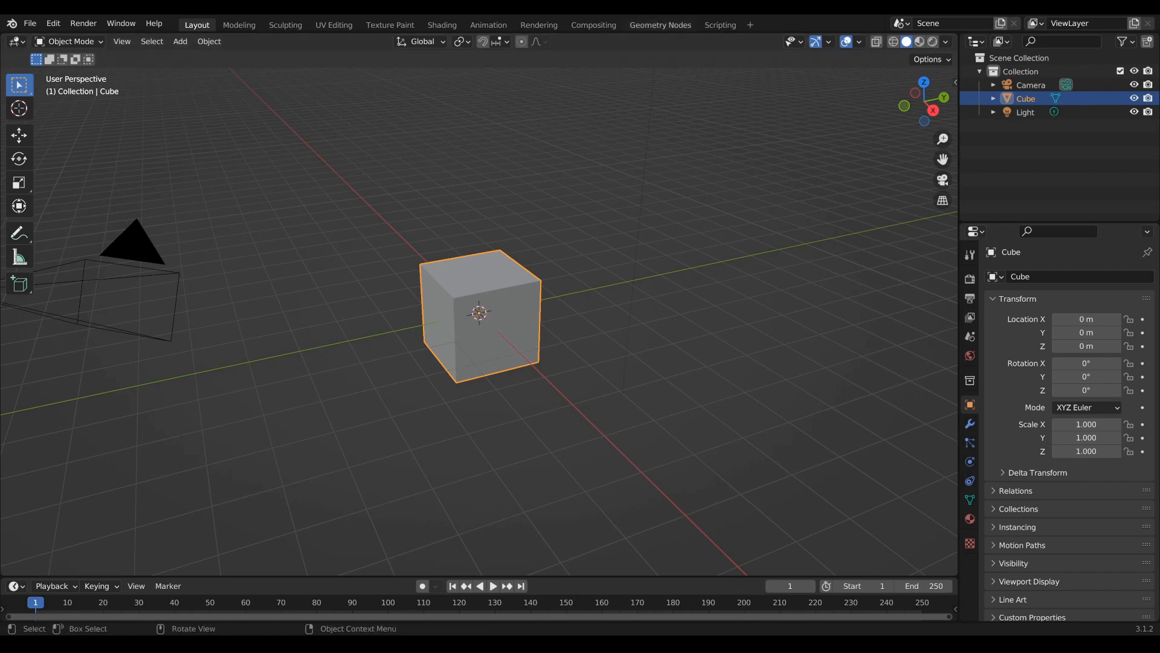
Switch to the Geometry Nodes workspace, widen the spreadsheet area slightly and change it to an Image Editor
{"action": "left_click", "coordinate": [660, 25]}
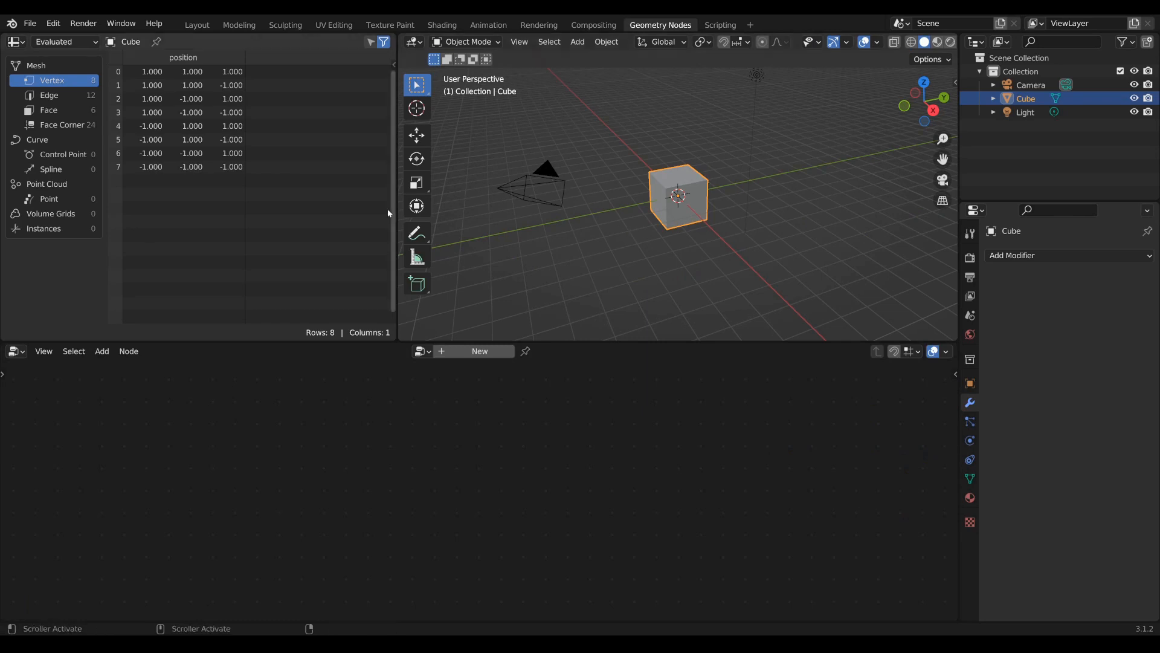
{"action": "left_click_drag", "start_coordinate": [397, 209], "coordinate": [425, 205]}
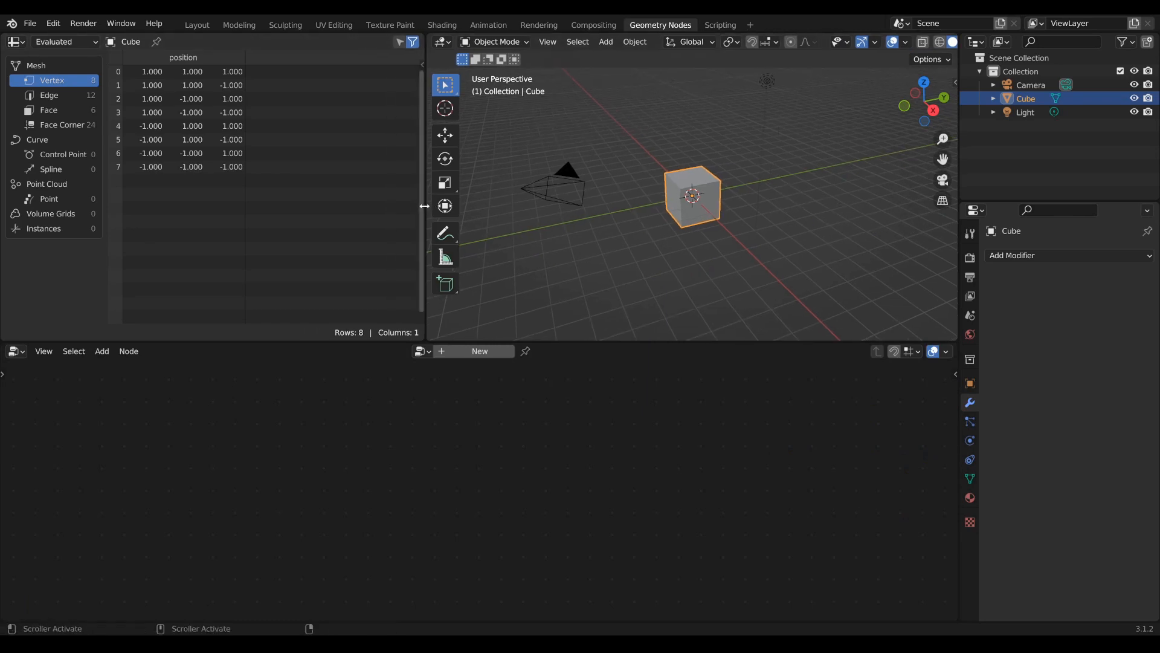
{"action": "left_click", "coordinate": [15, 41]}
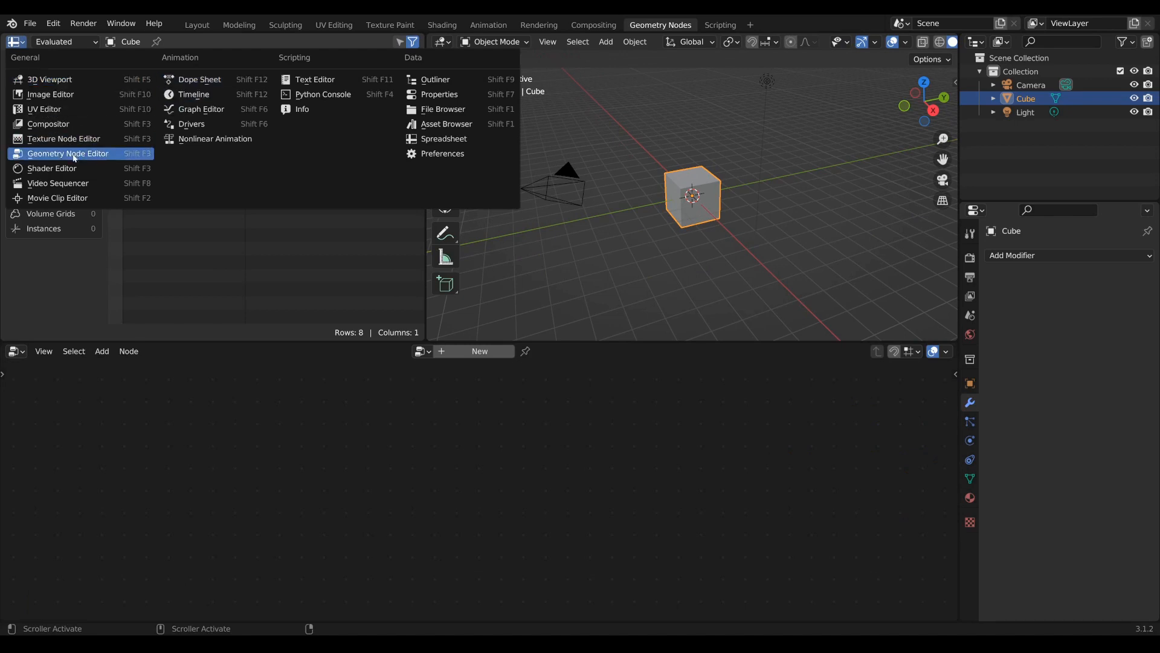
{"action": "left_click", "coordinate": [77, 94]}
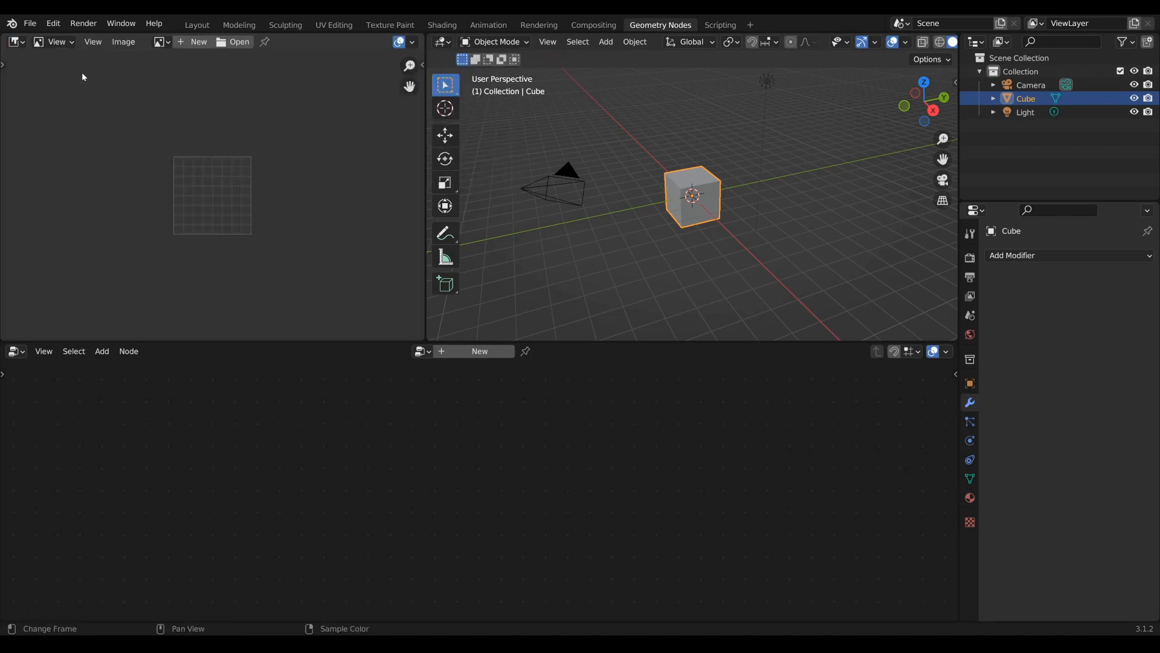
Display the cuban1.png reference, replace it with cuban2.png, and frame the chain links closely in the Image Editor
{"action": "left_click", "coordinate": [162, 42]}
{"action": "left_click", "coordinate": [181, 63]}
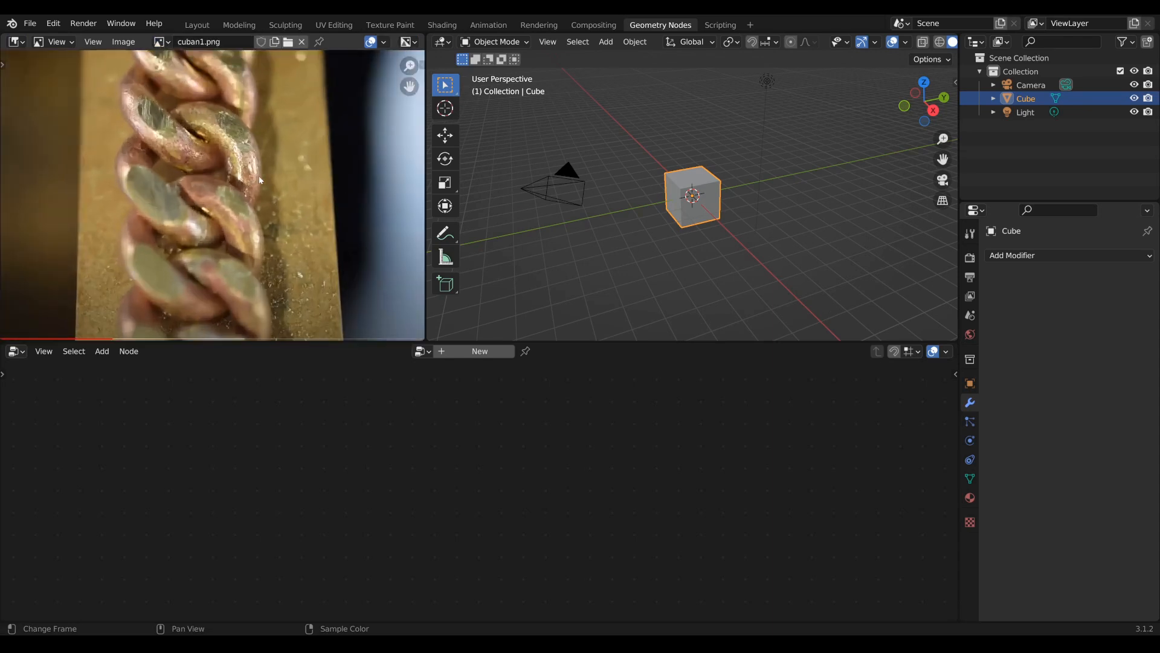
{"action": "scroll", "coordinate": [258, 175], "scroll_direction": "down", "scroll_amount": 1}
{"action": "left_click", "coordinate": [162, 41]}
{"action": "left_click", "coordinate": [196, 76]}
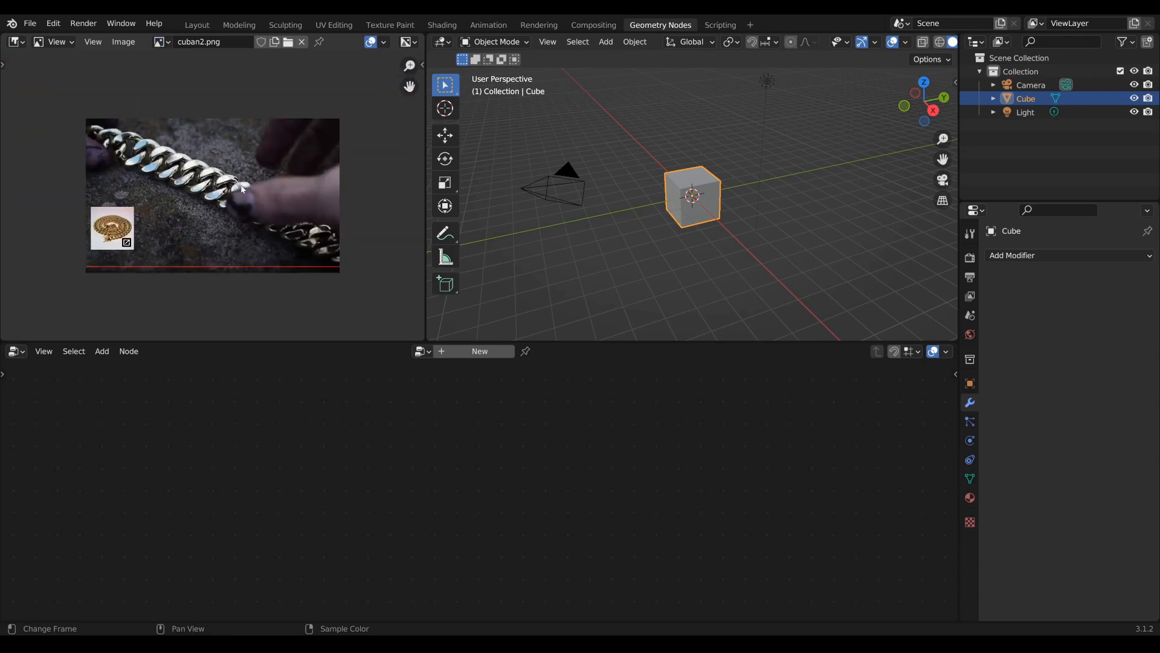
{"action": "scroll", "coordinate": [319, 268], "scroll_direction": "up", "scroll_amount": 4}
{"action": "middle_click_drag", "start_coordinate": [319, 267], "coordinate": [357, 289]}
{"action": "scroll", "coordinate": [358, 288], "scroll_direction": "up", "scroll_amount": 2}
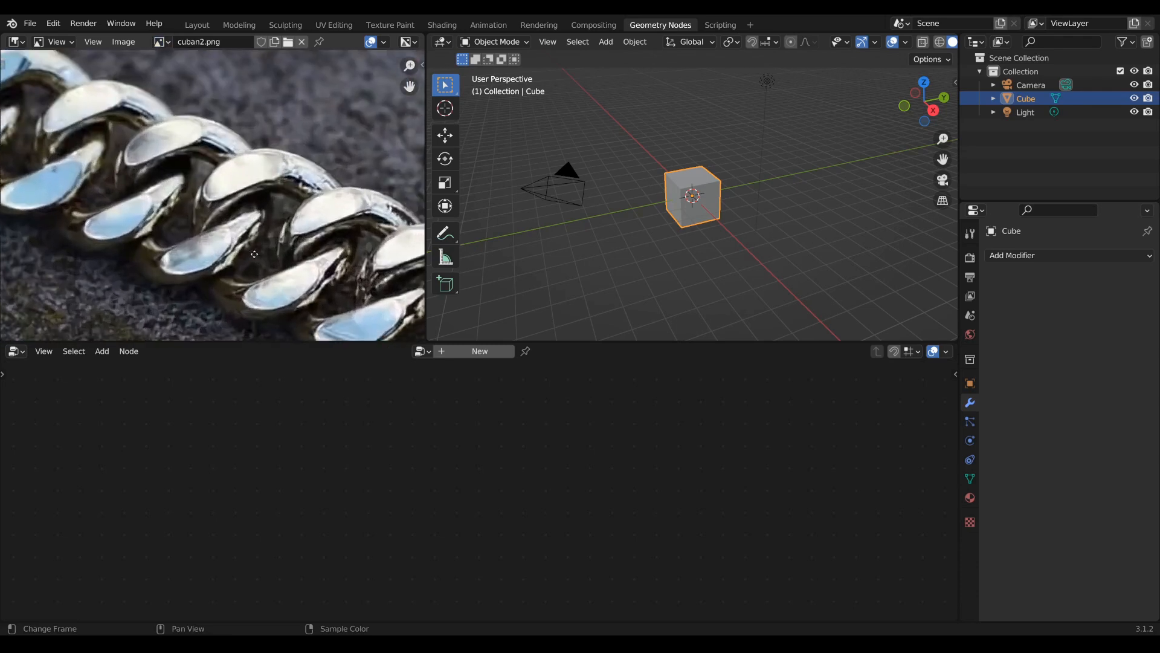
{"action": "scroll", "coordinate": [187, 202], "scroll_direction": "down", "scroll_amount": 1}
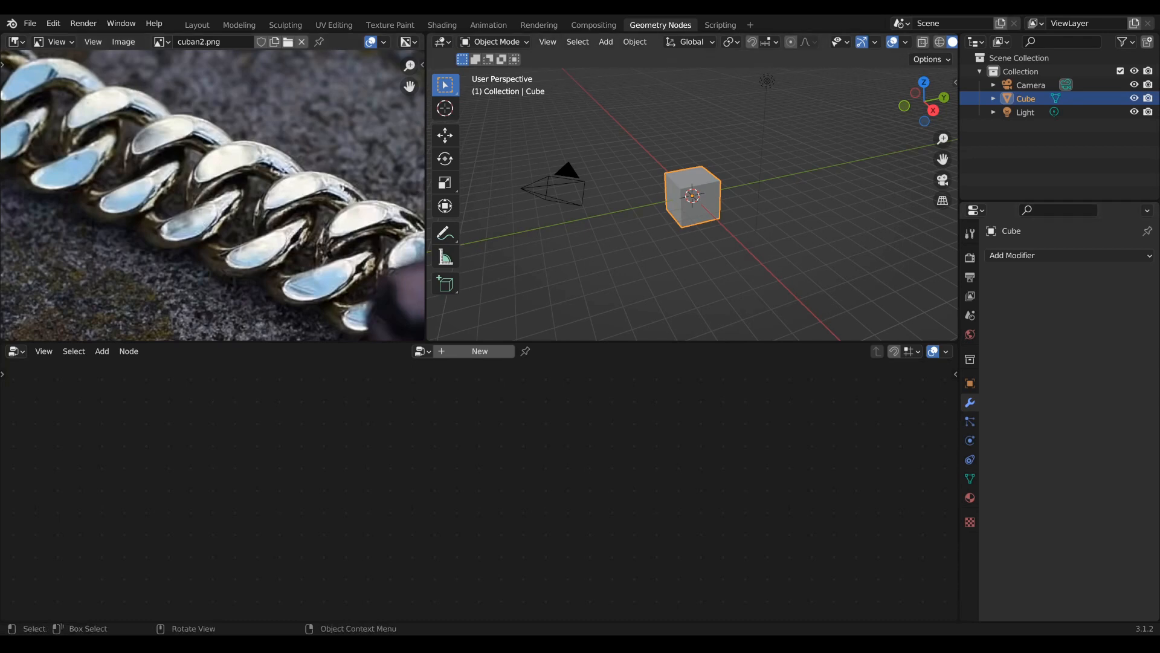
Delete the camera and the light from the scene
{"action": "mouse_move", "coordinate": [725, 199]}
{"action": "middle_mouse_down"}
{"action": "mouse_move", "coordinate": [737, 212]}
{"action": "mouse_move", "coordinate": [744, 182]}
{"action": "mouse_move", "coordinate": [744, 195]}
{"action": "middle_mouse_up"}
{"action": "left_click", "coordinate": [577, 202]}
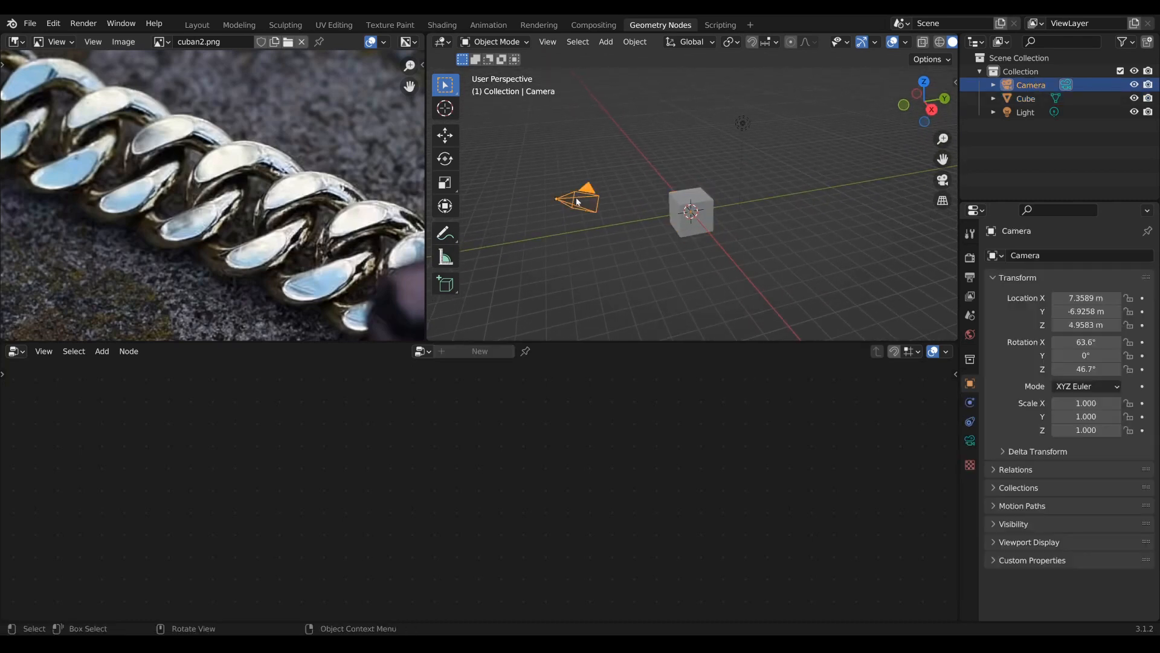
{"action": "key", "text": "x"}
{"action": "left_click", "coordinate": [577, 198]}
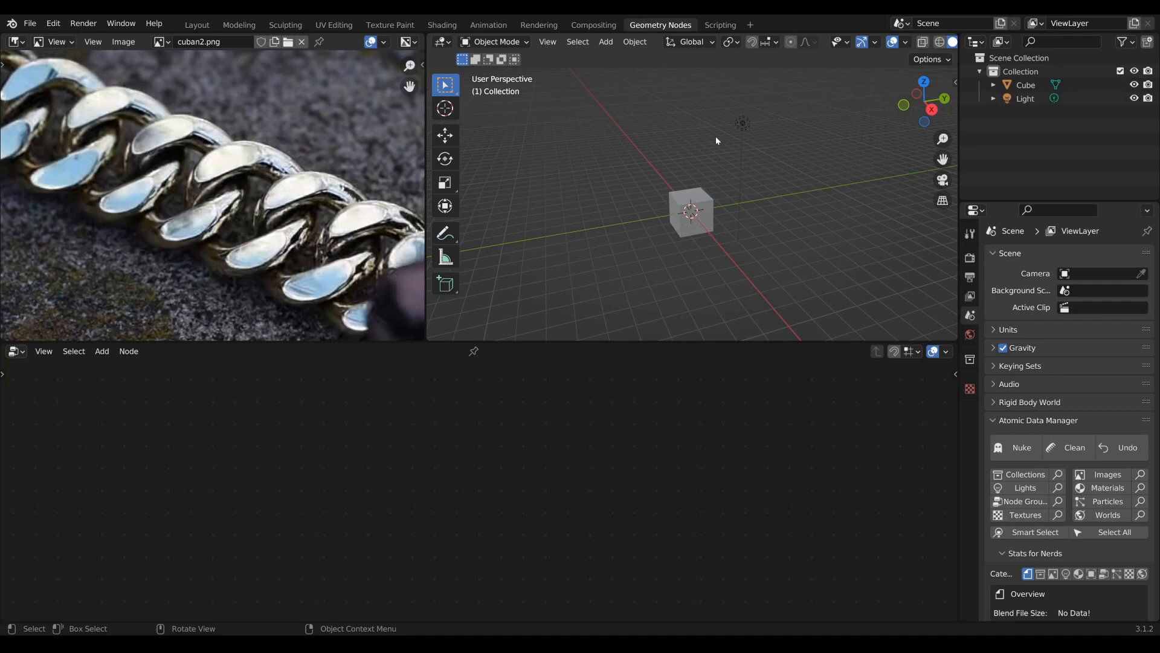
{"action": "left_click", "coordinate": [742, 120]}
{"action": "key", "text": "x"}
{"action": "left_click", "coordinate": [742, 120]}
Enlarge the node editor area and create a new geometry node tree on the cube
{"action": "scroll", "coordinate": [709, 241], "scroll_direction": "up", "scroll_amount": 2}
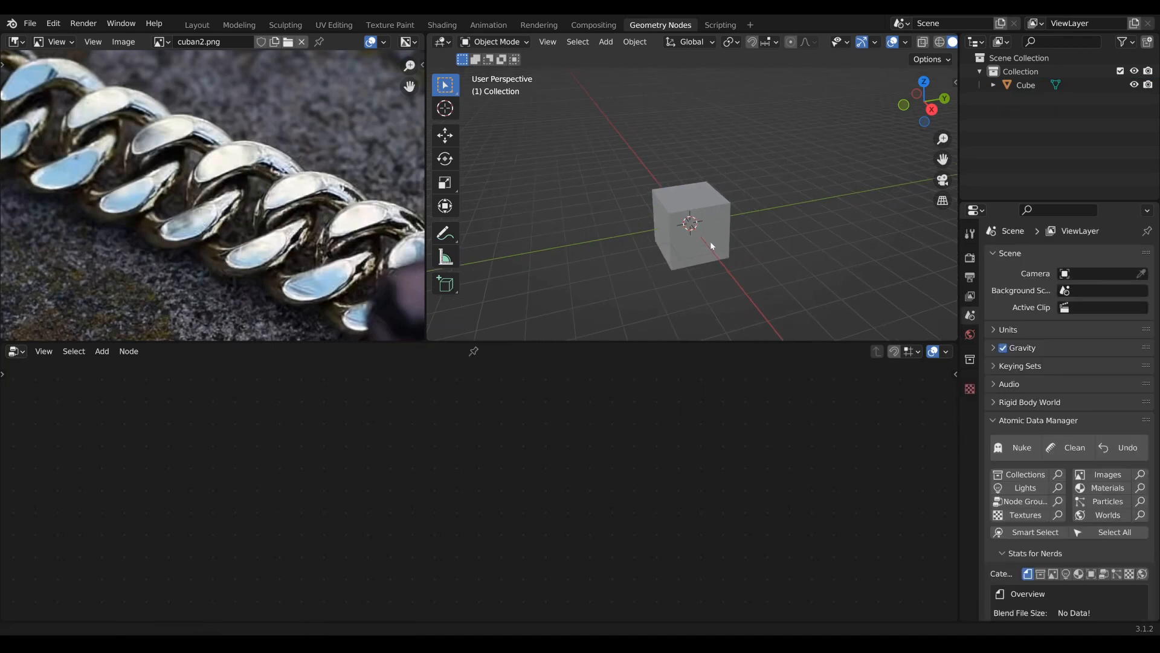
{"action": "middle_click_drag", "start_coordinate": [709, 241], "coordinate": [712, 179], "text": "shift"}
{"action": "left_click", "coordinate": [712, 179]}
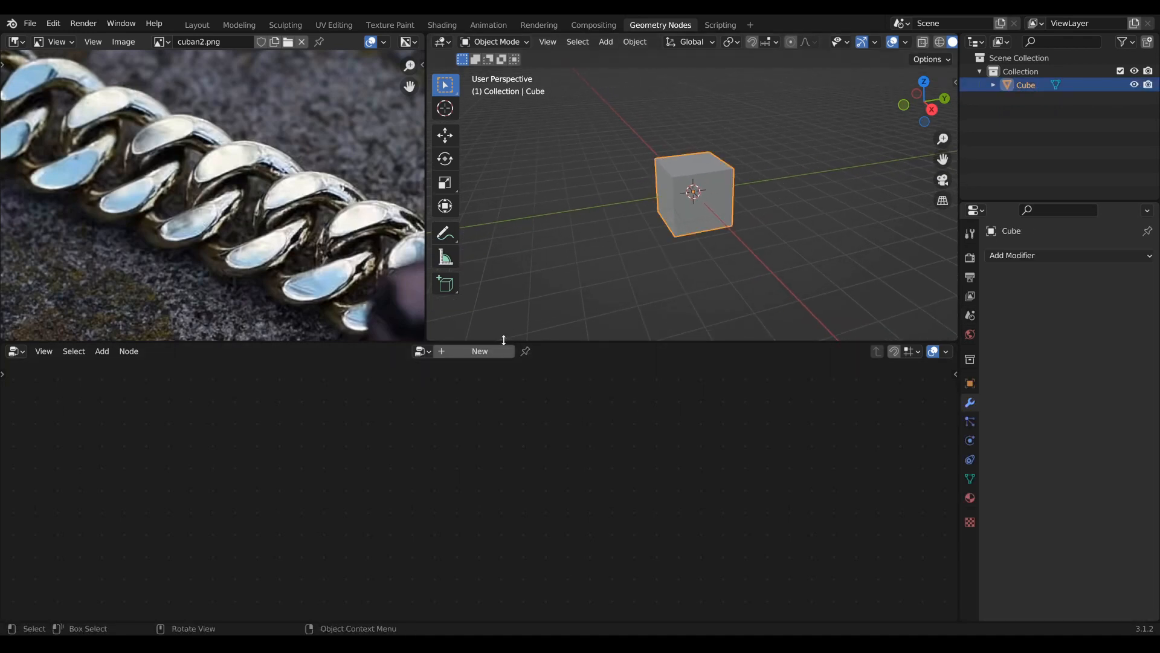
{"action": "left_click_drag", "start_coordinate": [503, 340], "coordinate": [506, 280]}
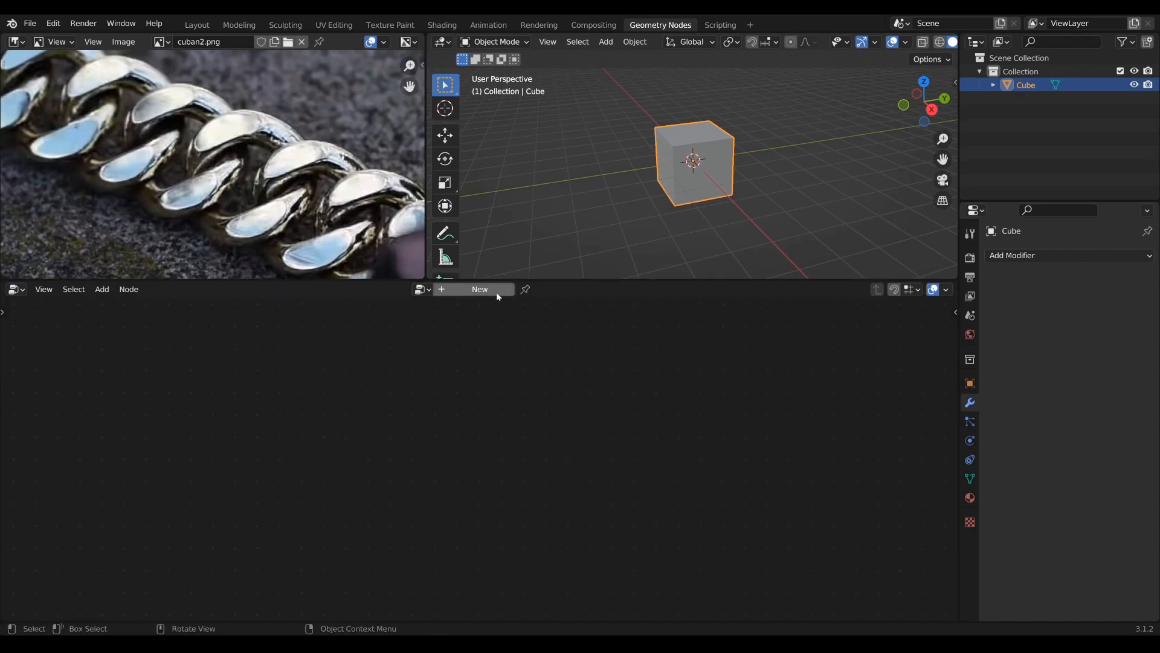
{"action": "left_click", "coordinate": [479, 289]}
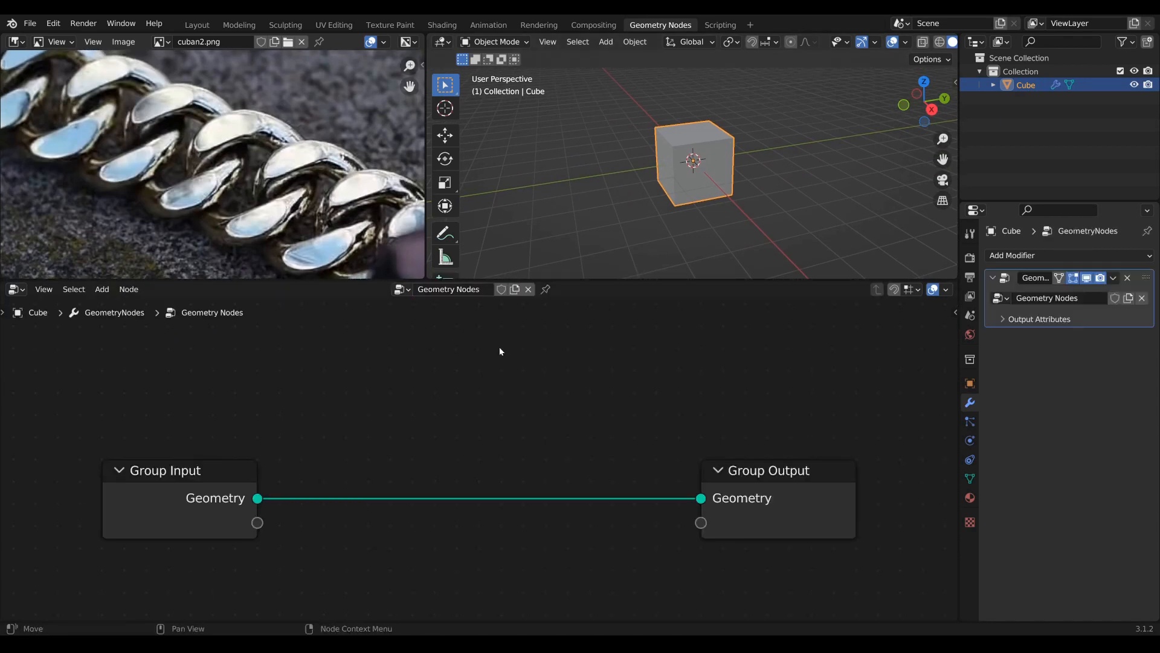
{"action": "scroll", "coordinate": [528, 431], "scroll_direction": "down", "scroll_amount": 2}
{"action": "scroll", "coordinate": [362, 475], "scroll_direction": "down", "scroll_amount": 1}
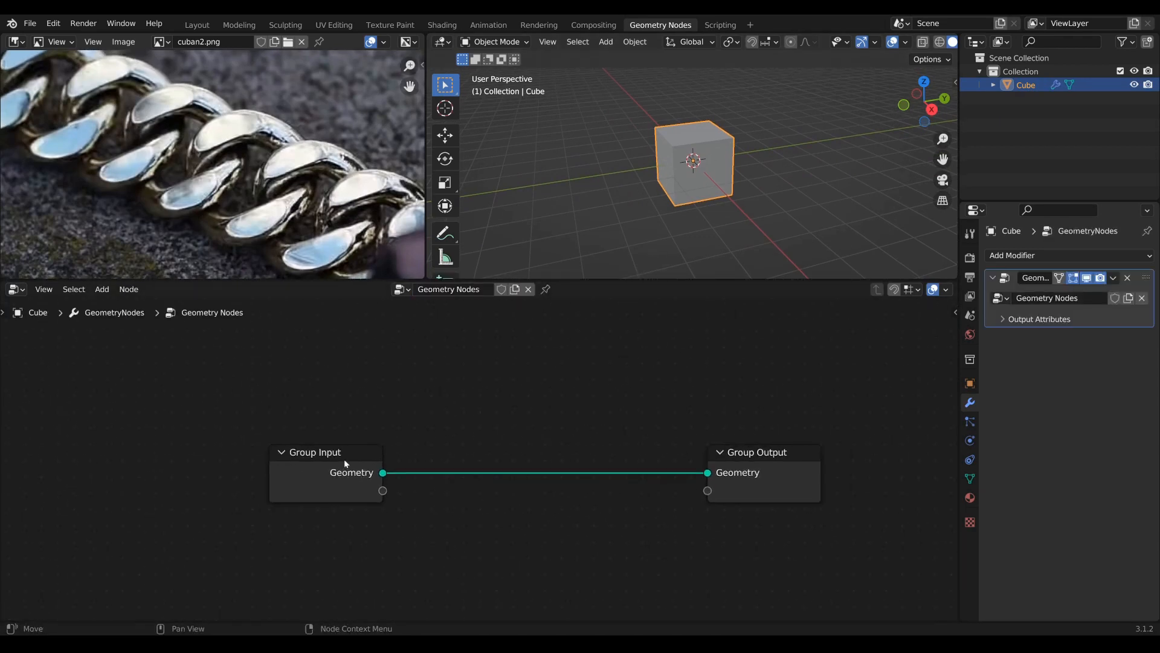
Delete the Group Input node from the cube's node tree
{"action": "left_click", "coordinate": [342, 455]}
{"action": "key", "text": "x"}
{"action": "middle_click_drag", "start_coordinate": [552, 451], "coordinate": [499, 425]}
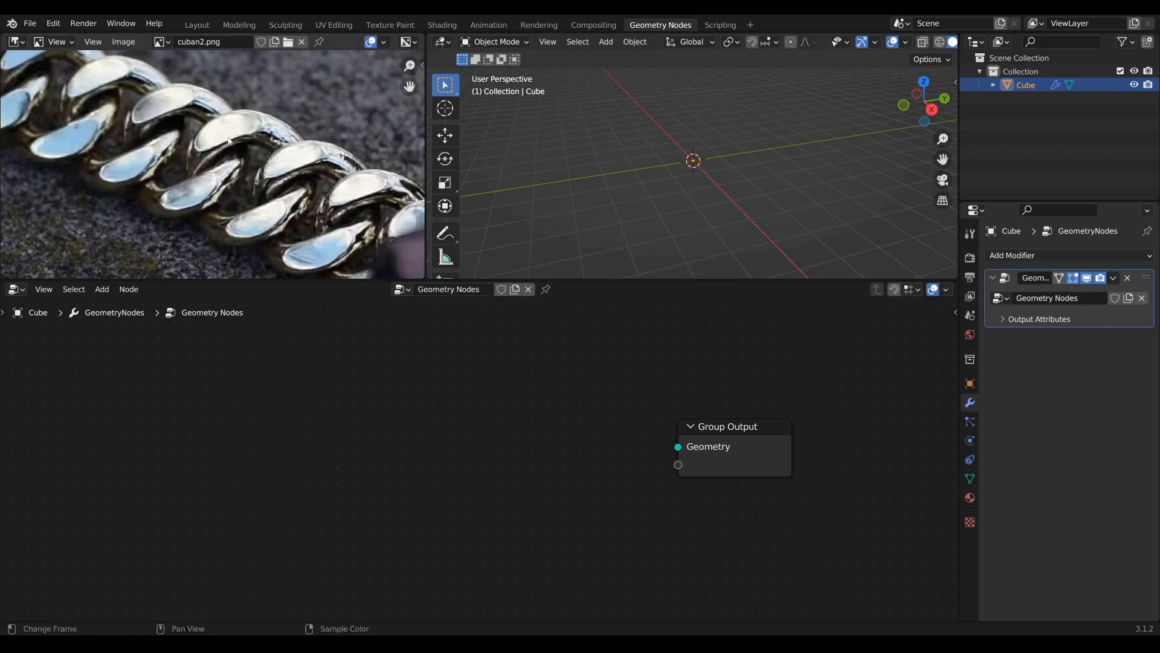
Add a Curve Circle node, connect its Curve output to the Group Output's Geometry, and place it with space between them
{"action": "middle_click_drag", "start_coordinate": [466, 393], "coordinate": [449, 453]}
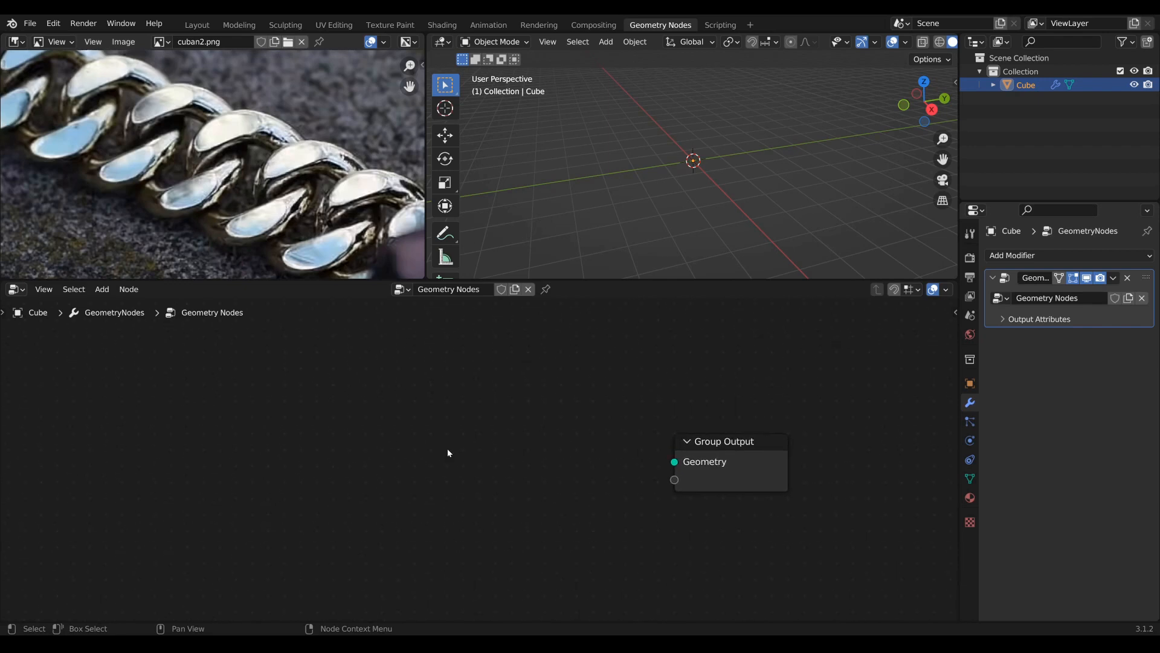
{"action": "key", "text": "Tab"}
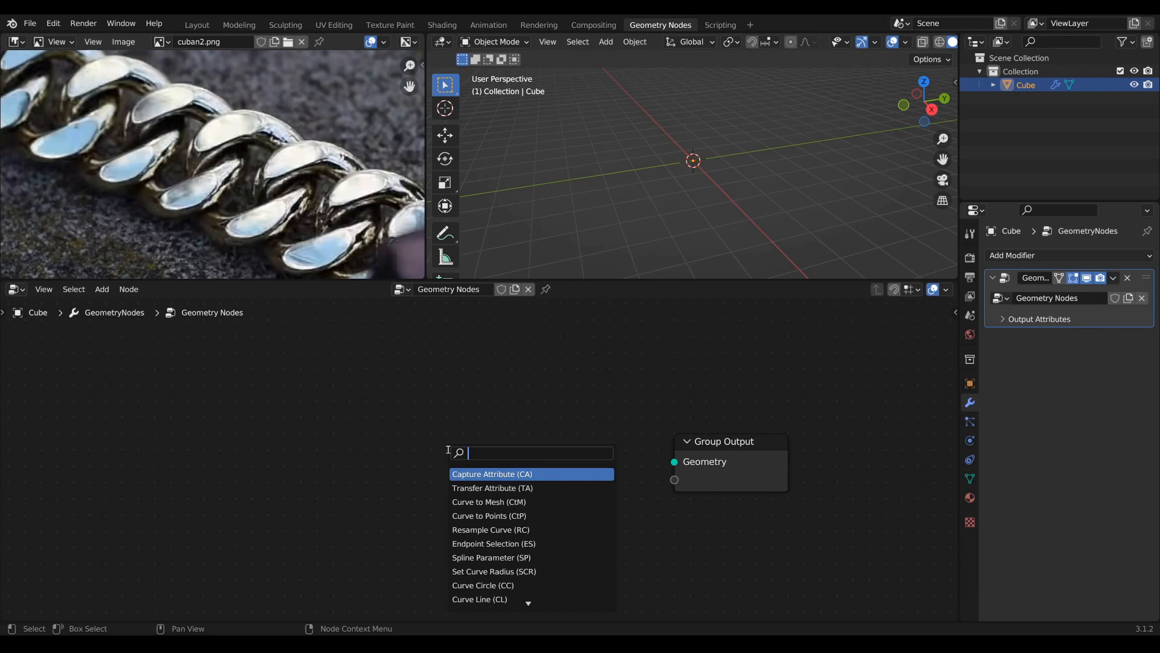
{"action": "type", "text": "c"}
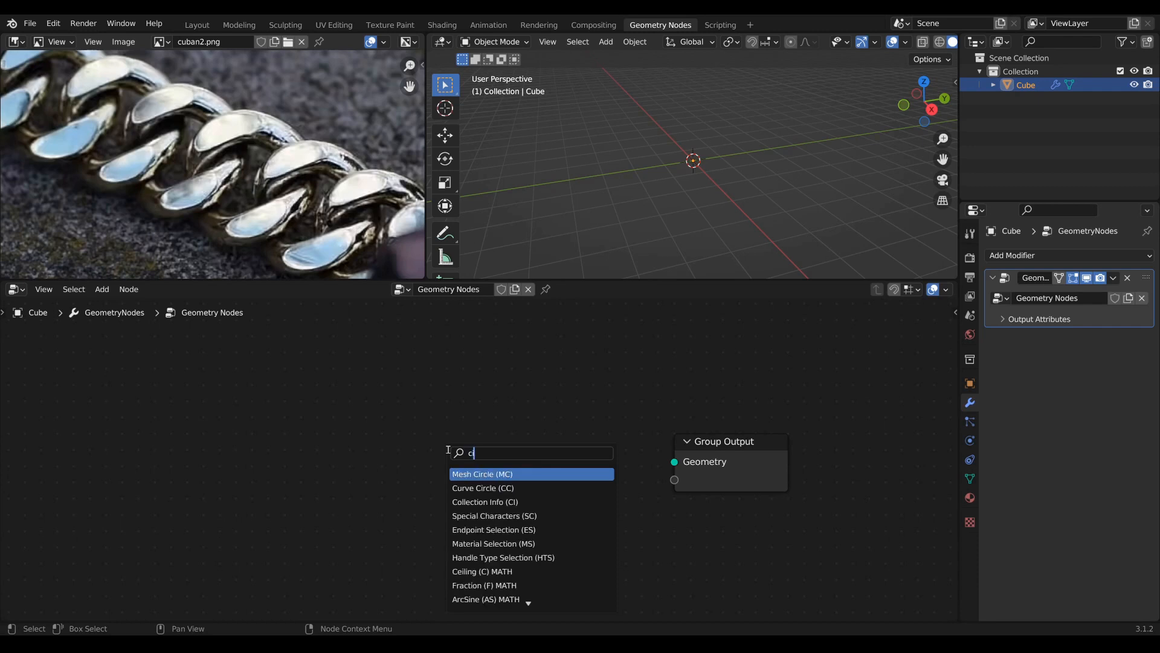
{"action": "left_click", "coordinate": [472, 489]}
{"action": "left_click", "coordinate": [446, 431]}
{"action": "left_click", "coordinate": [446, 430], "text": "ctrl+shift"}
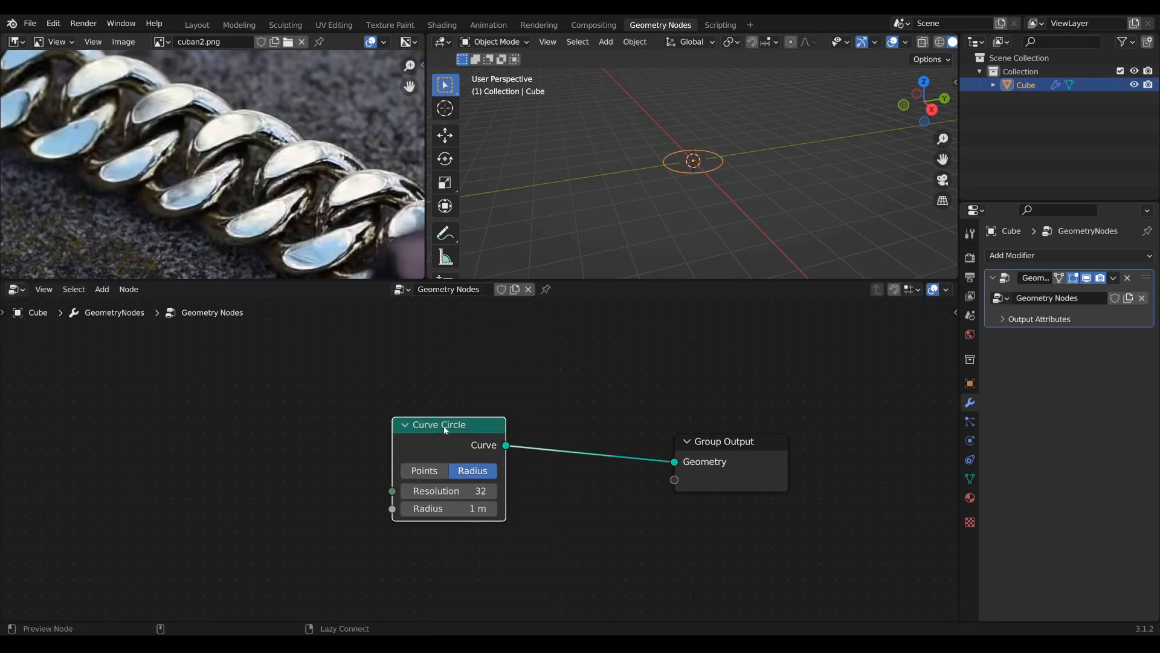
{"action": "scroll", "coordinate": [685, 168], "scroll_direction": "up", "scroll_amount": 6}
{"action": "left_click_drag", "start_coordinate": [474, 427], "coordinate": [264, 427]}
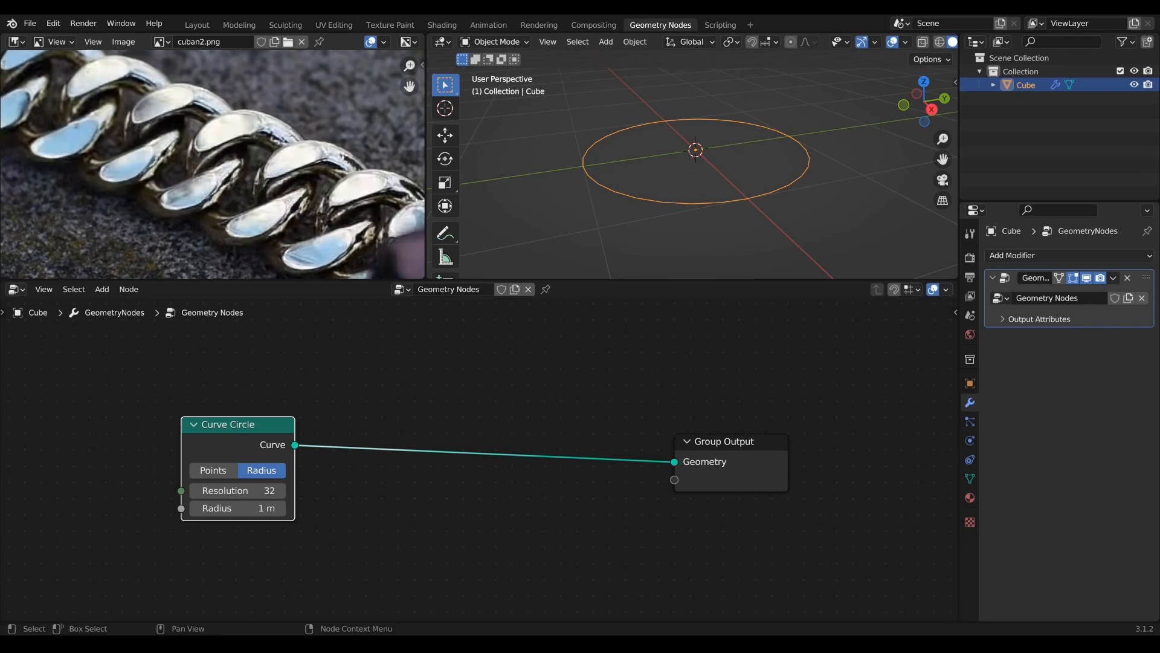
{"action": "middle_click_drag", "start_coordinate": [407, 431], "coordinate": [449, 409]}
{"action": "left_click_drag", "start_coordinate": [253, 409], "coordinate": [366, 382]}
{"action": "middle_click_drag", "start_coordinate": [435, 492], "coordinate": [472, 460]}
Add a Vector Rotate node directly below the Curve Circle node
{"action": "key", "text": "shift+a"}
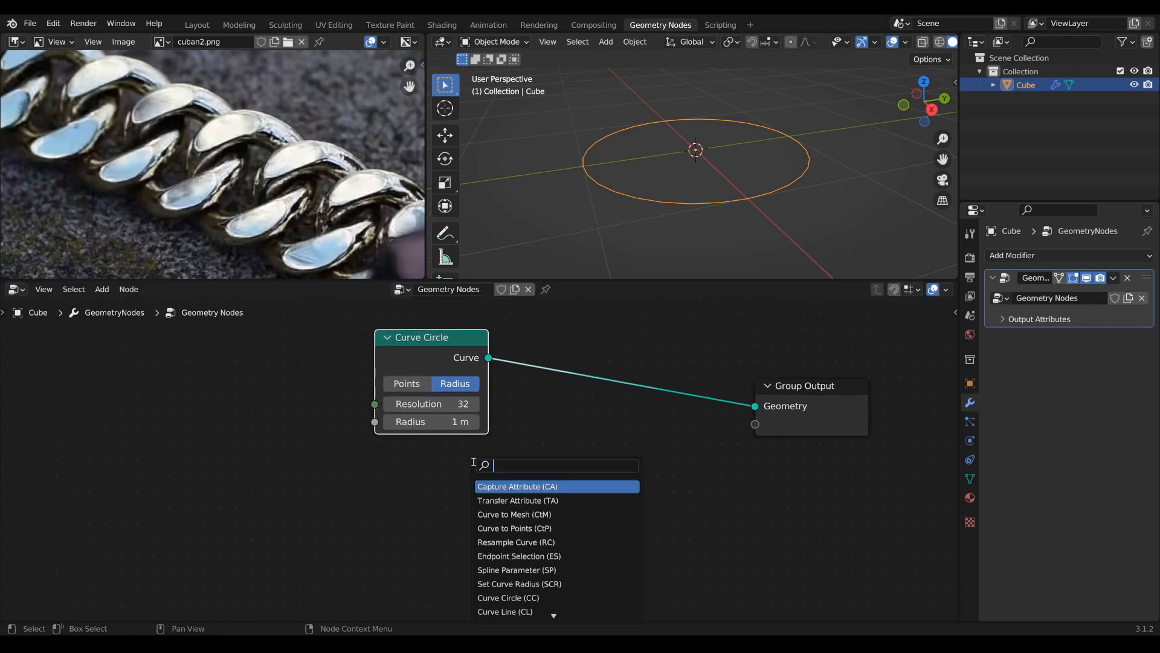
{"action": "type", "text": "vec"}
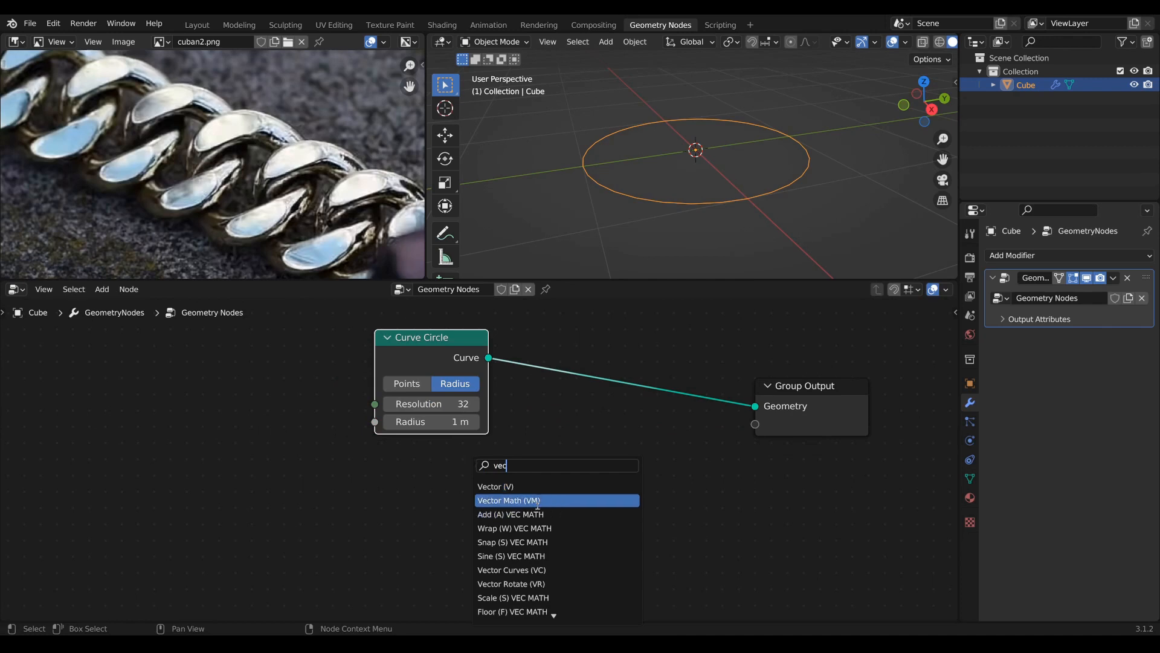
{"action": "type", "text": "to"}
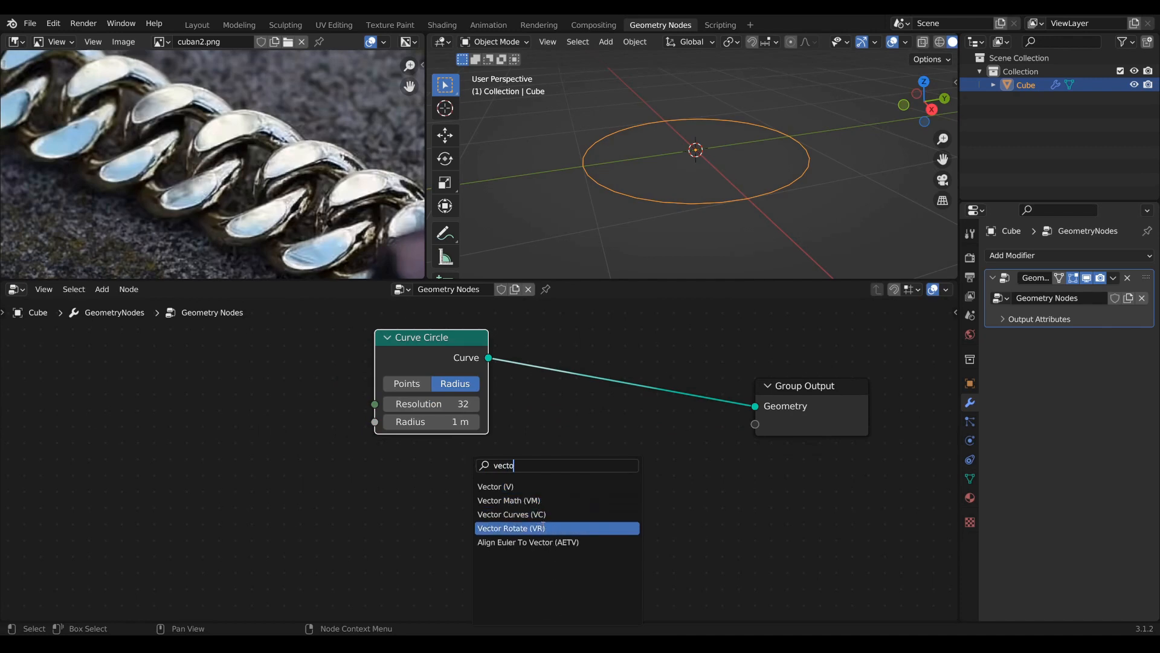
{"action": "left_click", "coordinate": [540, 528]}
{"action": "left_click", "coordinate": [453, 505]}
{"action": "scroll", "coordinate": [466, 471], "scroll_direction": "down", "scroll_amount": 3}
{"action": "scroll", "coordinate": [513, 441], "scroll_direction": "up", "scroll_amount": 2}
{"action": "middle_click_drag", "start_coordinate": [597, 441], "coordinate": [513, 430]}
{"action": "scroll", "coordinate": [512, 429], "scroll_direction": "up", "scroll_amount": 1}
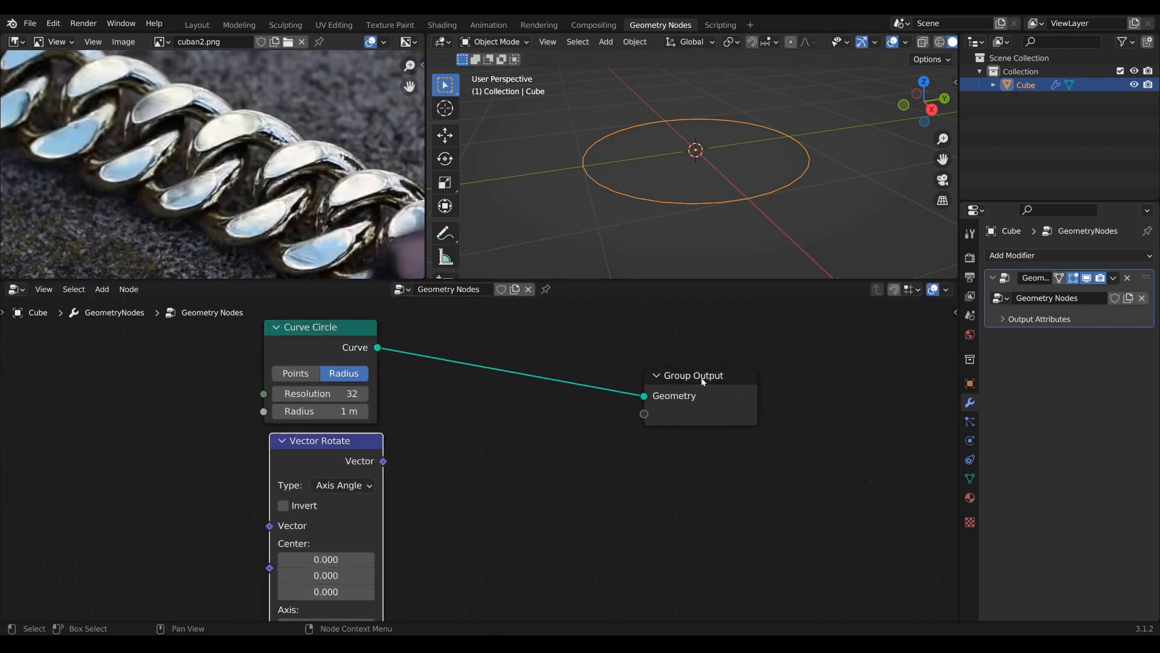
Move the Group Output farther away and insert a Set Position node on the link between Curve Circle and Group Output
{"action": "left_click_drag", "start_coordinate": [702, 379], "coordinate": [780, 355]}
{"action": "middle_click_drag", "start_coordinate": [525, 452], "coordinate": [551, 454]}
{"action": "key", "text": "shift+a"}
{"action": "left_click", "coordinate": [551, 458]}
{"action": "type", "text": "set"}
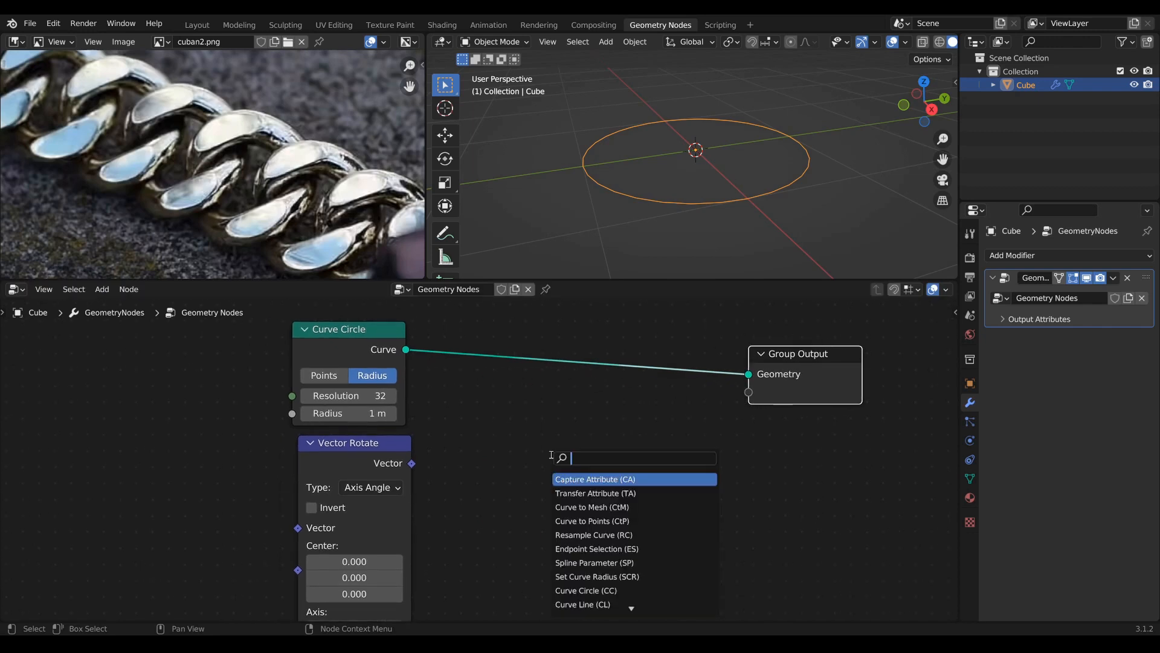
{"action": "type", "text": " po"}
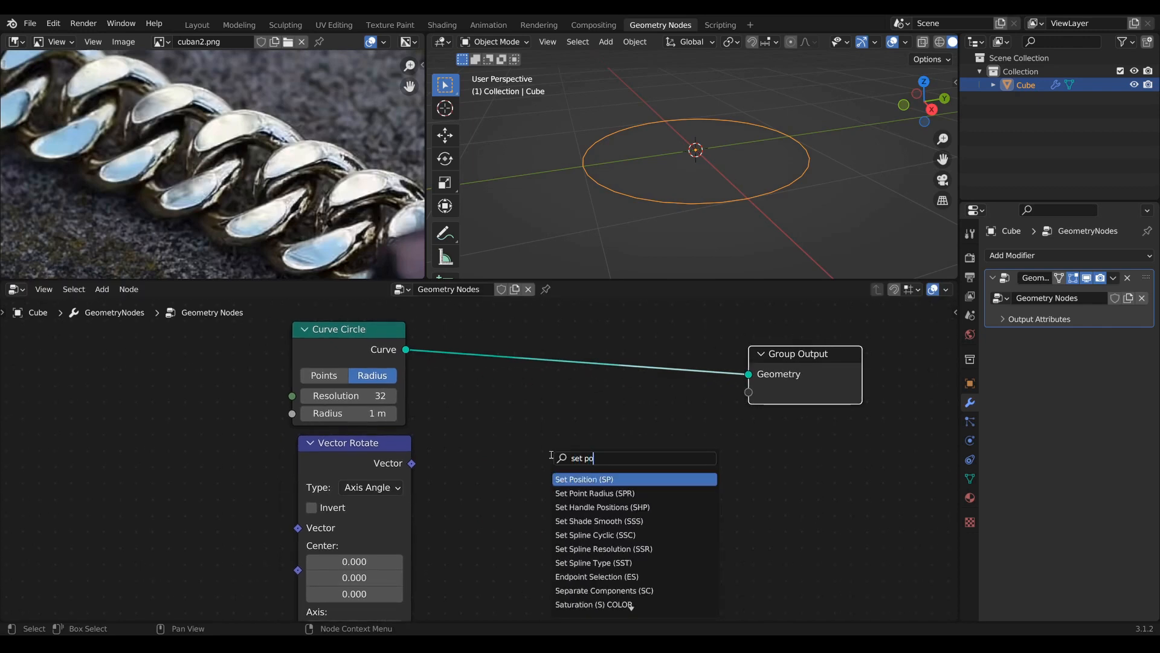
{"action": "key", "text": "Return"}
{"action": "left_click", "coordinate": [616, 368]}
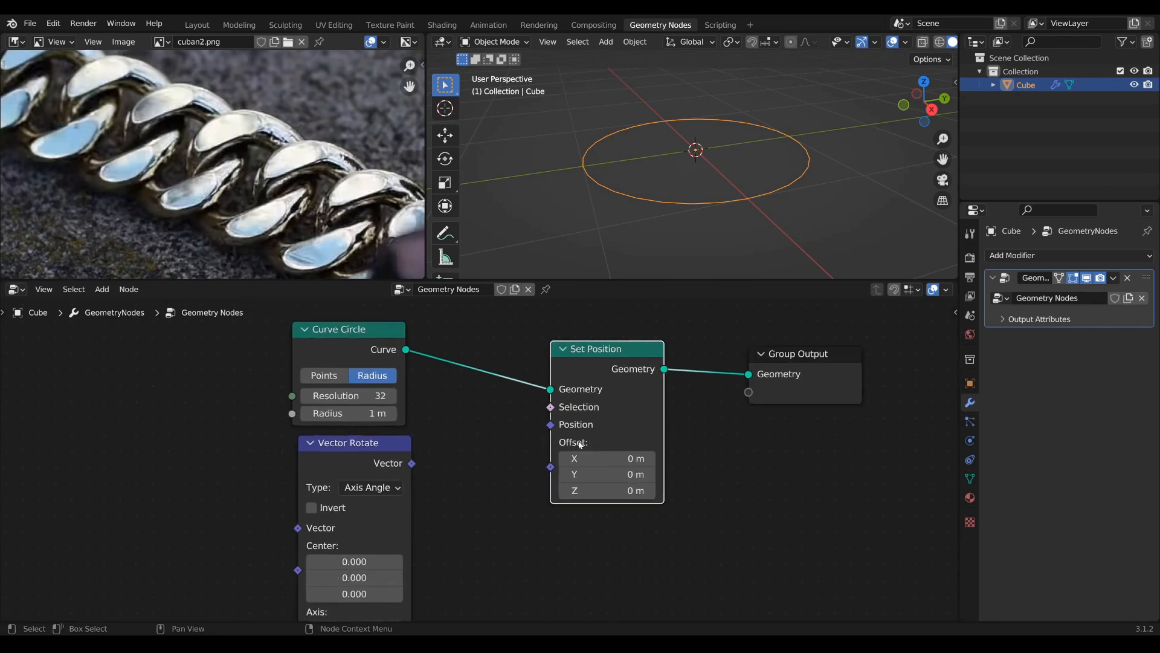
Connect the Vector Rotate node's Vector output to the Position input of Set Position
{"action": "left_click_drag", "start_coordinate": [412, 463], "coordinate": [556, 428]}
{"action": "middle_click_drag", "start_coordinate": [437, 527], "coordinate": [507, 516]}
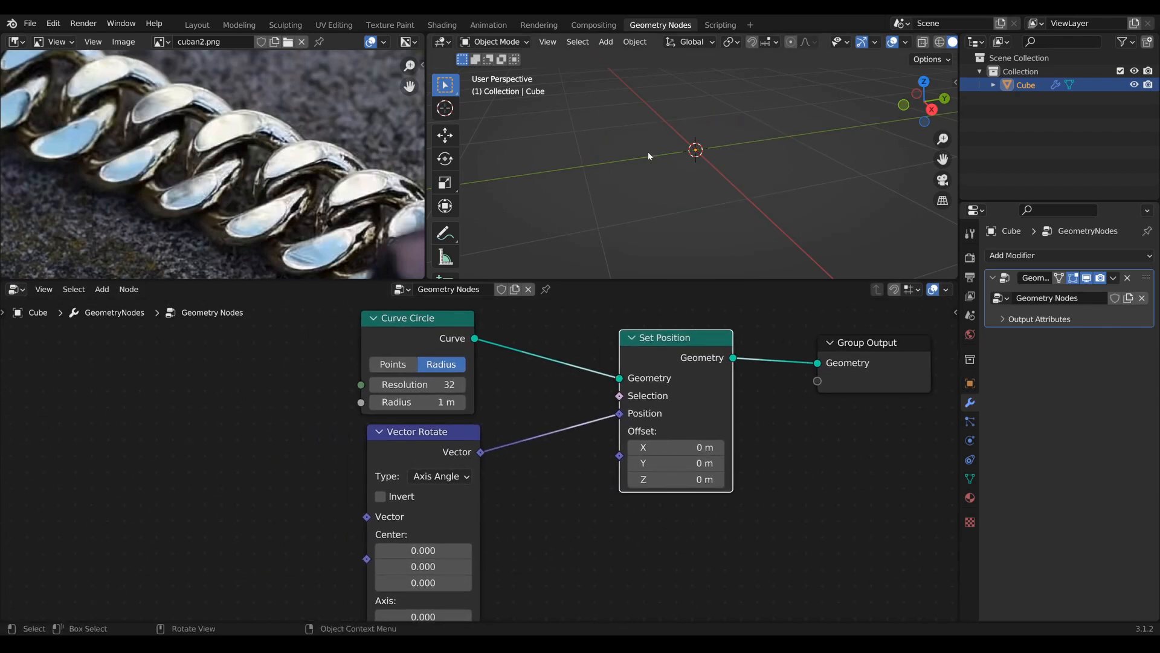
{"action": "middle_click_drag", "start_coordinate": [648, 156], "coordinate": [698, 179]}
{"action": "middle_click_drag", "start_coordinate": [432, 379], "coordinate": [485, 375]}
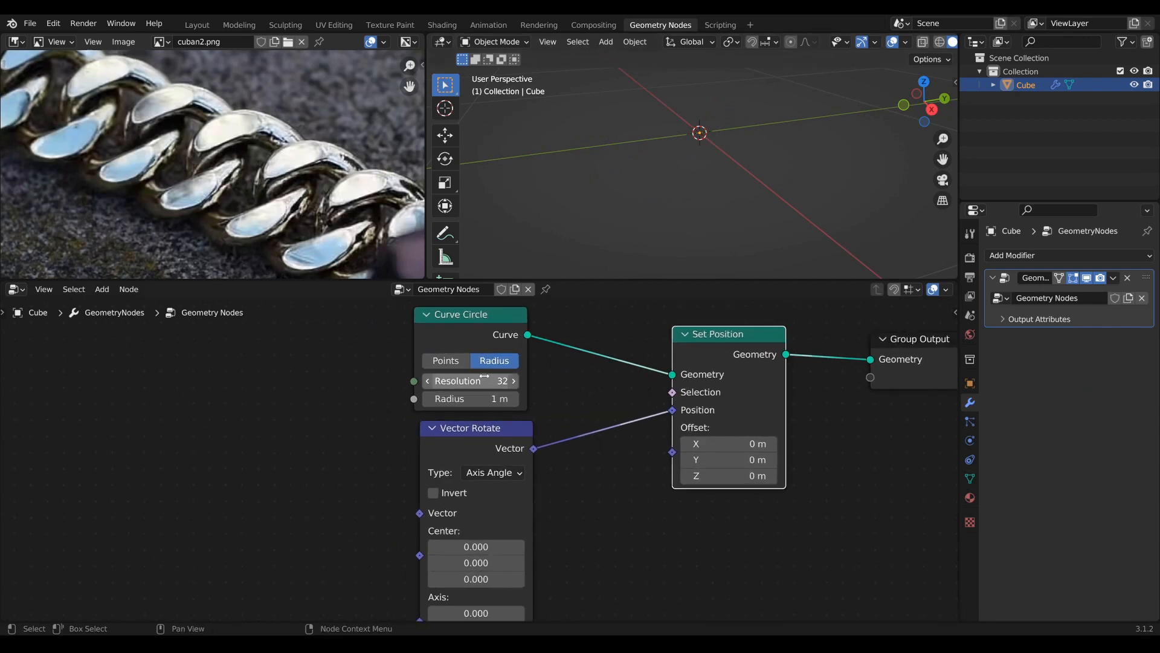
{"action": "scroll", "coordinate": [515, 423], "scroll_direction": "down", "scroll_amount": 3}
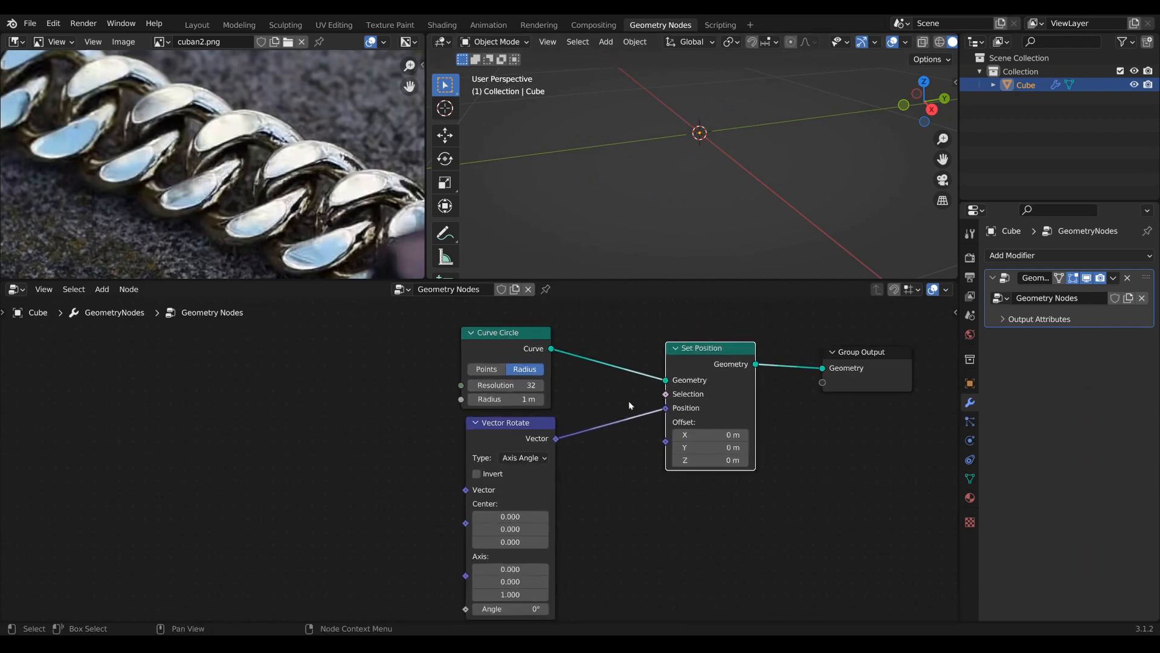
{"action": "scroll", "coordinate": [575, 434], "scroll_direction": "down", "scroll_amount": 1}
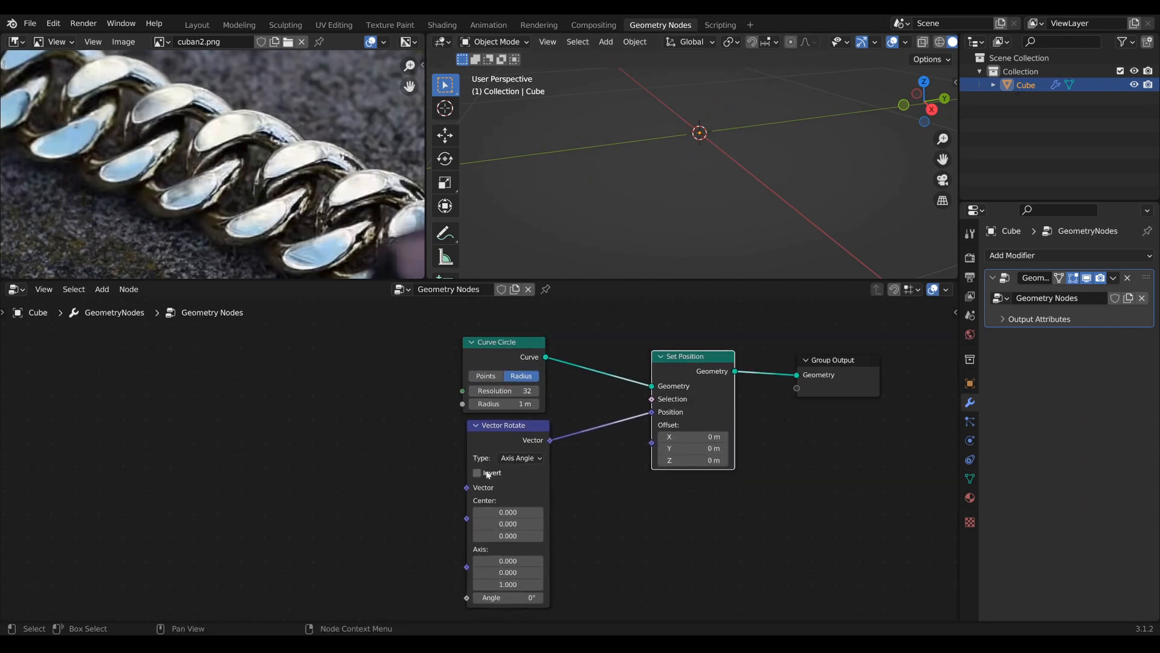
Add a Position node and connect it to the Vector input of Vector Rotate
{"action": "left_click_drag", "start_coordinate": [488, 430], "coordinate": [492, 430]}
{"action": "middle_click_drag", "start_coordinate": [384, 464], "coordinate": [441, 465]}
{"action": "key", "text": "Tab"}
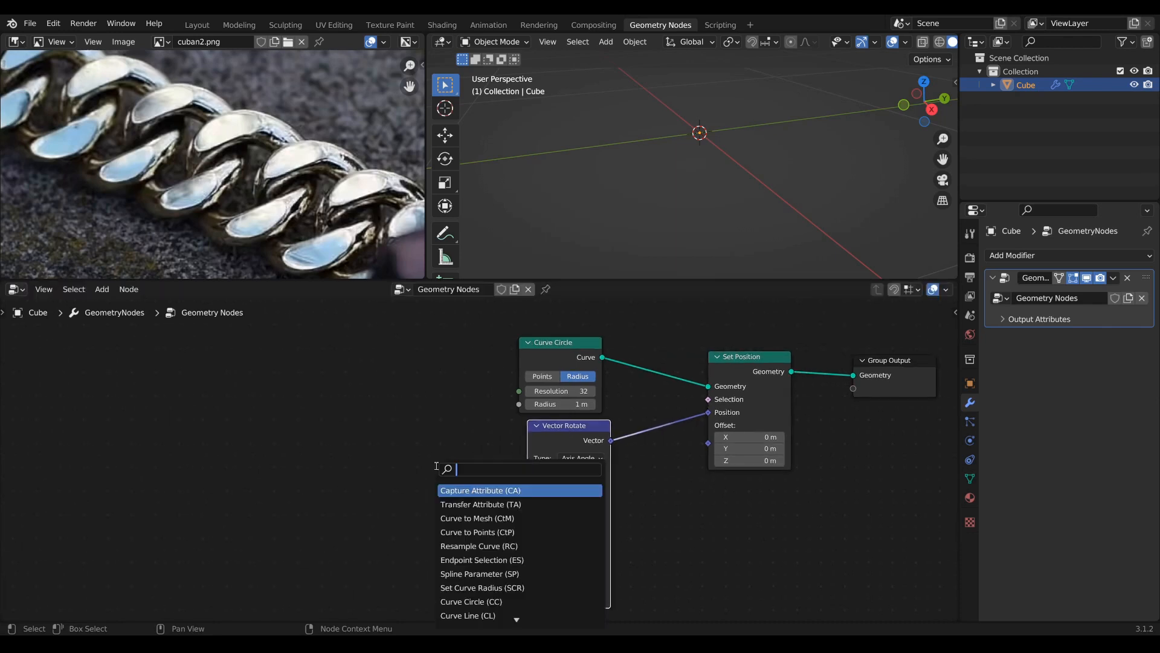
{"action": "type", "text": "po"}
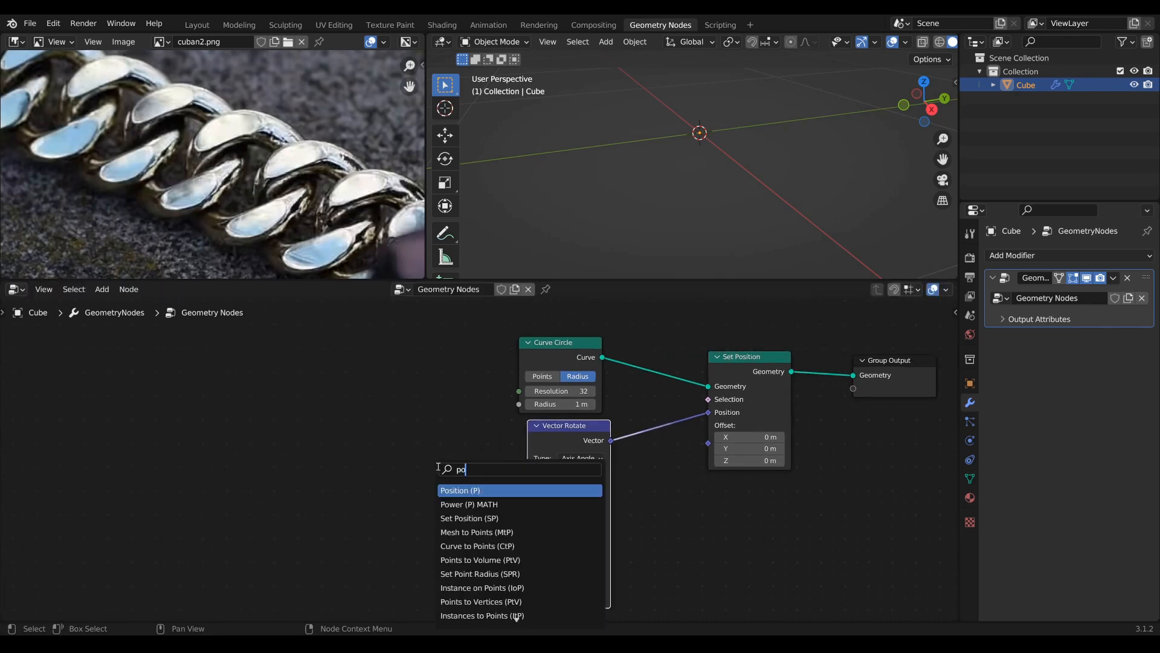
{"action": "key", "text": "Return"}
{"action": "left_click", "coordinate": [436, 474]}
{"action": "left_click_drag", "start_coordinate": [502, 474], "coordinate": [528, 488]}
{"action": "scroll", "coordinate": [685, 198], "scroll_direction": "up", "scroll_amount": 2}
{"action": "scroll", "coordinate": [691, 191], "scroll_direction": "down", "scroll_amount": 8}
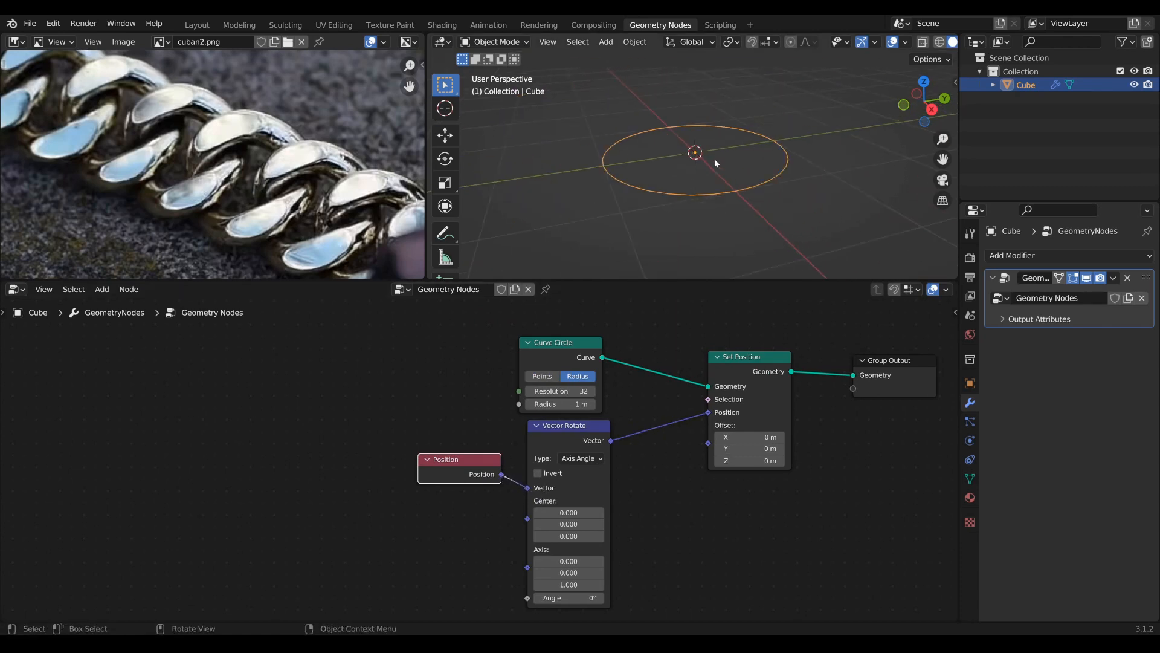
Switch the Vector Rotate node's rotation type to Euler
{"action": "scroll", "coordinate": [689, 395], "scroll_direction": "down", "scroll_amount": 1}
{"action": "middle_click_drag", "start_coordinate": [711, 381], "coordinate": [674, 396]}
{"action": "left_click", "coordinate": [513, 371]}
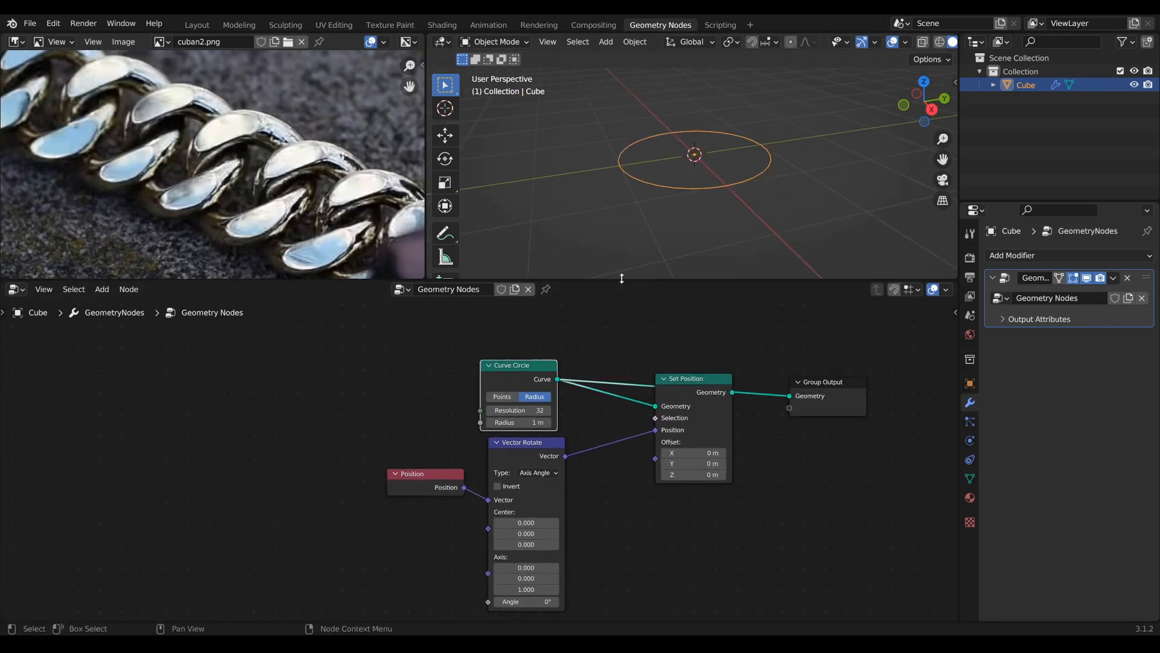
{"action": "left_click", "coordinate": [705, 383]}
{"action": "scroll", "coordinate": [606, 550], "scroll_direction": "up", "scroll_amount": 1}
{"action": "scroll", "coordinate": [605, 550], "scroll_direction": "up", "scroll_amount": 1}
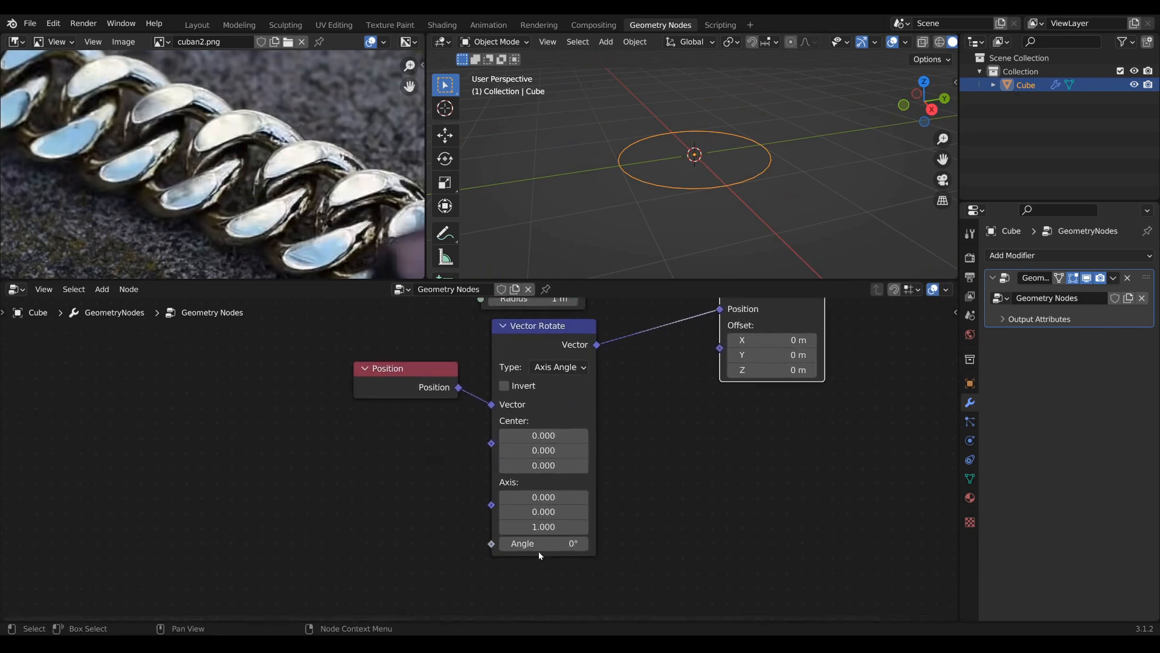
{"action": "left_click", "coordinate": [578, 368]}
{"action": "left_click", "coordinate": [556, 450]}
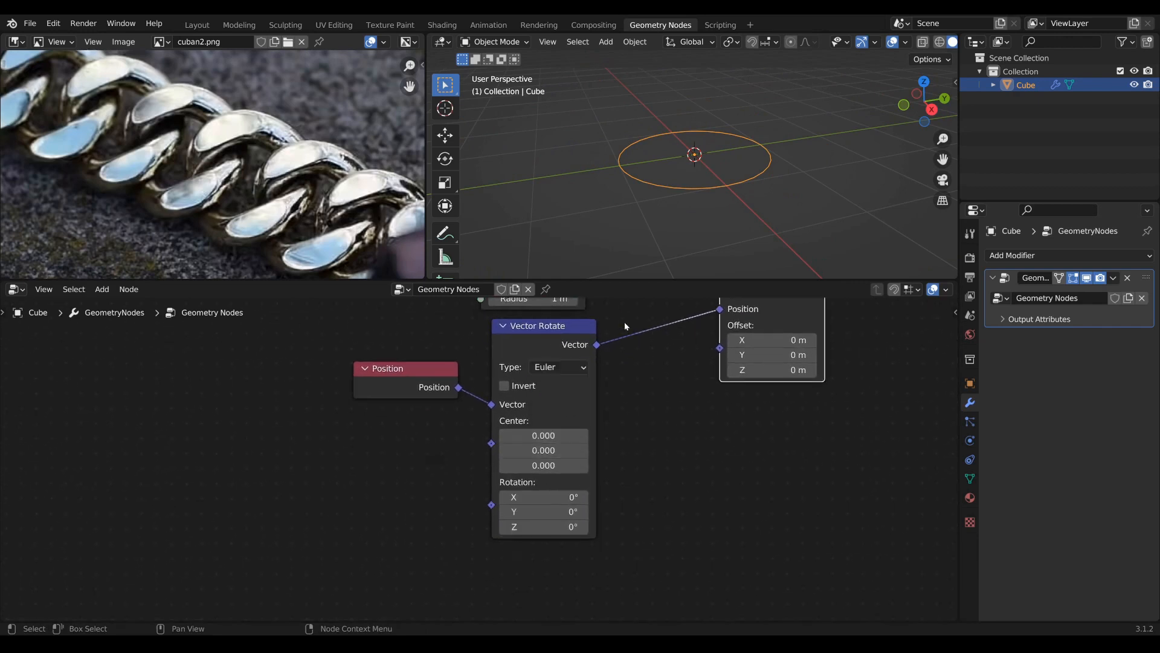
Shift the Vector Rotate node slightly so it lines up beneath the Curve Circle node
{"action": "scroll", "coordinate": [640, 423], "scroll_direction": "down", "scroll_amount": 4}
{"action": "scroll", "coordinate": [617, 439], "scroll_direction": "up", "scroll_amount": 4}
{"action": "middle_click_drag", "start_coordinate": [608, 443], "coordinate": [567, 493]}
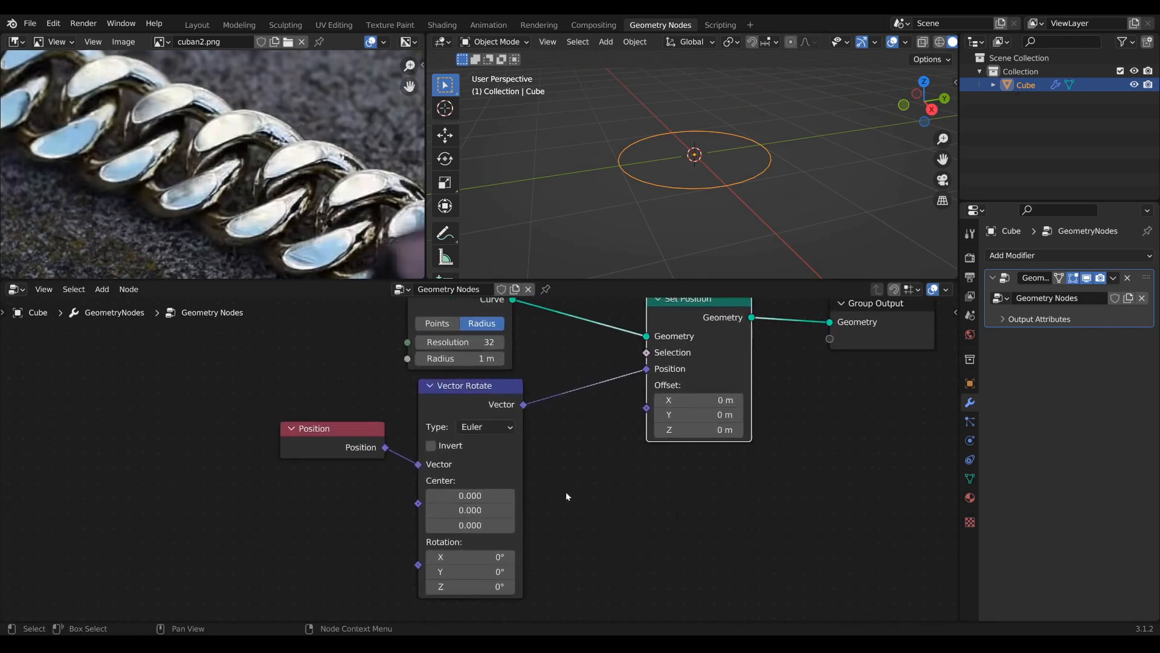
{"action": "left_click", "coordinate": [478, 384]}
{"action": "left_click_drag", "start_coordinate": [479, 385], "coordinate": [471, 385]}
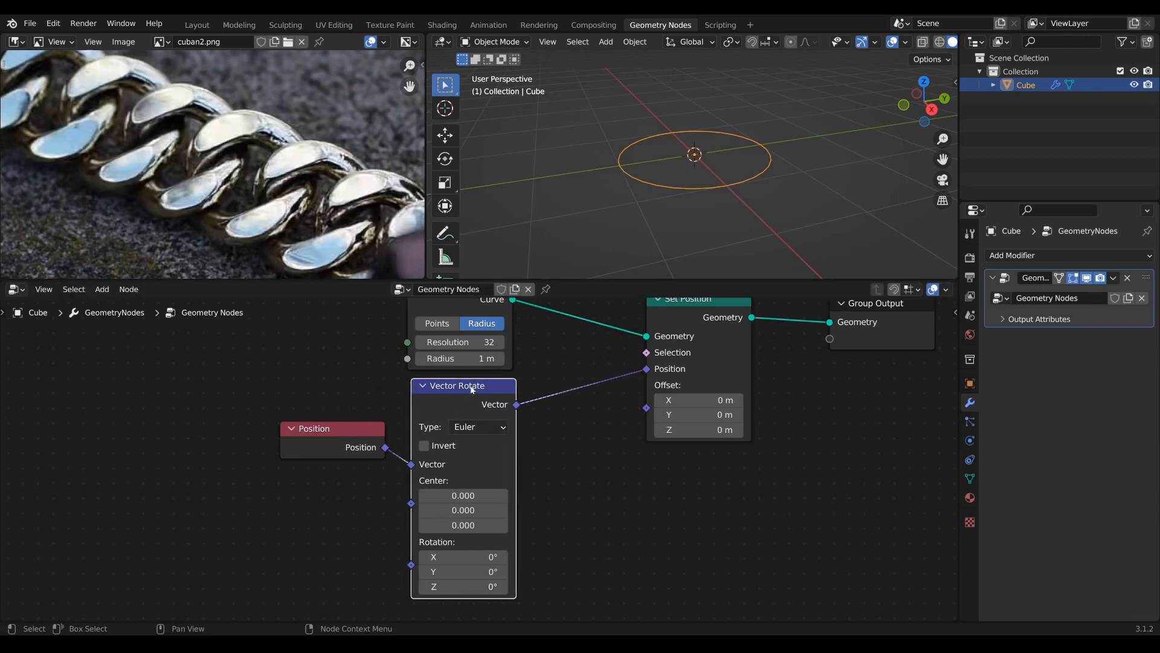
{"action": "middle_click_drag", "start_coordinate": [483, 461], "coordinate": [487, 448]}
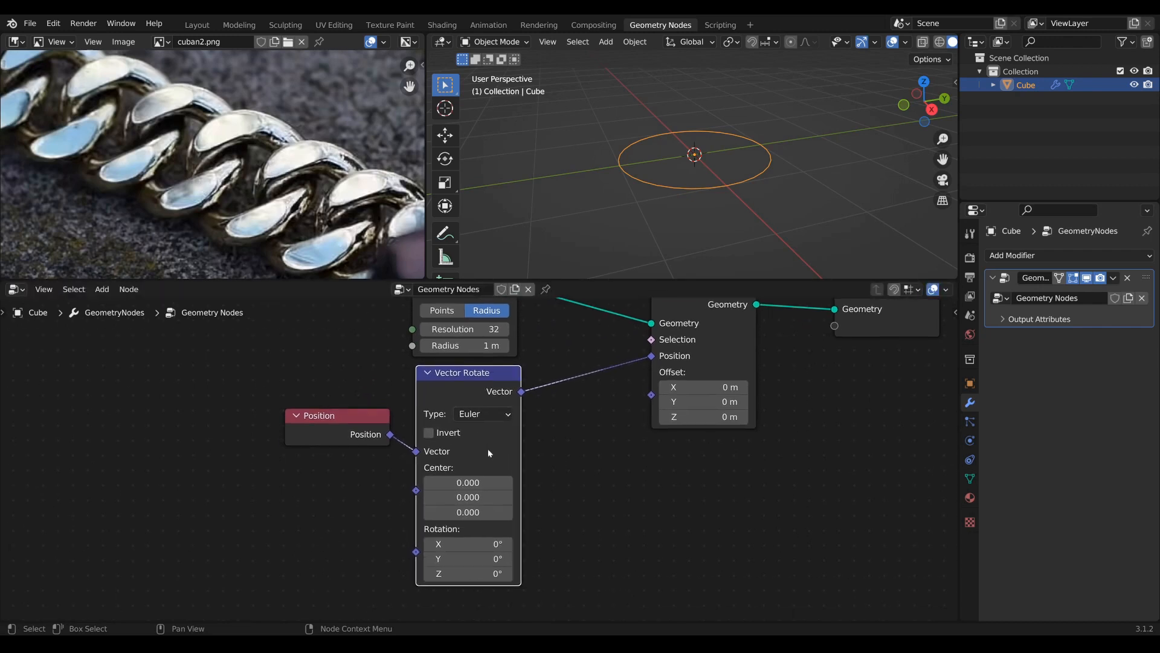
{"action": "left_click_drag", "start_coordinate": [473, 577], "coordinate": [520, 577]}
{"action": "right_click", "coordinate": [475, 576]}
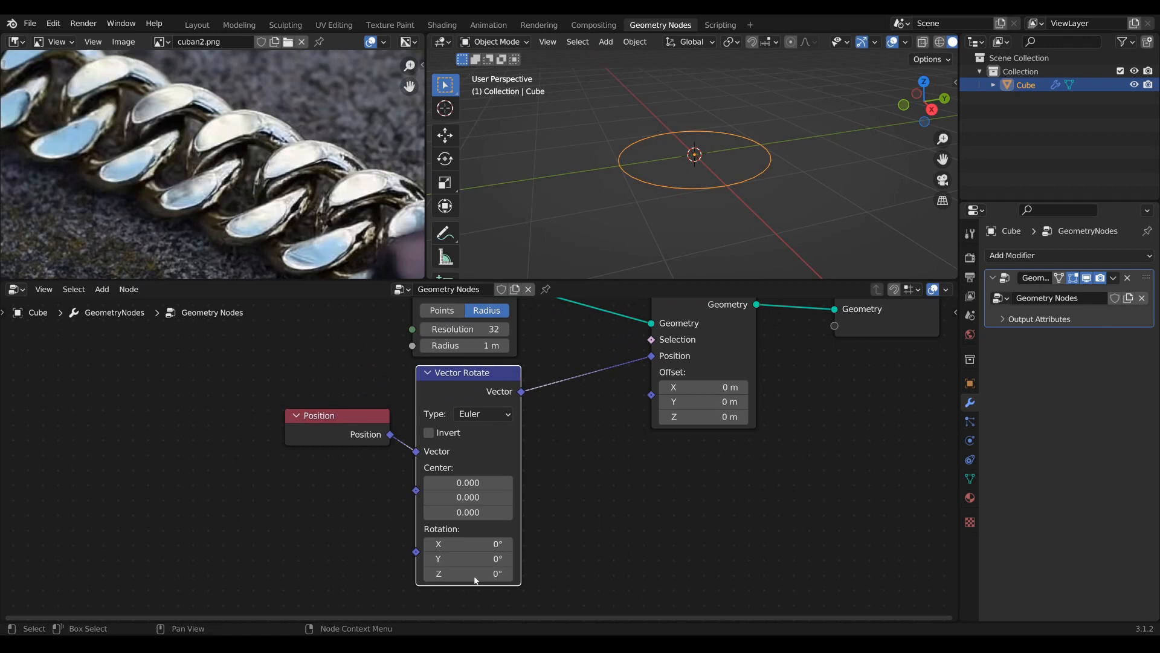
{"action": "left_click_drag", "start_coordinate": [474, 544], "coordinate": [413, 574]}
{"action": "right_click", "coordinate": [474, 545]}
{"action": "right_click", "coordinate": [448, 555]}
{"action": "right_click", "coordinate": [485, 573]}
Move the Position node well away from Vector Rotate to free space between them
{"action": "left_click_drag", "start_coordinate": [337, 425], "coordinate": [272, 432]}
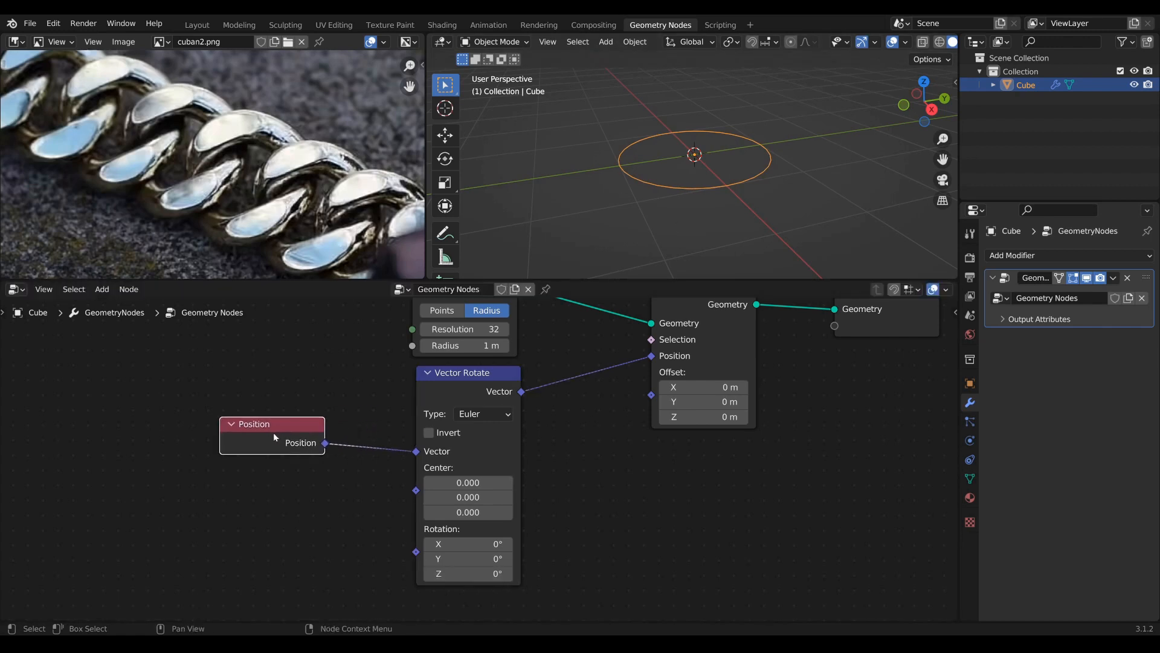
{"action": "middle_click_drag", "start_coordinate": [391, 439], "coordinate": [724, 442]}
{"action": "scroll", "coordinate": [724, 443], "scroll_direction": "down", "scroll_amount": 3}
{"action": "left_click_drag", "start_coordinate": [632, 441], "coordinate": [451, 436]}
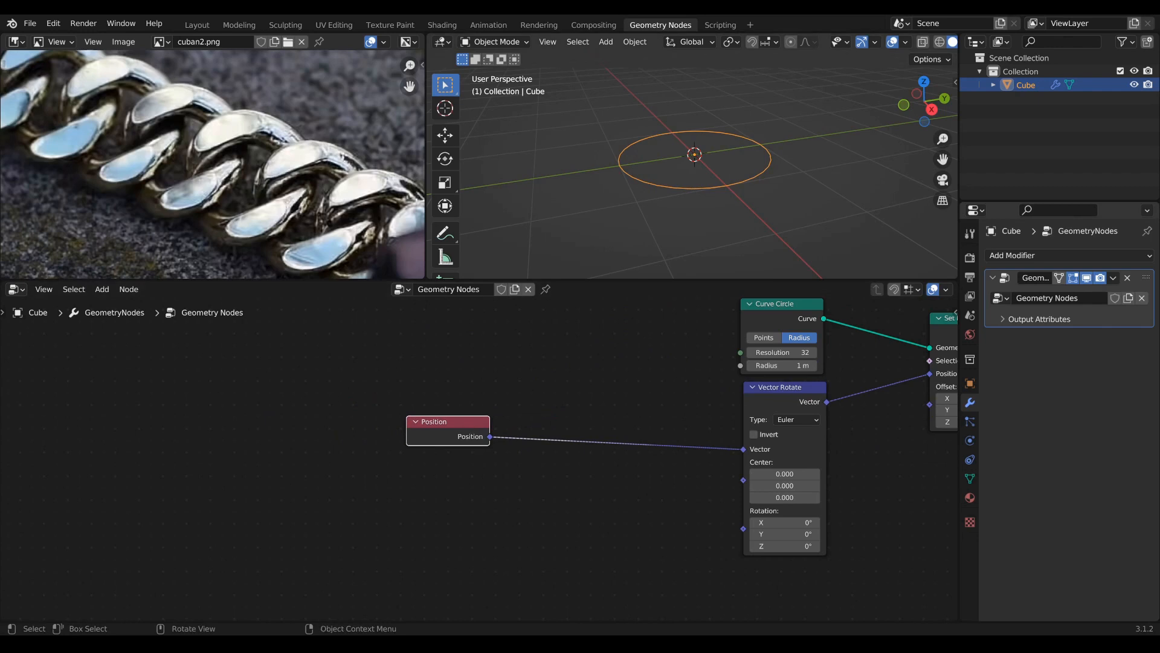
{"action": "middle_click_drag", "start_coordinate": [728, 151], "coordinate": [556, 136]}
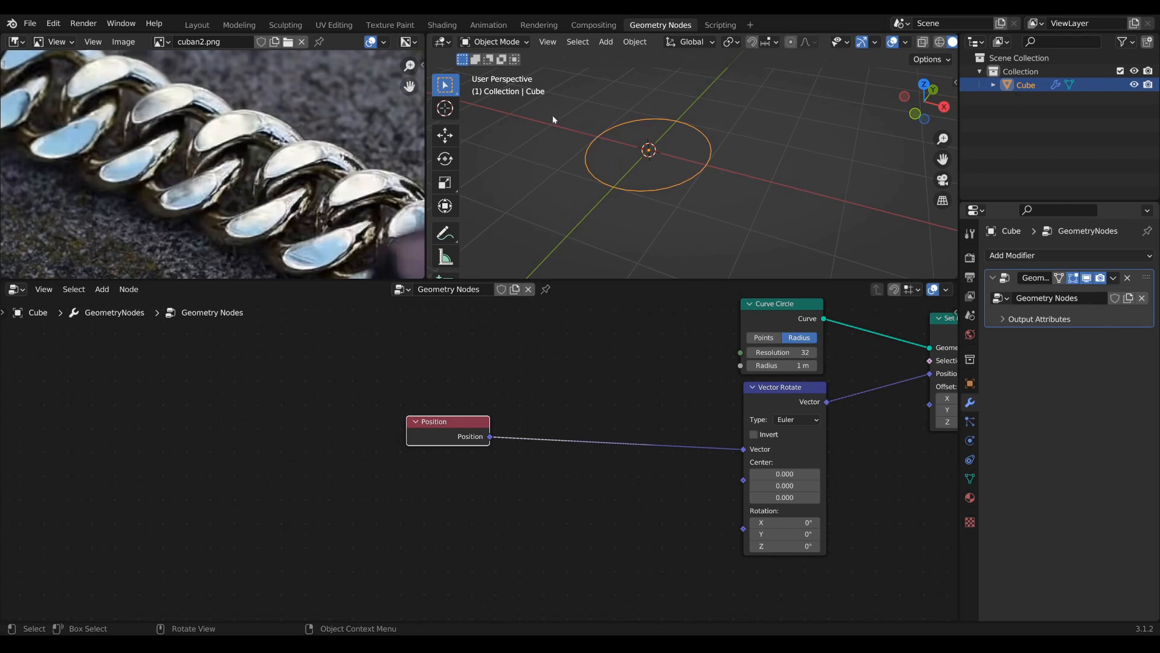
{"action": "middle_click_drag", "start_coordinate": [552, 115], "coordinate": [607, 159]}
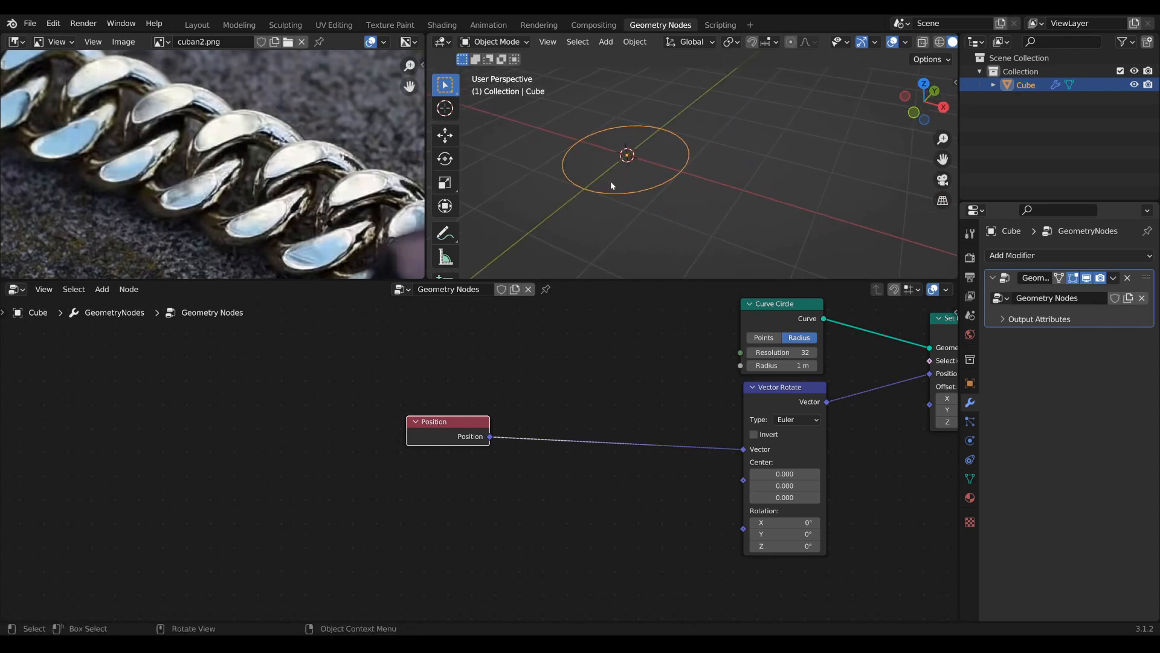
{"action": "left_click_drag", "start_coordinate": [785, 522], "coordinate": [713, 523]}
{"action": "right_click", "coordinate": [774, 523]}
{"action": "middle_click_drag", "start_coordinate": [640, 530], "coordinate": [608, 510]}
{"action": "scroll", "coordinate": [495, 478], "scroll_direction": "down", "scroll_amount": 1}
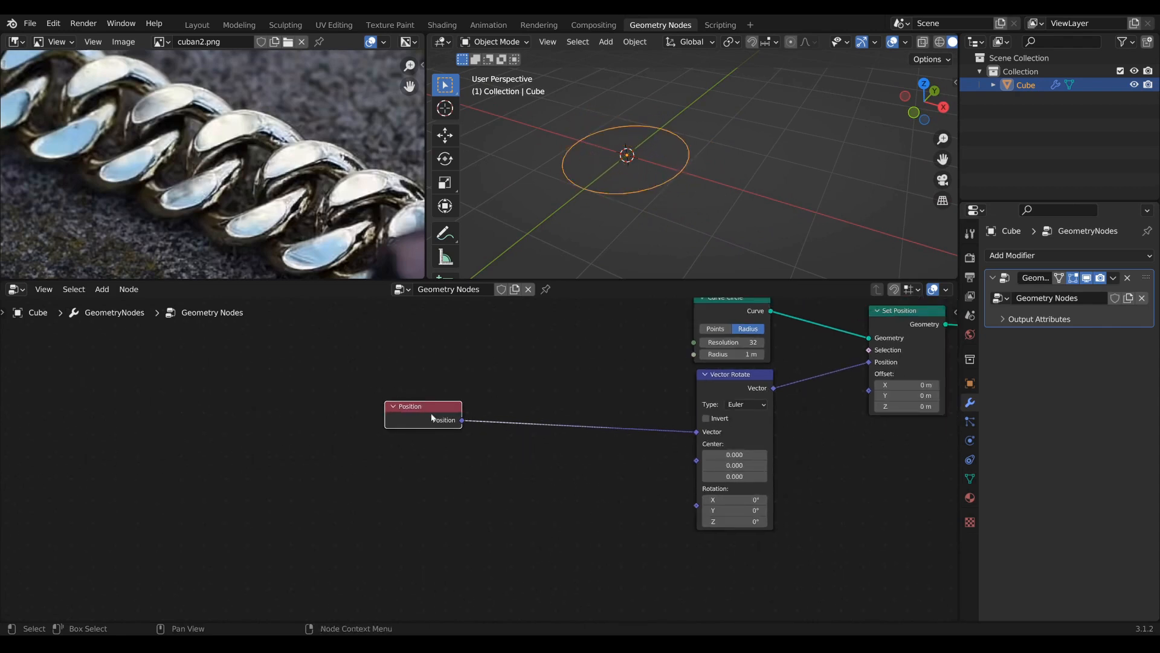
Move the Position node a bit farther out and add a Separate XYZ node below its link to Vector Rotate
{"action": "left_click_drag", "start_coordinate": [433, 417], "coordinate": [380, 420]}
{"action": "middle_click_drag", "start_coordinate": [519, 473], "coordinate": [530, 460]}
{"action": "key", "text": "Tab"}
{"action": "type", "text": "sep"}
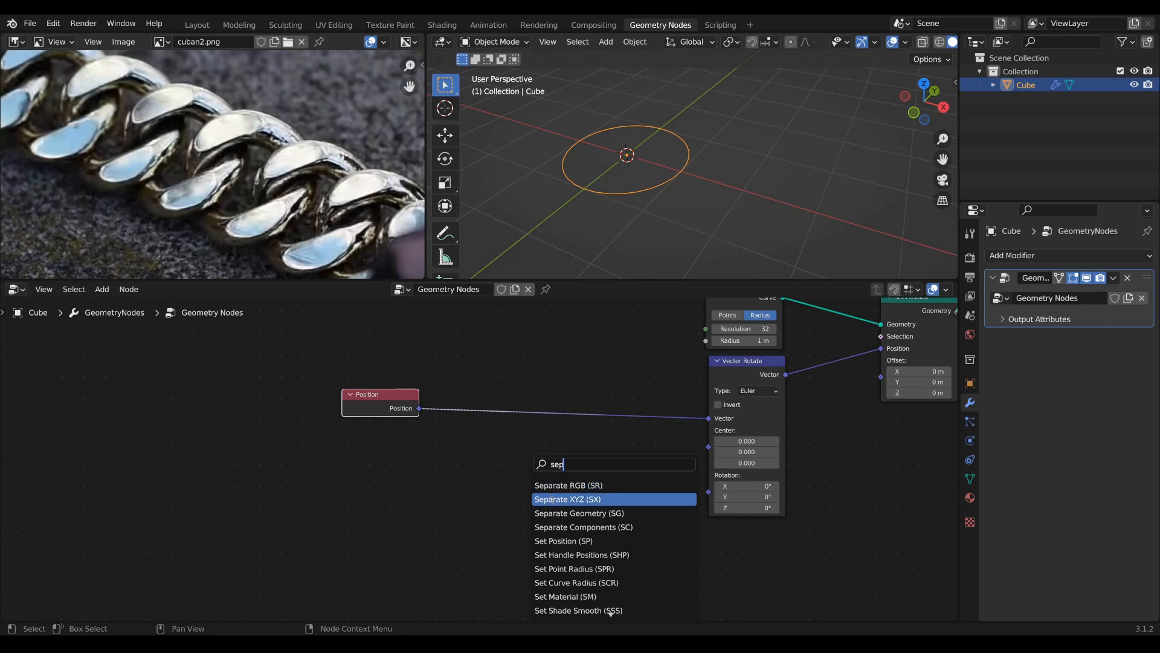
{"action": "left_click", "coordinate": [568, 500]}
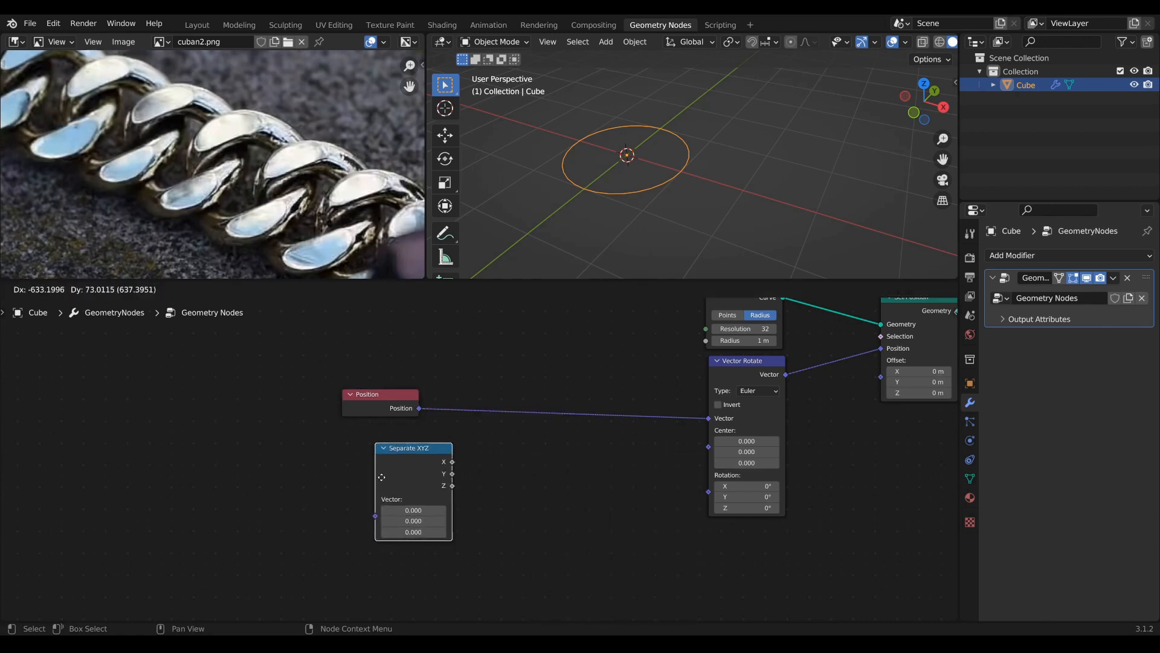
{"action": "left_click", "coordinate": [484, 450]}
Connect the Position node's output to the Vector input of Separate XYZ and reposition the Position node
{"action": "left_click_drag", "start_coordinate": [394, 416], "coordinate": [454, 474]}
{"action": "left_click_drag", "start_coordinate": [361, 384], "coordinate": [359, 399]}
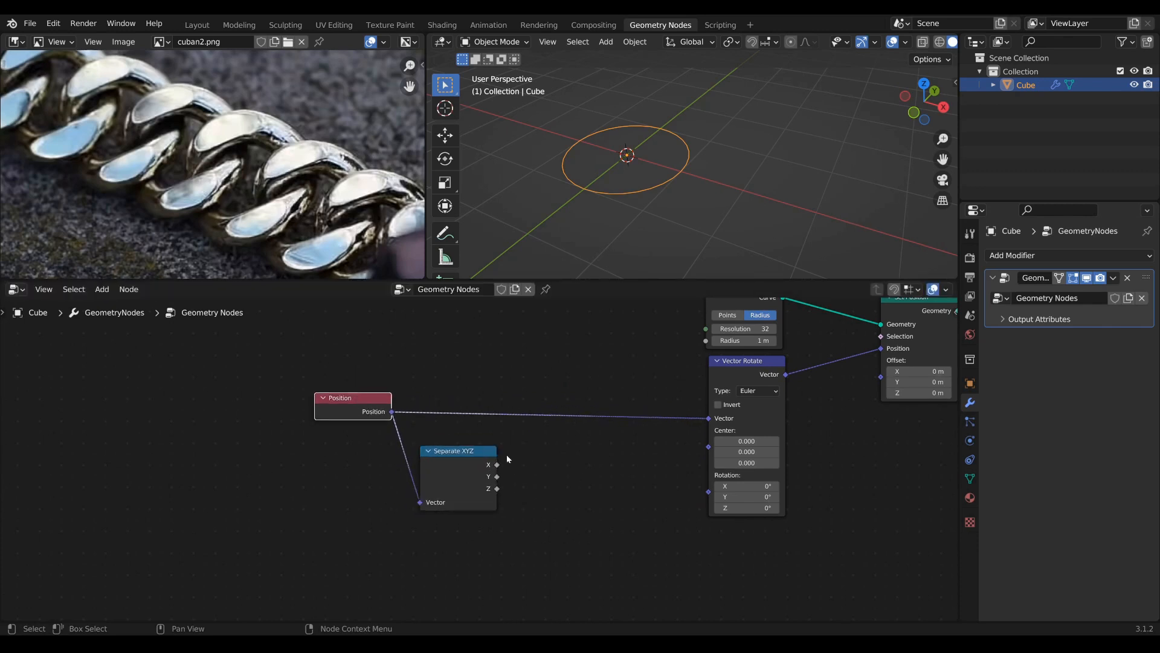
{"action": "scroll", "coordinate": [556, 452], "scroll_direction": "up", "scroll_amount": 1}
Add a Combine XYZ node between Separate XYZ and Vector Rotate
{"action": "key", "text": "shift+a"}
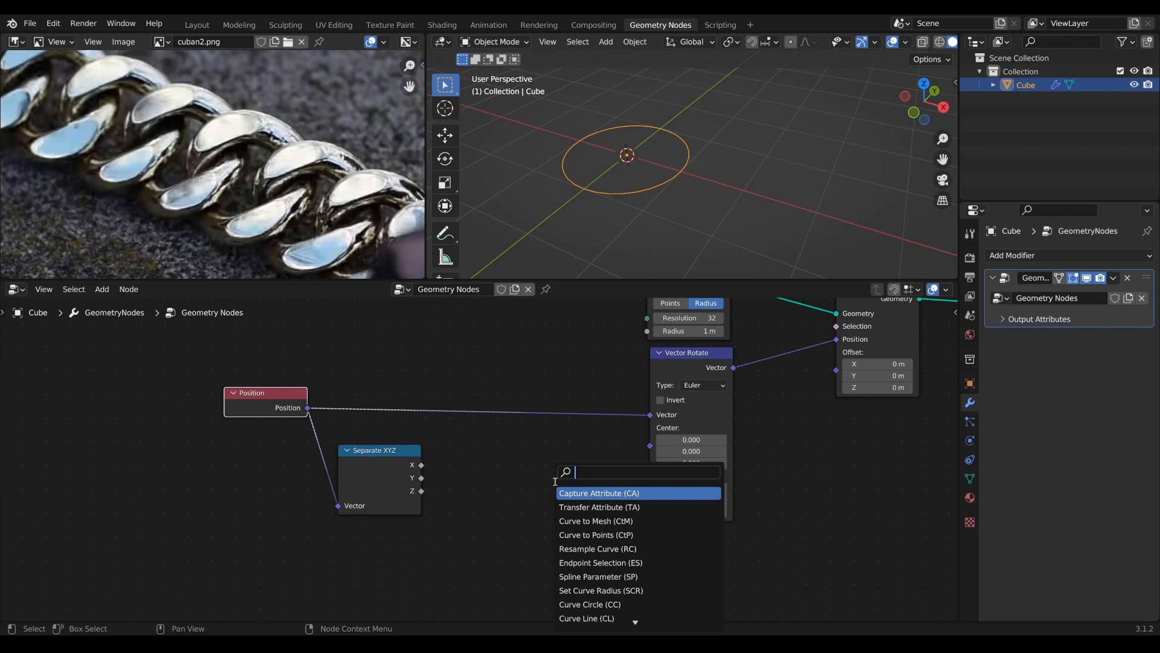
{"action": "key", "text": "Escape"}
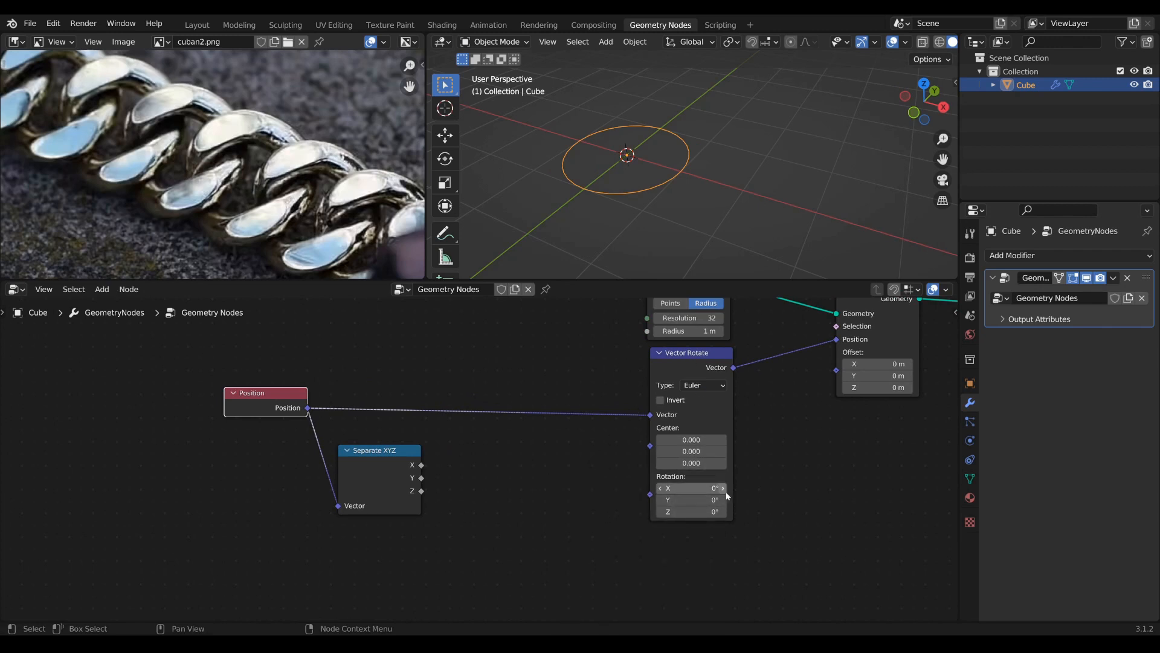
{"action": "middle_click_drag", "start_coordinate": [684, 489], "coordinate": [681, 470]}
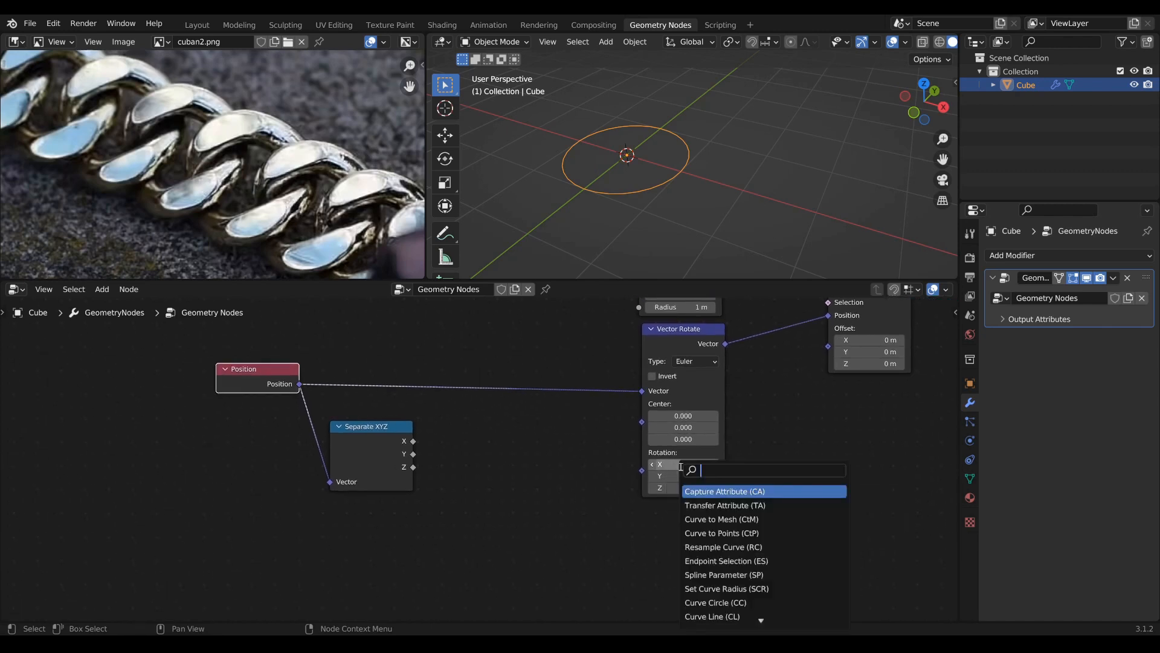
{"action": "type", "text": "comb"}
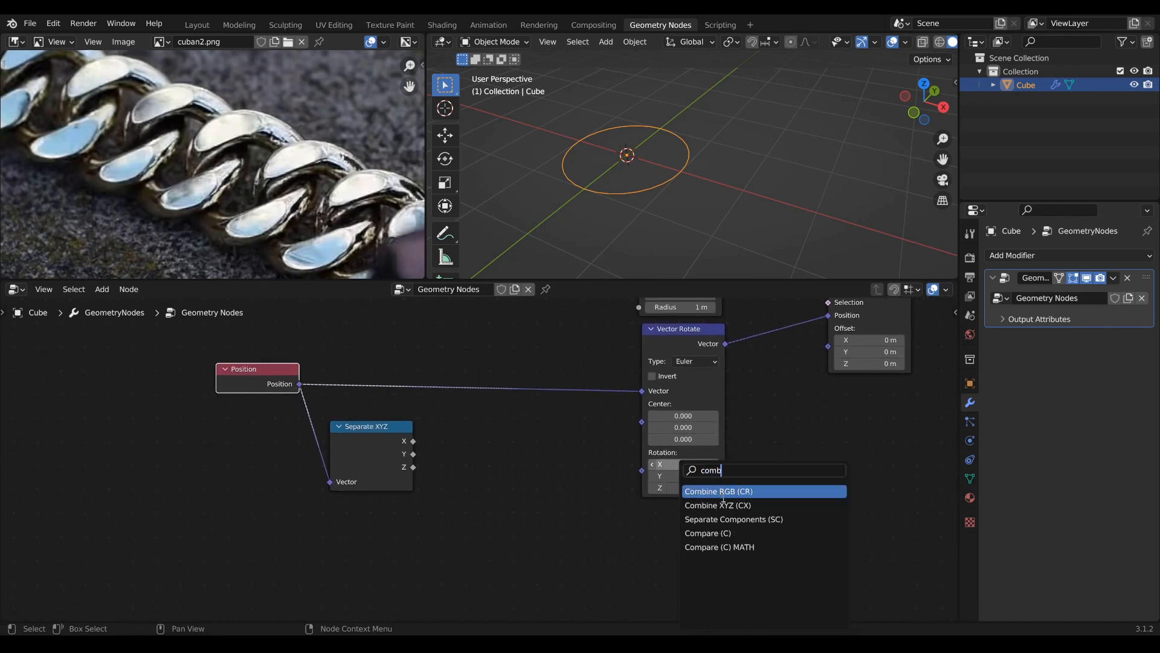
{"action": "left_click", "coordinate": [723, 505]}
{"action": "left_click", "coordinate": [566, 474]}
Connect Combine XYZ's Vector output to Vector Rotate's Rotation input, and Separate XYZ's X output to Combine XYZ's X input
{"action": "left_click_drag", "start_coordinate": [609, 459], "coordinate": [666, 420]}
{"action": "scroll", "coordinate": [641, 470], "scroll_direction": "up", "scroll_amount": 2}
{"action": "left_click_drag", "start_coordinate": [367, 417], "coordinate": [568, 459]}
{"action": "middle_click_drag", "start_coordinate": [646, 173], "coordinate": [680, 202]}
{"action": "left_click_drag", "start_coordinate": [633, 421], "coordinate": [618, 422]}
Move the Position and Separate XYZ nodes away from Combine XYZ to make room for another node
{"action": "scroll", "coordinate": [442, 508], "scroll_direction": "down", "scroll_amount": 1}
{"action": "middle_click_drag", "start_coordinate": [442, 509], "coordinate": [426, 517]}
{"action": "scroll", "coordinate": [426, 517], "scroll_direction": "down", "scroll_amount": 1}
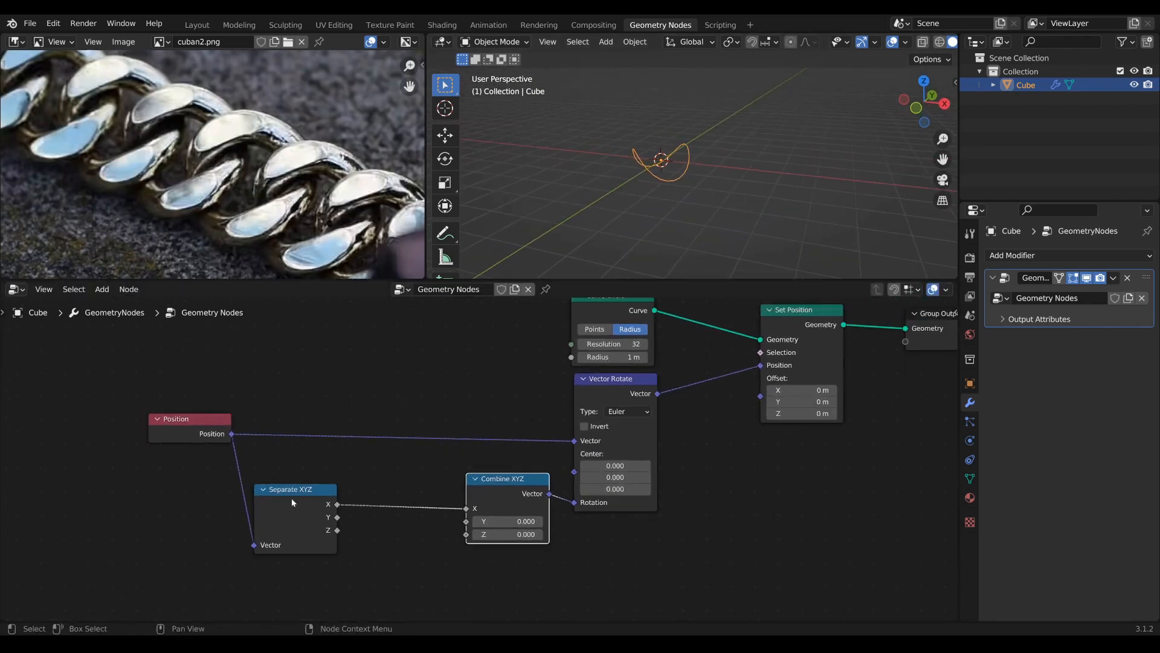
{"action": "left_click_drag", "start_coordinate": [292, 498], "coordinate": [258, 513]}
{"action": "left_click_drag", "start_coordinate": [220, 437], "coordinate": [73, 449]}
{"action": "middle_click_drag", "start_coordinate": [283, 520], "coordinate": [370, 484]}
{"action": "left_click_drag", "start_coordinate": [367, 483], "coordinate": [250, 481]}
Insert a Multiply math node on the X link between Separate XYZ and Combine XYZ
{"action": "middle_click_drag", "start_coordinate": [389, 484], "coordinate": [402, 467]}
{"action": "key", "text": "shift+a"}
{"action": "type", "text": "s"}
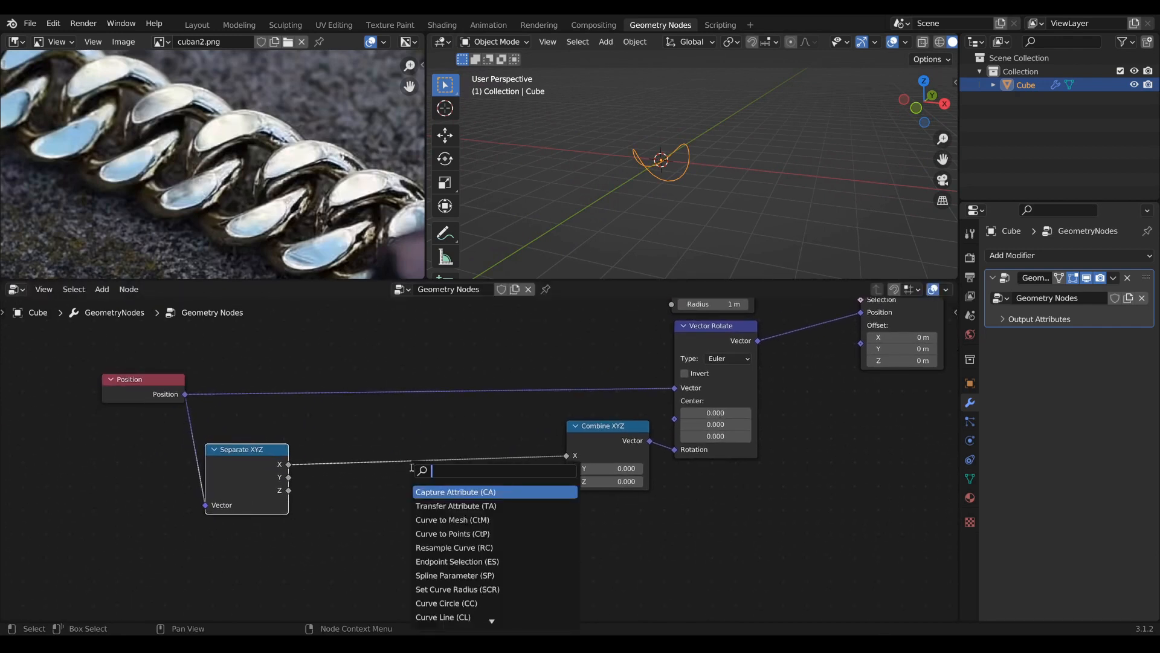
{"action": "type", "text": "mul"}
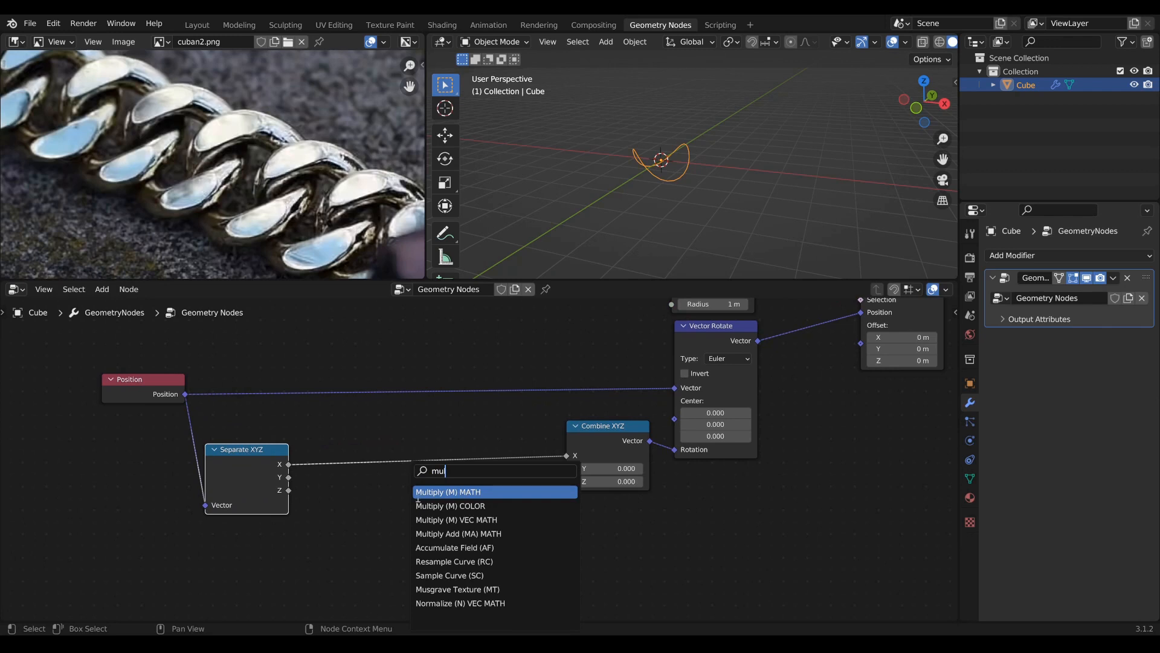
{"action": "key", "text": "Return"}
{"action": "middle_click_drag", "start_coordinate": [436, 524], "coordinate": [507, 460]}
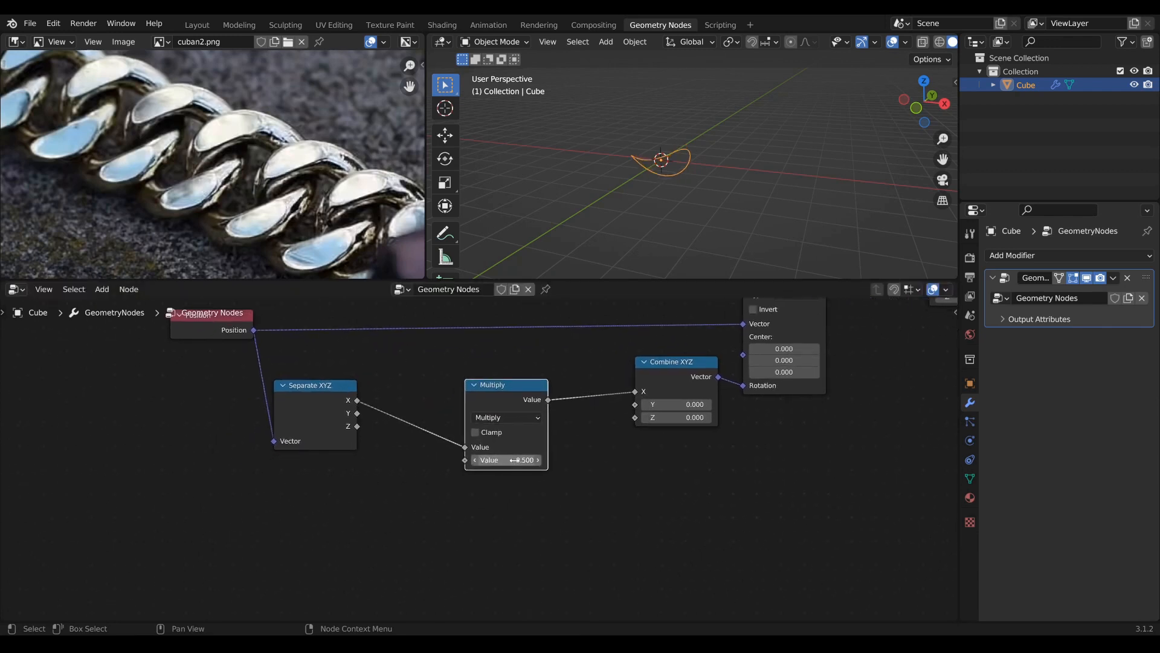
{"action": "scroll", "coordinate": [507, 459], "scroll_direction": "up", "scroll_amount": 1}
{"action": "left_click_drag", "start_coordinate": [529, 459], "coordinate": [492, 460], "text": "shift"}
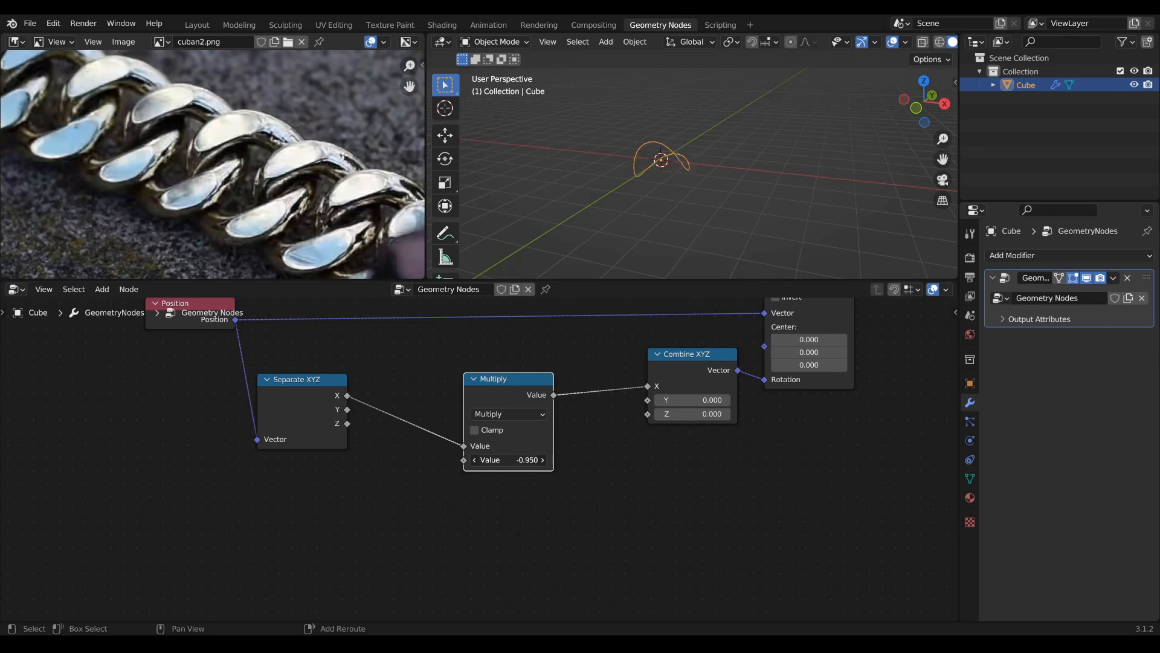
{"action": "left_click_drag", "start_coordinate": [508, 460], "coordinate": [533, 460]}
{"action": "left_click_drag", "start_coordinate": [387, 460], "coordinate": [242, 460]}
{"action": "right_click", "coordinate": [544, 459]}
{"action": "scroll", "coordinate": [581, 462], "scroll_direction": "up", "scroll_amount": 1}
{"action": "scroll", "coordinate": [684, 123], "scroll_direction": "up", "scroll_amount": 3}
{"action": "middle_click_drag", "start_coordinate": [683, 124], "coordinate": [745, 144]}
Add a Value node below the Multiply node
{"action": "scroll", "coordinate": [454, 549], "scroll_direction": "up", "scroll_amount": 1}
{"action": "key", "text": "Tab"}
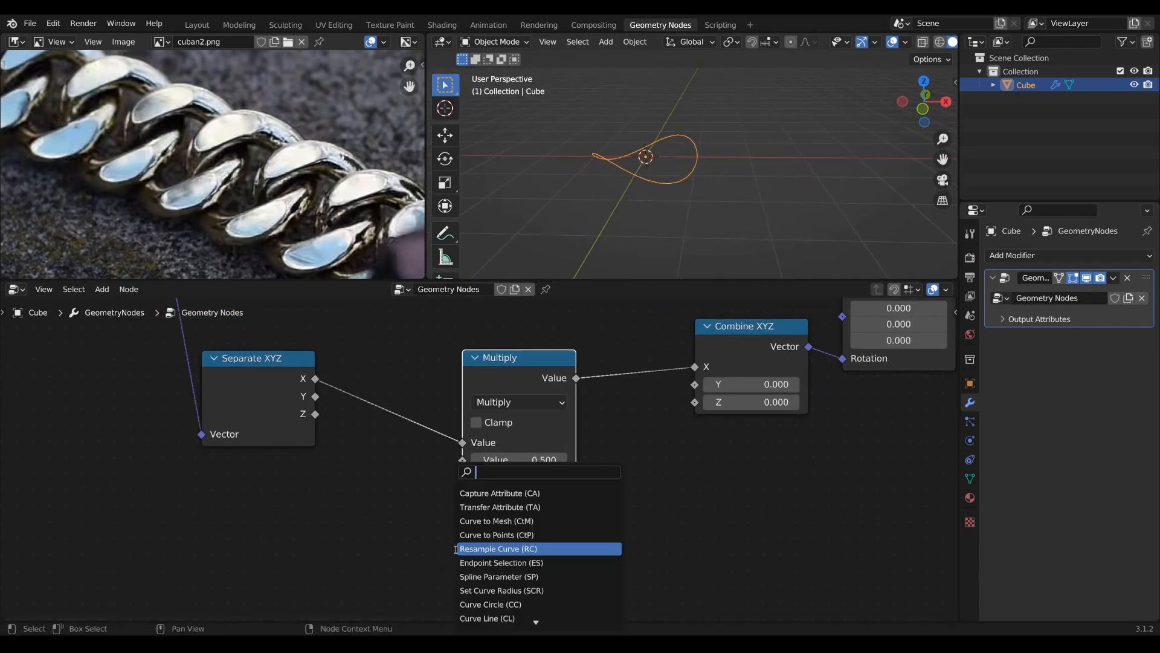
{"action": "type", "text": "val"}
{"action": "left_click", "coordinate": [479, 494]}
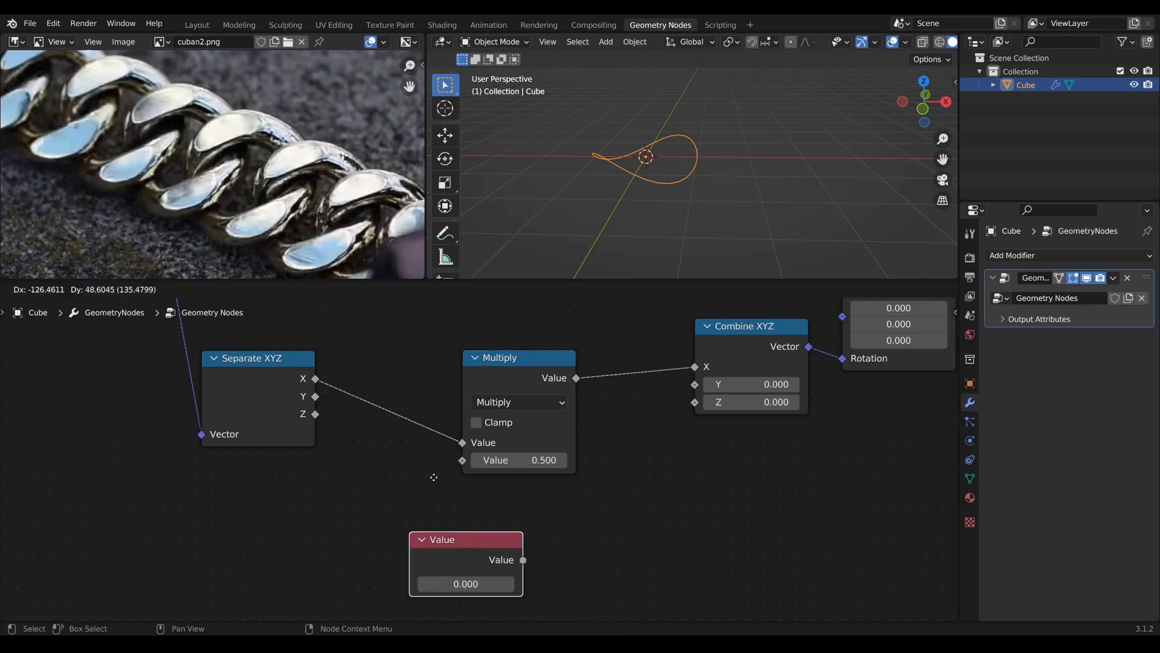
{"action": "left_click", "coordinate": [361, 458]}
{"action": "middle_click_drag", "start_coordinate": [461, 542], "coordinate": [493, 538]}
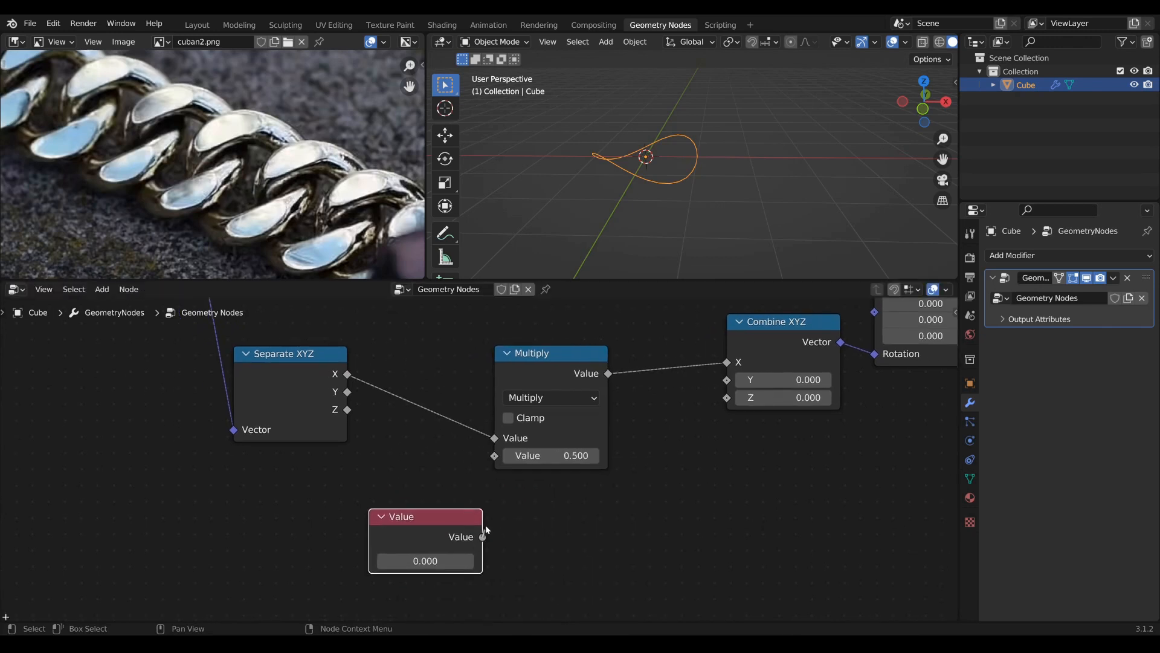
Connect the Value node to Multiply's second Value input, place it directly beneath Multiply, and set it to 0.5
{"action": "left_click_drag", "start_coordinate": [482, 536], "coordinate": [494, 455]}
{"action": "left_click_drag", "start_coordinate": [430, 519], "coordinate": [527, 502]}
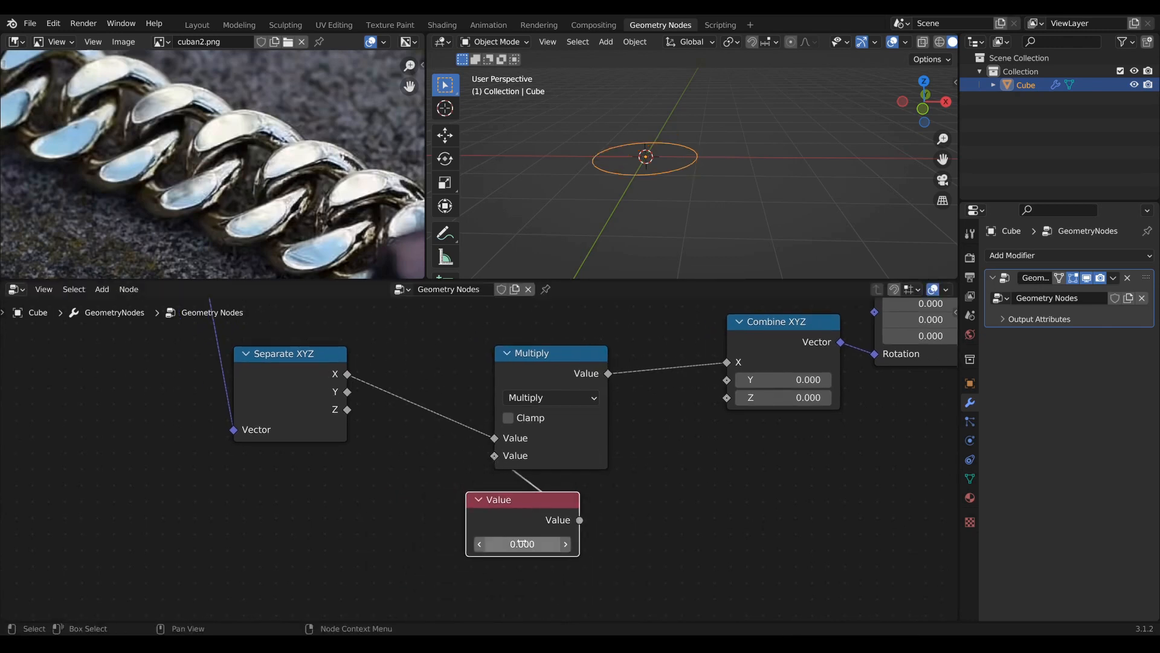
{"action": "left_click", "coordinate": [522, 544]}
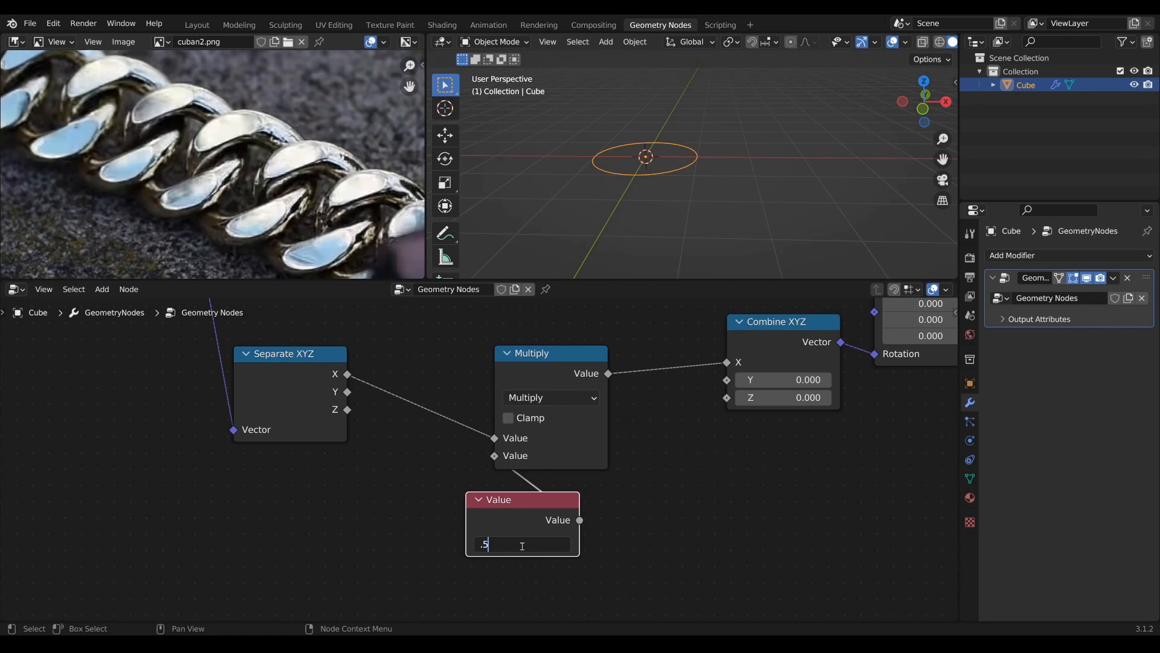
{"action": "key", "text": "Return"}
Tidy the node tree by arranging the rotation nodes, Curve Circle, Vector Rotate and Set Position closer together
{"action": "middle_click_drag", "start_coordinate": [724, 170], "coordinate": [659, 191]}
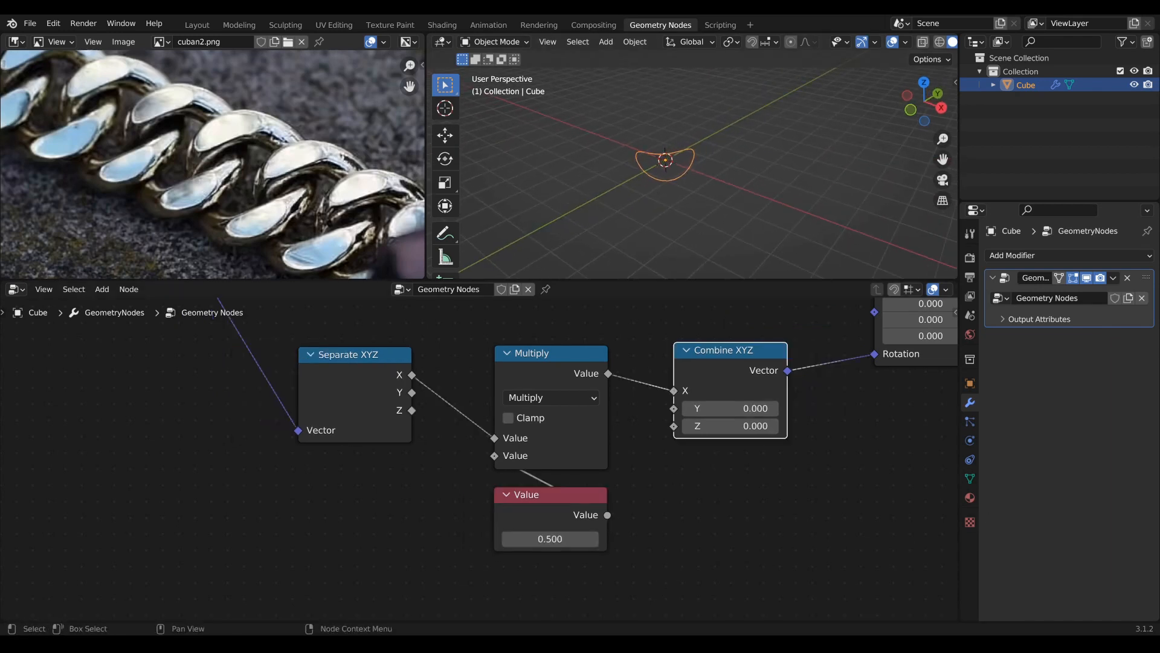
{"action": "scroll", "coordinate": [371, 464], "scroll_direction": "down", "scroll_amount": 4}
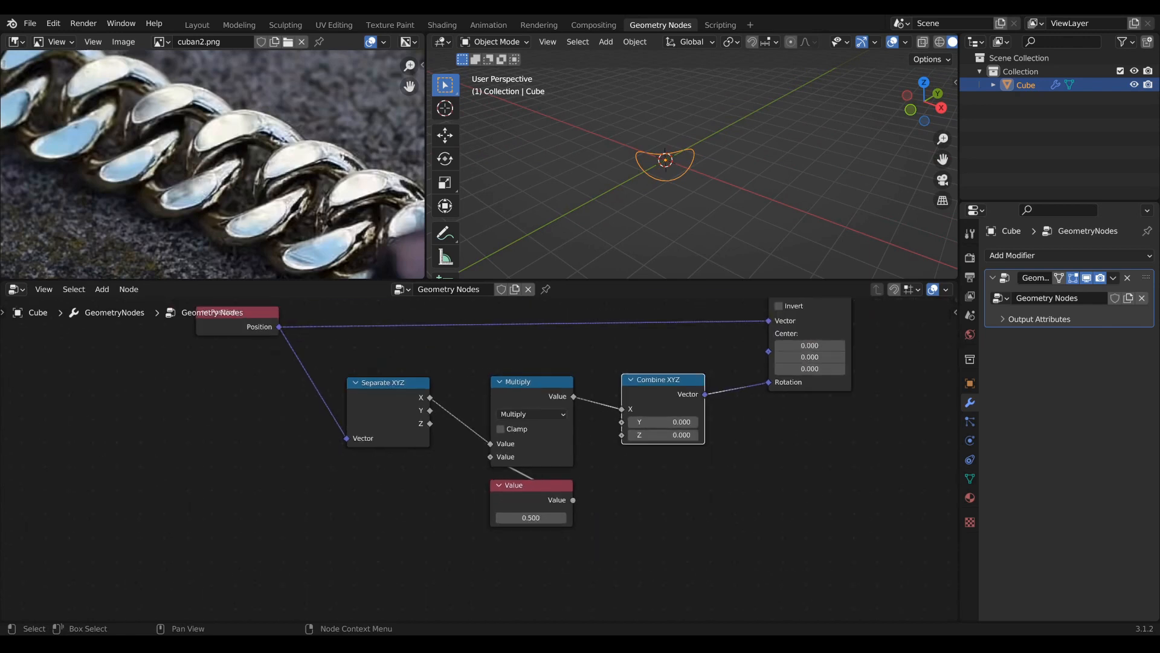
{"action": "left_click_drag", "start_coordinate": [227, 427], "coordinate": [248, 426]}
{"action": "left_click_drag", "start_coordinate": [342, 472], "coordinate": [359, 471]}
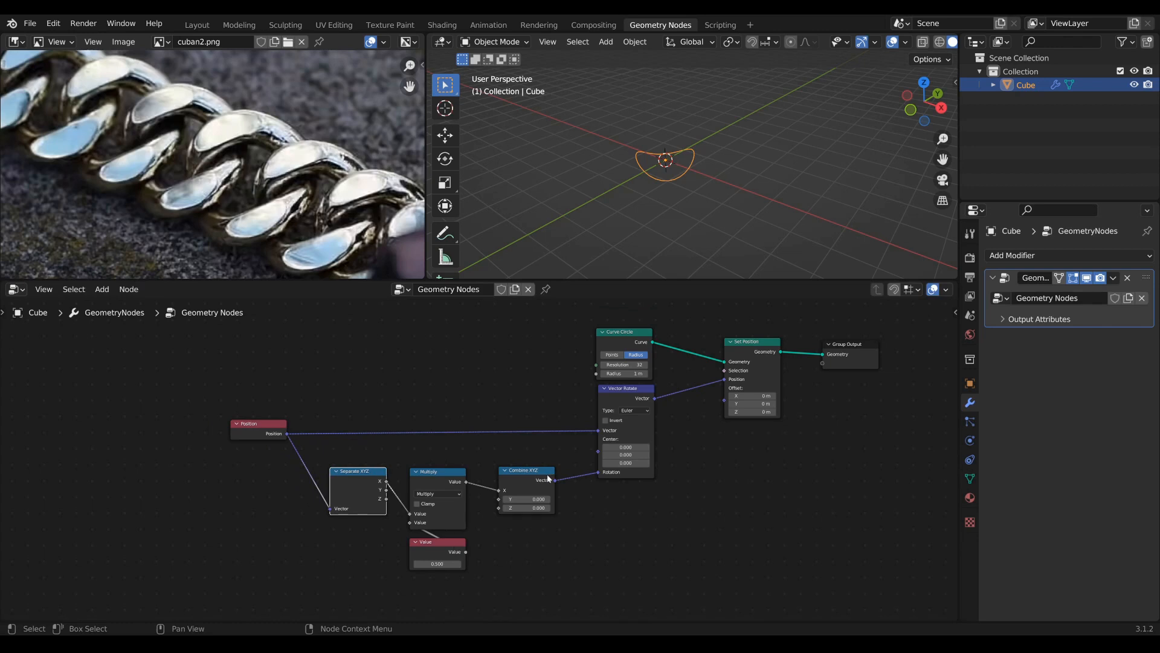
{"action": "left_click_drag", "start_coordinate": [542, 473], "coordinate": [532, 470]}
{"action": "left_click_drag", "start_coordinate": [657, 524], "coordinate": [602, 333]}
{"action": "left_click_drag", "start_coordinate": [610, 332], "coordinate": [585, 338]}
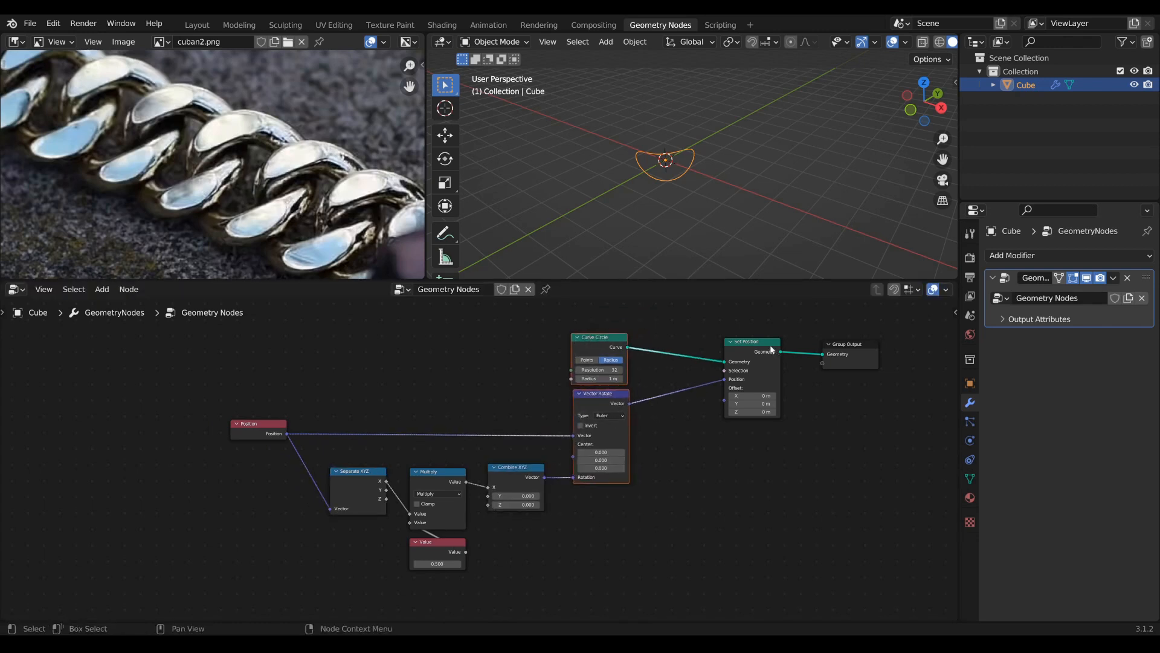
{"action": "left_click_drag", "start_coordinate": [770, 346], "coordinate": [715, 350]}
Move the Group Output node far from Set Position to leave space for more nodes
{"action": "middle_click_drag", "start_coordinate": [774, 366], "coordinate": [430, 396]}
{"action": "left_click_drag", "start_coordinate": [501, 380], "coordinate": [829, 379]}
{"action": "middle_click_drag", "start_coordinate": [565, 453], "coordinate": [495, 451]}
{"action": "scroll", "coordinate": [495, 452], "scroll_direction": "up", "scroll_amount": 3}
Insert a Curve to Mesh node between Set Position and Group Output
{"action": "key", "text": "shift+a"}
{"action": "type", "text": "sc"}
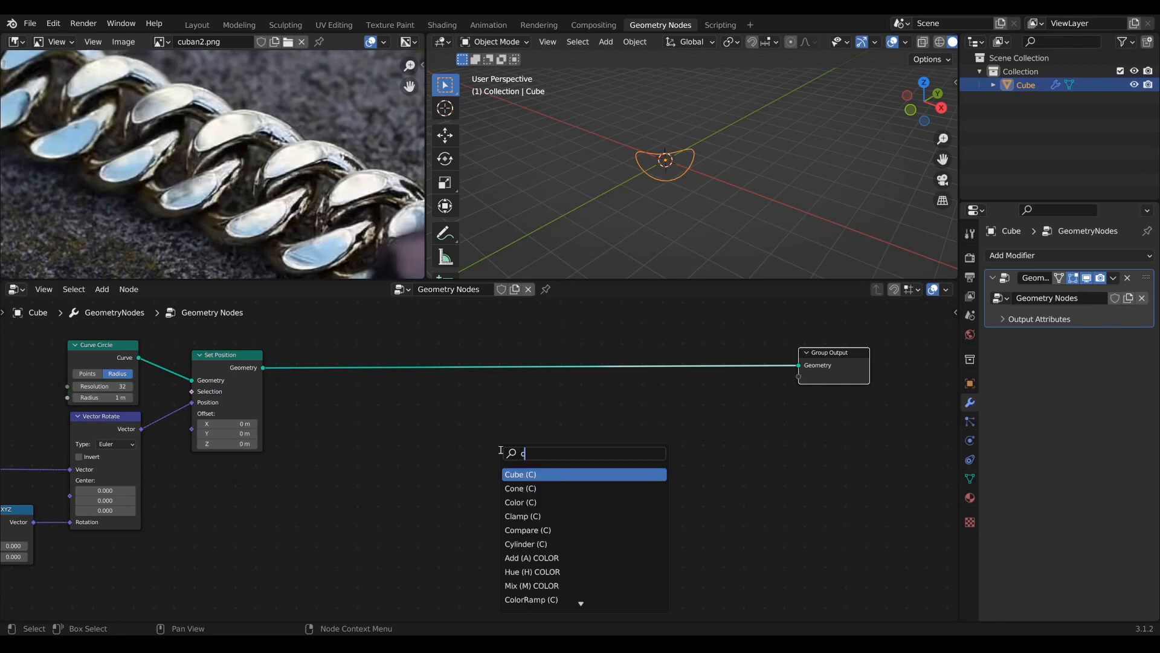
{"action": "type", "text": "tm"}
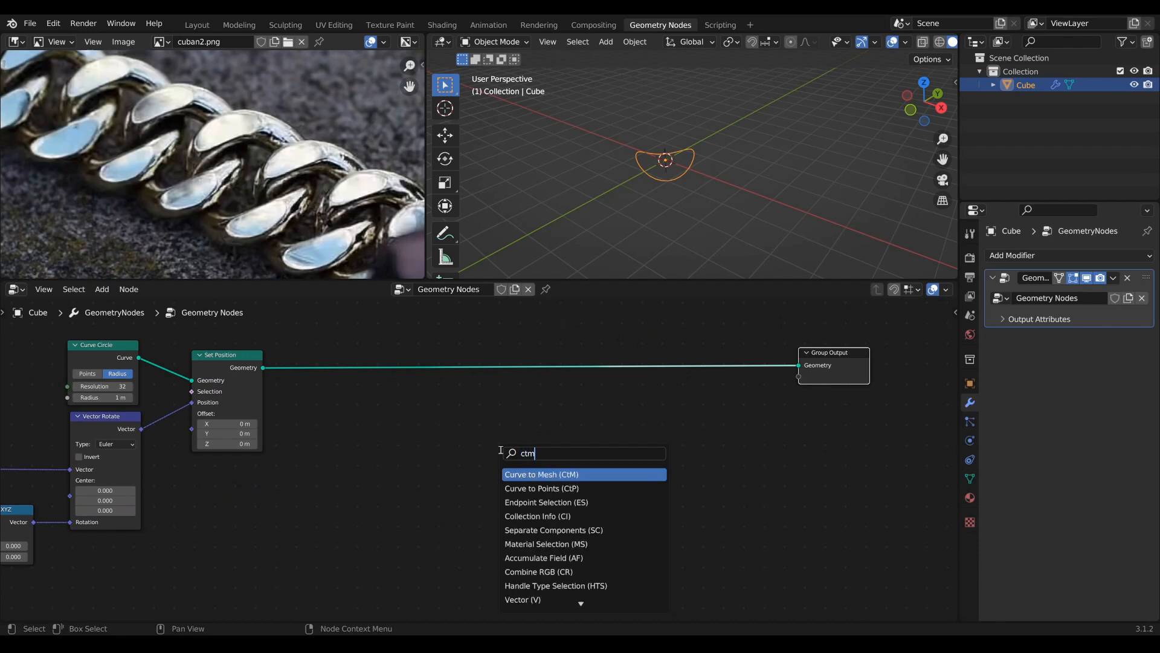
{"action": "left_click", "coordinate": [537, 474]}
{"action": "left_click", "coordinate": [624, 375]}
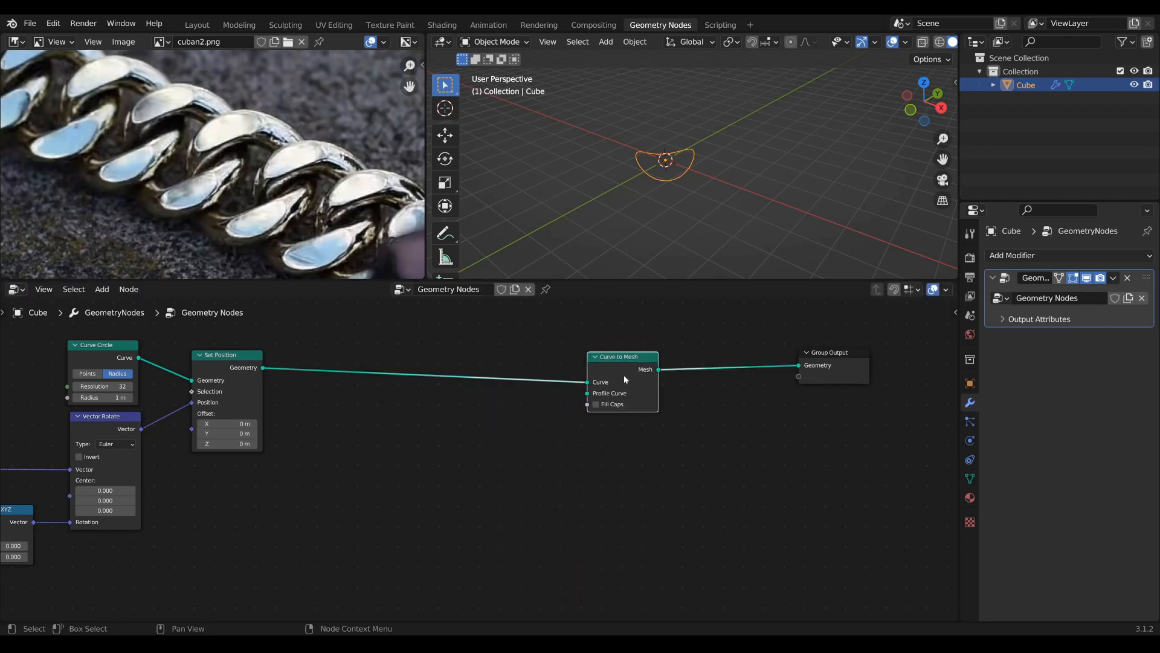
Add a Curve Circle node near Curve to Mesh and connect its Curve output to the Profile Curve input
{"action": "middle_click_drag", "start_coordinate": [662, 503], "coordinate": [571, 502]}
{"action": "scroll", "coordinate": [550, 429], "scroll_direction": "up", "scroll_amount": 2}
{"action": "scroll", "coordinate": [550, 429], "scroll_direction": "up", "scroll_amount": 2}
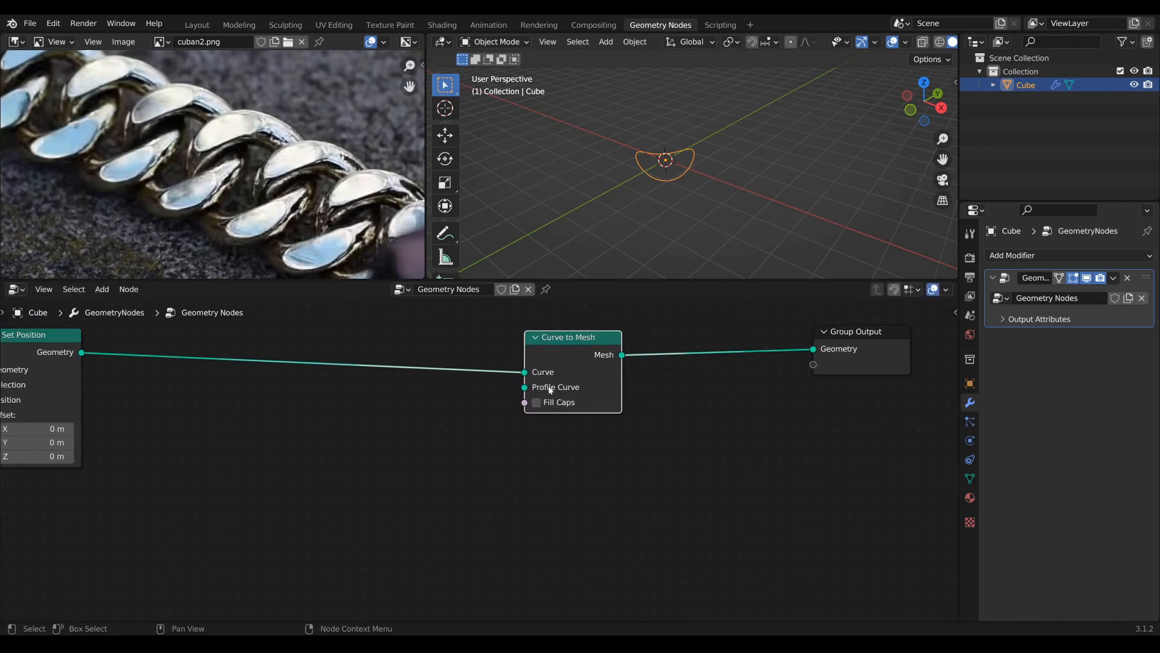
{"action": "key", "text": "shift+a"}
{"action": "type", "text": "scil"}
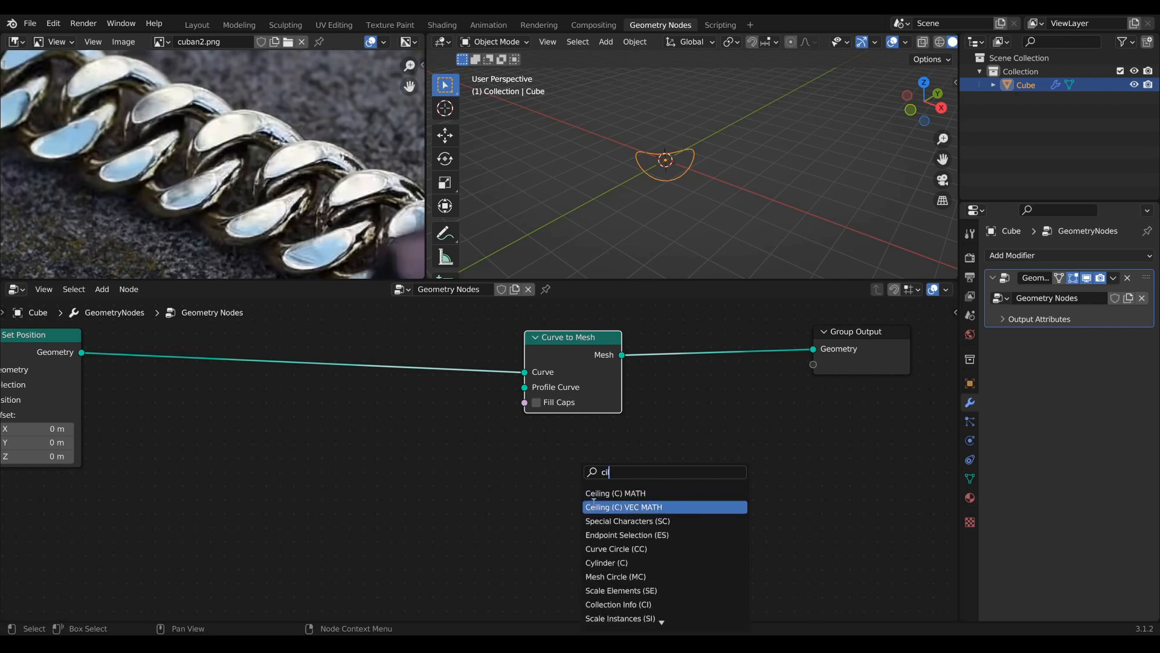
{"action": "key", "text": "BackSpace"}
{"action": "key", "text": "BackSpace"}
{"action": "type", "text": "irc"}
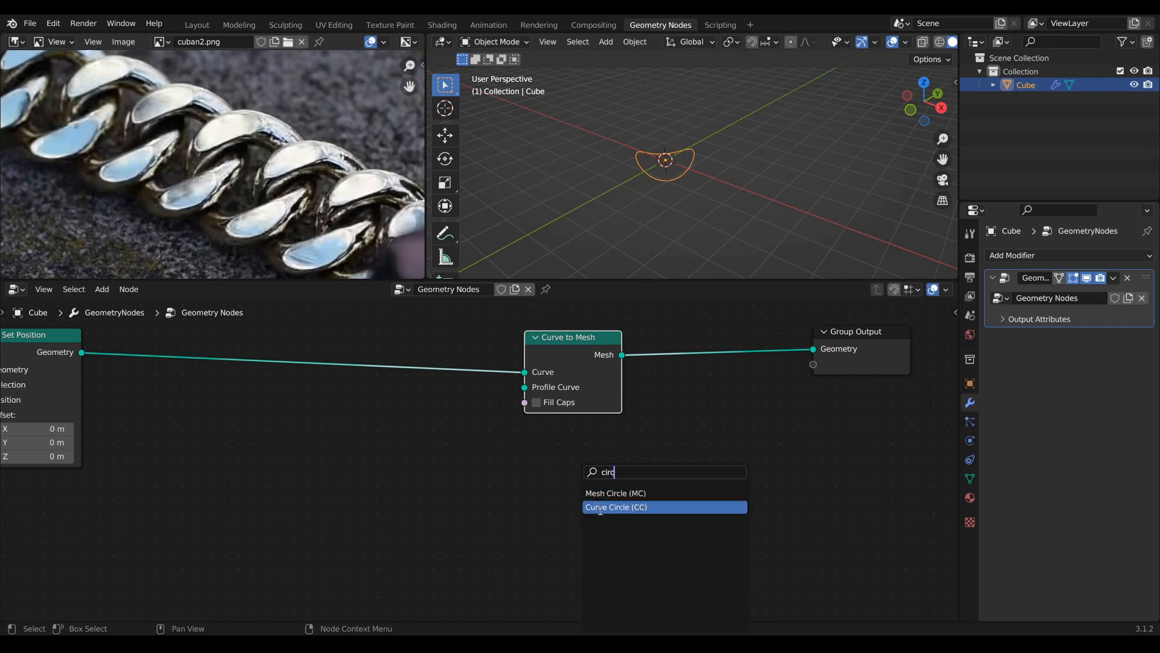
{"action": "left_click", "coordinate": [600, 511]}
{"action": "left_click", "coordinate": [532, 447]}
{"action": "left_click_drag", "start_coordinate": [609, 461], "coordinate": [532, 387]}
Place the profile Curve Circle node directly beneath Curve to Mesh
{"action": "scroll", "coordinate": [580, 469], "scroll_direction": "up", "scroll_amount": 3}
{"action": "left_click_drag", "start_coordinate": [571, 452], "coordinate": [601, 420]}
{"action": "left_click_drag", "start_coordinate": [625, 512], "coordinate": [600, 512]}
{"action": "right_click", "coordinate": [626, 512]}
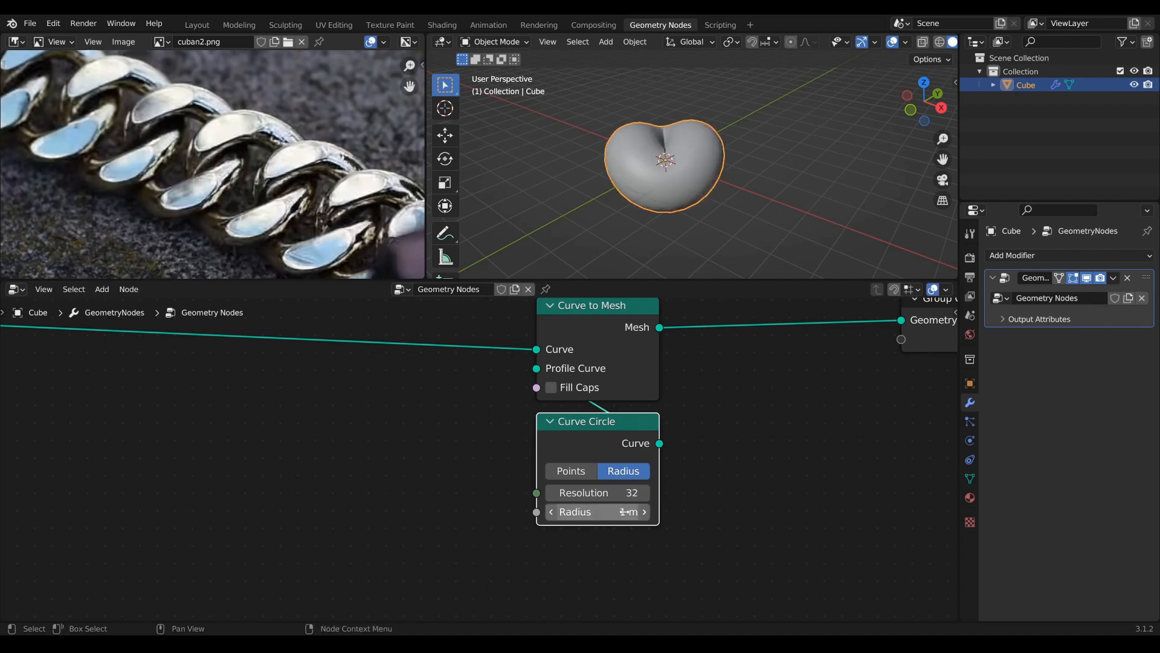
{"action": "scroll", "coordinate": [638, 547], "scroll_direction": "down", "scroll_amount": 1}
{"action": "left_click_drag", "start_coordinate": [612, 438], "coordinate": [613, 433]}
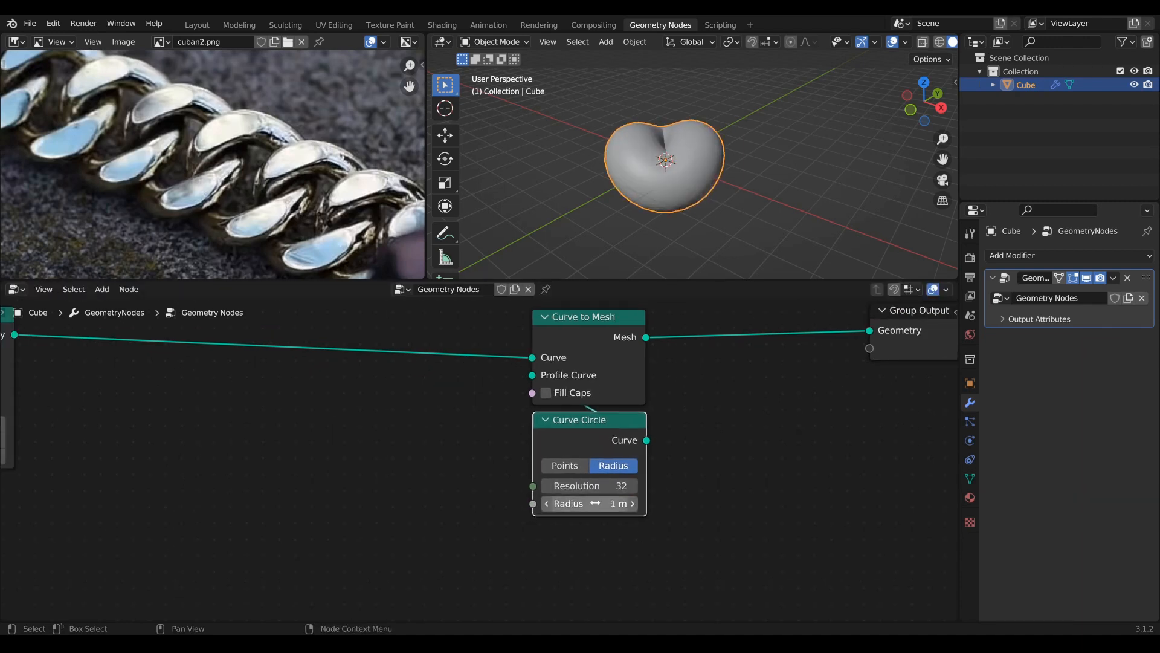
Insert a Set Curve Radius node between Set Position and Curve to Mesh
{"action": "scroll", "coordinate": [607, 508], "scroll_direction": "down", "scroll_amount": 1}
{"action": "middle_click_drag", "start_coordinate": [312, 324], "coordinate": [463, 412]}
{"action": "key", "text": "Tab"}
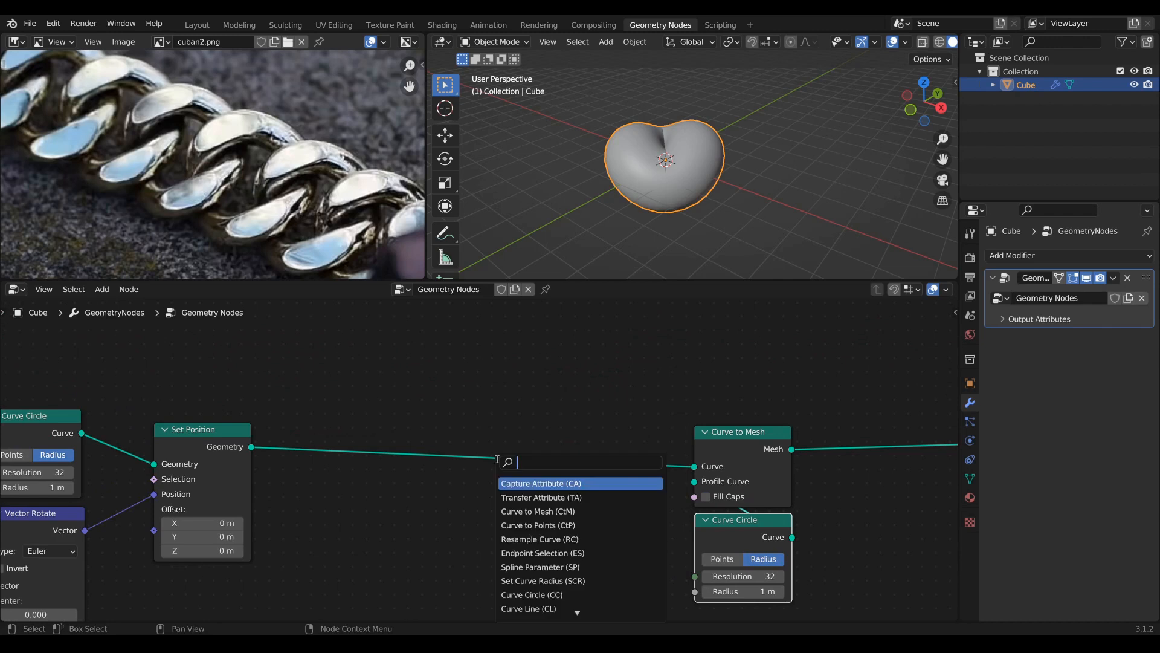
{"action": "type", "text": "set re"}
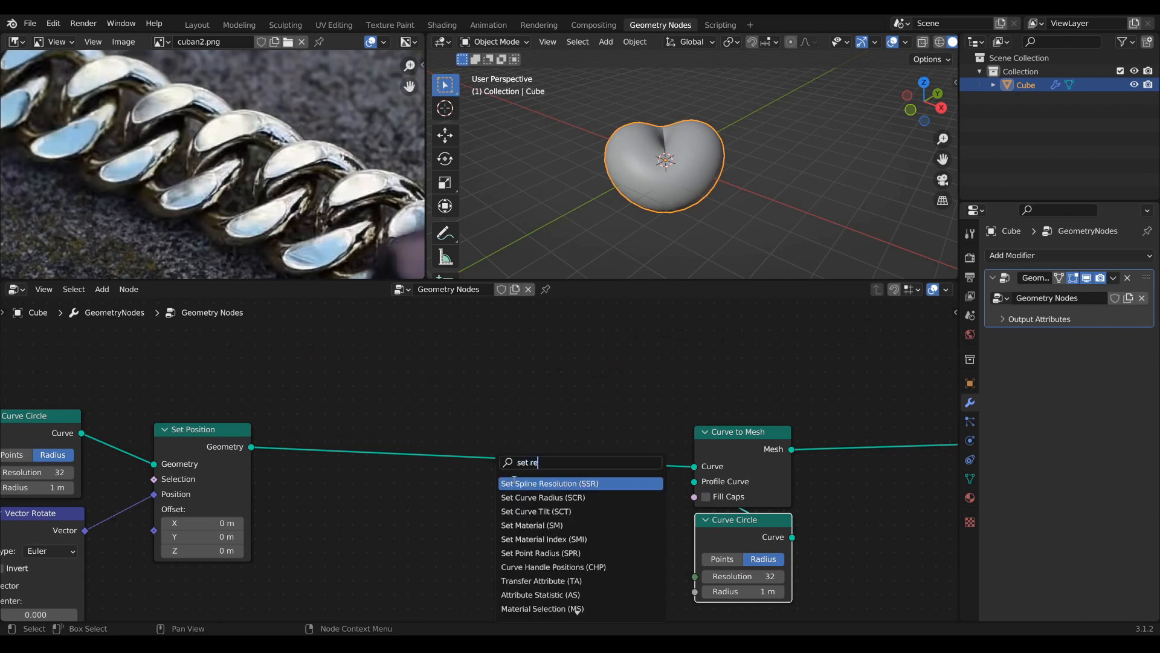
{"action": "left_click", "coordinate": [525, 498]}
{"action": "left_click", "coordinate": [497, 473]}
Add a Value node below the Set Curve Radius node
{"action": "scroll", "coordinate": [498, 473], "scroll_direction": "up", "scroll_amount": 3}
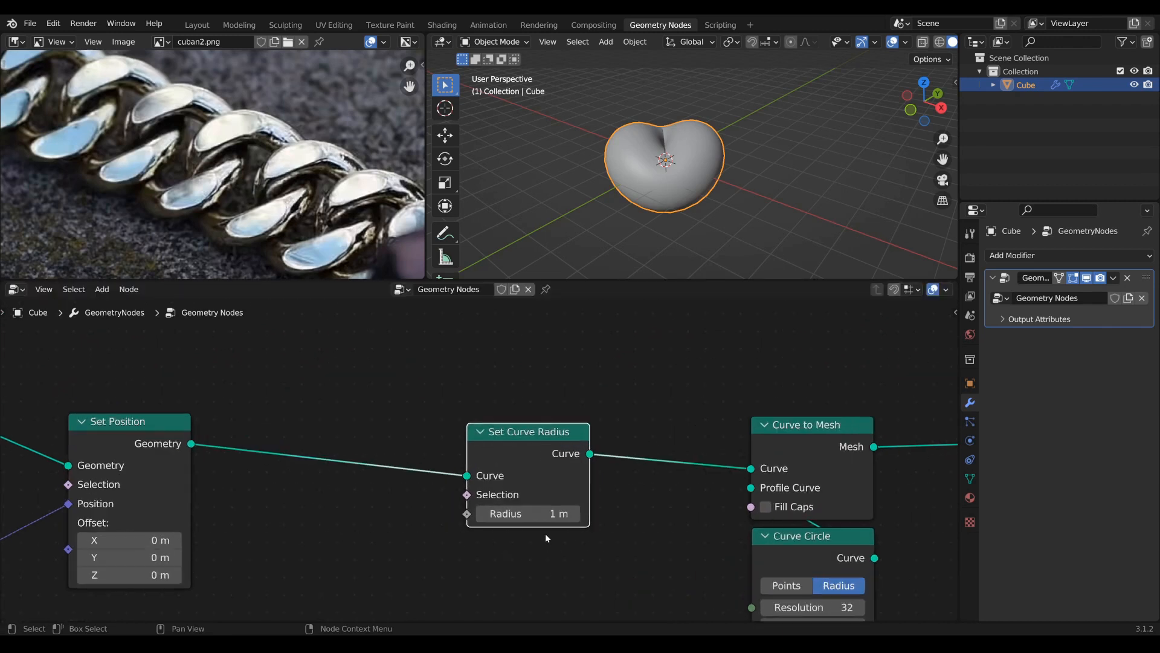
{"action": "middle_click_drag", "start_coordinate": [545, 533], "coordinate": [535, 509]}
{"action": "scroll", "coordinate": [475, 564], "scroll_direction": "down", "scroll_amount": 1}
{"action": "middle_click_drag", "start_coordinate": [476, 563], "coordinate": [481, 488]}
{"action": "key", "text": "Tab"}
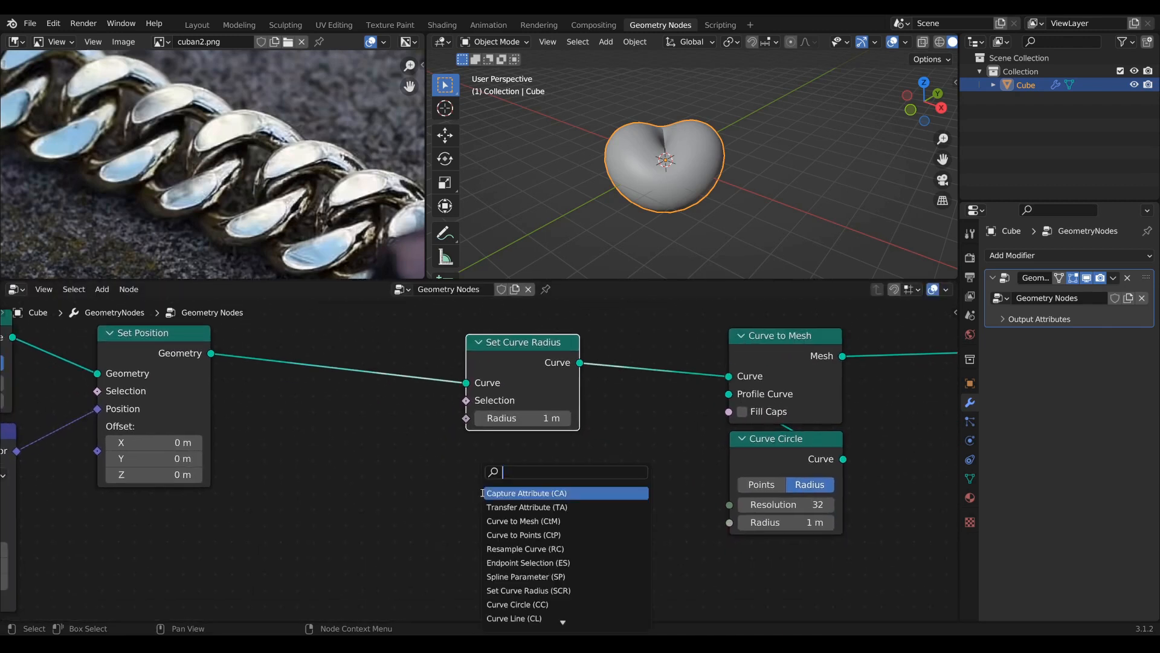
{"action": "type", "text": "va"}
{"action": "key", "text": "Return"}
{"action": "left_click", "coordinate": [454, 495]}
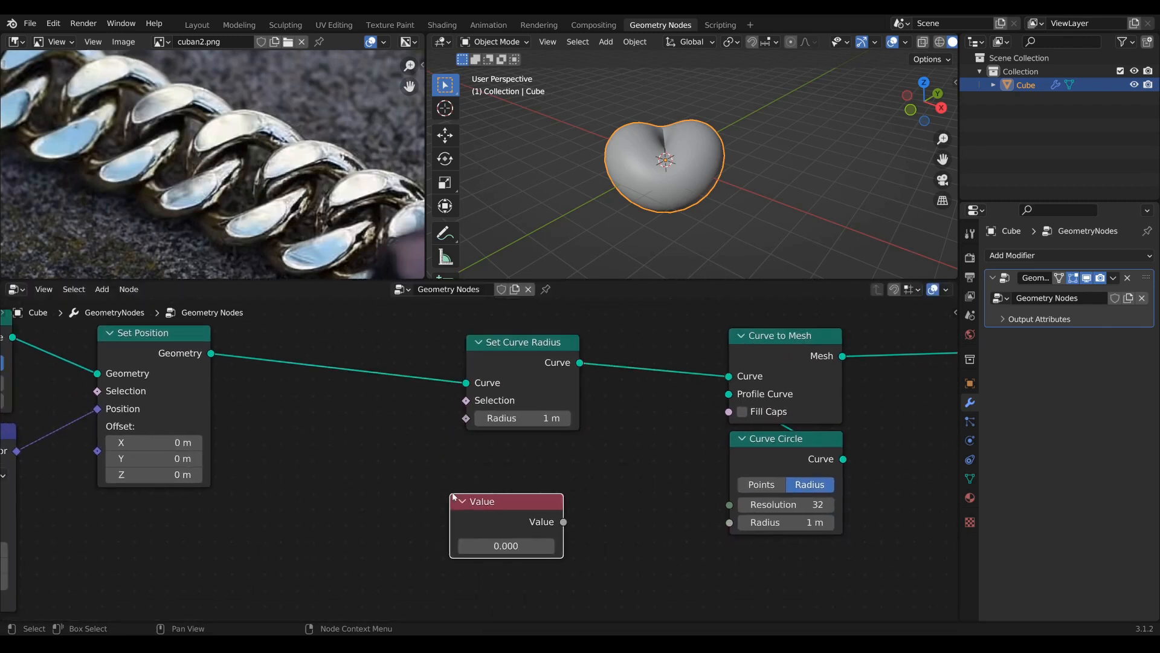
{"action": "left_click_drag", "start_coordinate": [453, 494], "coordinate": [455, 481]}
Connect the Value node to Set Curve Radius's Radius input, place it directly beneath that node, and set it to 0.430
{"action": "left_click", "coordinate": [507, 537]}
{"action": "type", "text": "1"}
{"action": "key", "text": "Return"}
{"action": "left_click_drag", "start_coordinate": [566, 508], "coordinate": [466, 419]}
{"action": "mouse_move", "coordinate": [508, 487]}
{"action": "left_mouse_down"}
{"action": "mouse_move", "coordinate": [520, 455]}
{"action": "mouse_move", "coordinate": [547, 499]}
{"action": "mouse_move", "coordinate": [499, 498]}
{"action": "left_mouse_up"}
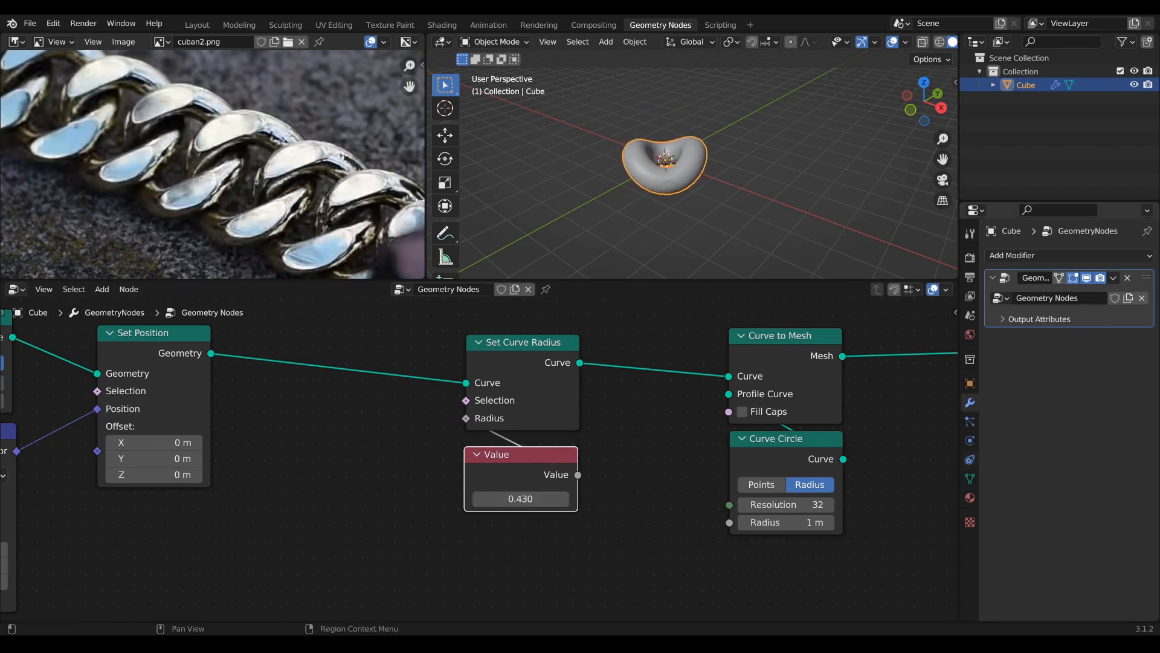
Move the Group Output node far from Curve to Mesh to make room for more nodes
{"action": "scroll", "coordinate": [804, 479], "scroll_direction": "down", "scroll_amount": 2}
{"action": "middle_click_drag", "start_coordinate": [800, 479], "coordinate": [304, 479]}
{"action": "left_click_drag", "start_coordinate": [541, 344], "coordinate": [843, 342]}
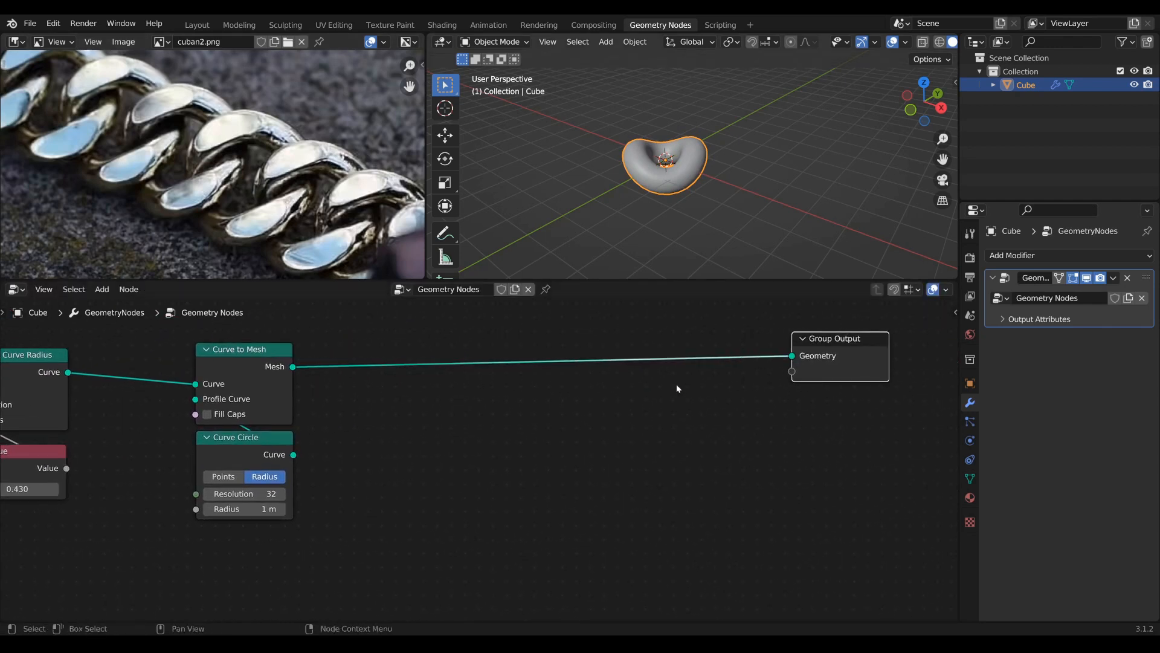
{"action": "middle_click_drag", "start_coordinate": [676, 384], "coordinate": [509, 409]}
{"action": "left_click_drag", "start_coordinate": [669, 362], "coordinate": [735, 355]}
{"action": "middle_click_drag", "start_coordinate": [408, 420], "coordinate": [527, 427]}
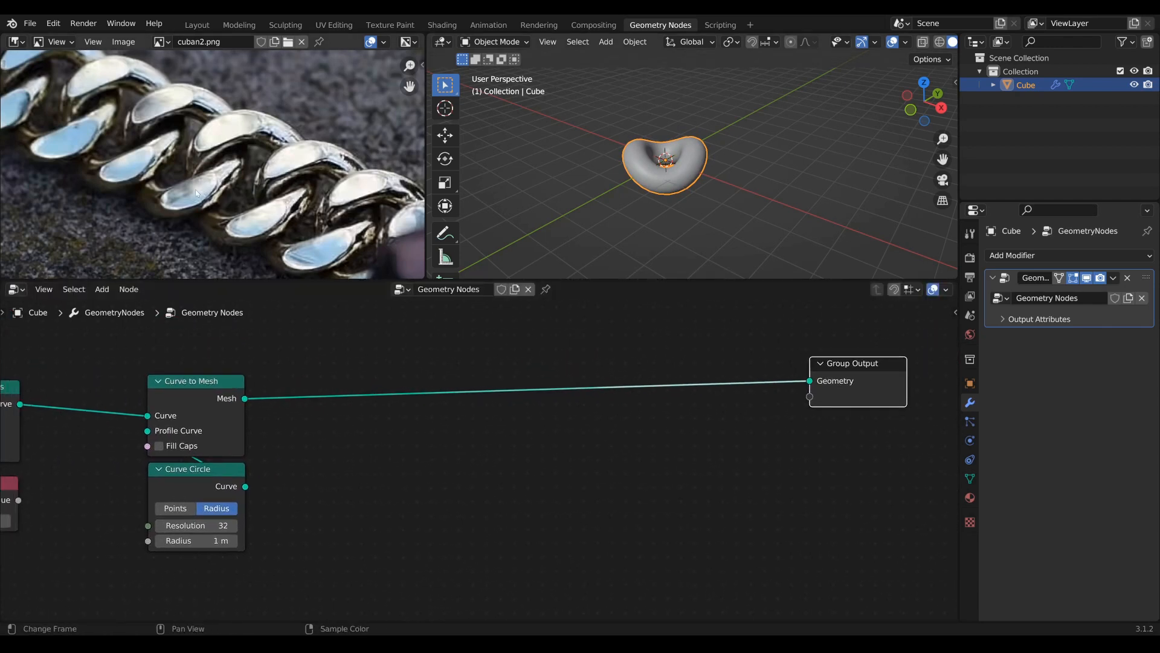
Examine the link shapes in the reference image and compare them with the modelled link in side and front orthographic views
{"action": "mouse_move", "coordinate": [230, 216]}
{"action": "middle_mouse_down"}
{"action": "mouse_move", "coordinate": [227, 198]}
{"action": "mouse_move", "coordinate": [244, 213]}
{"action": "middle_mouse_up"}
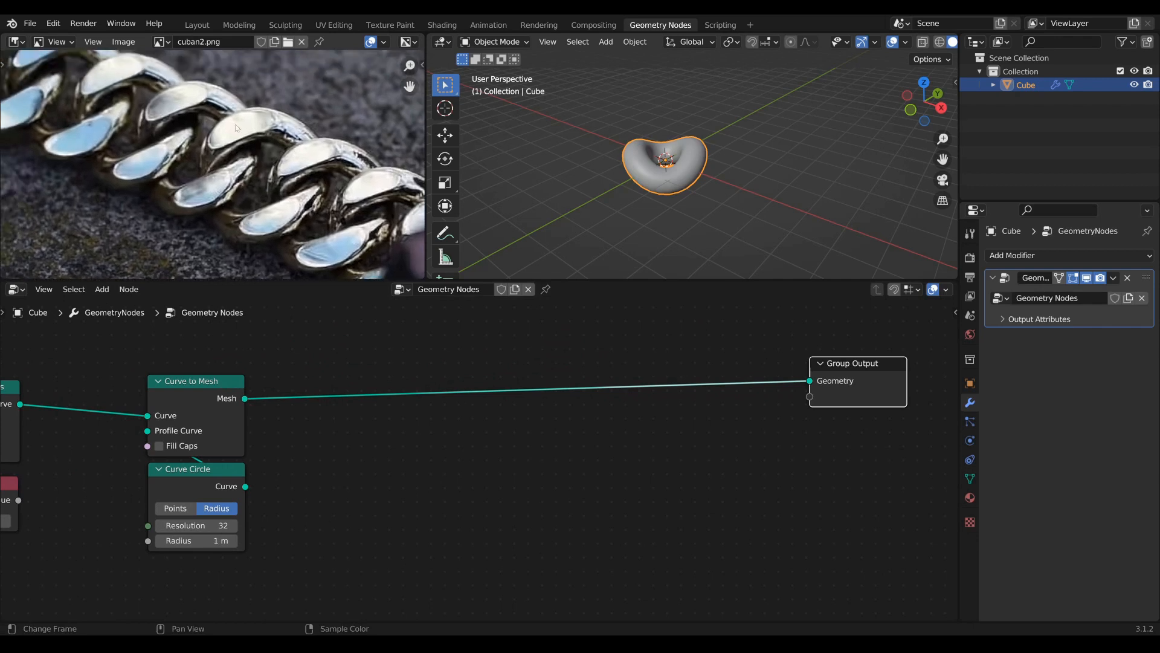
{"action": "middle_click_drag", "start_coordinate": [183, 114], "coordinate": [168, 136]}
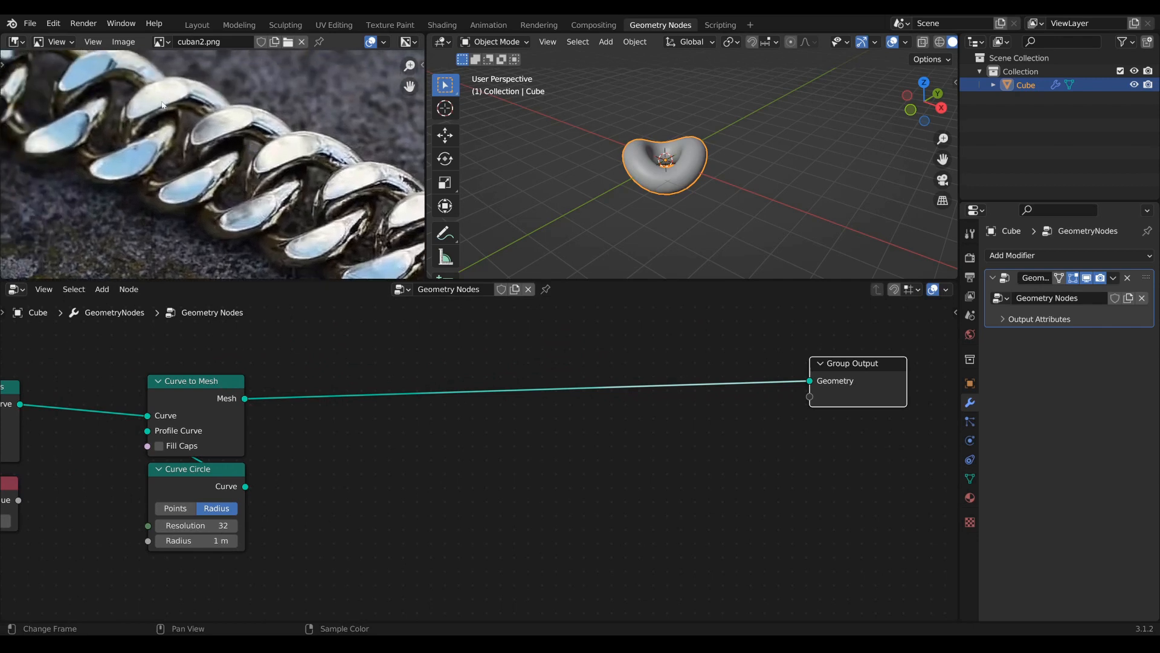
{"action": "middle_click_drag", "start_coordinate": [243, 144], "coordinate": [233, 171]}
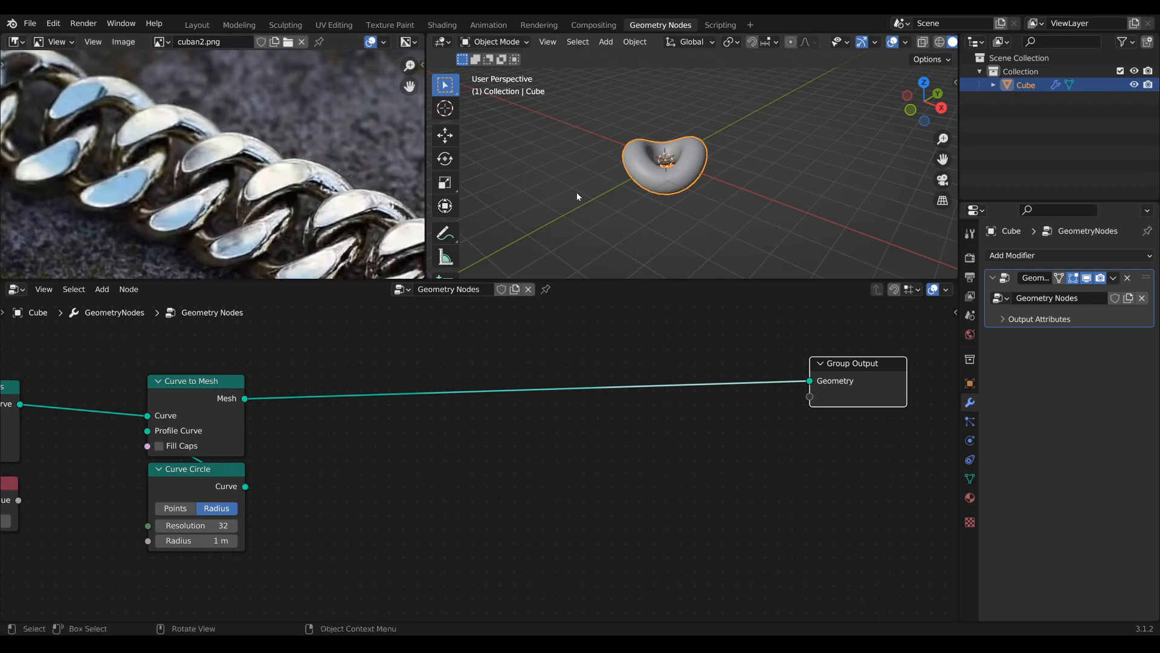
{"action": "scroll", "coordinate": [578, 196], "scroll_direction": "up", "scroll_amount": 2}
{"action": "scroll", "coordinate": [512, 395], "scroll_direction": "down", "scroll_amount": 2}
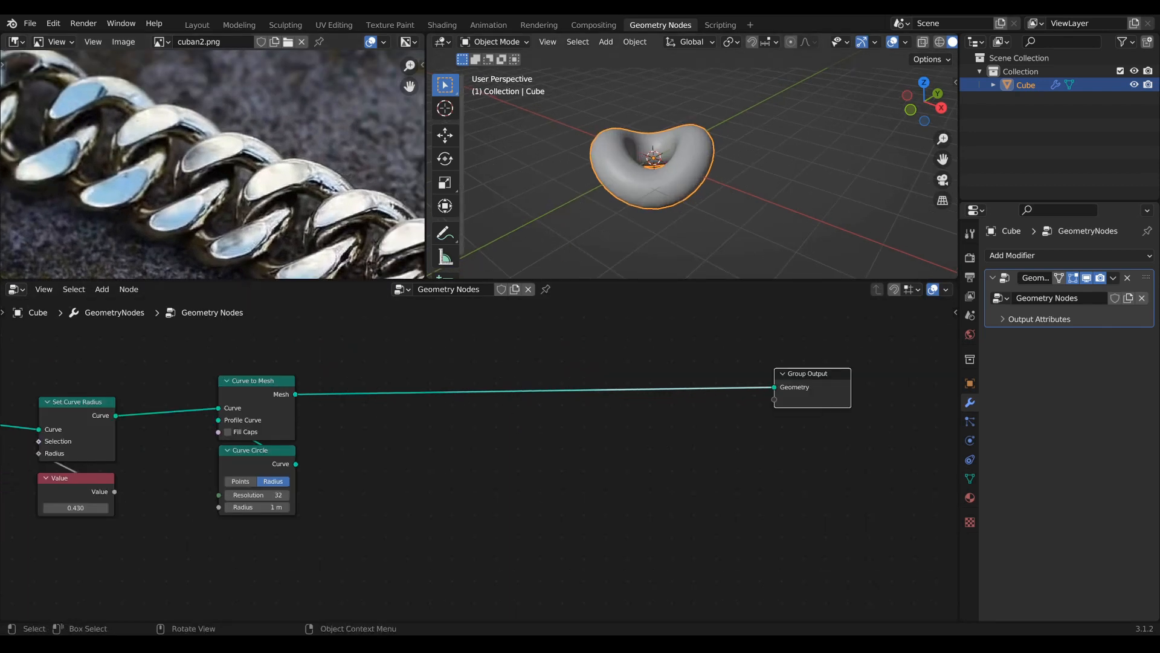
{"action": "middle_click_drag", "start_coordinate": [671, 145], "coordinate": [818, 122]}
{"action": "key", "text": "KP_5"}
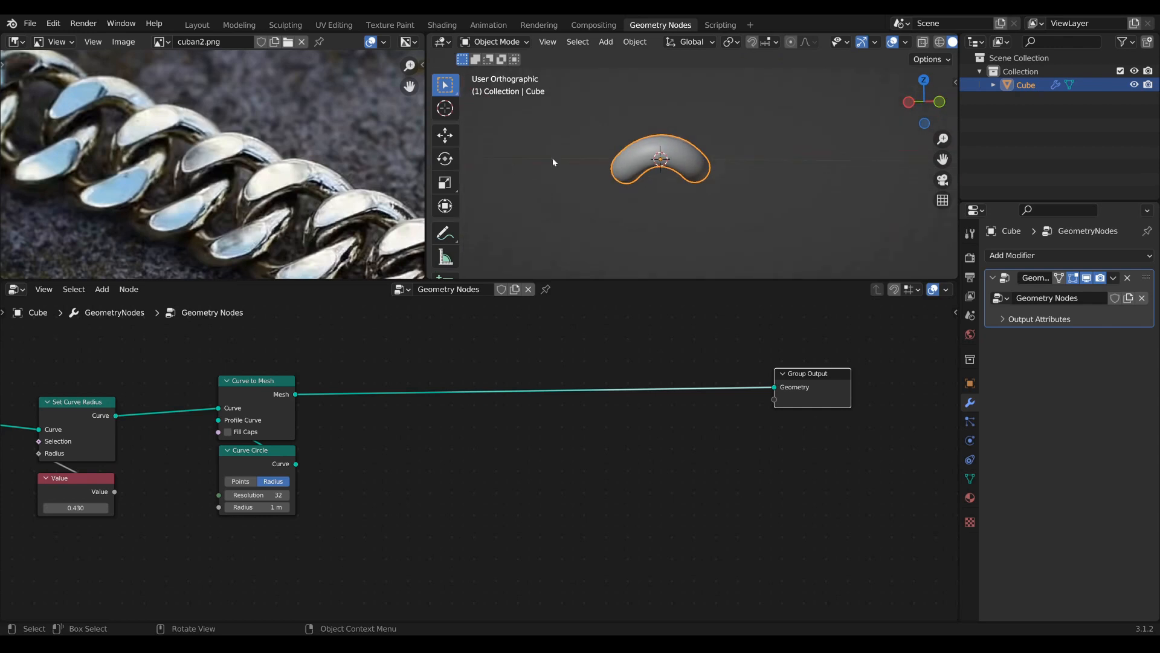
{"action": "middle_click_drag", "start_coordinate": [552, 158], "coordinate": [716, 151]}
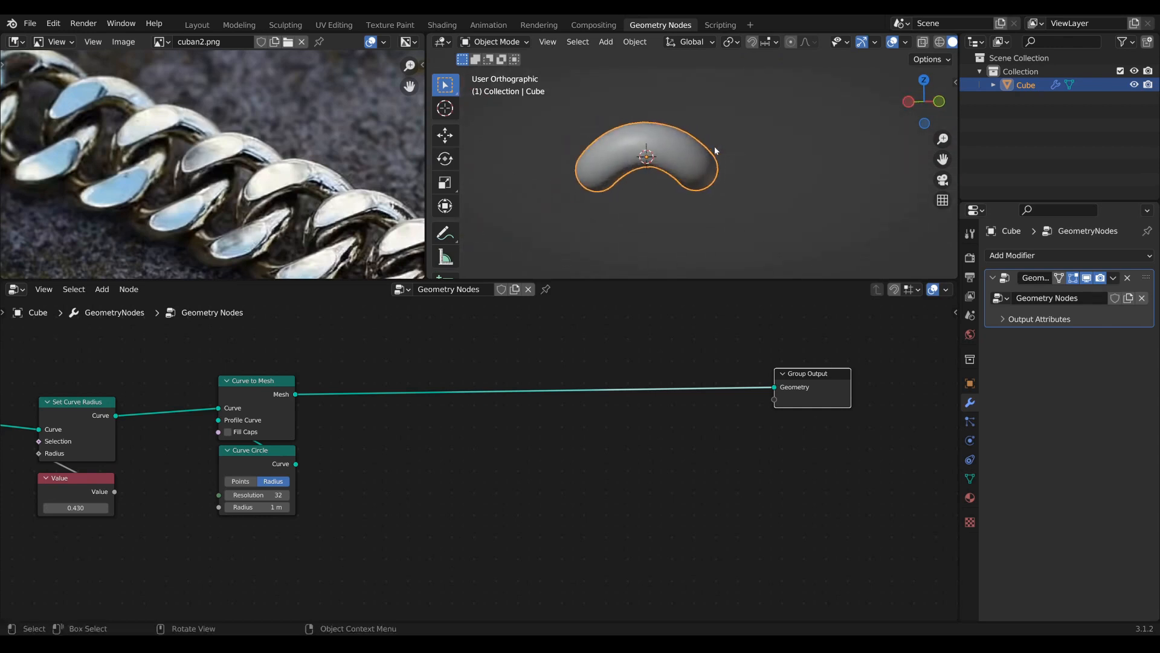
{"action": "key", "text": "KP_1"}
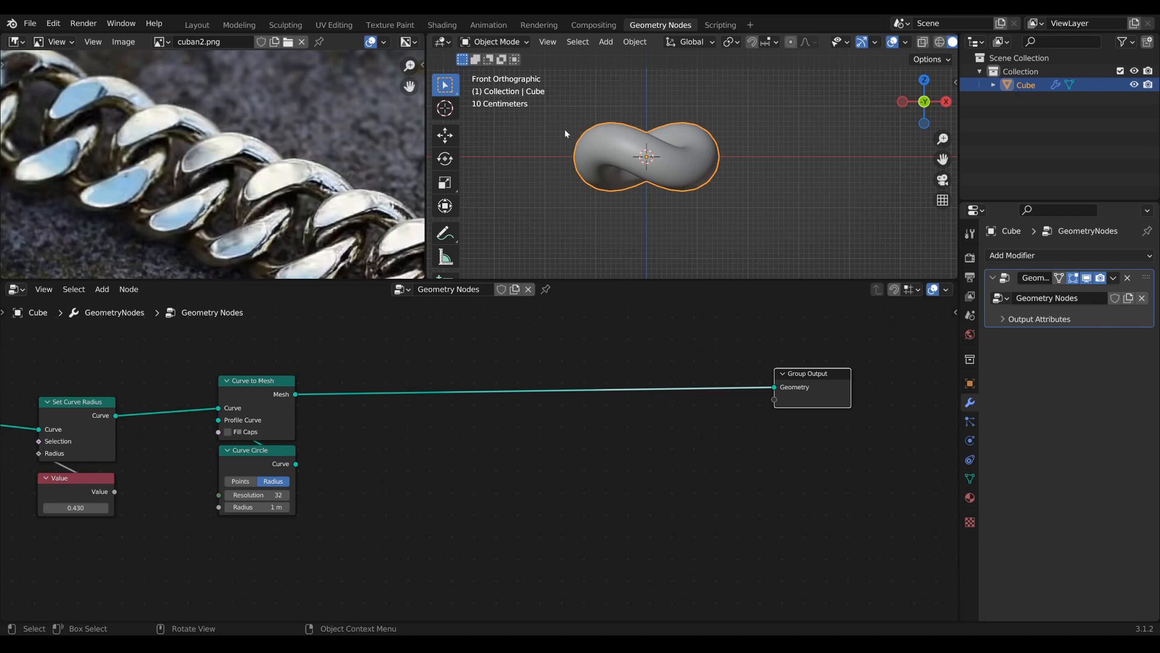
Insert a second Set Position node between Curve to Mesh and Group Output, placed close to Group Output
{"action": "middle_click_drag", "start_coordinate": [321, 483], "coordinate": [369, 489]}
{"action": "scroll", "coordinate": [387, 486], "scroll_direction": "down", "scroll_amount": 1}
{"action": "left_click_drag", "start_coordinate": [829, 386], "coordinate": [897, 390]}
{"action": "middle_click_drag", "start_coordinate": [852, 425], "coordinate": [678, 442]}
{"action": "middle_click_drag", "start_coordinate": [426, 468], "coordinate": [571, 461]}
{"action": "key", "text": "Tab"}
{"action": "type", "text": "set"}
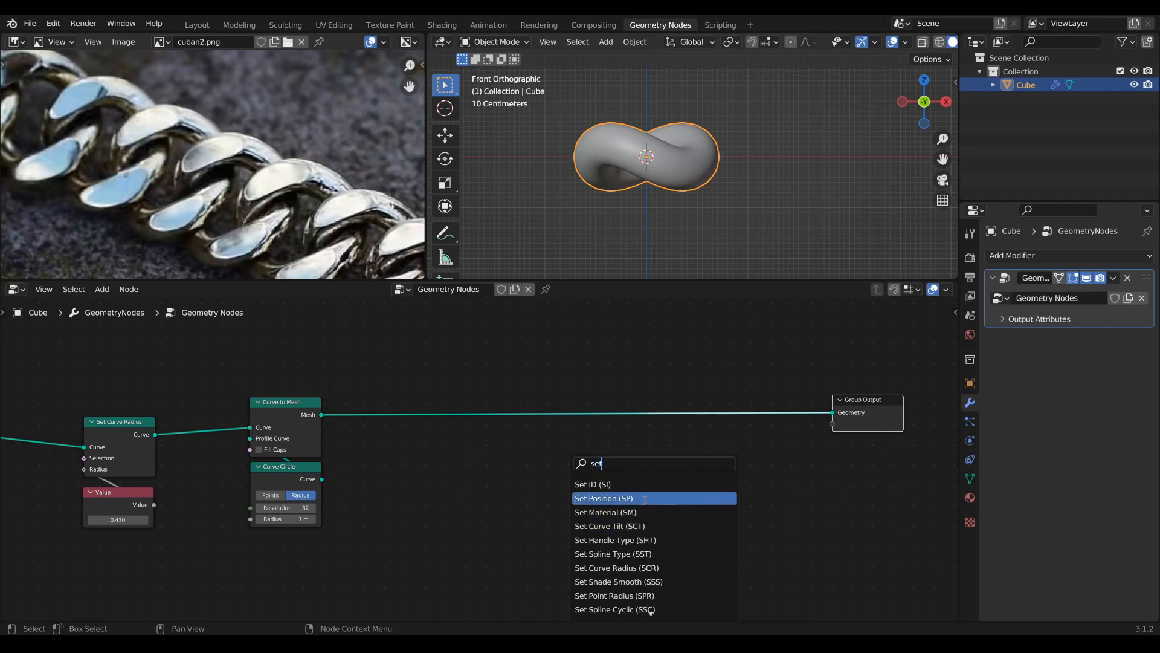
{"action": "left_click", "coordinate": [604, 498]}
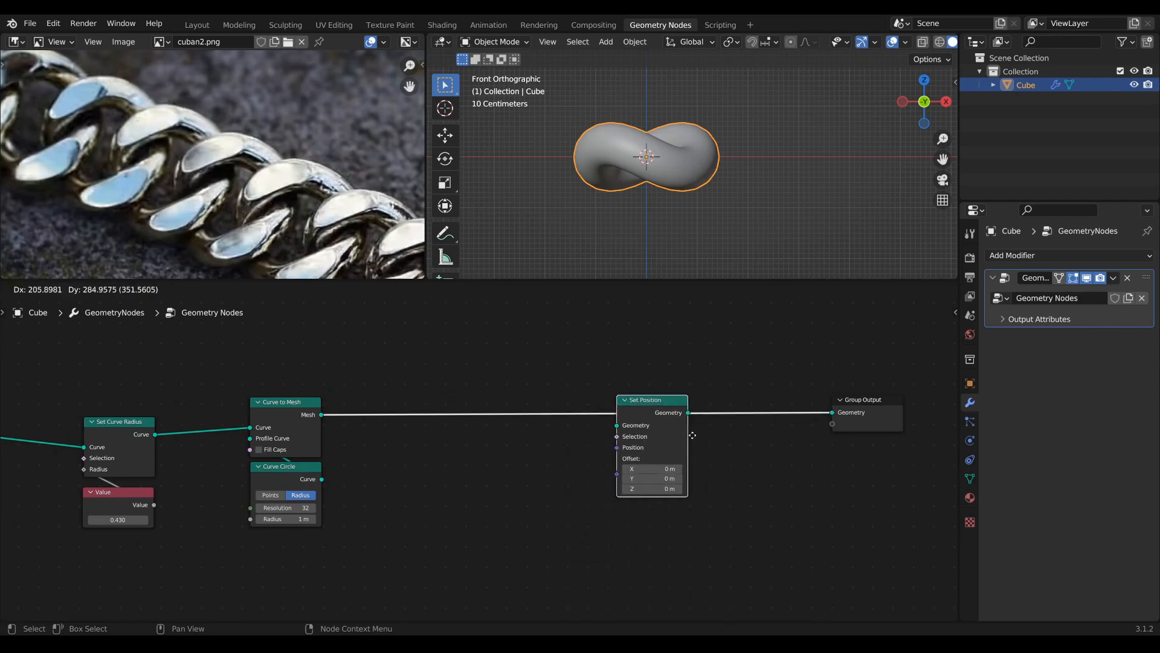
{"action": "left_click", "coordinate": [723, 435]}
{"action": "middle_click_drag", "start_coordinate": [575, 496], "coordinate": [455, 497]}
{"action": "key", "text": "g"}
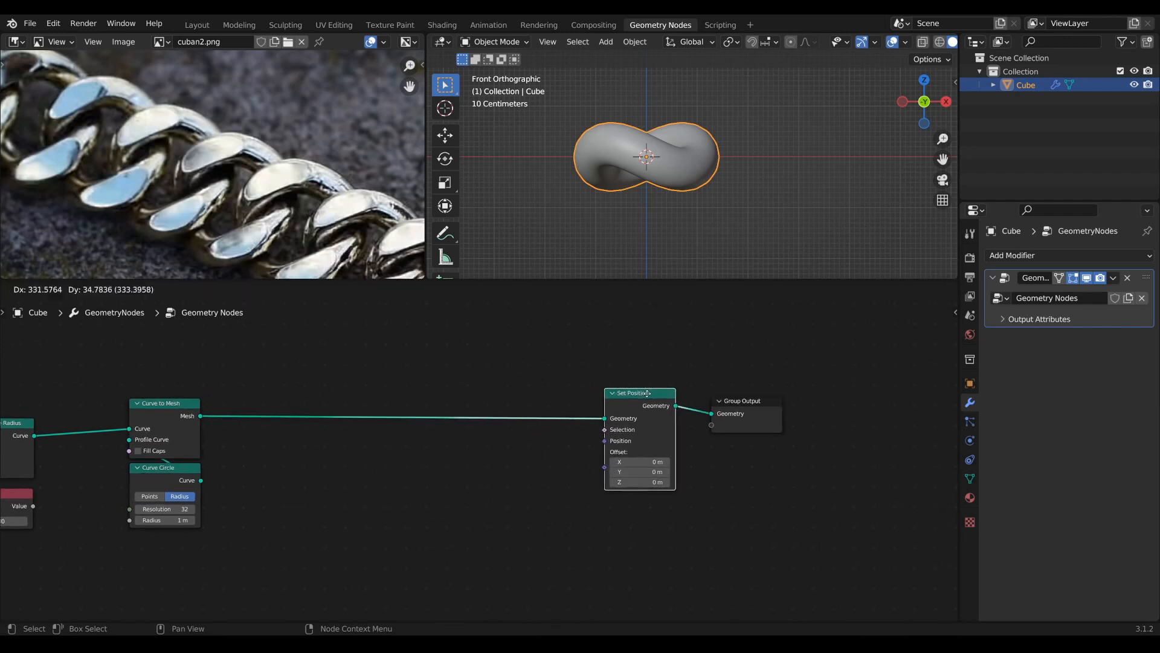
{"action": "left_click", "coordinate": [685, 403]}
Add a Position node and connect it to the Position input of the second Set Position node
{"action": "middle_click_drag", "start_coordinate": [562, 477], "coordinate": [594, 477]}
{"action": "key", "text": "Tab"}
{"action": "type", "text": "po"}
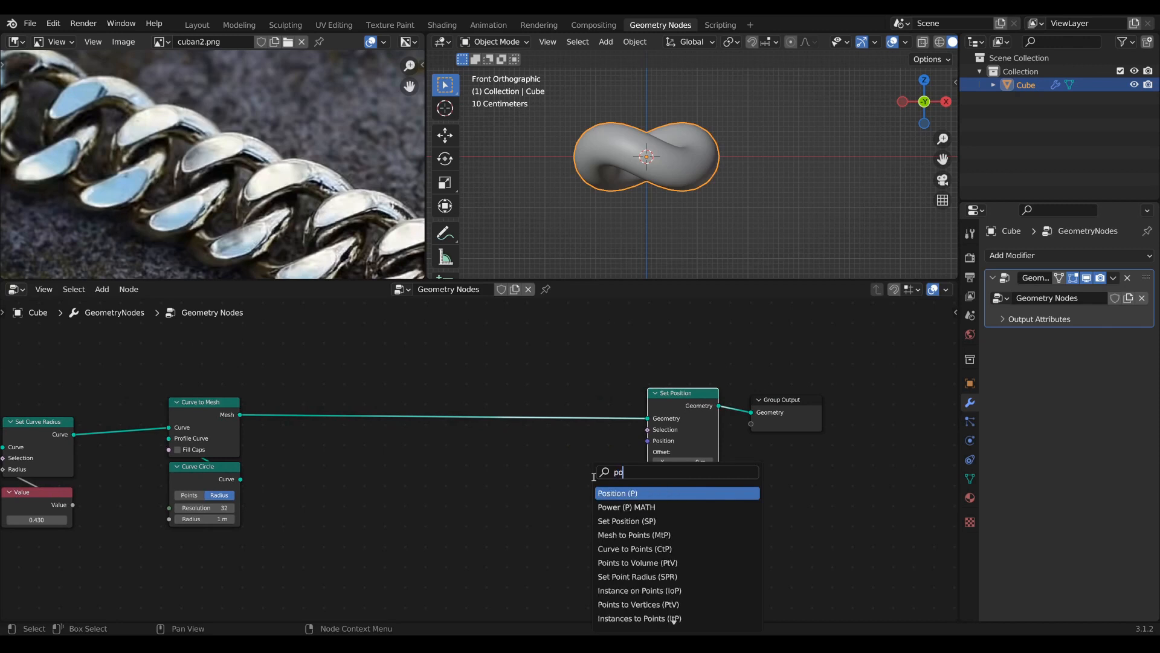
{"action": "key", "text": "Return"}
{"action": "left_click", "coordinate": [394, 471]}
{"action": "left_click_drag", "start_coordinate": [467, 477], "coordinate": [551, 460]}
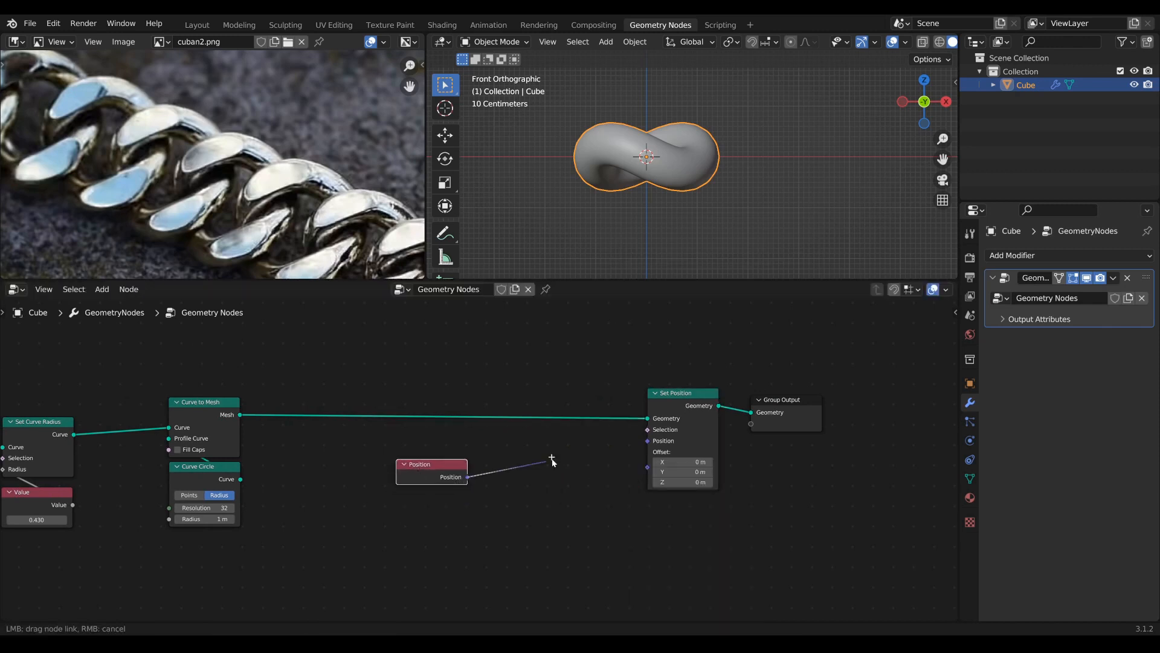
{"action": "left_click_drag", "start_coordinate": [653, 446], "coordinate": [648, 440]}
Insert a Separate XYZ node between the new Position node and the second Set Position
{"action": "middle_click_drag", "start_coordinate": [441, 475], "coordinate": [522, 475]}
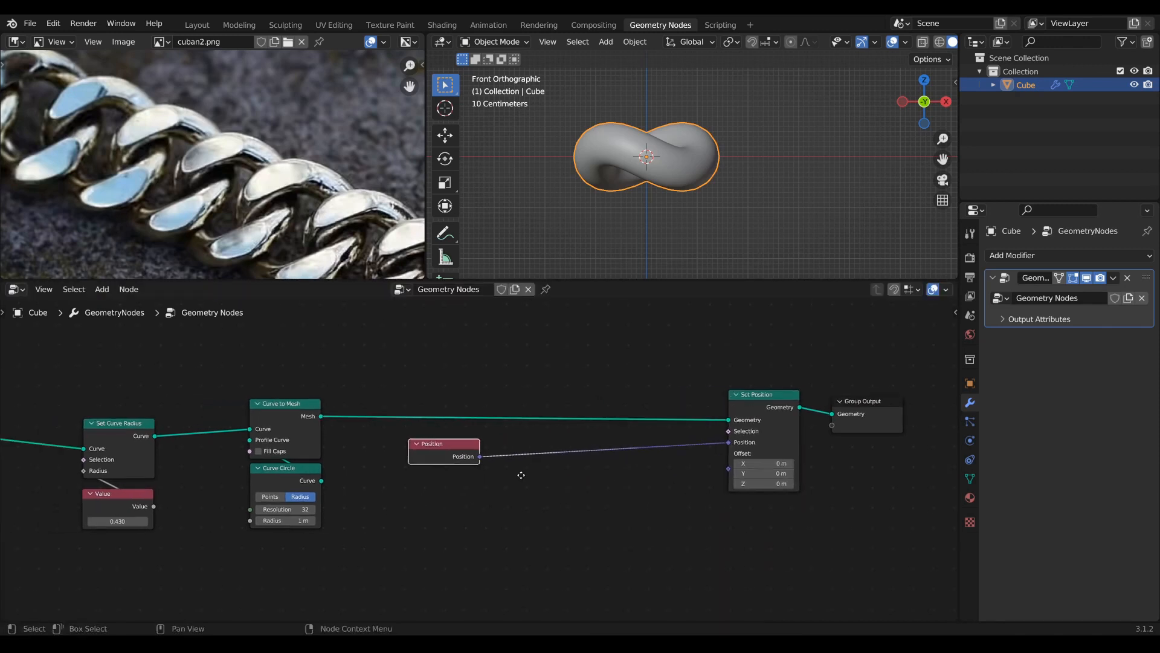
{"action": "key", "text": "Tab"}
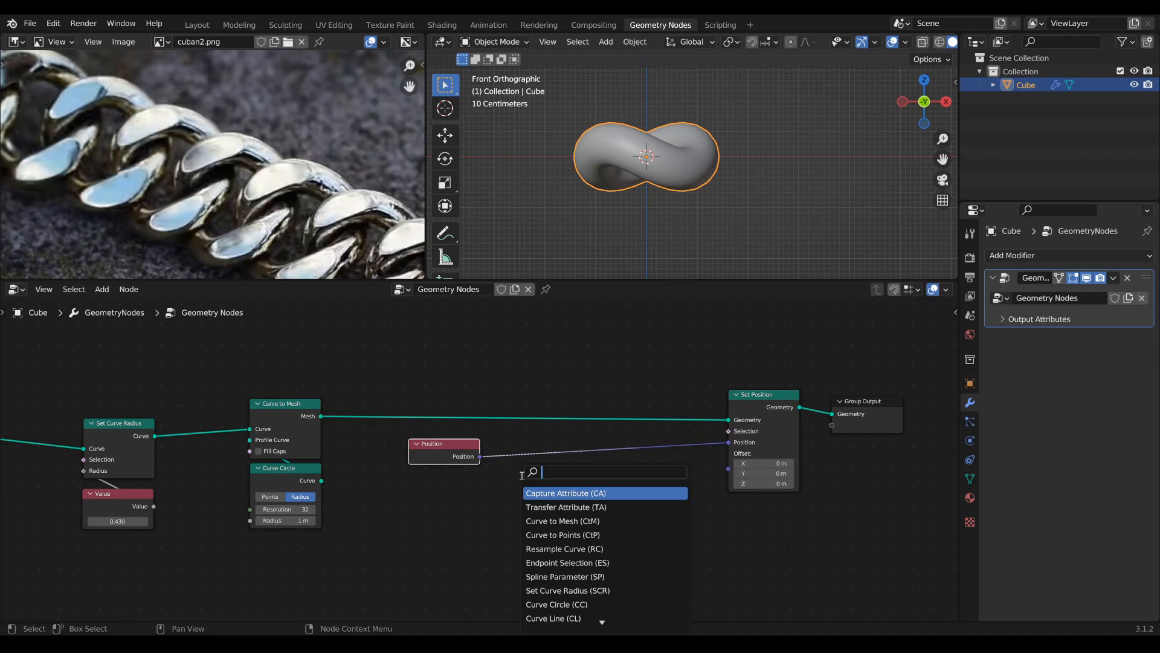
{"action": "type", "text": "sep"}
{"action": "key", "text": "Down"}
{"action": "key", "text": "Return"}
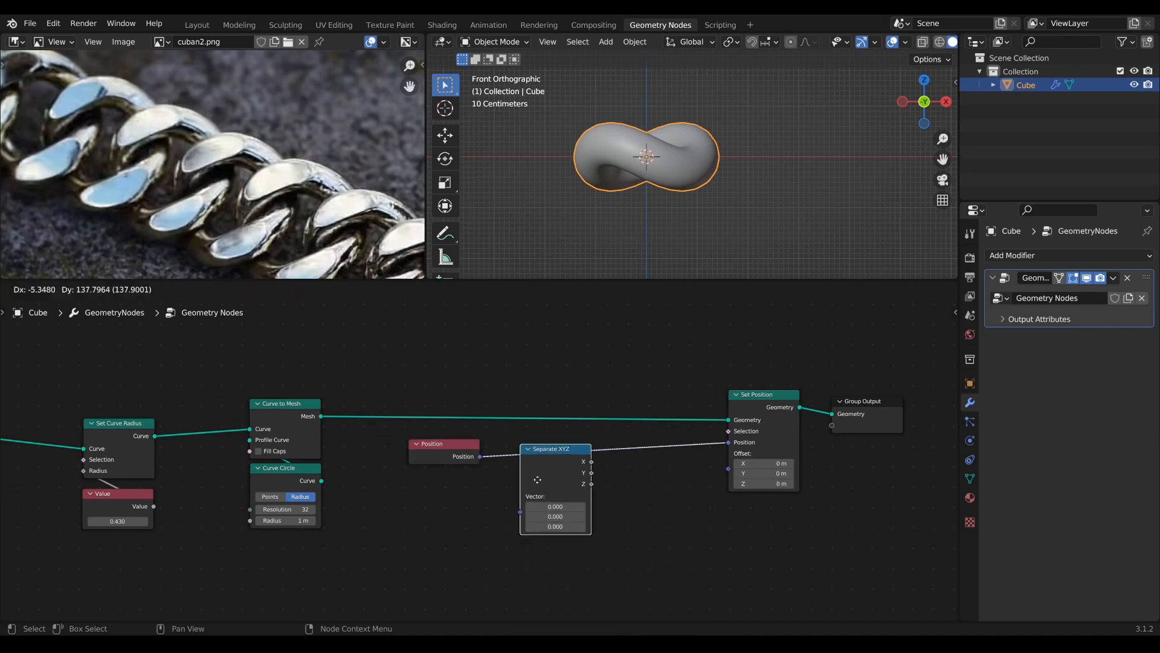
{"action": "left_click", "coordinate": [537, 479]}
Insert a Combine XYZ node between Separate XYZ and Set Position, linking X, Y and Z to their matching inputs
{"action": "key", "text": "Tab"}
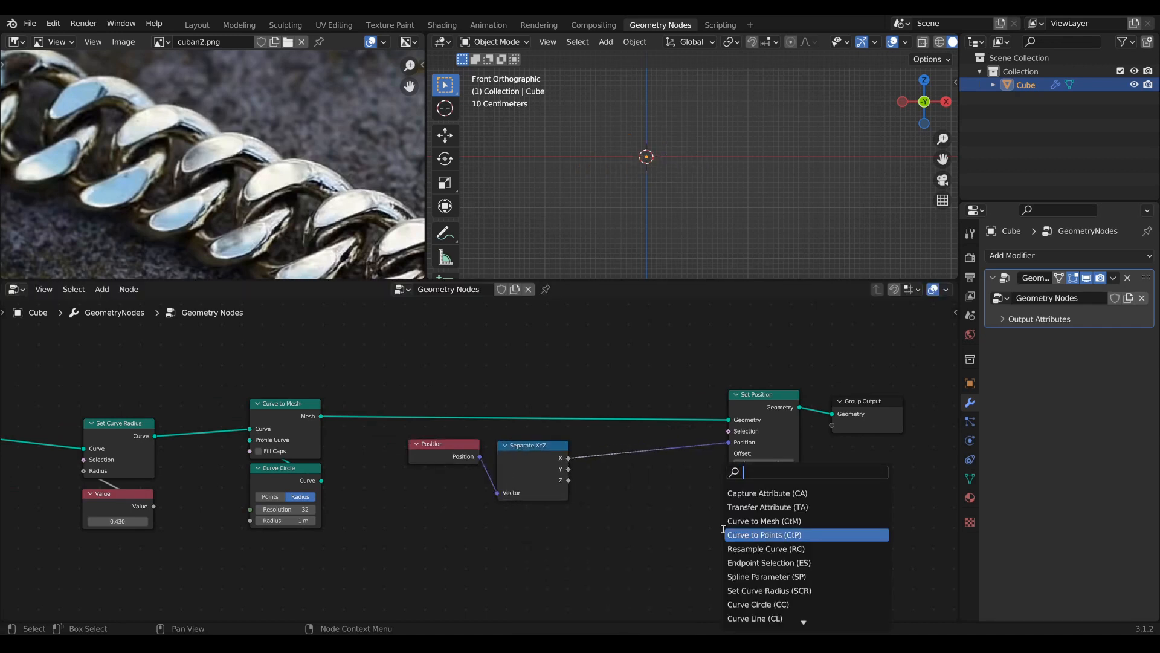
{"action": "type", "text": "comb"}
{"action": "key", "text": "Down"}
{"action": "key", "text": "Return"}
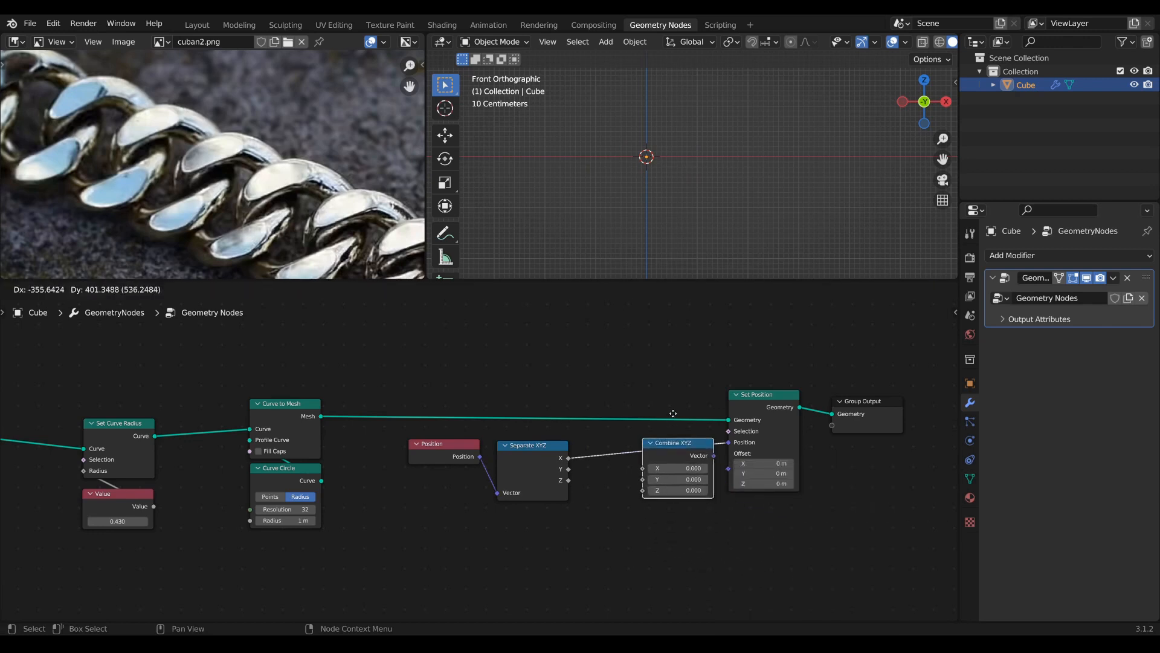
{"action": "left_click", "coordinate": [672, 413]}
{"action": "left_click_drag", "start_coordinate": [579, 469], "coordinate": [644, 491]}
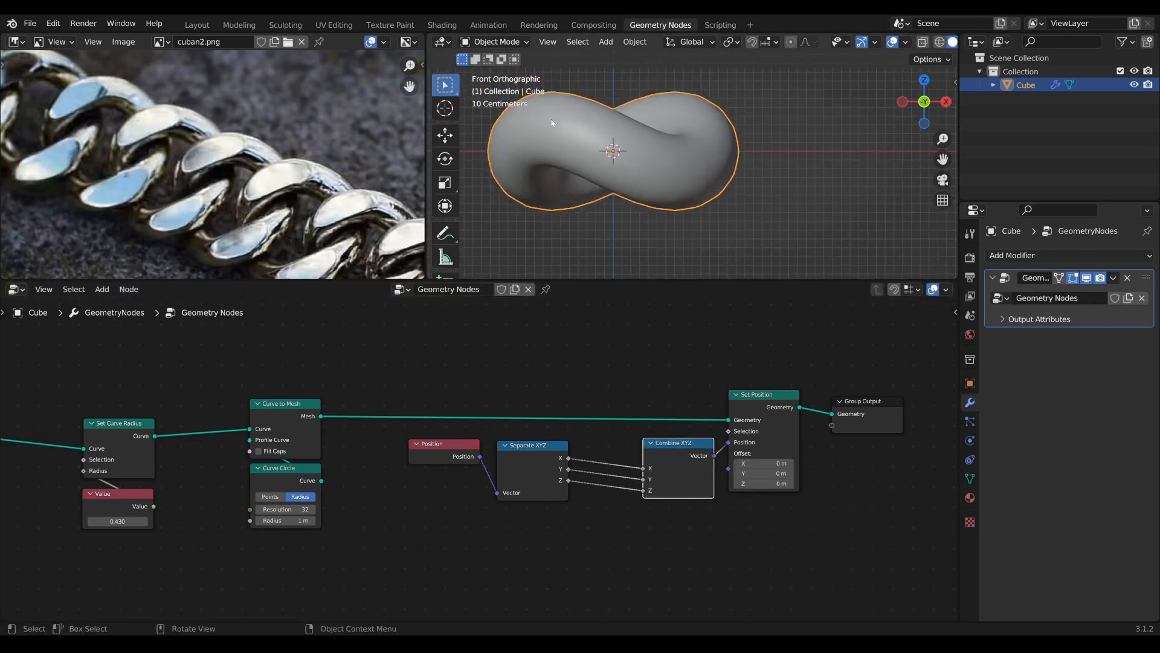
Move Combine XYZ, Set Position and Group Output together away from Separate XYZ to leave a wide gap
{"action": "scroll", "coordinate": [532, 474], "scroll_direction": "down", "scroll_amount": 2}
{"action": "middle_click_drag", "start_coordinate": [523, 506], "coordinate": [461, 537]}
{"action": "scroll", "coordinate": [461, 537], "scroll_direction": "down", "scroll_amount": 2}
{"action": "left_click_drag", "start_coordinate": [727, 548], "coordinate": [545, 416]}
{"action": "left_click_drag", "start_coordinate": [577, 498], "coordinate": [711, 497]}
{"action": "scroll", "coordinate": [618, 476], "scroll_direction": "up", "scroll_amount": 3}
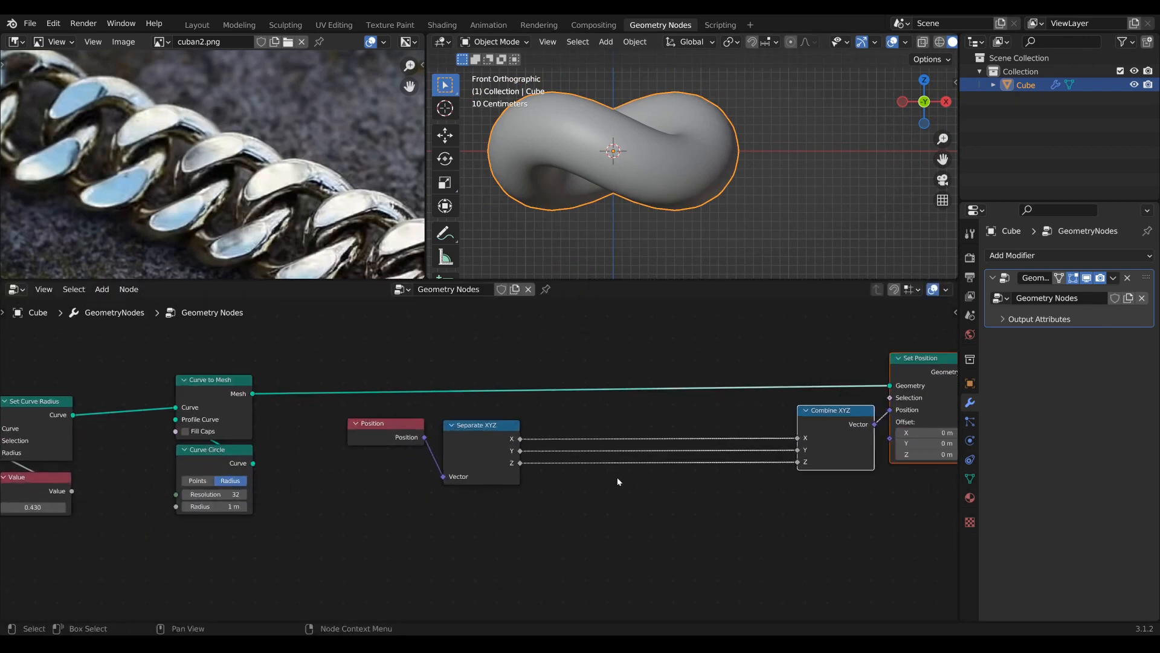
Insert a Maximum math node on the Z link between Separate XYZ and Combine XYZ and set its value to -0.550
{"action": "middle_click_drag", "start_coordinate": [500, 473], "coordinate": [476, 473]}
{"action": "key", "text": "Tab"}
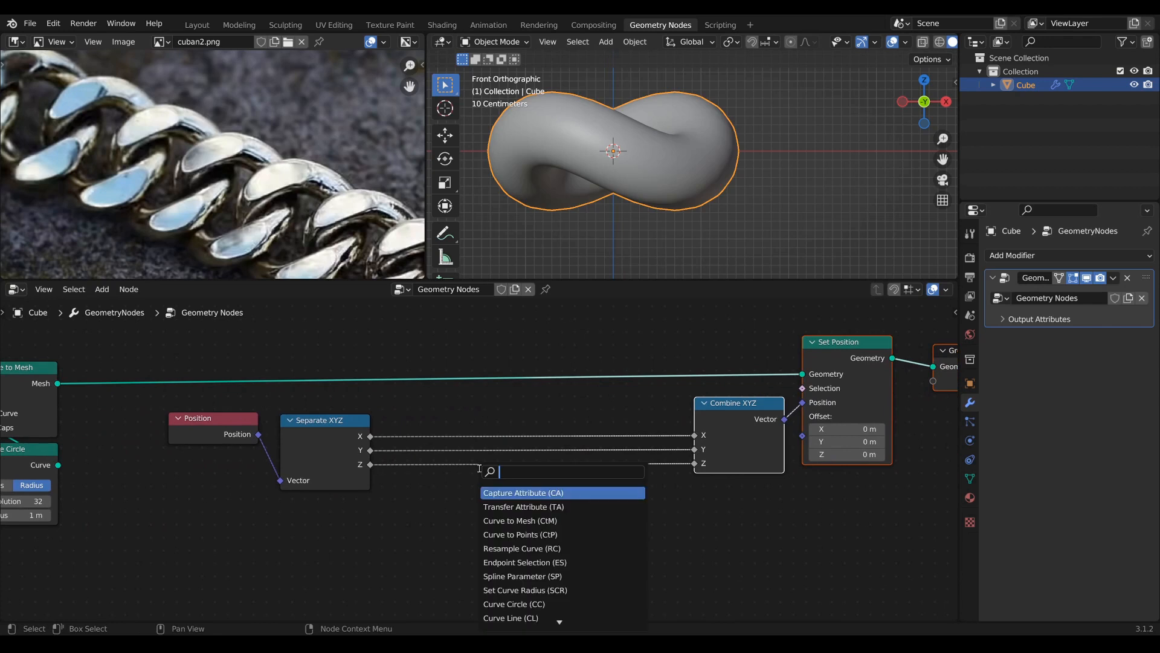
{"action": "type", "text": "max"}
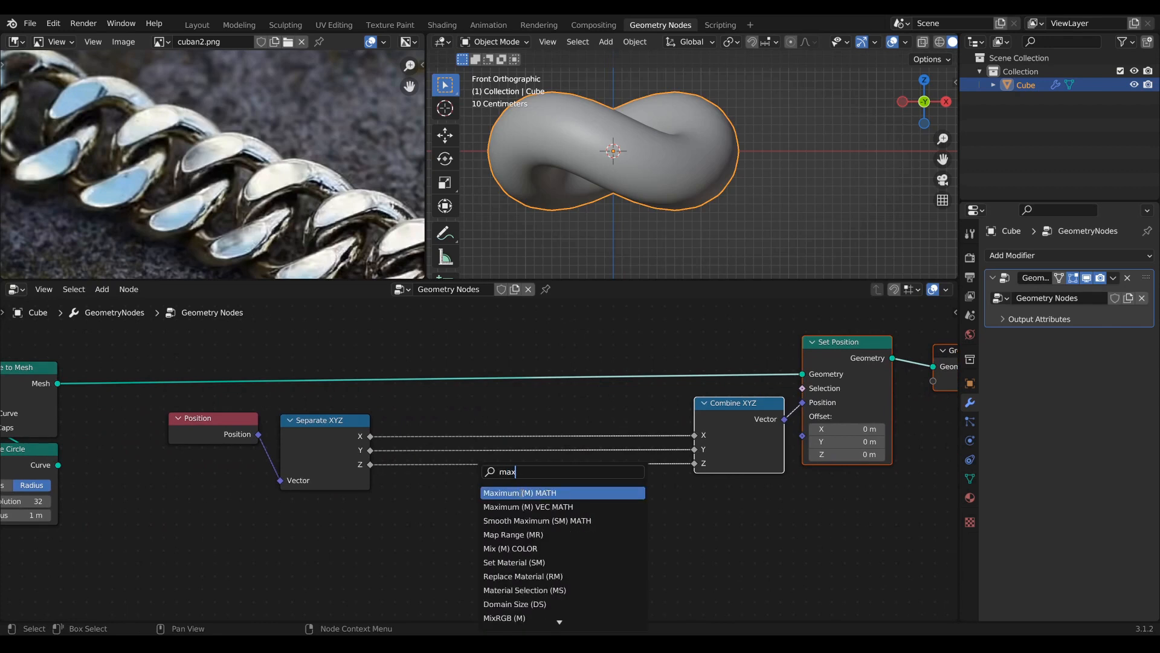
{"action": "key", "text": "Return"}
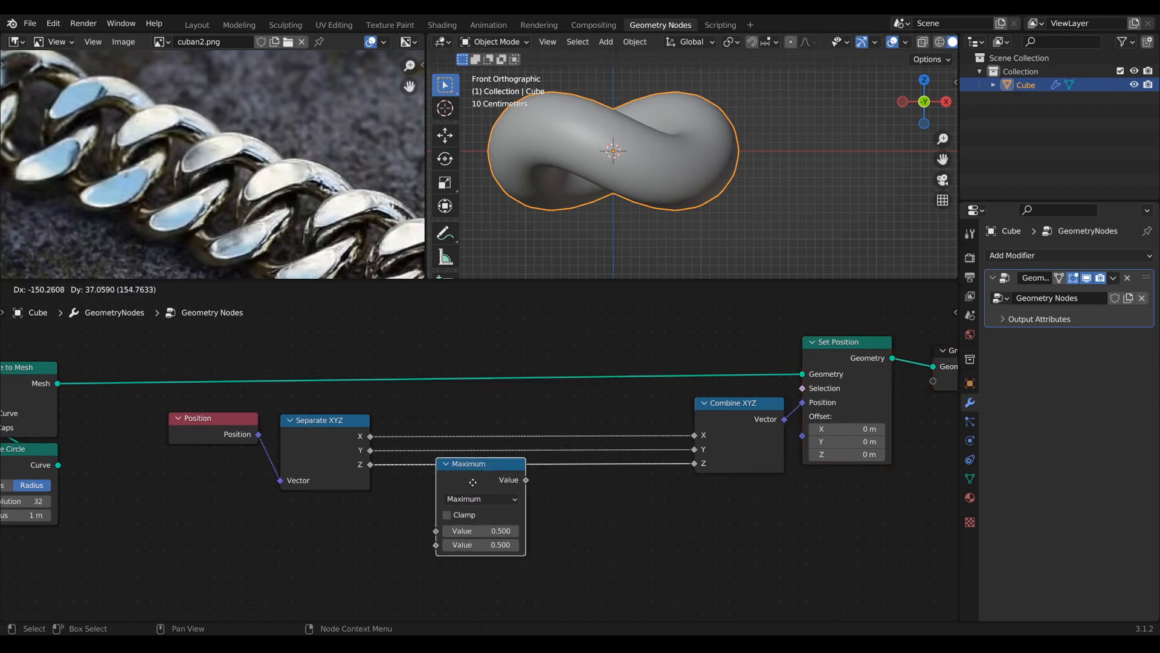
{"action": "left_click", "coordinate": [475, 484]}
{"action": "left_click_drag", "start_coordinate": [497, 546], "coordinate": [459, 545]}
{"action": "middle_click_drag", "start_coordinate": [582, 256], "coordinate": [701, 242]}
{"action": "left_click_drag", "start_coordinate": [481, 544], "coordinate": [471, 544]}
Move Combine XYZ, Set Position and Group Output together further away from the Maximum node
{"action": "scroll", "coordinate": [631, 510], "scroll_direction": "down", "scroll_amount": 2}
{"action": "left_click_drag", "start_coordinate": [645, 510], "coordinate": [459, 370]}
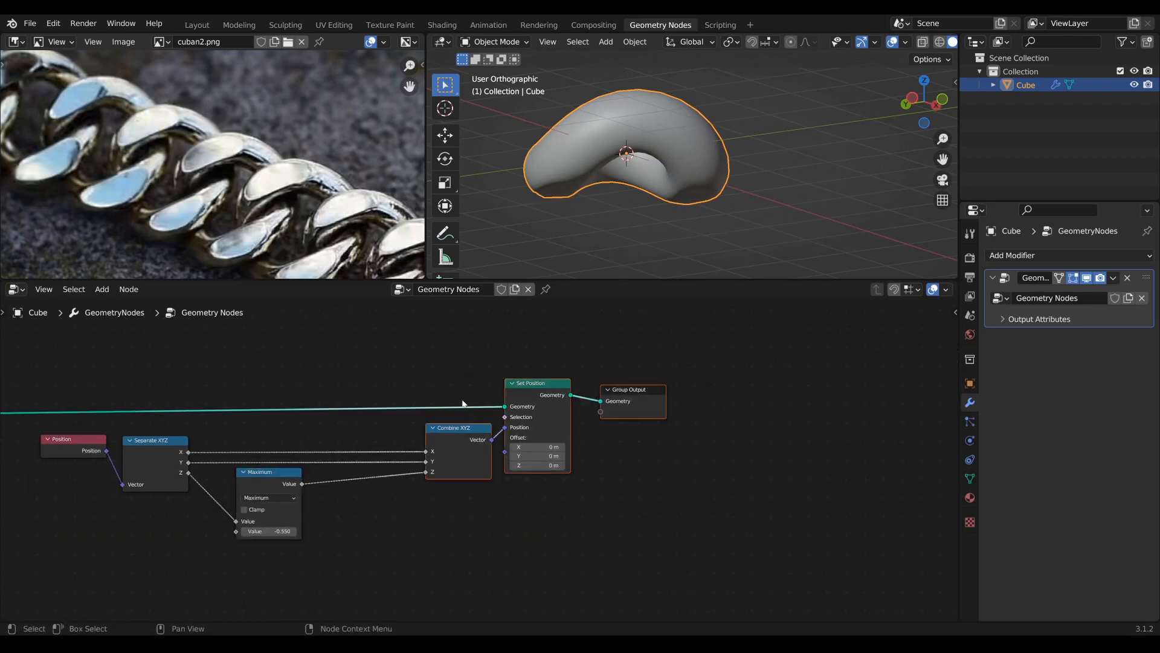
{"action": "key", "text": "g"}
{"action": "left_click", "coordinate": [445, 520]}
Insert a Minimum math node between Maximum and the Z input of Combine XYZ and set its value to 0.380
{"action": "middle_click_drag", "start_coordinate": [445, 520], "coordinate": [528, 527]}
{"action": "key", "text": "Tab"}
{"action": "type", "text": "min"}
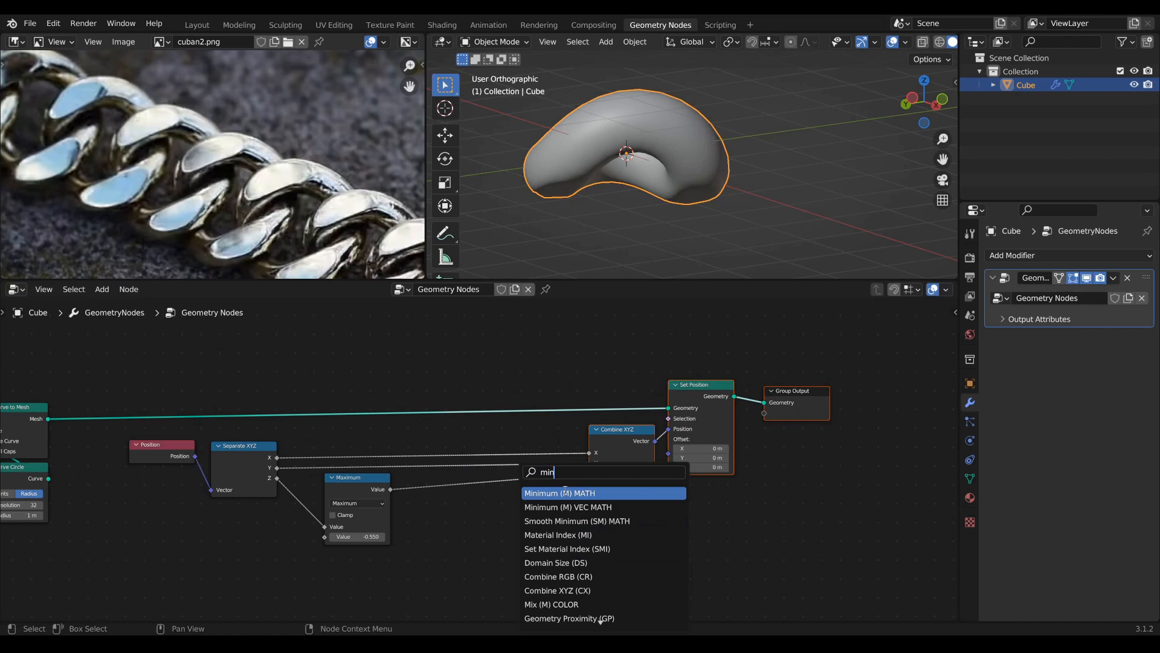
{"action": "key", "text": "Return"}
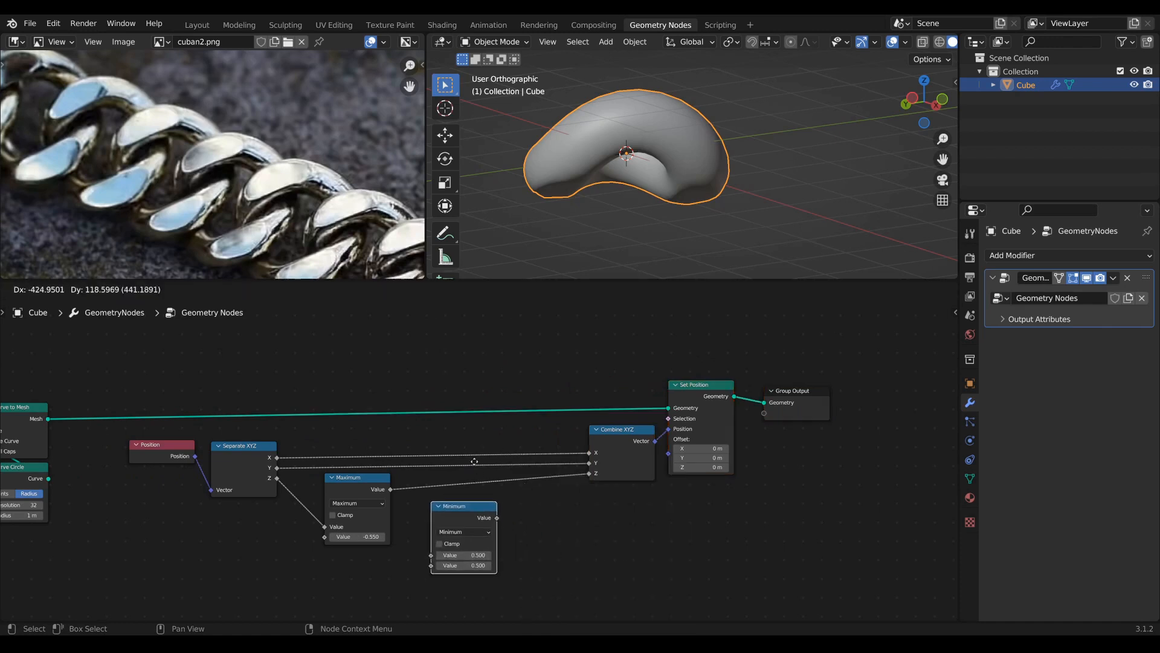
{"action": "left_click", "coordinate": [463, 473]}
{"action": "scroll", "coordinate": [644, 101], "scroll_direction": "up", "scroll_amount": 3}
{"action": "scroll", "coordinate": [645, 101], "scroll_direction": "down", "scroll_amount": 3}
{"action": "middle_click_drag", "start_coordinate": [645, 102], "coordinate": [676, 149]}
{"action": "scroll", "coordinate": [626, 128], "scroll_direction": "down", "scroll_amount": 2}
{"action": "left_click_drag", "start_coordinate": [481, 537], "coordinate": [474, 537]}
Add a Value node set to 0.5 below Separate XYZ and connect it to Minimum's second value input
{"action": "middle_click_drag", "start_coordinate": [443, 478], "coordinate": [721, 432]}
{"action": "scroll", "coordinate": [721, 432], "scroll_direction": "up", "scroll_amount": 2}
{"action": "middle_click_drag", "start_coordinate": [683, 520], "coordinate": [614, 503]}
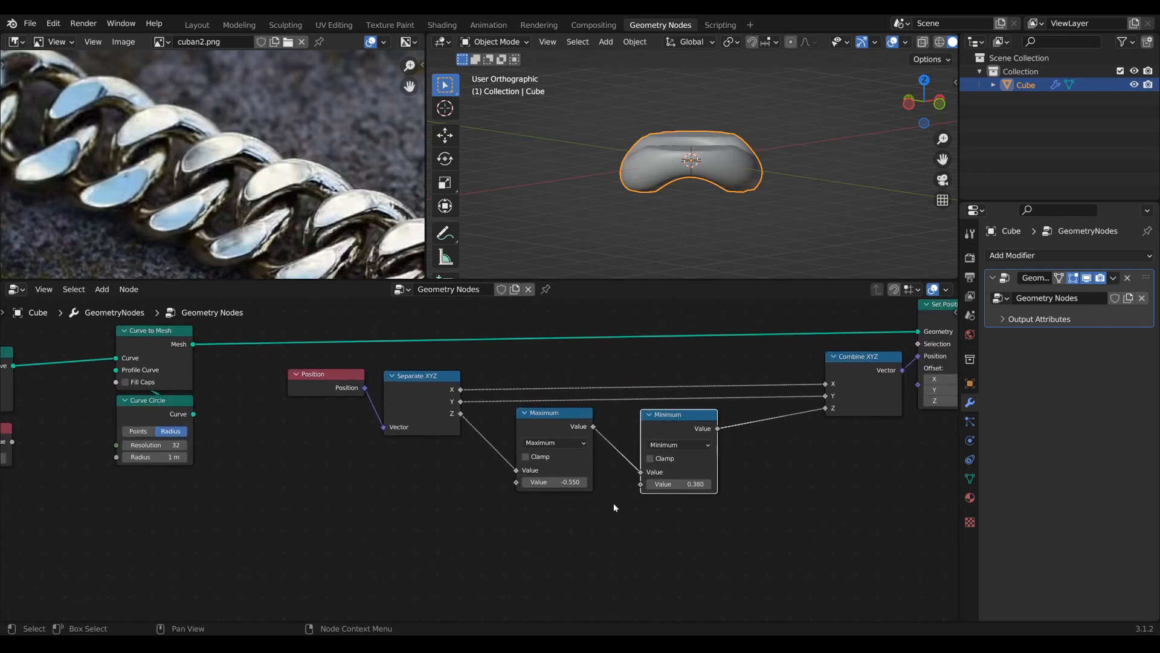
{"action": "key", "text": "Tab"}
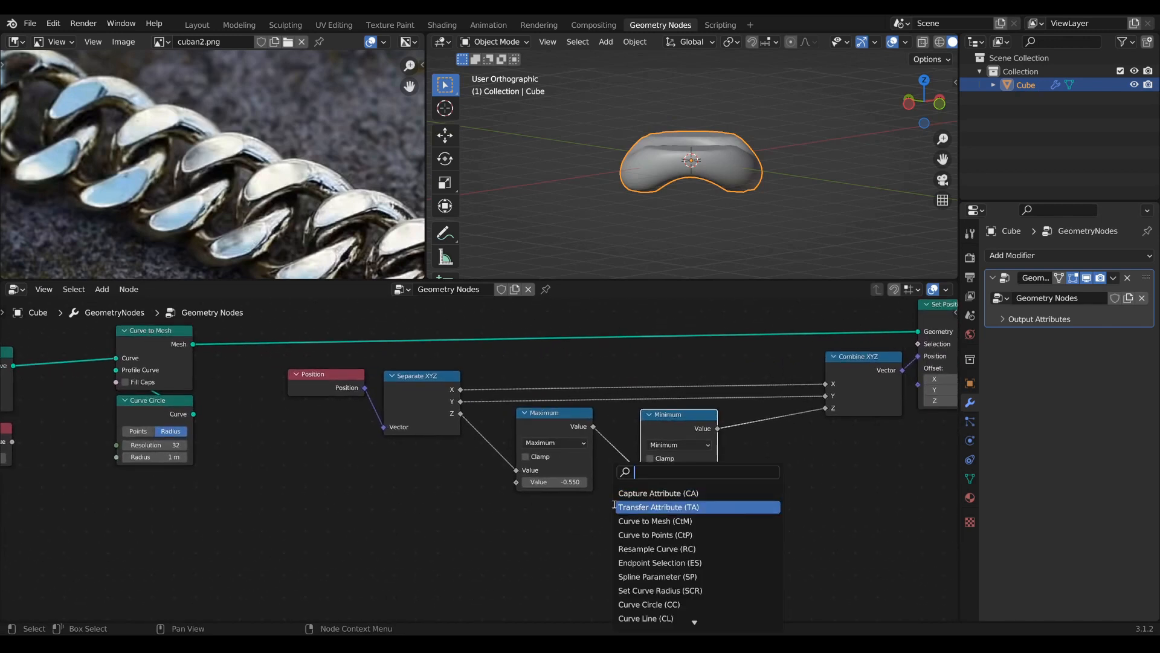
{"action": "type", "text": "val"}
{"action": "key", "text": "Return"}
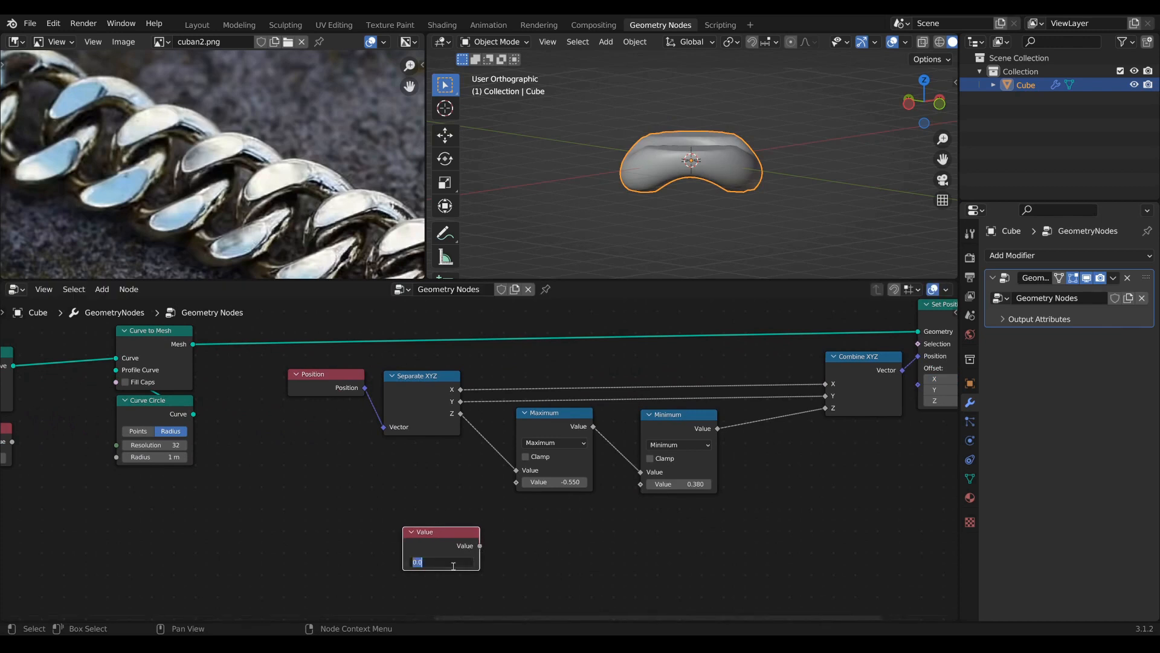
{"action": "left_click_drag", "start_coordinate": [480, 546], "coordinate": [649, 485]}
{"action": "left_click_drag", "start_coordinate": [393, 559], "coordinate": [401, 547]}
{"action": "middle_click_drag", "start_coordinate": [495, 508], "coordinate": [544, 479]}
{"action": "scroll", "coordinate": [544, 479], "scroll_direction": "up", "scroll_amount": 2}
{"action": "left_click_drag", "start_coordinate": [617, 371], "coordinate": [617, 373]}
Add a Multiply math node with factor 0.1, feed it from the new Value node, and connect its output to Maximum's second value
{"action": "middle_click_drag", "start_coordinate": [462, 455], "coordinate": [481, 451]}
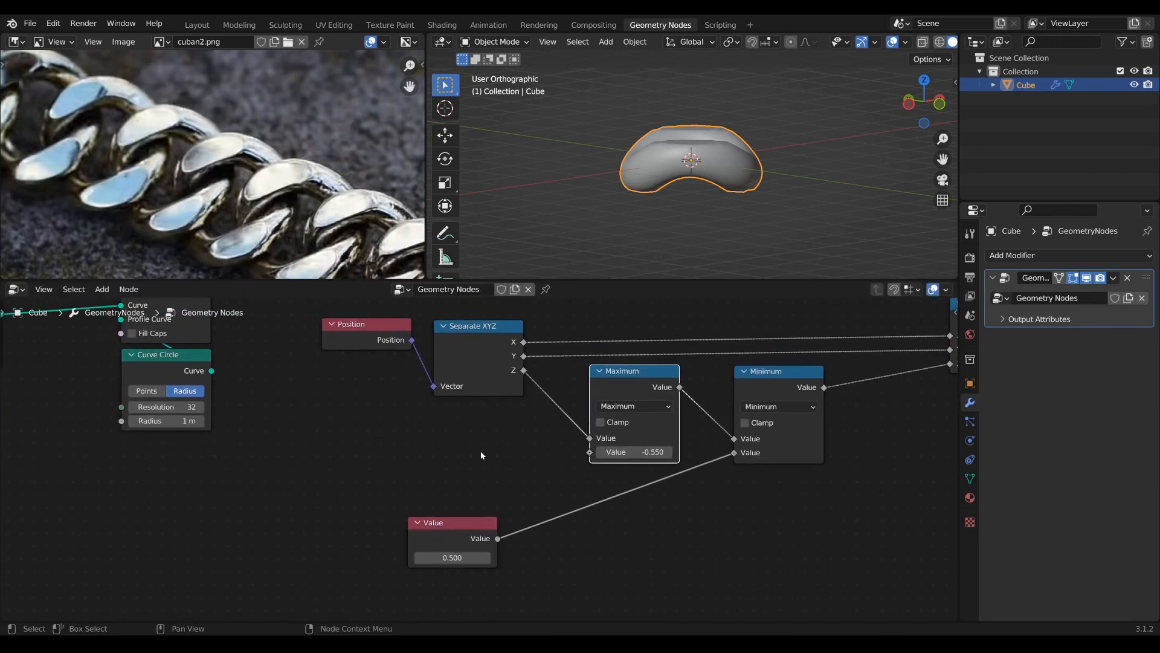
{"action": "key", "text": "F3"}
{"action": "type", "text": "muö"}
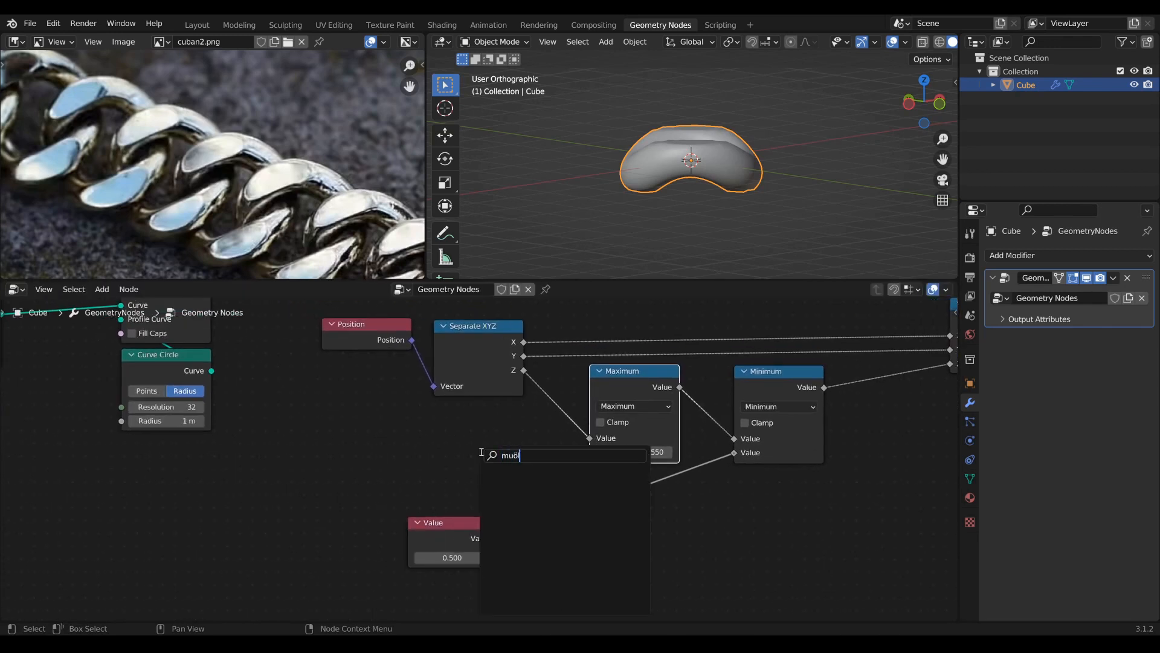
{"action": "key", "text": "BackSpace"}
{"action": "type", "text": "l"}
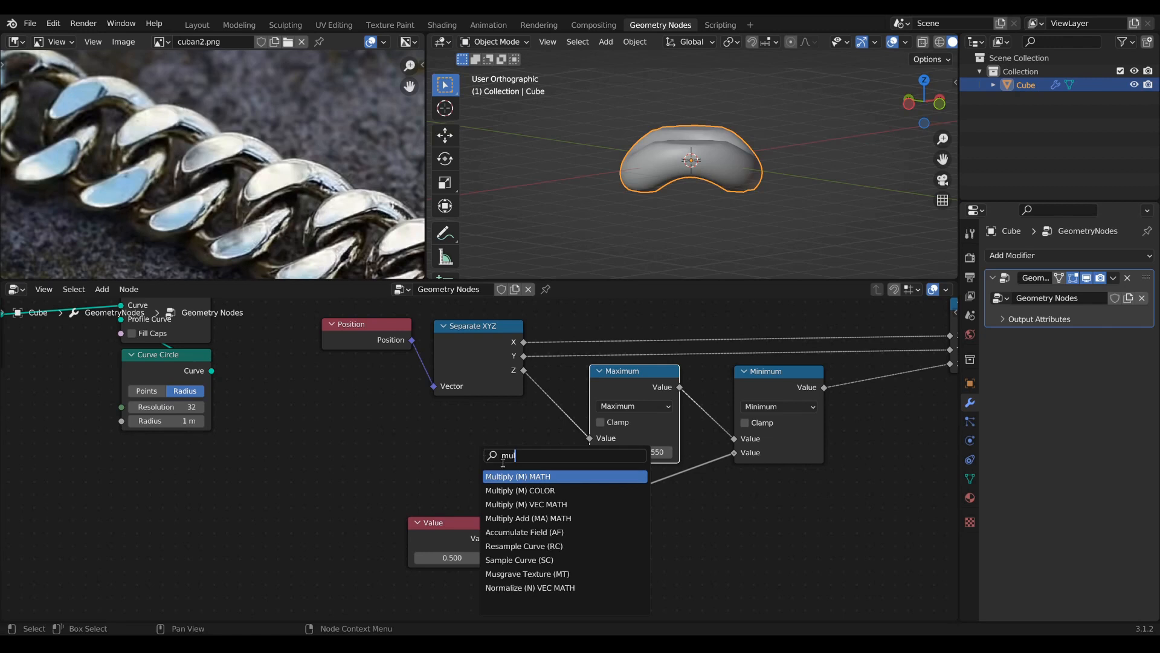
{"action": "key", "text": "Return"}
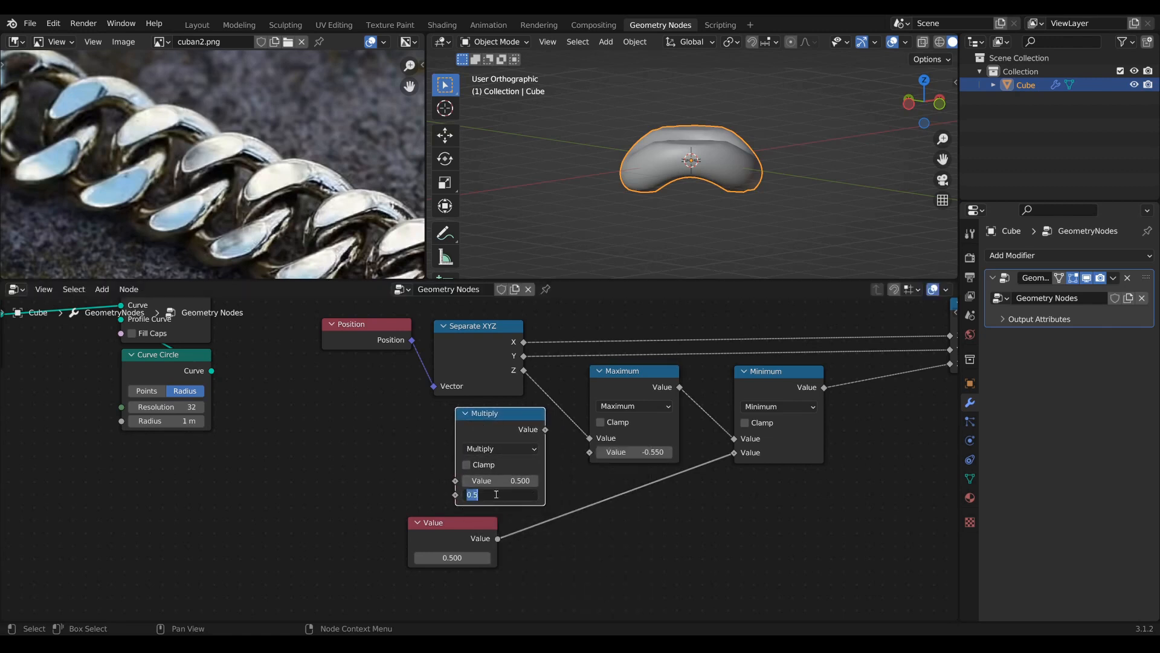
{"action": "left_click_drag", "start_coordinate": [497, 537], "coordinate": [455, 480]}
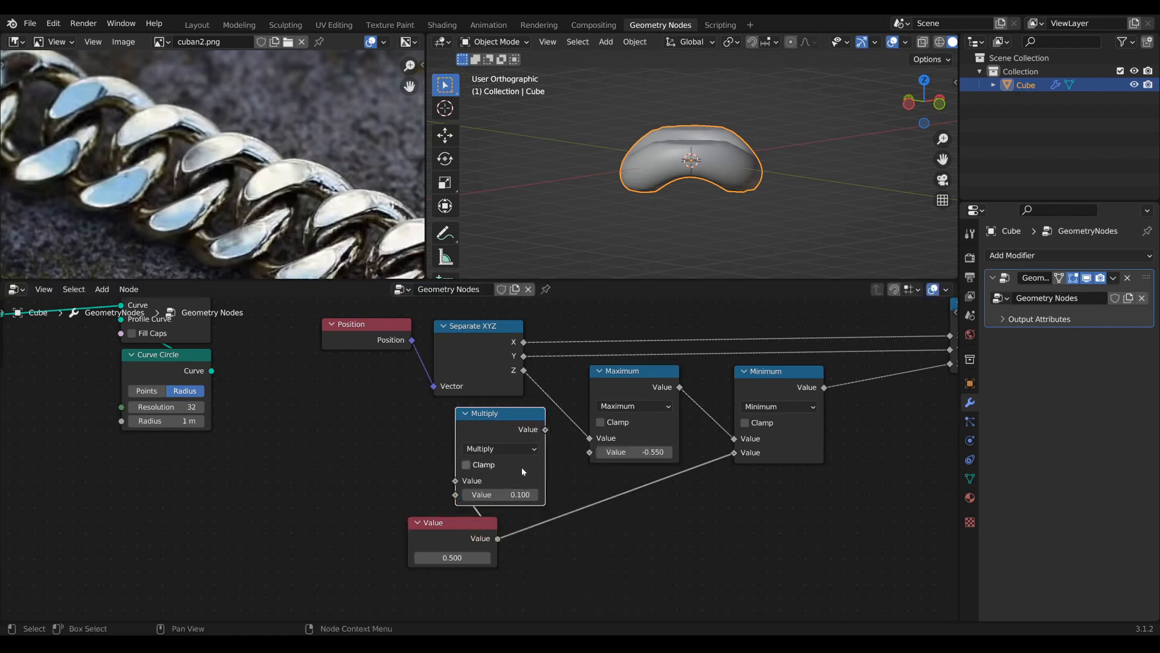
{"action": "left_click_drag", "start_coordinate": [545, 429], "coordinate": [612, 455]}
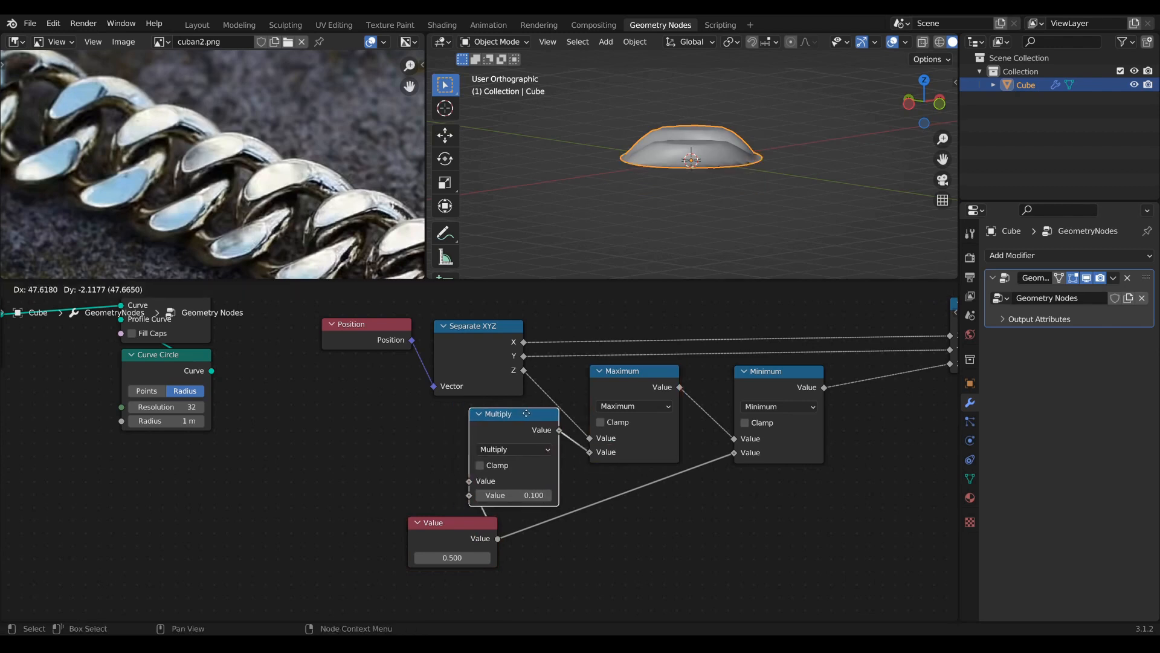
Set the Multiply factor to -1 and the Value node feeding it to 0.420
{"action": "left_click_drag", "start_coordinate": [499, 413], "coordinate": [514, 414]}
{"action": "left_click", "coordinate": [520, 495]}
{"action": "type", "text": "-"}
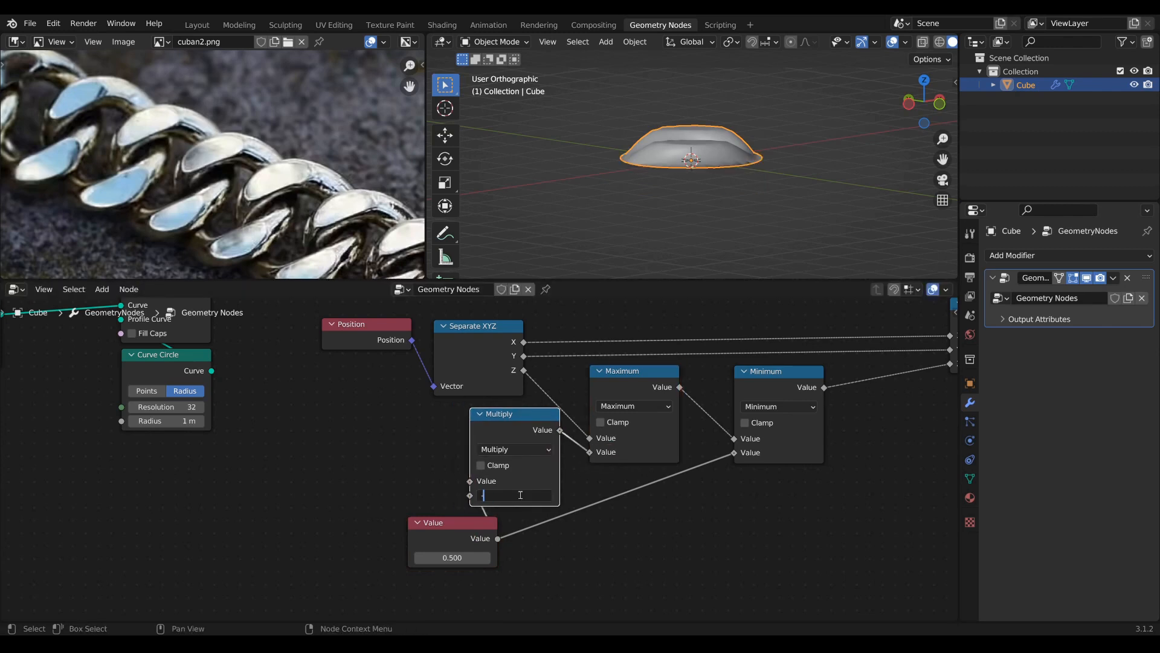
{"action": "type", "text": "1"}
{"action": "key", "text": "Return"}
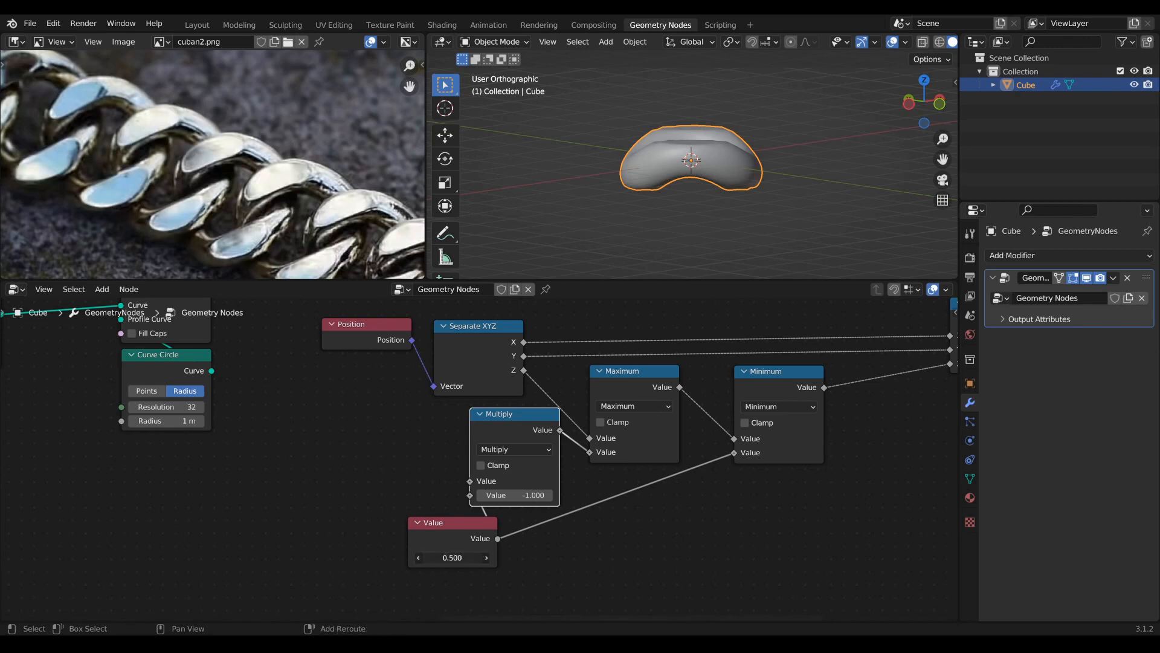
{"action": "mouse_move", "coordinate": [453, 557]}
{"action": "left_mouse_down"}
{"action": "mouse_move", "coordinate": [420, 557]}
{"action": "mouse_move", "coordinate": [431, 557]}
{"action": "left_mouse_up"}
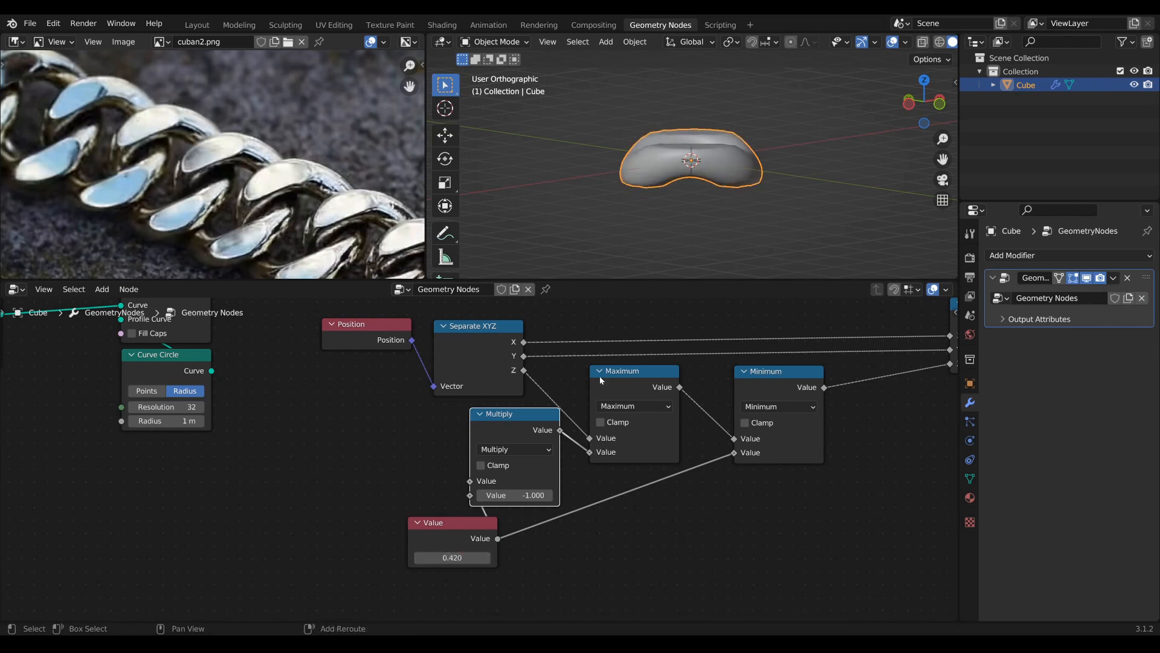
Switch the viewport lighting to MatCap and choose the rainbow-coloured normal matcap
{"action": "middle_click_drag", "start_coordinate": [756, 223], "coordinate": [730, 234]}
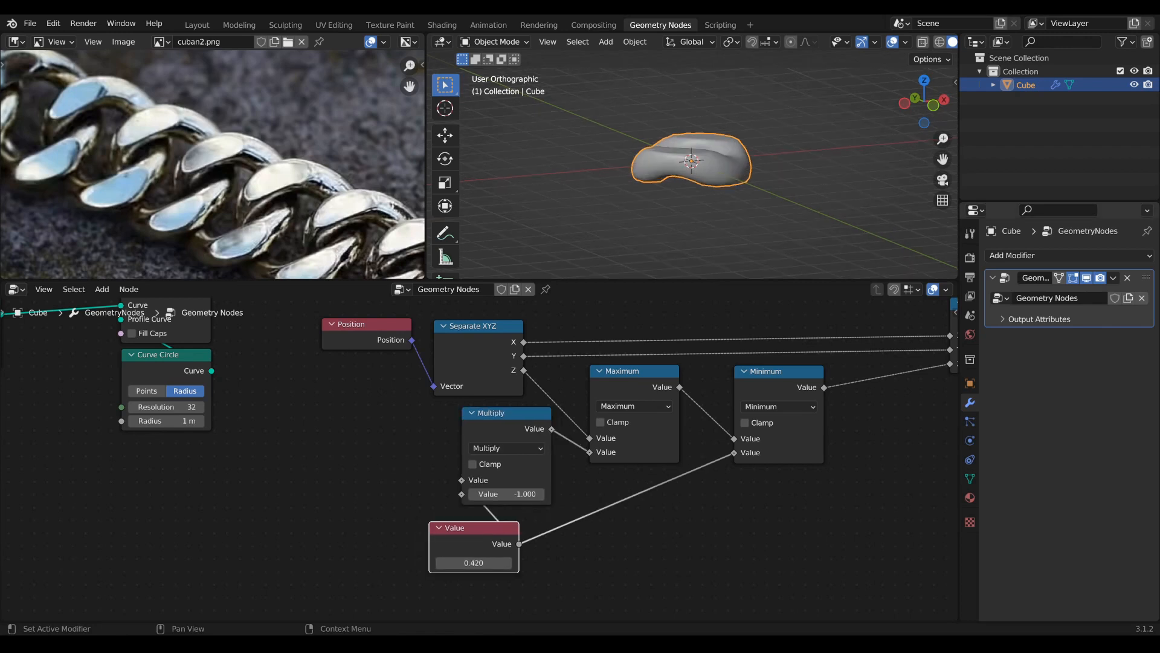
{"action": "scroll", "coordinate": [479, 458], "scroll_direction": "down", "scroll_amount": 3}
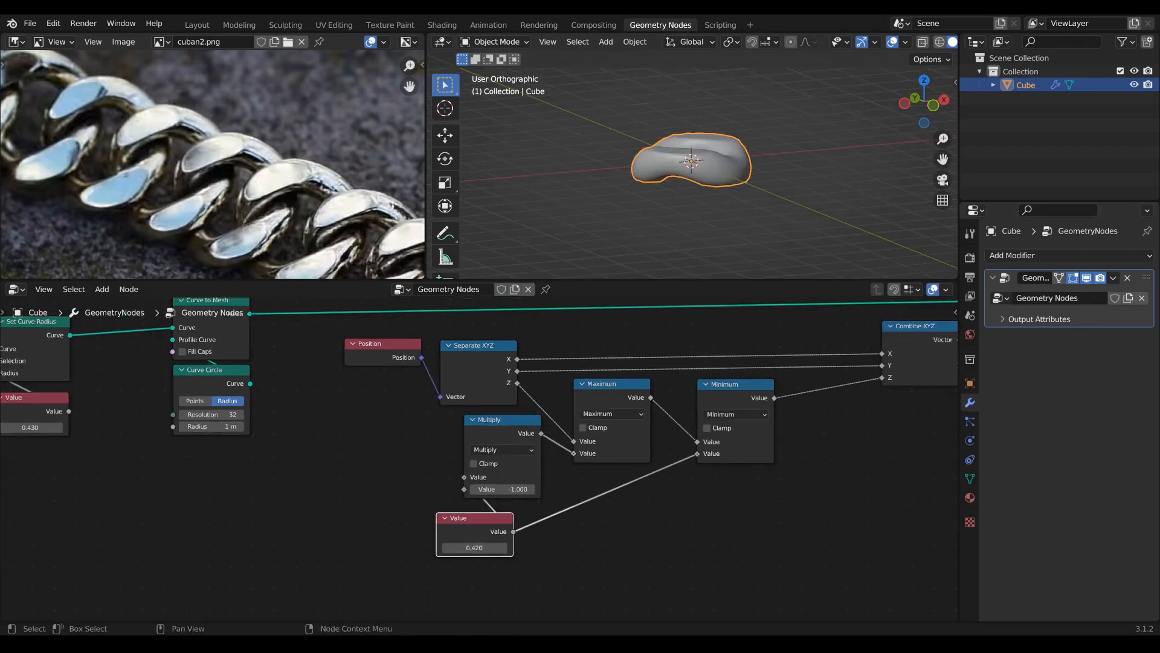
{"action": "scroll", "coordinate": [742, 159], "scroll_direction": "up", "scroll_amount": 5}
{"action": "middle_click_drag", "start_coordinate": [742, 159], "coordinate": [781, 155]}
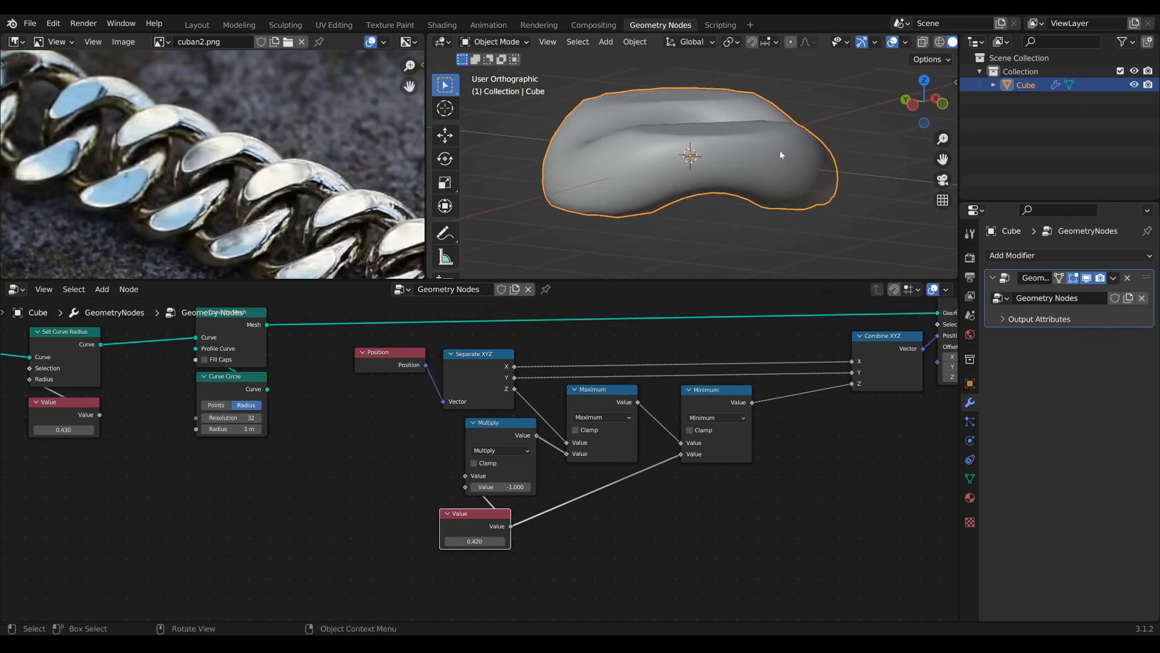
{"action": "middle_click_drag", "start_coordinate": [649, 109], "coordinate": [611, 88]}
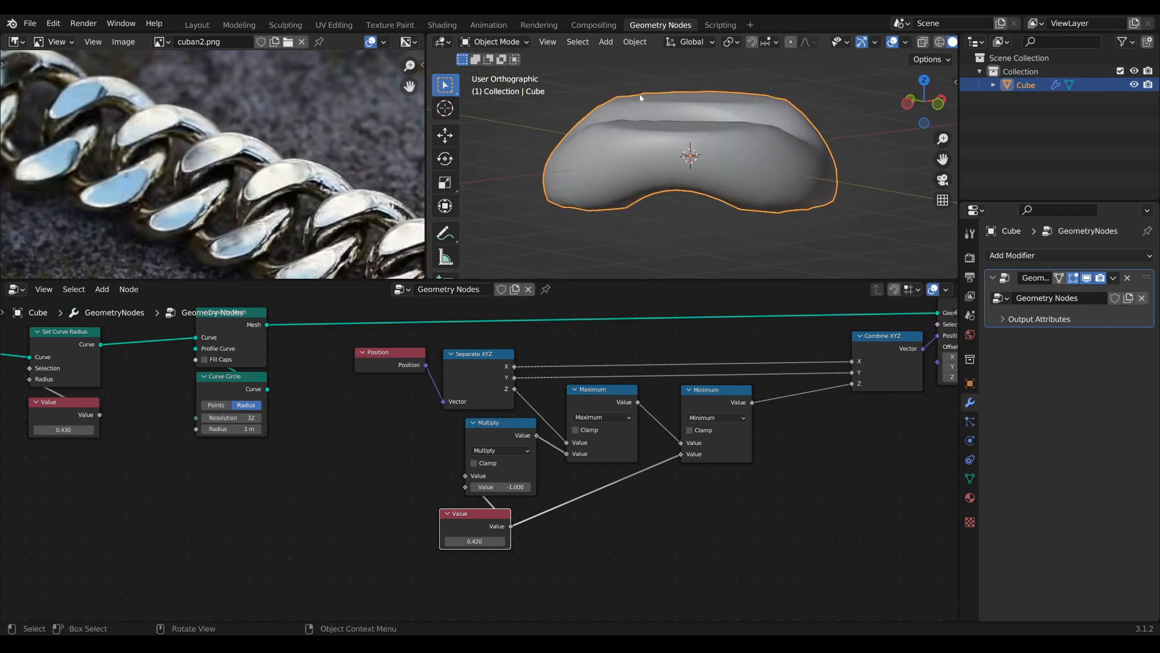
{"action": "scroll", "coordinate": [929, 41], "scroll_direction": "down", "scroll_amount": 2}
{"action": "left_click", "coordinate": [947, 43]}
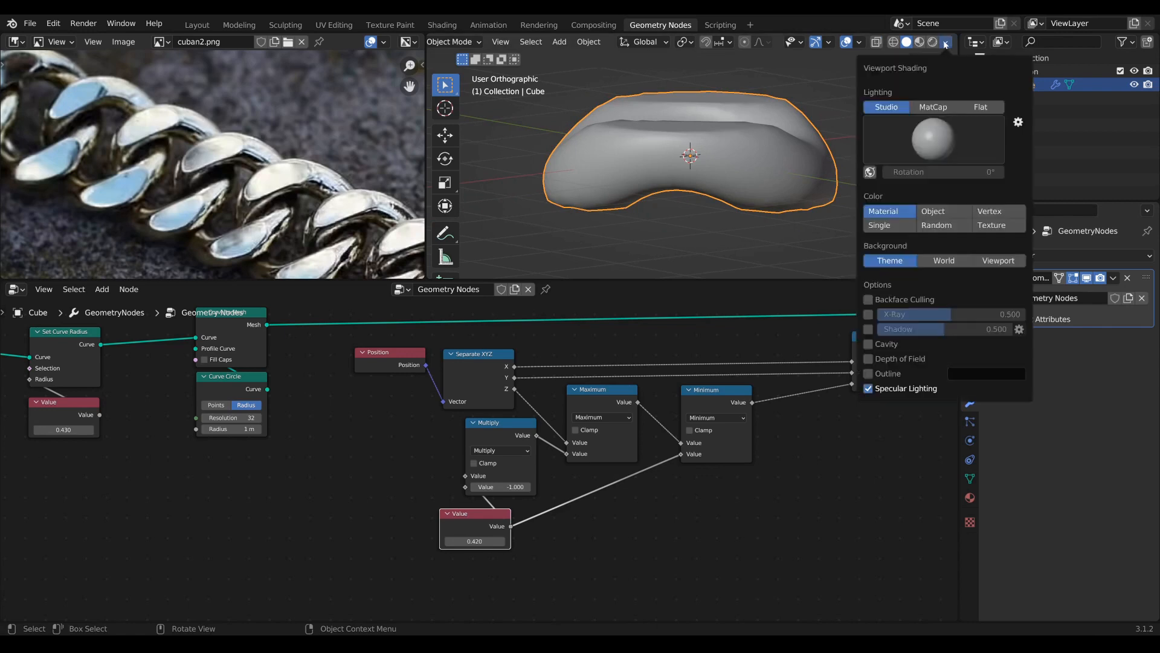
{"action": "left_click", "coordinate": [931, 107]}
{"action": "left_click", "coordinate": [934, 139]}
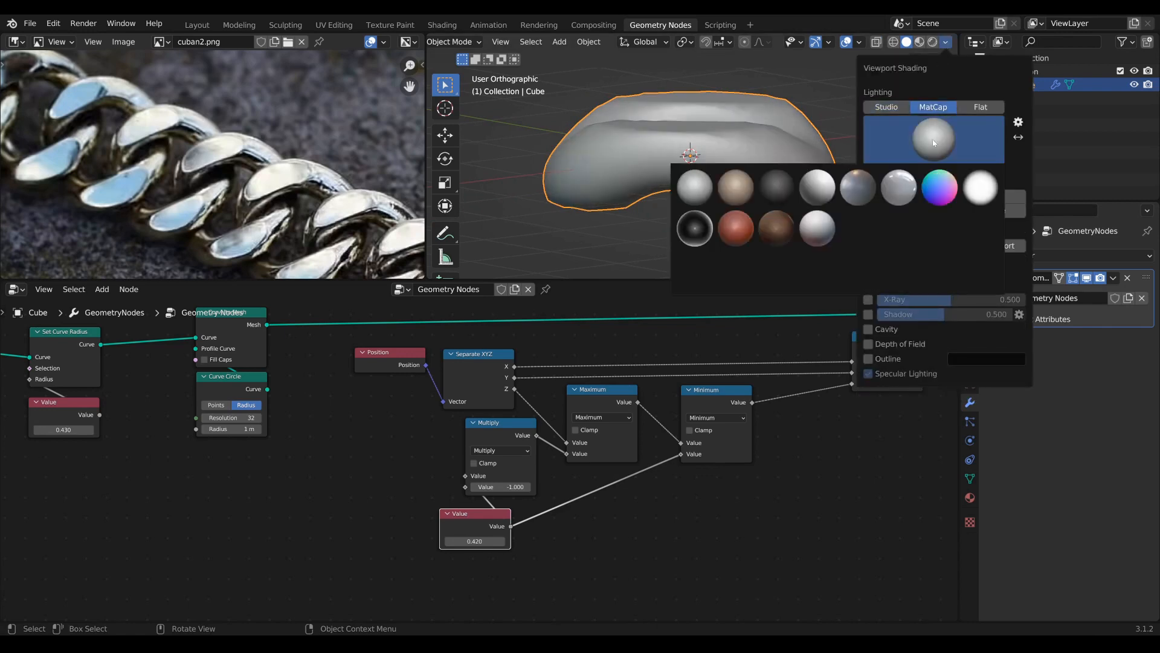
{"action": "left_click", "coordinate": [936, 187]}
Enlarge the 3D viewport by moving its border with the node editor down slightly
{"action": "middle_click_drag", "start_coordinate": [822, 199], "coordinate": [749, 243]}
{"action": "left_click_drag", "start_coordinate": [751, 279], "coordinate": [730, 264]}
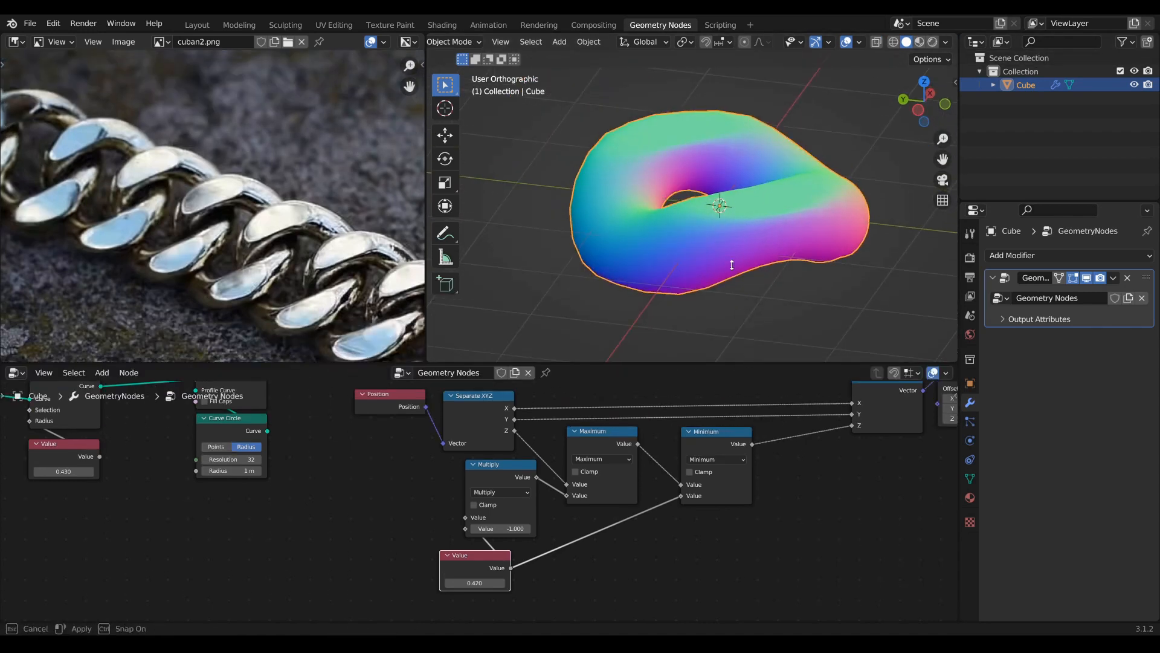
{"action": "middle_click_drag", "start_coordinate": [742, 261], "coordinate": [733, 267]}
{"action": "left_click_drag", "start_coordinate": [736, 265], "coordinate": [734, 307]}
{"action": "middle_click_drag", "start_coordinate": [723, 277], "coordinate": [728, 288]}
Move Group Output far away from the second Set Position to make room between them
{"action": "scroll", "coordinate": [747, 497], "scroll_direction": "down", "scroll_amount": 5}
{"action": "middle_click_drag", "start_coordinate": [747, 497], "coordinate": [507, 535]}
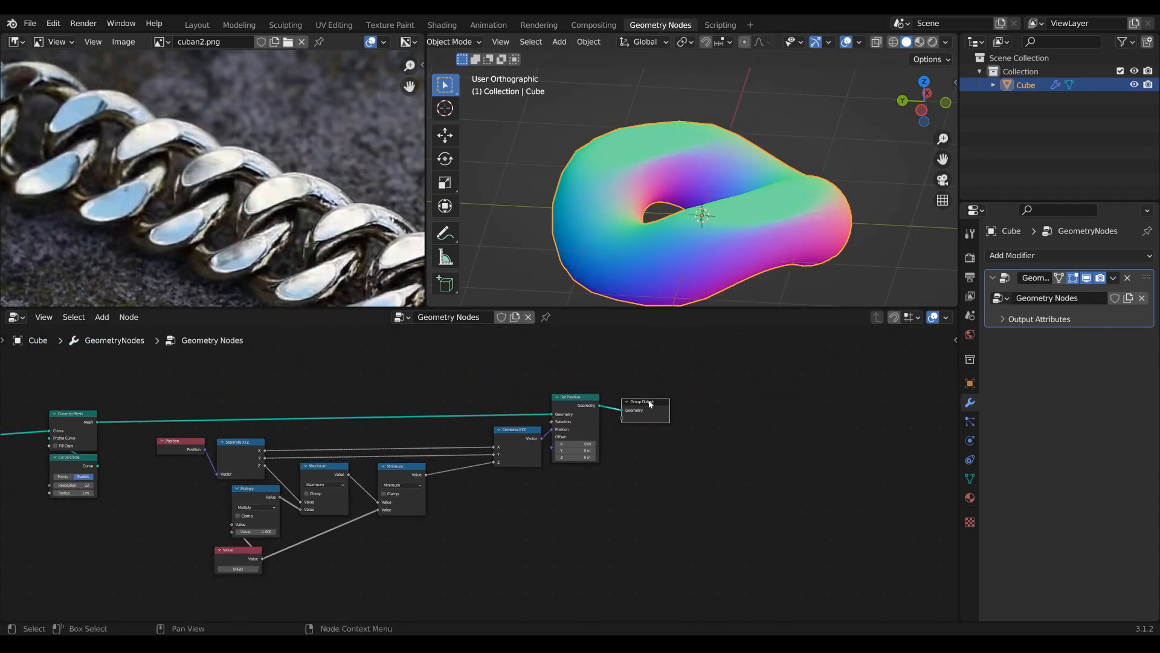
{"action": "left_click_drag", "start_coordinate": [651, 403], "coordinate": [924, 404]}
{"action": "middle_click_drag", "start_coordinate": [781, 471], "coordinate": [655, 466]}
{"action": "scroll", "coordinate": [655, 466], "scroll_direction": "up", "scroll_amount": 3}
Insert a Subdivision Surface node between the second Set Position and Group Output
{"action": "key", "text": "Tab"}
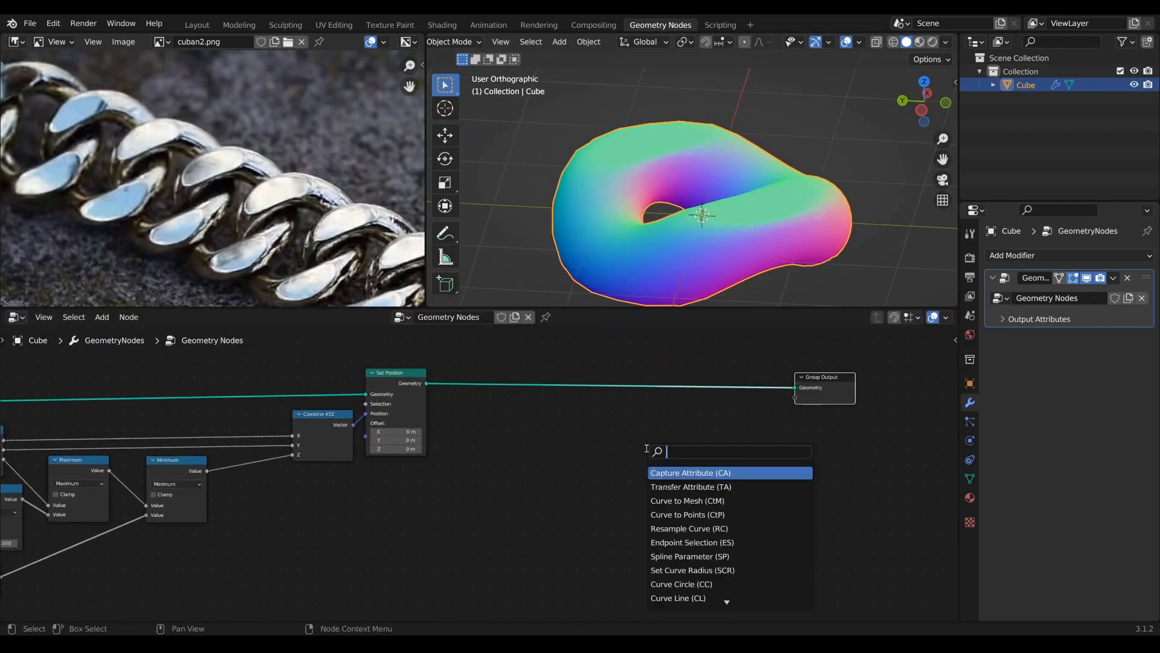
{"action": "type", "text": "sub"}
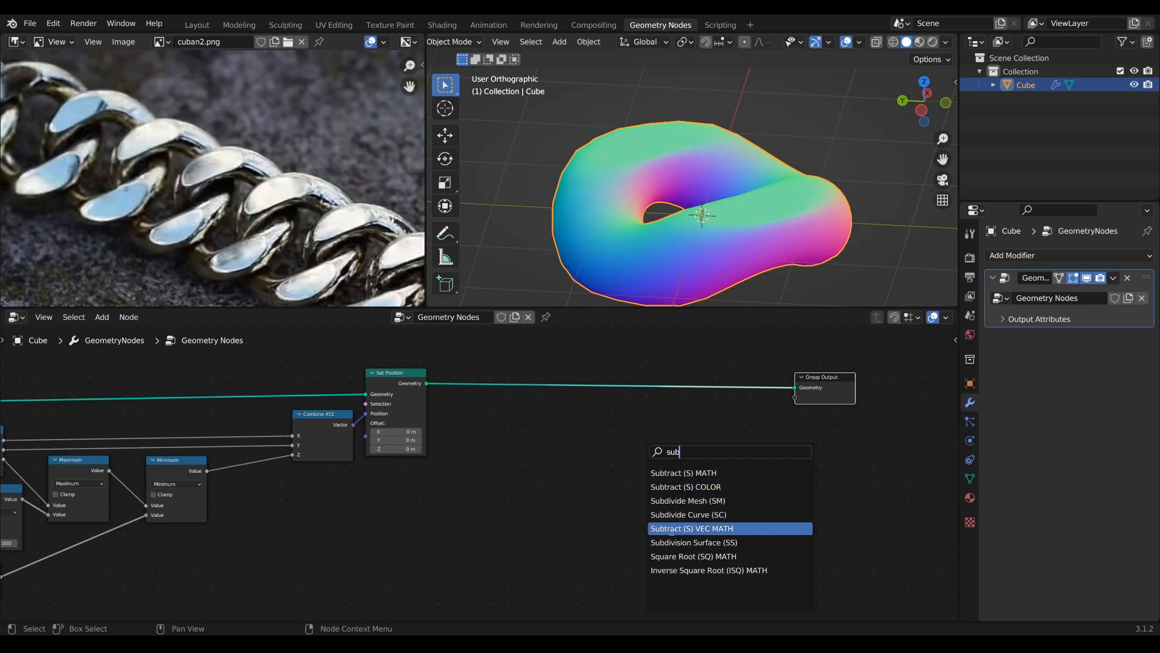
{"action": "left_click", "coordinate": [676, 543]}
{"action": "left_click", "coordinate": [603, 450]}
{"action": "scroll", "coordinate": [741, 207], "scroll_direction": "up", "scroll_amount": 2}
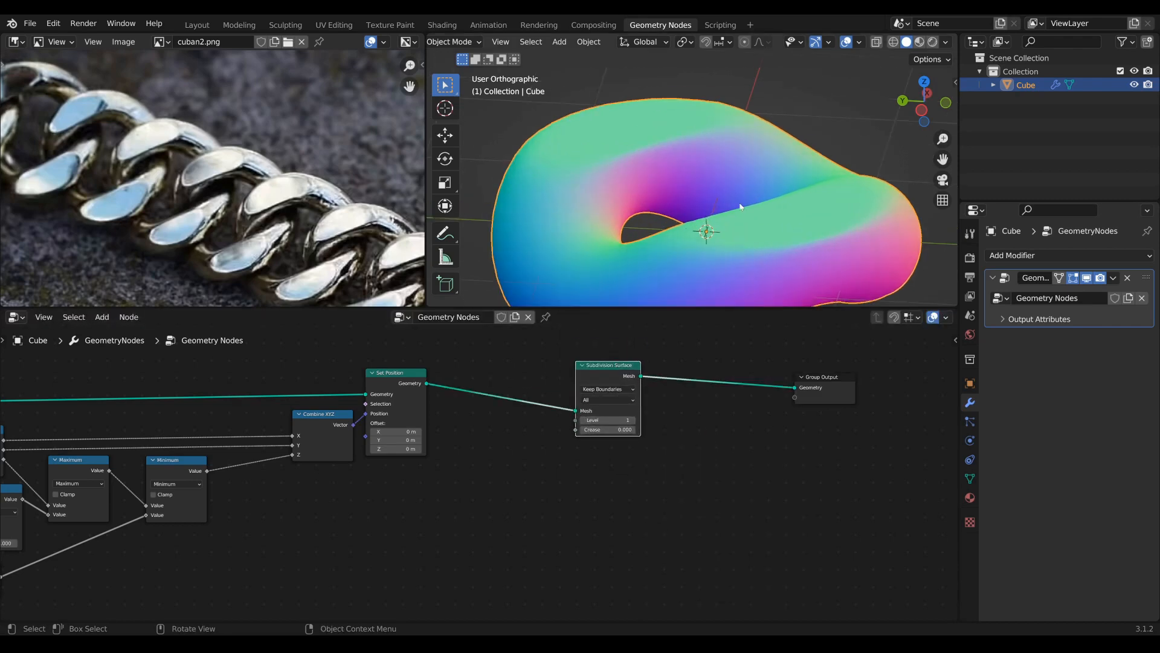
{"action": "middle_click_drag", "start_coordinate": [742, 206], "coordinate": [756, 218]}
{"action": "scroll", "coordinate": [757, 218], "scroll_direction": "down", "scroll_amount": 3}
Preview the unflattened link by connecting Curve to Mesh's output directly to Group Output
{"action": "left_click", "coordinate": [895, 44]}
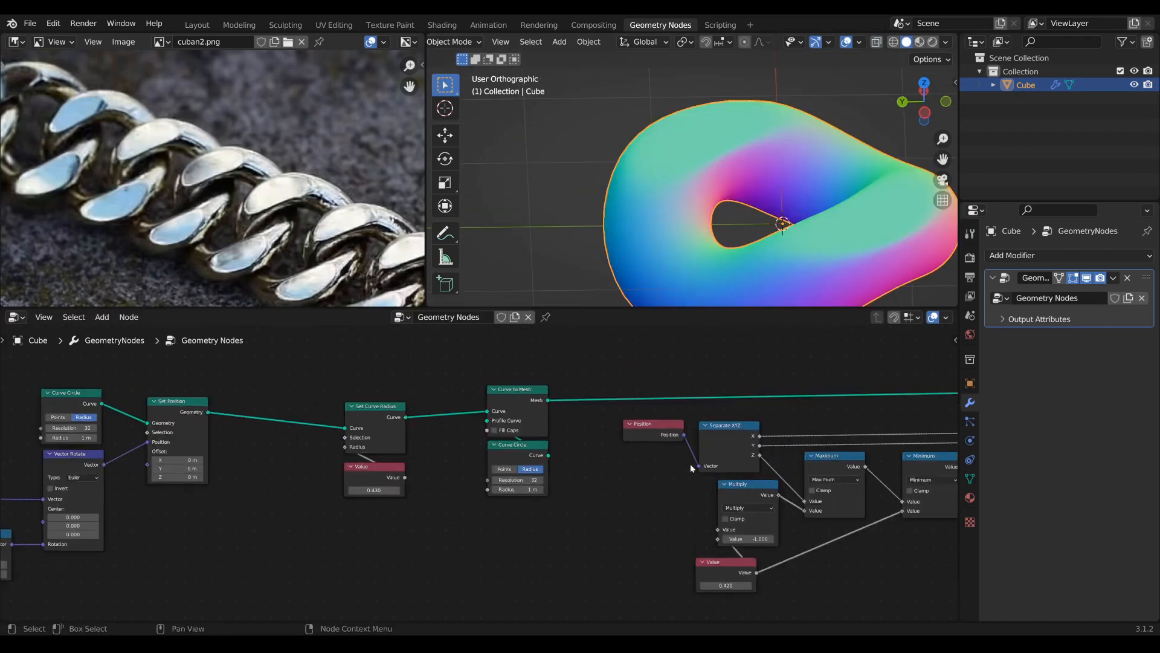
{"action": "middle_click_drag", "start_coordinate": [530, 480], "coordinate": [527, 505]}
{"action": "scroll", "coordinate": [441, 481], "scroll_direction": "down", "scroll_amount": 1}
{"action": "left_click", "coordinate": [440, 394], "text": "alt+shift"}
{"action": "scroll", "coordinate": [477, 506], "scroll_direction": "up", "scroll_amount": 2}
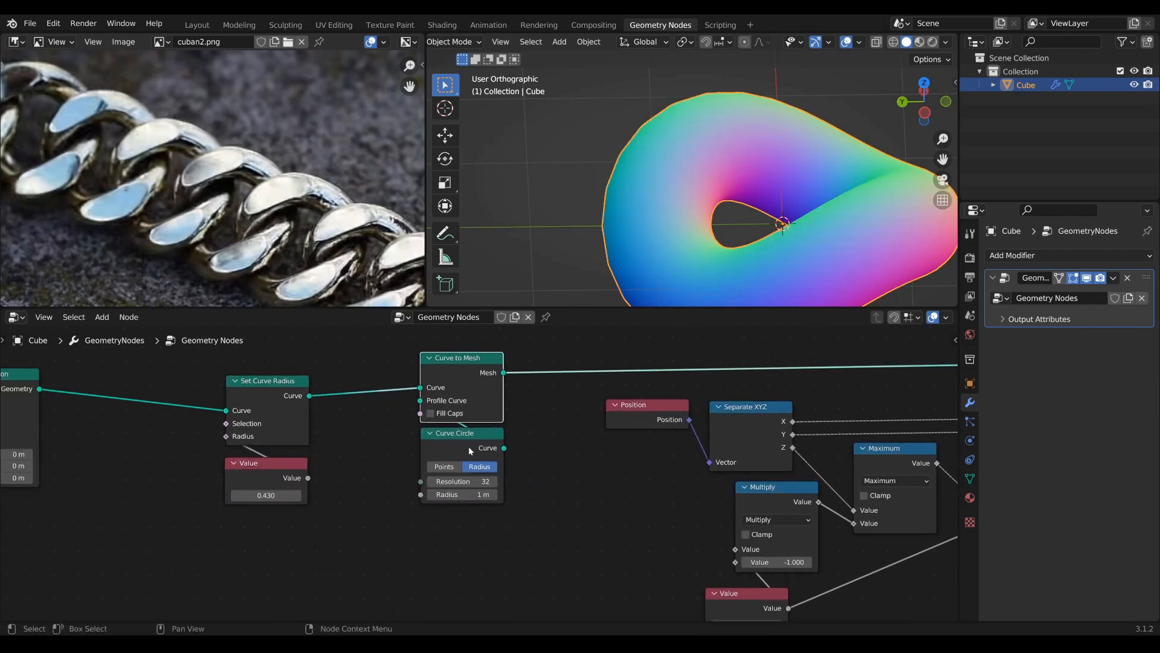
Set the profile Curve Circle's resolution to 16 and the resolution of the base Curve Circle feeding the first Set Position to 24
{"action": "left_click_drag", "start_coordinate": [471, 437], "coordinate": [470, 443]}
{"action": "left_click", "coordinate": [475, 487]}
{"action": "type", "text": "1"}
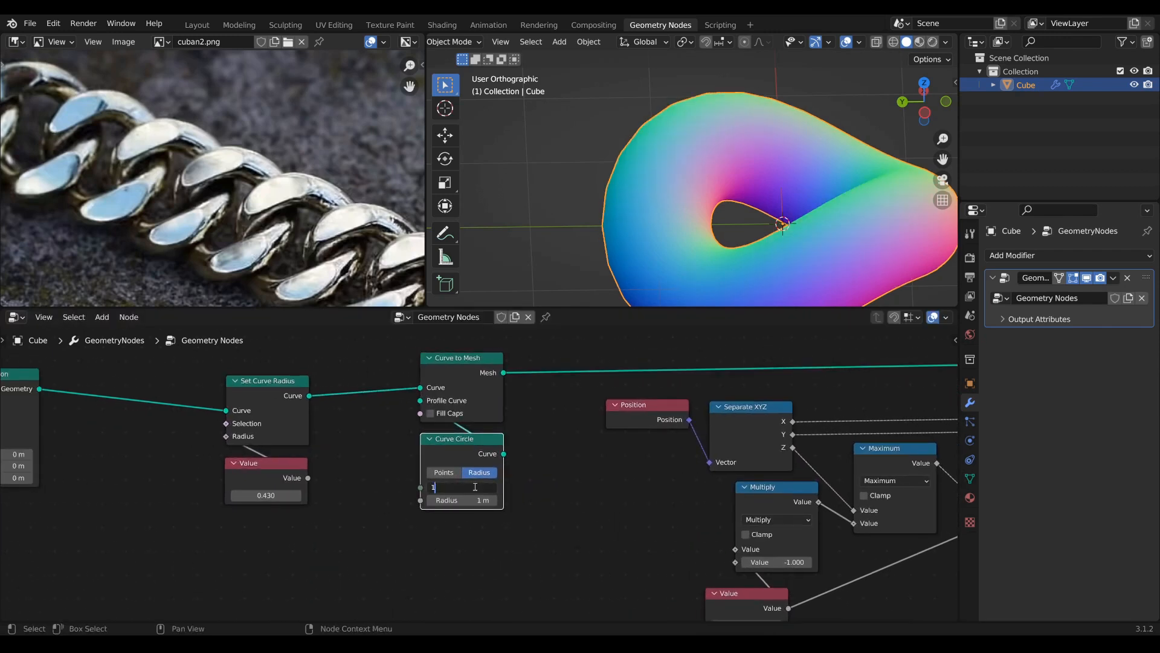
{"action": "type", "text": "6"}
{"action": "key", "text": "Return"}
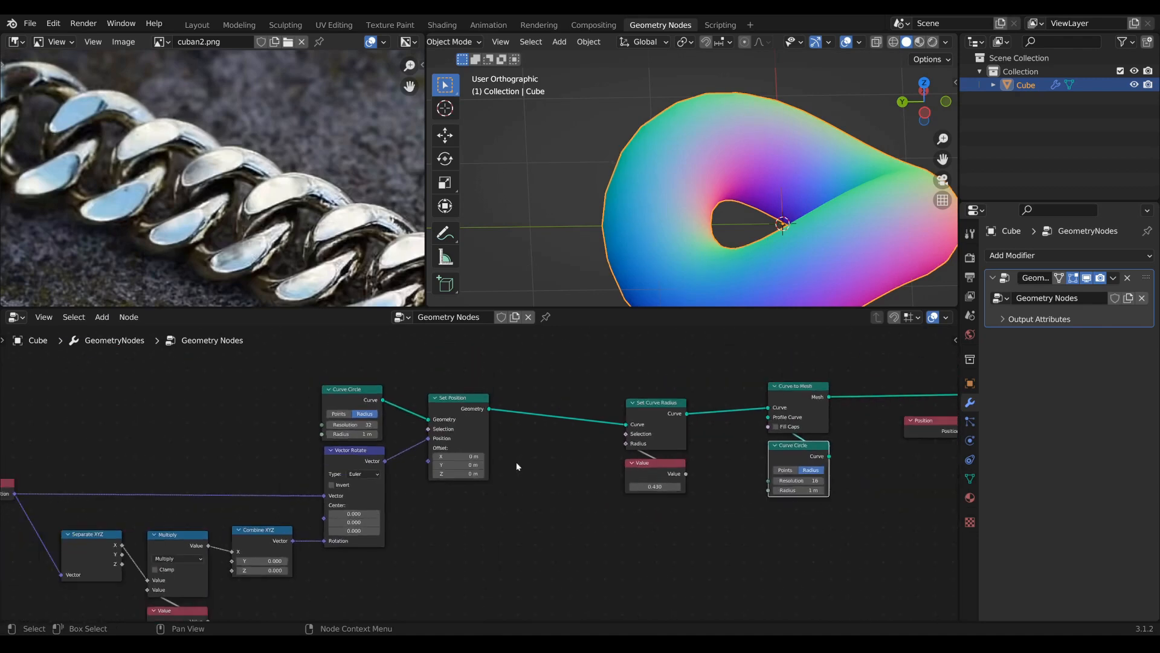
{"action": "middle_click_drag", "start_coordinate": [669, 464], "coordinate": [660, 449]}
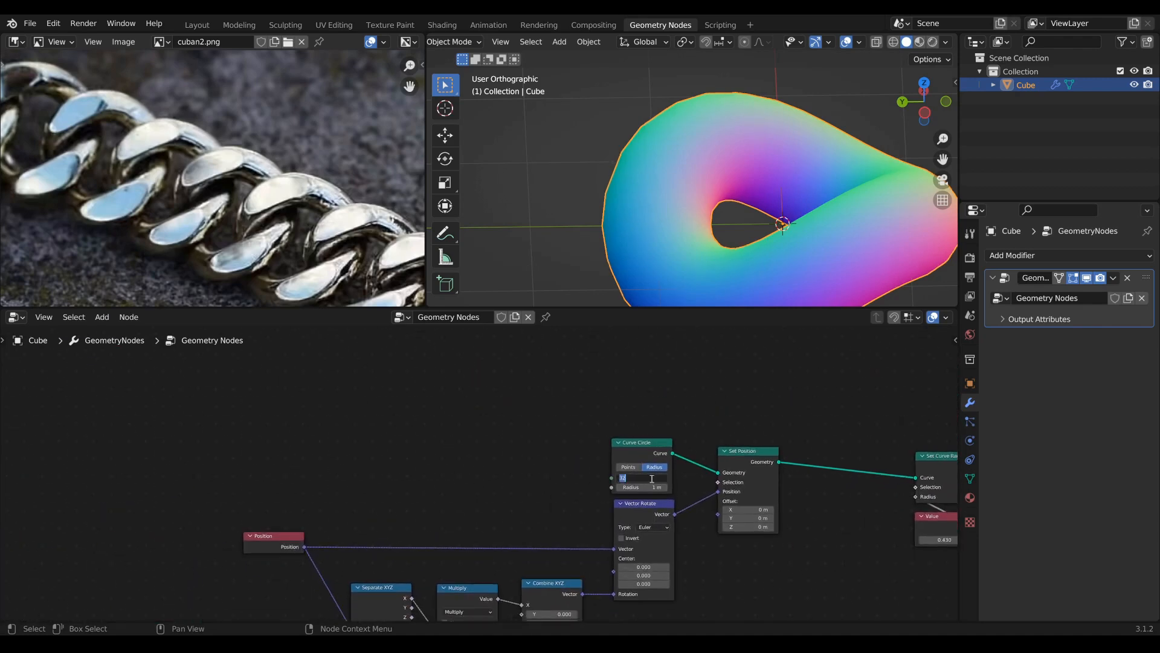
{"action": "scroll", "coordinate": [695, 151], "scroll_direction": "down", "scroll_amount": 2}
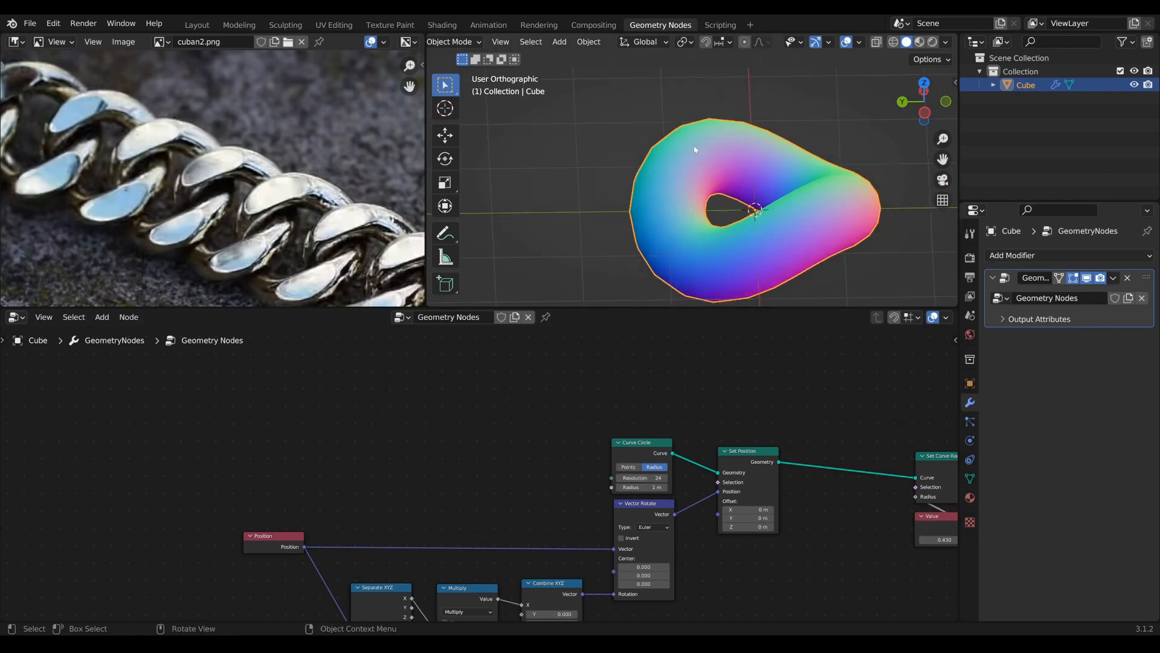
Inspect the unflattened link's topology in wireframe display, and restore solid shading
{"action": "middle_click_drag", "start_coordinate": [759, 369], "coordinate": [505, 355]}
{"action": "left_click", "coordinate": [892, 42]}
{"action": "scroll", "coordinate": [837, 193], "scroll_direction": "up", "scroll_amount": 1}
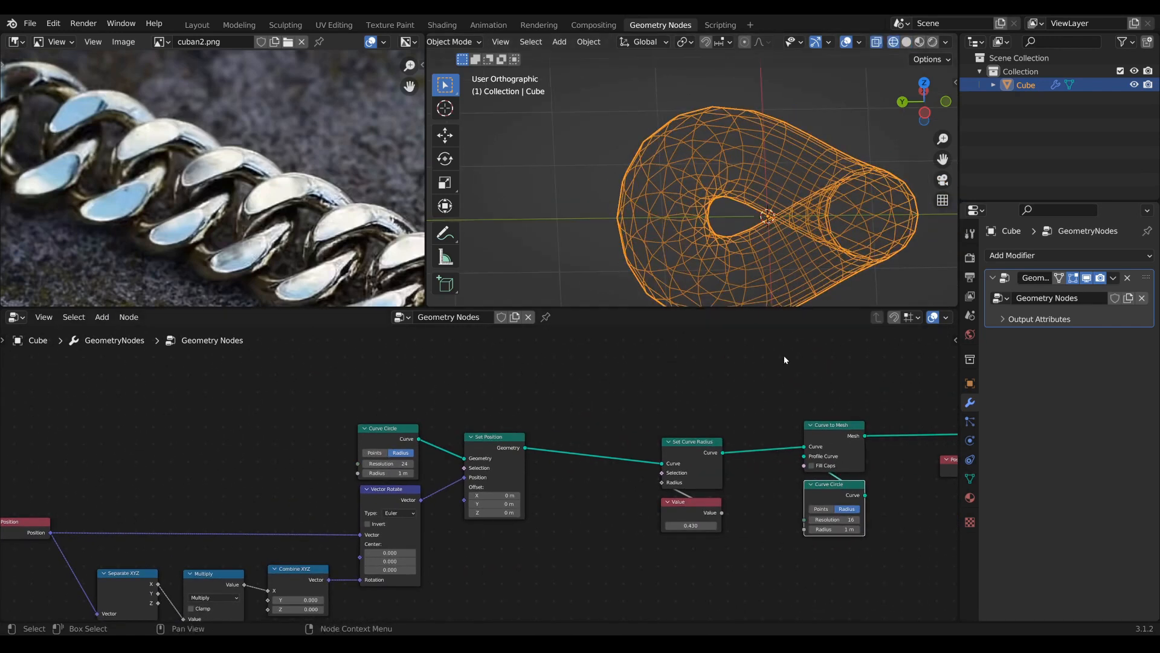
{"action": "middle_click_drag", "start_coordinate": [832, 427], "coordinate": [429, 361]}
{"action": "left_click", "coordinate": [906, 42]}
{"action": "scroll", "coordinate": [774, 395], "scroll_direction": "down", "scroll_amount": 3}
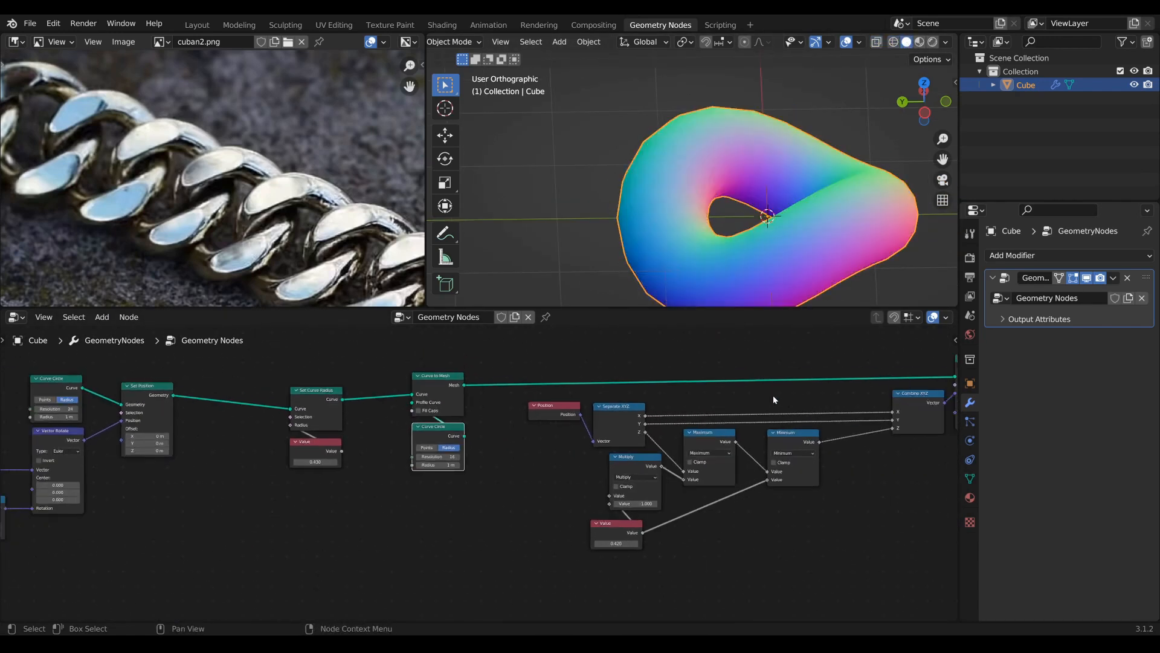
Restore the flattened link by routing the second Set Position through the Subdivision Surface node into Group Output
{"action": "middle_click_drag", "start_coordinate": [774, 397], "coordinate": [623, 384]}
{"action": "scroll", "coordinate": [812, 462], "scroll_direction": "down", "scroll_amount": 2}
{"action": "middle_click_drag", "start_coordinate": [812, 462], "coordinate": [558, 453]}
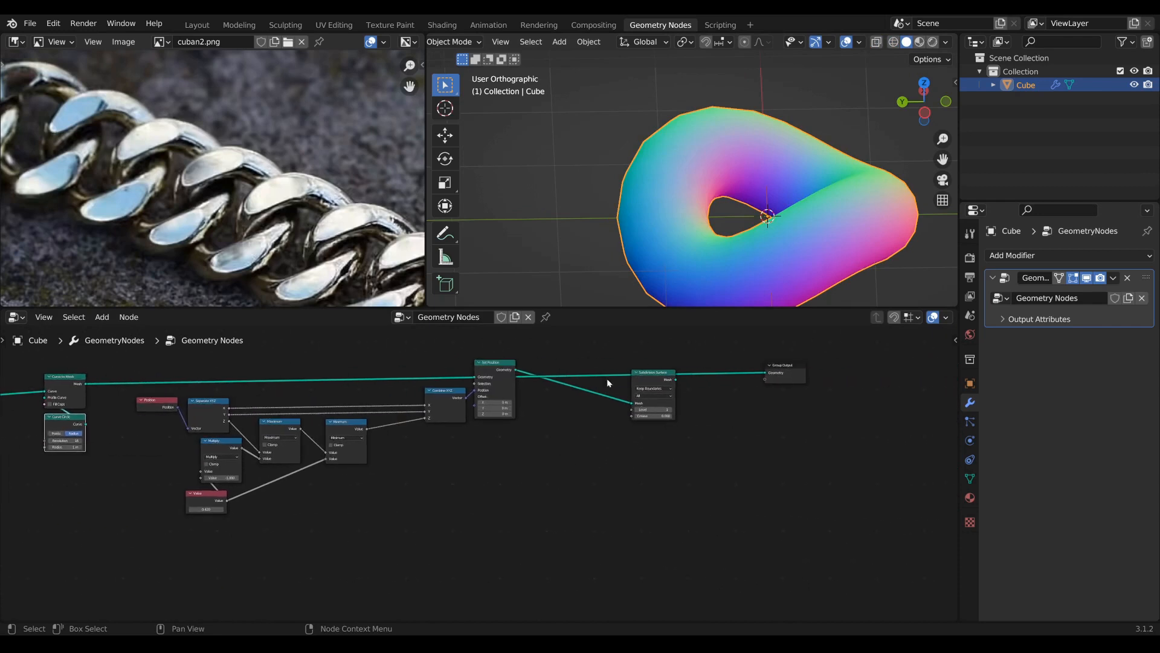
{"action": "left_click", "coordinate": [501, 366], "text": "ctrl+shift"}
{"action": "left_click_drag", "start_coordinate": [649, 374], "coordinate": [624, 390]}
{"action": "middle_click_drag", "start_coordinate": [747, 240], "coordinate": [743, 218]}
{"action": "left_click", "coordinate": [638, 393], "text": "ctrl+shift"}
{"action": "scroll", "coordinate": [749, 213], "scroll_direction": "up", "scroll_amount": 2}
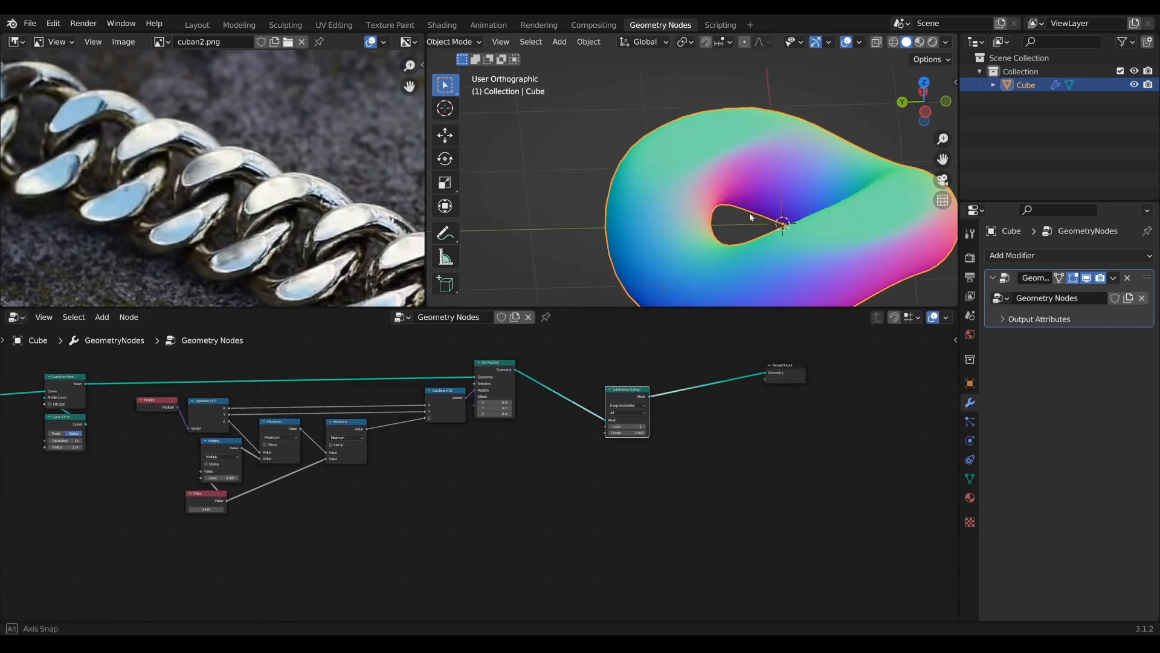
Set the Subdivision Surface level to 2 and check the link's mesh density in wireframe display
{"action": "left_click", "coordinate": [646, 428]}
{"action": "middle_click_drag", "start_coordinate": [773, 209], "coordinate": [749, 199]}
{"action": "left_click", "coordinate": [892, 42]}
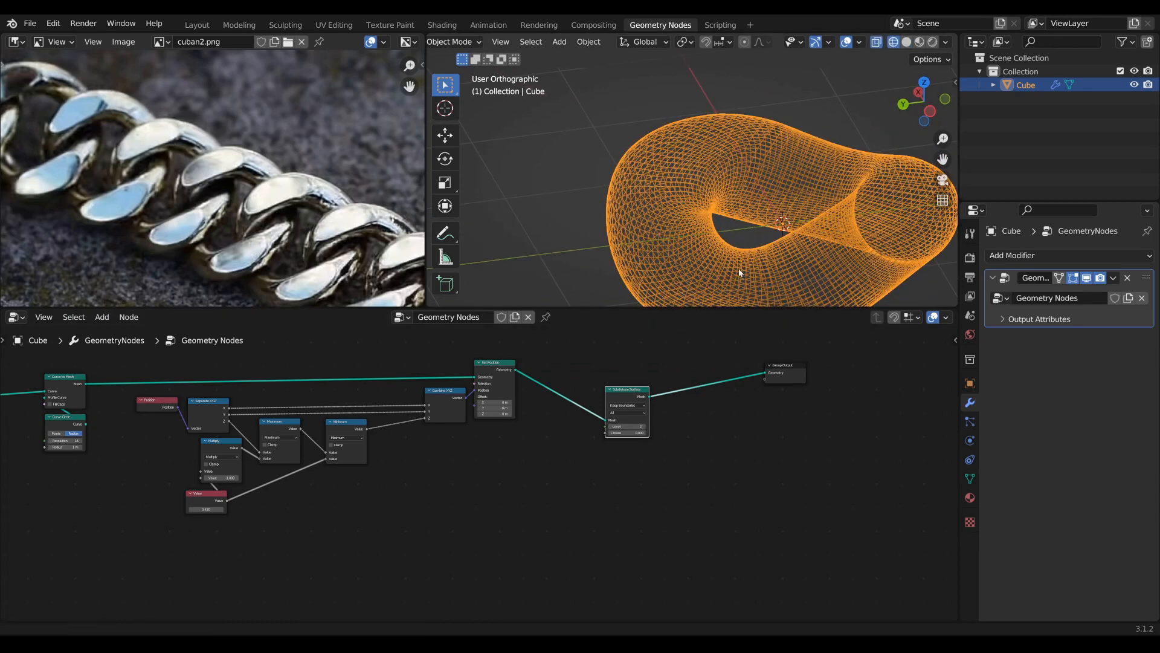
{"action": "middle_click_drag", "start_coordinate": [740, 273], "coordinate": [700, 205]}
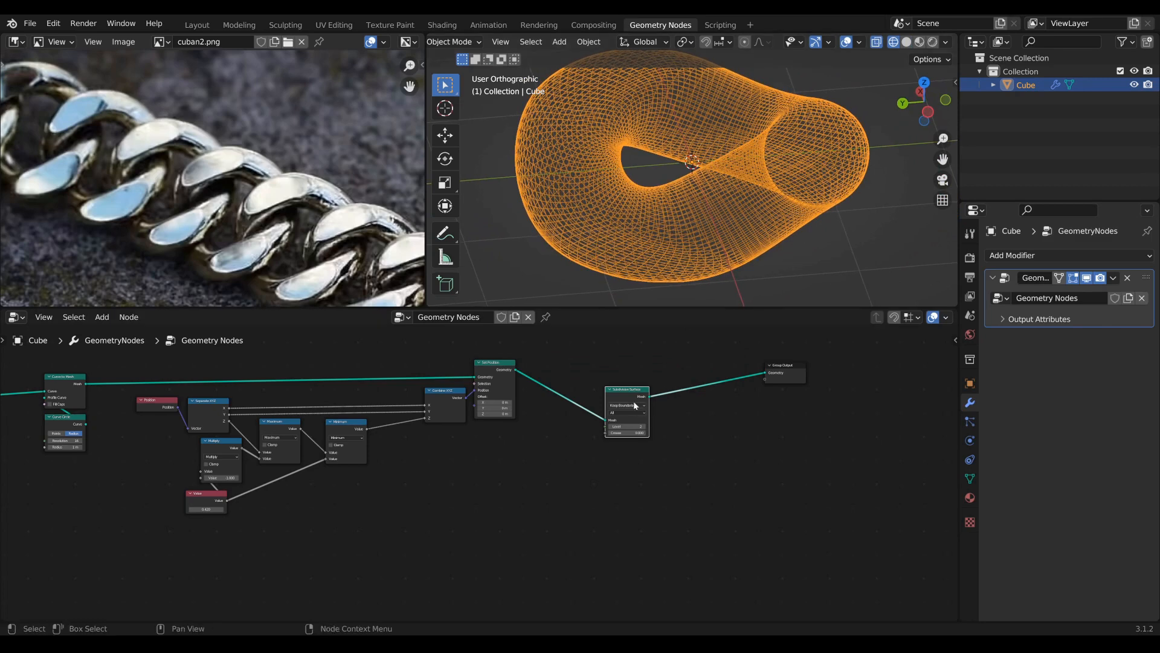
Move the Subdivision Surface node closer to the second Set Position and restore solid shading
{"action": "left_click_drag", "start_coordinate": [635, 406], "coordinate": [600, 389]}
{"action": "left_click", "coordinate": [906, 42]}
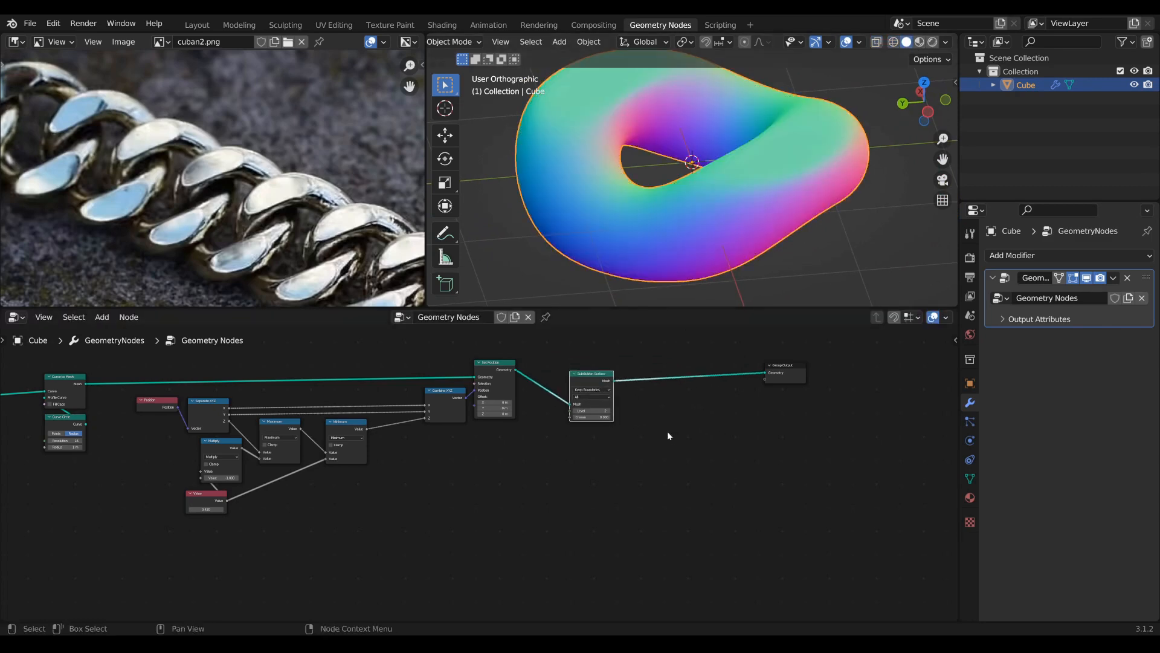
{"action": "scroll", "coordinate": [669, 435], "scroll_direction": "down", "scroll_amount": 2}
{"action": "left_click_drag", "start_coordinate": [565, 404], "coordinate": [568, 401]}
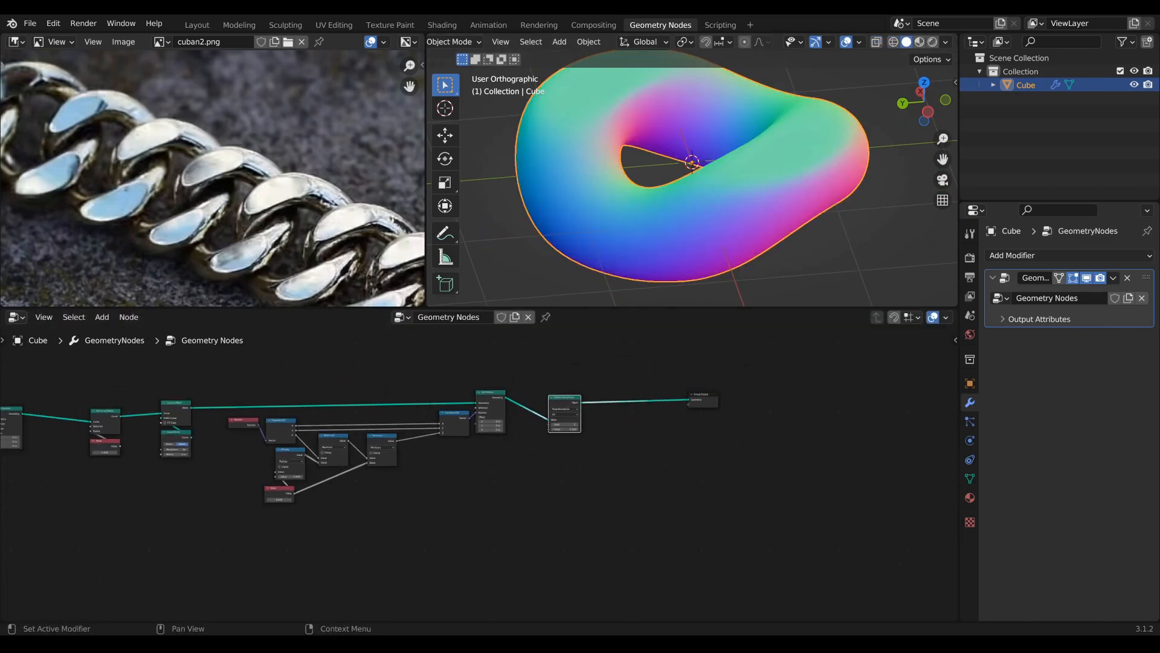
Tighten the twist nodes around the first Set Position and move that whole group up, away from Set Curve Radius
{"action": "scroll", "coordinate": [568, 406], "scroll_direction": "down", "scroll_amount": 3}
{"action": "middle_click_drag", "start_coordinate": [568, 406], "coordinate": [765, 407]}
{"action": "scroll", "coordinate": [765, 408], "scroll_direction": "up", "scroll_amount": 7}
{"action": "middle_click_drag", "start_coordinate": [499, 432], "coordinate": [635, 517]}
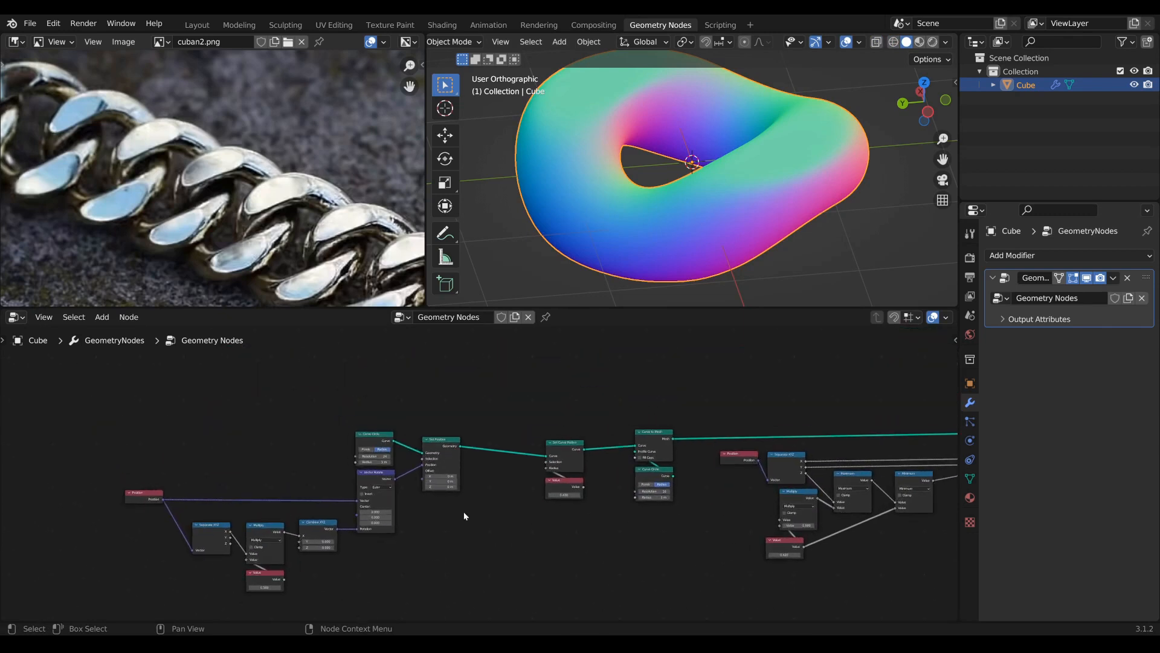
{"action": "middle_click_drag", "start_coordinate": [365, 494], "coordinate": [469, 458]}
{"action": "left_click_drag", "start_coordinate": [260, 461], "coordinate": [272, 461]}
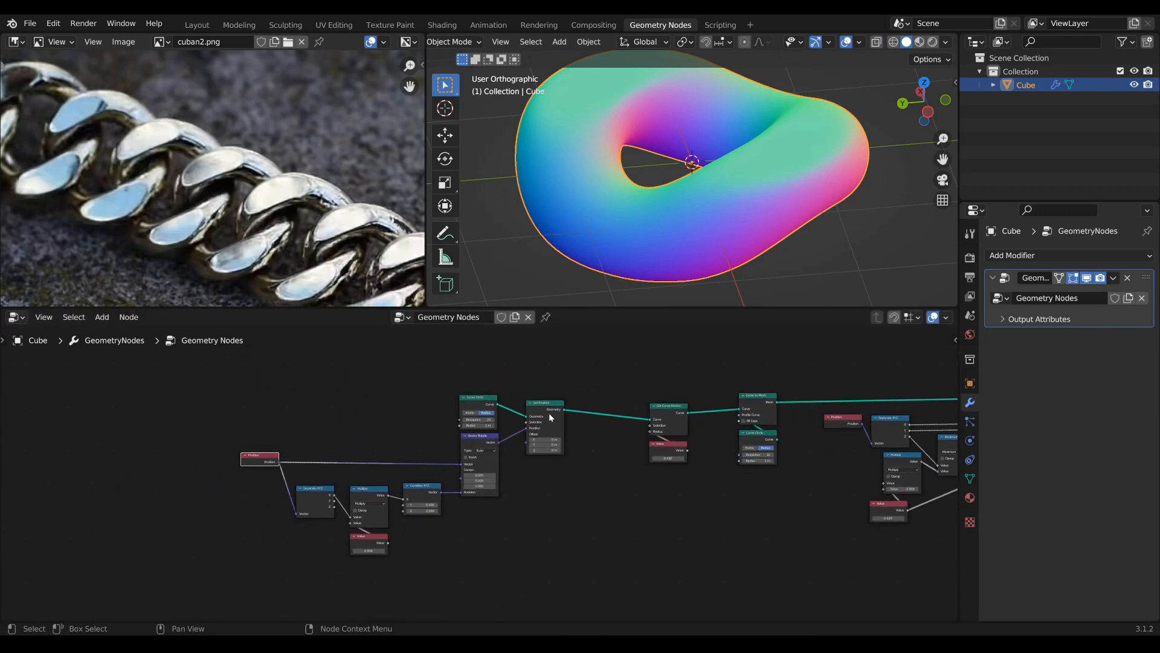
{"action": "left_click_drag", "start_coordinate": [548, 412], "coordinate": [536, 409]}
{"action": "left_click_drag", "start_coordinate": [531, 560], "coordinate": [219, 365]}
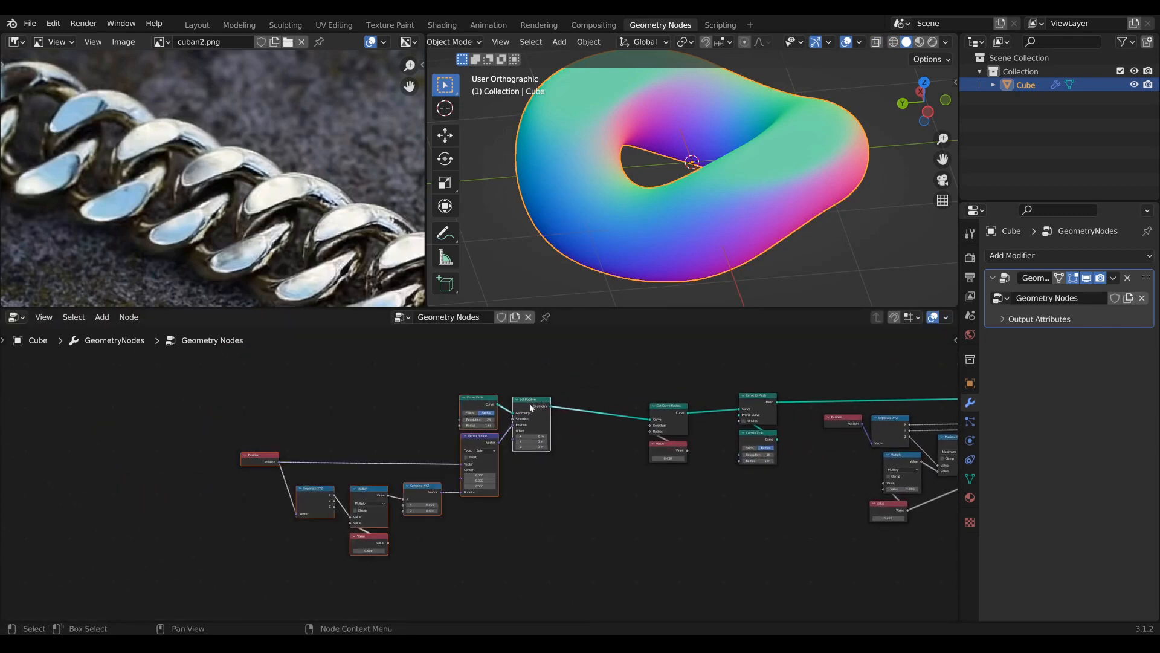
{"action": "left_click_drag", "start_coordinate": [530, 408], "coordinate": [393, 353]}
Arrange Set Curve Radius and Curve to Mesh in descending order, keeping the Value and profile Curve Circle nodes attached beneath them
{"action": "left_click_drag", "start_coordinate": [691, 478], "coordinate": [529, 444]}
{"action": "middle_click_drag", "start_coordinate": [627, 464], "coordinate": [359, 459]}
{"action": "left_click_drag", "start_coordinate": [519, 469], "coordinate": [390, 482]}
{"action": "middle_click_drag", "start_coordinate": [442, 490], "coordinate": [290, 449]}
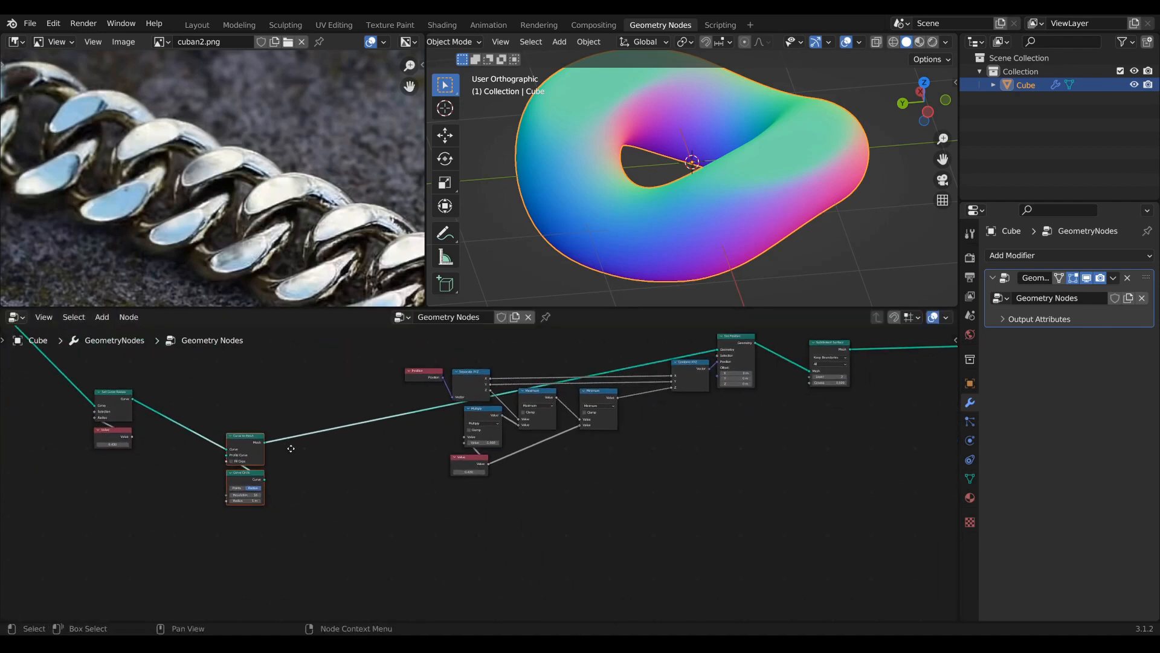
Move the flattening nodes and second Set Position below the main chain, and bring the math nodes horizontally closer to Combine XYZ
{"action": "scroll", "coordinate": [290, 448], "scroll_direction": "down", "scroll_amount": 2}
{"action": "left_click_drag", "start_coordinate": [686, 518], "coordinate": [428, 345]}
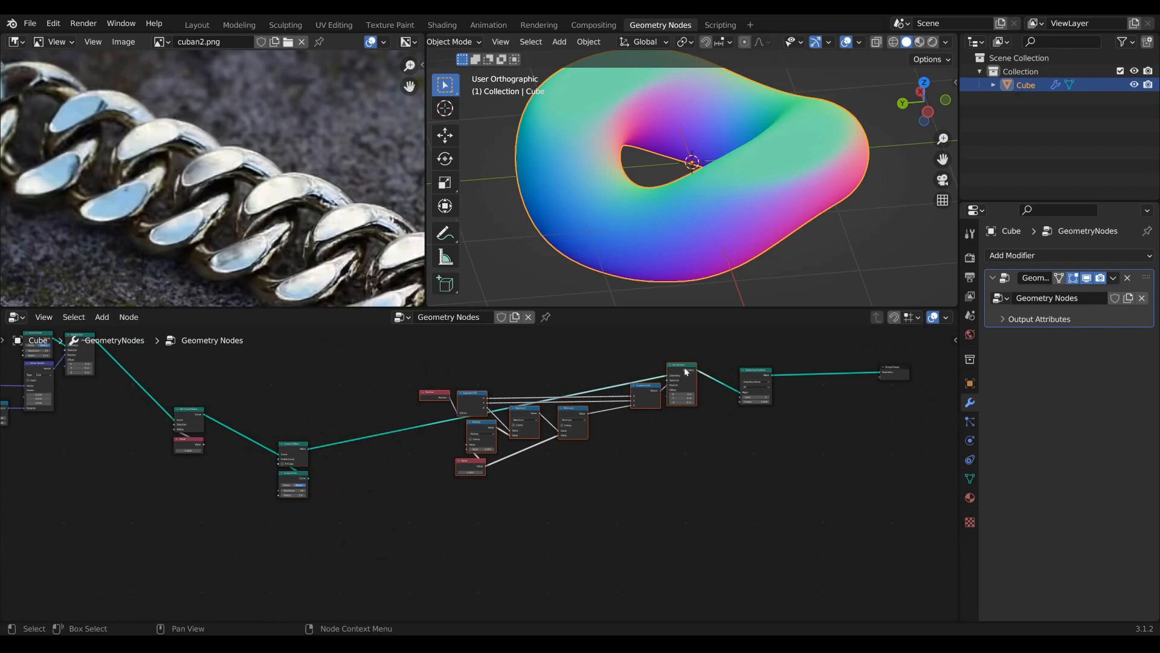
{"action": "left_click_drag", "start_coordinate": [687, 372], "coordinate": [665, 491]}
{"action": "left_click_drag", "start_coordinate": [584, 589], "coordinate": [358, 487]}
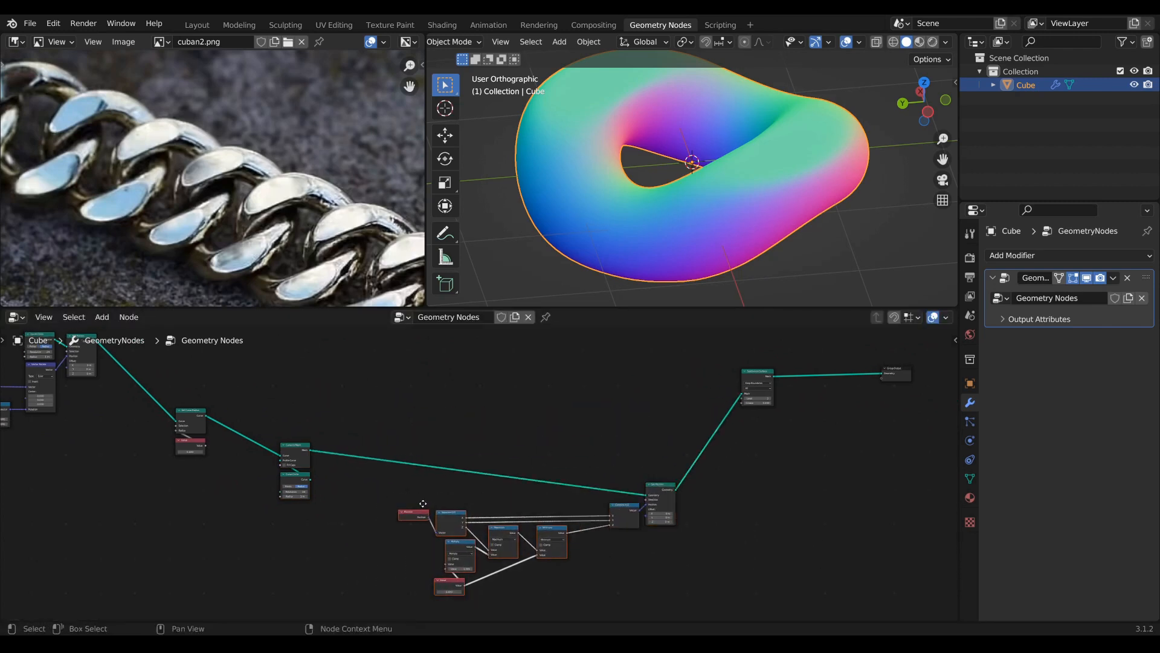
{"action": "middle_click_drag", "start_coordinate": [423, 504], "coordinate": [436, 502]}
{"action": "key", "text": "g"}
{"action": "key", "text": "x"}
{"action": "left_click", "coordinate": [465, 500]}
Shift the complete flattening group with its Set Position slightly lower and closer to Curve to Mesh
{"action": "middle_click_drag", "start_coordinate": [679, 596], "coordinate": [738, 531]}
{"action": "left_click_drag", "start_coordinate": [765, 562], "coordinate": [506, 372]}
{"action": "left_click_drag", "start_coordinate": [727, 420], "coordinate": [634, 467]}
Lower the Subdivision Surface node toward the second Set Position and move Group Output farther away to leave room between them
{"action": "middle_click_drag", "start_coordinate": [862, 333], "coordinate": [630, 422]}
{"action": "scroll", "coordinate": [629, 422], "scroll_direction": "down", "scroll_amount": 1}
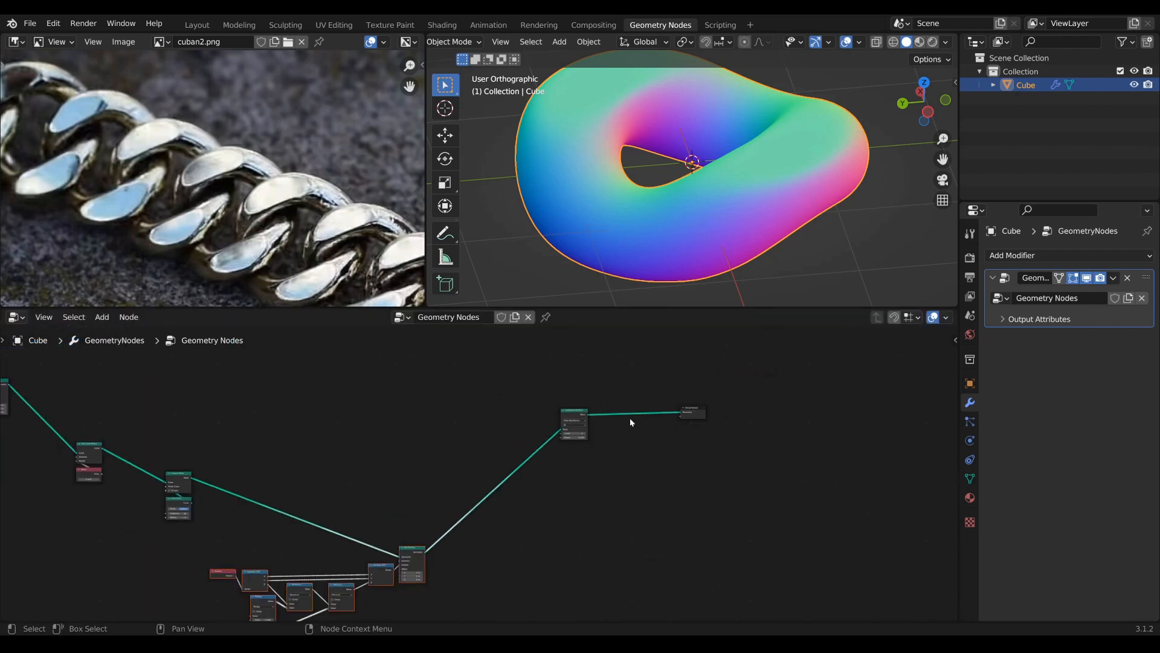
{"action": "left_click_drag", "start_coordinate": [577, 414], "coordinate": [535, 481]}
{"action": "middle_click_drag", "start_coordinate": [683, 419], "coordinate": [618, 394]}
{"action": "left_click_drag", "start_coordinate": [618, 394], "coordinate": [747, 407]}
Enlarge the 3D viewport against the node editor and nudge the Subdivision Surface node farther from Group Output
{"action": "scroll", "coordinate": [750, 186], "scroll_direction": "down", "scroll_amount": 7}
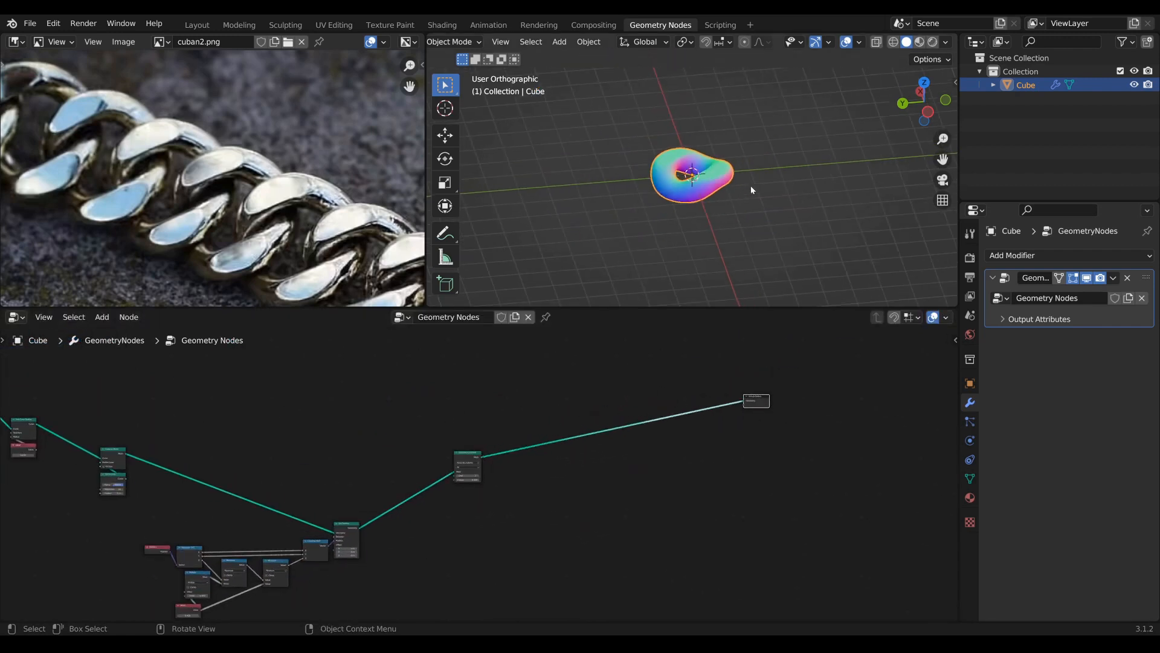
{"action": "middle_click_drag", "start_coordinate": [750, 186], "coordinate": [698, 290]}
{"action": "left_click_drag", "start_coordinate": [701, 308], "coordinate": [696, 371]}
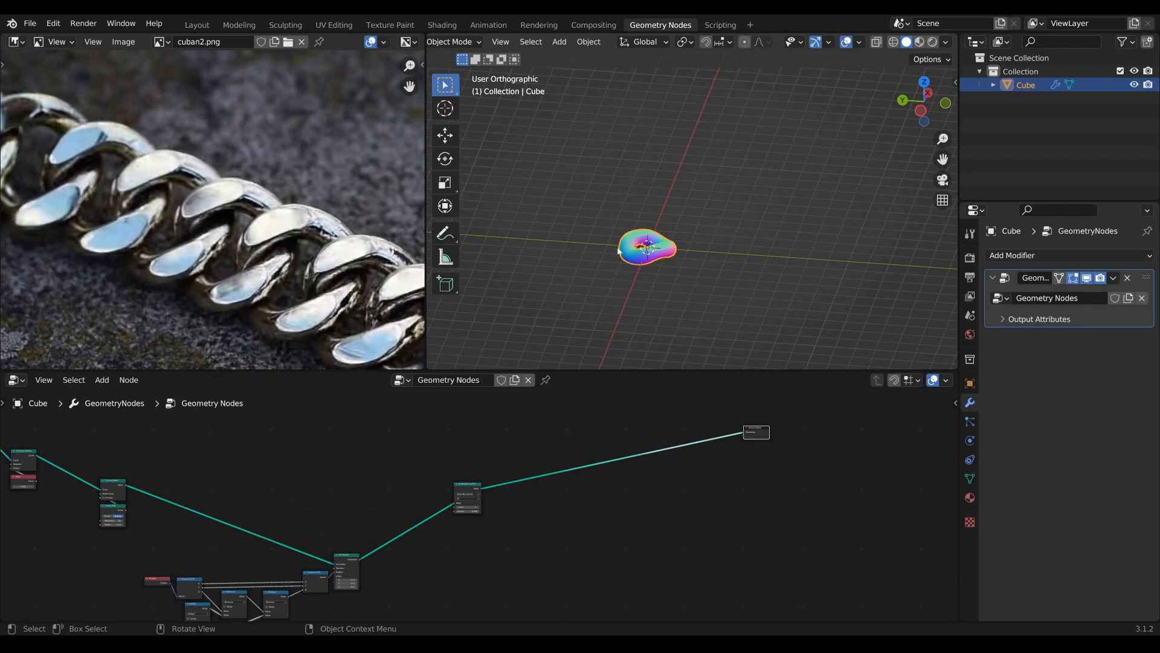
{"action": "middle_click_drag", "start_coordinate": [618, 251], "coordinate": [725, 293]}
{"action": "scroll", "coordinate": [693, 417], "scroll_direction": "up", "scroll_amount": 1}
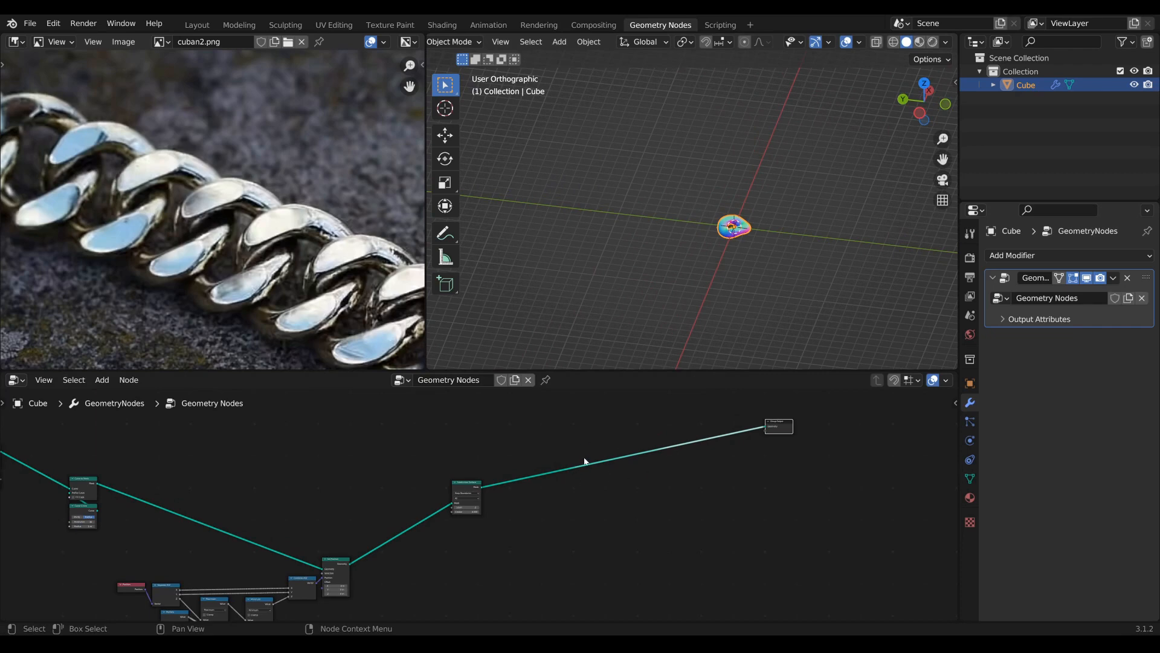
{"action": "middle_click_drag", "start_coordinate": [647, 519], "coordinate": [618, 485]}
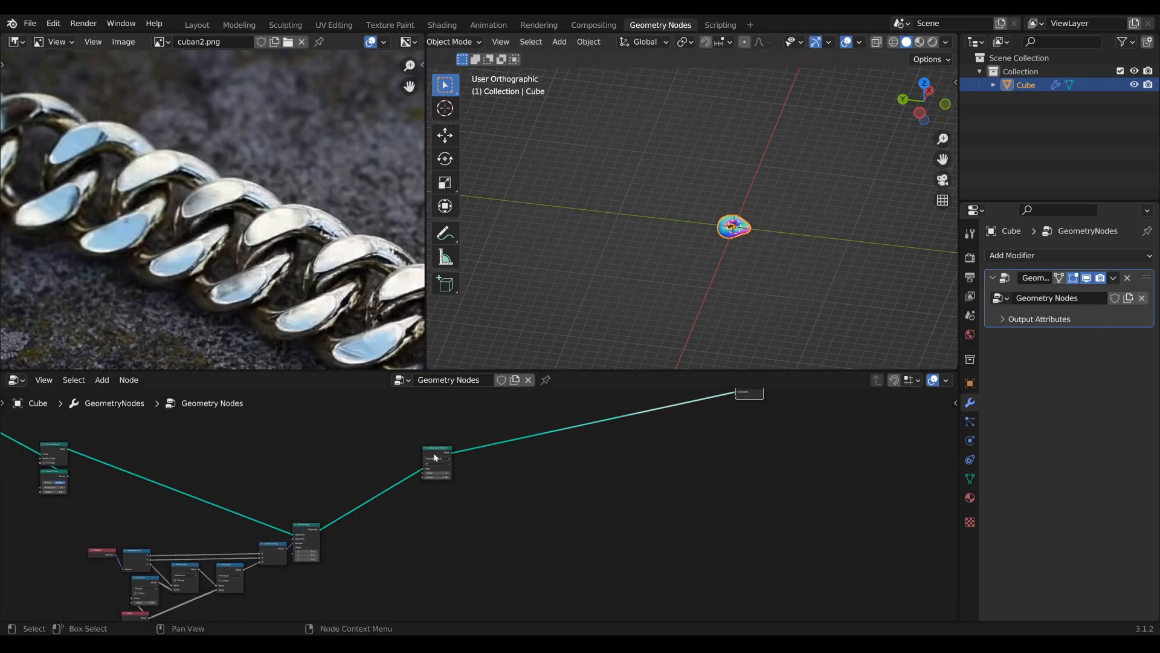
{"action": "left_click_drag", "start_coordinate": [435, 457], "coordinate": [420, 451]}
Add a Bezier circle curve to the scene at the link's location
{"action": "scroll", "coordinate": [773, 226], "scroll_direction": "down", "scroll_amount": 1}
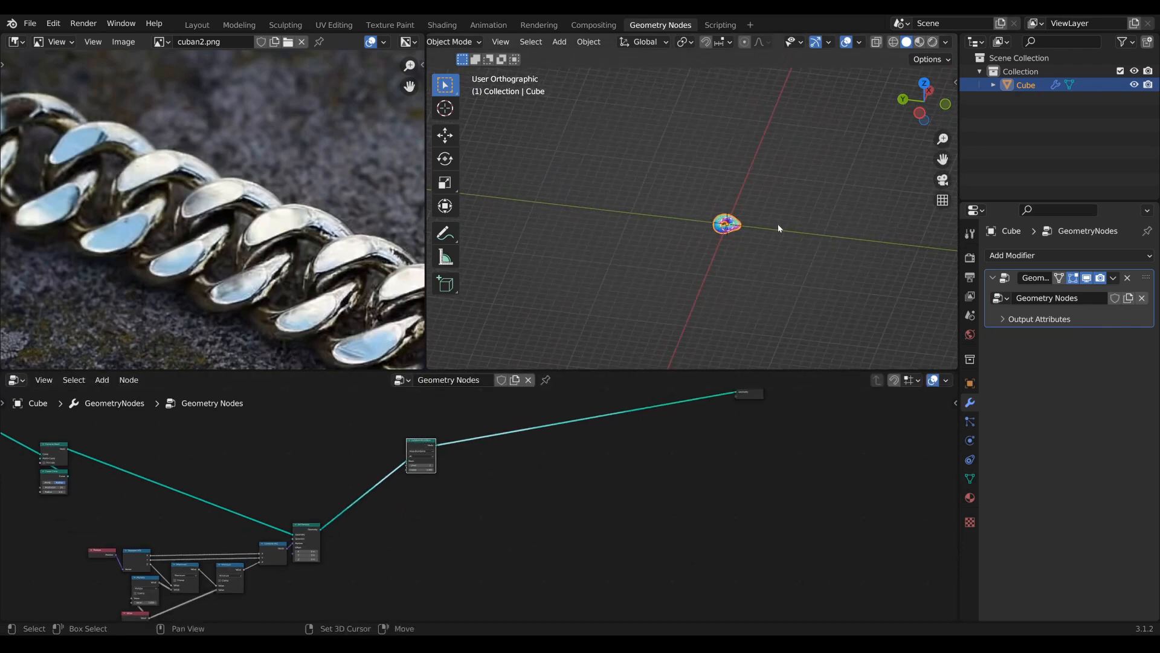
{"action": "scroll", "coordinate": [683, 240], "scroll_direction": "up", "scroll_amount": 2}
{"action": "middle_click_drag", "start_coordinate": [777, 224], "coordinate": [721, 295], "text": "shift"}
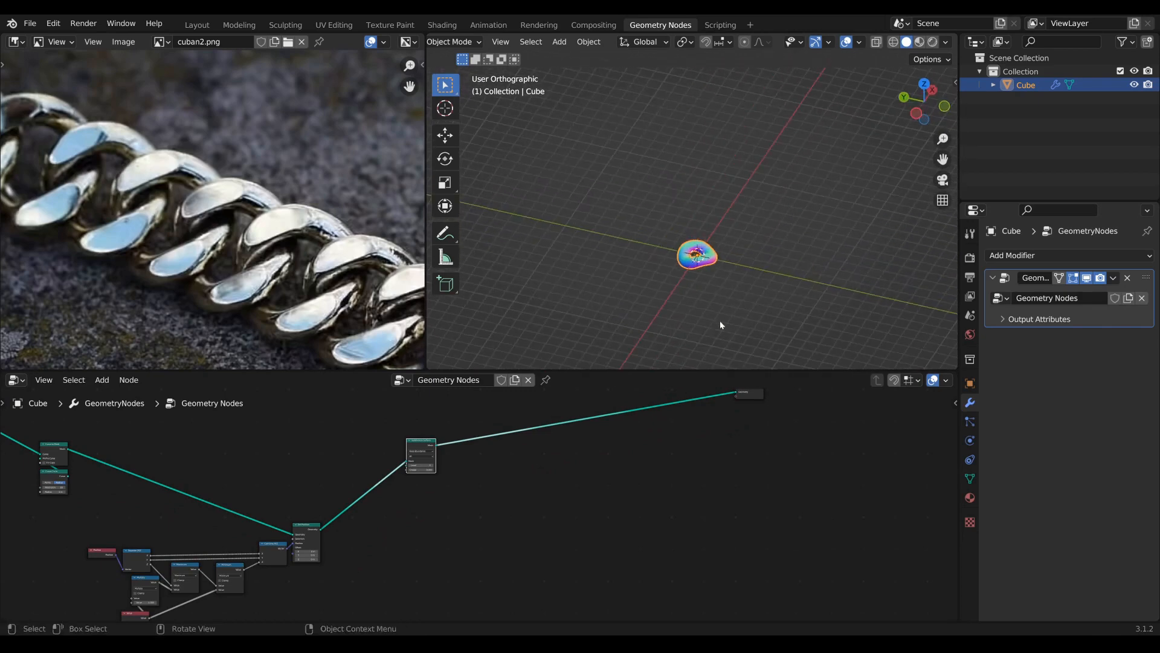
{"action": "middle_click_drag", "start_coordinate": [703, 217], "coordinate": [764, 232]}
{"action": "key", "text": "shift+a"}
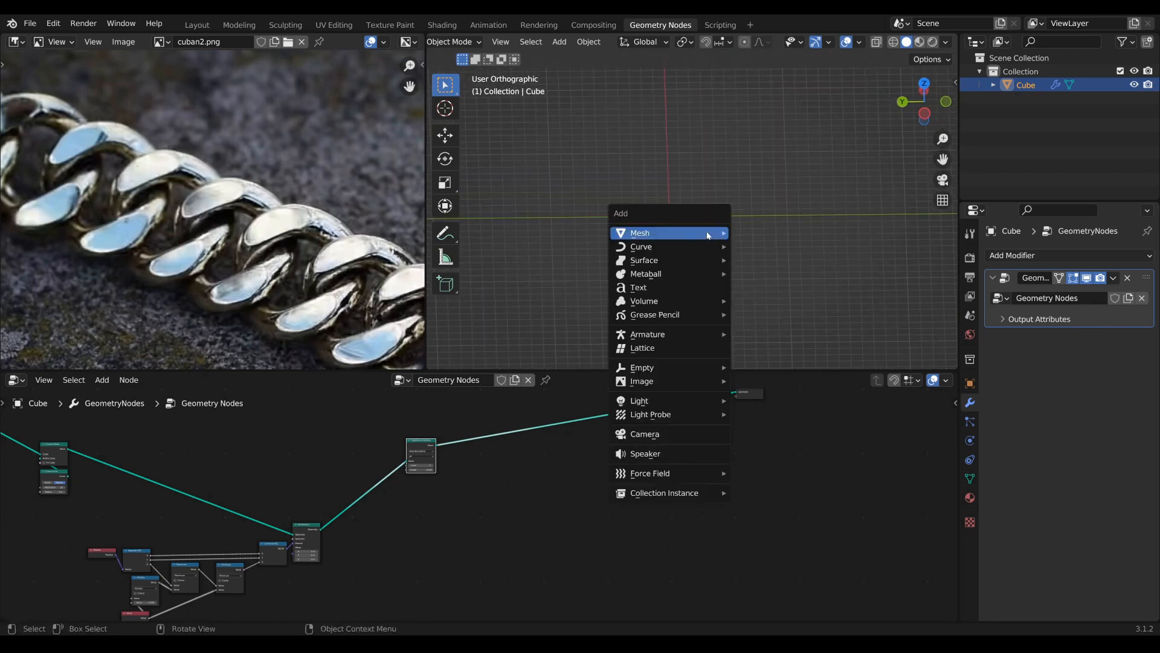
{"action": "mouse_move", "coordinate": [688, 246]}
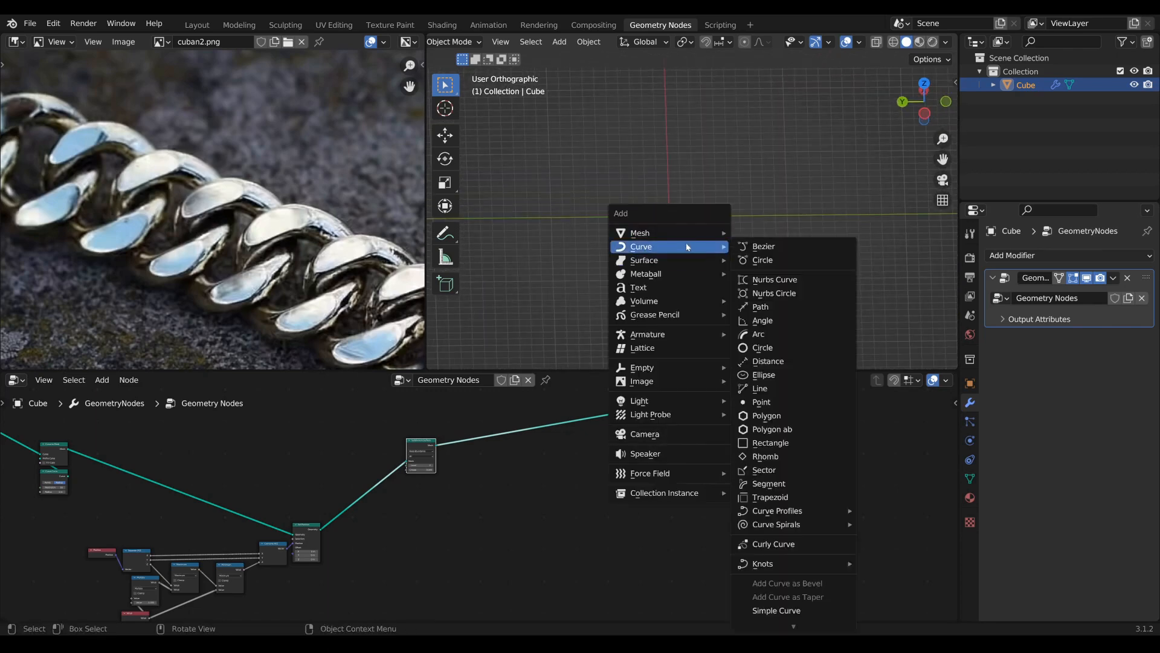
{"action": "left_click", "coordinate": [760, 260]}
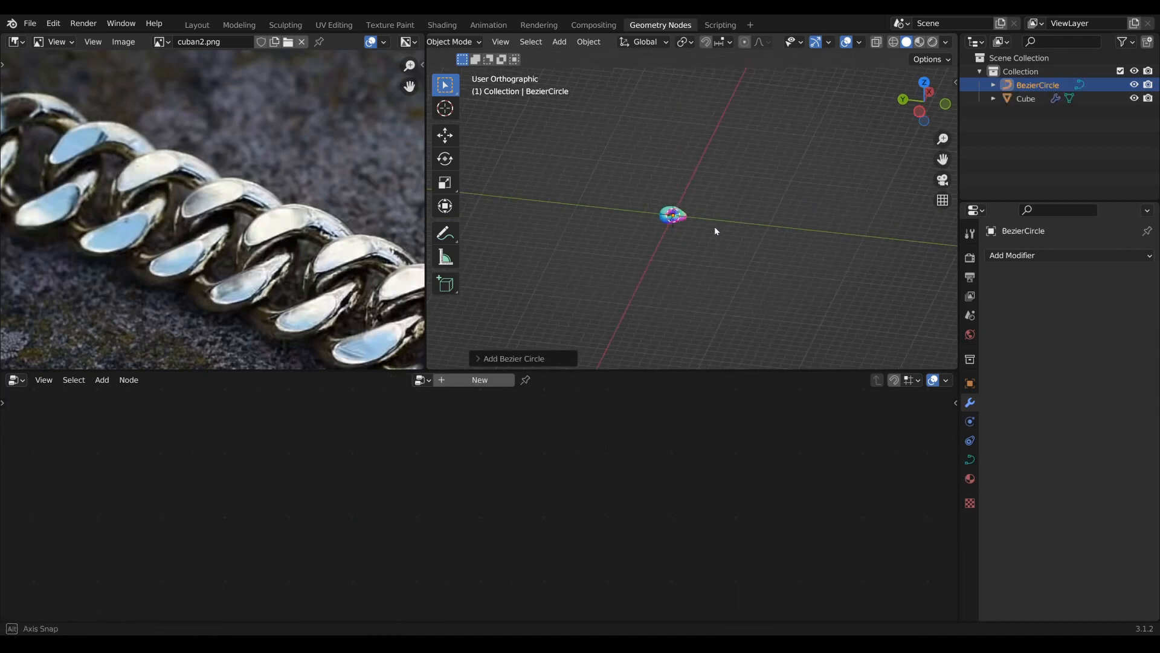
Scale up all of the Bezier circle's control points in Edit Mode so the curve surrounds the link with wide clearance
{"action": "middle_click_drag", "start_coordinate": [714, 226], "coordinate": [746, 282]}
{"action": "key", "text": "Tab"}
{"action": "scroll", "coordinate": [705, 241], "scroll_direction": "up", "scroll_amount": 3}
{"action": "key", "text": "s"}
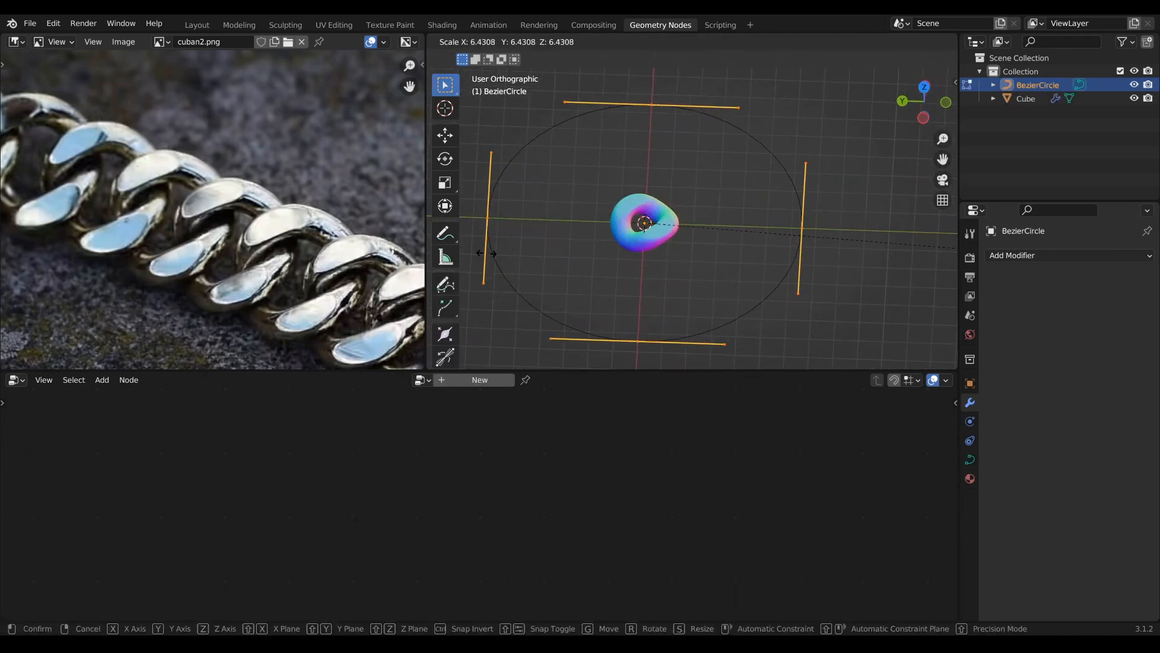
{"action": "left_click", "coordinate": [546, 247]}
{"action": "scroll", "coordinate": [645, 238], "scroll_direction": "down", "scroll_amount": 6}
{"action": "key", "text": "Tab"}
{"action": "key", "text": "Tab"}
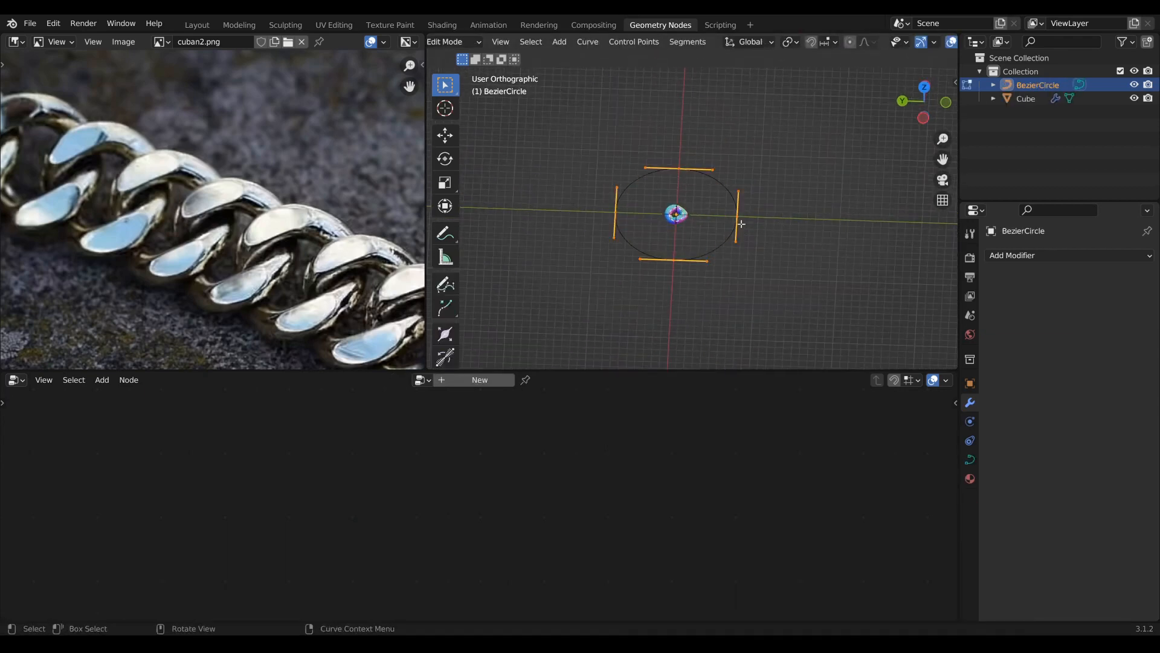
Select the circle's two opposite control points on the Y axis and scale them inward to narrow the curve
{"action": "left_click", "coordinate": [737, 216]}
{"action": "middle_click_drag", "start_coordinate": [779, 225], "coordinate": [613, 245]}
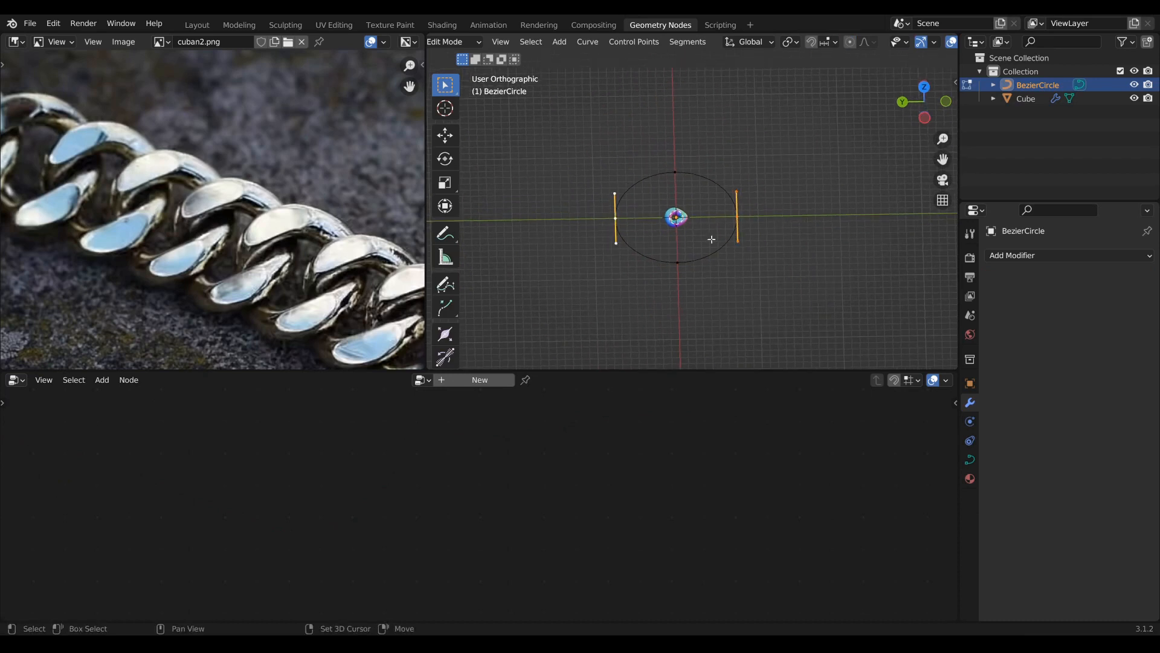
{"action": "middle_click_drag", "start_coordinate": [712, 239], "coordinate": [762, 217]}
{"action": "key", "text": "s"}
{"action": "left_click", "coordinate": [768, 274]}
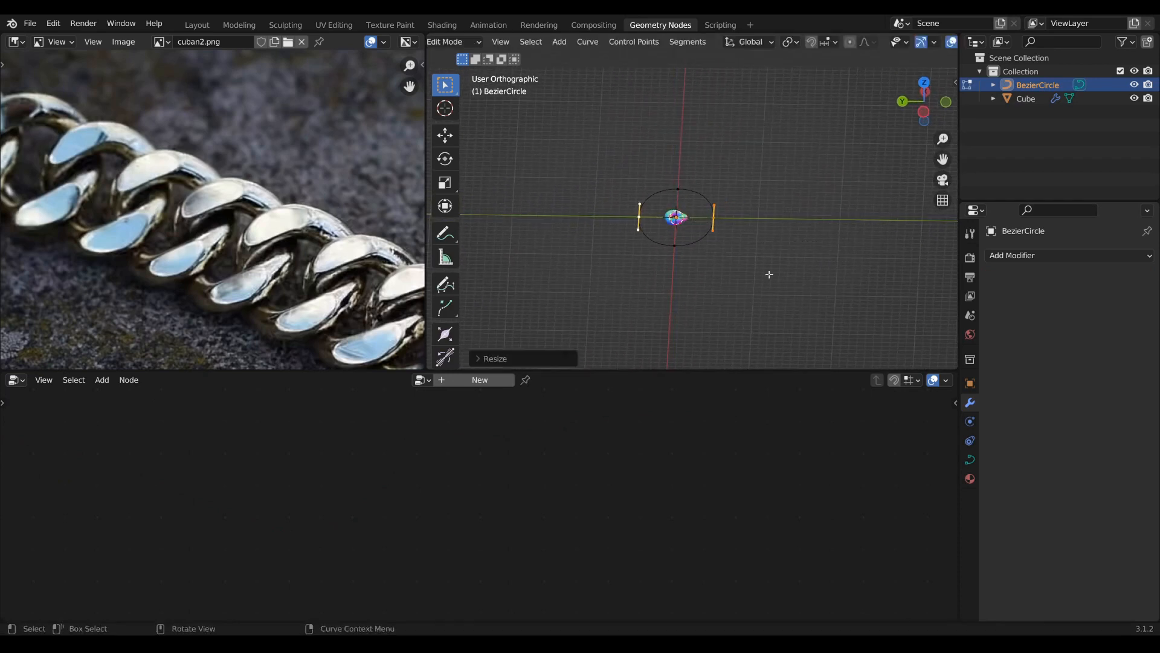
Move the curve's control point on the negative X side along Z
{"action": "middle_click_drag", "start_coordinate": [768, 274], "coordinate": [649, 295]}
{"action": "key", "text": "g"}
{"action": "key", "text": "z"}
{"action": "left_click", "coordinate": [619, 253]}
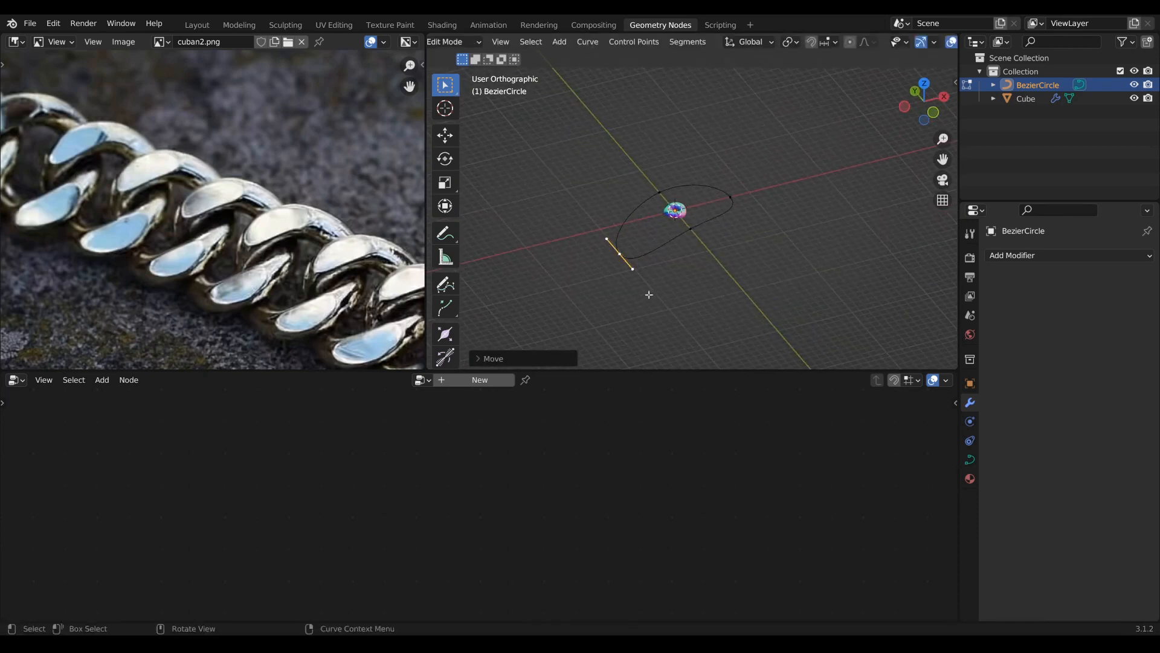
Move the curve's control points freehand to form an irregular loop, and return to Object Mode
{"action": "middle_click_drag", "start_coordinate": [661, 254], "coordinate": [629, 254]}
{"action": "key", "text": "g"}
{"action": "middle_click_drag", "start_coordinate": [630, 255], "coordinate": [643, 255]}
{"action": "left_click", "coordinate": [644, 255]}
{"action": "left_click", "coordinate": [734, 220]}
{"action": "key", "text": "g"}
{"action": "middle_click_drag", "start_coordinate": [735, 219], "coordinate": [675, 120]}
{"action": "left_click", "coordinate": [727, 219]}
{"action": "key", "text": "Tab"}
Select the link object and enlarge the node editor around the Subdivision Surface and Group Output nodes
{"action": "left_click", "coordinate": [667, 120]}
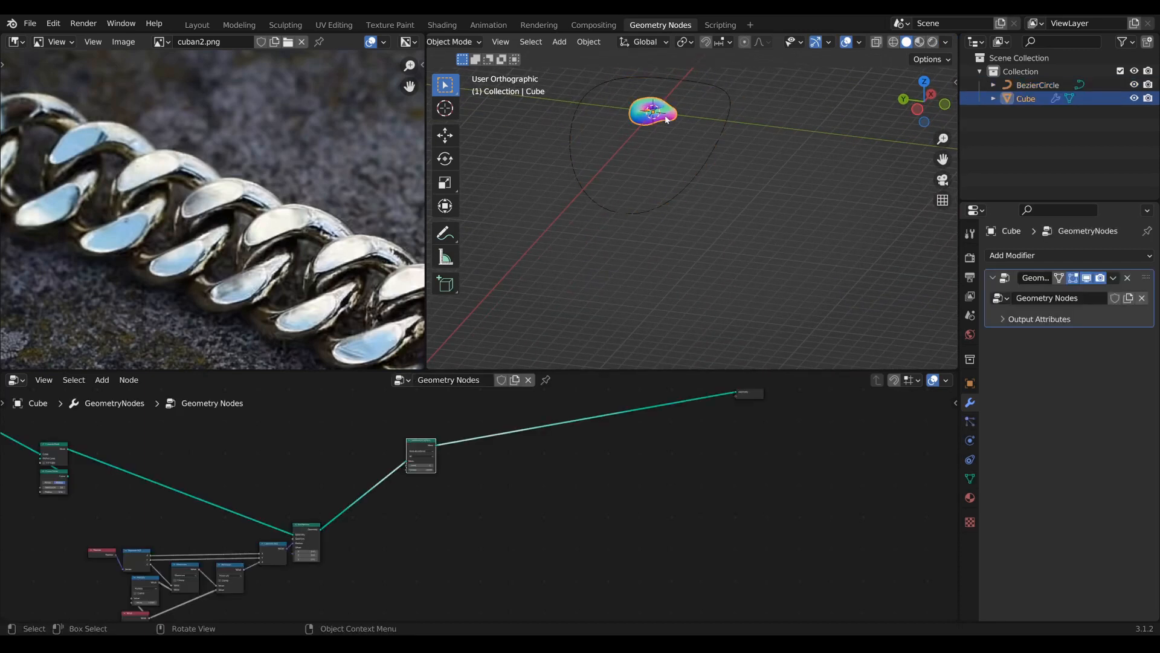
{"action": "left_click_drag", "start_coordinate": [683, 372], "coordinate": [695, 289]}
{"action": "middle_click_drag", "start_coordinate": [592, 139], "coordinate": [643, 227], "text": "shift"}
{"action": "scroll", "coordinate": [643, 228], "scroll_direction": "up", "scroll_amount": 1}
{"action": "middle_click_drag", "start_coordinate": [516, 333], "coordinate": [521, 412]}
{"action": "scroll", "coordinate": [519, 411], "scroll_direction": "up", "scroll_amount": 4}
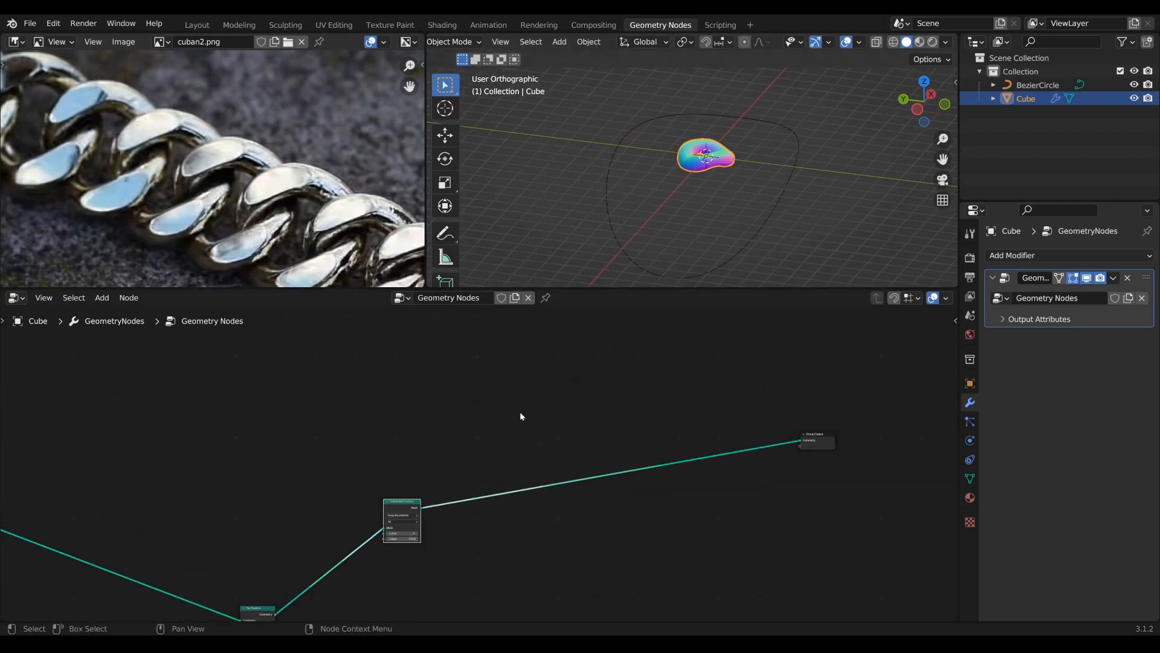
Add an Object Info node above Subdivision Surface and set its object to BezierCircle
{"action": "key", "text": "Tab"}
{"action": "type", "text": "ob"}
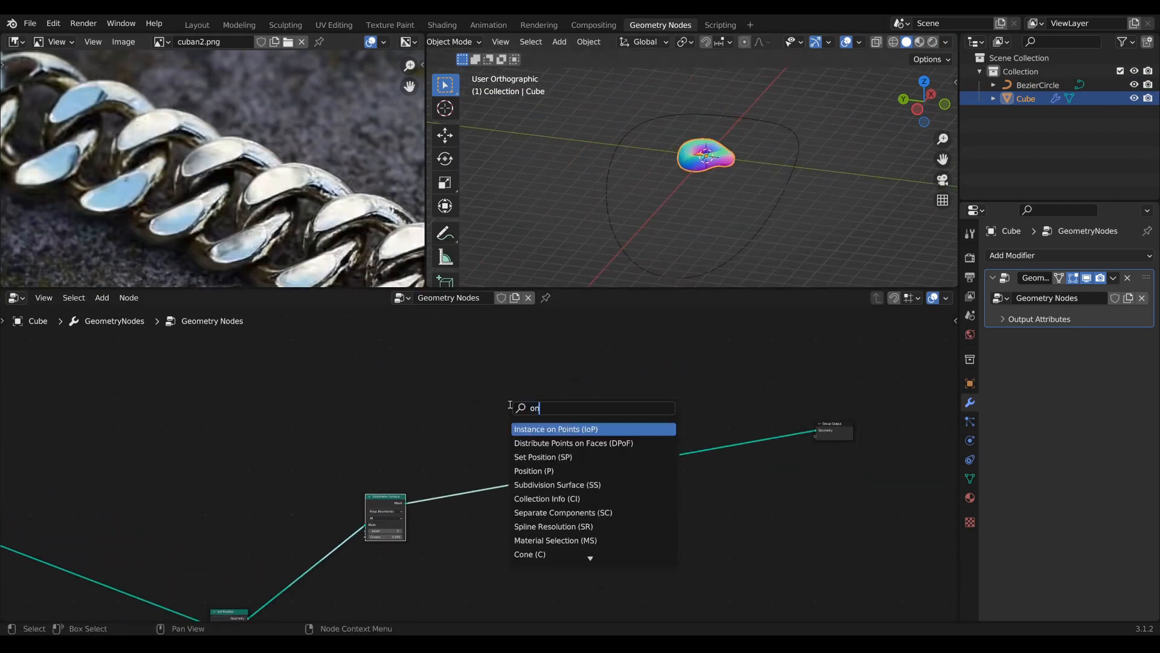
{"action": "key", "text": "Return"}
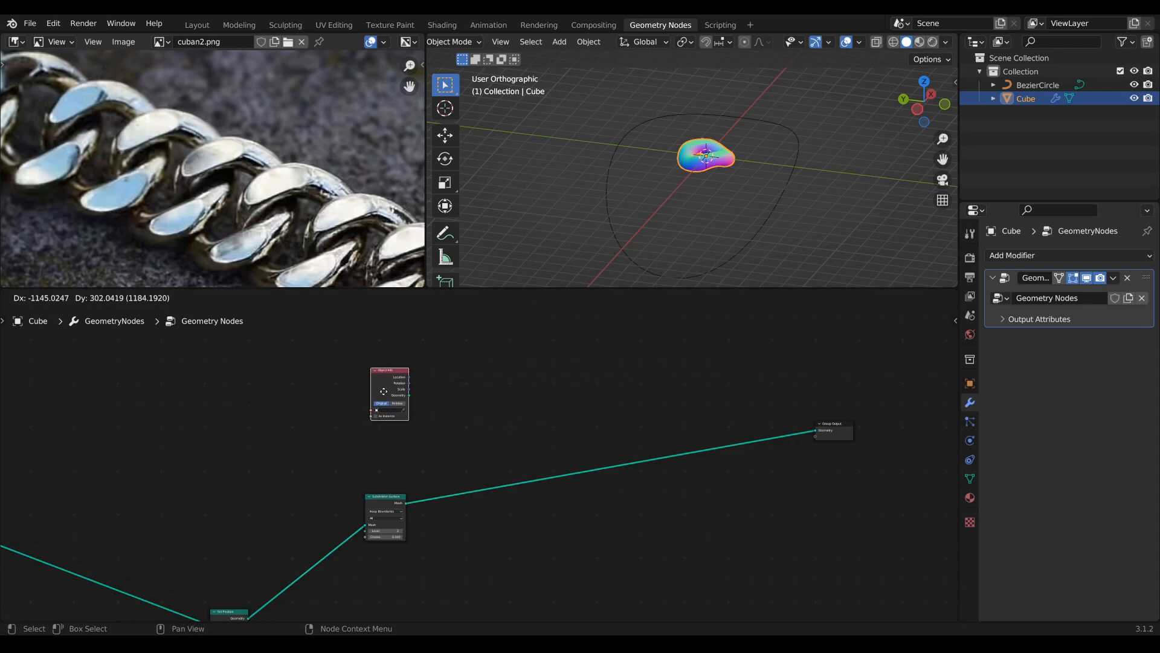
{"action": "left_click", "coordinate": [384, 390]}
{"action": "scroll", "coordinate": [383, 390], "scroll_direction": "up", "scroll_amount": 3}
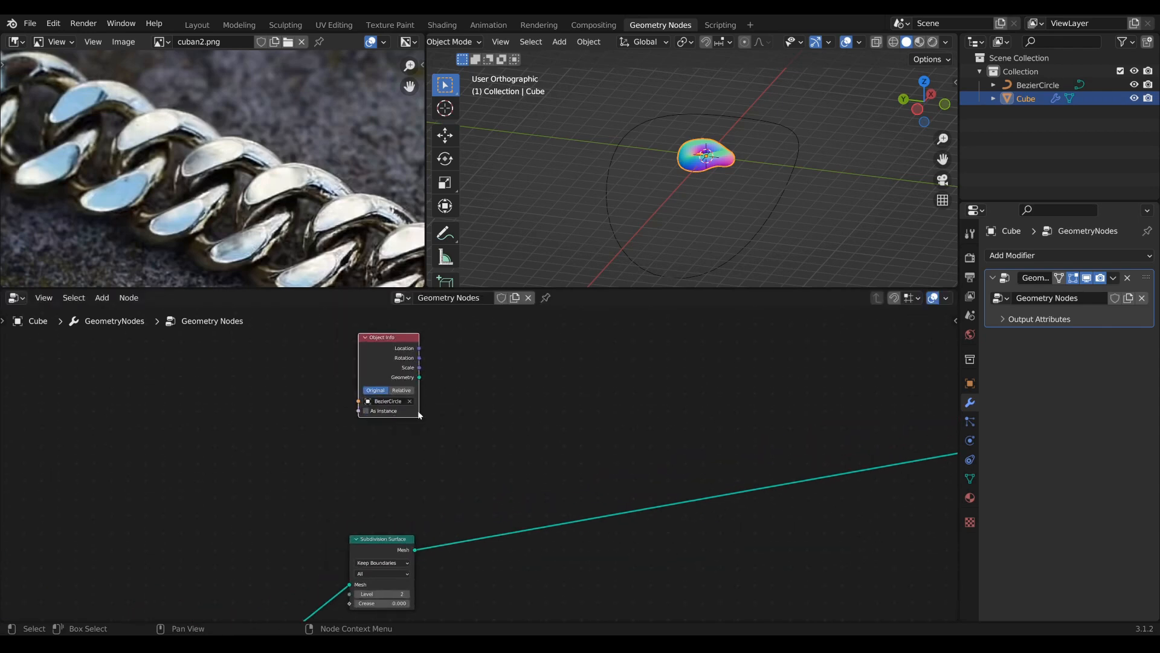
{"action": "scroll", "coordinate": [418, 411], "scroll_direction": "down", "scroll_amount": 4}
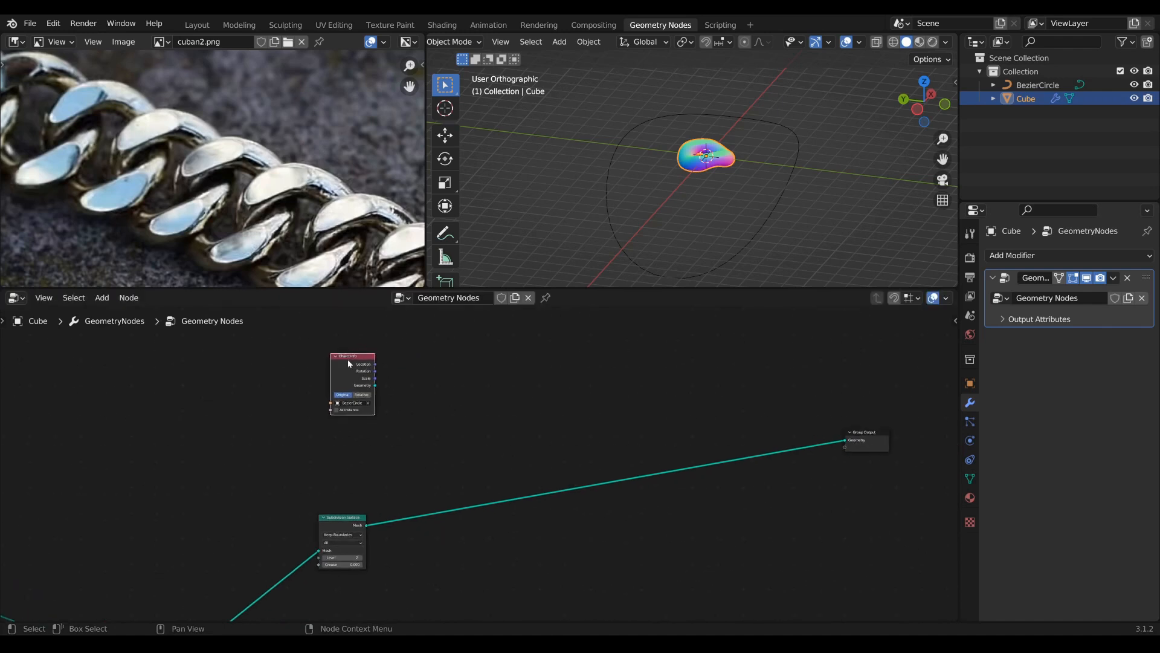
Add an Instance on Points node beside Object Info and feed the Object Info geometry into its Points input
{"action": "middle_click_drag", "start_coordinate": [504, 409], "coordinate": [655, 435]}
{"action": "scroll", "coordinate": [655, 435], "scroll_direction": "up", "scroll_amount": 1}
{"action": "key", "text": "Tab"}
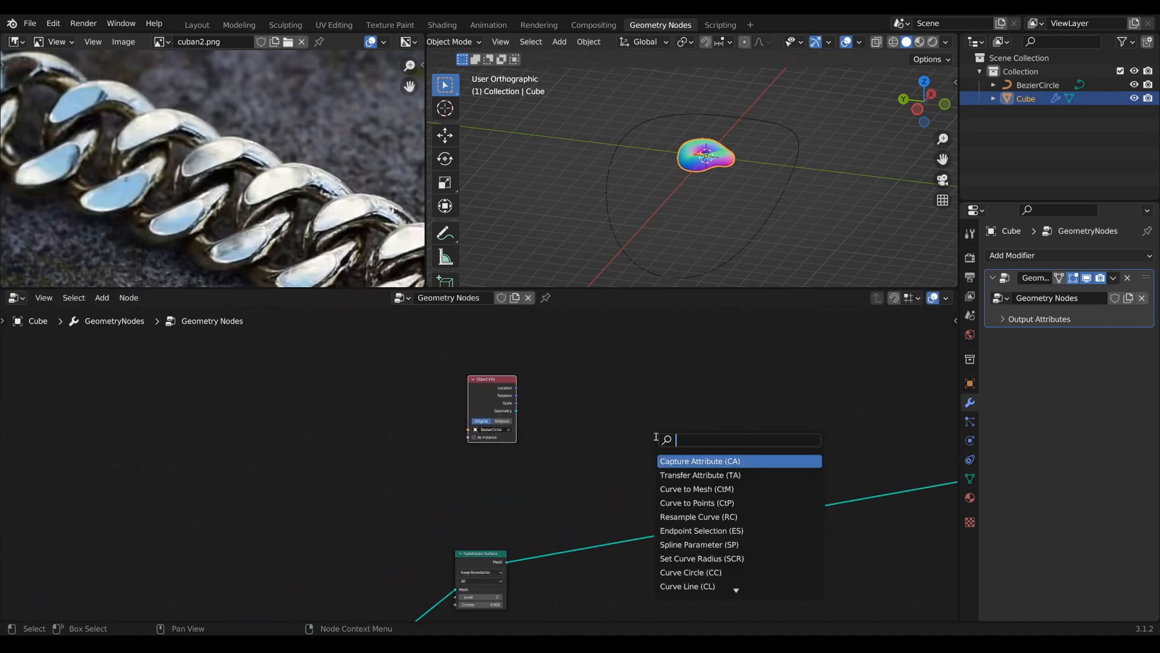
{"action": "type", "text": "iop"}
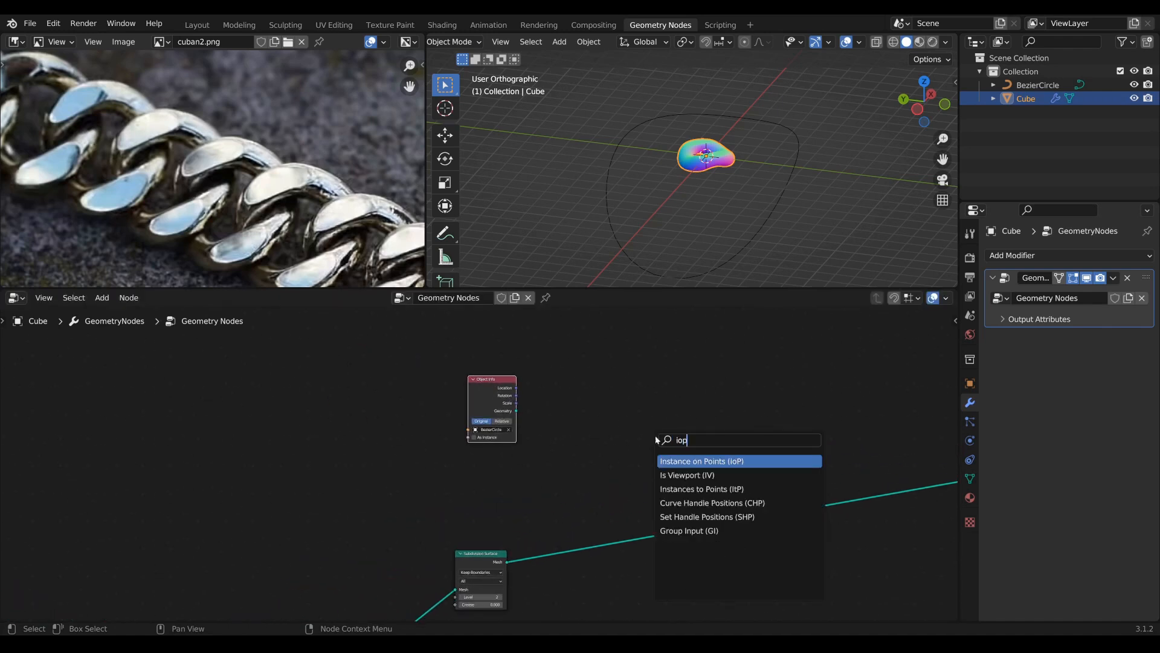
{"action": "key", "text": "Return"}
{"action": "left_click", "coordinate": [672, 363]}
{"action": "left_click_drag", "start_coordinate": [514, 388], "coordinate": [769, 367]}
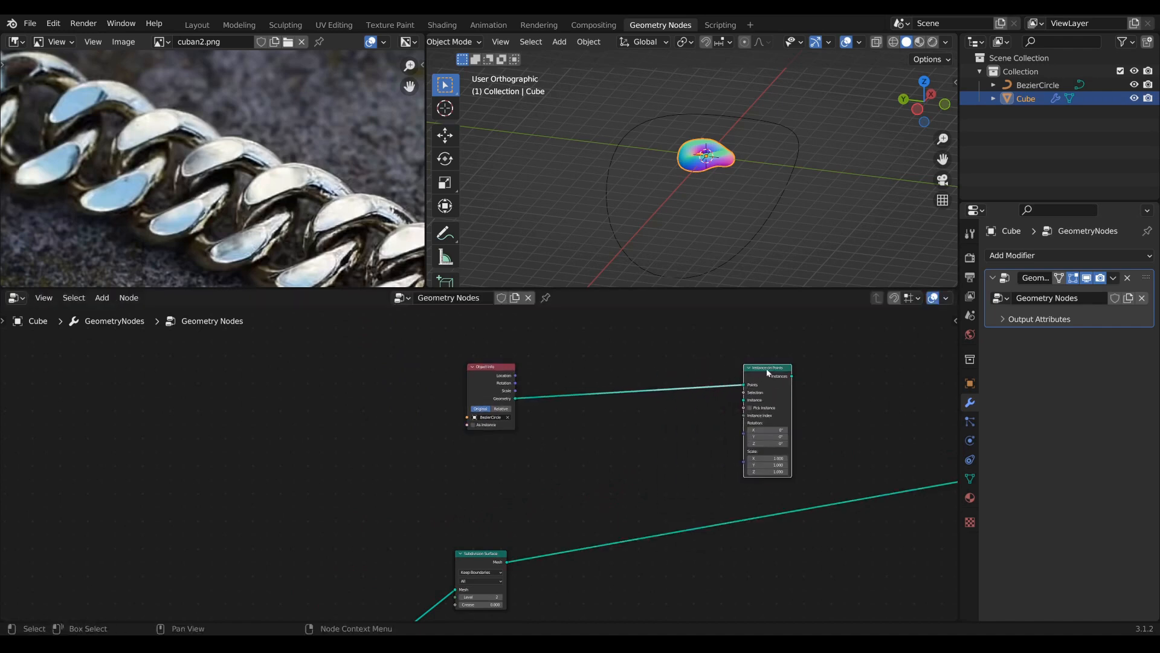
Connect the Subdivision Surface mesh to the Instance input of Instance on Points and output its Instances to Group Output
{"action": "middle_click_drag", "start_coordinate": [472, 578], "coordinate": [464, 526]}
{"action": "left_click_drag", "start_coordinate": [500, 511], "coordinate": [737, 348]}
{"action": "middle_click_drag", "start_coordinate": [743, 353], "coordinate": [629, 370]}
{"action": "left_click", "coordinate": [628, 369], "text": "ctrl+shift"}
{"action": "middle_click_drag", "start_coordinate": [779, 161], "coordinate": [646, 142]}
{"action": "middle_click_drag", "start_coordinate": [636, 219], "coordinate": [649, 192]}
{"action": "middle_click_drag", "start_coordinate": [485, 442], "coordinate": [554, 428]}
{"action": "scroll", "coordinate": [554, 428], "scroll_direction": "up", "scroll_amount": 1}
{"action": "left_click_drag", "start_coordinate": [377, 365], "coordinate": [376, 356]}
{"action": "middle_click_drag", "start_coordinate": [681, 239], "coordinate": [686, 230]}
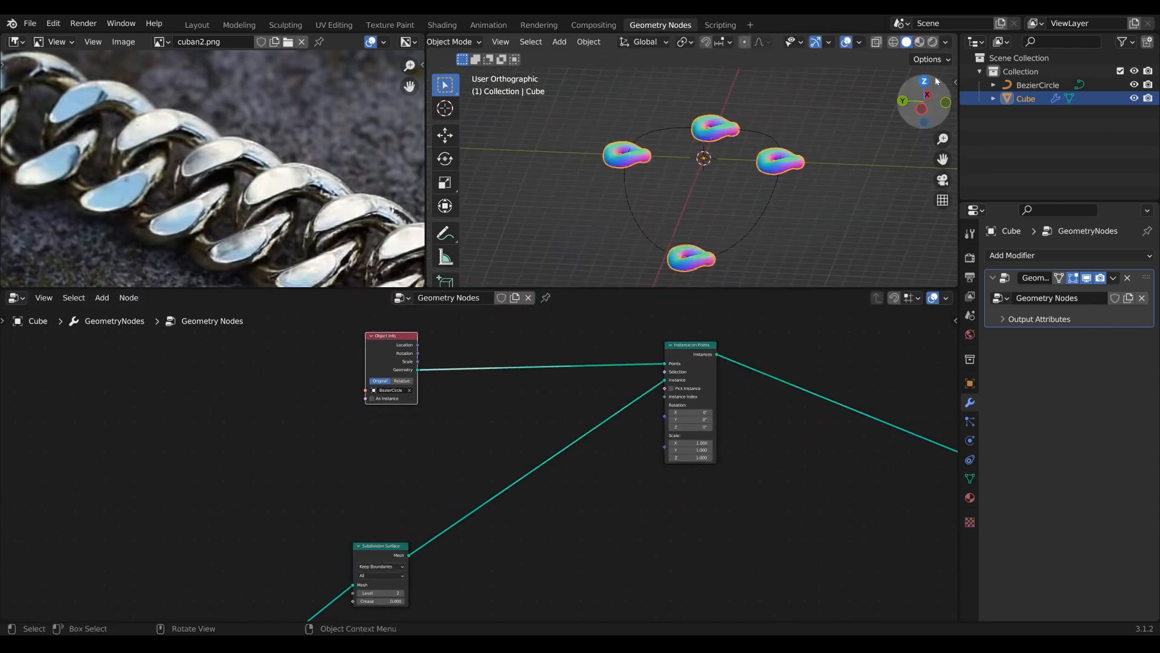
Inspect the BezierCircle's control points against the placed links in Edit Mode, return to Object Mode and reselect the link object
{"action": "left_click", "coordinate": [1038, 85]}
{"action": "key", "text": "Tab"}
{"action": "left_click", "coordinate": [780, 162]}
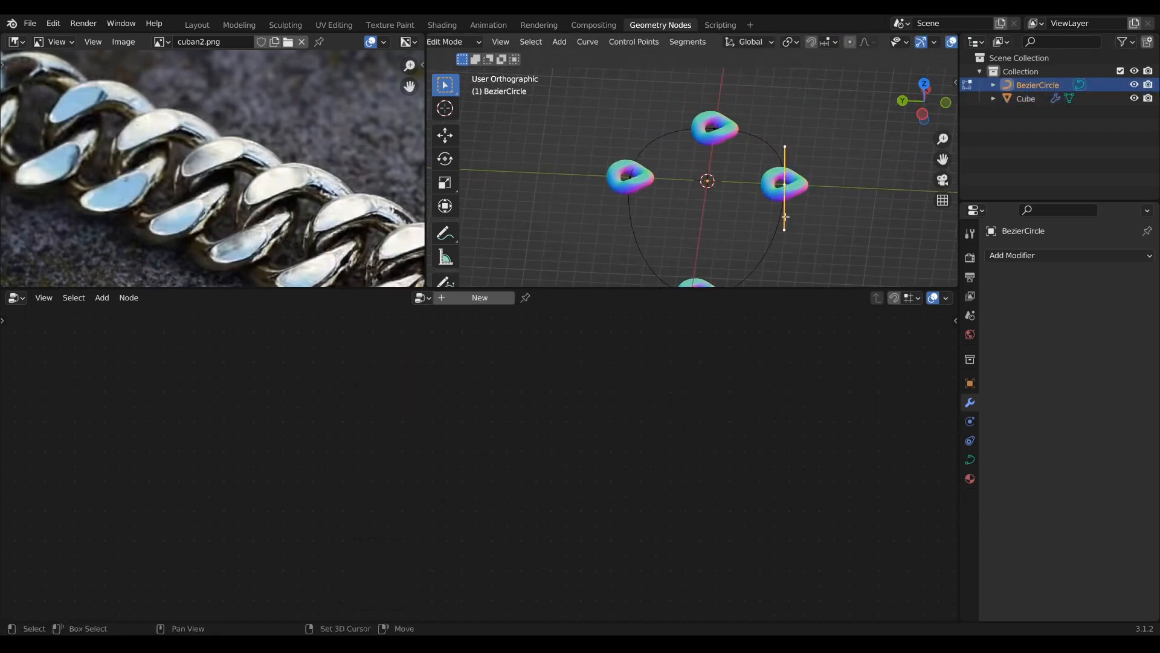
{"action": "middle_click_drag", "start_coordinate": [781, 176], "coordinate": [629, 200]}
{"action": "key", "text": "Tab"}
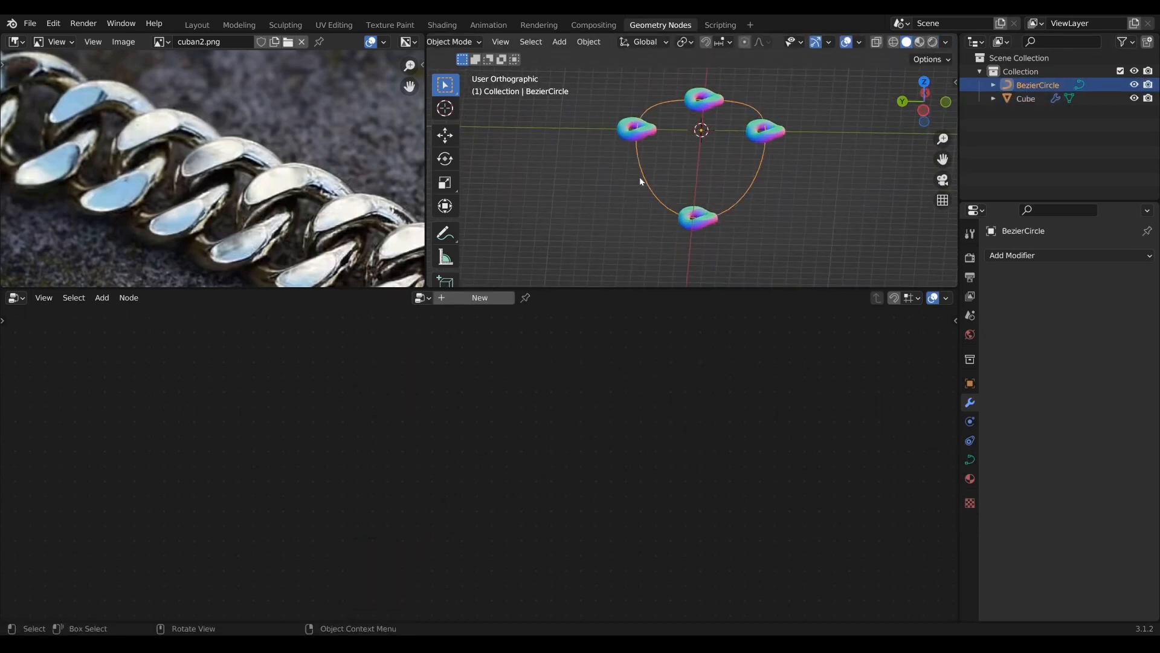
{"action": "left_click", "coordinate": [695, 224]}
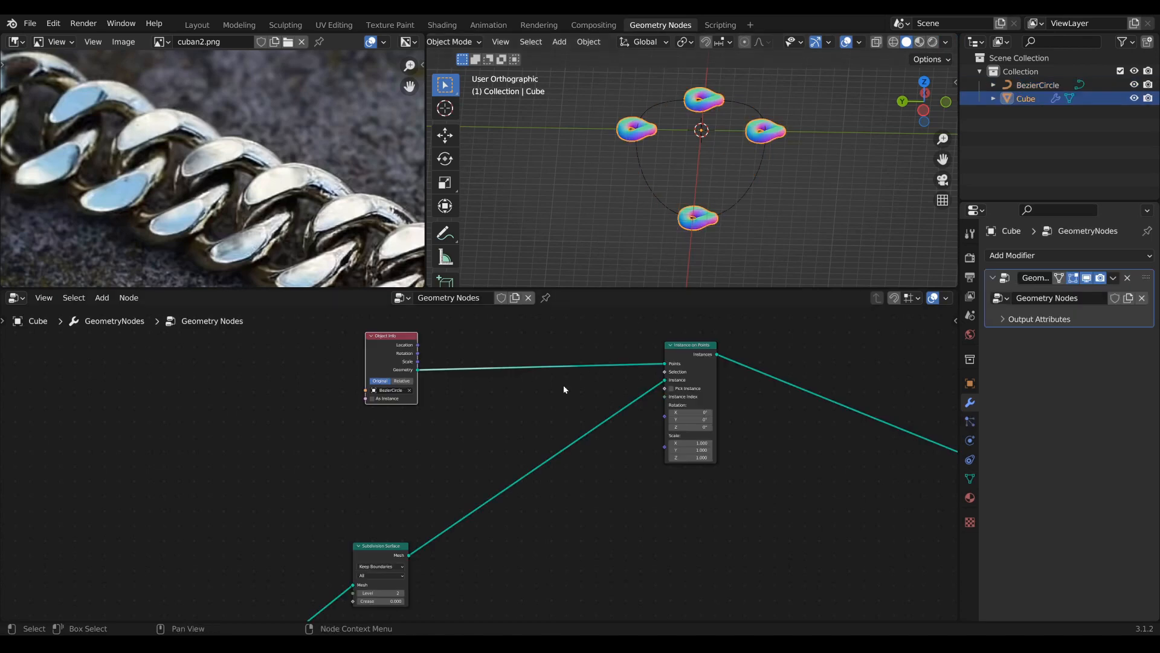
Make room beside Instance on Points and insert a Curve to Points node on the link coming from Object Info
{"action": "scroll", "coordinate": [565, 388], "scroll_direction": "down", "scroll_amount": 1}
{"action": "scroll", "coordinate": [578, 400], "scroll_direction": "down", "scroll_amount": 1}
{"action": "middle_click_drag", "start_coordinate": [578, 400], "coordinate": [630, 422]}
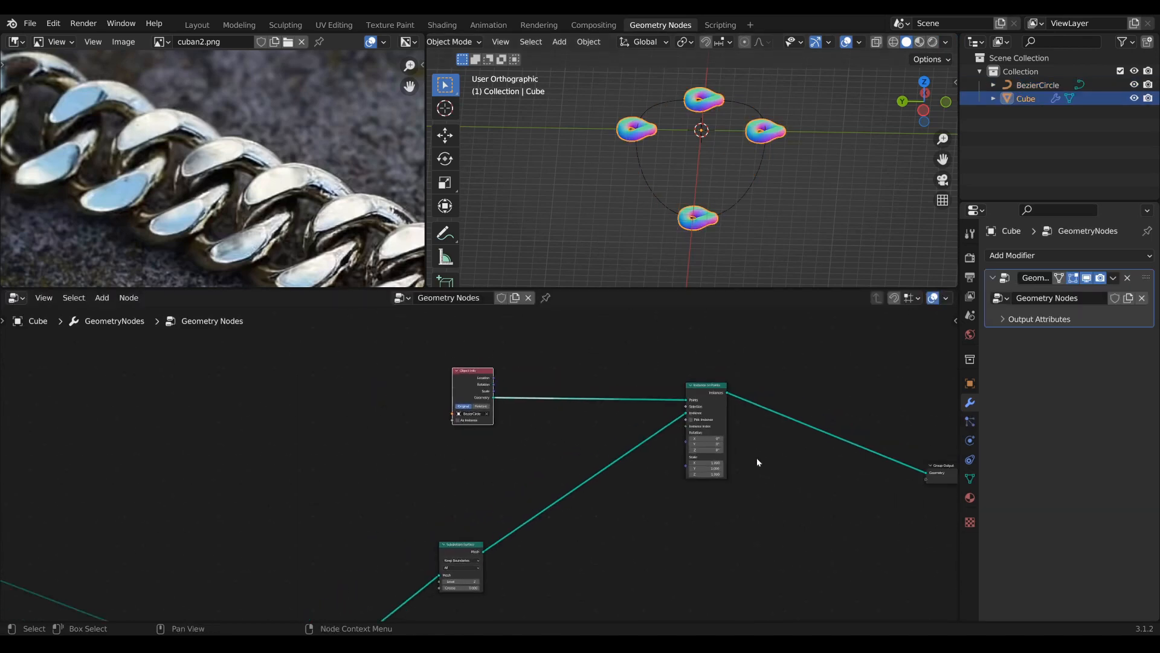
{"action": "middle_click_drag", "start_coordinate": [757, 458], "coordinate": [588, 424]}
{"action": "left_click_drag", "start_coordinate": [549, 356], "coordinate": [660, 368]}
{"action": "middle_click_drag", "start_coordinate": [543, 388], "coordinate": [506, 384]}
{"action": "scroll", "coordinate": [507, 384], "scroll_direction": "up", "scroll_amount": 4}
{"action": "middle_click_drag", "start_coordinate": [532, 423], "coordinate": [655, 442]}
{"action": "scroll", "coordinate": [660, 438], "scroll_direction": "up", "scroll_amount": 1}
{"action": "key", "text": "shift+a"}
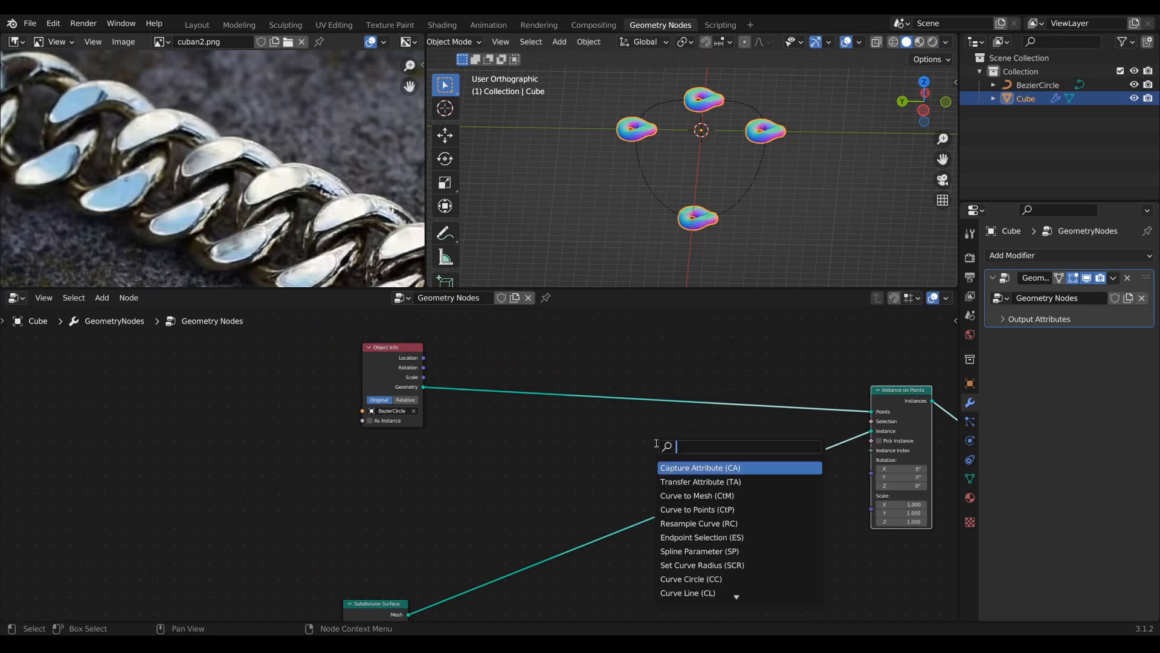
{"action": "type", "text": "ct"}
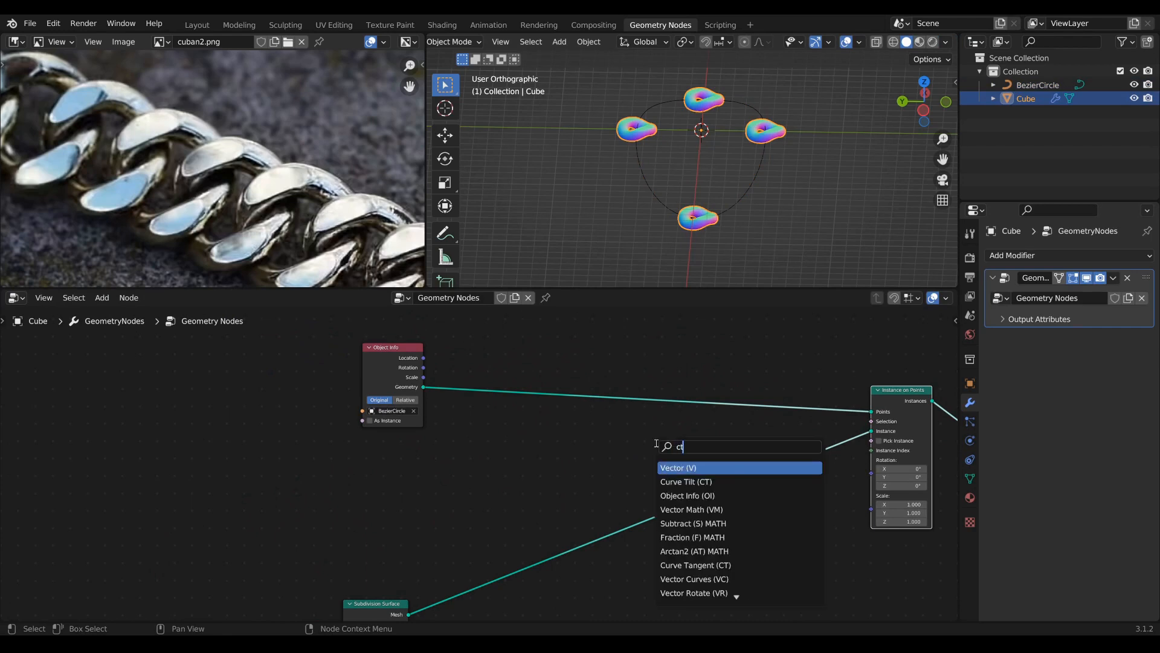
{"action": "type", "text": "p"}
{"action": "key", "text": "Return"}
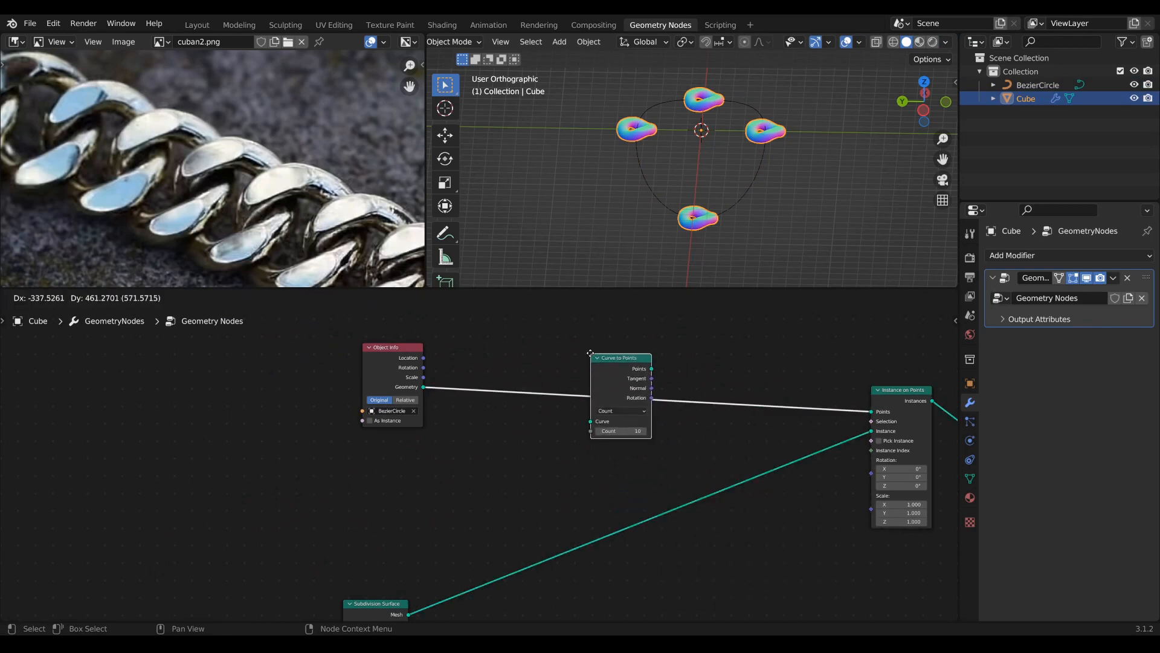
{"action": "left_click", "coordinate": [591, 365]}
{"action": "left_click_drag", "start_coordinate": [629, 372], "coordinate": [600, 360]}
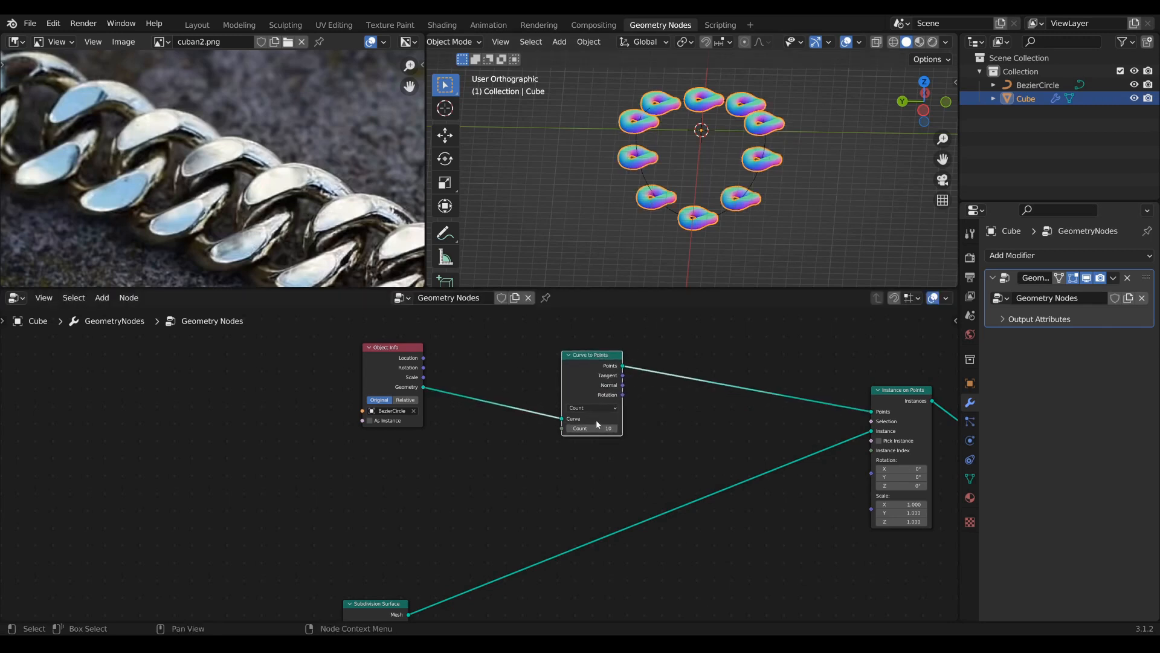
Set the Curve to Points count to 15 and move the Object Info and Curve to Points nodes closer together
{"action": "mouse_move", "coordinate": [589, 428]}
{"action": "left_mouse_down"}
{"action": "mouse_move", "coordinate": [671, 428]}
{"action": "mouse_move", "coordinate": [568, 428]}
{"action": "mouse_move", "coordinate": [596, 427]}
{"action": "left_mouse_up"}
{"action": "middle_click_drag", "start_coordinate": [641, 182], "coordinate": [663, 187]}
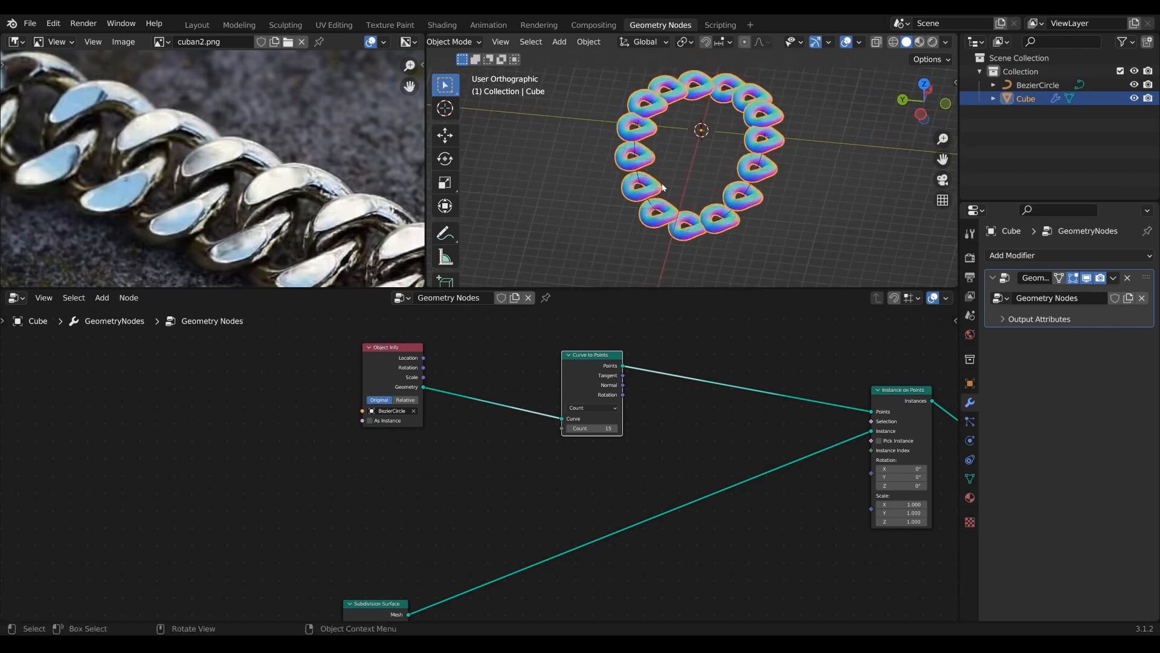
{"action": "left_click_drag", "start_coordinate": [611, 360], "coordinate": [593, 356]}
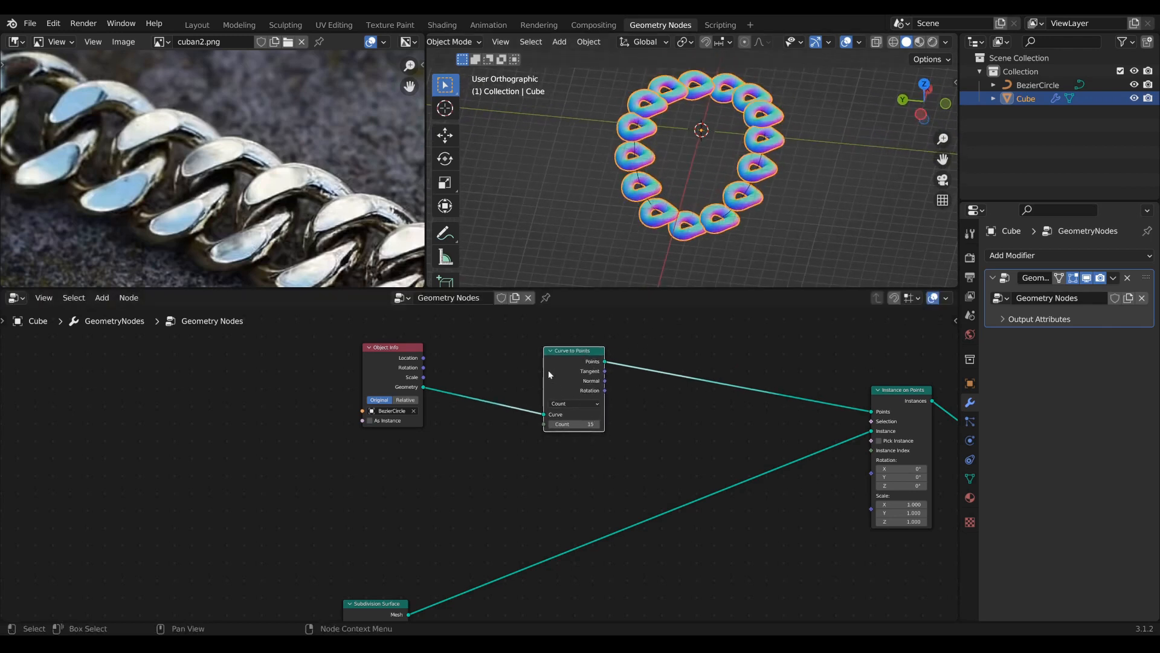
{"action": "left_click_drag", "start_coordinate": [391, 357], "coordinate": [415, 351]}
{"action": "left_click_drag", "start_coordinate": [577, 357], "coordinate": [554, 345]}
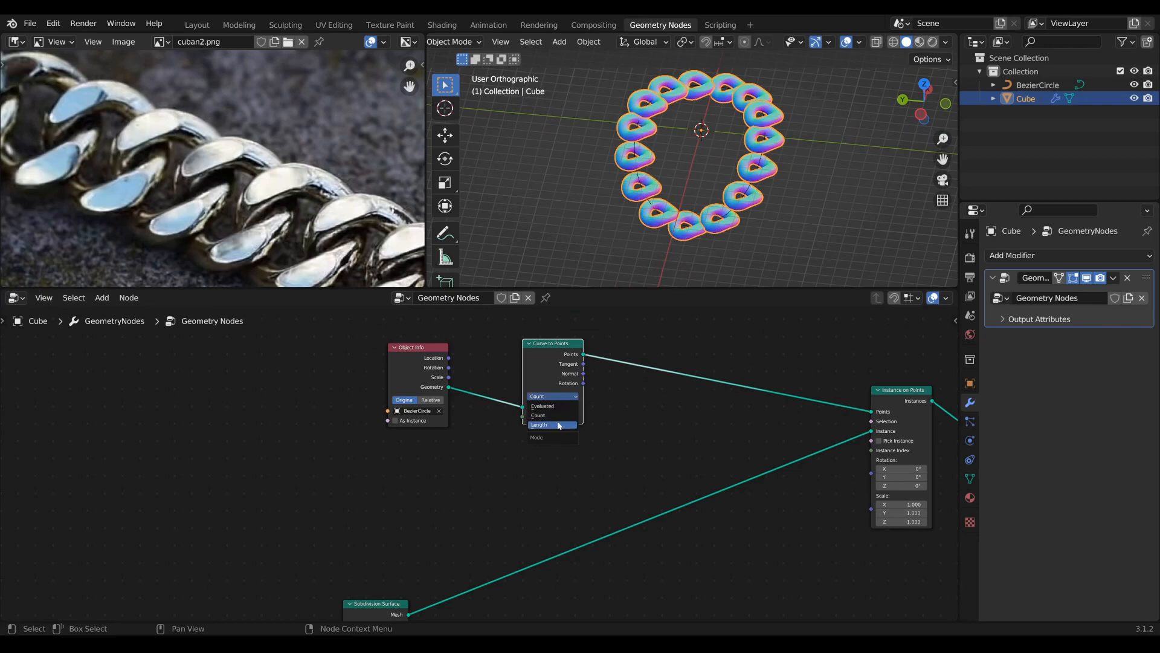
Switch Curve to Points to Length mode and set its length to 1.25 m
{"action": "left_click", "coordinate": [558, 425]}
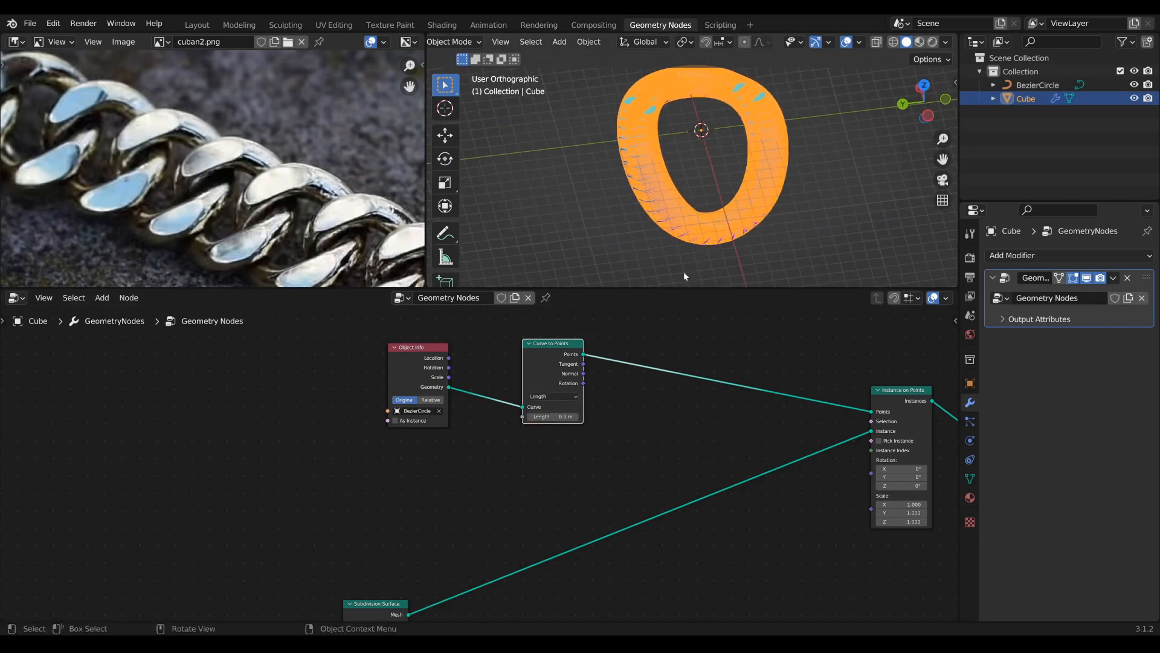
{"action": "scroll", "coordinate": [683, 266], "scroll_direction": "up", "scroll_amount": 8}
{"action": "scroll", "coordinate": [675, 260], "scroll_direction": "down", "scroll_amount": 6}
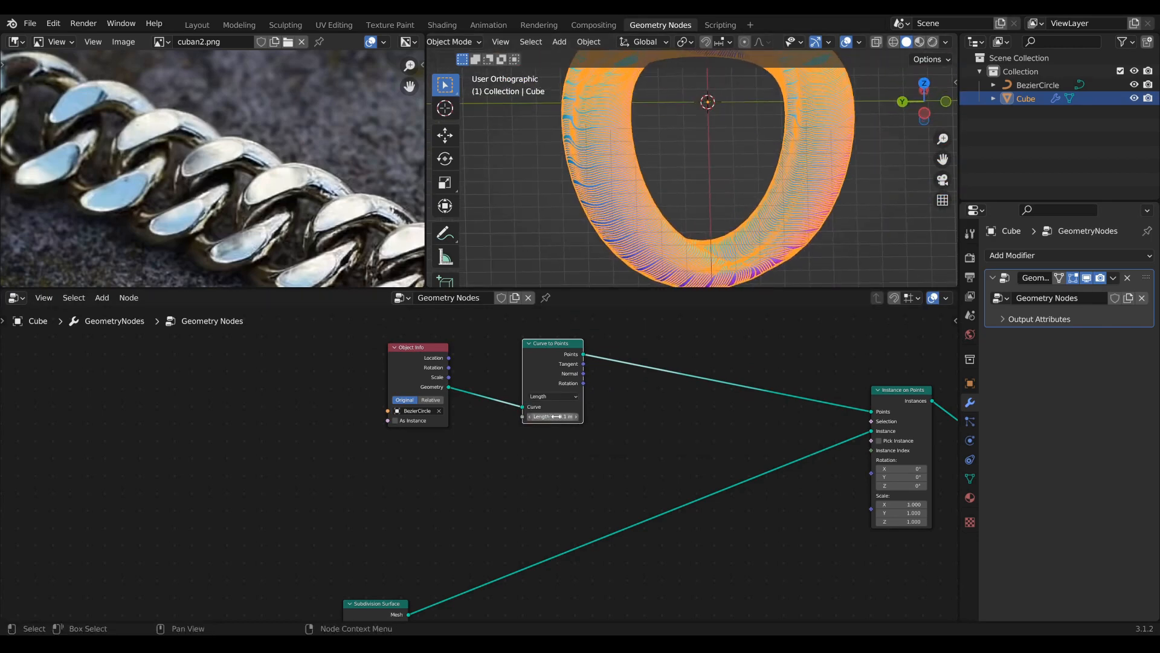
{"action": "left_click_drag", "start_coordinate": [560, 417], "coordinate": [623, 417]}
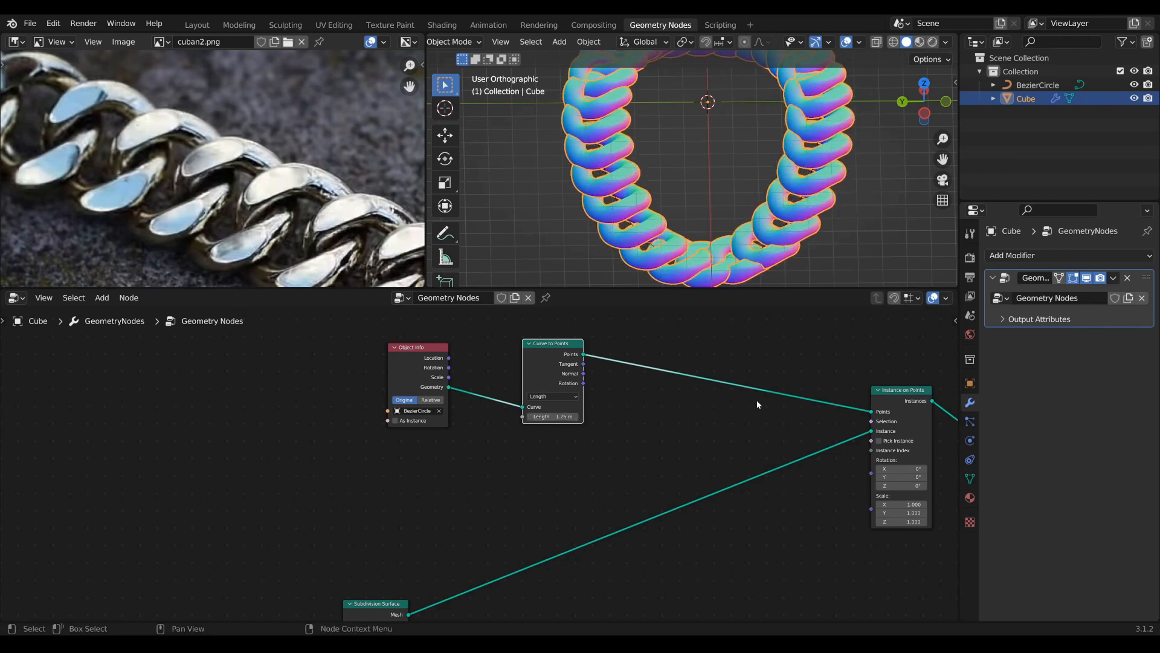
Shift the Object Info and Curve to Points nodes together and reposition the Instance on Points node
{"action": "scroll", "coordinate": [759, 405], "scroll_direction": "down", "scroll_amount": 2}
{"action": "middle_click_drag", "start_coordinate": [786, 395], "coordinate": [568, 341]}
{"action": "scroll", "coordinate": [592, 393], "scroll_direction": "up", "scroll_amount": 3}
{"action": "scroll", "coordinate": [593, 396], "scroll_direction": "down", "scroll_amount": 2}
{"action": "middle_click_drag", "start_coordinate": [427, 406], "coordinate": [580, 469]}
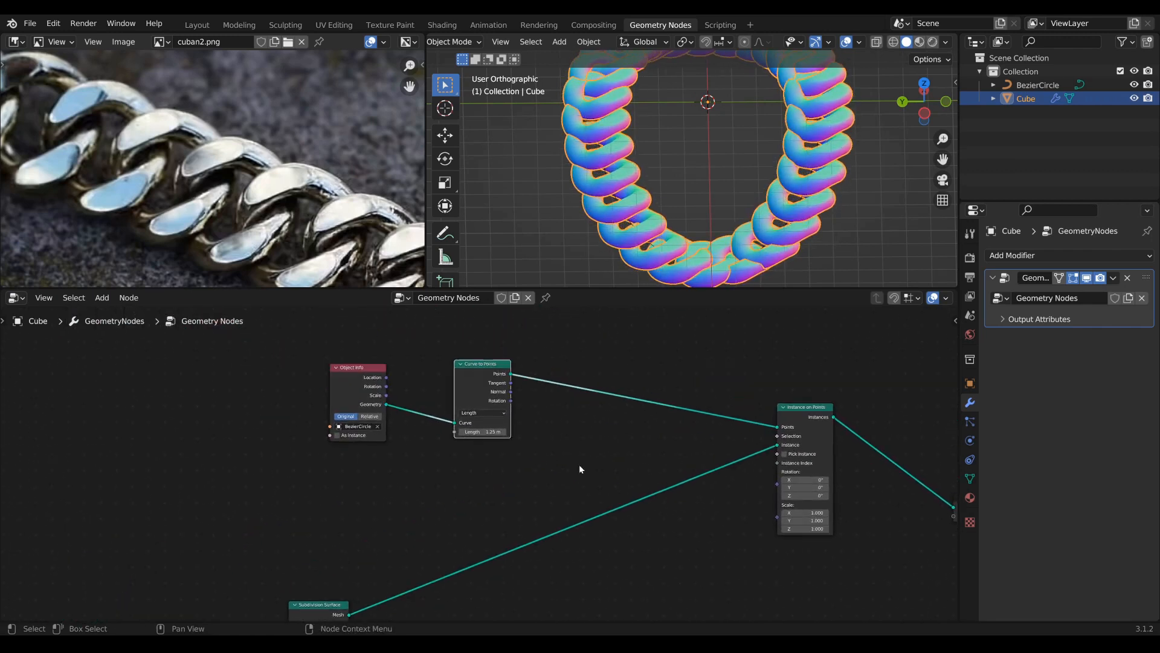
{"action": "left_click_drag", "start_coordinate": [577, 467], "coordinate": [321, 362]}
{"action": "key", "text": "g"}
{"action": "left_click", "coordinate": [514, 393]}
{"action": "scroll", "coordinate": [519, 408], "scroll_direction": "up", "scroll_amount": 1}
{"action": "middle_click_drag", "start_coordinate": [683, 528], "coordinate": [525, 502]}
{"action": "scroll", "coordinate": [519, 408], "scroll_direction": "up", "scroll_amount": 1}
{"action": "left_click_drag", "start_coordinate": [618, 379], "coordinate": [654, 373]}
Set the Instance on Points scale to 0.370 on all three axes
{"action": "middle_click_drag", "start_coordinate": [675, 512], "coordinate": [606, 441]}
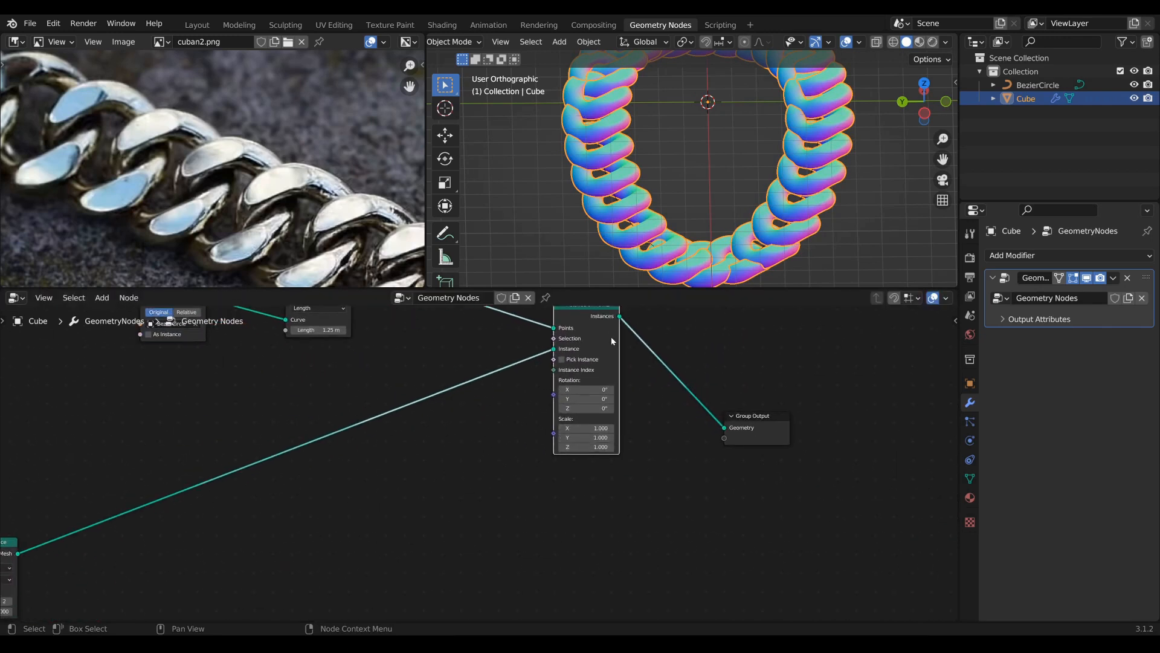
{"action": "middle_click_drag", "start_coordinate": [612, 341], "coordinate": [576, 379]}
{"action": "scroll", "coordinate": [596, 430], "scroll_direction": "up", "scroll_amount": 1}
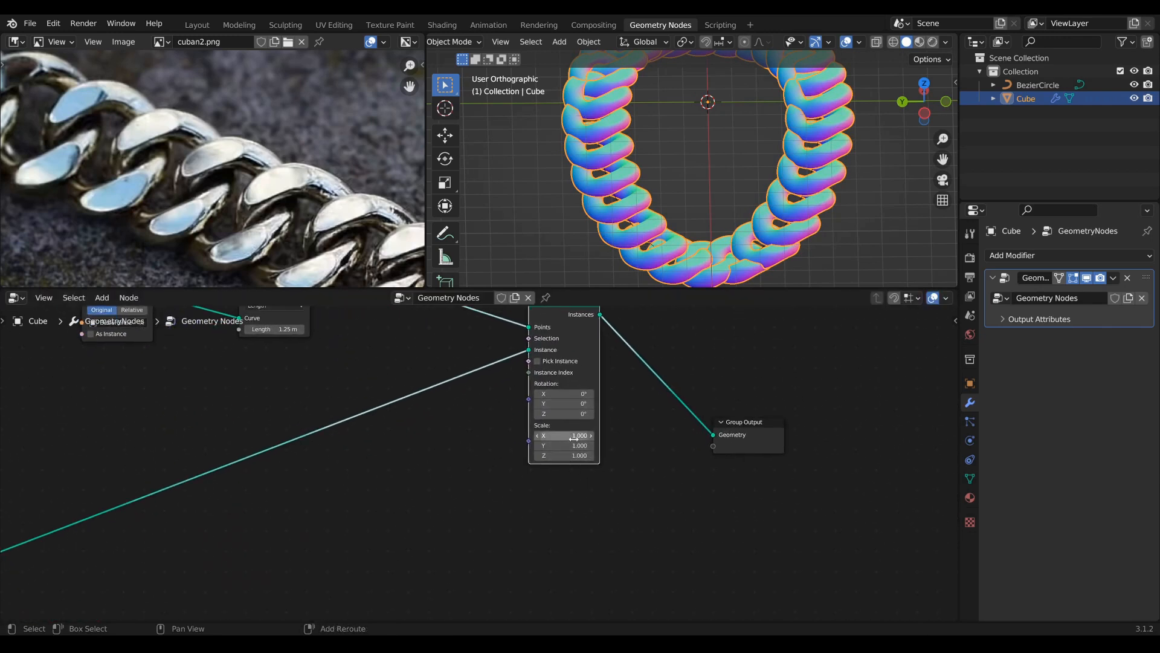
{"action": "left_click_drag", "start_coordinate": [574, 442], "coordinate": [537, 442]}
Add a Value node below Instance on Points, connect it to the Scale input and set it to 0.200
{"action": "middle_click_drag", "start_coordinate": [575, 513], "coordinate": [595, 509]}
{"action": "scroll", "coordinate": [595, 509], "scroll_direction": "up", "scroll_amount": 2}
{"action": "key", "text": "shift+a"}
{"action": "type", "text": "s"}
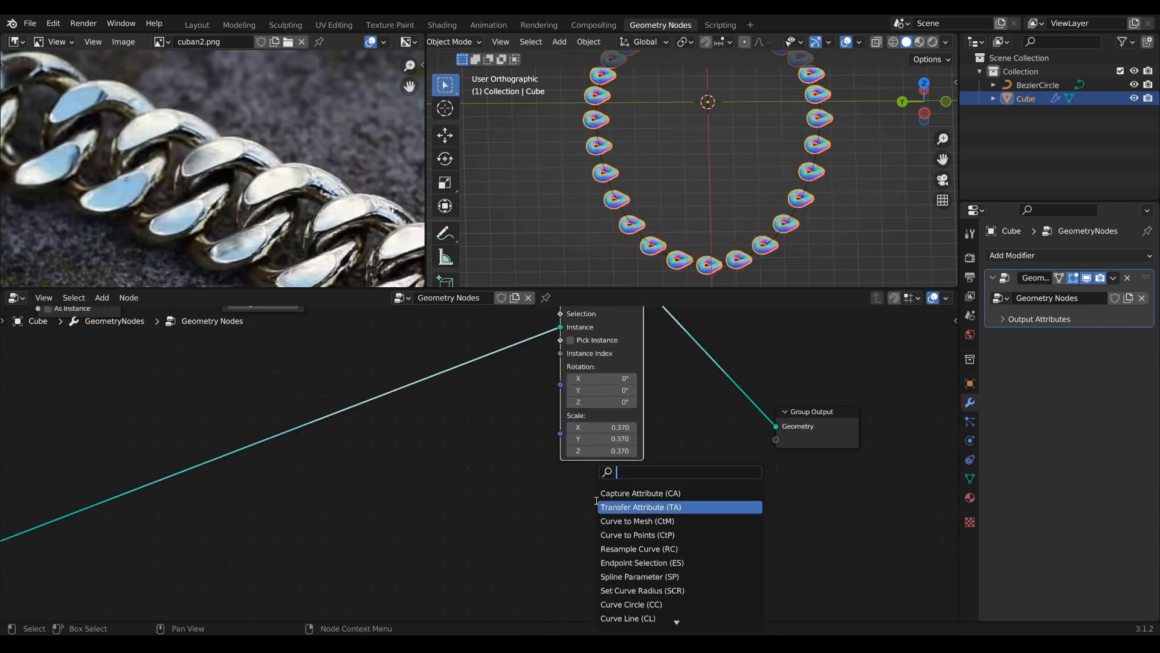
{"action": "type", "text": "va"}
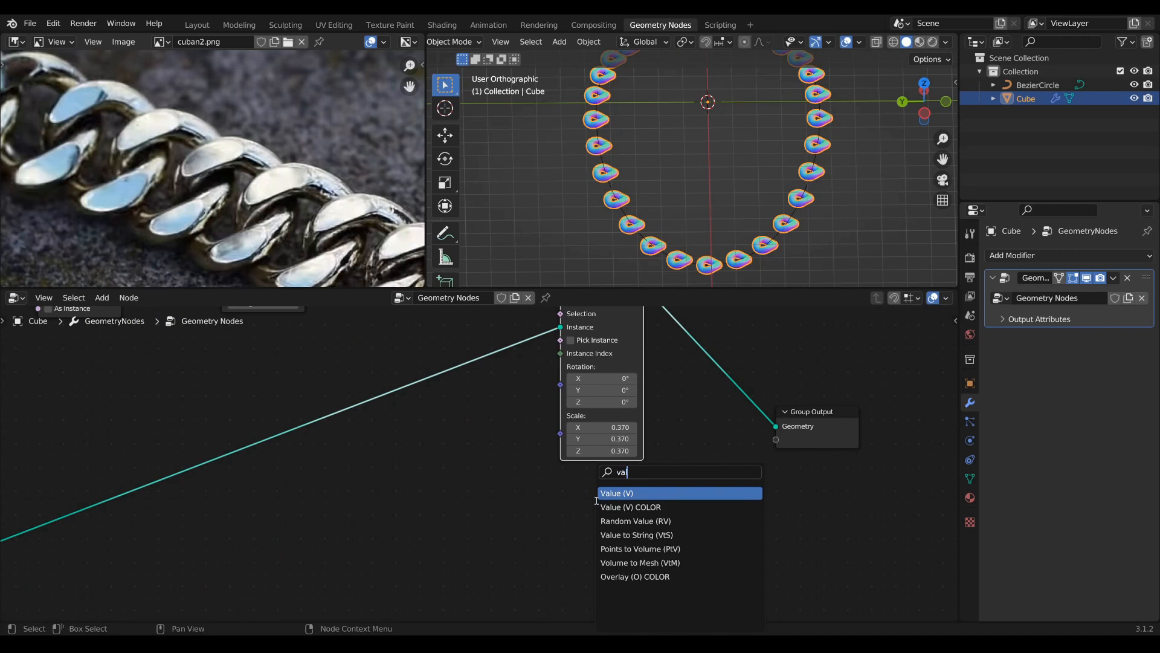
{"action": "left_click", "coordinate": [619, 492]}
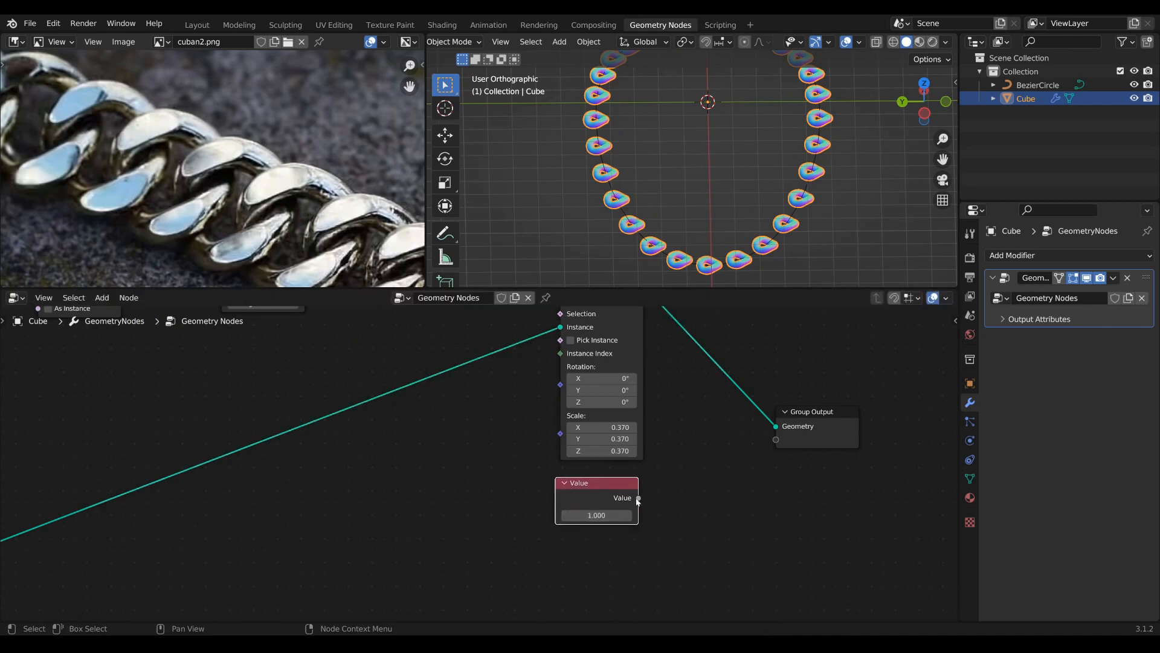
{"action": "left_click_drag", "start_coordinate": [568, 436], "coordinate": [566, 435]}
{"action": "left_click_drag", "start_coordinate": [599, 495], "coordinate": [602, 452]}
{"action": "middle_click_drag", "start_coordinate": [603, 441], "coordinate": [594, 518]}
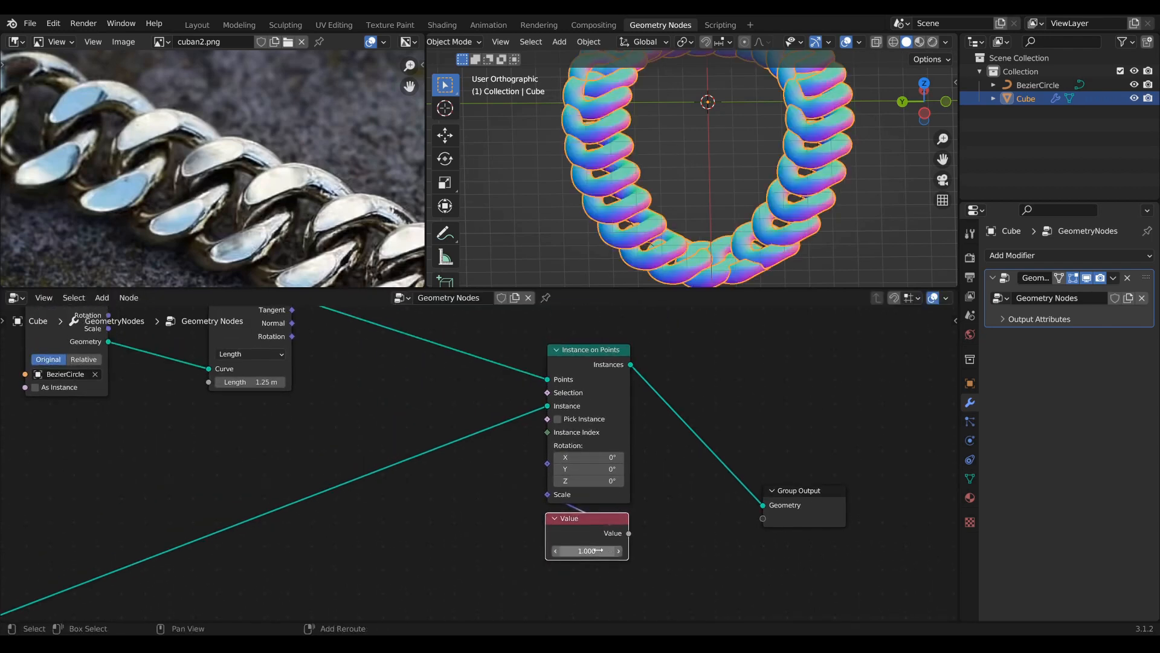
{"action": "mouse_move", "coordinate": [598, 550]}
{"action": "left_mouse_down"}
{"action": "mouse_move", "coordinate": [565, 550]}
{"action": "mouse_move", "coordinate": [581, 551]}
{"action": "left_mouse_up"}
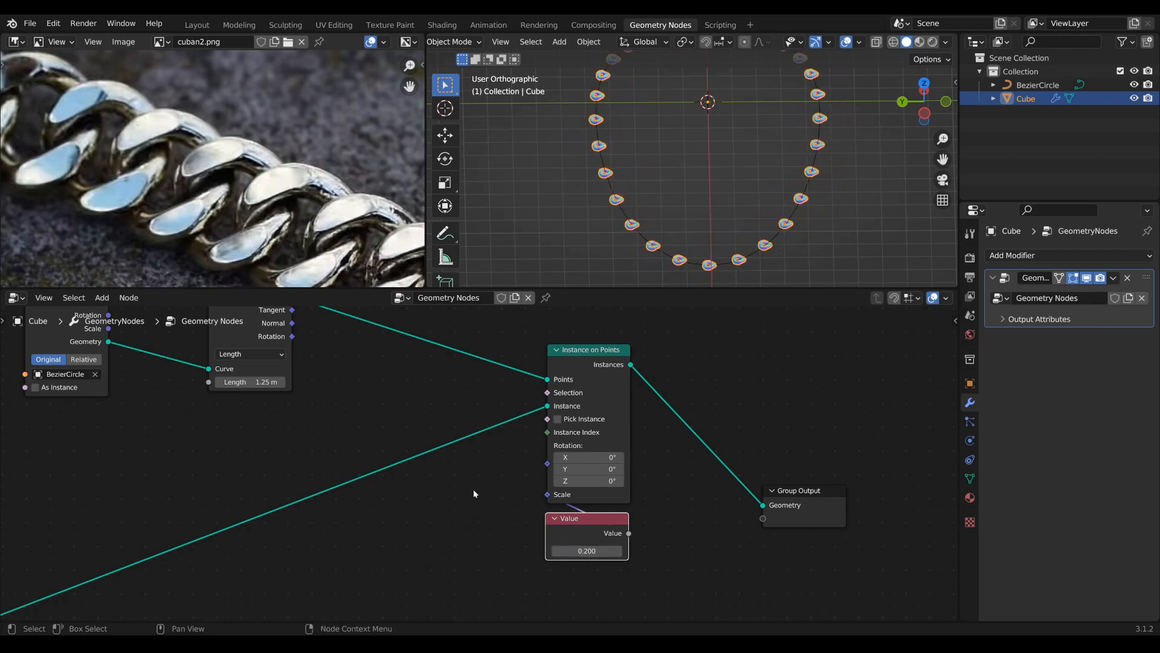
Move the Object Info and Curve to Points nodes together closer to Instance on Points
{"action": "scroll", "coordinate": [409, 419], "scroll_direction": "up", "scroll_amount": 2}
{"action": "middle_click_drag", "start_coordinate": [279, 400], "coordinate": [441, 476]}
{"action": "scroll", "coordinate": [467, 454], "scroll_direction": "down", "scroll_amount": 1}
{"action": "scroll", "coordinate": [466, 455], "scroll_direction": "down", "scroll_amount": 1}
{"action": "left_click_drag", "start_coordinate": [452, 472], "coordinate": [158, 335]}
{"action": "left_click_drag", "start_coordinate": [432, 348], "coordinate": [576, 355]}
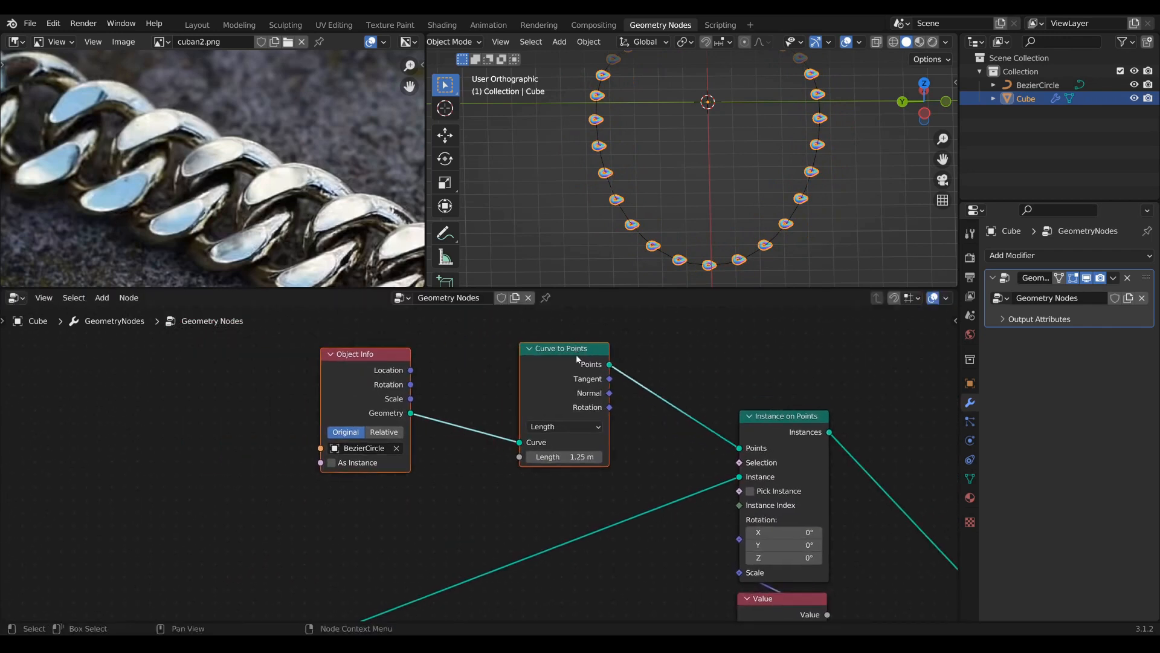
Try Curve to Points lengths of 0.33 m and 0.25 m to compare the link spacing
{"action": "left_click_drag", "start_coordinate": [580, 456], "coordinate": [537, 457]}
{"action": "middle_click_drag", "start_coordinate": [743, 196], "coordinate": [814, 209], "text": "shift"}
{"action": "scroll", "coordinate": [680, 159], "scroll_direction": "up", "scroll_amount": 6}
{"action": "scroll", "coordinate": [814, 213], "scroll_direction": "up", "scroll_amount": 1}
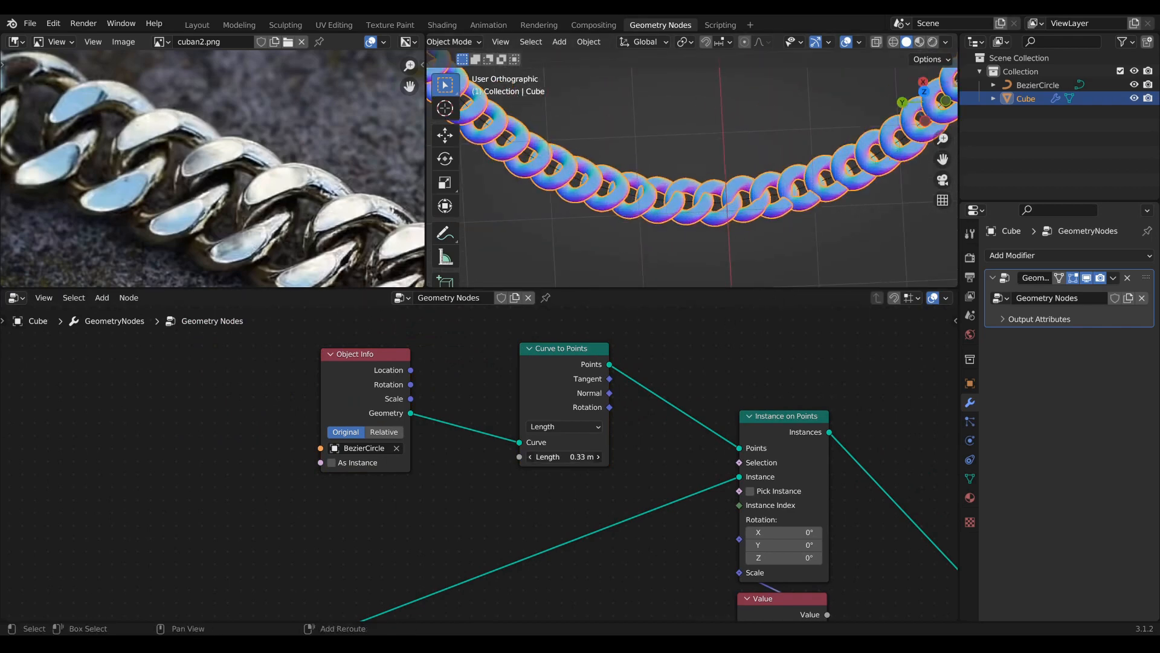
{"action": "mouse_move", "coordinate": [565, 457]}
{"action": "left_mouse_down"}
{"action": "mouse_move", "coordinate": [552, 457]}
{"action": "mouse_move", "coordinate": [561, 457]}
{"action": "left_mouse_up"}
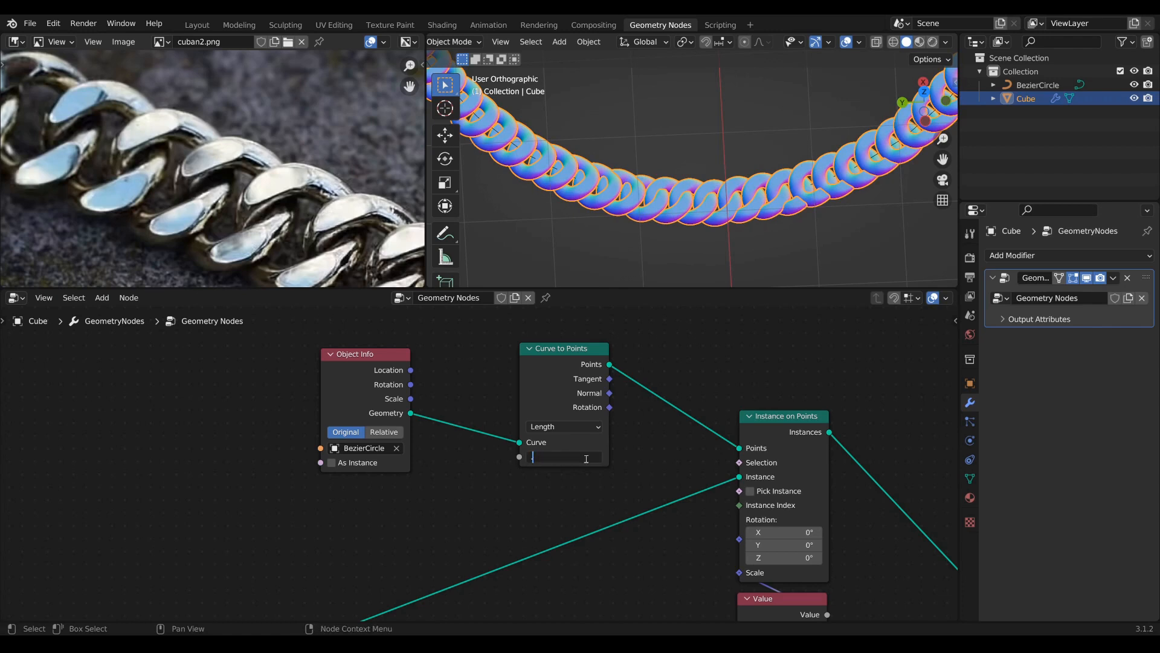
{"action": "key", "text": "Return"}
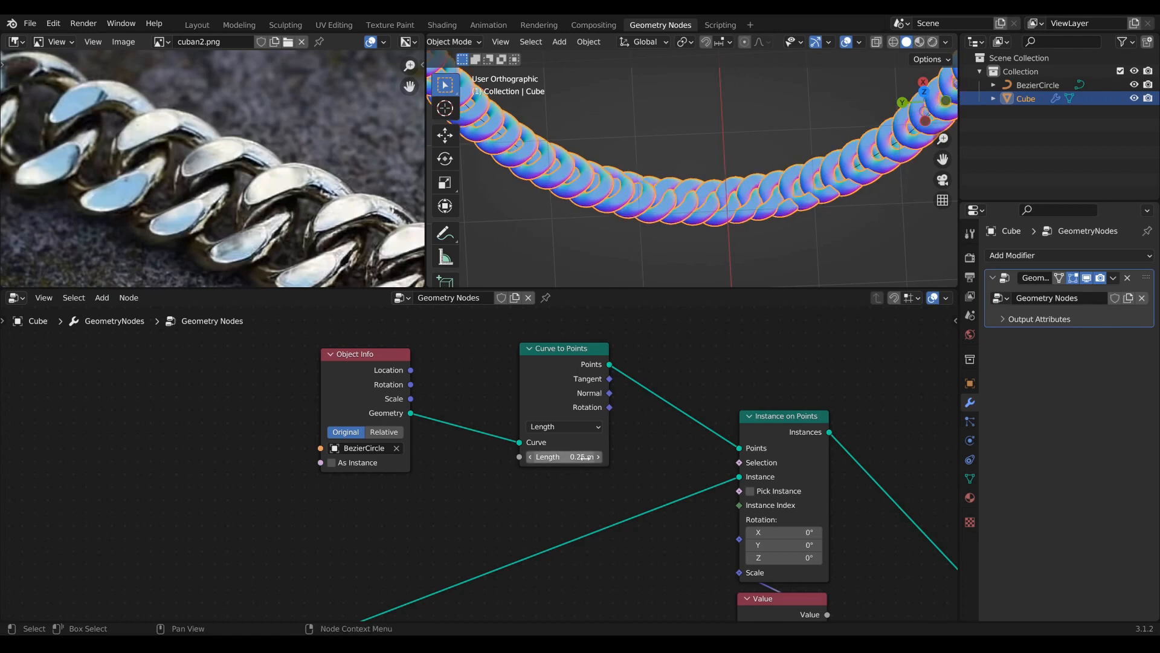
Set the Curve to Points length to 0.3 m and check the link spacing along the whole chain
{"action": "scroll", "coordinate": [660, 430], "scroll_direction": "down", "scroll_amount": 1}
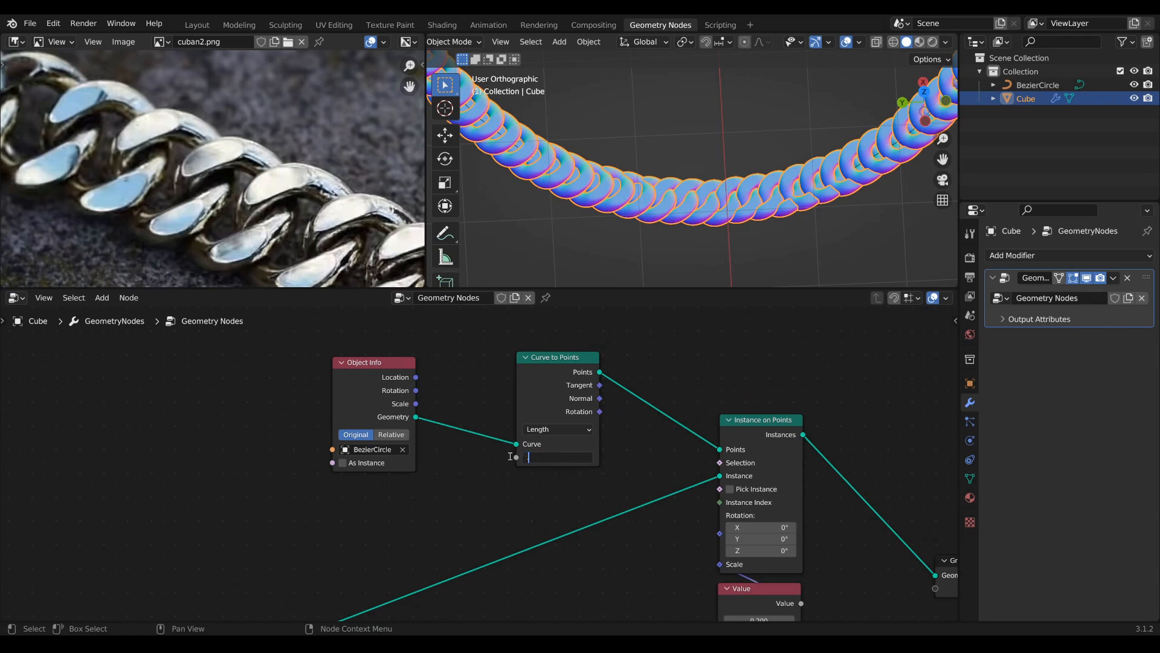
{"action": "type", "text": ".3"}
{"action": "key", "text": "Return"}
{"action": "scroll", "coordinate": [691, 187], "scroll_direction": "down", "scroll_amount": 9}
{"action": "middle_click_drag", "start_coordinate": [713, 187], "coordinate": [734, 96]}
{"action": "middle_click_drag", "start_coordinate": [738, 123], "coordinate": [718, 239], "text": "shift"}
{"action": "scroll", "coordinate": [719, 231], "scroll_direction": "up", "scroll_amount": 2}
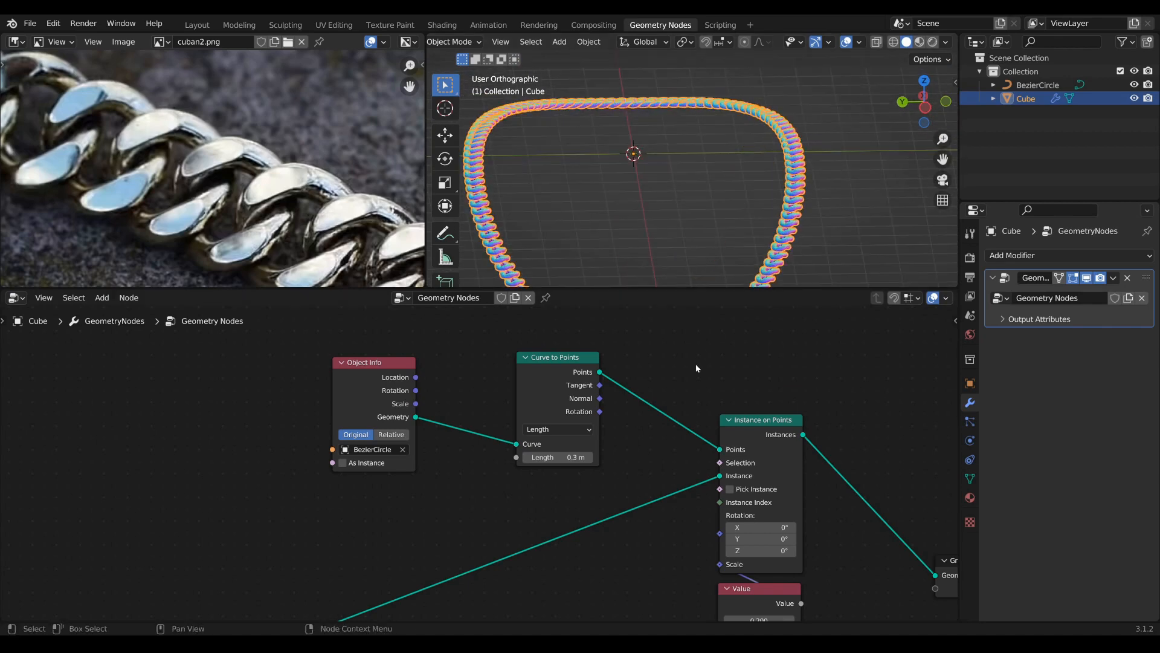
{"action": "scroll", "coordinate": [753, 170], "scroll_direction": "up", "scroll_amount": 4}
{"action": "scroll", "coordinate": [775, 192], "scroll_direction": "down", "scroll_amount": 3}
{"action": "middle_click_drag", "start_coordinate": [840, 84], "coordinate": [629, 428]}
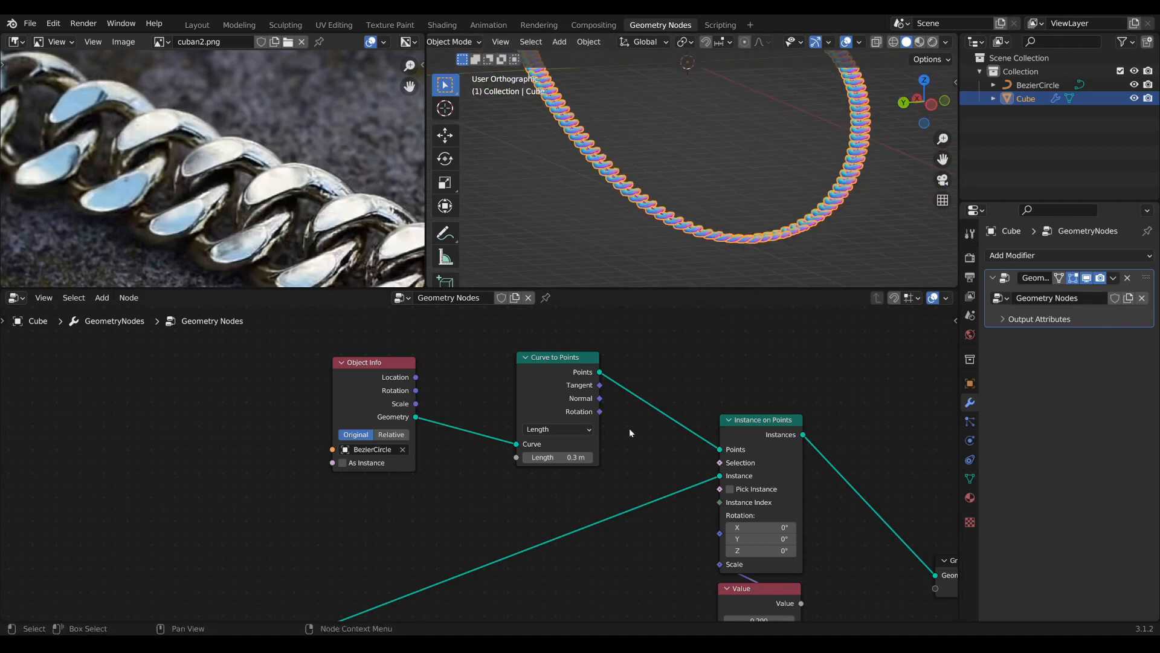
Move the Curve to Points node closer to Object Info and view the chain as a whole
{"action": "scroll", "coordinate": [626, 429], "scroll_direction": "down", "scroll_amount": 1}
{"action": "left_click_drag", "start_coordinate": [585, 425], "coordinate": [552, 429]}
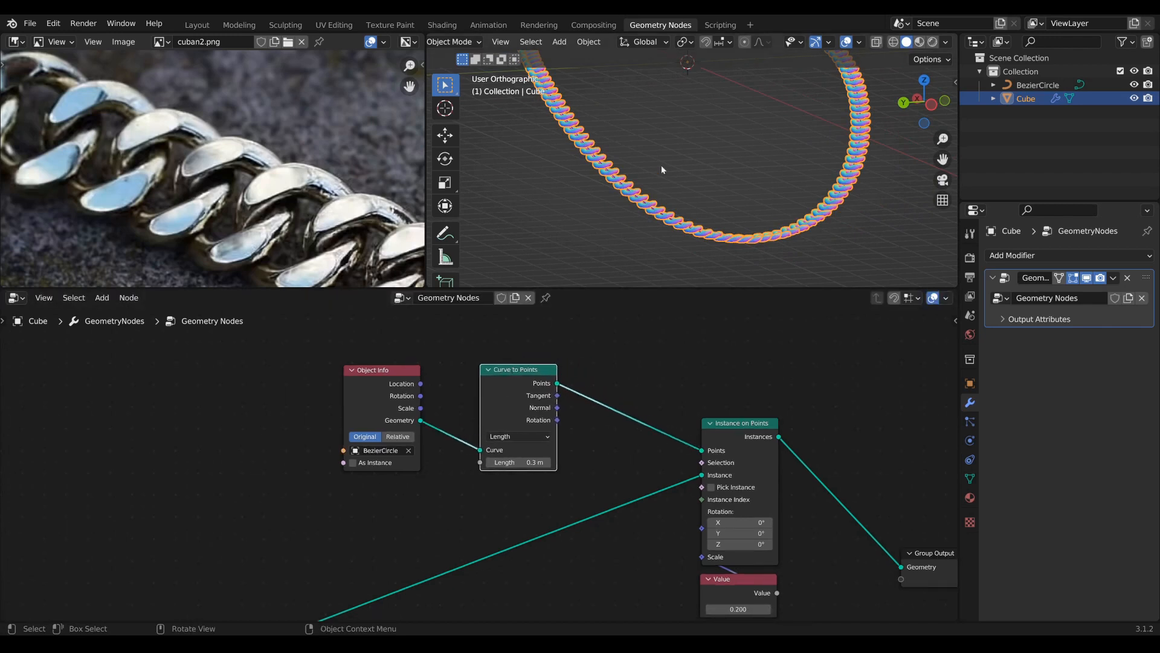
{"action": "scroll", "coordinate": [609, 164], "scroll_direction": "down", "scroll_amount": 3}
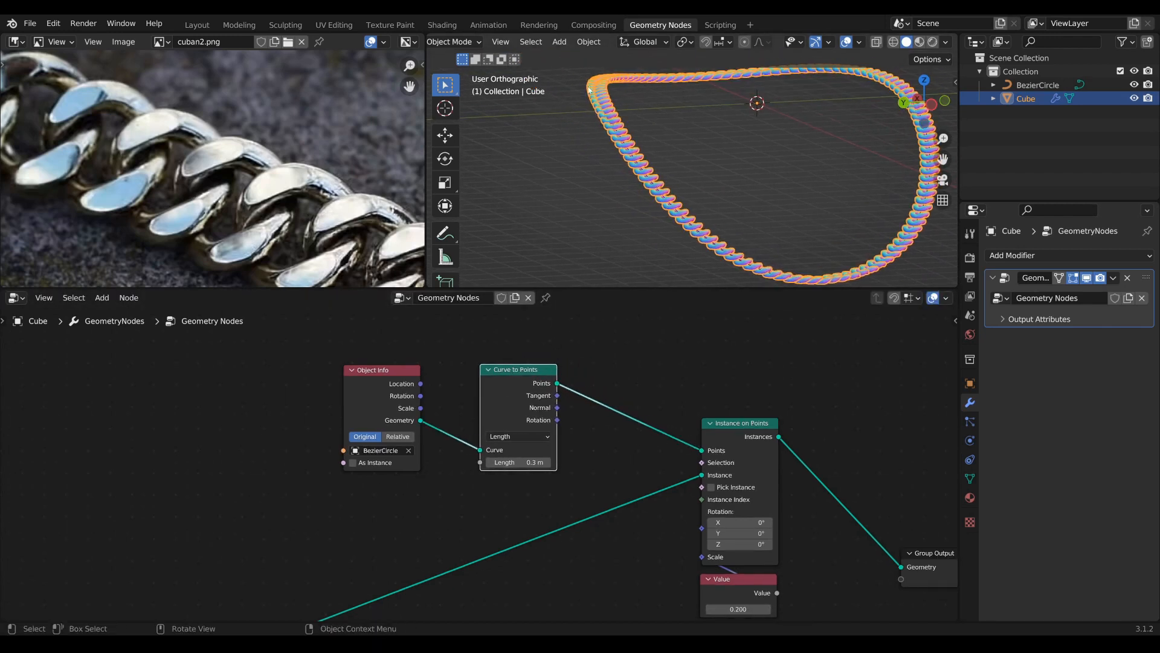
Move Curve to Points closer to Object Info and connect its Rotation output to the Instance on Points Rotation input
{"action": "middle_click_drag", "start_coordinate": [871, 252], "coordinate": [765, 246], "text": "shift"}
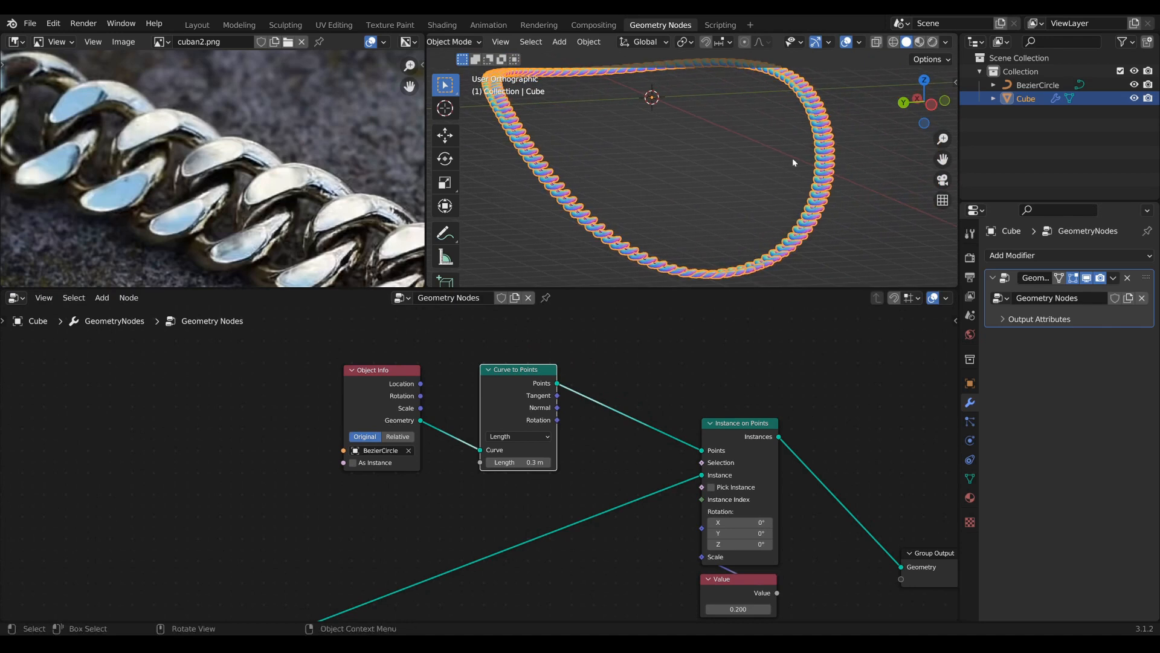
{"action": "scroll", "coordinate": [583, 381], "scroll_direction": "up", "scroll_amount": 1}
{"action": "middle_click_drag", "start_coordinate": [615, 493], "coordinate": [508, 446], "text": "shift"}
{"action": "scroll", "coordinate": [583, 381], "scroll_direction": "down", "scroll_amount": 2}
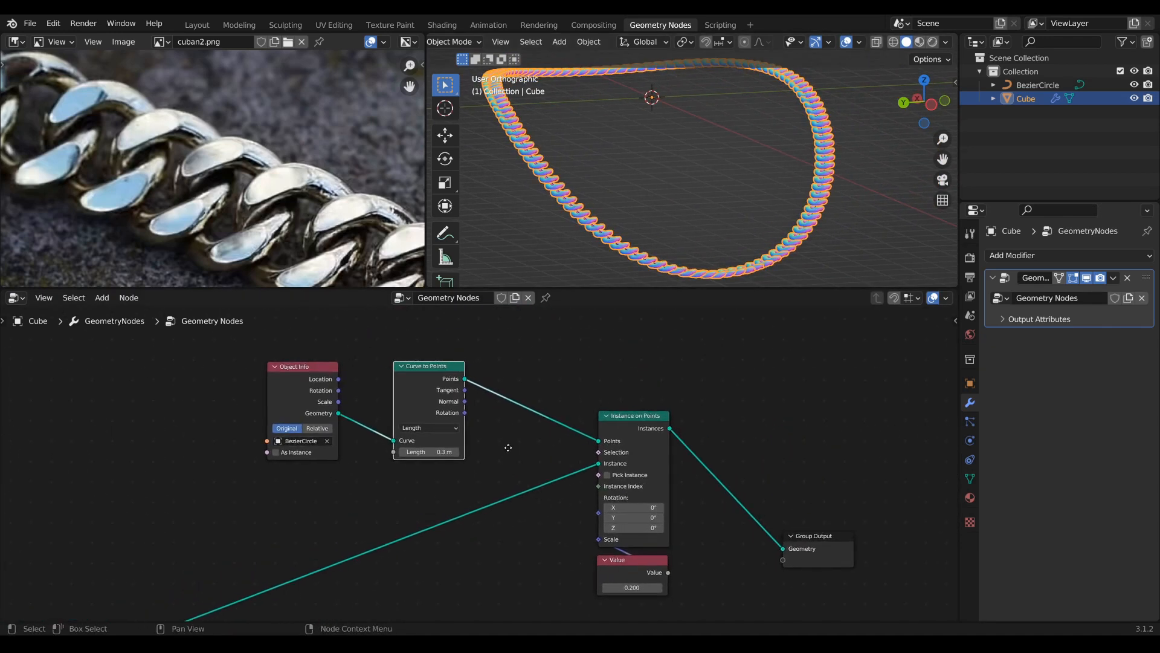
{"action": "left_click_drag", "start_coordinate": [438, 384], "coordinate": [422, 392]}
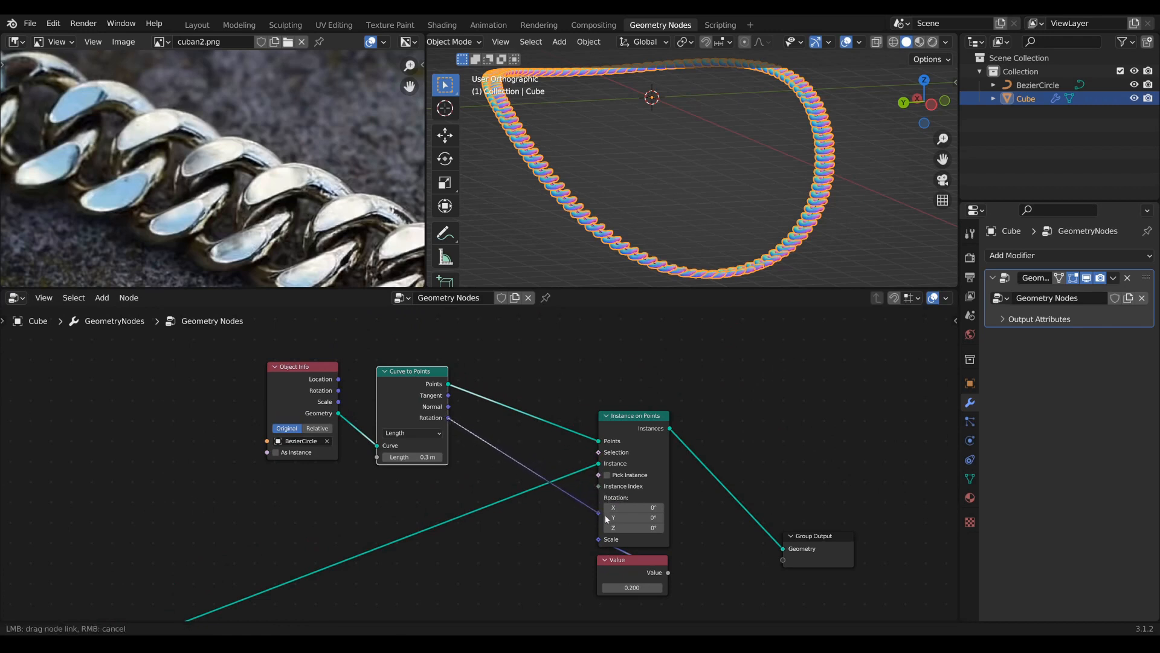
{"action": "left_click_drag", "start_coordinate": [606, 518], "coordinate": [607, 516]}
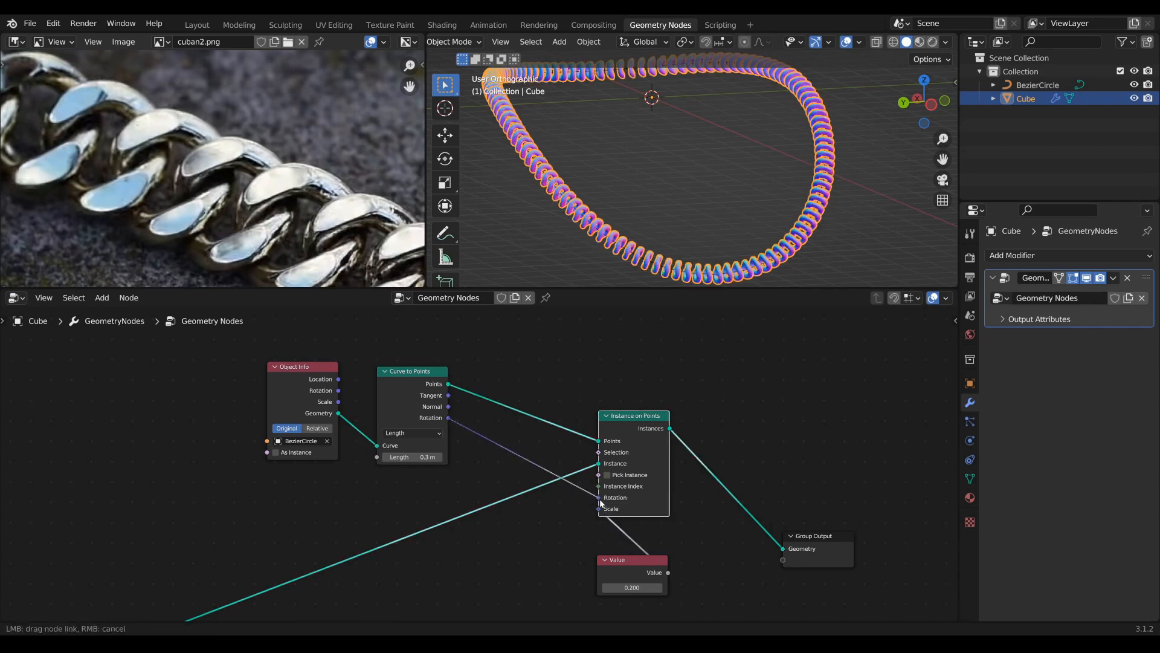
Move the Value node up directly beneath Instance on Points and check the link orientation on the chain
{"action": "middle_click_drag", "start_coordinate": [655, 540], "coordinate": [656, 514]}
{"action": "left_click_drag", "start_coordinate": [649, 542], "coordinate": [649, 519]}
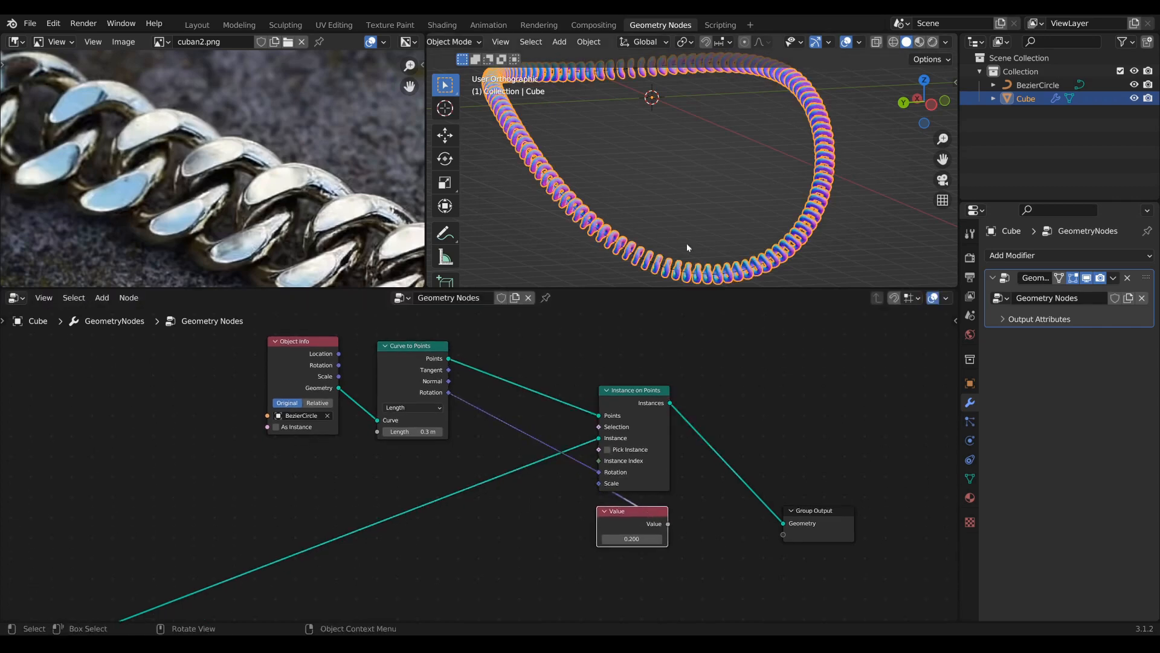
{"action": "middle_click_drag", "start_coordinate": [686, 243], "coordinate": [705, 206]}
Insert a Transform node between Subdivision Surface and the Instance input of Instance on Points
{"action": "middle_click_drag", "start_coordinate": [430, 441], "coordinate": [553, 423]}
{"action": "scroll", "coordinate": [541, 460], "scroll_direction": "down", "scroll_amount": 1}
{"action": "middle_click_drag", "start_coordinate": [488, 501], "coordinate": [621, 378]}
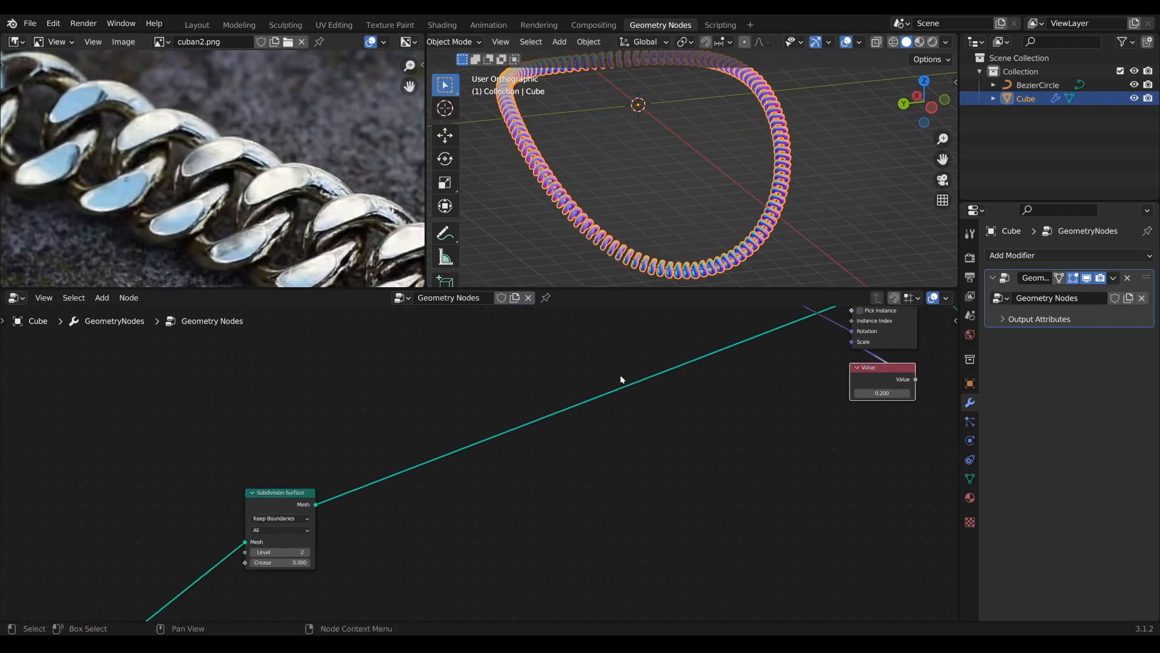
{"action": "scroll", "coordinate": [482, 445], "scroll_direction": "down", "scroll_amount": 3}
{"action": "middle_click_drag", "start_coordinate": [518, 447], "coordinate": [458, 445]}
{"action": "scroll", "coordinate": [479, 460], "scroll_direction": "up", "scroll_amount": 4}
{"action": "key", "text": "Tab"}
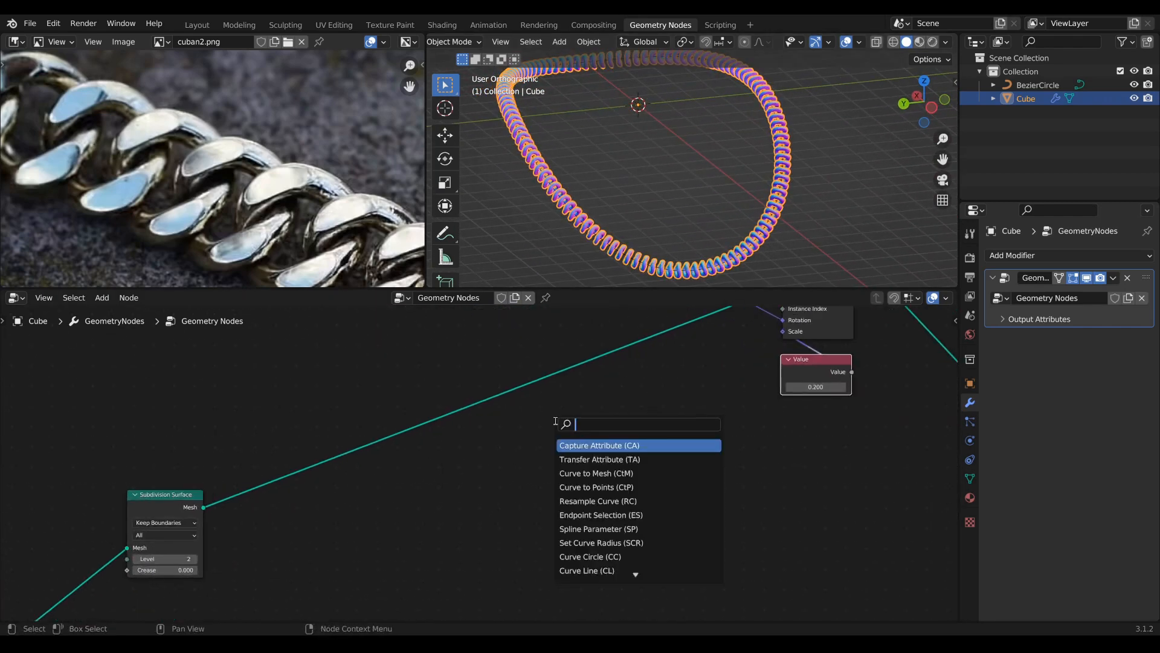
{"action": "type", "text": "tr"}
{"action": "key", "text": "Return"}
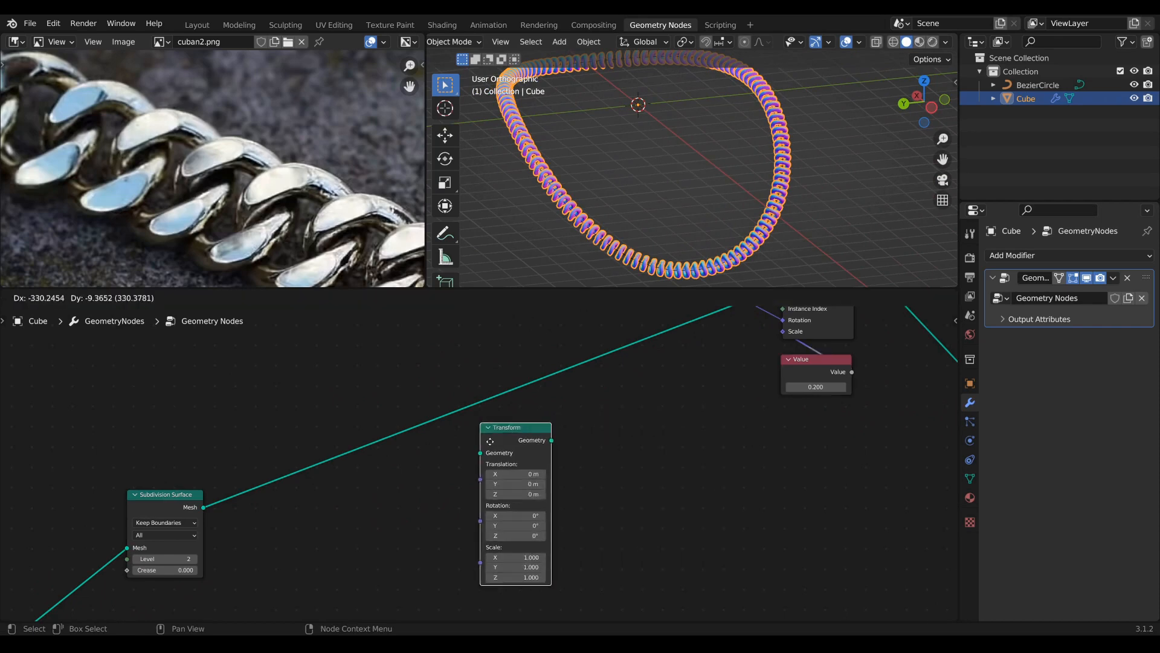
{"action": "left_click", "coordinate": [444, 424]}
Preview the Subdivision Surface output to examine the single link's orientation
{"action": "scroll", "coordinate": [445, 422], "scroll_direction": "down", "scroll_amount": 4}
{"action": "middle_click_drag", "start_coordinate": [357, 469], "coordinate": [374, 439]}
{"action": "left_click", "coordinate": [271, 463], "text": "ctrl+shift"}
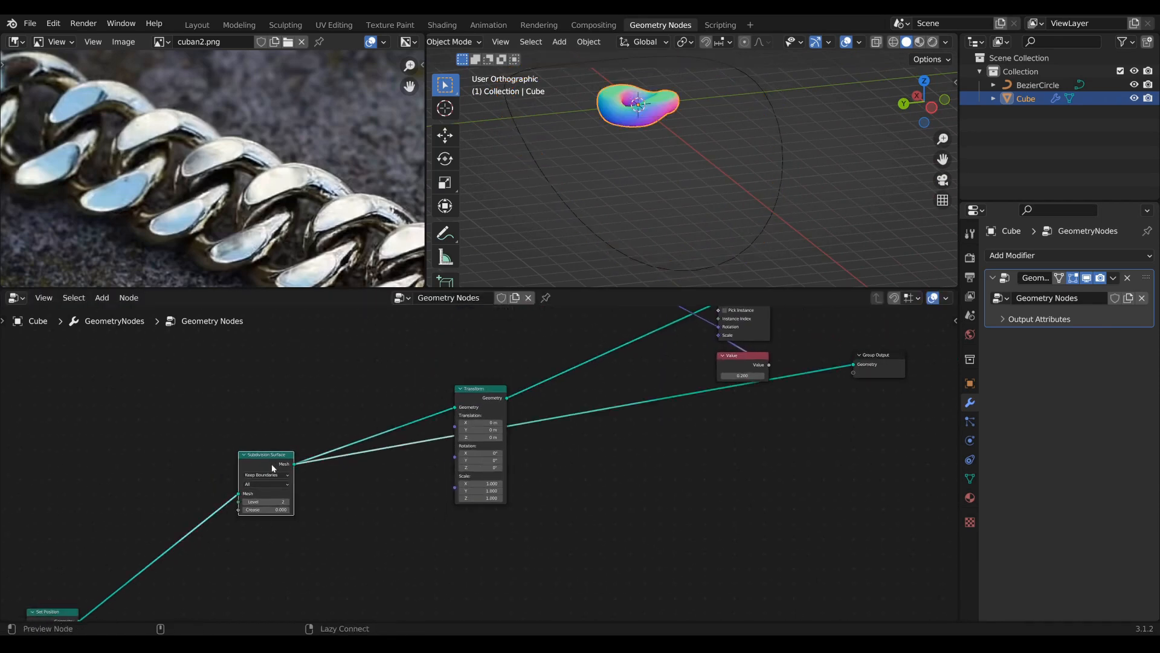
{"action": "scroll", "coordinate": [621, 140], "scroll_direction": "up", "scroll_amount": 1}
{"action": "scroll", "coordinate": [531, 353], "scroll_direction": "up", "scroll_amount": 1}
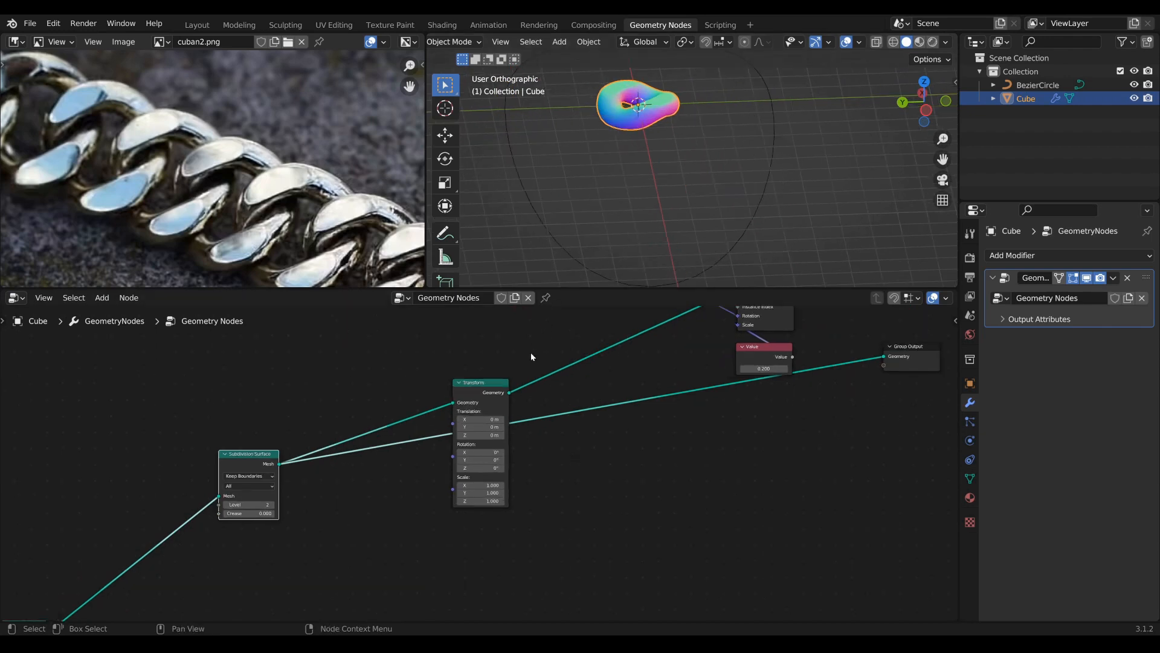
Shift the Transform node slightly and switch the preview back to Instance on Points
{"action": "left_click_drag", "start_coordinate": [493, 388], "coordinate": [485, 403]}
{"action": "middle_click_drag", "start_coordinate": [618, 405], "coordinate": [448, 520]}
{"action": "scroll", "coordinate": [448, 520], "scroll_direction": "down", "scroll_amount": 1}
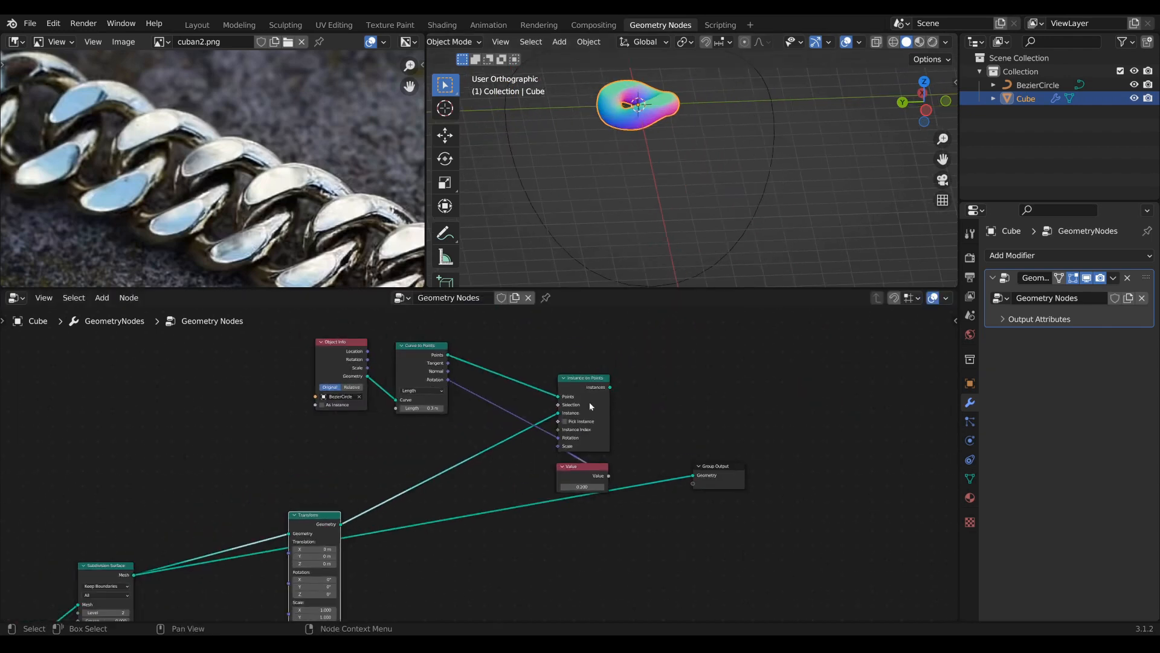
{"action": "left_click", "coordinate": [588, 384], "text": "ctrl+shift"}
Set the Transform node's X rotation to 90° and check how the links interlock along the curve
{"action": "middle_click_drag", "start_coordinate": [525, 448], "coordinate": [603, 411]}
{"action": "scroll", "coordinate": [393, 525], "scroll_direction": "up", "scroll_amount": 2}
{"action": "middle_click_drag", "start_coordinate": [455, 534], "coordinate": [508, 446]}
{"action": "scroll", "coordinate": [429, 529], "scroll_direction": "up", "scroll_amount": 6}
{"action": "scroll", "coordinate": [507, 446], "scroll_direction": "up", "scroll_amount": 1}
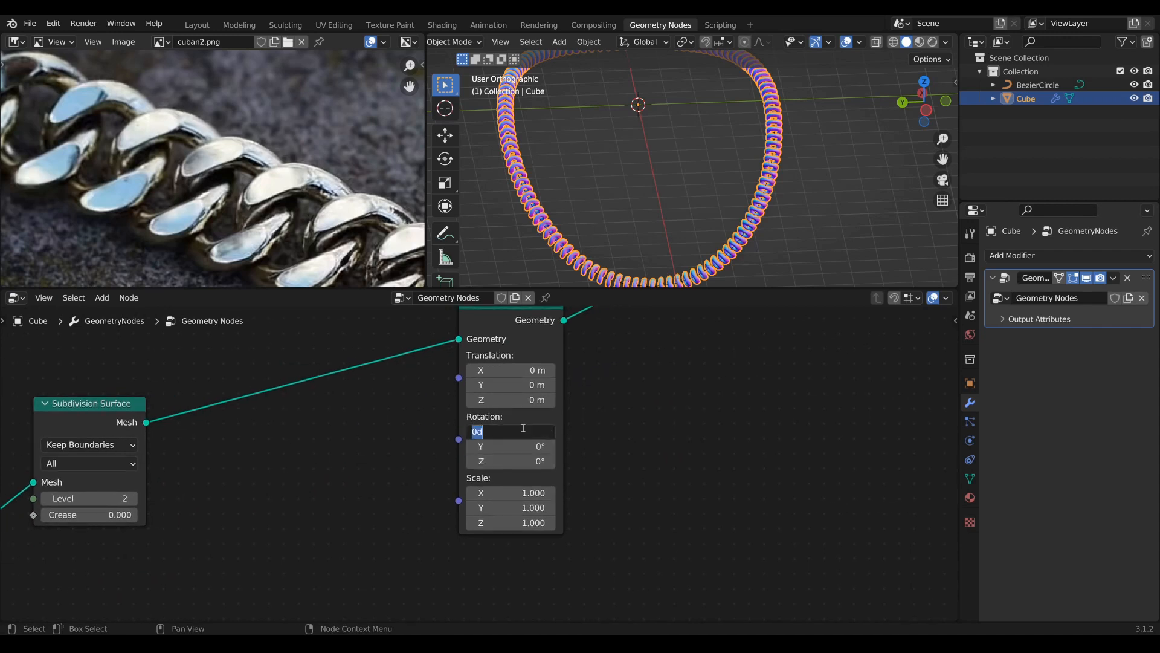
{"action": "key", "text": "Return"}
{"action": "scroll", "coordinate": [720, 178], "scroll_direction": "up", "scroll_amount": 4}
{"action": "middle_click_drag", "start_coordinate": [649, 172], "coordinate": [676, 108], "text": "shift"}
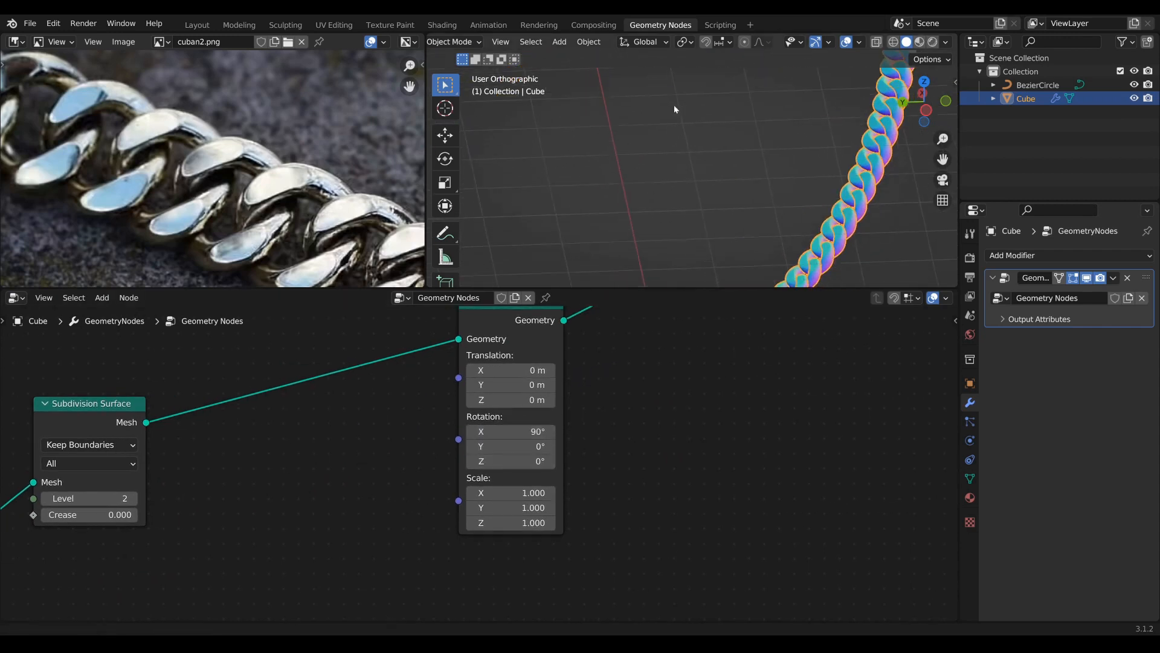
{"action": "scroll", "coordinate": [676, 109], "scroll_direction": "down", "scroll_amount": 2}
{"action": "middle_click_drag", "start_coordinate": [766, 190], "coordinate": [756, 218]}
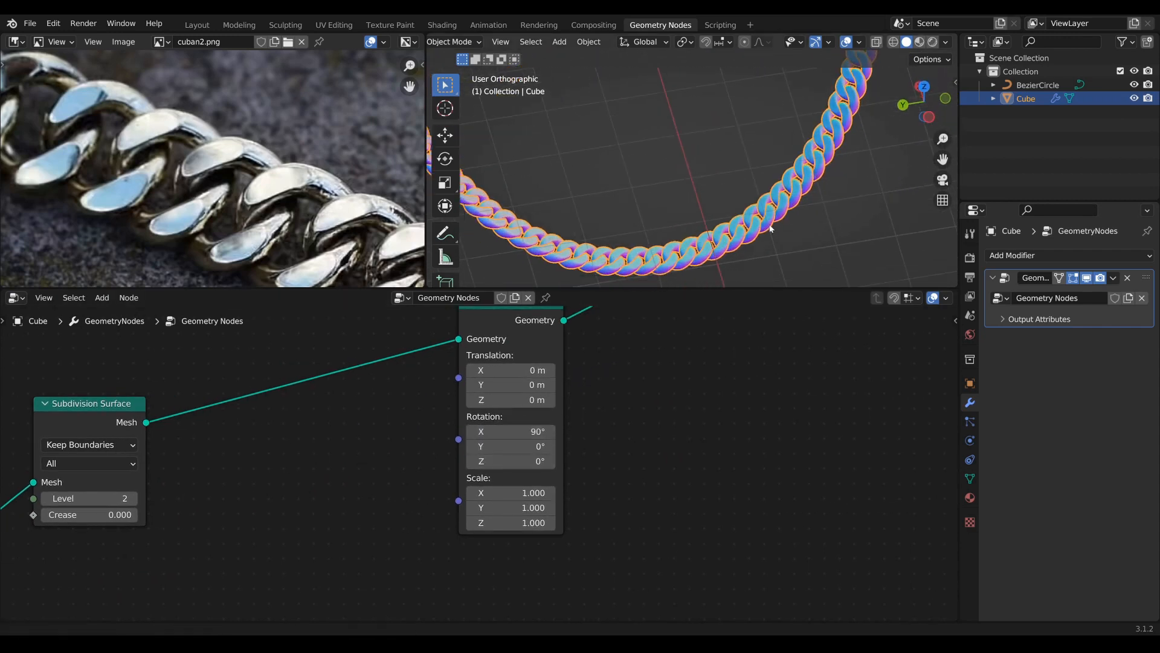
Set the Transform node's Y rotation to 90° and compare the chain with the reference photo
{"action": "scroll", "coordinate": [683, 354], "scroll_direction": "up", "scroll_amount": 2}
{"action": "scroll", "coordinate": [701, 239], "scroll_direction": "up", "scroll_amount": 3}
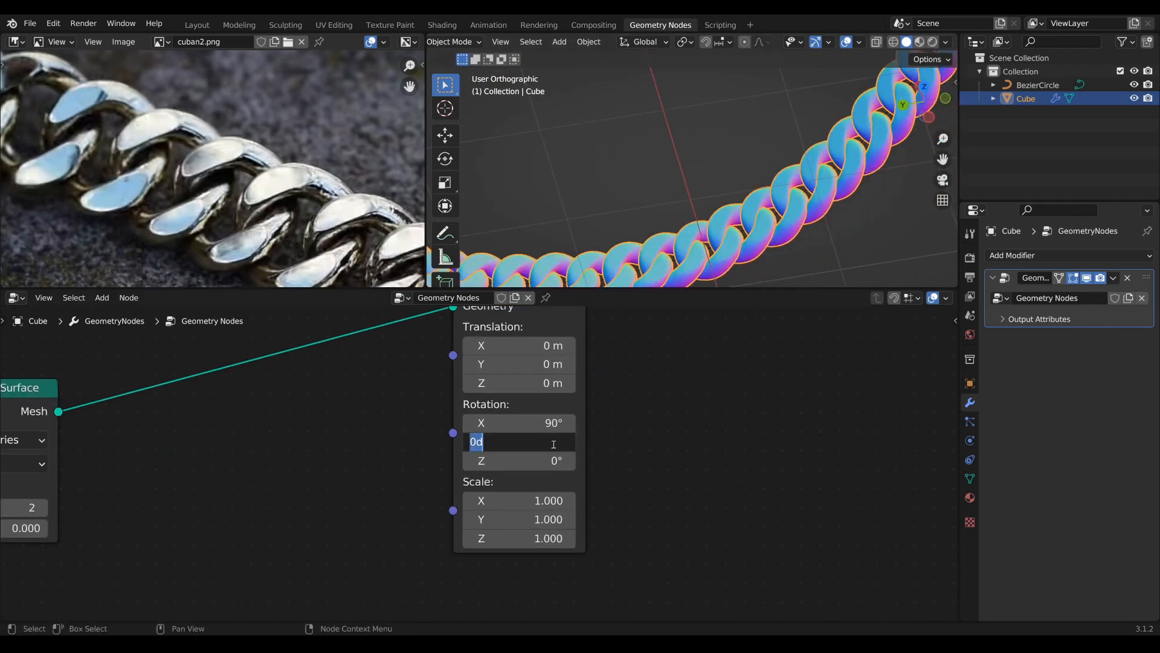
{"action": "key", "text": "Return"}
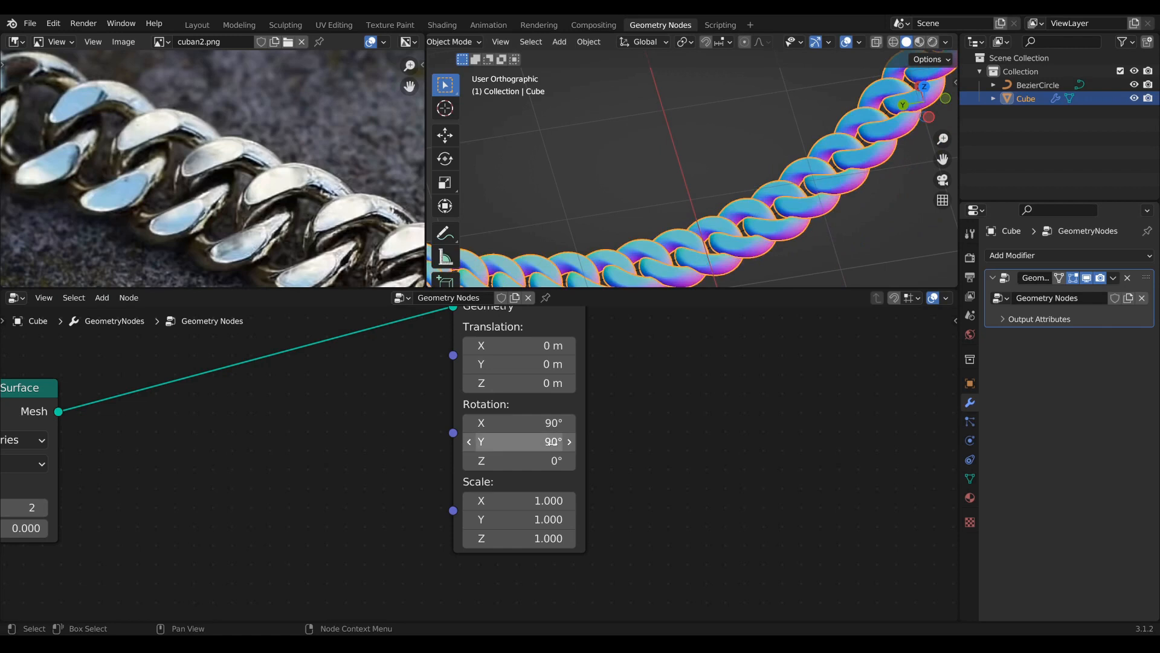
{"action": "scroll", "coordinate": [679, 152], "scroll_direction": "down", "scroll_amount": 3}
{"action": "scroll", "coordinate": [681, 156], "scroll_direction": "down", "scroll_amount": 2}
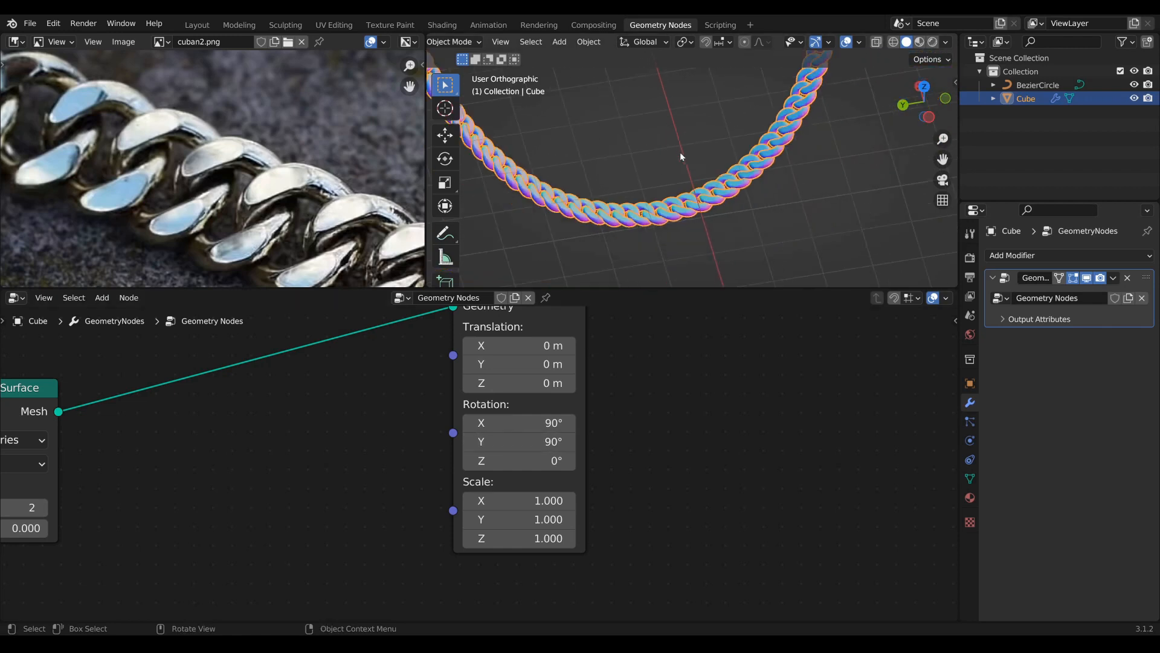
{"action": "middle_click_drag", "start_coordinate": [680, 156], "coordinate": [604, 208]}
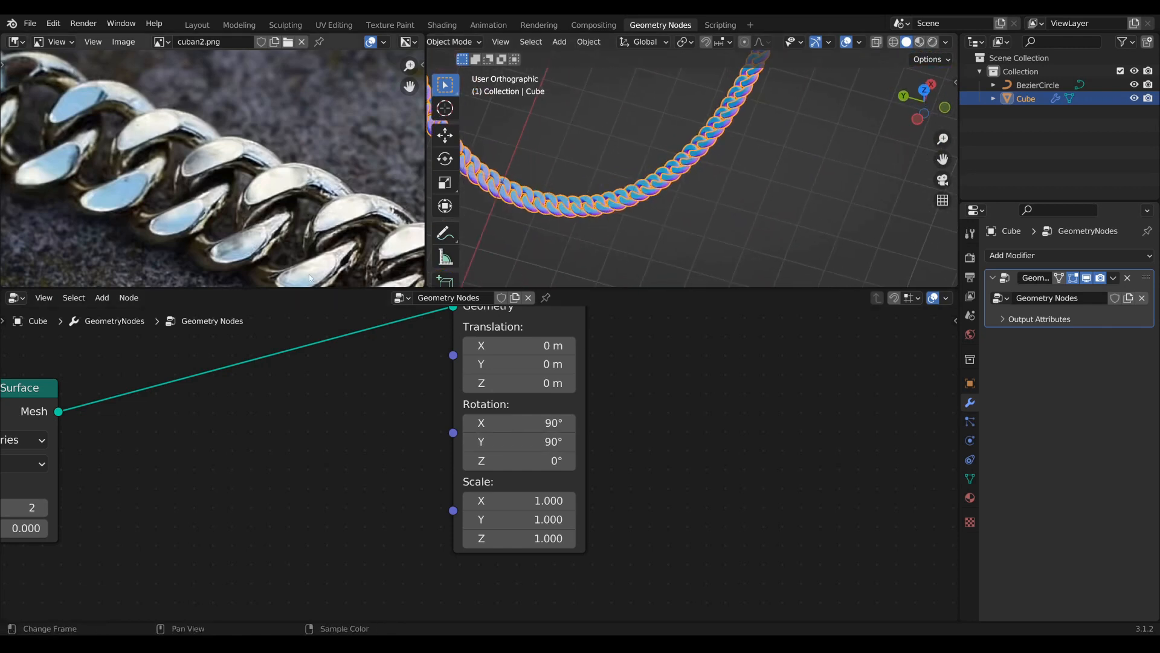
{"action": "scroll", "coordinate": [737, 199], "scroll_direction": "down", "scroll_amount": 4}
{"action": "mouse_move", "coordinate": [706, 144]}
{"action": "middle_mouse_down"}
{"action": "mouse_move", "coordinate": [725, 223]}
{"action": "mouse_move", "coordinate": [760, 123]}
{"action": "mouse_move", "coordinate": [751, 136]}
{"action": "mouse_move", "coordinate": [823, 180]}
{"action": "mouse_move", "coordinate": [716, 124]}
{"action": "middle_mouse_up"}
{"action": "scroll", "coordinate": [716, 125], "scroll_direction": "up", "scroll_amount": 4}
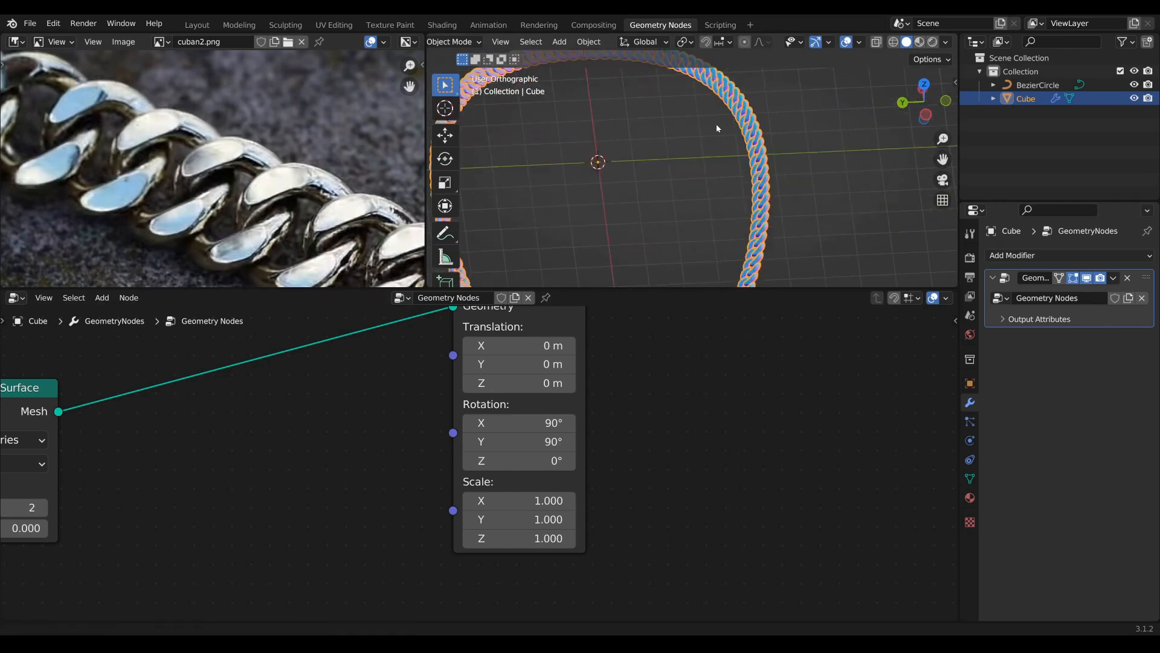
{"action": "scroll", "coordinate": [716, 125], "scroll_direction": "down", "scroll_amount": 4}
Enter Edit Mode on the BezierCircle curve and tilt its control point on the negative Y side
{"action": "key", "text": "Tab"}
{"action": "key", "text": "Tab"}
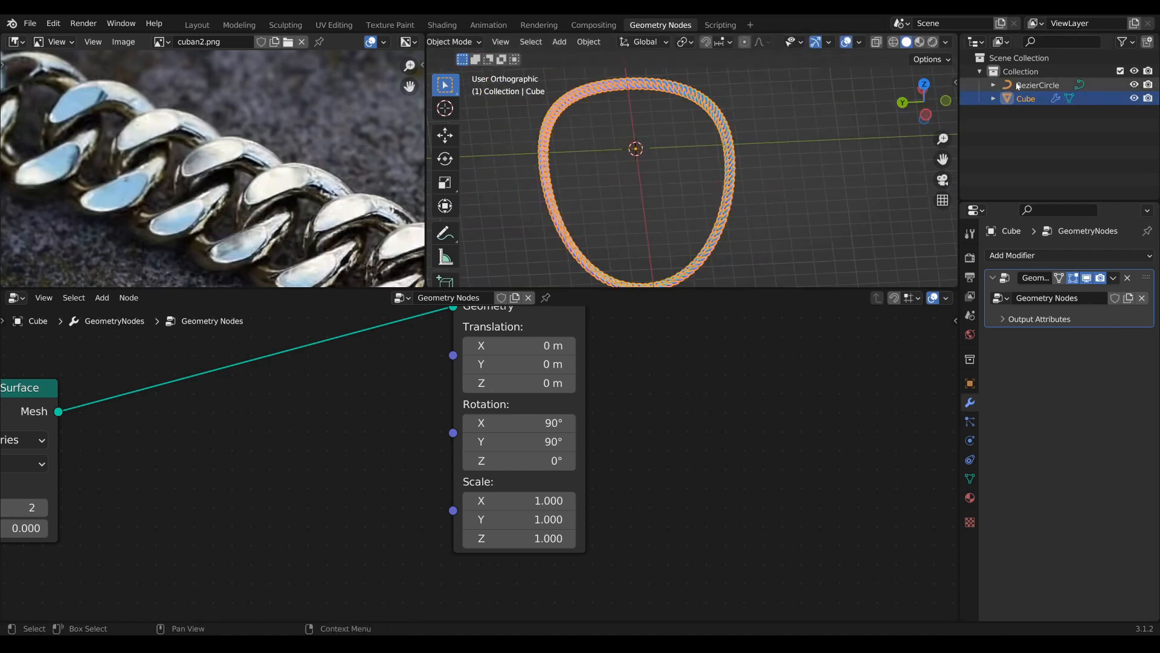
{"action": "left_click", "coordinate": [1036, 85]}
{"action": "key", "text": "Tab"}
{"action": "middle_click_drag", "start_coordinate": [731, 145], "coordinate": [764, 180]}
{"action": "scroll", "coordinate": [764, 181], "scroll_direction": "up", "scroll_amount": 2}
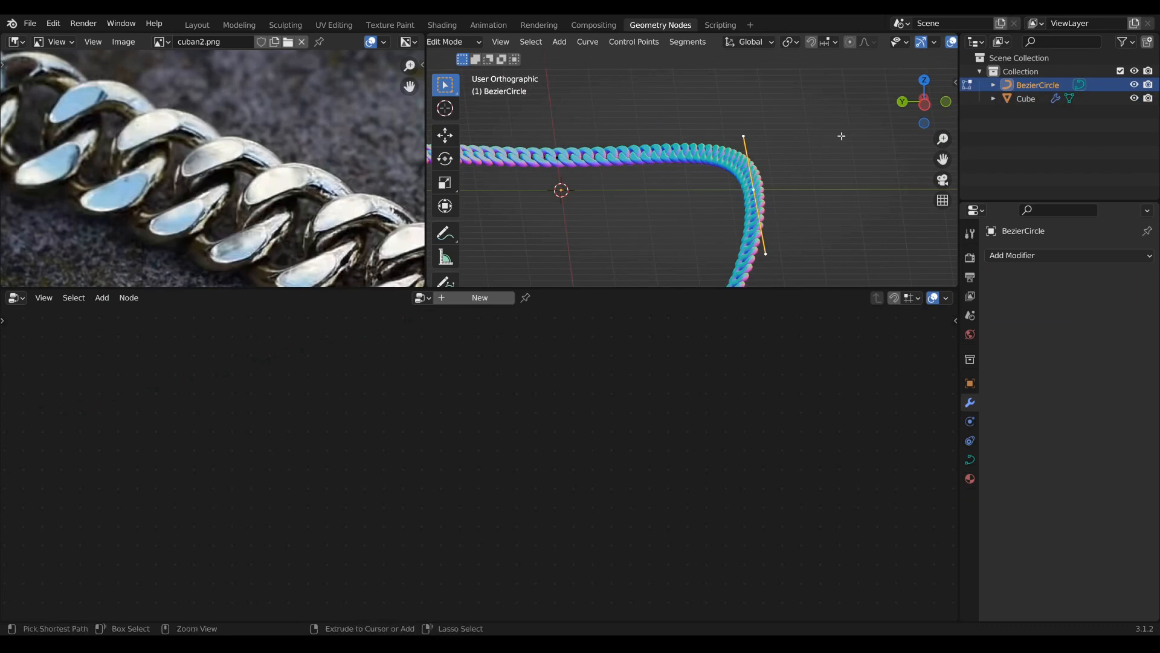
{"action": "key", "text": "ctrl+t"}
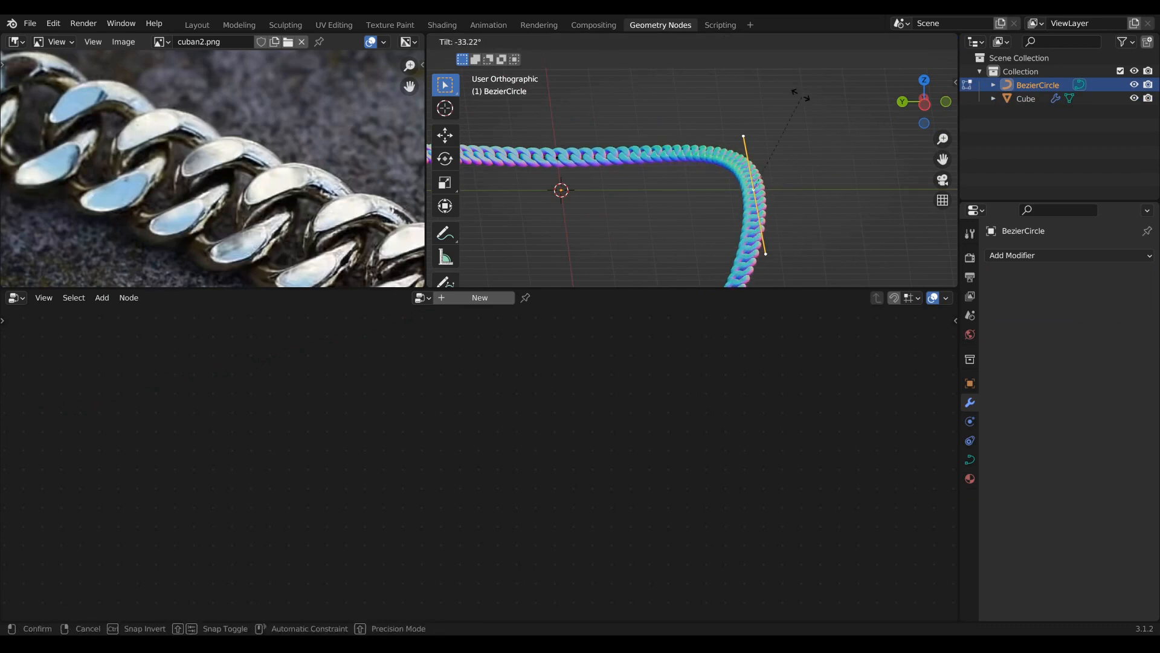
{"action": "left_click", "coordinate": [640, 206]}
Tilt the BezierCircle control point on the positive Y side to turn the links around that bend
{"action": "middle_click_drag", "start_coordinate": [640, 206], "coordinate": [680, 195], "text": "shift"}
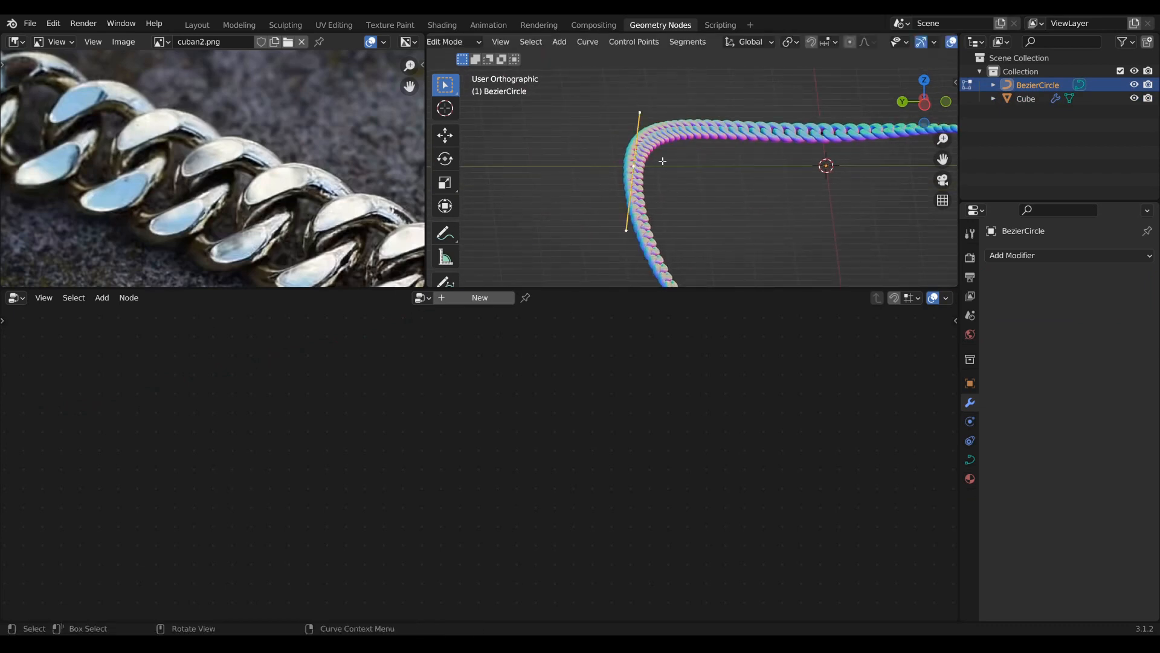
{"action": "key", "text": "ctrl+t"}
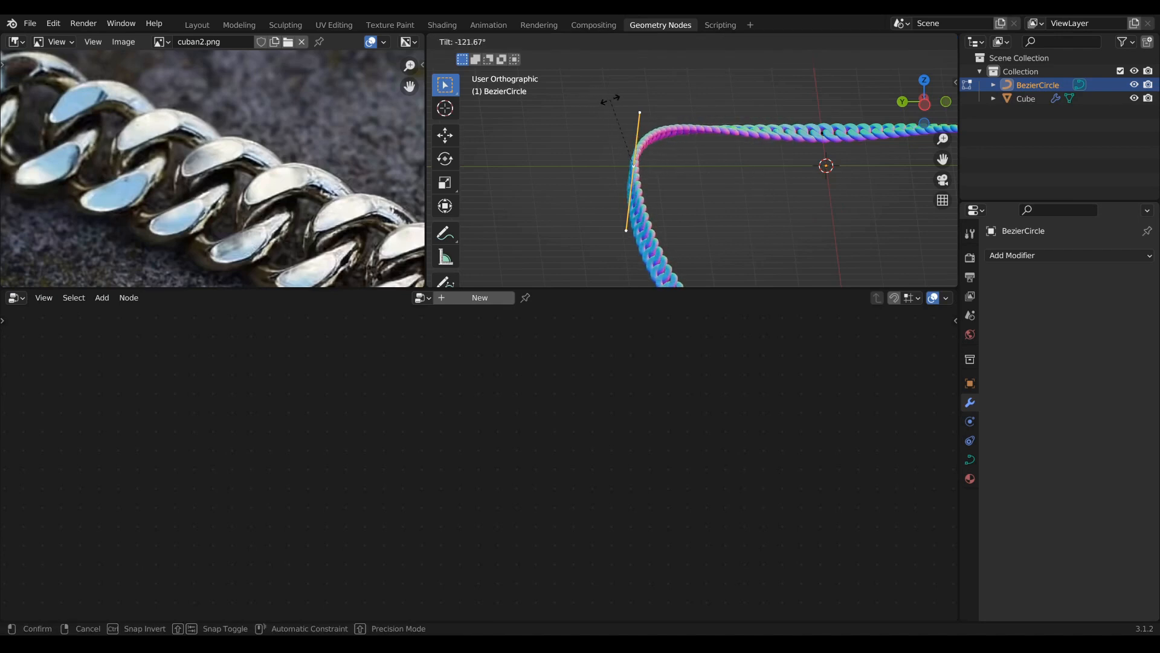
Finish tilting the selected side control point of the BezierCircle curve to turn its chain links
{"action": "left_click", "coordinate": [651, 123]}
{"action": "middle_click_drag", "start_coordinate": [834, 137], "coordinate": [876, 151]}
{"action": "key", "text": "ctrl+t"}
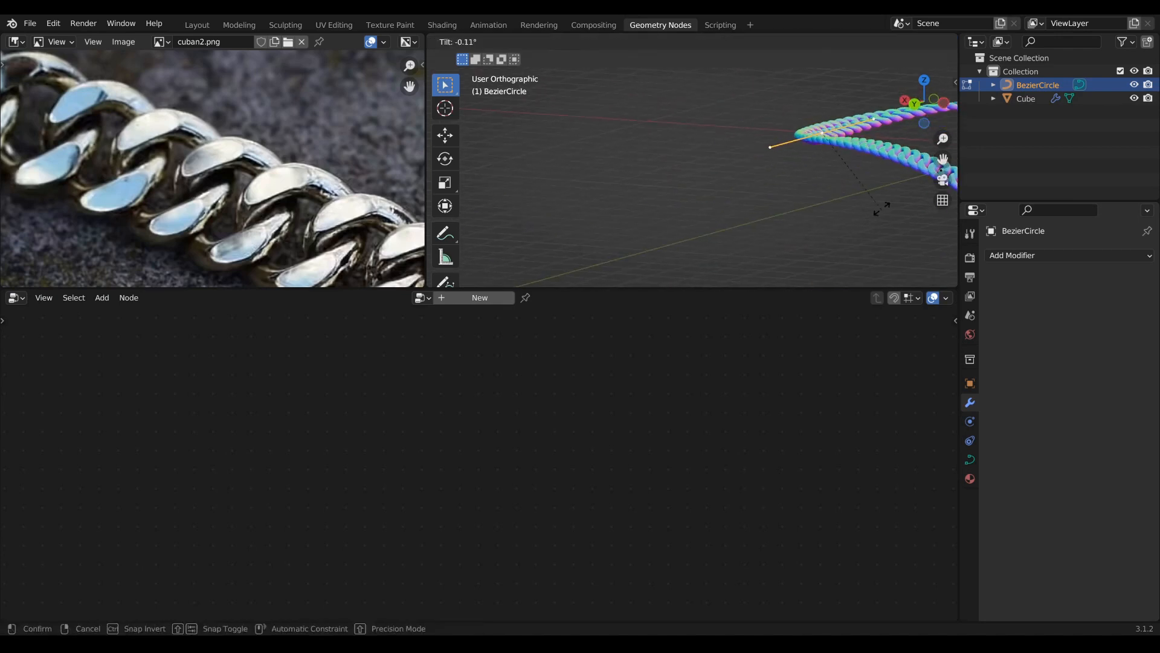
{"action": "left_click", "coordinate": [845, 131]}
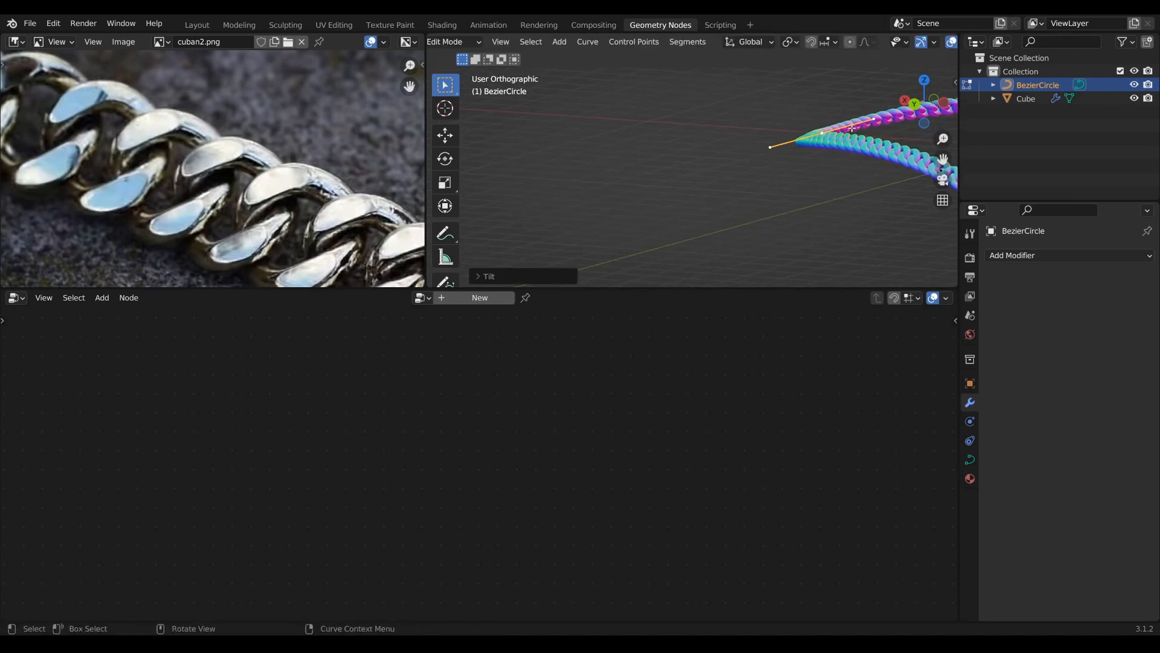
{"action": "middle_click_drag", "start_coordinate": [853, 128], "coordinate": [708, 184]}
{"action": "key", "text": "ctrl+z"}
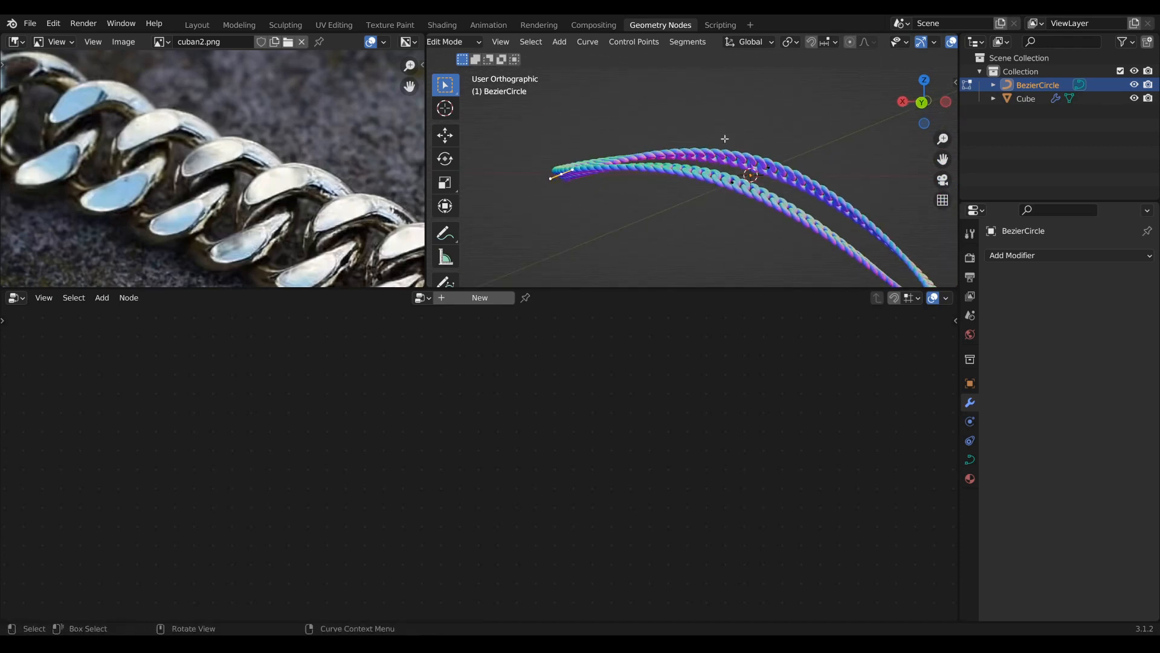
Tilt the selected curve control point about -79°, adjust the tilt of the chain's front control point, and return to Object Mode
{"action": "key", "text": "ctrl+t"}
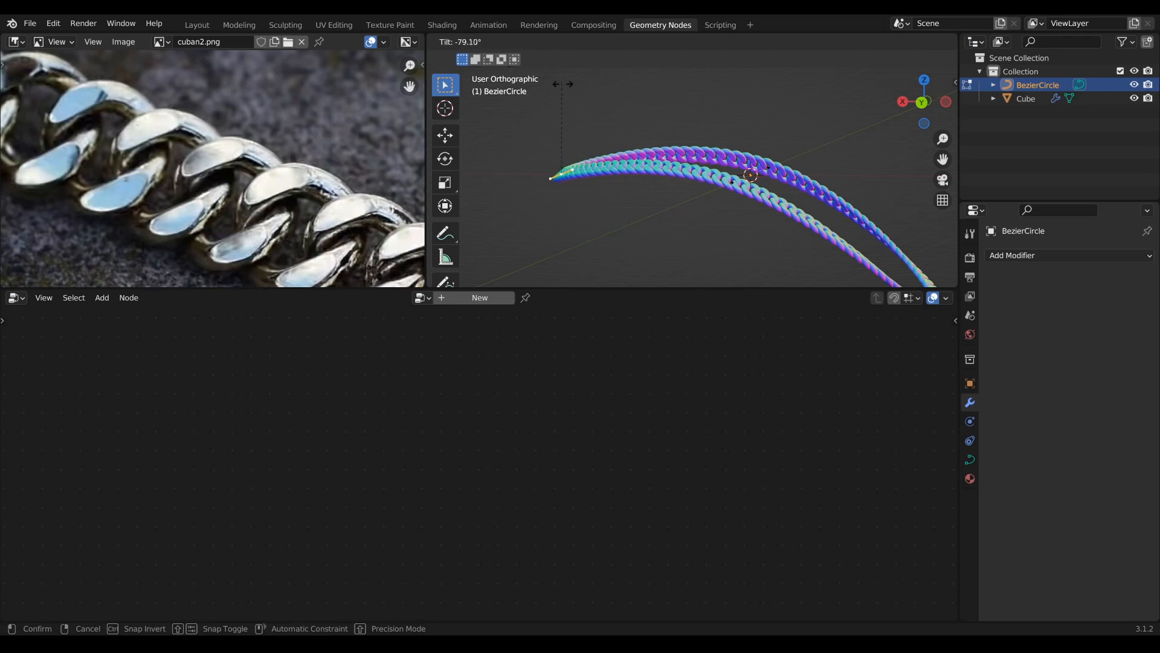
{"action": "left_click", "coordinate": [563, 84]}
{"action": "middle_click_drag", "start_coordinate": [640, 181], "coordinate": [811, 215]}
{"action": "left_click", "coordinate": [666, 226]}
{"action": "key", "text": "ctrl+t"}
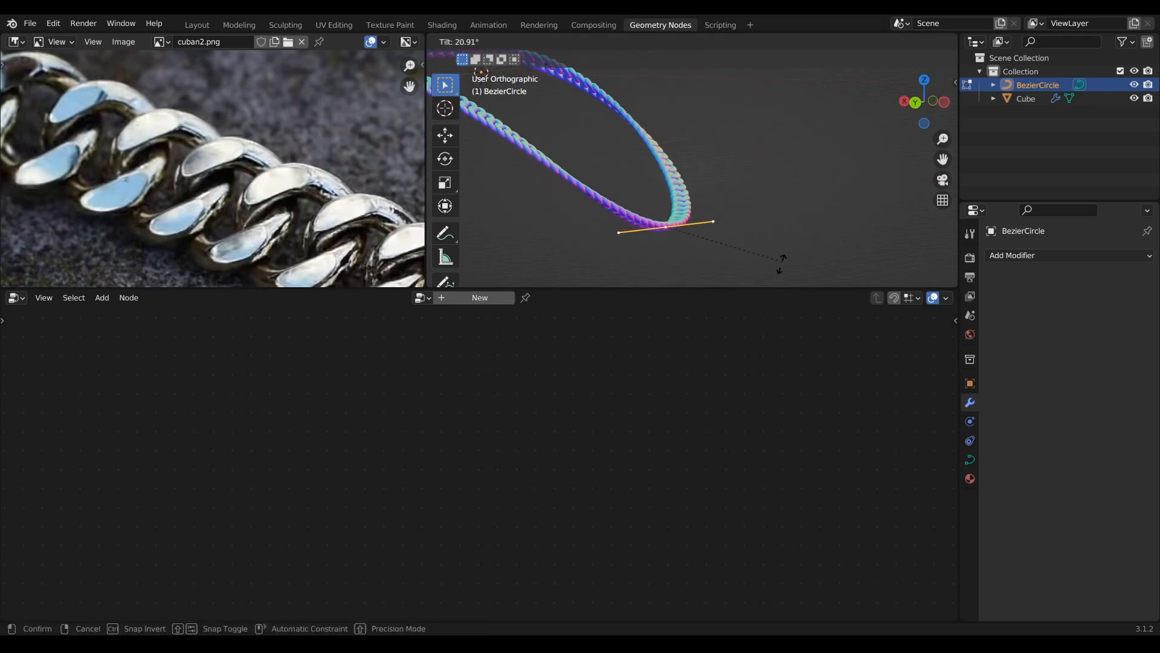
{"action": "left_click", "coordinate": [656, 83]}
{"action": "mouse_move", "coordinate": [656, 83]}
{"action": "middle_mouse_down"}
{"action": "mouse_move", "coordinate": [556, 103]}
{"action": "mouse_move", "coordinate": [648, 236]}
{"action": "mouse_move", "coordinate": [669, 141]}
{"action": "mouse_move", "coordinate": [717, 166]}
{"action": "mouse_move", "coordinate": [741, 148]}
{"action": "mouse_move", "coordinate": [653, 127]}
{"action": "mouse_move", "coordinate": [590, 138]}
{"action": "mouse_move", "coordinate": [583, 153]}
{"action": "mouse_move", "coordinate": [630, 185]}
{"action": "middle_mouse_up"}
{"action": "key", "text": "Tab"}
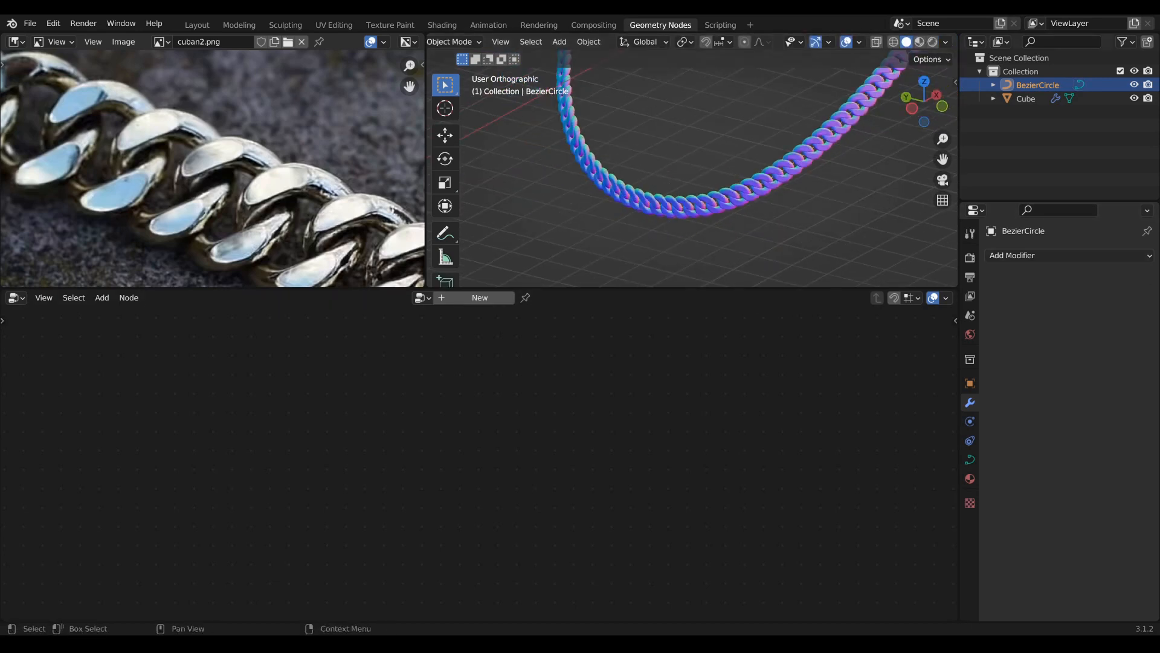
Select the Cube object and move its Curve to Points node slightly closer to the Object Info node
{"action": "left_click", "coordinate": [1026, 99]}
{"action": "scroll", "coordinate": [528, 453], "scroll_direction": "down", "scroll_amount": 8}
{"action": "middle_click_drag", "start_coordinate": [632, 320], "coordinate": [594, 423]}
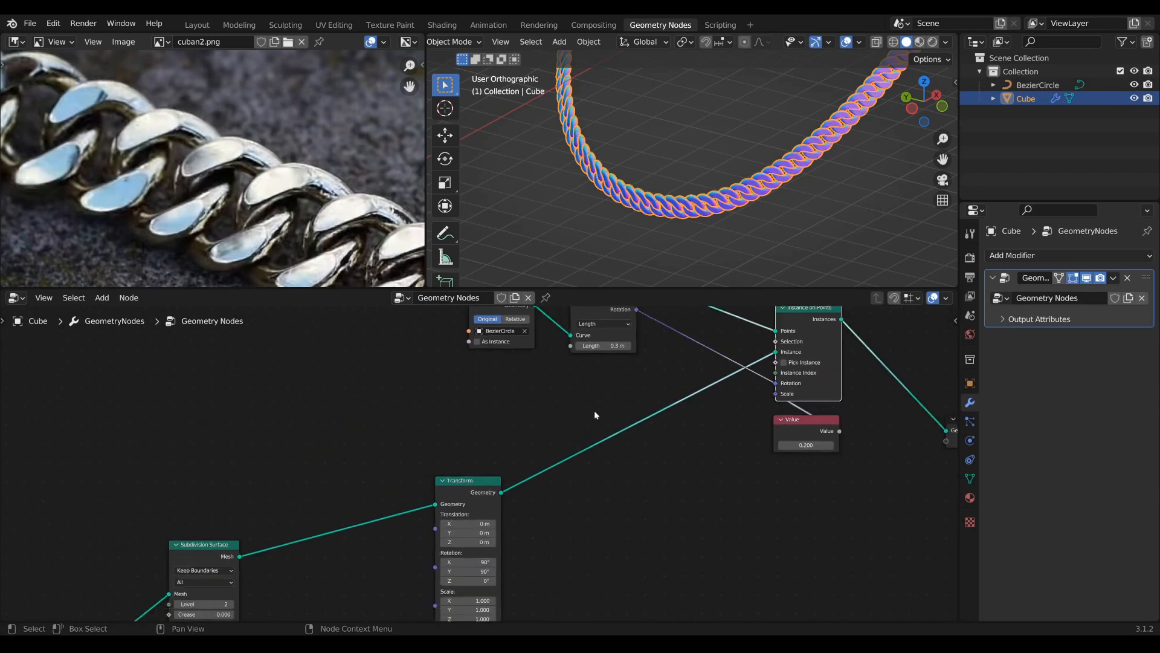
{"action": "scroll", "coordinate": [593, 411], "scroll_direction": "down", "scroll_amount": 5}
{"action": "middle_click_drag", "start_coordinate": [713, 391], "coordinate": [589, 465]}
{"action": "scroll", "coordinate": [557, 462], "scroll_direction": "up", "scroll_amount": 3}
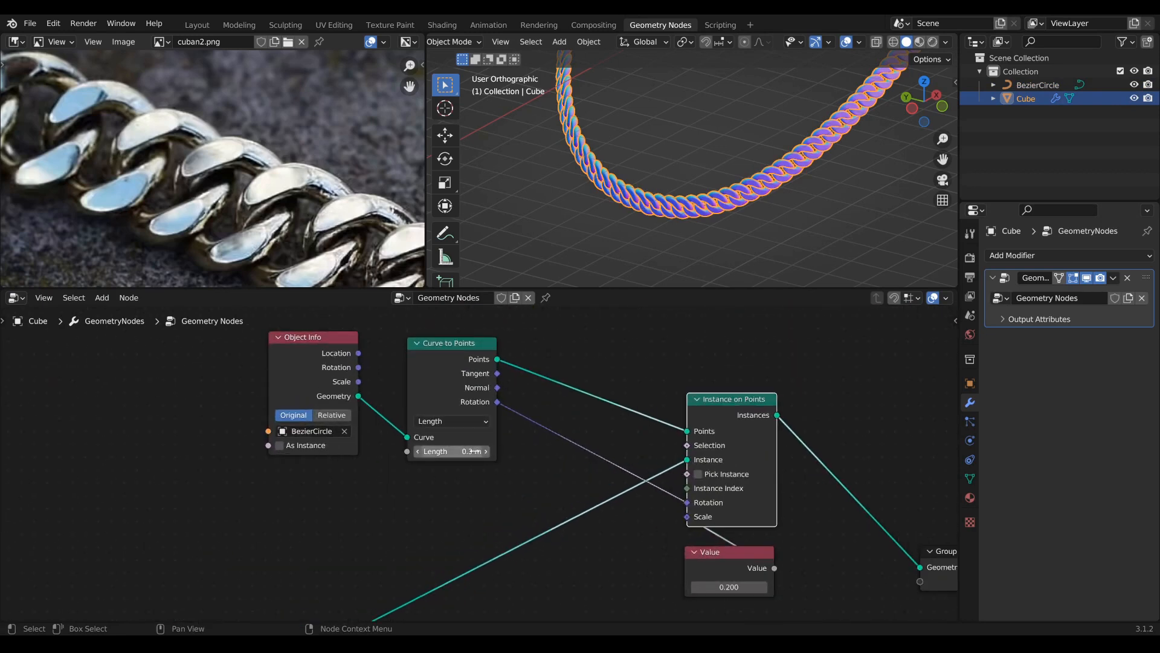
{"action": "left_click_drag", "start_coordinate": [457, 355], "coordinate": [465, 357]}
Edit the BezierCircle curve and move its selected side control point along the Y axis
{"action": "scroll", "coordinate": [756, 190], "scroll_direction": "down", "scroll_amount": 8}
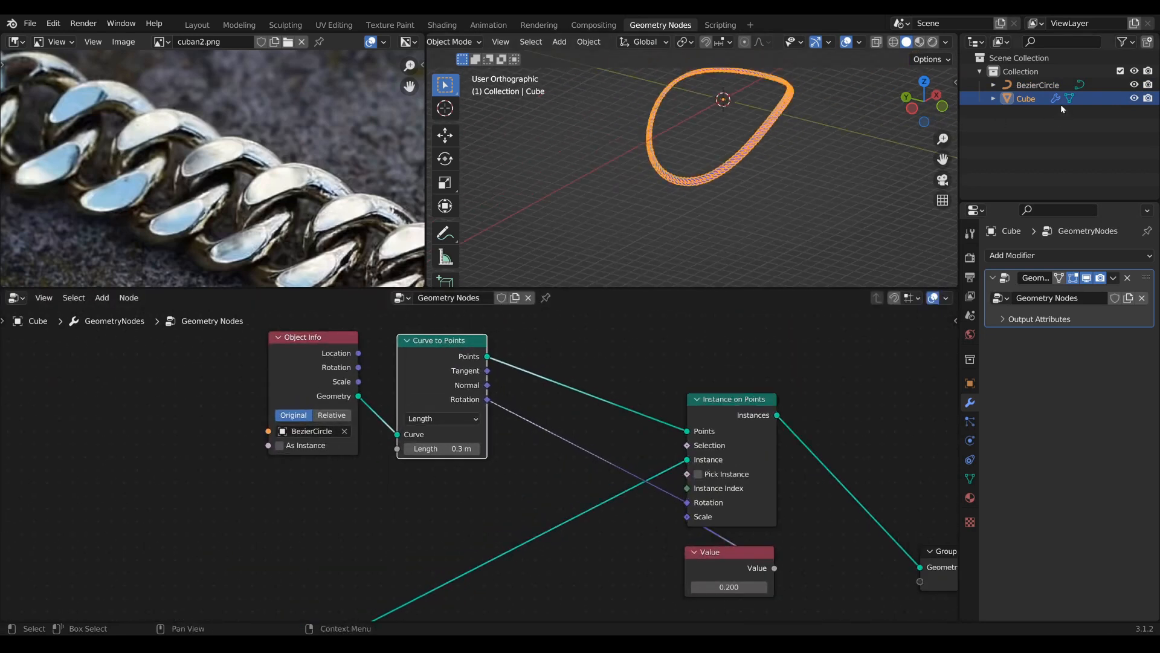
{"action": "left_click", "coordinate": [1038, 85]}
{"action": "middle_click_drag", "start_coordinate": [841, 159], "coordinate": [777, 233]}
{"action": "key", "text": "Tab"}
{"action": "scroll", "coordinate": [743, 218], "scroll_direction": "up", "scroll_amount": 3}
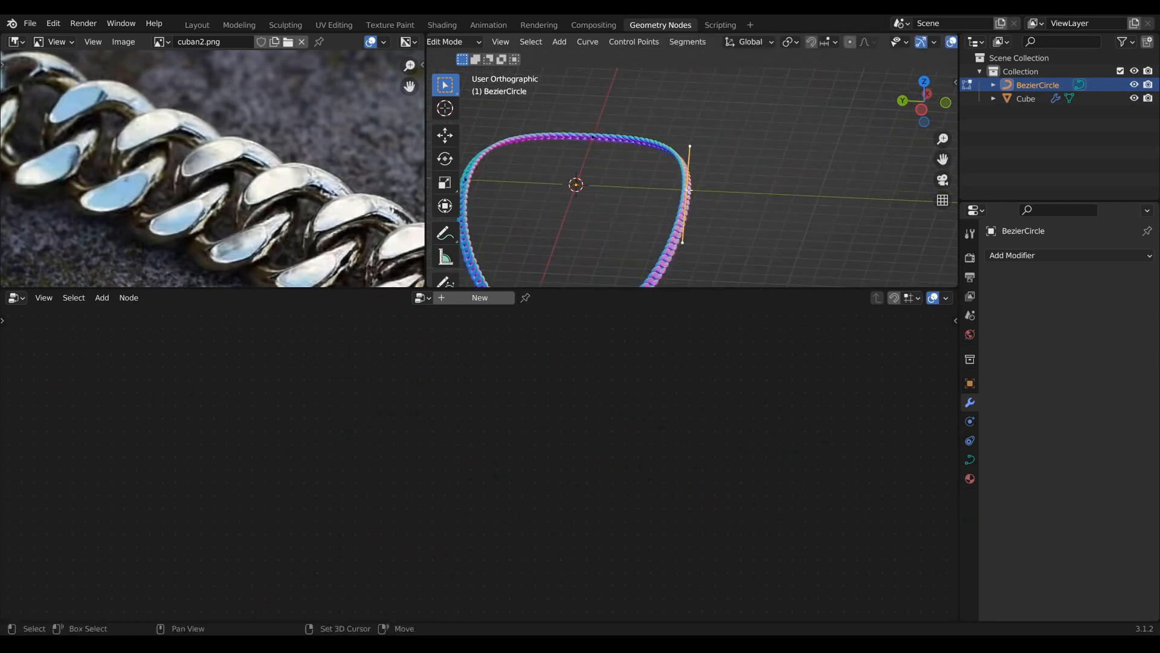
{"action": "scroll", "coordinate": [688, 189], "scroll_direction": "down", "scroll_amount": 3}
{"action": "key", "text": "g"}
{"action": "key", "text": "y"}
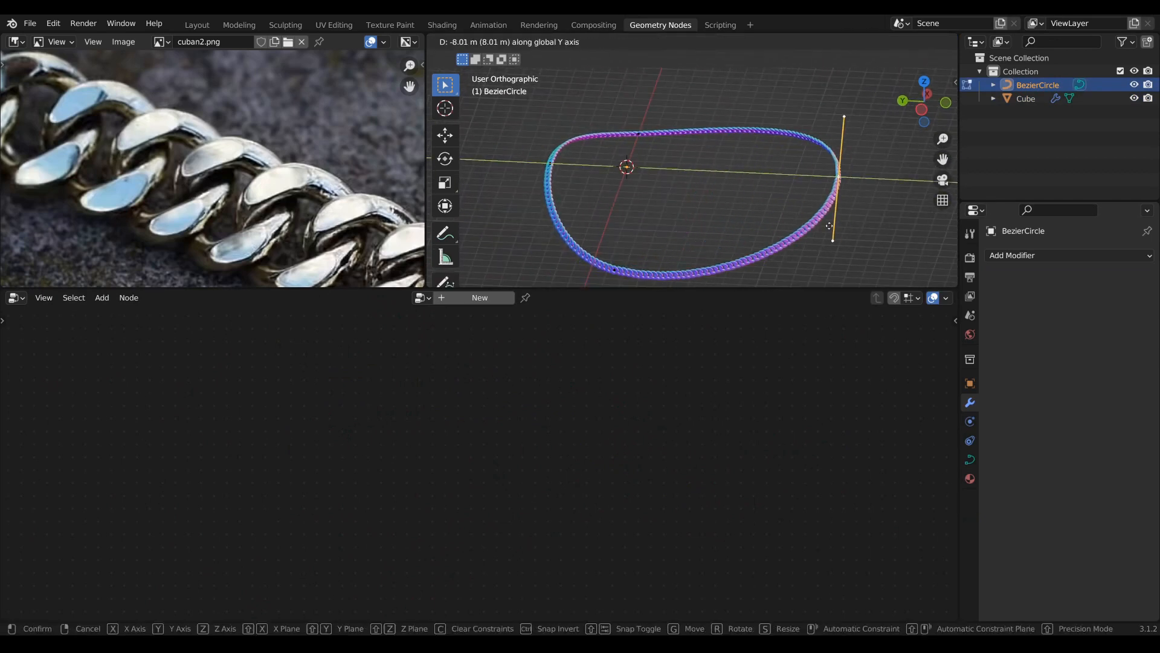
{"action": "left_click", "coordinate": [712, 229]}
Scale all BezierCircle control points down to about half size and return to Object Mode
{"action": "key", "text": "a"}
{"action": "key", "text": "s"}
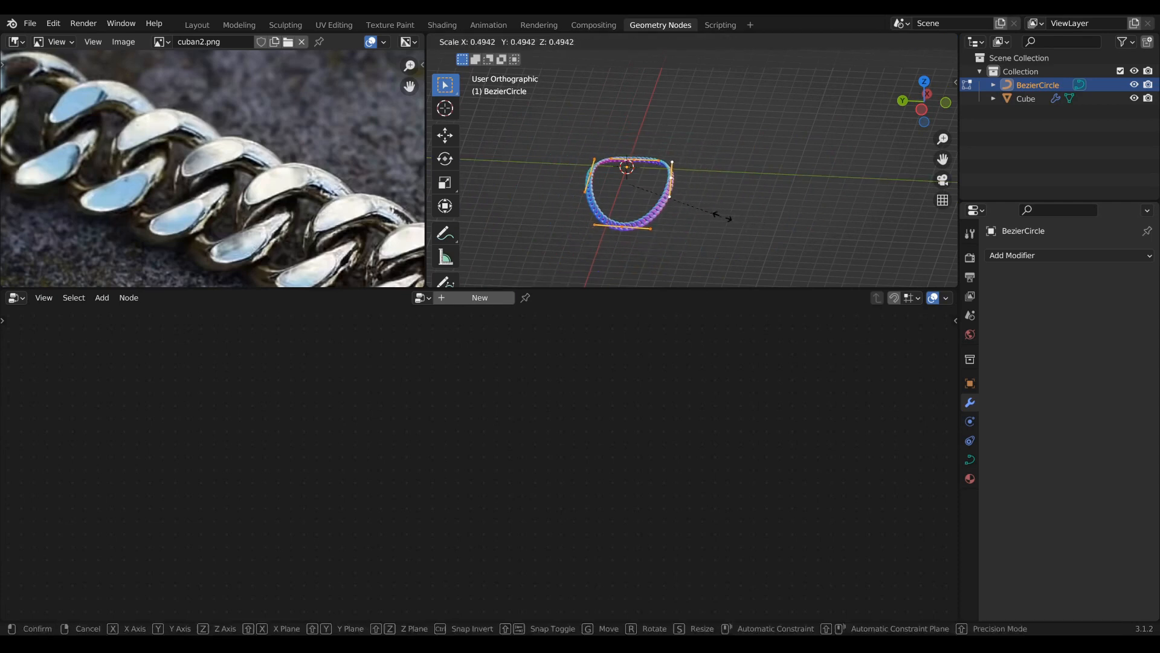
{"action": "key", "text": "Return"}
{"action": "key", "text": "Tab"}
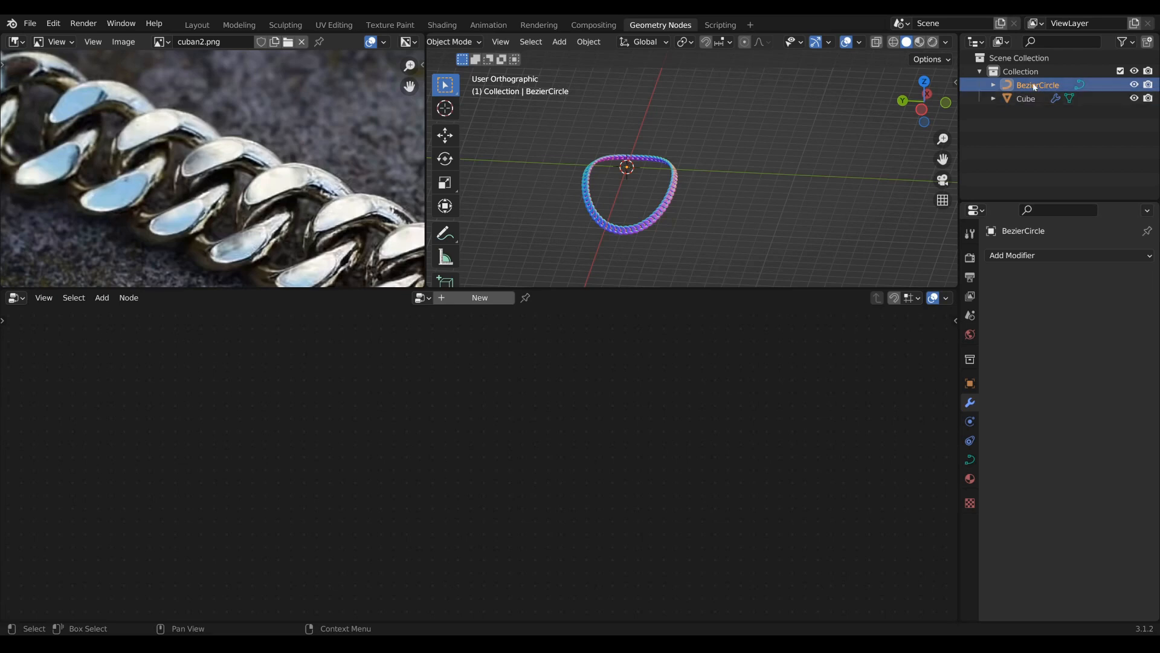
{"action": "left_click", "coordinate": [1032, 98]}
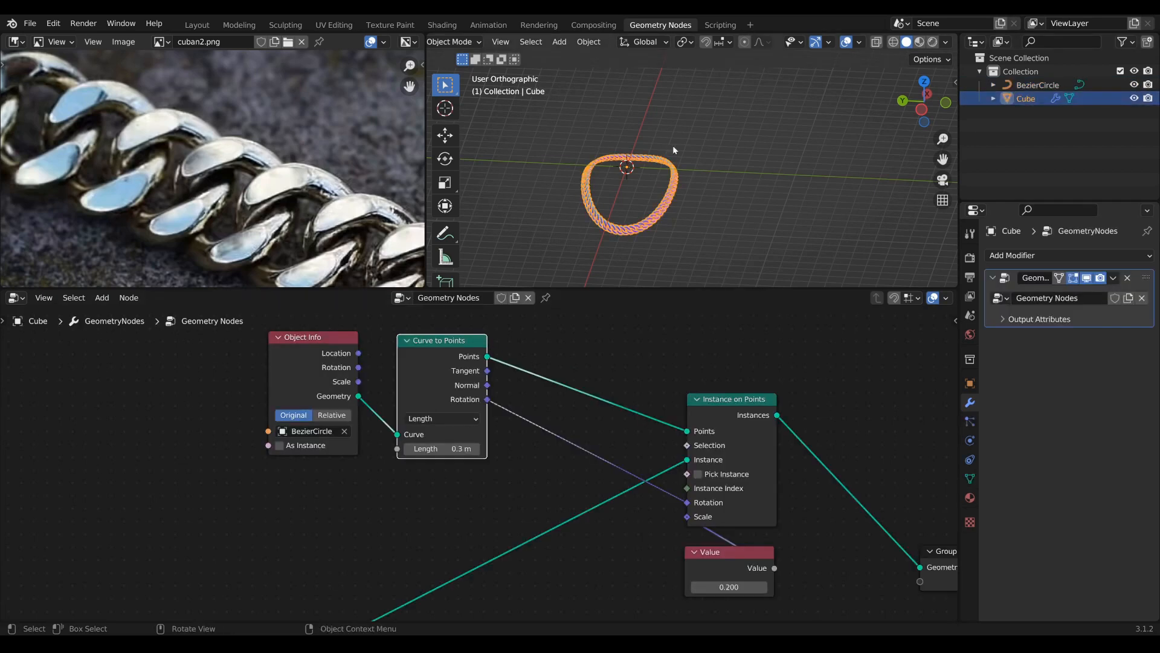
{"action": "scroll", "coordinate": [689, 169], "scroll_direction": "up", "scroll_amount": 3}
{"action": "middle_click_drag", "start_coordinate": [637, 259], "coordinate": [720, 194], "text": "shift"}
{"action": "scroll", "coordinate": [719, 194], "scroll_direction": "up", "scroll_amount": 5}
{"action": "scroll", "coordinate": [719, 194], "scroll_direction": "down", "scroll_amount": 4}
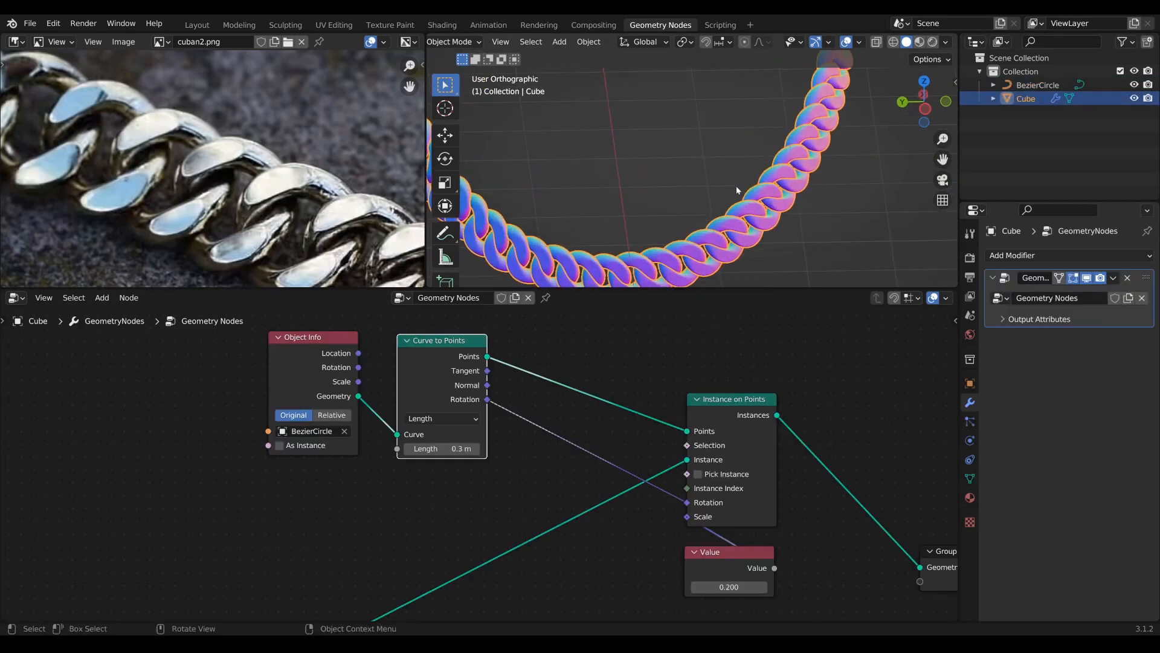
{"action": "key", "text": "Tab"}
{"action": "scroll", "coordinate": [766, 174], "scroll_direction": "down", "scroll_amount": 3}
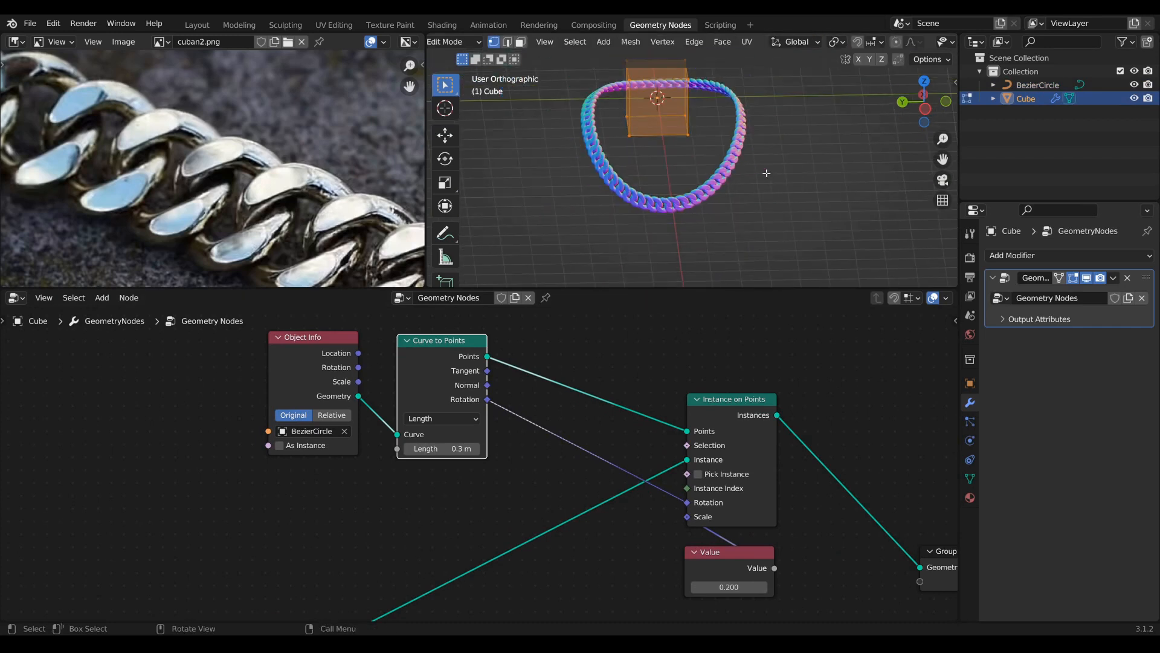
{"action": "left_click", "coordinate": [1025, 85]}
{"action": "scroll", "coordinate": [749, 158], "scroll_direction": "up", "scroll_amount": 2}
{"action": "key", "text": "Tab"}
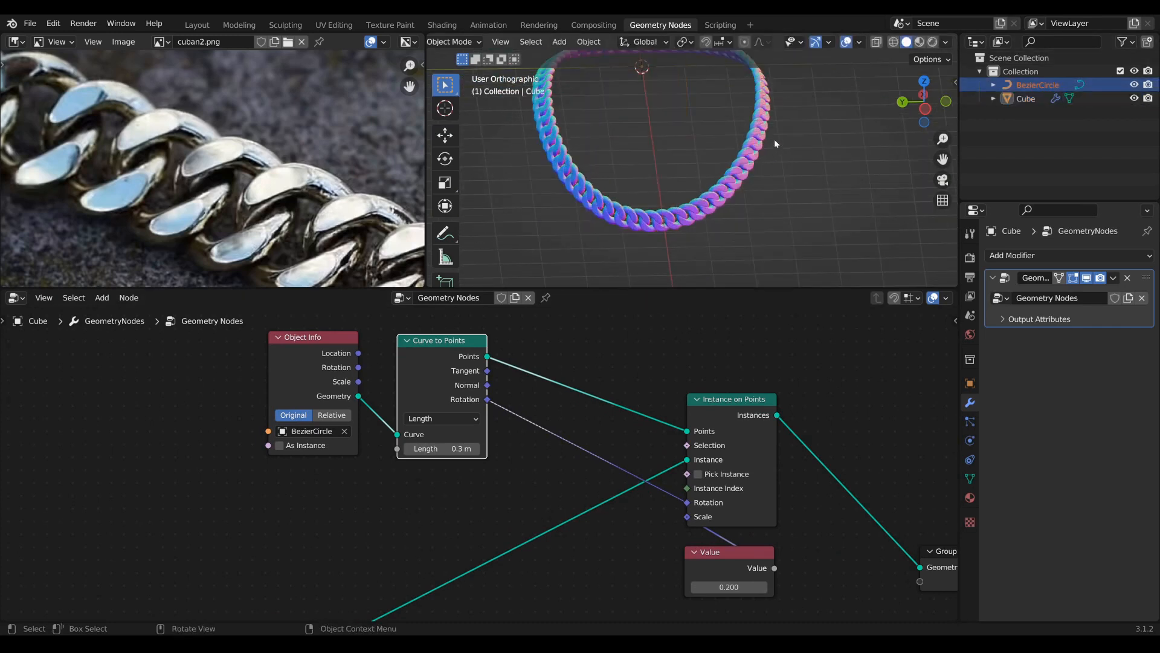
{"action": "scroll", "coordinate": [776, 143], "scroll_direction": "down", "scroll_amount": 2}
{"action": "key", "text": "Tab"}
{"action": "key", "text": "Tab"}
{"action": "left_click", "coordinate": [1027, 97]}
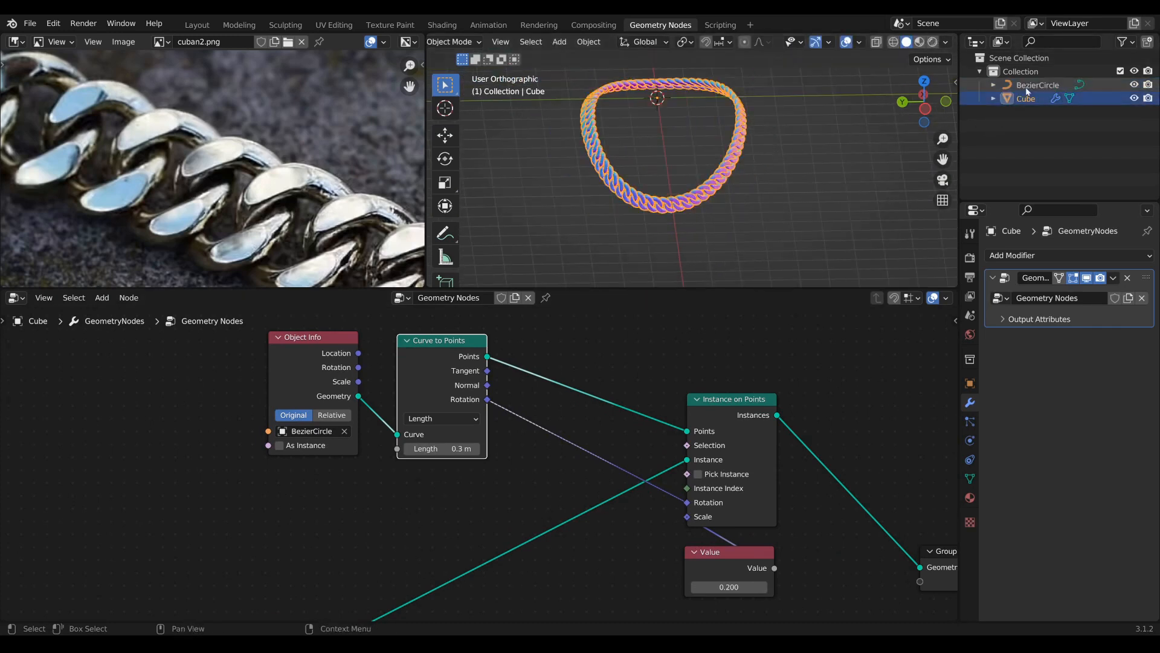
Scale up the BezierCircle control points in Edit Mode by about 1.52 and return to Object Mode
{"action": "left_click", "coordinate": [1027, 86]}
{"action": "key", "text": "Tab"}
{"action": "key", "text": "s"}
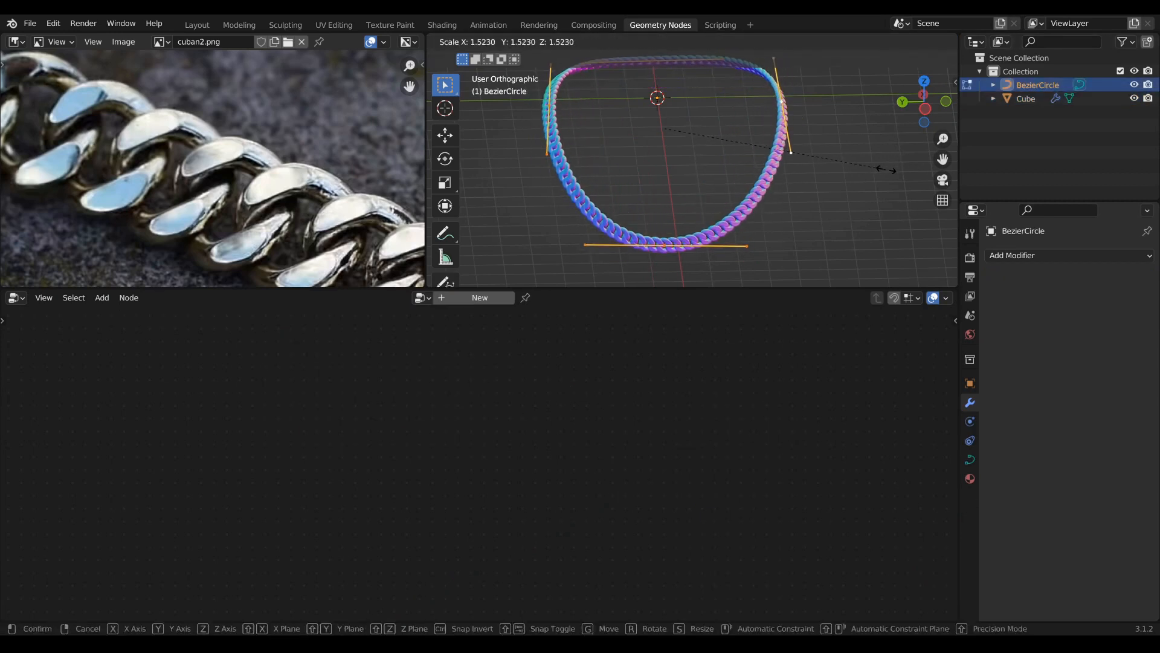
{"action": "left_click", "coordinate": [882, 169]}
{"action": "scroll", "coordinate": [829, 150], "scroll_direction": "down", "scroll_amount": 5}
{"action": "mouse_move", "coordinate": [793, 192]}
{"action": "middle_mouse_down"}
{"action": "mouse_move", "coordinate": [721, 198]}
{"action": "mouse_move", "coordinate": [865, 191]}
{"action": "mouse_move", "coordinate": [780, 188]}
{"action": "middle_mouse_up"}
{"action": "key", "text": "Tab"}
{"action": "scroll", "coordinate": [721, 198], "scroll_direction": "up", "scroll_amount": 3}
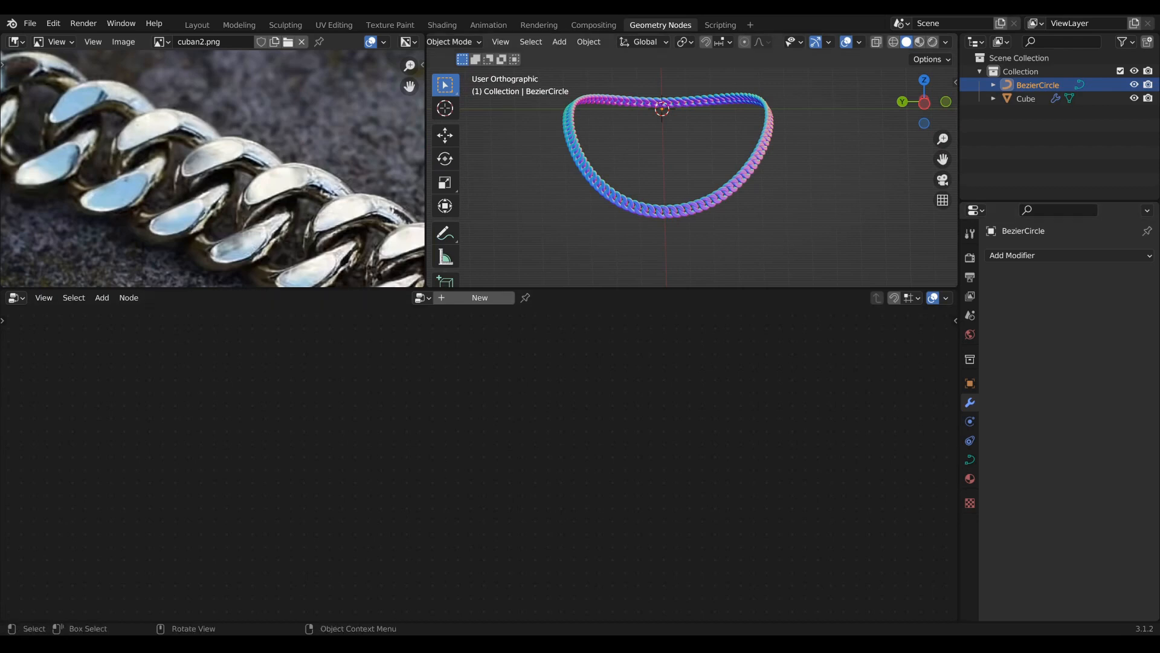
Select the chain object and move its Group Output node farther away from the Instance on Points node
{"action": "left_click", "coordinate": [640, 211]}
{"action": "scroll", "coordinate": [587, 458], "scroll_direction": "down", "scroll_amount": 10}
{"action": "scroll", "coordinate": [604, 510], "scroll_direction": "up", "scroll_amount": 2}
{"action": "middle_click_drag", "start_coordinate": [626, 522], "coordinate": [540, 485]}
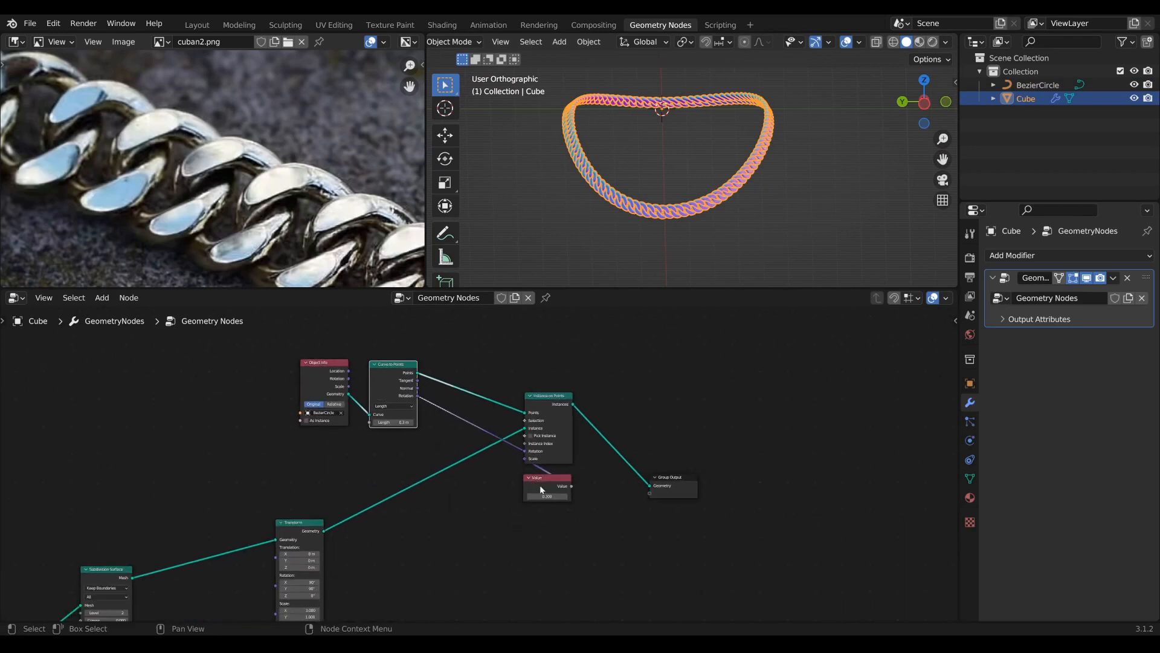
{"action": "left_click_drag", "start_coordinate": [670, 485], "coordinate": [763, 444]}
{"action": "middle_click_drag", "start_coordinate": [670, 474], "coordinate": [785, 466]}
Move the Group Output node clear of the others and combine all remaining nodes into one node group
{"action": "scroll", "coordinate": [732, 480], "scroll_direction": "down", "scroll_amount": 10}
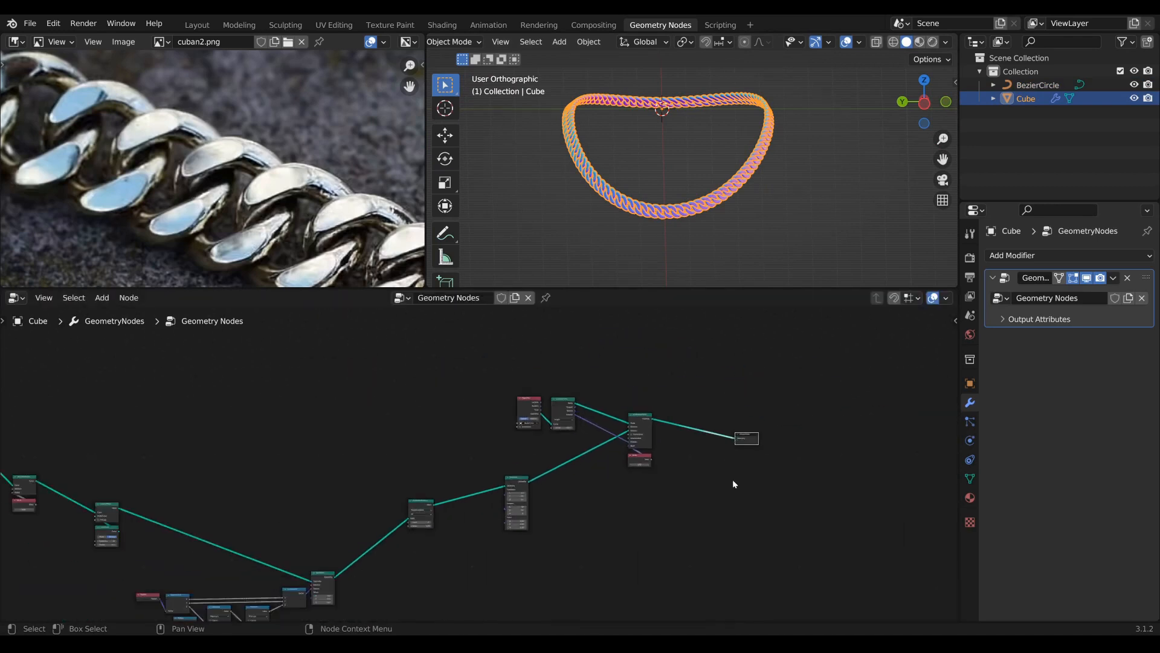
{"action": "middle_click_drag", "start_coordinate": [545, 528], "coordinate": [703, 450]}
{"action": "scroll", "coordinate": [771, 465], "scroll_direction": "down", "scroll_amount": 4}
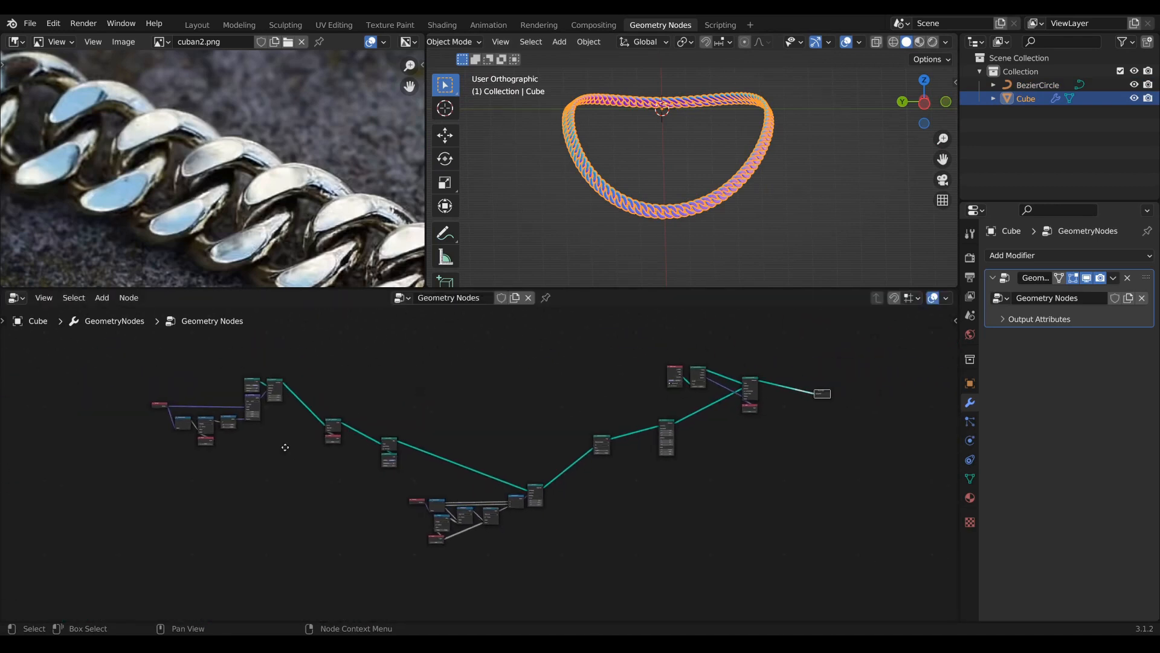
{"action": "scroll", "coordinate": [302, 440], "scroll_direction": "down", "scroll_amount": 3}
{"action": "left_click_drag", "start_coordinate": [695, 564], "coordinate": [119, 307]}
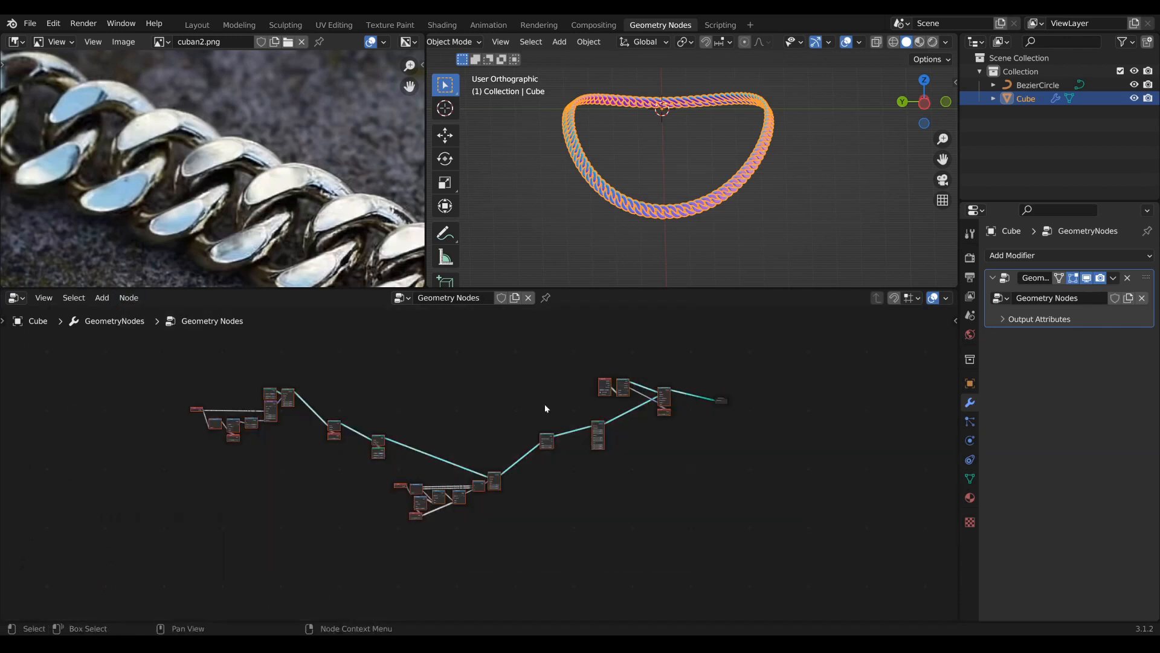
{"action": "scroll", "coordinate": [689, 423], "scroll_direction": "up", "scroll_amount": 2}
{"action": "middle_click_drag", "start_coordinate": [785, 405], "coordinate": [738, 430]}
{"action": "left_click_drag", "start_coordinate": [797, 391], "coordinate": [830, 386]}
{"action": "left_click_drag", "start_coordinate": [742, 570], "coordinate": [3, 351]}
{"action": "scroll", "coordinate": [481, 383], "scroll_direction": "left", "scroll_amount": 5, "text": "ctrl"}
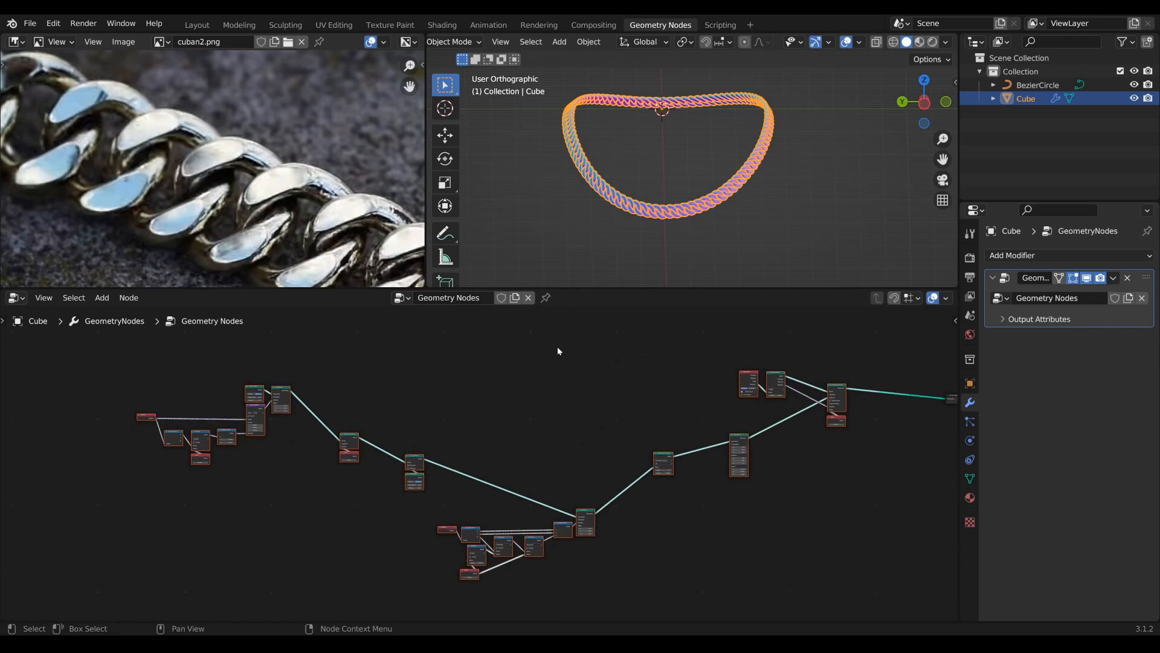
{"action": "key", "text": "ctrl+g"}
Return to the parent node tree and move the new group node closer to the Group Output node
{"action": "scroll", "coordinate": [514, 473], "scroll_direction": "left", "scroll_amount": 3, "text": "ctrl"}
{"action": "scroll", "coordinate": [668, 477], "scroll_direction": "up", "scroll_amount": 2}
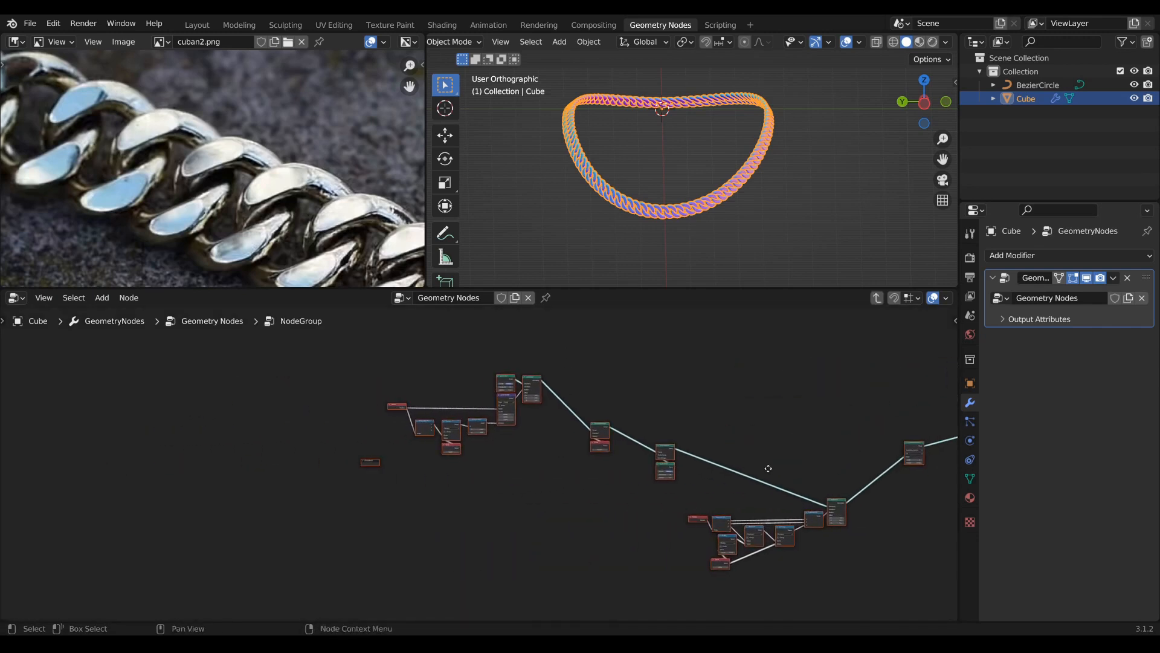
{"action": "scroll", "coordinate": [668, 479], "scroll_direction": "down", "scroll_amount": 2}
{"action": "left_click", "coordinate": [876, 297]}
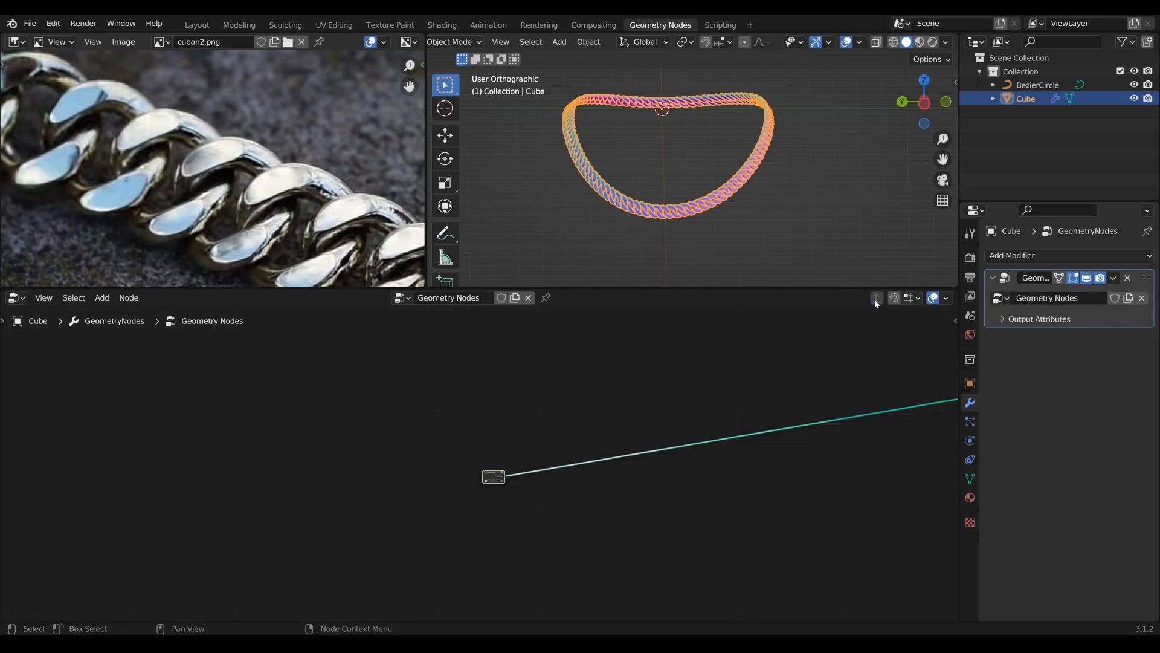
{"action": "middle_click_drag", "start_coordinate": [592, 444], "coordinate": [566, 449]}
{"action": "scroll", "coordinate": [567, 448], "scroll_direction": "up", "scroll_amount": 1}
{"action": "left_click_drag", "start_coordinate": [288, 485], "coordinate": [771, 388]}
{"action": "scroll", "coordinate": [665, 409], "scroll_direction": "up", "scroll_amount": 5}
{"action": "middle_click_drag", "start_coordinate": [665, 409], "coordinate": [387, 392]}
{"action": "scroll", "coordinate": [435, 396], "scroll_direction": "up", "scroll_amount": 3}
{"action": "middle_click_drag", "start_coordinate": [553, 370], "coordinate": [493, 445]}
{"action": "scroll", "coordinate": [493, 445], "scroll_direction": "up", "scroll_amount": 3}
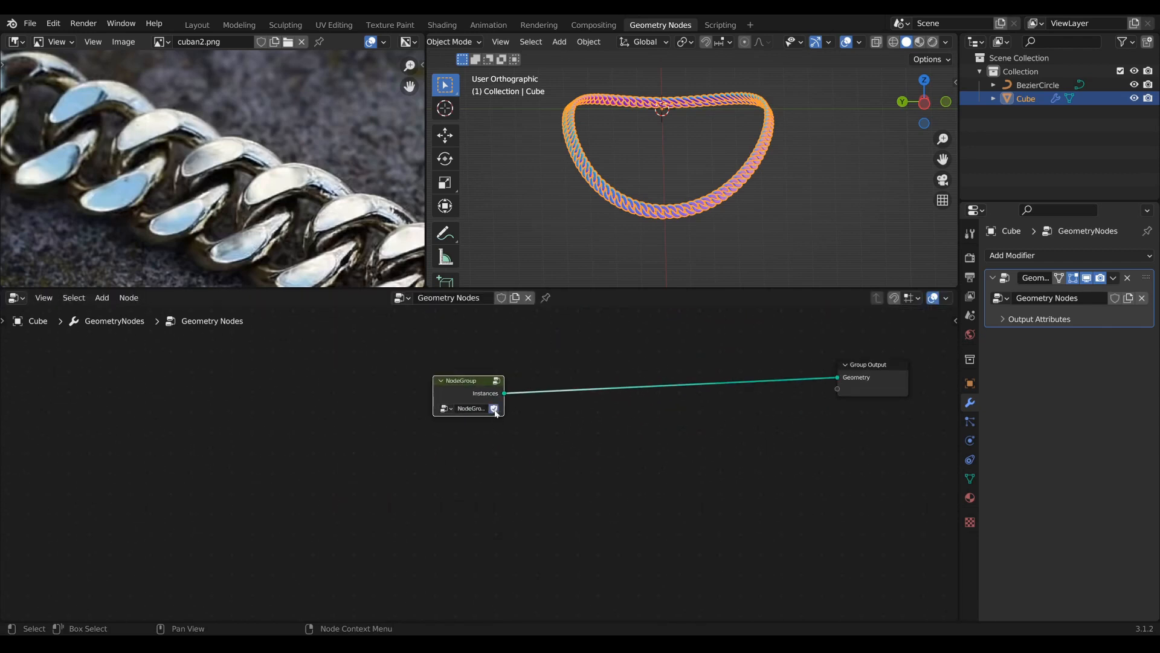
Rename the node group "Cuban Link Chain" and open it for editing
{"action": "key", "text": "BackSpace"}
{"action": "type", "text": "Cuban Link Chain"}
{"action": "key", "text": "Tab"}
{"action": "scroll", "coordinate": [476, 427], "scroll_direction": "down", "scroll_amount": 2}
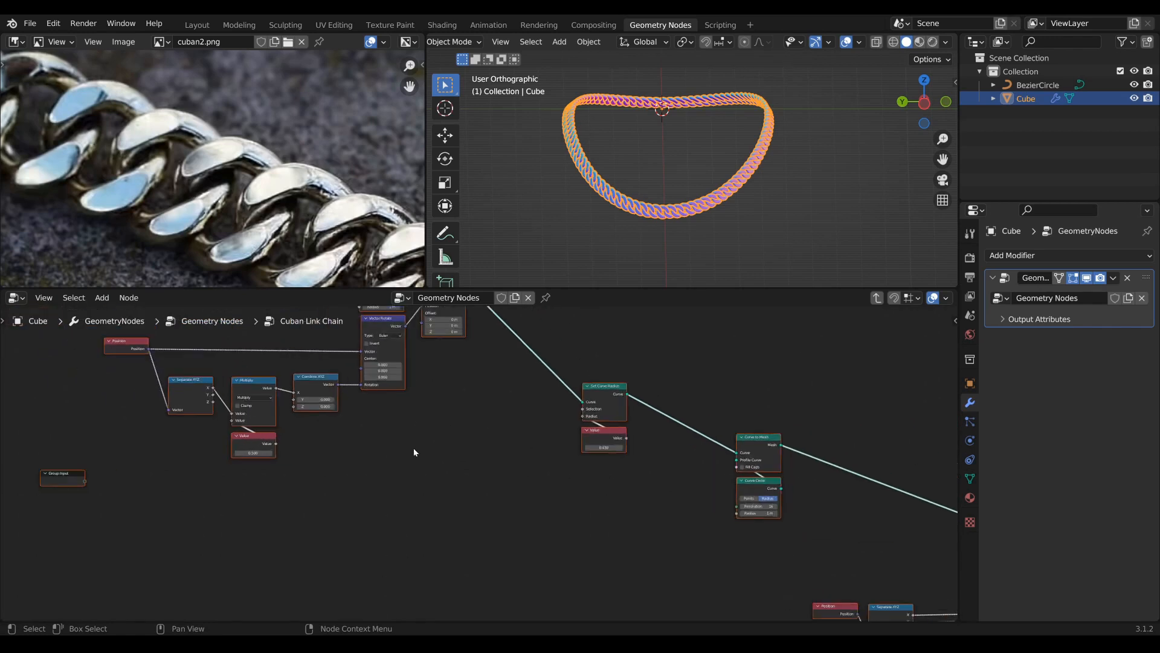
Move the Group Input node beneath the Separate XYZ node, close to the Multiply node that drives the link rotation
{"action": "middle_click_drag", "start_coordinate": [194, 494], "coordinate": [529, 539]}
{"action": "scroll", "coordinate": [529, 539], "scroll_direction": "up", "scroll_amount": 1}
{"action": "scroll", "coordinate": [529, 539], "scroll_direction": "up", "scroll_amount": 1}
{"action": "scroll", "coordinate": [499, 520], "scroll_direction": "down", "scroll_amount": 1}
{"action": "middle_click_drag", "start_coordinate": [471, 512], "coordinate": [411, 514]}
{"action": "left_click_drag", "start_coordinate": [292, 521], "coordinate": [336, 507]}
{"action": "middle_click_drag", "start_coordinate": [414, 494], "coordinate": [324, 500]}
{"action": "left_click", "coordinate": [262, 519]}
{"action": "left_click_drag", "start_coordinate": [262, 511], "coordinate": [435, 478]}
{"action": "scroll", "coordinate": [483, 472], "scroll_direction": "up", "scroll_amount": 1}
{"action": "scroll", "coordinate": [507, 492], "scroll_direction": "up", "scroll_amount": 3}
Disconnect the Value node from the Multiply node and feed that second value from the Group Input instead, tidying the nodes' positions
{"action": "left_click_drag", "start_coordinate": [549, 462], "coordinate": [559, 501]}
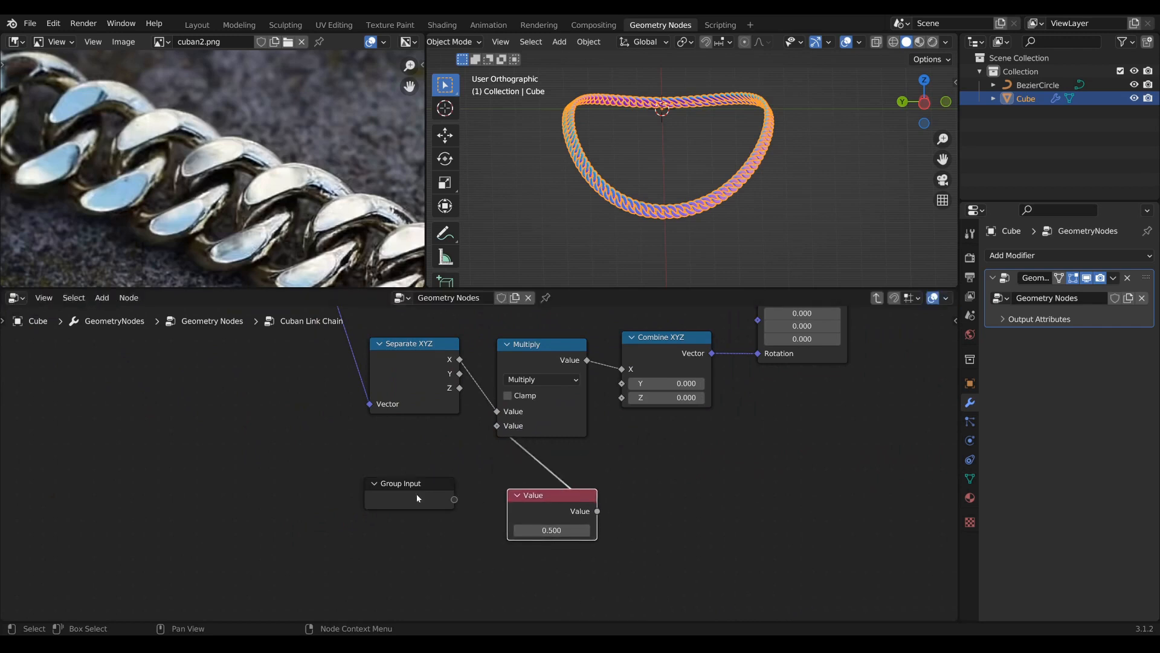
{"action": "left_click_drag", "start_coordinate": [416, 495], "coordinate": [355, 496]}
{"action": "left_click_drag", "start_coordinate": [568, 507], "coordinate": [511, 514]}
{"action": "left_click_drag", "start_coordinate": [498, 426], "coordinate": [510, 444]}
{"action": "left_click_drag", "start_coordinate": [392, 499], "coordinate": [497, 425]}
{"action": "left_click_drag", "start_coordinate": [361, 485], "coordinate": [403, 456]}
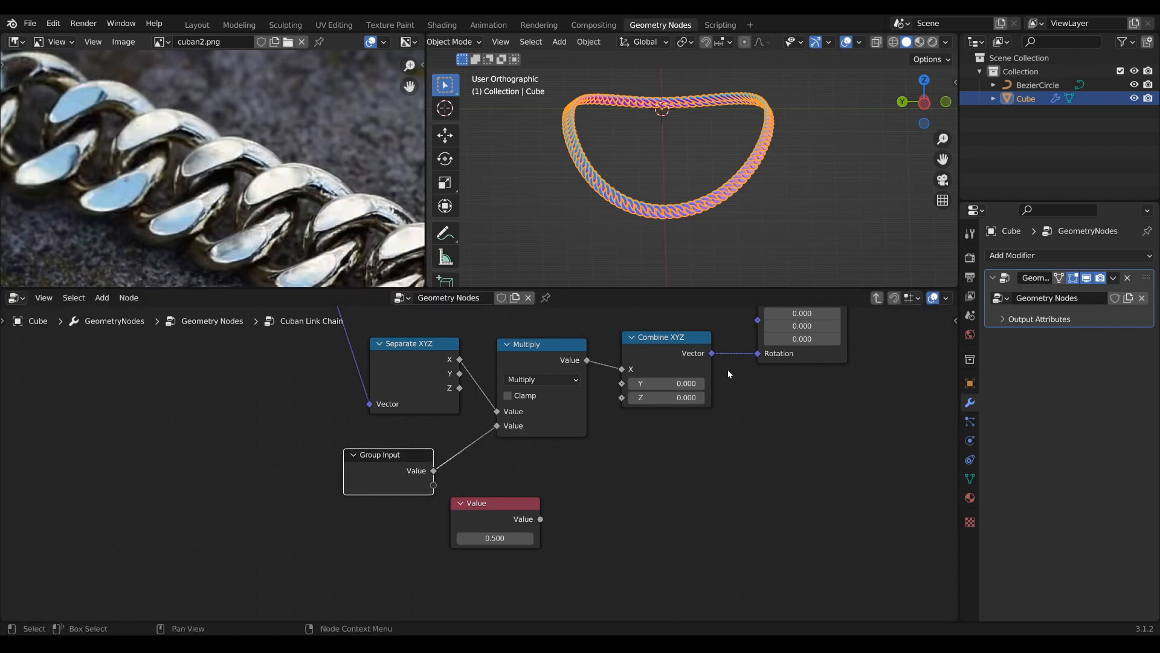
Rename the group's Value input to "Link Twist"
{"action": "key", "text": "n"}
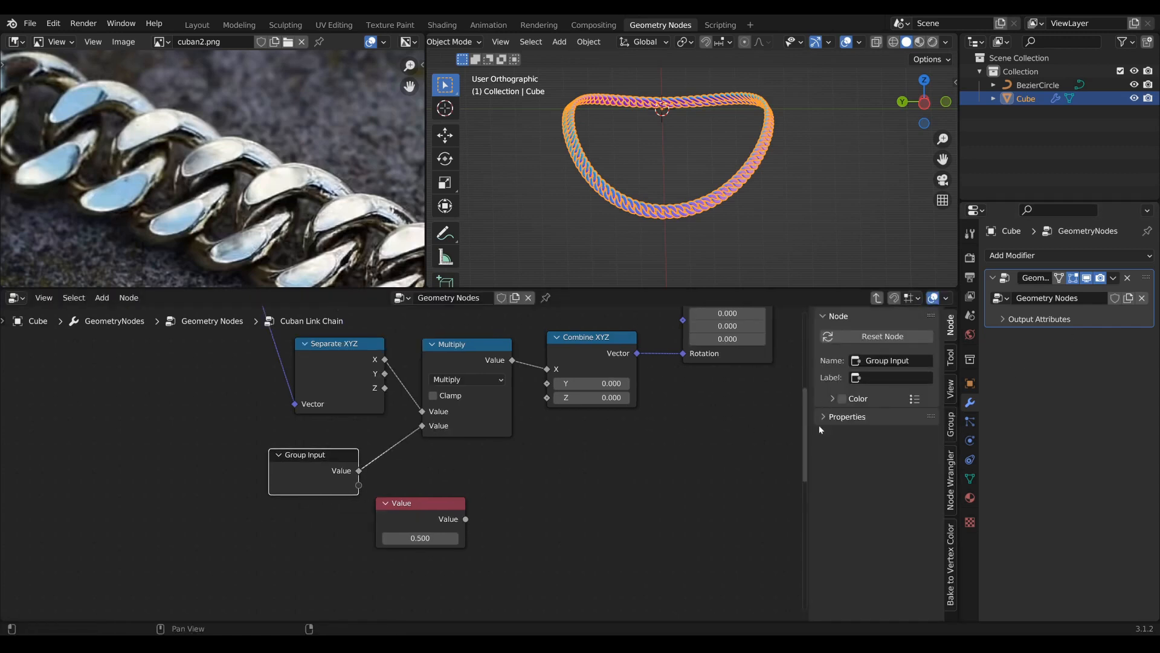
{"action": "left_click", "coordinate": [950, 424]}
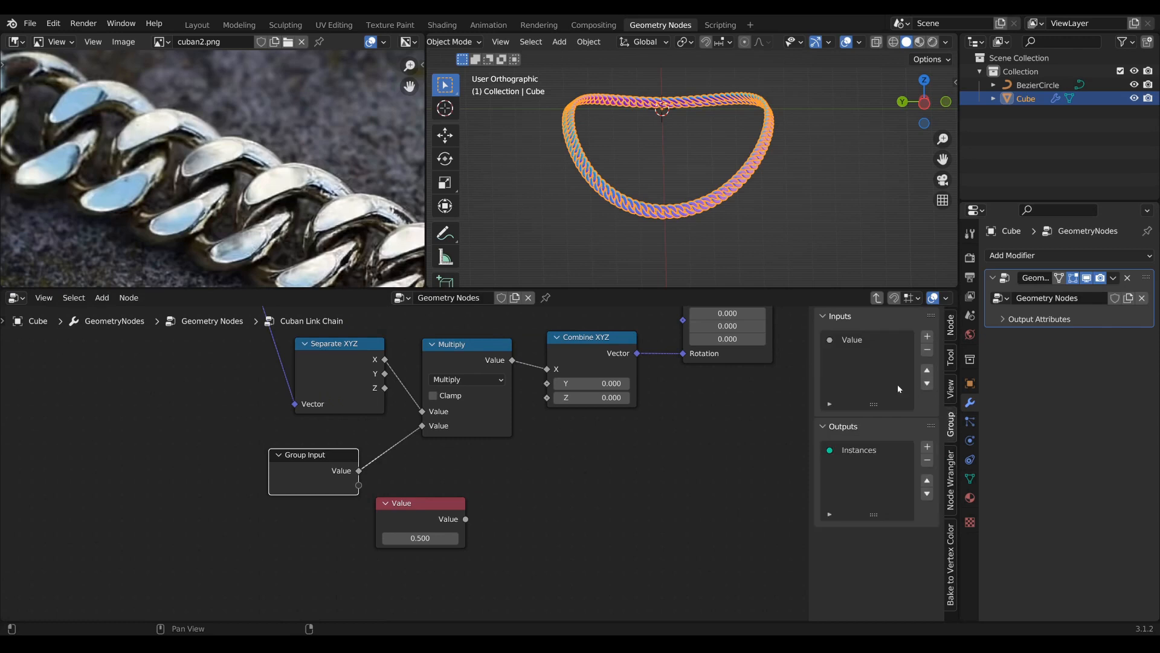
{"action": "left_click", "coordinate": [862, 340]}
{"action": "left_click", "coordinate": [887, 437]}
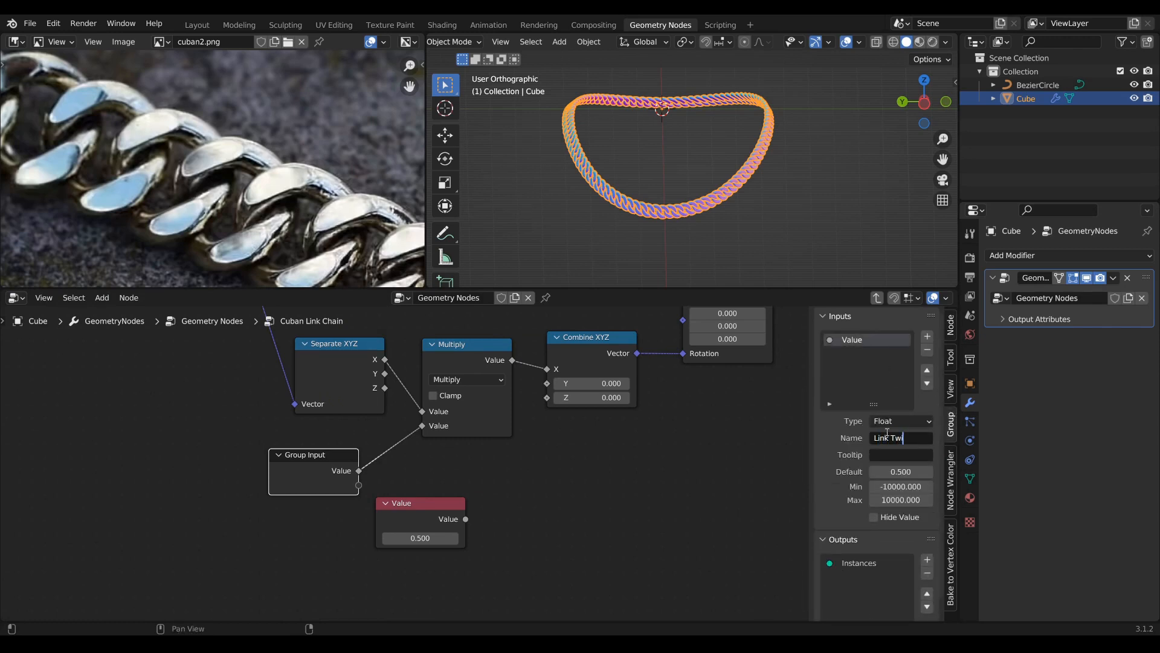
{"action": "key", "text": "Return"}
Delete the disconnected Value node beside the Group Input that supplies Link Twist
{"action": "left_click", "coordinate": [430, 507]}
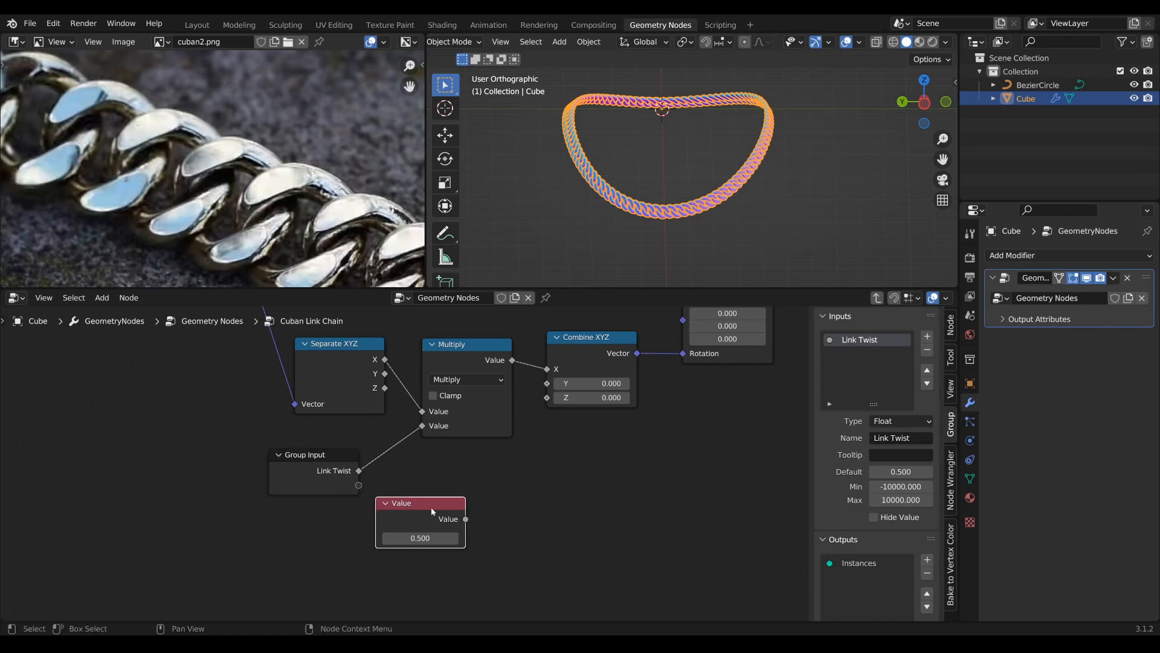
{"action": "key", "text": "x"}
{"action": "scroll", "coordinate": [447, 503], "scroll_direction": "down", "scroll_amount": 1}
{"action": "scroll", "coordinate": [468, 502], "scroll_direction": "down", "scroll_amount": 1}
{"action": "middle_click_drag", "start_coordinate": [495, 505], "coordinate": [334, 523]}
{"action": "scroll", "coordinate": [364, 521], "scroll_direction": "down", "scroll_amount": 2}
{"action": "scroll", "coordinate": [334, 524], "scroll_direction": "down", "scroll_amount": 1}
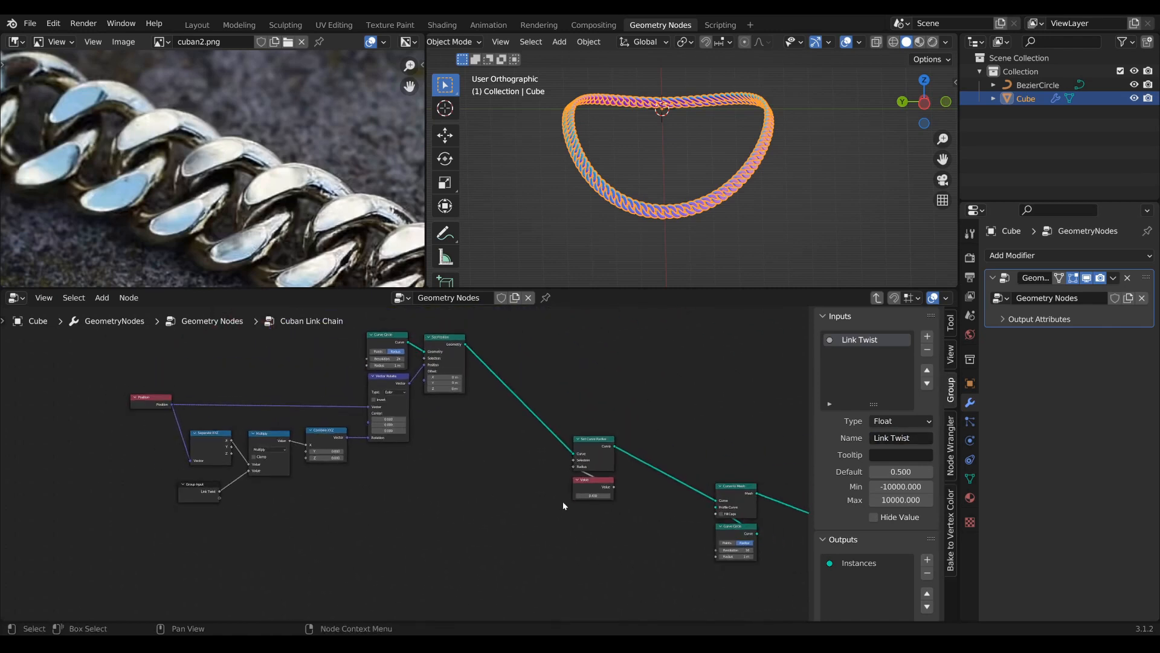
{"action": "scroll", "coordinate": [563, 502], "scroll_direction": "up", "scroll_amount": 4}
{"action": "mouse_move", "coordinate": [502, 489]}
{"action": "middle_mouse_down"}
{"action": "mouse_move", "coordinate": [538, 500]}
{"action": "mouse_move", "coordinate": [519, 496]}
{"action": "middle_mouse_up"}
{"action": "left_click_drag", "start_coordinate": [85, 489], "coordinate": [92, 490]}
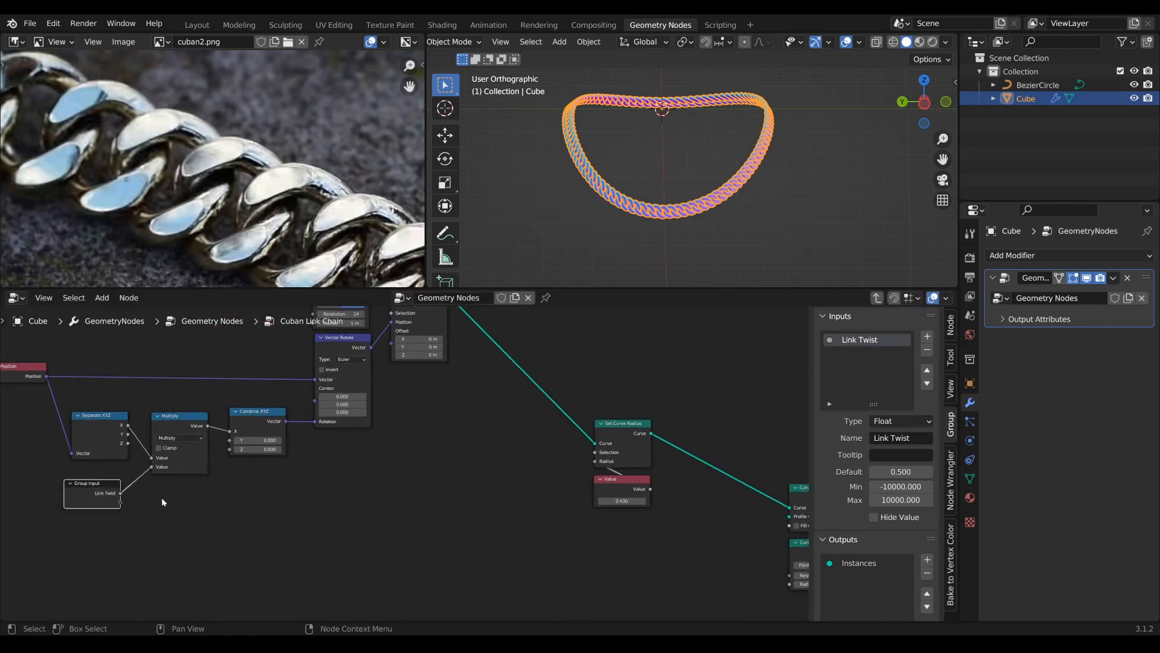
Disconnect the Value node from Set Curve Radius, set that radius to 0.5 m, and delete the Value node
{"action": "scroll", "coordinate": [162, 498], "scroll_direction": "down", "scroll_amount": 2, "text": "ctrl"}
{"action": "left_click_drag", "start_coordinate": [553, 491], "coordinate": [434, 490]}
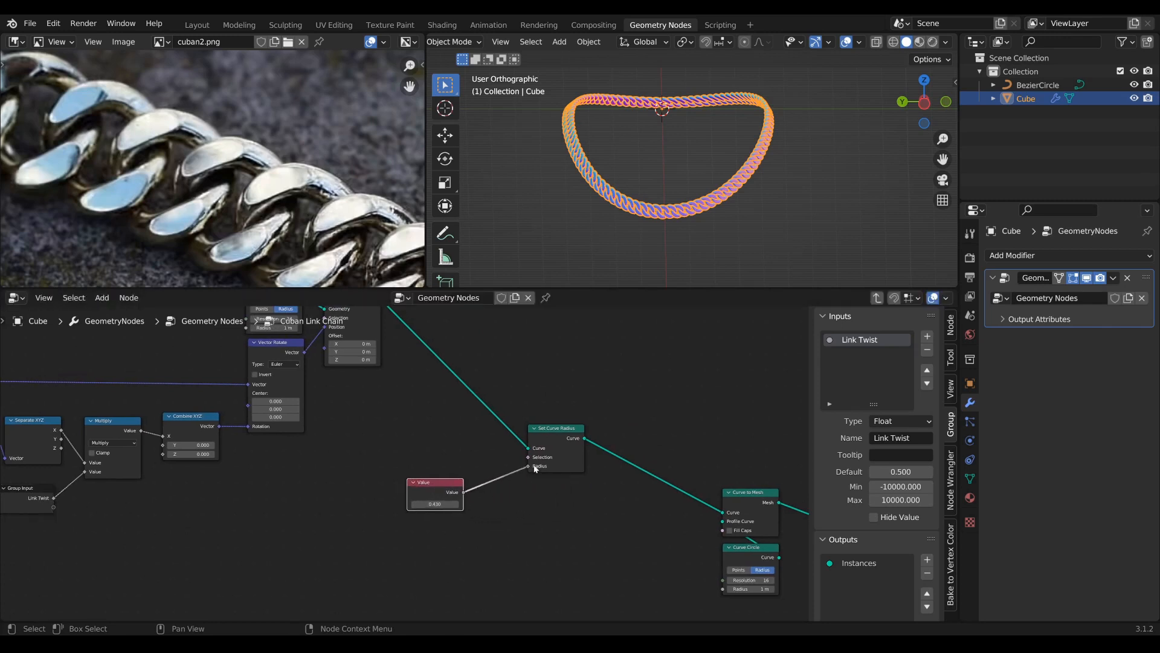
{"action": "left_click_drag", "start_coordinate": [528, 466], "coordinate": [553, 478]}
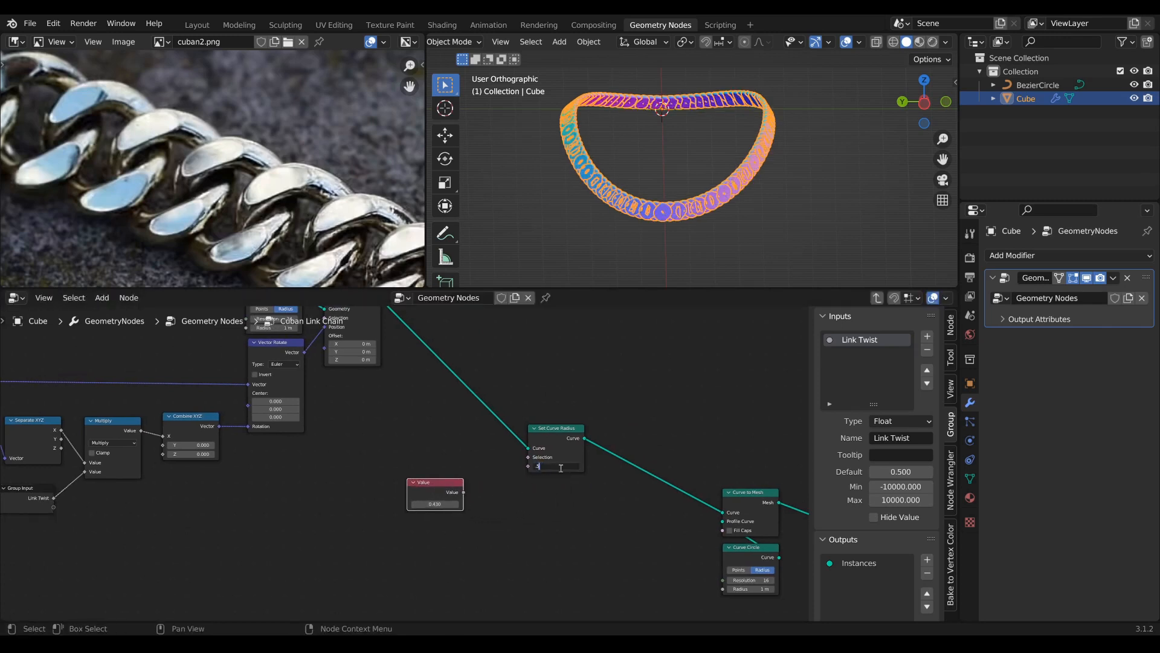
{"action": "key", "text": "Return"}
{"action": "middle_click_drag", "start_coordinate": [410, 492], "coordinate": [523, 455]}
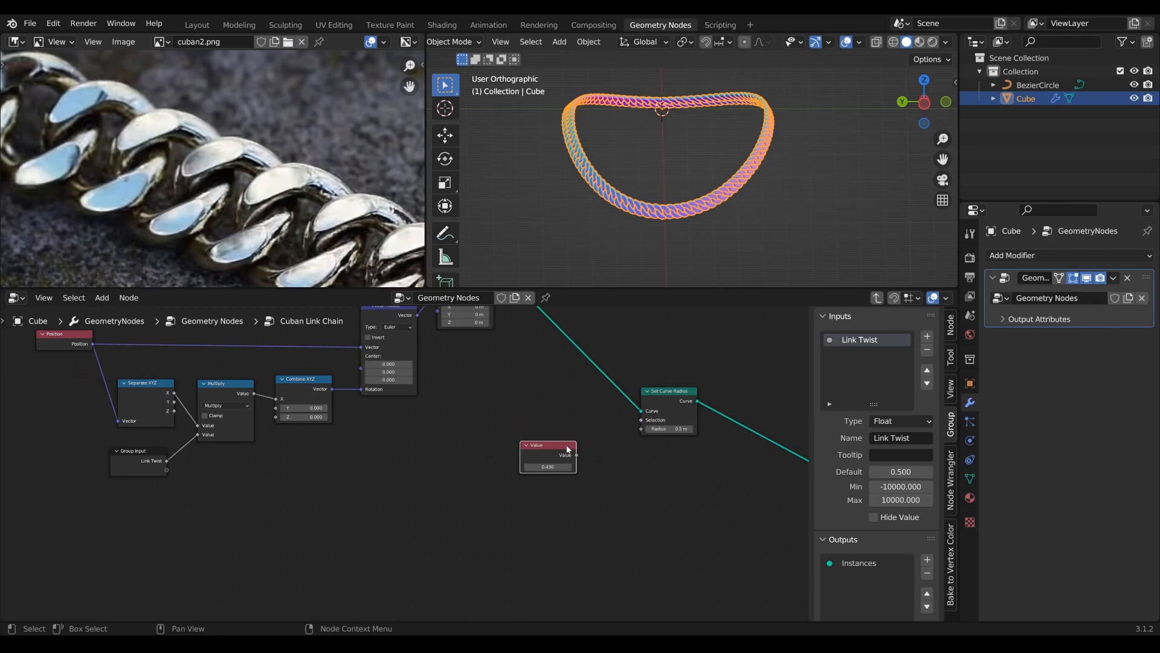
{"action": "key", "text": "x"}
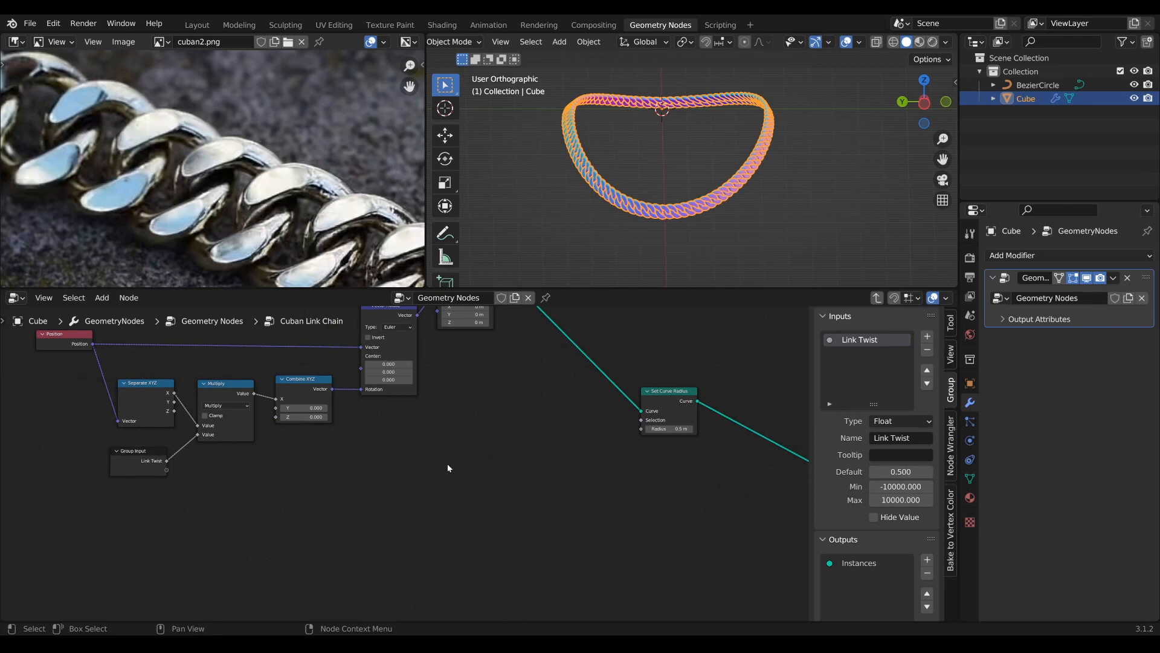
Duplicate the Group Input node and place the copy beside the Set Curve Radius node
{"action": "left_click", "coordinate": [125, 459]}
{"action": "key", "text": "shift+d"}
{"action": "left_click", "coordinate": [593, 442]}
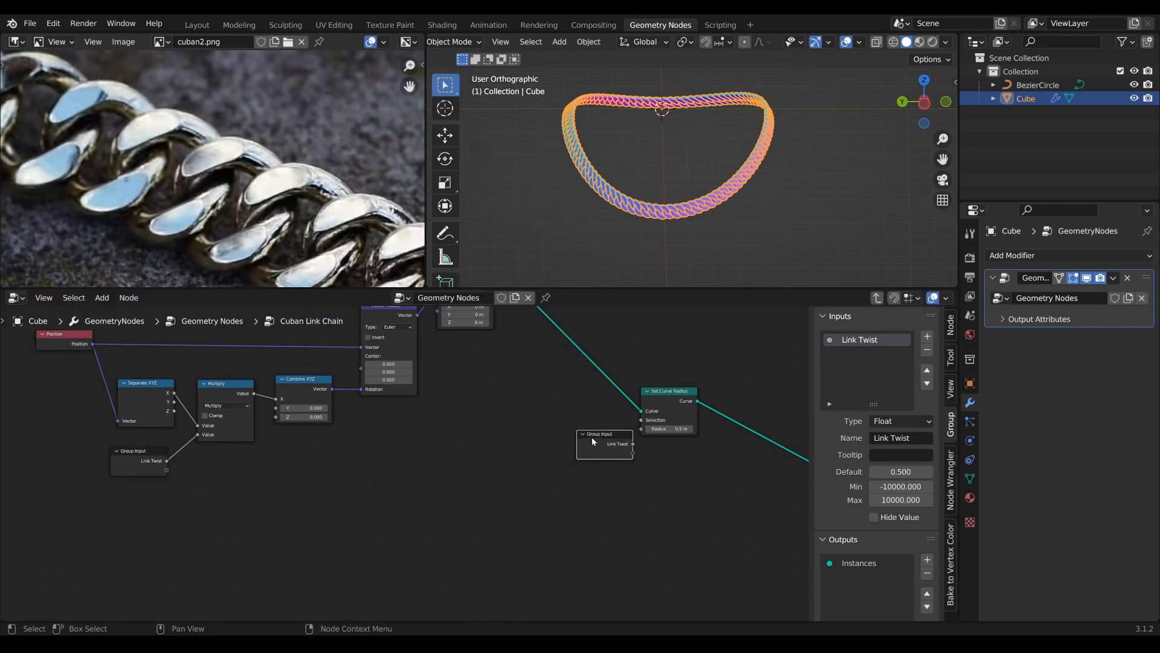
{"action": "middle_click_drag", "start_coordinate": [595, 450], "coordinate": [427, 448]}
{"action": "scroll", "coordinate": [427, 447], "scroll_direction": "up", "scroll_amount": 2}
Expose the Set Curve Radius node's Radius as a new group input and rename it "Link Thickness"
{"action": "left_click_drag", "start_coordinate": [445, 448], "coordinate": [483, 420]}
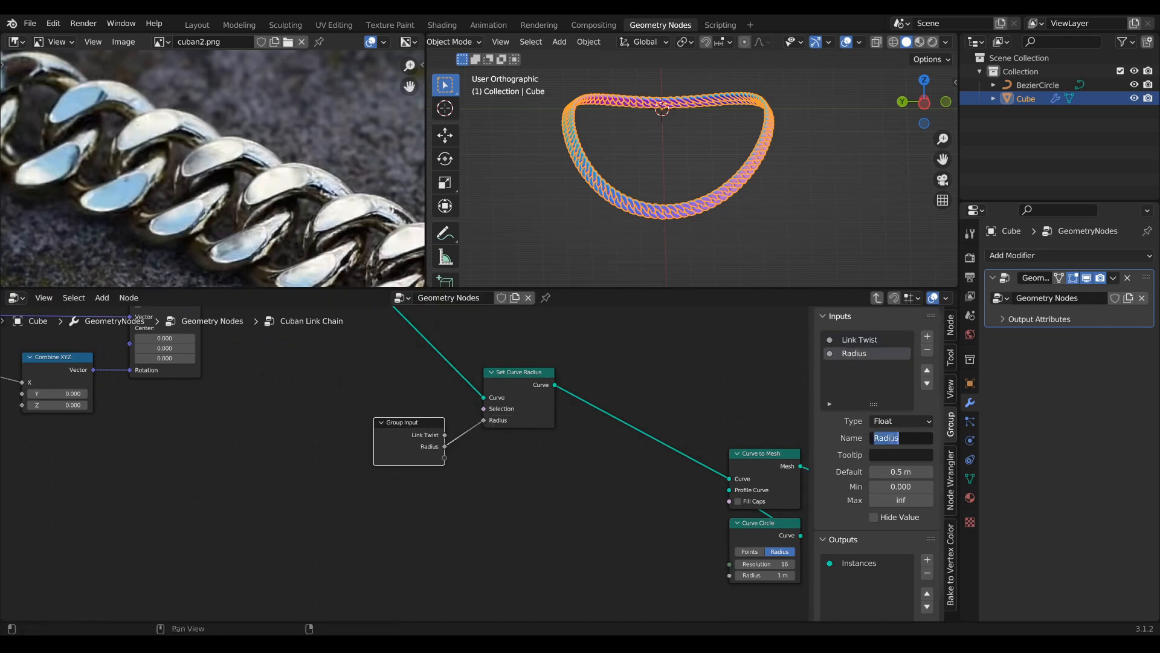
{"action": "type", "text": "Link Thickness"}
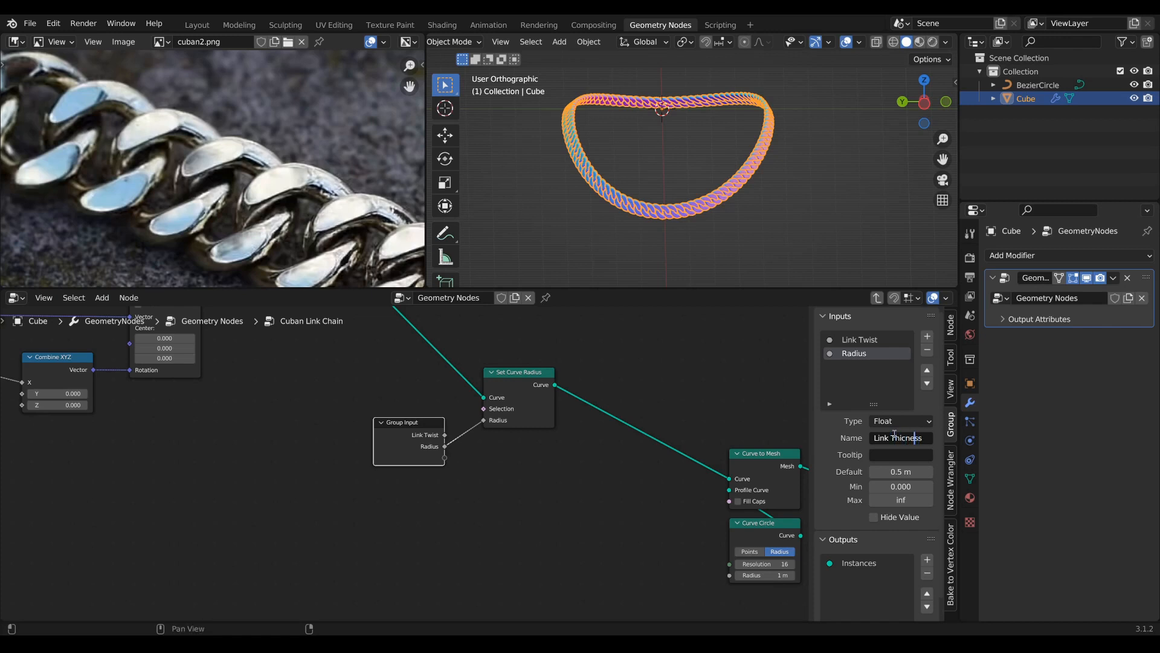
{"action": "key", "text": "Return"}
{"action": "scroll", "coordinate": [593, 478], "scroll_direction": "down", "scroll_amount": 4}
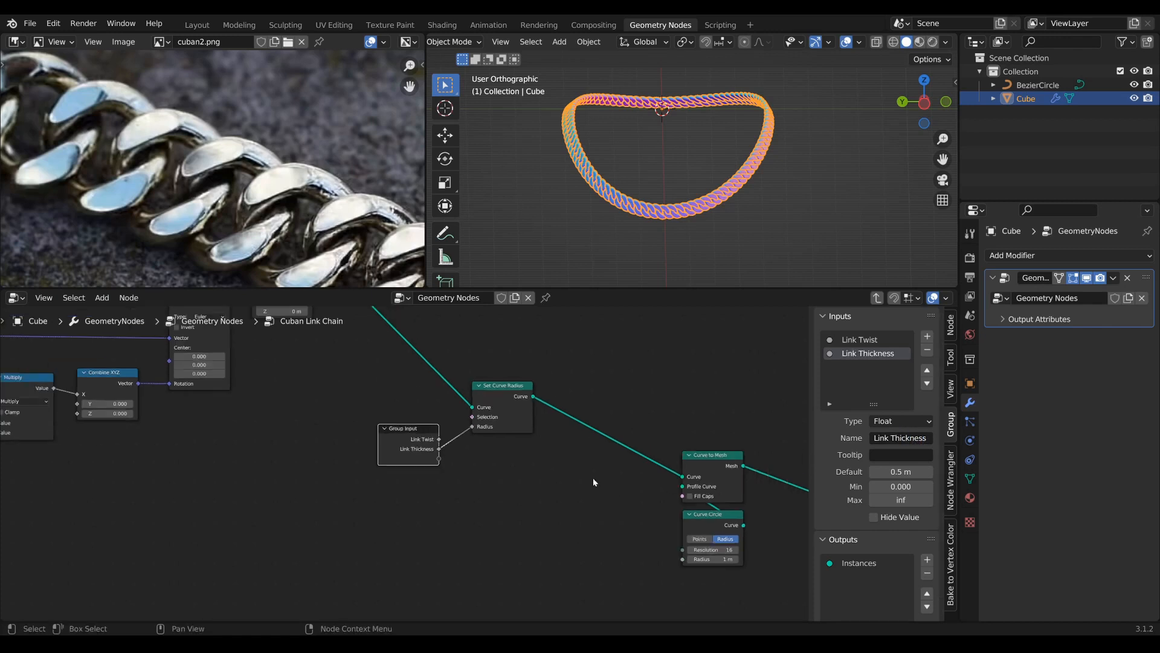
Duplicate the Group Input node and place the copy beside the Curve Circle that feeds the Set Position node
{"action": "scroll", "coordinate": [600, 536], "scroll_direction": "up", "scroll_amount": 3}
{"action": "left_click_drag", "start_coordinate": [545, 529], "coordinate": [555, 525]}
{"action": "middle_click_drag", "start_coordinate": [581, 538], "coordinate": [336, 445]}
{"action": "scroll", "coordinate": [417, 475], "scroll_direction": "up", "scroll_amount": 2}
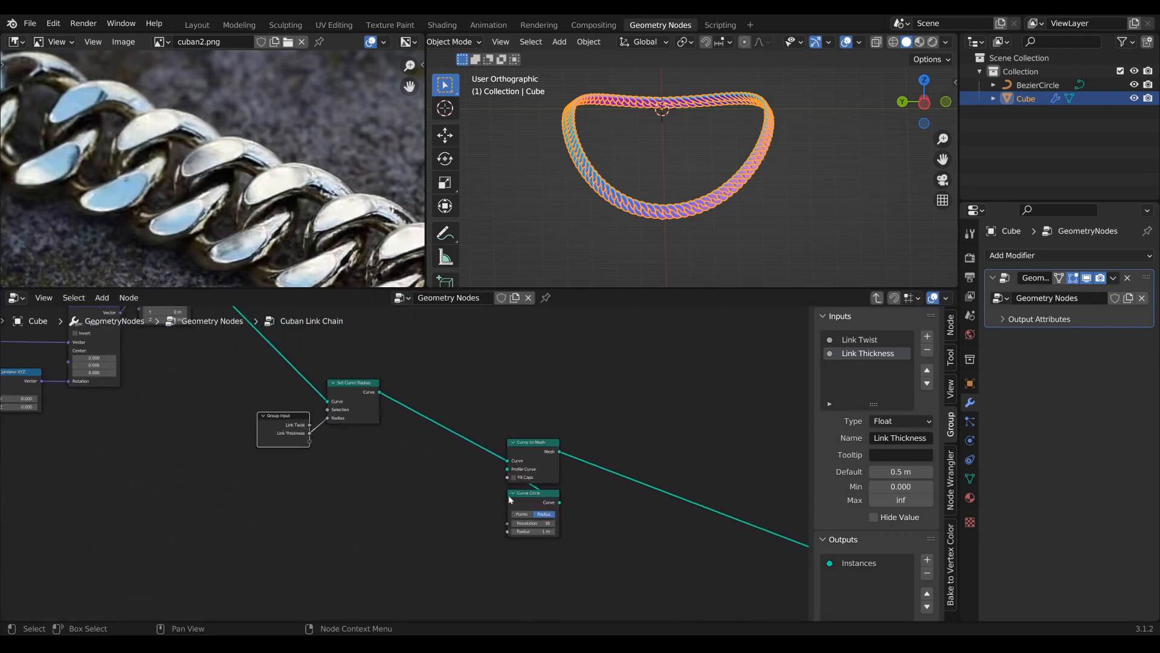
{"action": "middle_click_drag", "start_coordinate": [509, 495], "coordinate": [460, 489]}
{"action": "left_click_drag", "start_coordinate": [233, 409], "coordinate": [238, 410]}
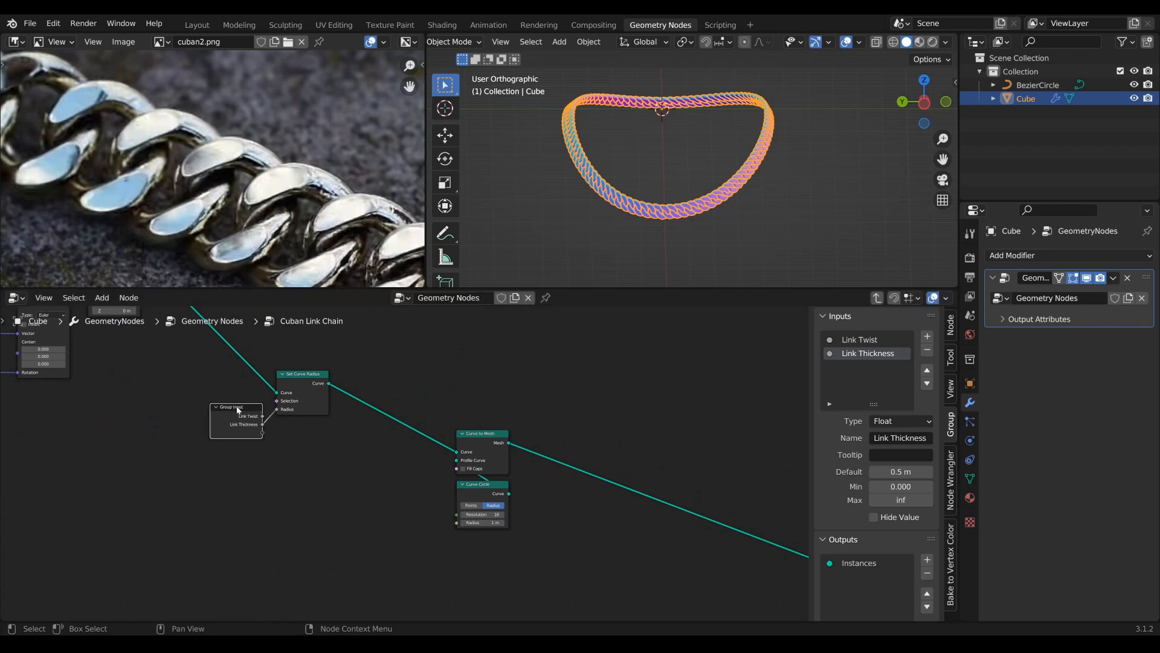
{"action": "middle_click_drag", "start_coordinate": [546, 439], "coordinate": [527, 405]}
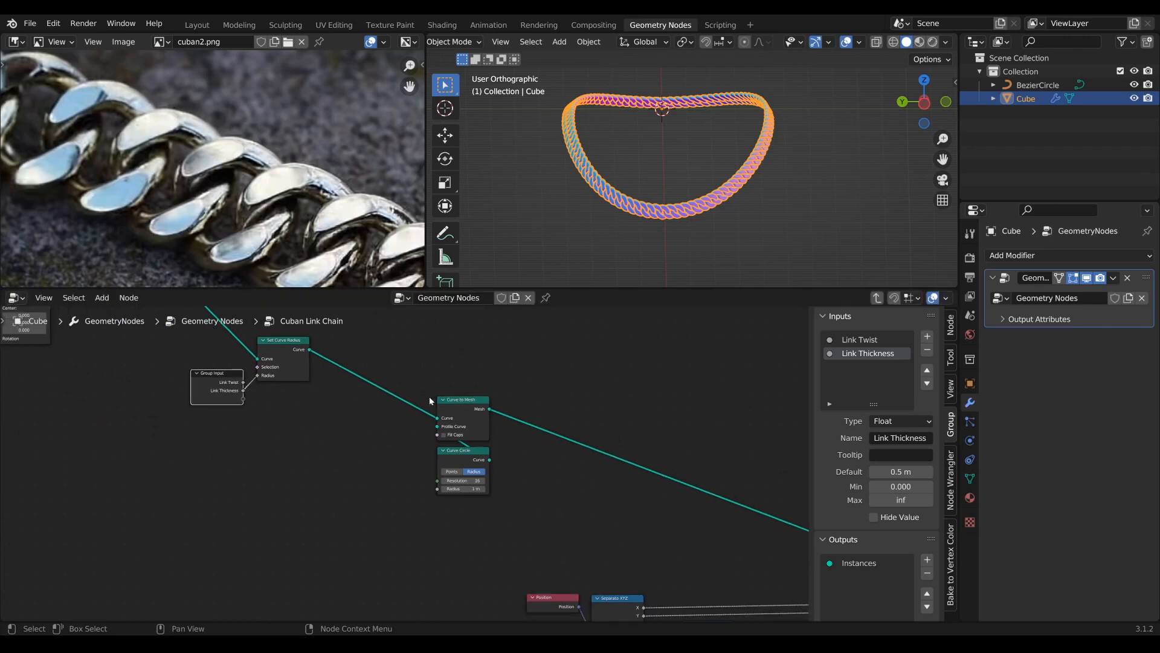
{"action": "left_click_drag", "start_coordinate": [212, 381], "coordinate": [215, 379]}
{"action": "middle_click_drag", "start_coordinate": [228, 377], "coordinate": [250, 378]}
{"action": "key", "text": "shift+d"}
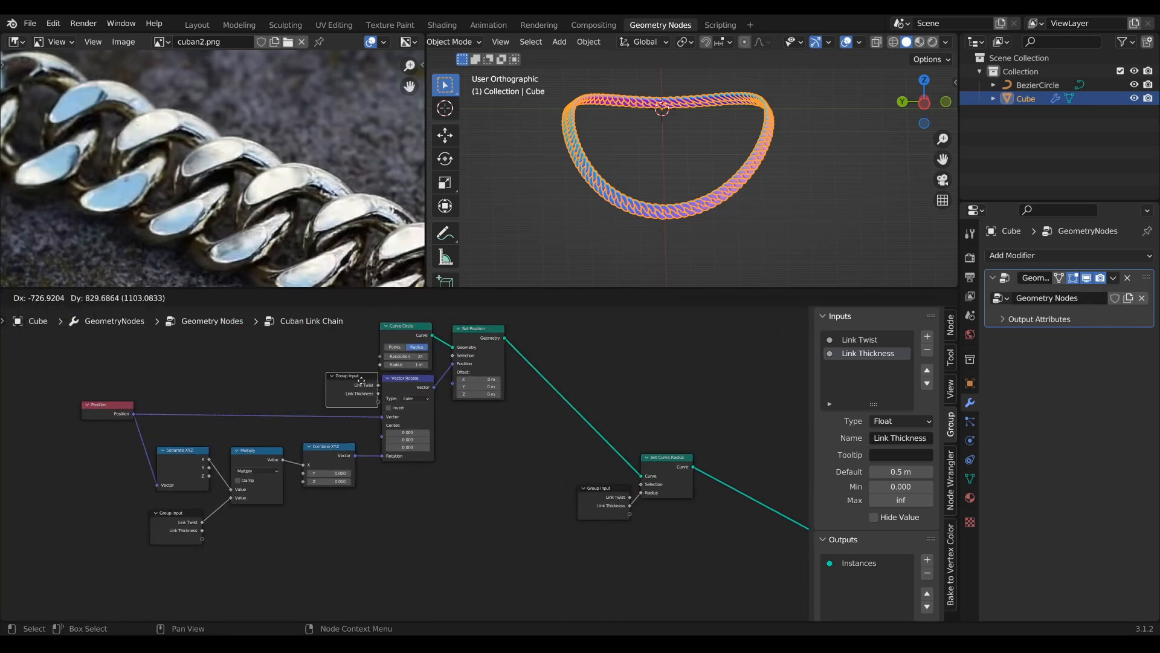
{"action": "left_click", "coordinate": [351, 349]}
{"action": "scroll", "coordinate": [383, 437], "scroll_direction": "up", "scroll_amount": 5}
{"action": "middle_click_drag", "start_coordinate": [350, 350], "coordinate": [396, 458]}
Expose that Curve Circle's Resolution as a new group input and rename it "Resolution1"
{"action": "left_click_drag", "start_coordinate": [382, 419], "coordinate": [441, 452]}
{"action": "scroll", "coordinate": [406, 451], "scroll_direction": "up", "scroll_amount": 4}
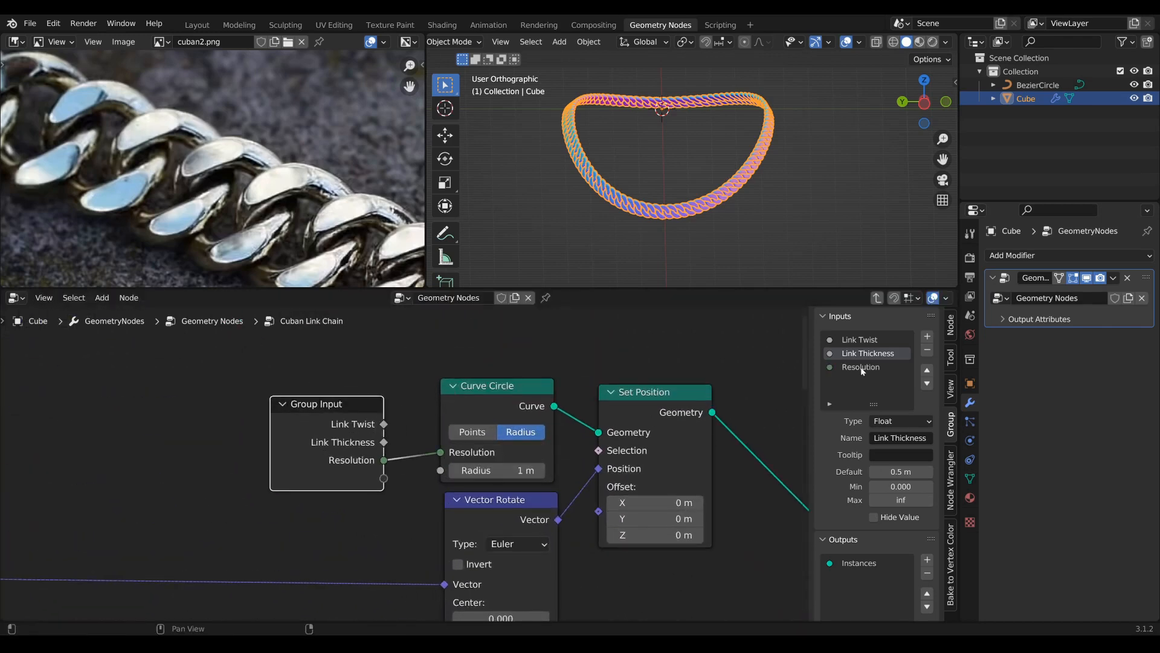
{"action": "left_click", "coordinate": [867, 367]}
{"action": "left_click", "coordinate": [900, 438]}
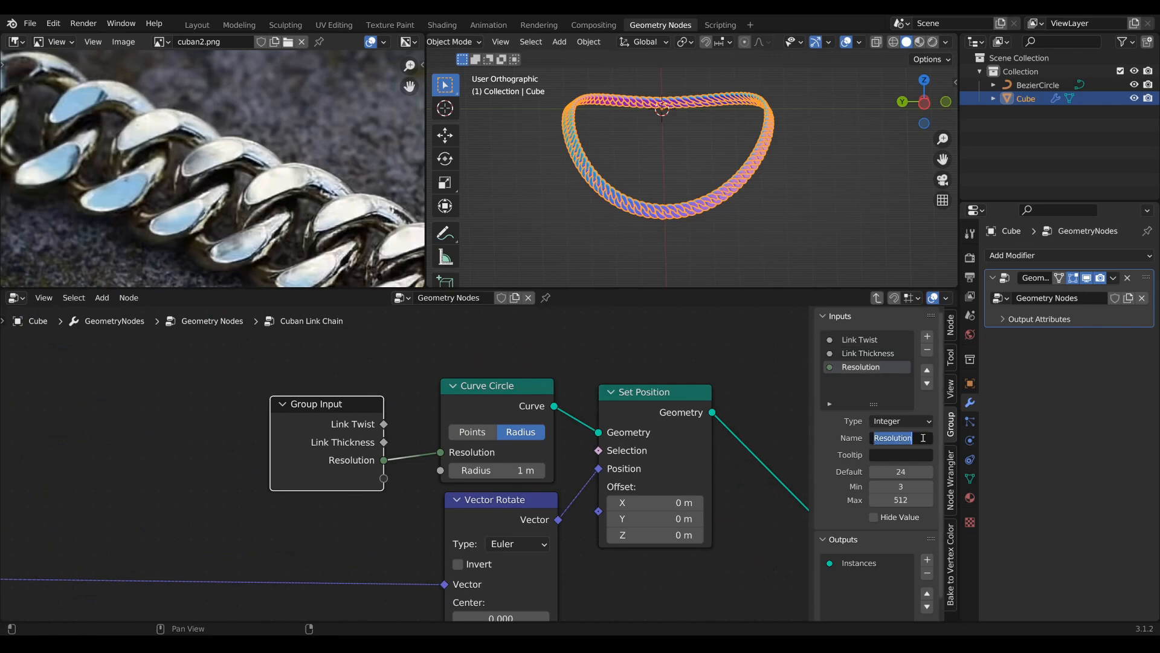
{"action": "key", "text": "End"}
{"action": "type", "text": "1"}
{"action": "key", "text": "Return"}
Duplicate the Group Input node and place the copy beside the profile Curve Circle beneath Curve to Mesh
{"action": "middle_click_drag", "start_coordinate": [426, 459], "coordinate": [199, 385]}
{"action": "scroll", "coordinate": [286, 435], "scroll_direction": "down", "scroll_amount": 2}
{"action": "scroll", "coordinate": [202, 392], "scroll_direction": "down", "scroll_amount": 4}
{"action": "key", "text": "shift+d"}
{"action": "left_click", "coordinate": [675, 476]}
{"action": "middle_click_drag", "start_coordinate": [687, 489], "coordinate": [417, 409]}
{"action": "left_click_drag", "start_coordinate": [403, 344], "coordinate": [494, 550]}
{"action": "middle_click_drag", "start_coordinate": [491, 579], "coordinate": [491, 418]}
{"action": "scroll", "coordinate": [492, 419], "scroll_direction": "up", "scroll_amount": 3}
{"action": "left_click_drag", "start_coordinate": [488, 370], "coordinate": [534, 413]}
{"action": "middle_click_drag", "start_coordinate": [549, 425], "coordinate": [435, 438]}
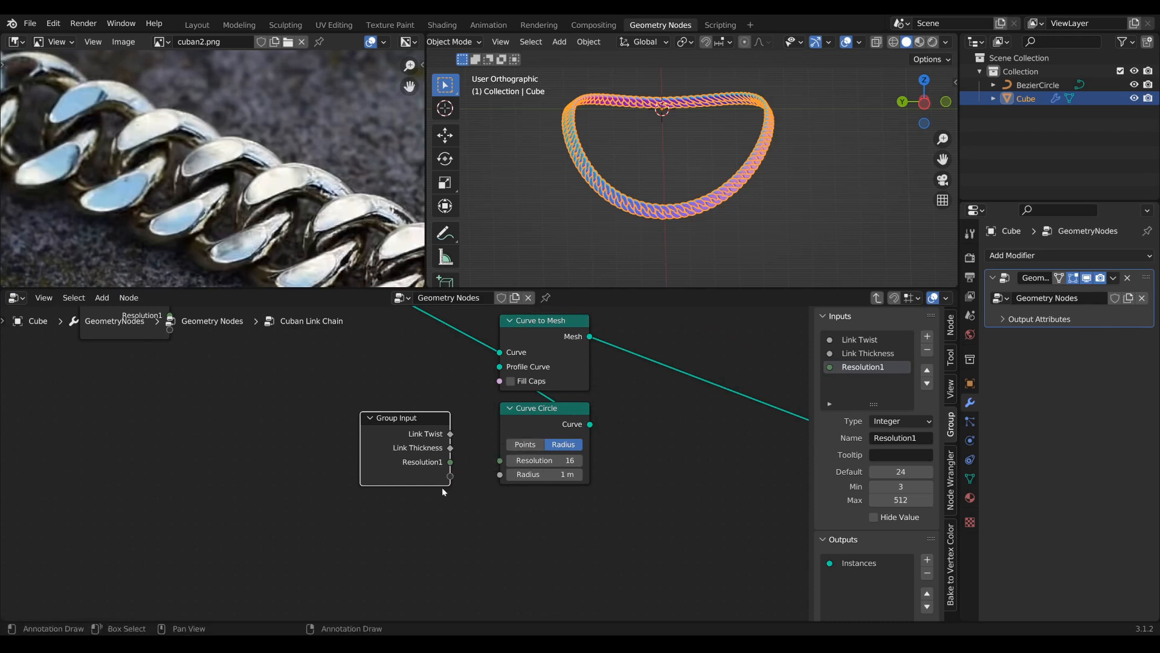
Expose the profile Curve Circle's Resolution as a new group input and rename it "Resolution2"
{"action": "left_click_drag", "start_coordinate": [450, 476], "coordinate": [500, 461]}
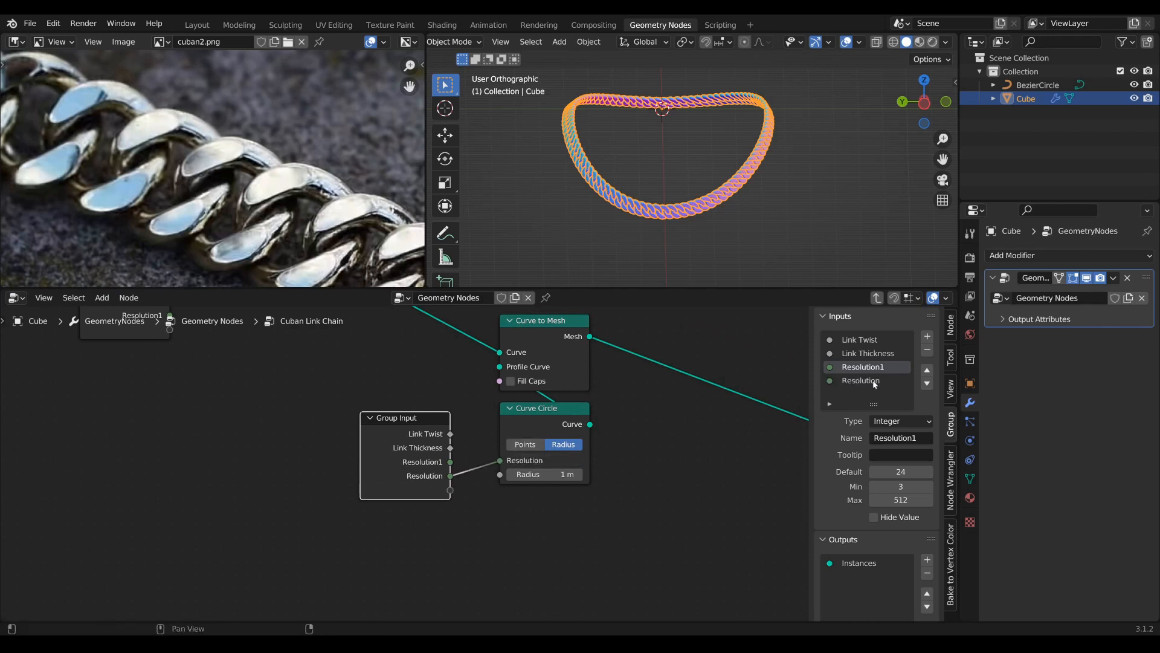
{"action": "left_click", "coordinate": [924, 436]}
{"action": "key", "text": "Return"}
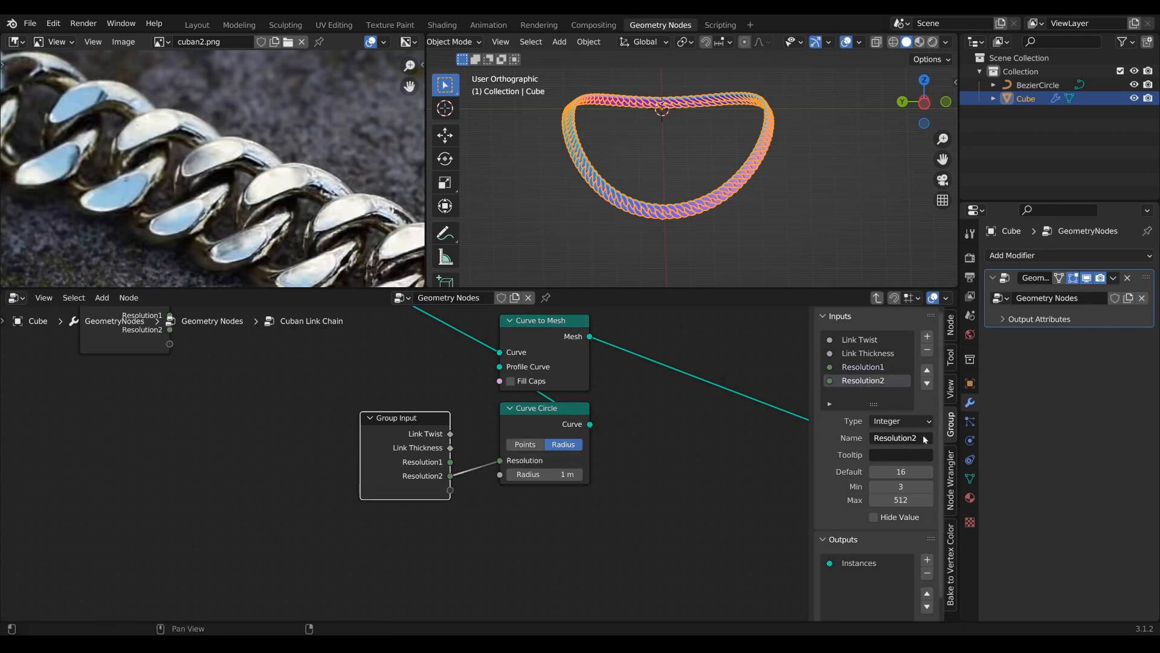
Duplicate the Group Input node and place the copy beside the Subdivision Surface node
{"action": "scroll", "coordinate": [924, 438], "scroll_direction": "down", "scroll_amount": 1}
{"action": "scroll", "coordinate": [681, 495], "scroll_direction": "up", "scroll_amount": 1}
{"action": "middle_click_drag", "start_coordinate": [681, 495], "coordinate": [463, 487]}
{"action": "scroll", "coordinate": [363, 447], "scroll_direction": "down", "scroll_amount": 3}
{"action": "left_click_drag", "start_coordinate": [235, 417], "coordinate": [254, 414]}
{"action": "scroll", "coordinate": [253, 423], "scroll_direction": "down", "scroll_amount": 5}
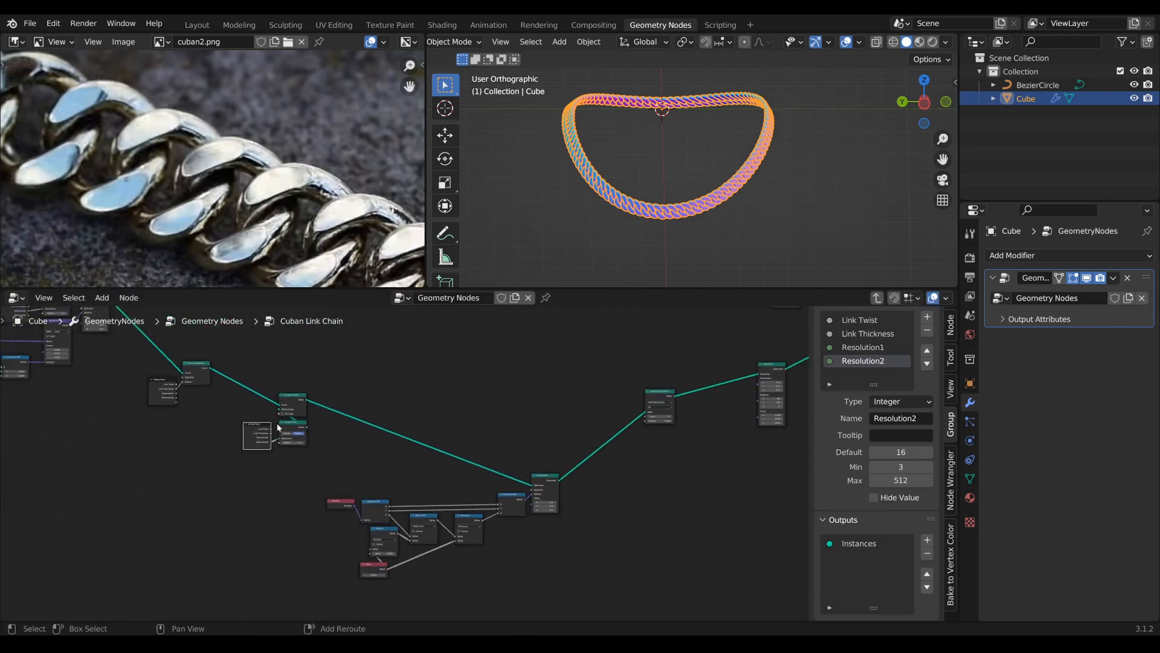
{"action": "key", "text": "shift+d"}
{"action": "left_click", "coordinate": [617, 427]}
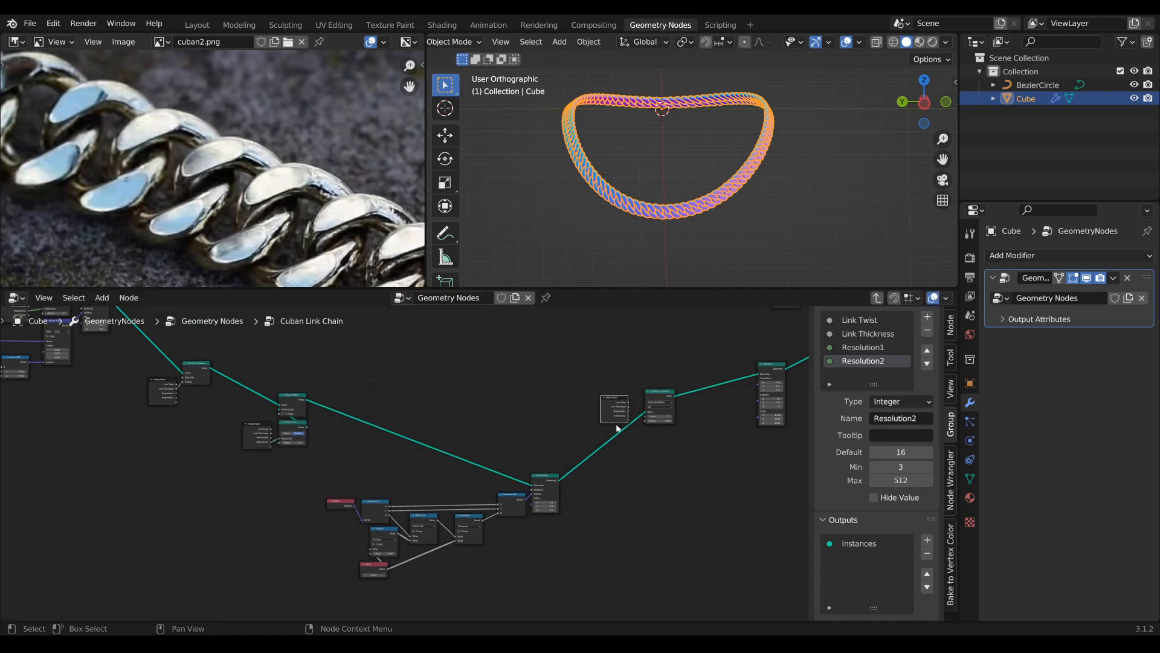
{"action": "scroll", "coordinate": [626, 368], "scroll_direction": "up", "scroll_amount": 10}
{"action": "middle_click_drag", "start_coordinate": [766, 375], "coordinate": [231, 459]}
{"action": "scroll", "coordinate": [404, 464], "scroll_direction": "up", "scroll_amount": 2}
Expose the Subdivision Surface Level as a new group input and rename it "SubDiv Level"
{"action": "left_click_drag", "start_coordinate": [320, 355], "coordinate": [304, 339]}
{"action": "left_click_drag", "start_coordinate": [361, 432], "coordinate": [457, 434]}
{"action": "double_click", "coordinate": [876, 418]}
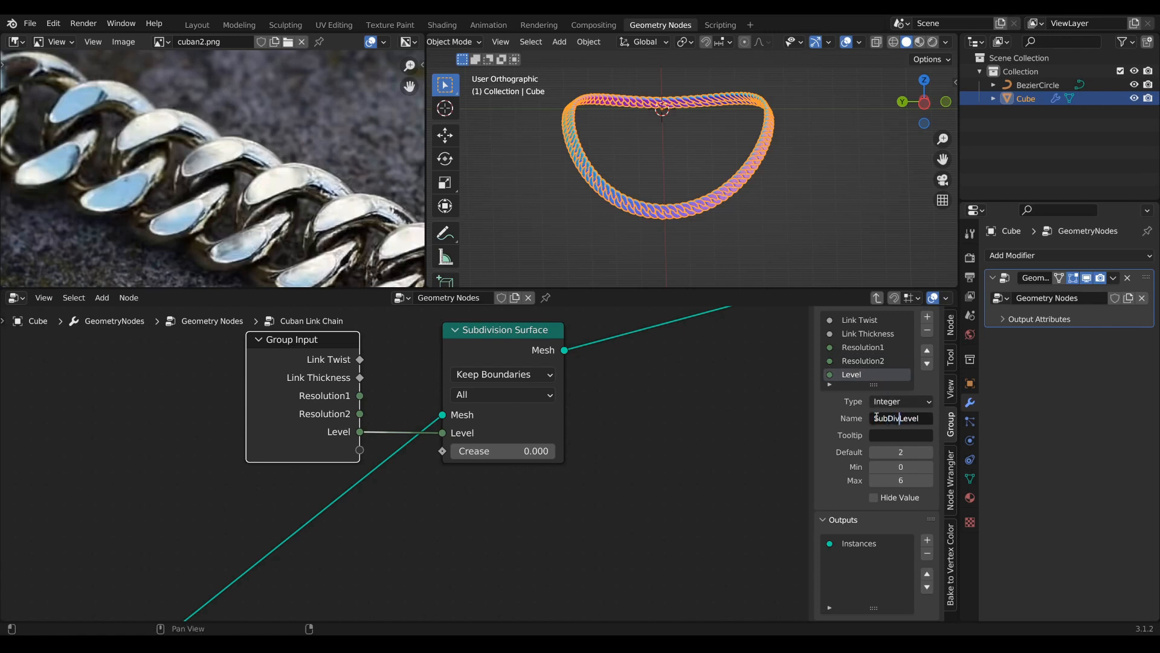
{"action": "key", "text": "Return"}
Duplicate the Group Input node and place the copy beside the Value node that feeds the Multiply and Minimum nodes
{"action": "scroll", "coordinate": [695, 453], "scroll_direction": "down", "scroll_amount": 5}
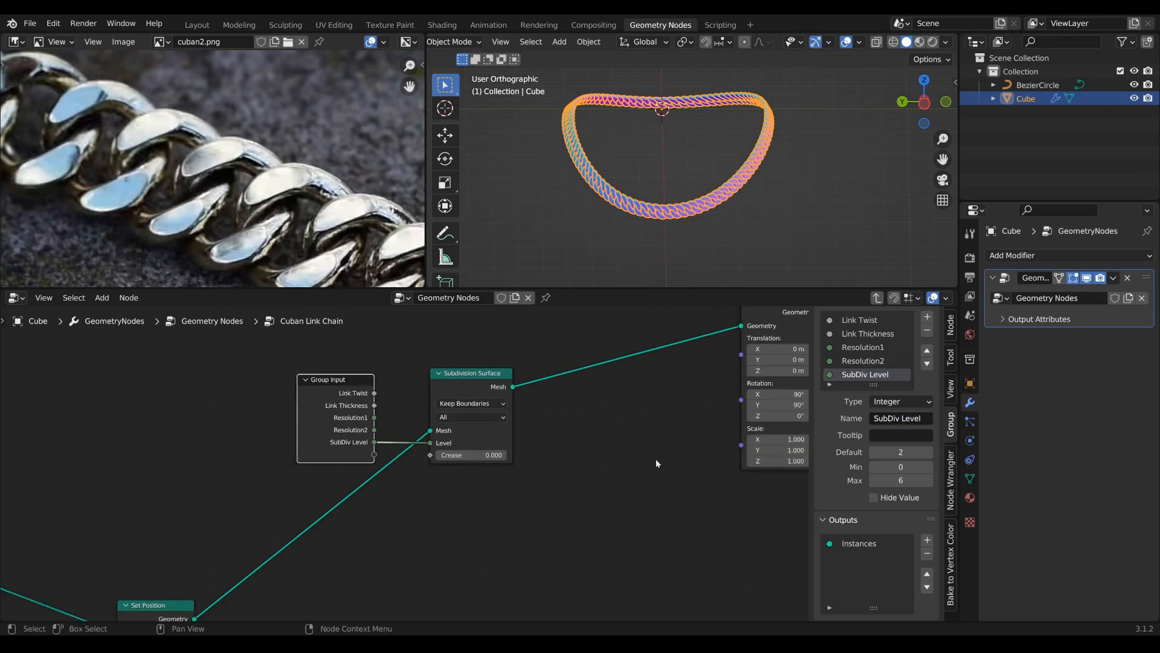
{"action": "key", "text": "b"}
{"action": "left_click_drag", "start_coordinate": [510, 374], "coordinate": [511, 375]}
{"action": "left_click_drag", "start_coordinate": [509, 379], "coordinate": [523, 378]}
{"action": "scroll", "coordinate": [540, 396], "scroll_direction": "down", "scroll_amount": 5}
{"action": "middle_click_drag", "start_coordinate": [463, 504], "coordinate": [570, 444]}
{"action": "key", "text": "shift+d"}
{"action": "left_click", "coordinate": [202, 562]}
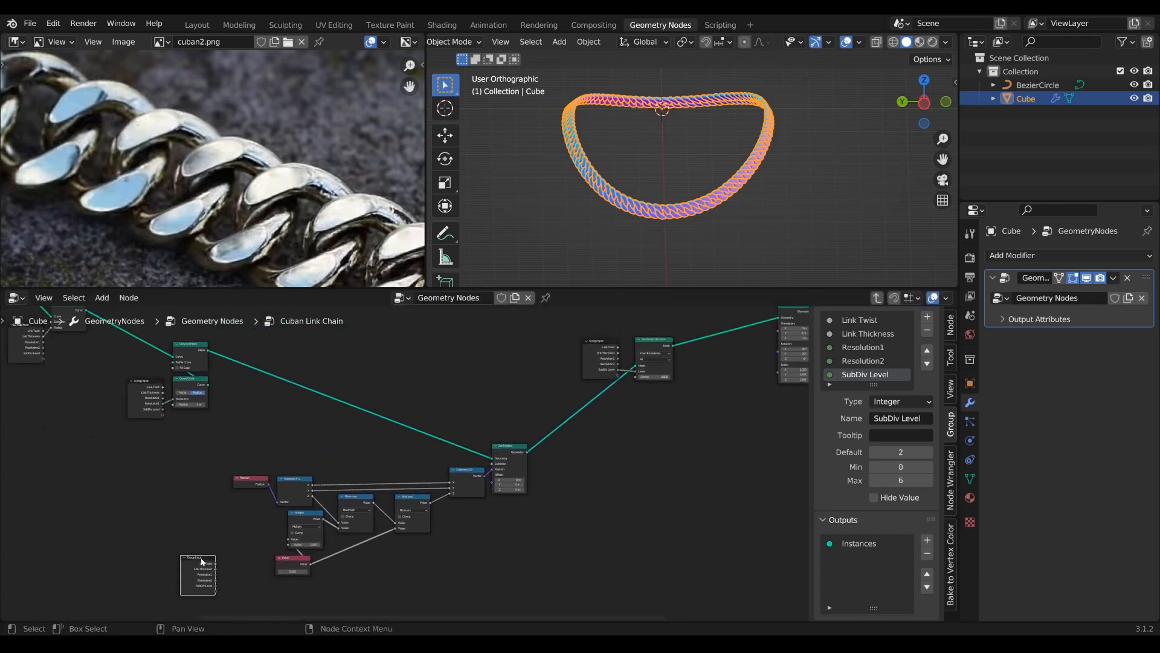
{"action": "scroll", "coordinate": [202, 562], "scroll_direction": "up", "scroll_amount": 4}
{"action": "middle_click_drag", "start_coordinate": [201, 562], "coordinate": [544, 378]}
{"action": "middle_click_drag", "start_coordinate": [580, 421], "coordinate": [310, 506]}
{"action": "scroll", "coordinate": [459, 423], "scroll_direction": "up", "scroll_amount": 5}
{"action": "left_click_drag", "start_coordinate": [464, 393], "coordinate": [361, 441]}
{"action": "middle_click_drag", "start_coordinate": [478, 414], "coordinate": [422, 469]}
{"action": "scroll", "coordinate": [416, 479], "scroll_direction": "up", "scroll_amount": 2}
{"action": "scroll", "coordinate": [383, 484], "scroll_direction": "down", "scroll_amount": 1}
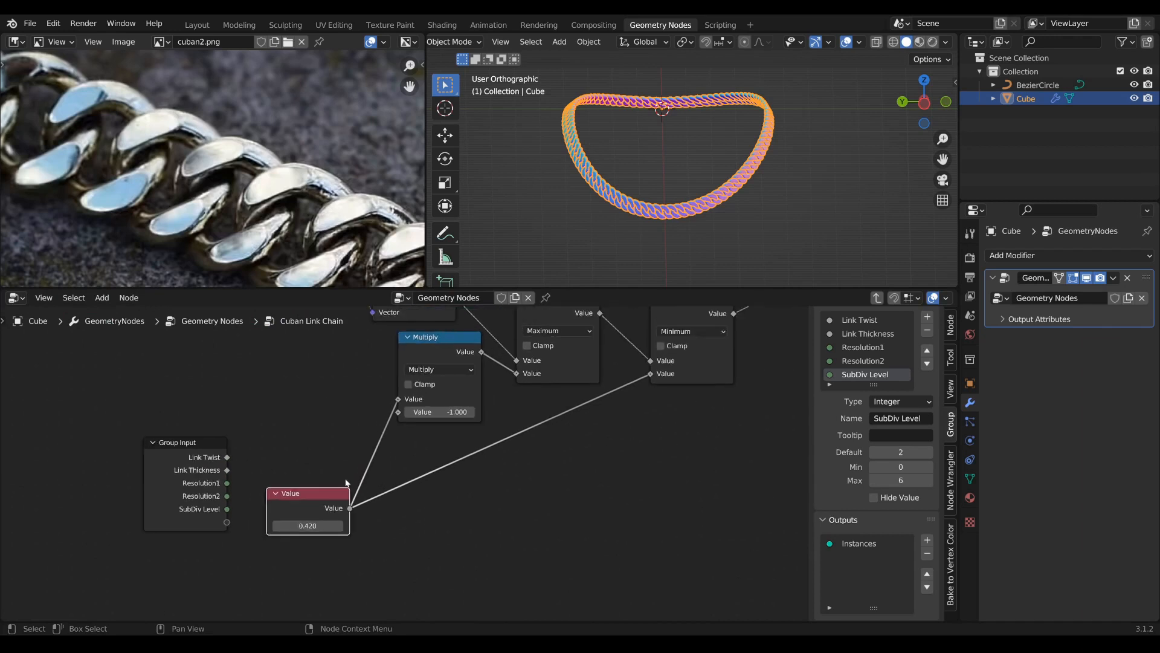
Add a reroute on the Value node's two links, feed it from a new group input, and delete the Value node
{"action": "middle_click_drag", "start_coordinate": [339, 472], "coordinate": [305, 495]}
{"action": "right_click_drag", "start_coordinate": [345, 517], "coordinate": [347, 519], "text": "shift"}
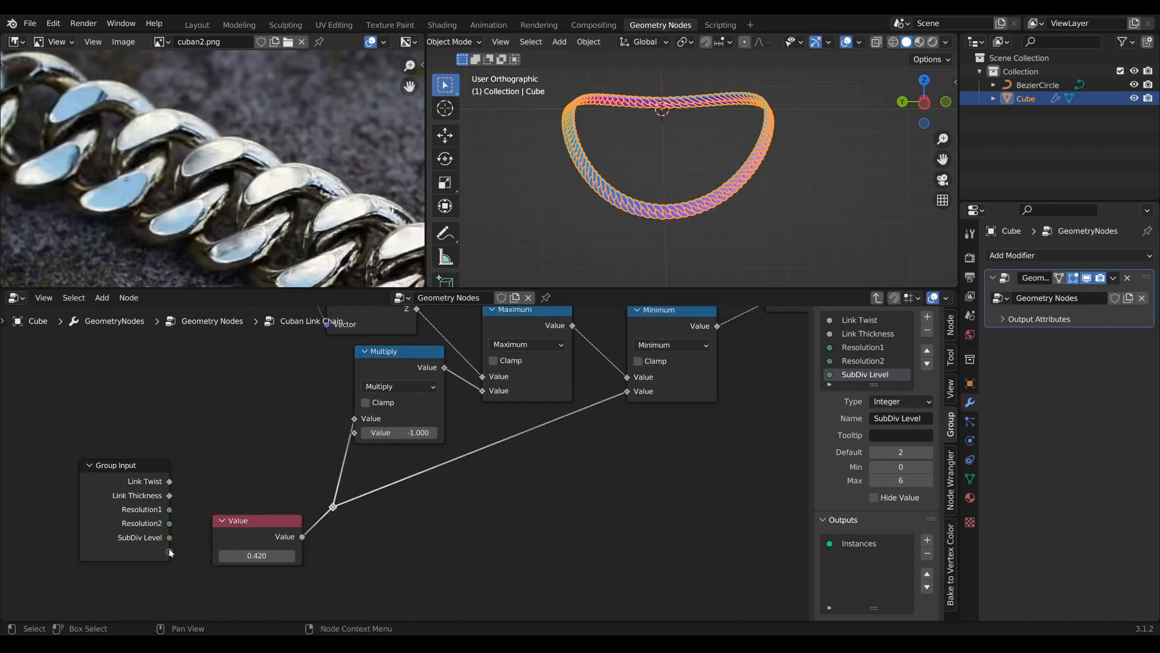
{"action": "left_click_drag", "start_coordinate": [170, 551], "coordinate": [473, 565]}
{"action": "key", "text": "Delete"}
Enlarge the group's input list and rename the new input "Link Flatten"
{"action": "left_click_drag", "start_coordinate": [874, 385], "coordinate": [875, 420]}
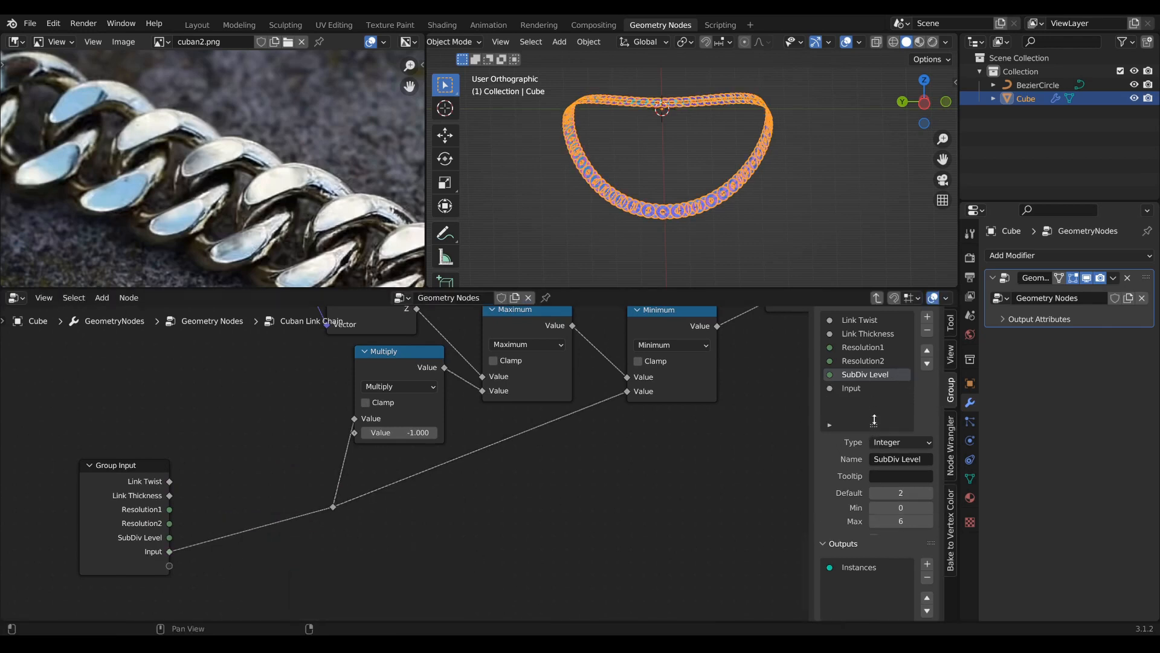
{"action": "left_click", "coordinate": [870, 388]}
{"action": "left_click", "coordinate": [895, 459]}
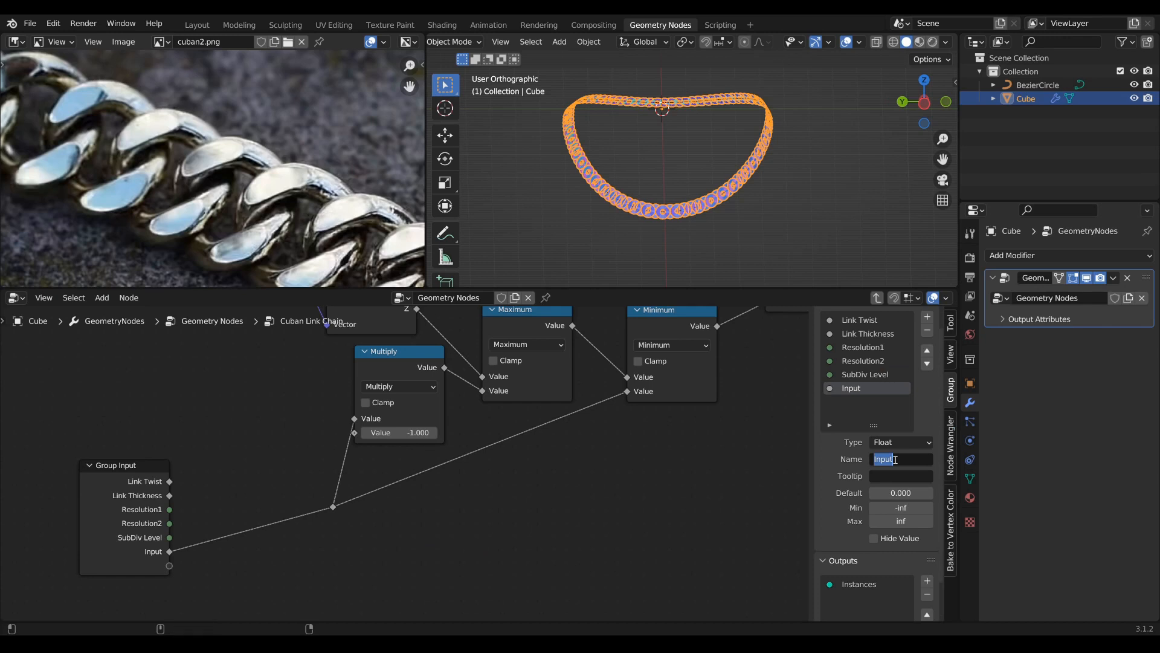
{"action": "type", "text": "Link Flatten"}
{"action": "key", "text": "Return"}
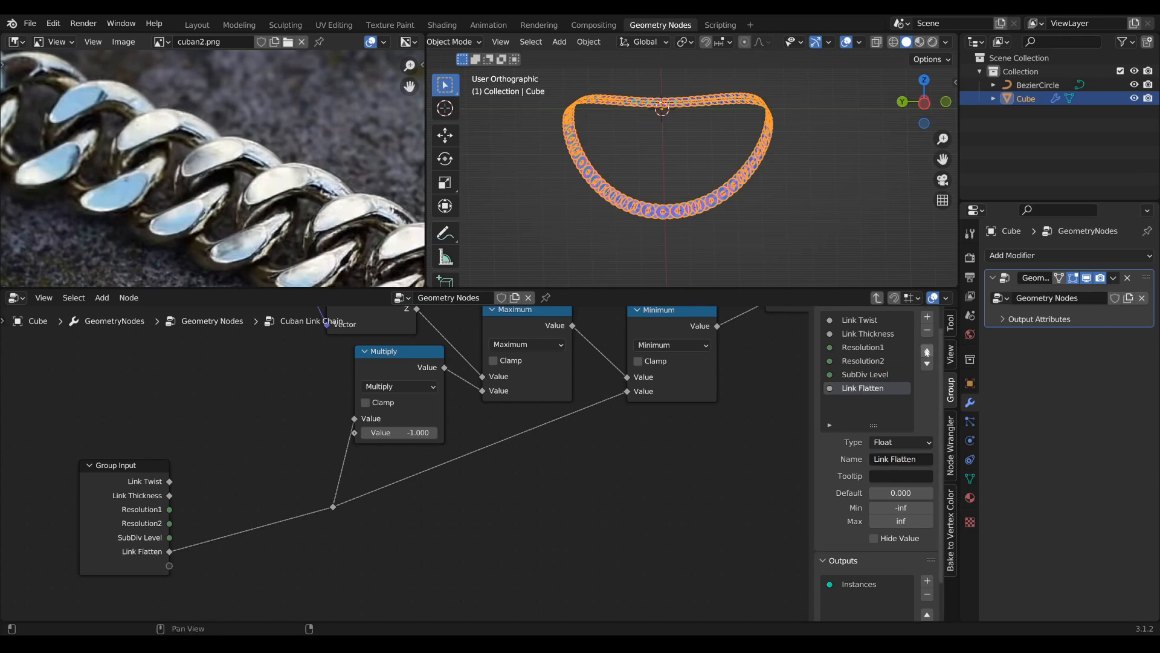
Move Link Flatten directly below Link Thickness in the input order and bring its Group Input node closer to the Multiply node
{"action": "left_click", "coordinate": [927, 351]}
{"action": "left_click", "coordinate": [927, 351]}
{"action": "left_click", "coordinate": [927, 351]}
{"action": "scroll", "coordinate": [379, 456], "scroll_direction": "up", "scroll_amount": 1}
{"action": "left_click_drag", "start_coordinate": [100, 479], "coordinate": [215, 480]}
{"action": "scroll", "coordinate": [333, 546], "scroll_direction": "down", "scroll_amount": 2}
{"action": "middle_click_drag", "start_coordinate": [311, 483], "coordinate": [241, 511]}
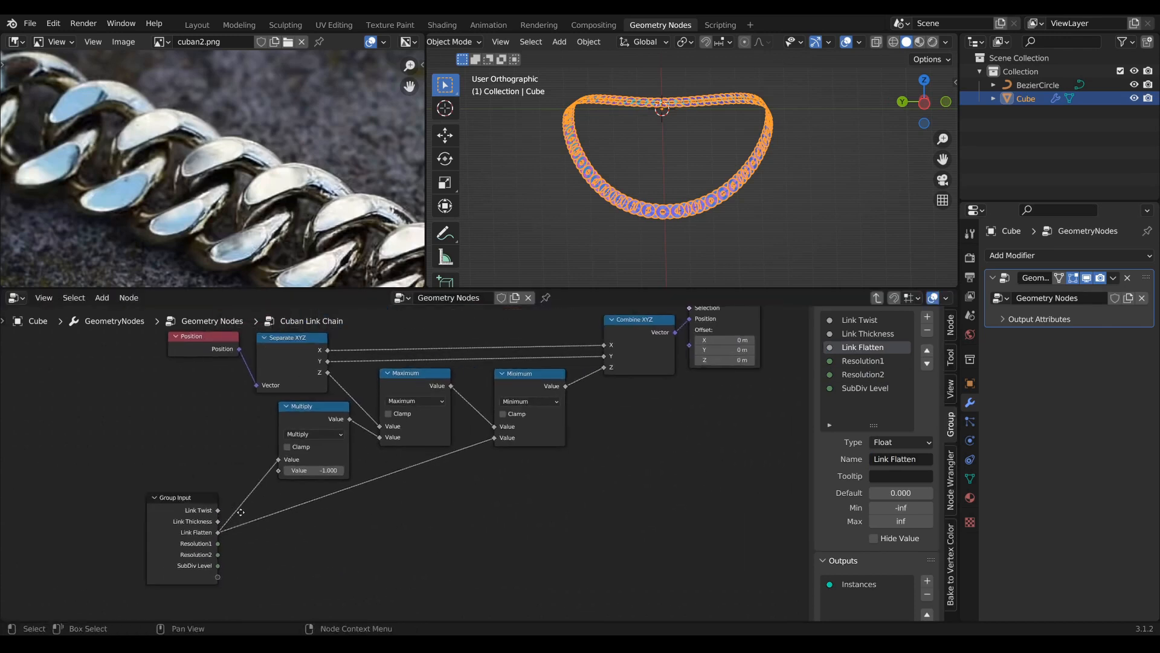
Duplicate the Group Input node beside Subdivision Surface and place the copy beneath the Object Info node, near Curve to Points
{"action": "scroll", "coordinate": [643, 456], "scroll_direction": "down", "scroll_amount": 4}
{"action": "middle_click_drag", "start_coordinate": [643, 456], "coordinate": [387, 562]}
{"action": "scroll", "coordinate": [393, 589], "scroll_direction": "up", "scroll_amount": 3}
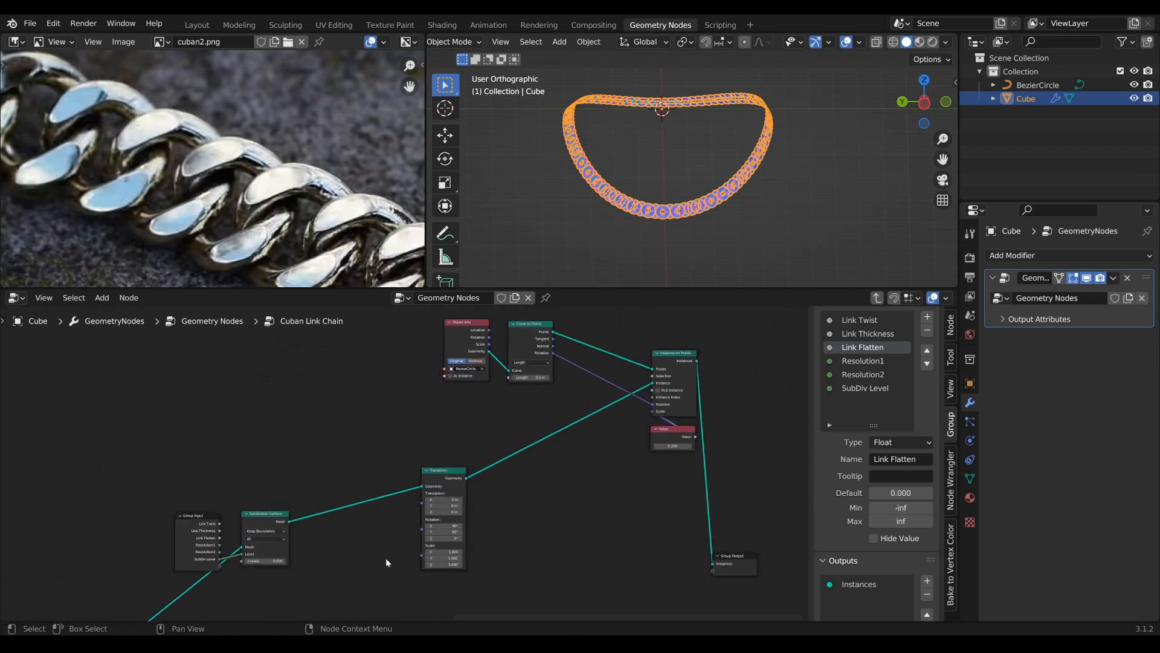
{"action": "scroll", "coordinate": [386, 563], "scroll_direction": "up", "scroll_amount": 1}
{"action": "left_click", "coordinate": [183, 521]}
{"action": "key", "text": "shift+d"}
{"action": "left_click", "coordinate": [473, 393]}
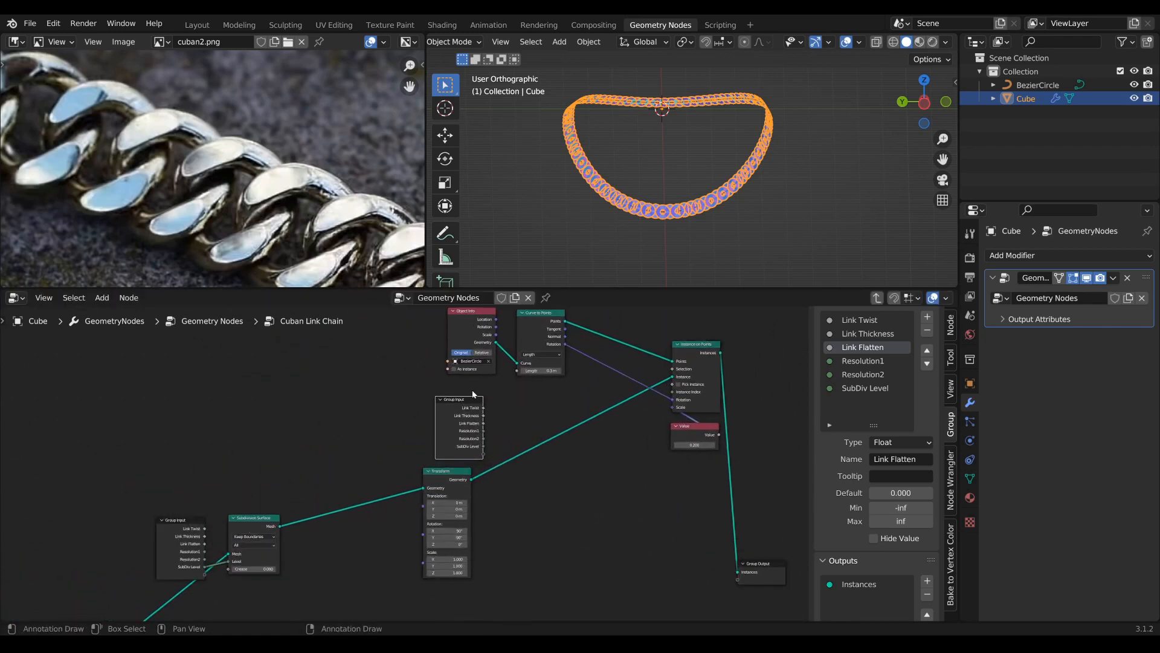
{"action": "scroll", "coordinate": [473, 394], "scroll_direction": "up", "scroll_amount": 1}
{"action": "middle_click_drag", "start_coordinate": [473, 393], "coordinate": [388, 520]}
{"action": "left_click_drag", "start_coordinate": [392, 432], "coordinate": [372, 412]}
{"action": "left_click_drag", "start_coordinate": [382, 526], "coordinate": [378, 500]}
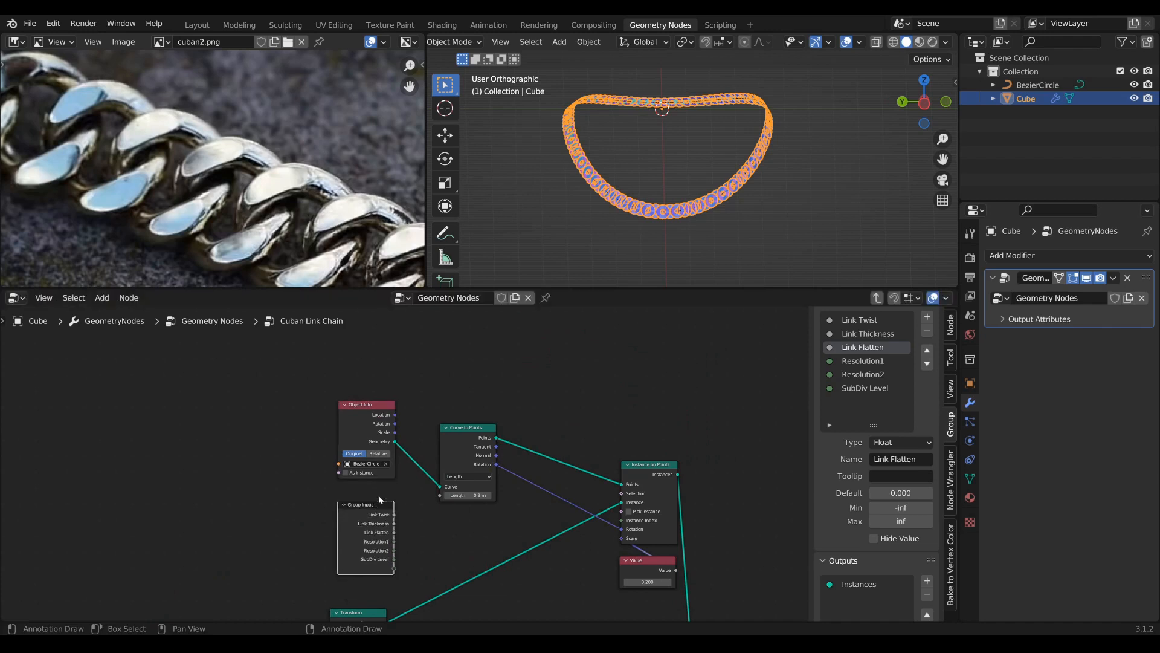
{"action": "scroll", "coordinate": [390, 569], "scroll_direction": "up", "scroll_amount": 3}
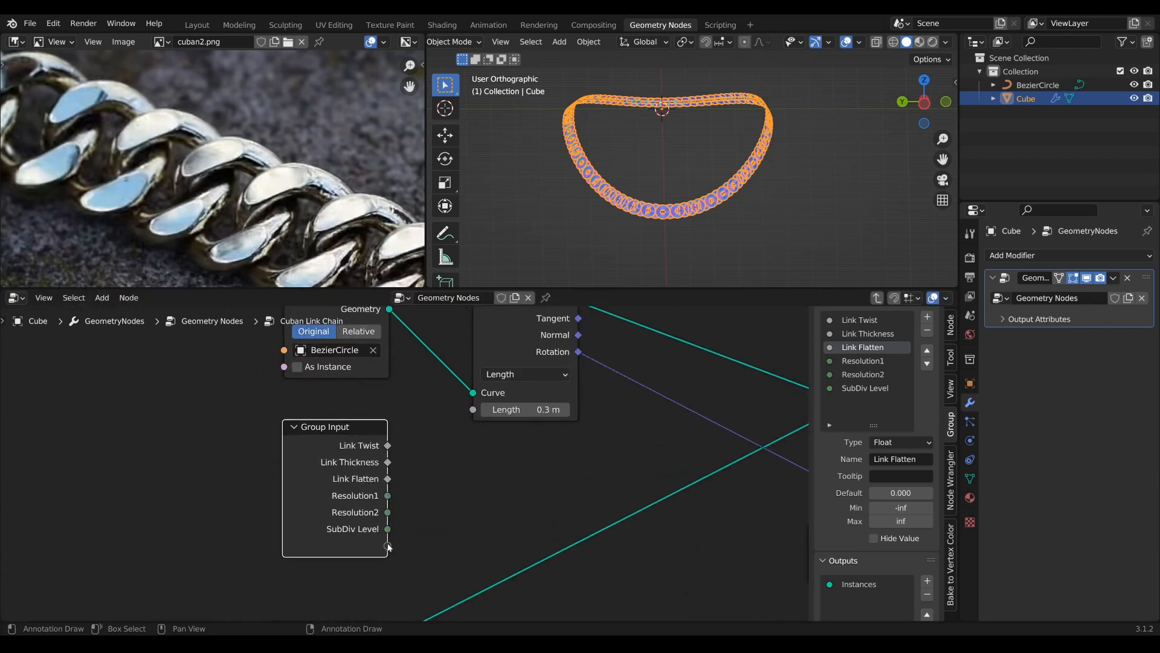
Expose the Curve to Points length as a new group input and rename it "Link Distance"
{"action": "left_click_drag", "start_coordinate": [388, 546], "coordinate": [473, 410]}
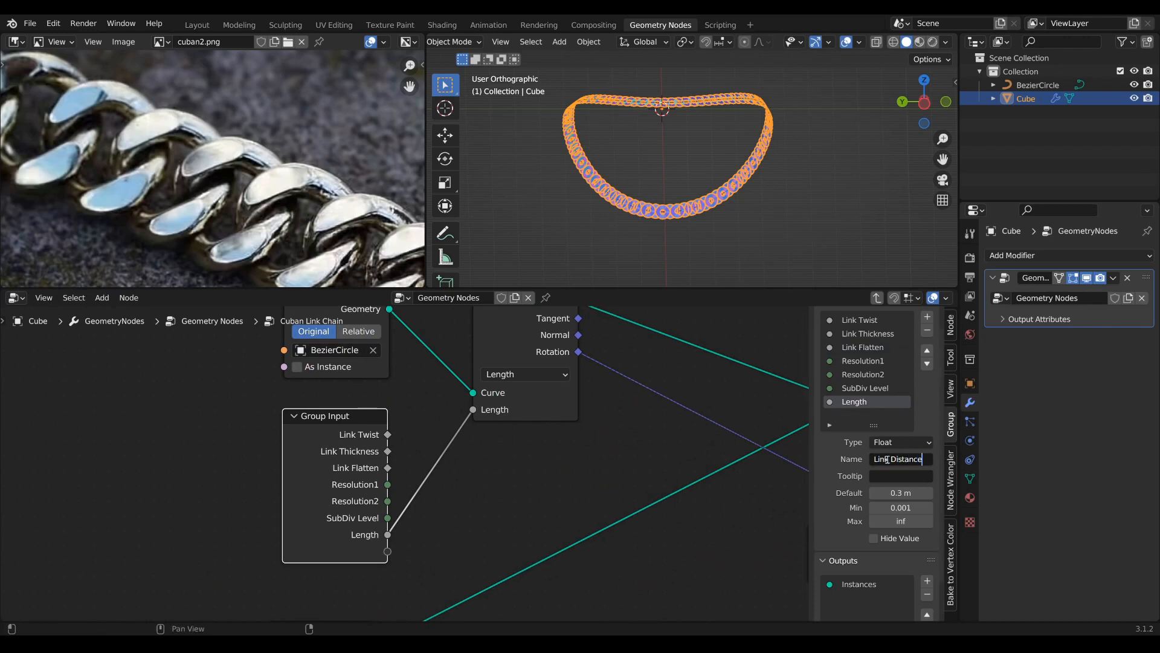
{"action": "key", "text": "Return"}
{"action": "key", "text": "Home"}
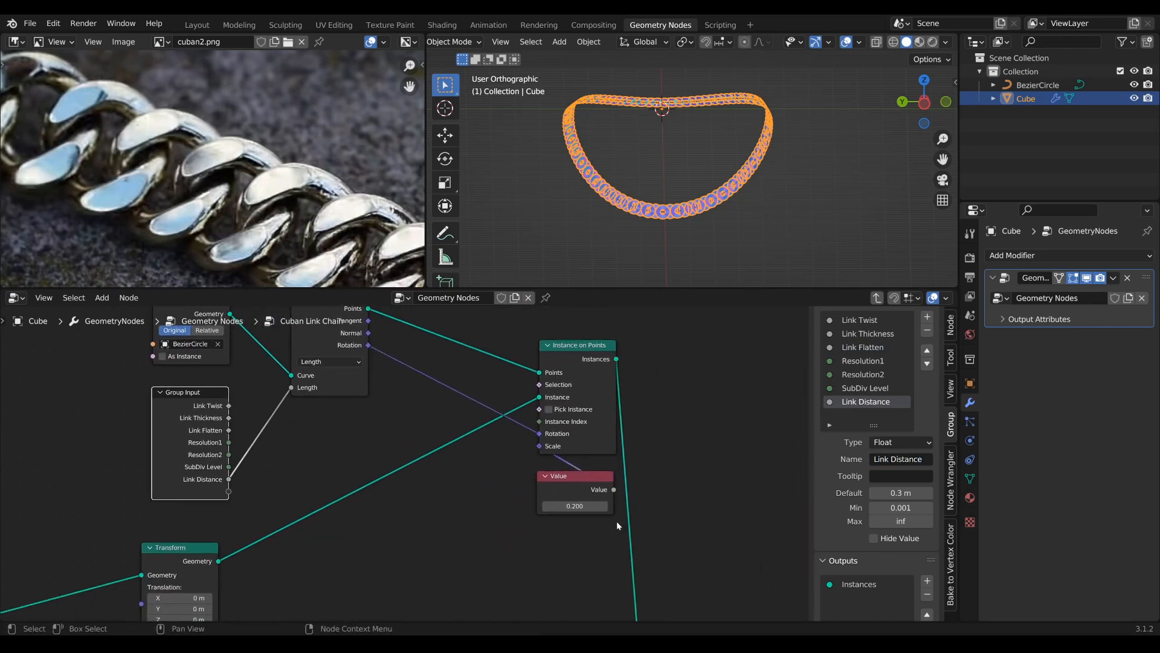
Shift the Value node below Instance on Points, then duplicate the Group Input node and place the copy beneath it
{"action": "left_click_drag", "start_coordinate": [597, 473], "coordinate": [571, 488]}
{"action": "left_click_drag", "start_coordinate": [192, 403], "coordinate": [194, 392]}
{"action": "key", "text": "shift+d"}
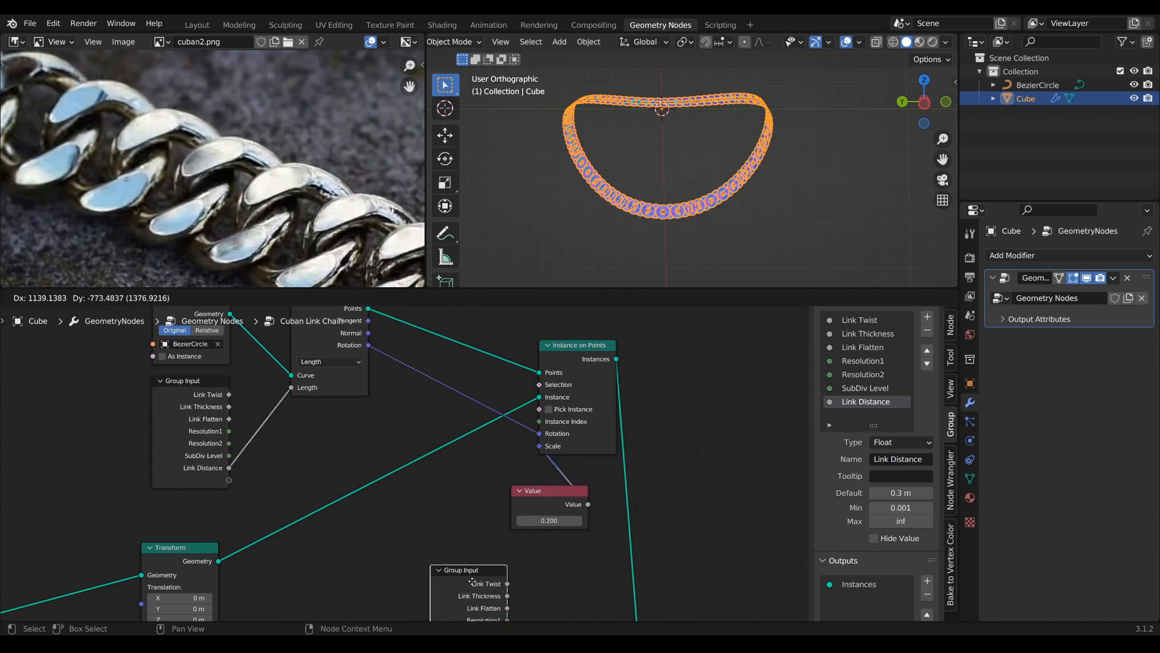
{"action": "left_click", "coordinate": [444, 532]}
{"action": "middle_click_drag", "start_coordinate": [445, 532], "coordinate": [389, 407]}
{"action": "left_click", "coordinate": [504, 365]}
{"action": "key", "text": "x"}
{"action": "middle_click_drag", "start_coordinate": [439, 373], "coordinate": [440, 458]}
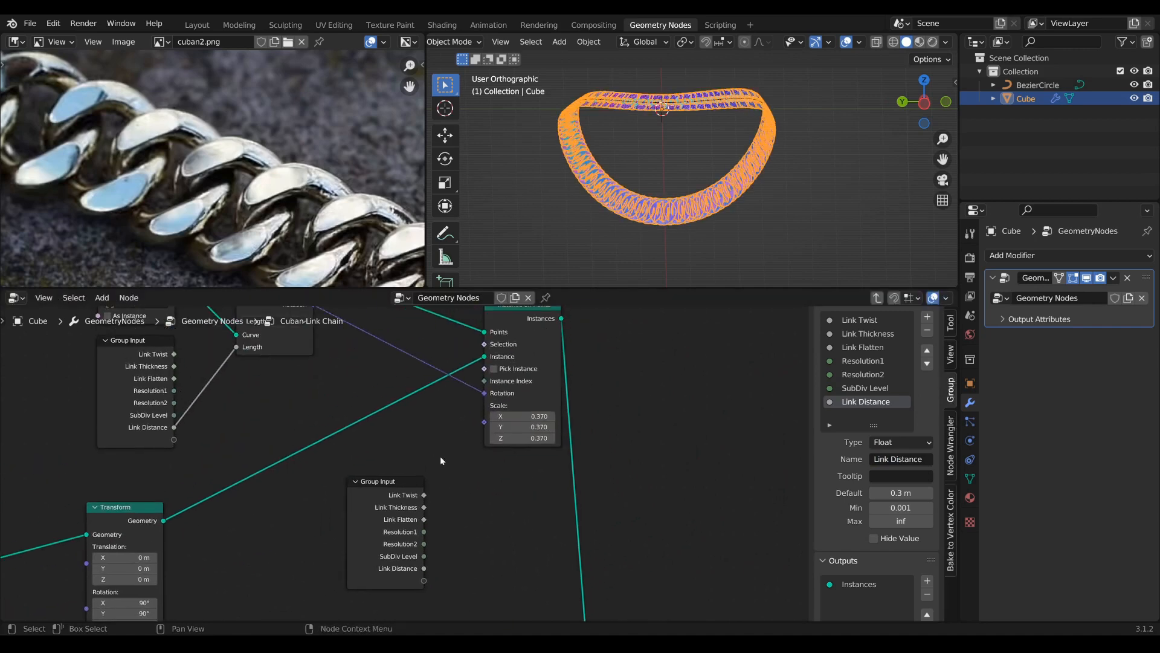
{"action": "scroll", "coordinate": [441, 461], "scroll_direction": "up", "scroll_amount": 1}
{"action": "left_click_drag", "start_coordinate": [417, 493], "coordinate": [417, 471]}
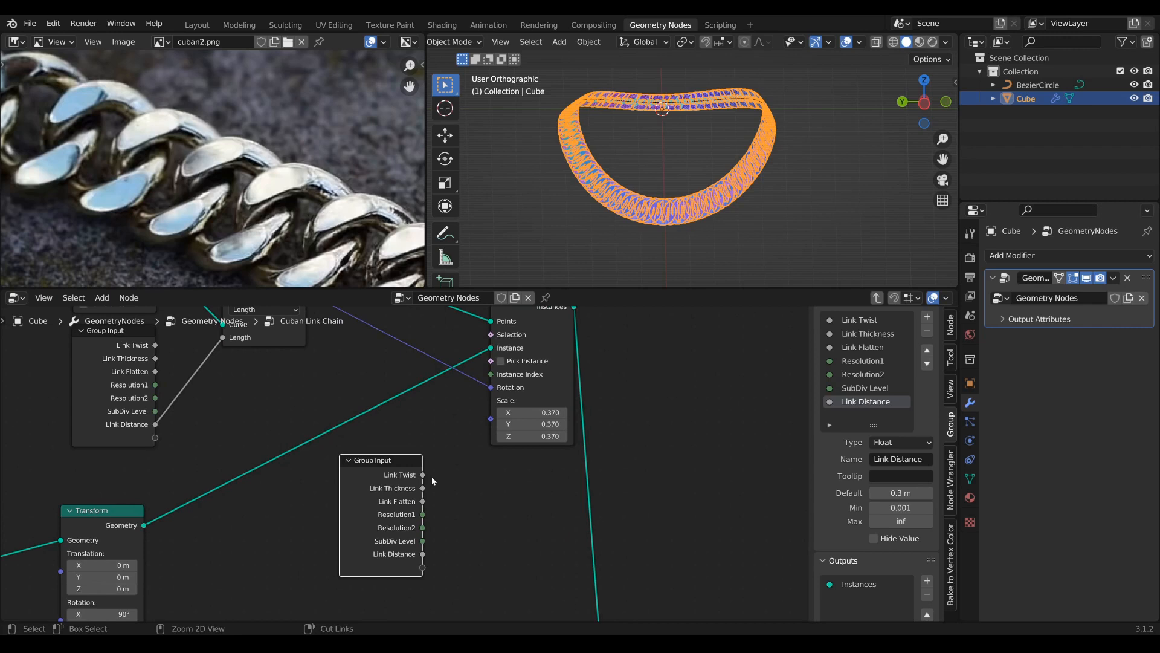
{"action": "key", "text": "ctrl+z"}
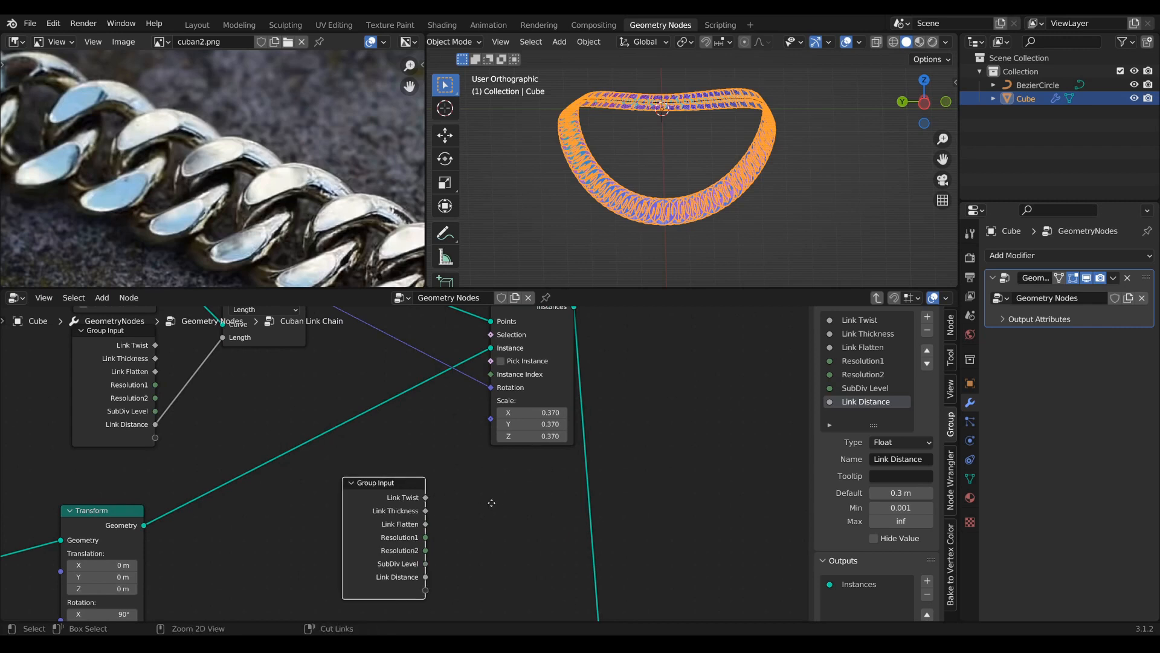
{"action": "key", "text": "ctrl+z"}
{"action": "key", "text": "ctrl+z"}
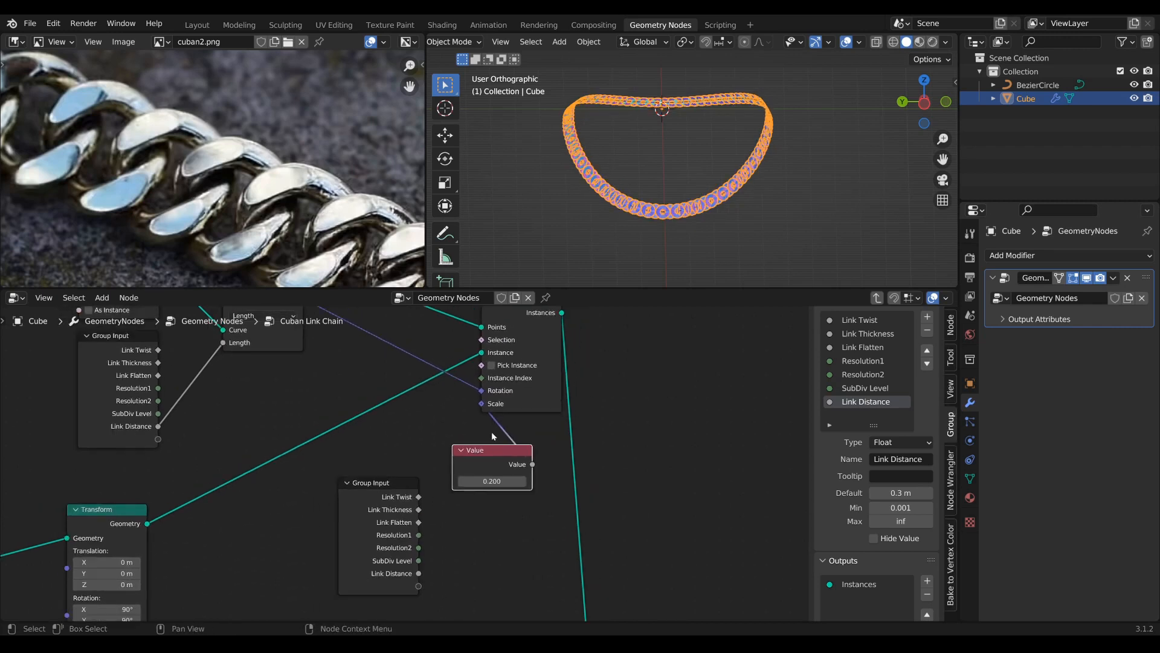
Replace the Value node driving the Instance on Points scale with a new group input, and move its Group Input node slightly closer
{"action": "left_click_drag", "start_coordinate": [418, 585], "coordinate": [497, 426]}
{"action": "key", "text": "x"}
{"action": "key", "text": "ctrl+x"}
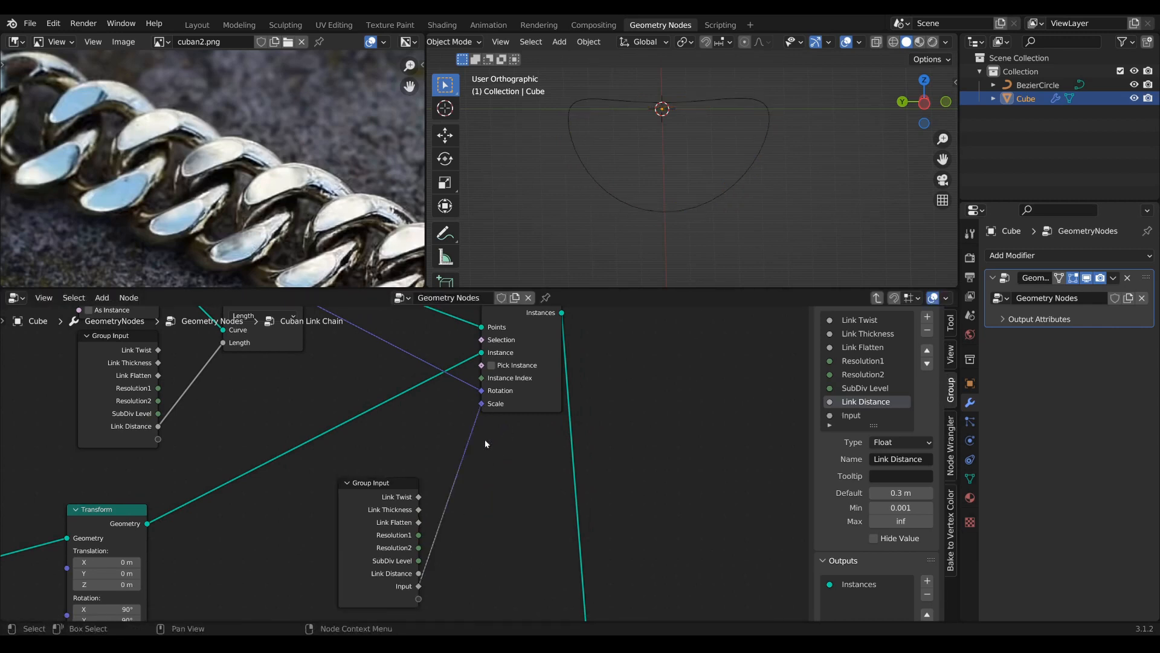
{"action": "left_click", "coordinate": [404, 485]}
{"action": "left_click_drag", "start_coordinate": [404, 484], "coordinate": [411, 468]}
Rename the new scale input to "Link Scale" in the group's input list
{"action": "scroll", "coordinate": [876, 423], "scroll_direction": "down", "scroll_amount": 1}
{"action": "left_click", "coordinate": [852, 391]}
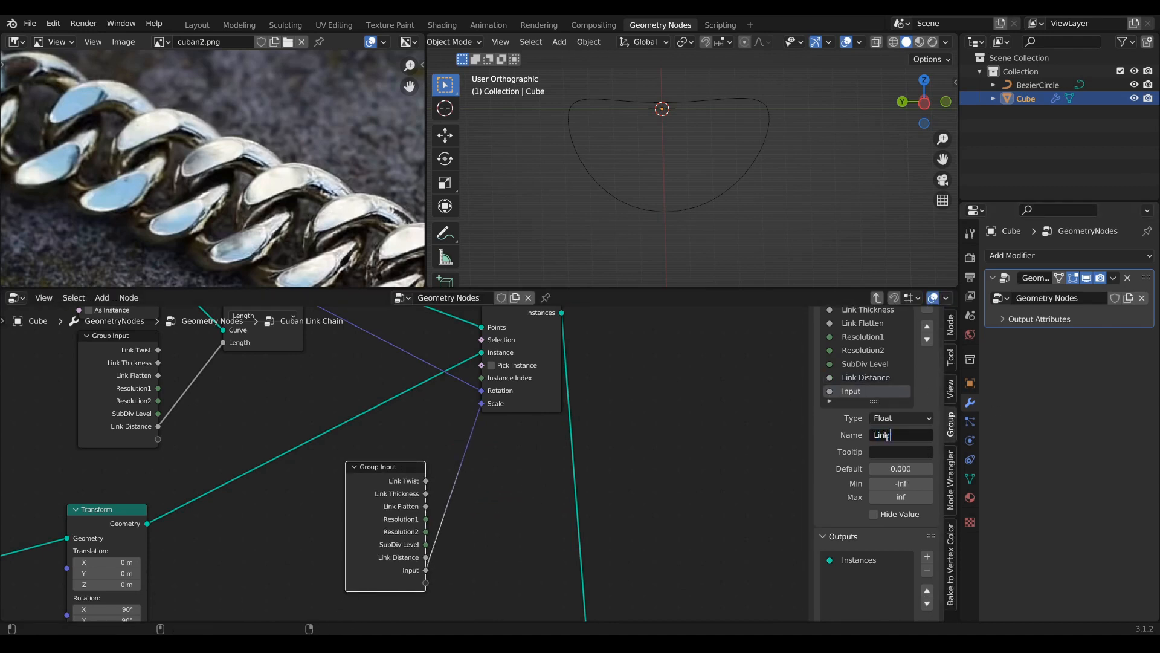
{"action": "left_click", "coordinate": [886, 436]}
{"action": "type", "text": "Link Scale"}
{"action": "key", "text": "Return"}
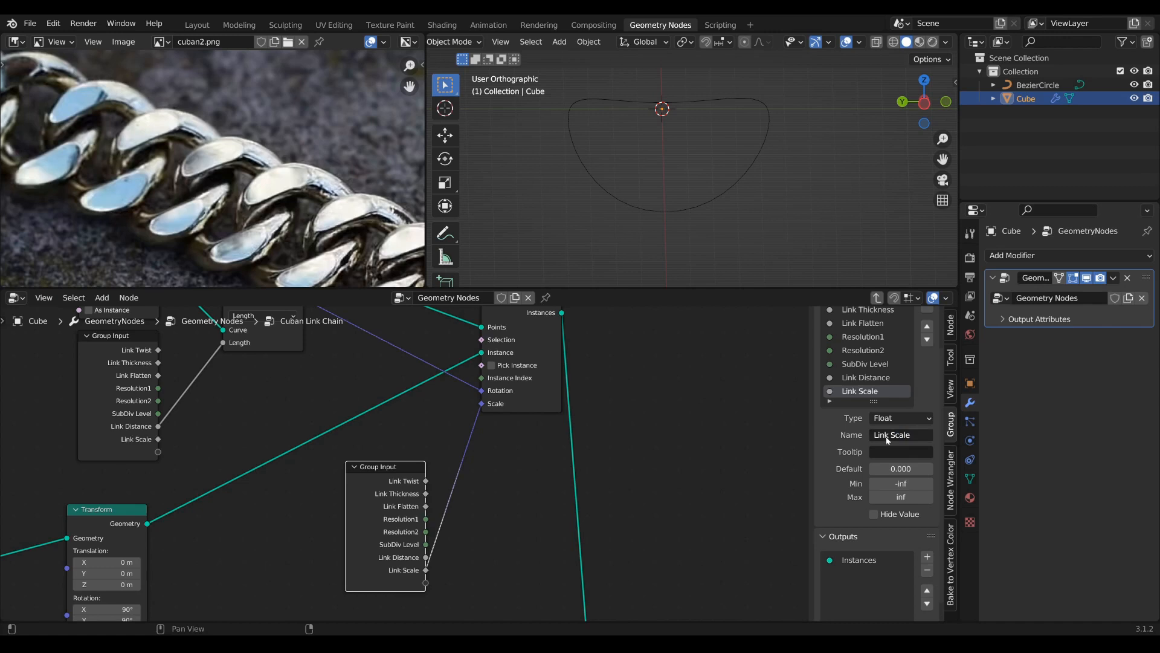
Move the Group Output node farther away from the Instance on Points node
{"action": "scroll", "coordinate": [459, 526], "scroll_direction": "down", "scroll_amount": 4}
{"action": "middle_click_drag", "start_coordinate": [453, 515], "coordinate": [429, 493]}
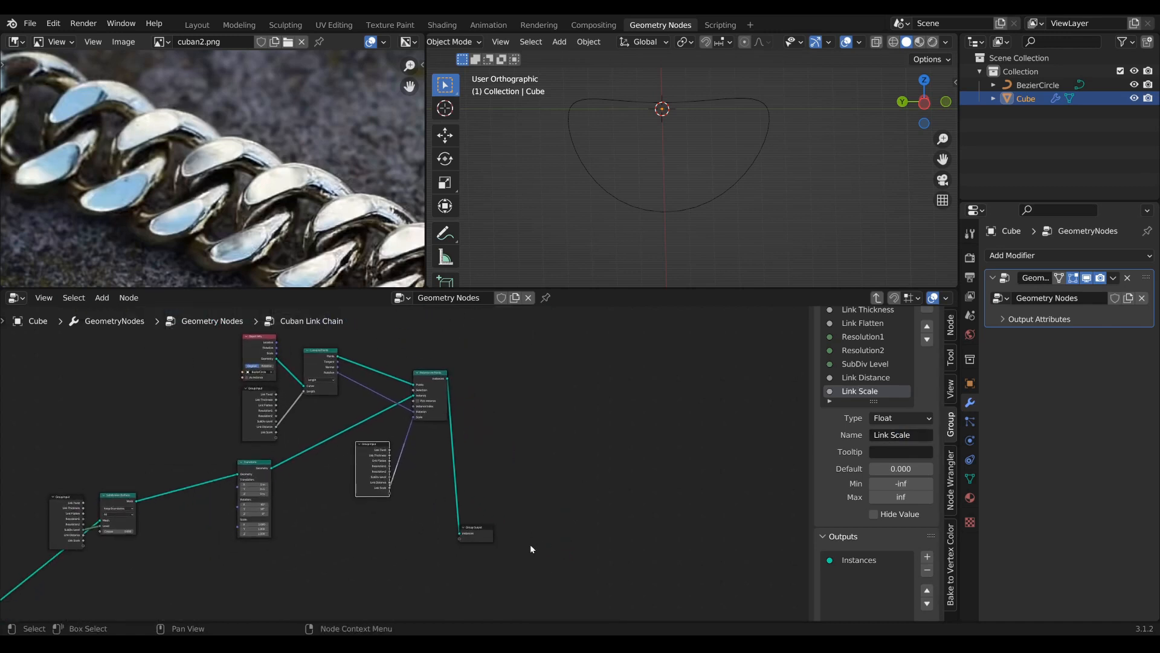
{"action": "left_click_drag", "start_coordinate": [481, 533], "coordinate": [520, 508]}
{"action": "scroll", "coordinate": [568, 481], "scroll_direction": "up", "scroll_amount": 6}
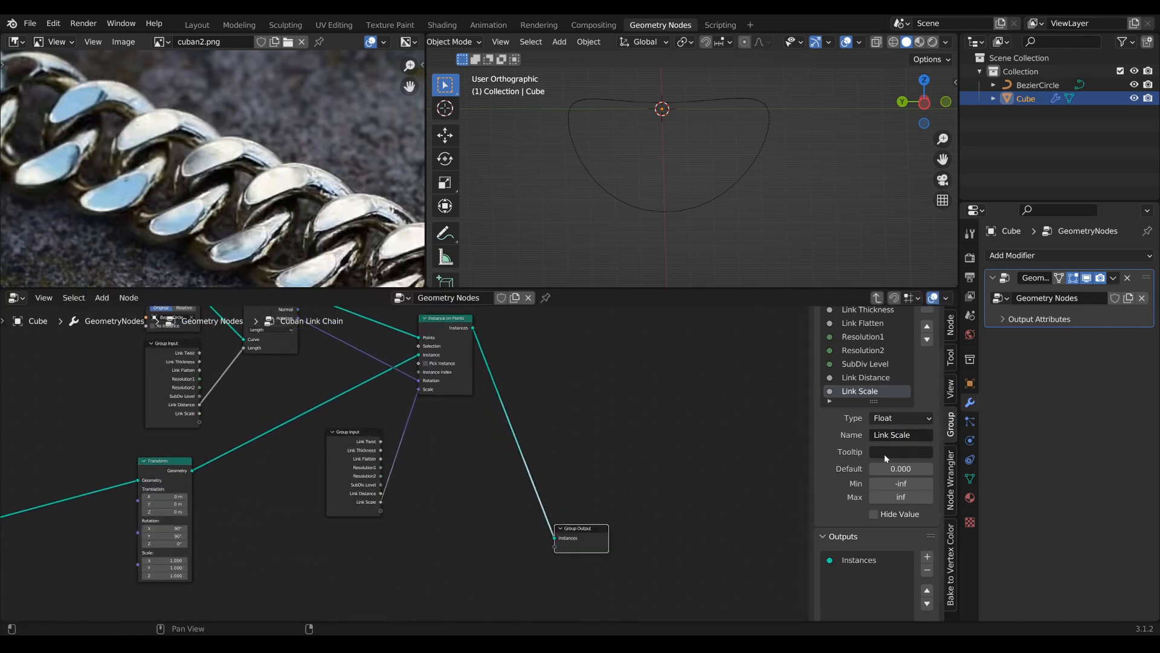
Set the default value of the Link Scale input to 1
{"action": "left_click", "coordinate": [895, 468]}
{"action": "type", "text": "1"}
{"action": "key", "text": "Return"}
{"action": "scroll", "coordinate": [448, 495], "scroll_direction": "up", "scroll_amount": 4}
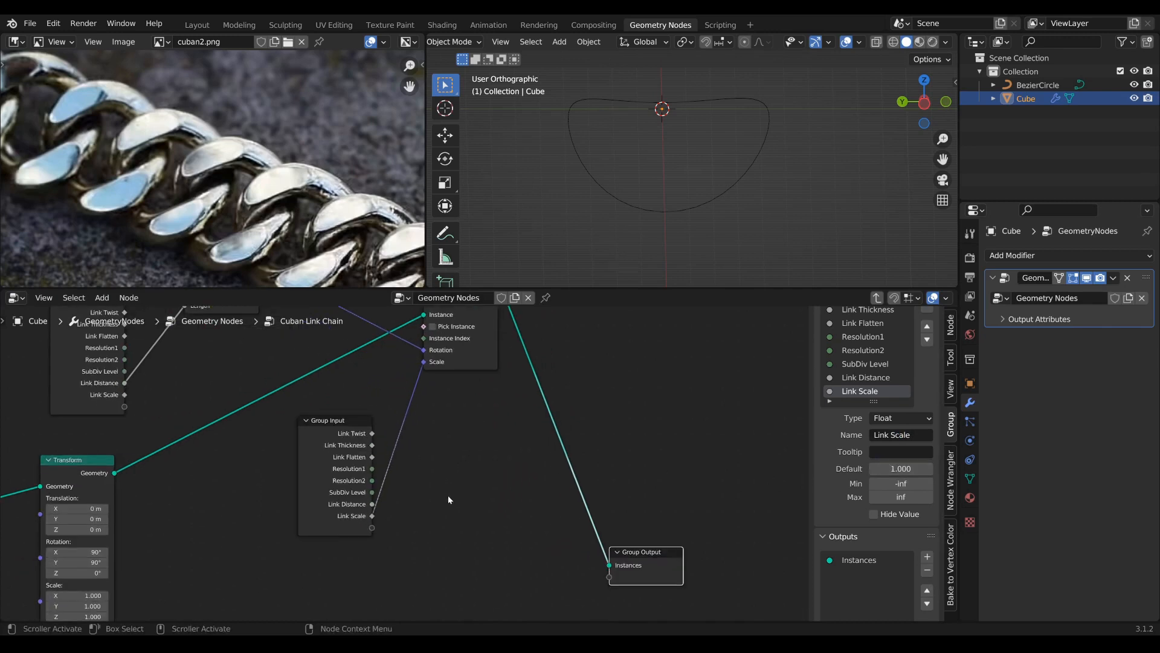
Tidy the layout by nudging the Group Input nodes that feed Instance on Points and Curve to Points
{"action": "scroll", "coordinate": [723, 491], "scroll_direction": "down", "scroll_amount": 2}
{"action": "middle_click_drag", "start_coordinate": [364, 462], "coordinate": [426, 540]}
{"action": "left_click", "coordinate": [427, 540]}
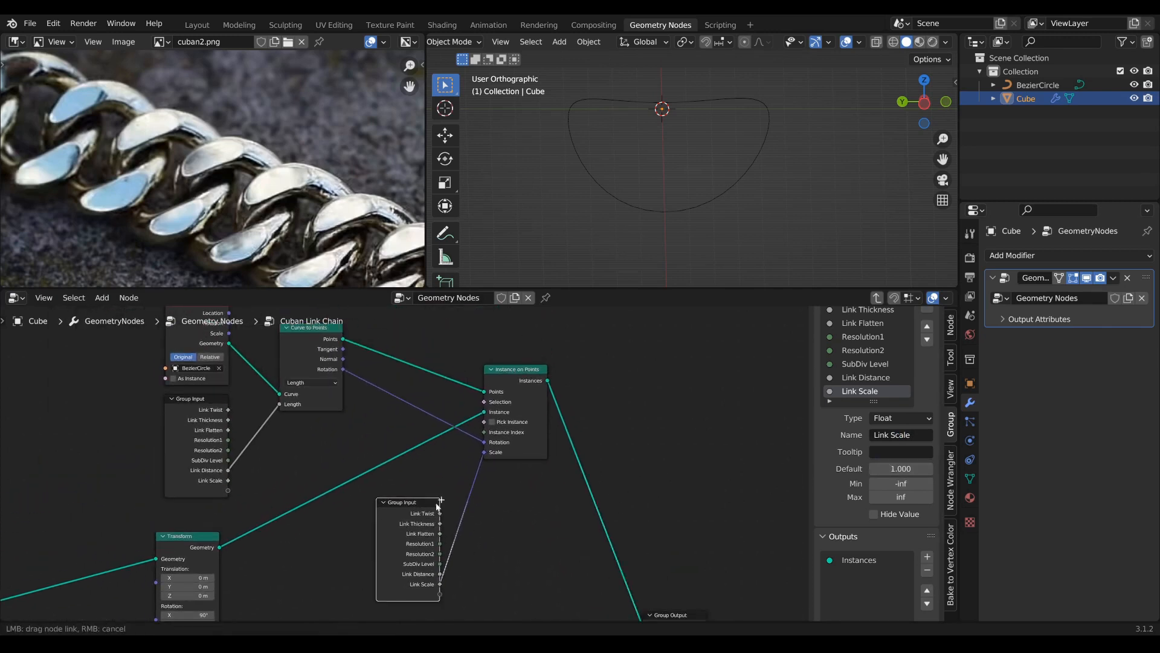
{"action": "left_click_drag", "start_coordinate": [423, 505], "coordinate": [432, 491]}
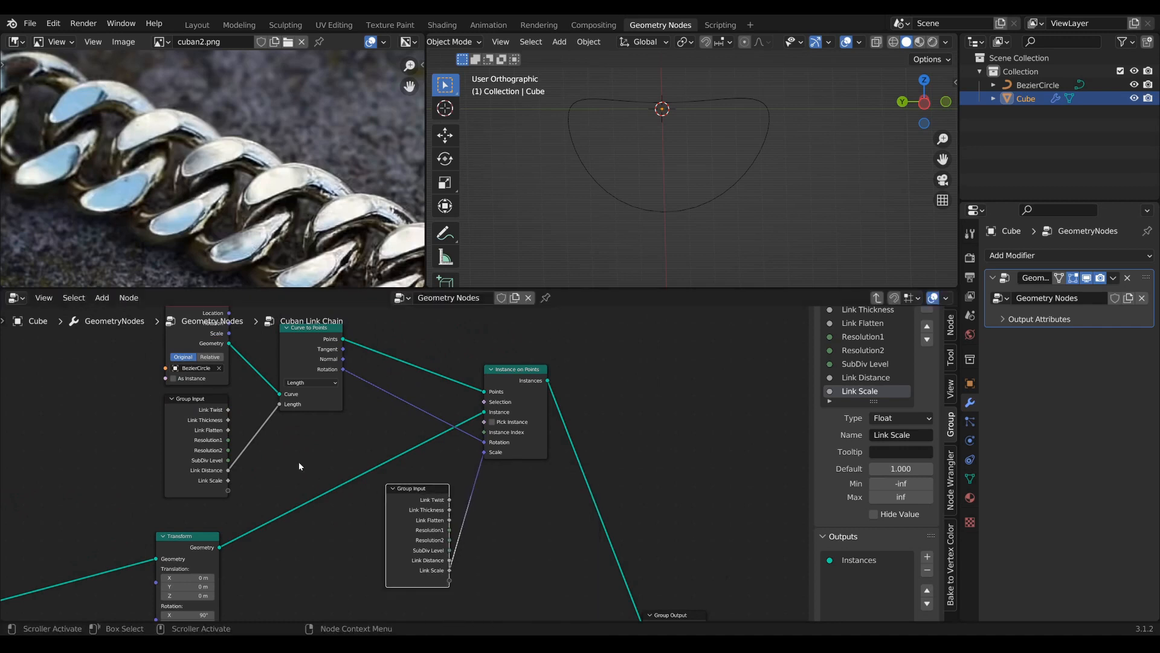
{"action": "middle_click_drag", "start_coordinate": [296, 464], "coordinate": [391, 460]}
{"action": "left_click", "coordinate": [298, 400]}
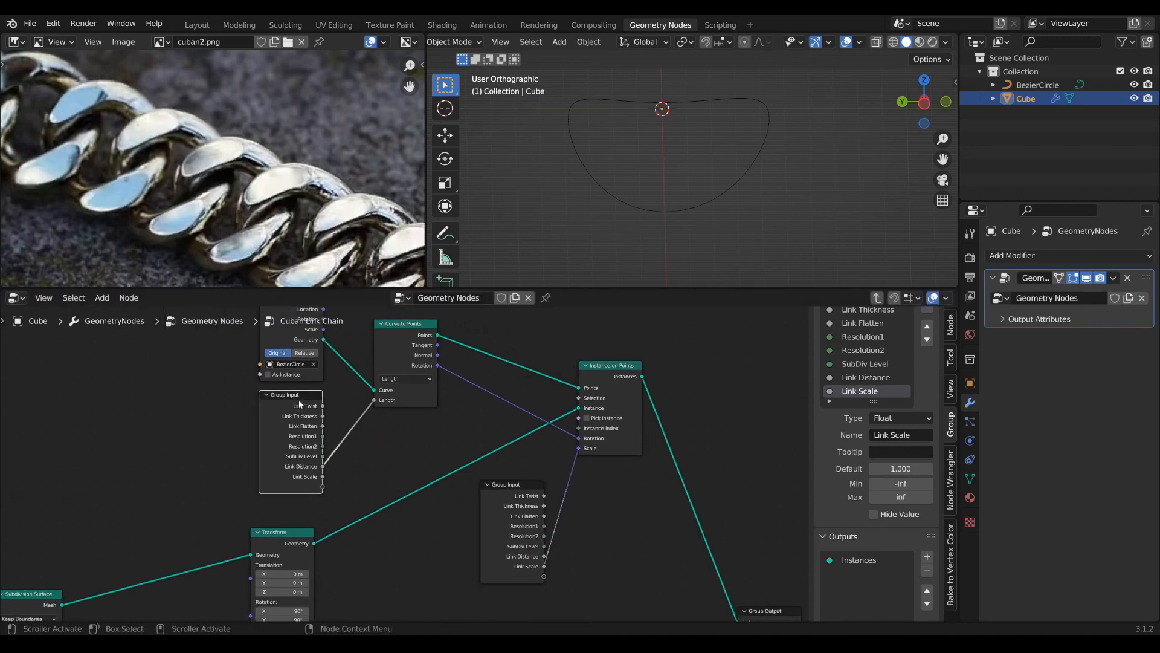
{"action": "left_click_drag", "start_coordinate": [298, 400], "coordinate": [296, 398]}
Examine the Link Distance input's settings and look over the node network inside the Cuban Link Chain group
{"action": "left_click", "coordinate": [870, 377]}
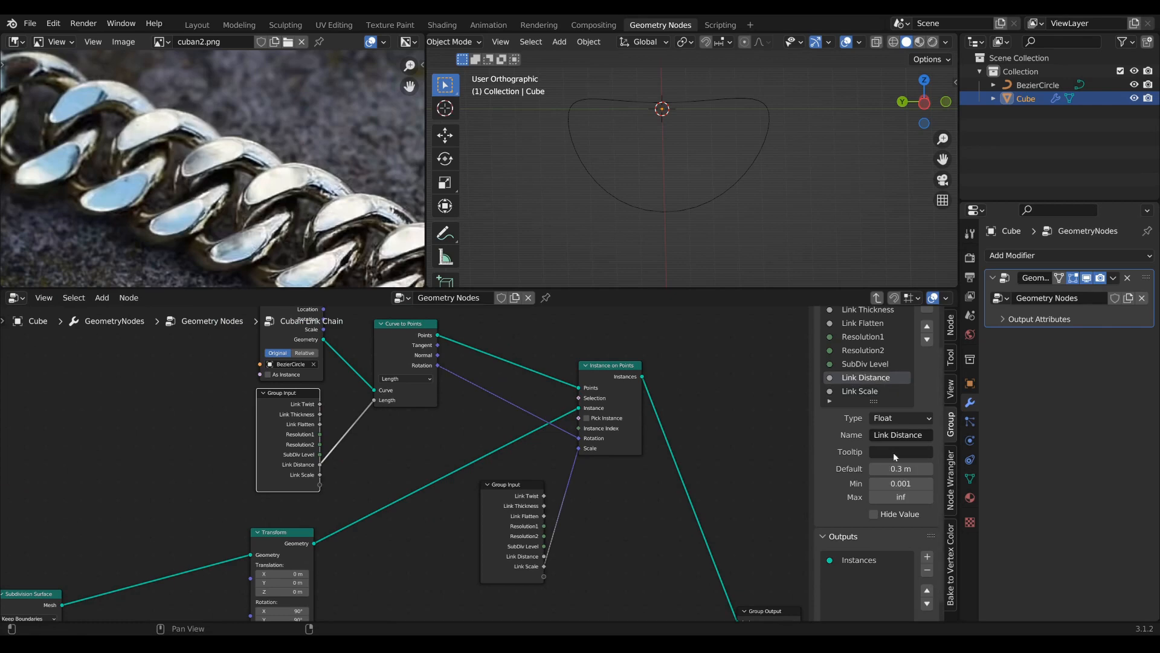
{"action": "scroll", "coordinate": [376, 467], "scroll_direction": "down", "scroll_amount": 4}
{"action": "middle_click_drag", "start_coordinate": [247, 605], "coordinate": [400, 542]}
{"action": "middle_click_drag", "start_coordinate": [240, 579], "coordinate": [417, 464]}
{"action": "scroll", "coordinate": [417, 464], "scroll_direction": "up", "scroll_amount": 1}
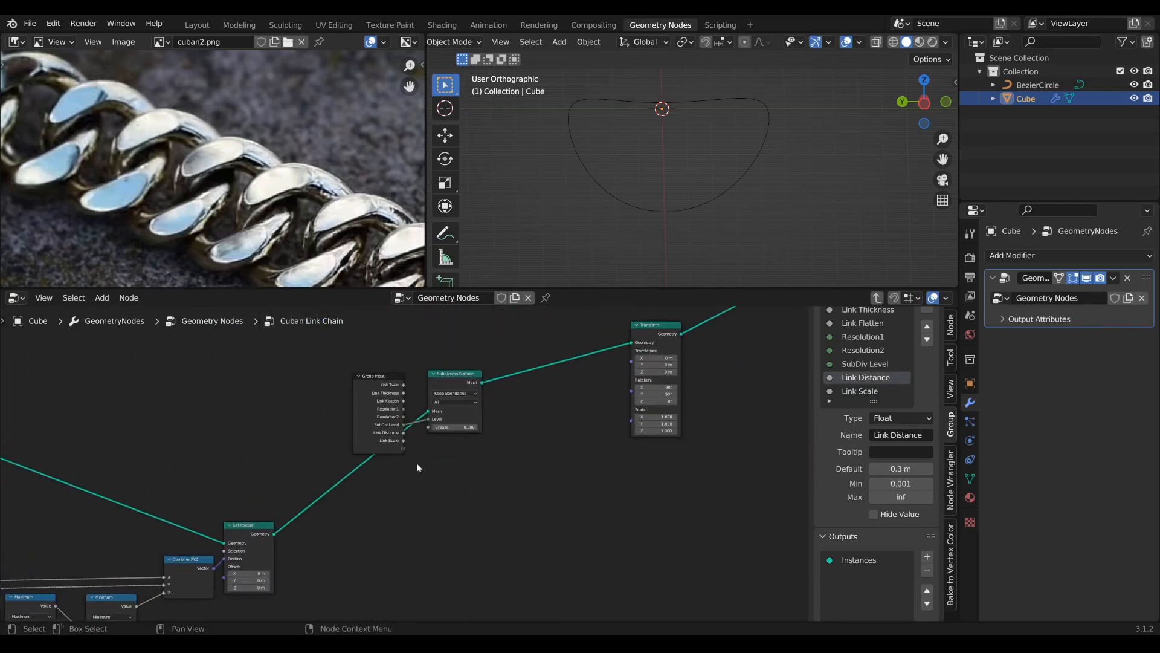
{"action": "scroll", "coordinate": [575, 469], "scroll_direction": "down", "scroll_amount": 4}
{"action": "middle_click_drag", "start_coordinate": [461, 533], "coordinate": [482, 487]}
{"action": "scroll", "coordinate": [481, 487], "scroll_direction": "down", "scroll_amount": 4}
{"action": "middle_click_drag", "start_coordinate": [645, 421], "coordinate": [575, 489]}
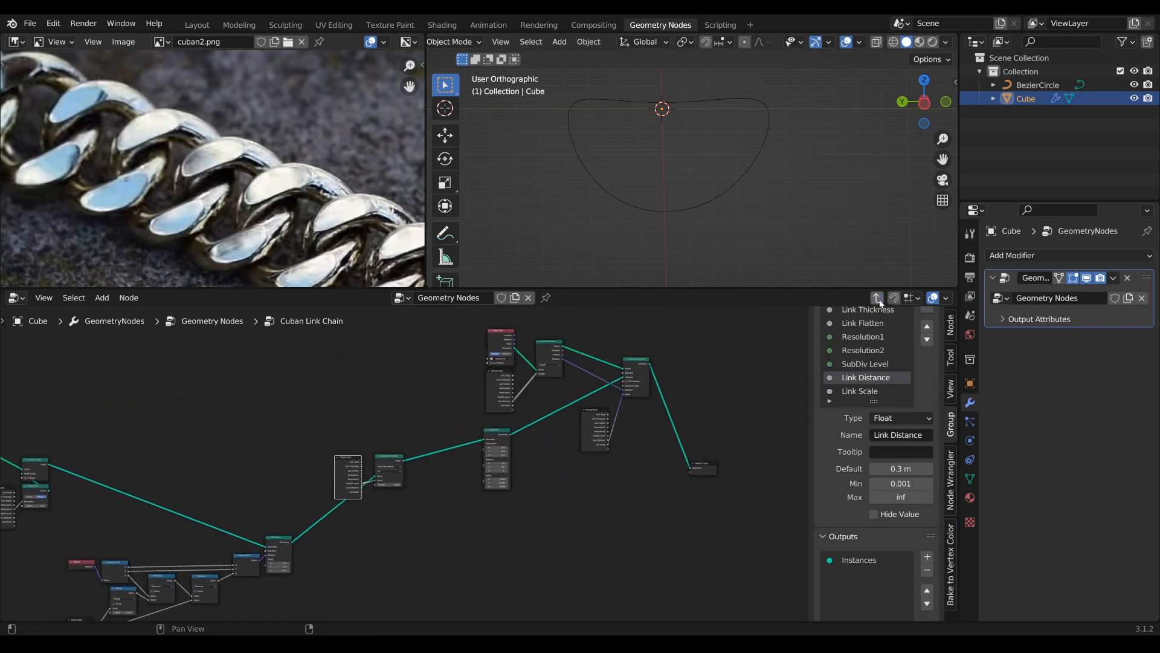
Exit the node group and set Link Scale to 0.160 on the Cuban Link Chain node
{"action": "key", "text": "Tab"}
{"action": "scroll", "coordinate": [440, 538], "scroll_direction": "up", "scroll_amount": 5}
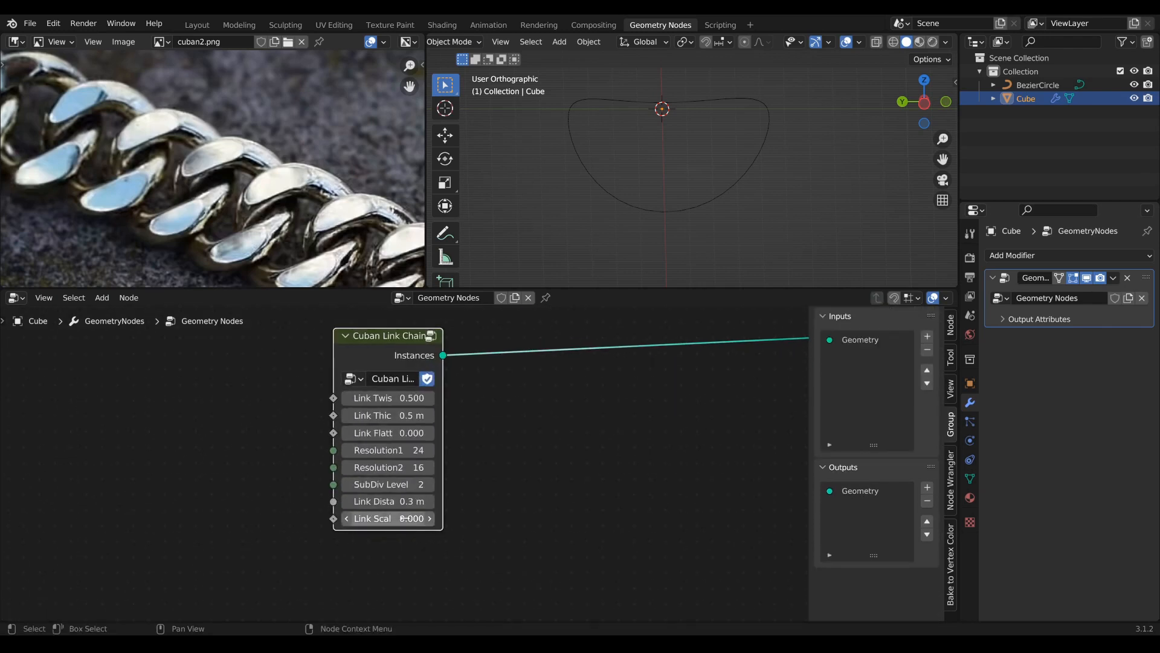
{"action": "left_click_drag", "start_coordinate": [390, 518], "coordinate": [410, 519]}
{"action": "scroll", "coordinate": [726, 208], "scroll_direction": "up", "scroll_amount": 4}
{"action": "middle_click_drag", "start_coordinate": [750, 213], "coordinate": [819, 218]}
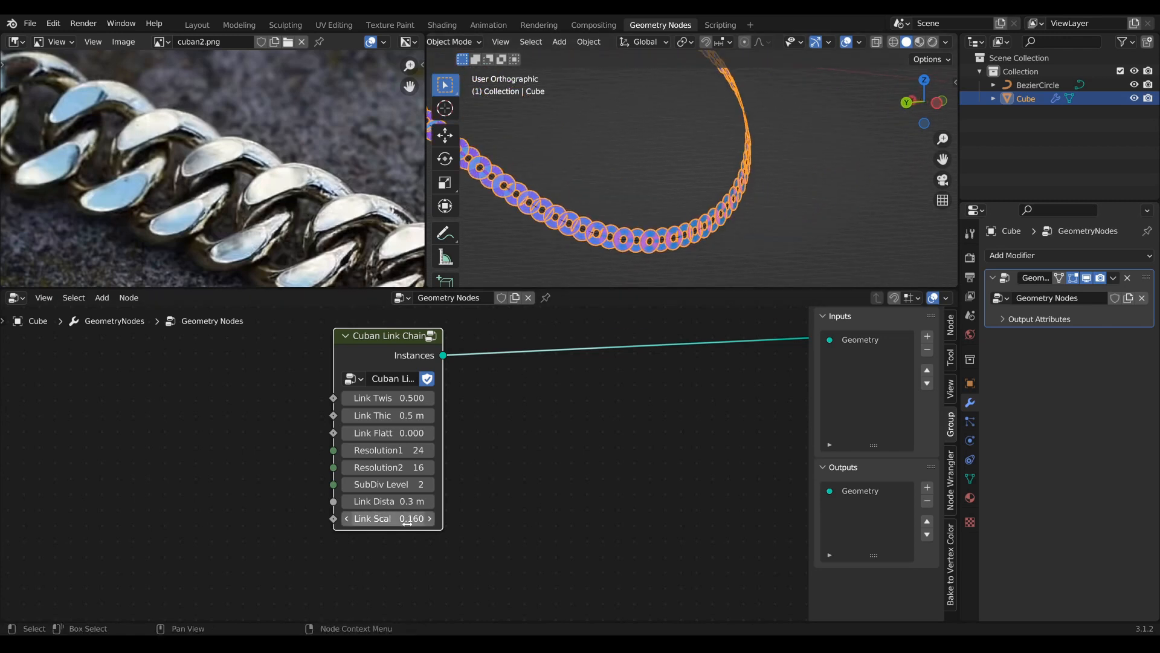
Widen the Cuban Link Chain node so its input names are fully readable
{"action": "scroll", "coordinate": [451, 496], "scroll_direction": "up", "scroll_amount": 4}
{"action": "left_click_drag", "start_coordinate": [458, 488], "coordinate": [531, 488]}
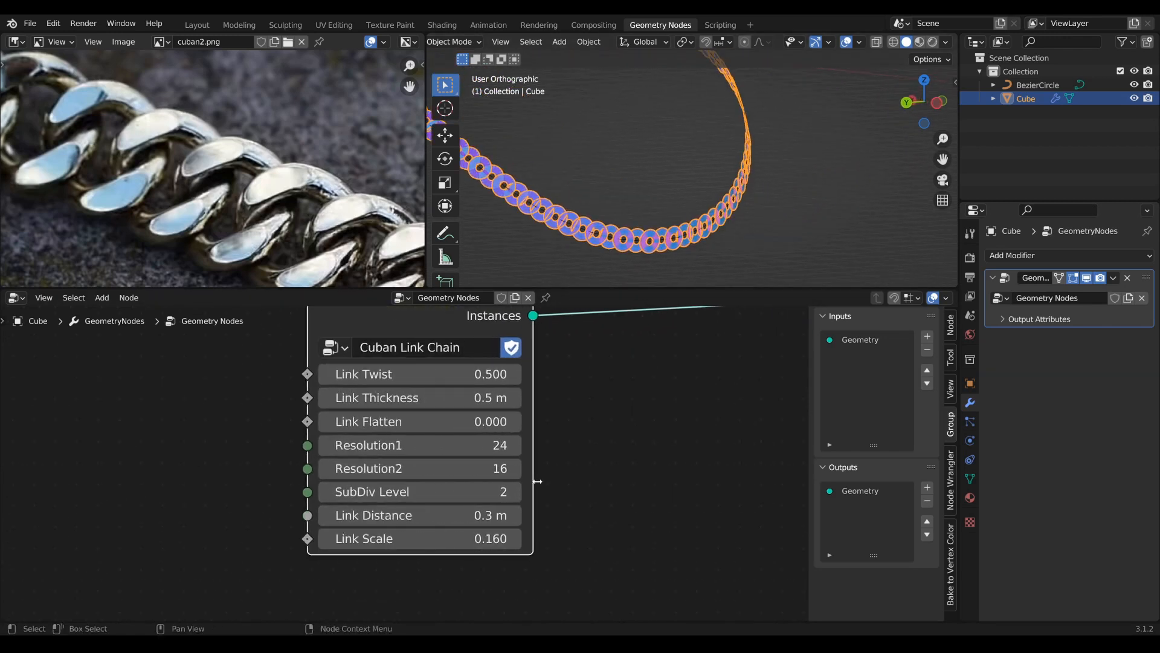
{"action": "middle_click_drag", "start_coordinate": [579, 451], "coordinate": [492, 492]}
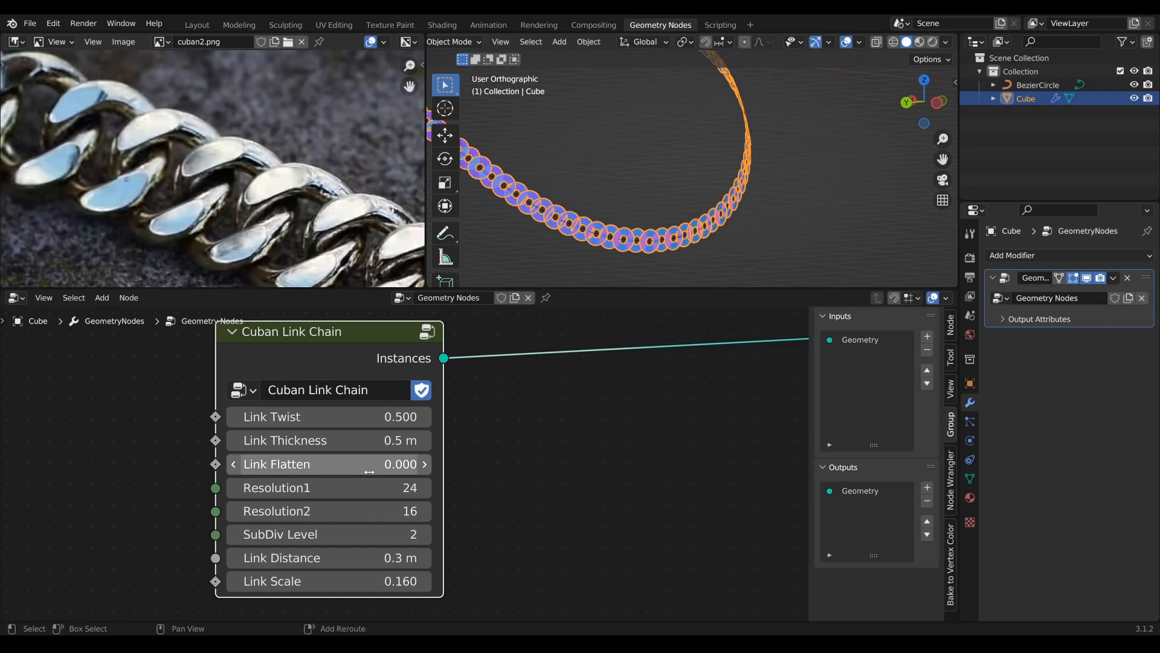
Set Link Flatten to 0.450 and Link Distance to 0.26 m, and inspect the chain up close
{"action": "left_click_drag", "start_coordinate": [370, 472], "coordinate": [424, 464]}
{"action": "left_click_drag", "start_coordinate": [421, 558], "coordinate": [419, 557]}
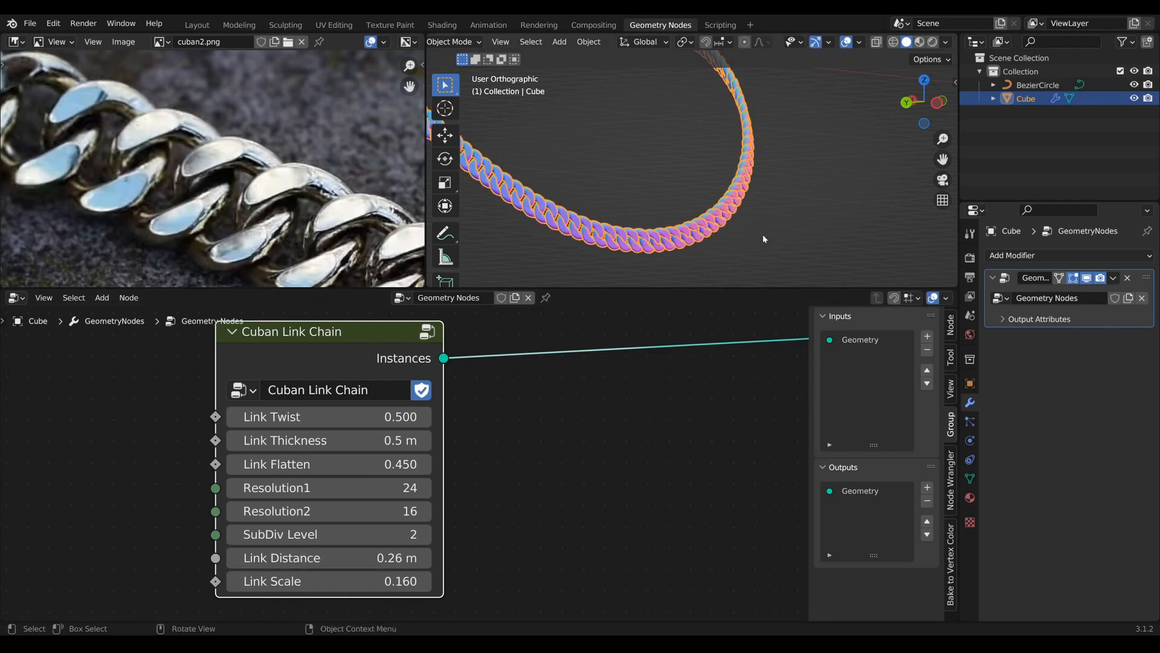
{"action": "middle_click_drag", "start_coordinate": [762, 235], "coordinate": [750, 182]}
{"action": "scroll", "coordinate": [701, 236], "scroll_direction": "up", "scroll_amount": 1}
{"action": "scroll", "coordinate": [761, 223], "scroll_direction": "up", "scroll_amount": 3}
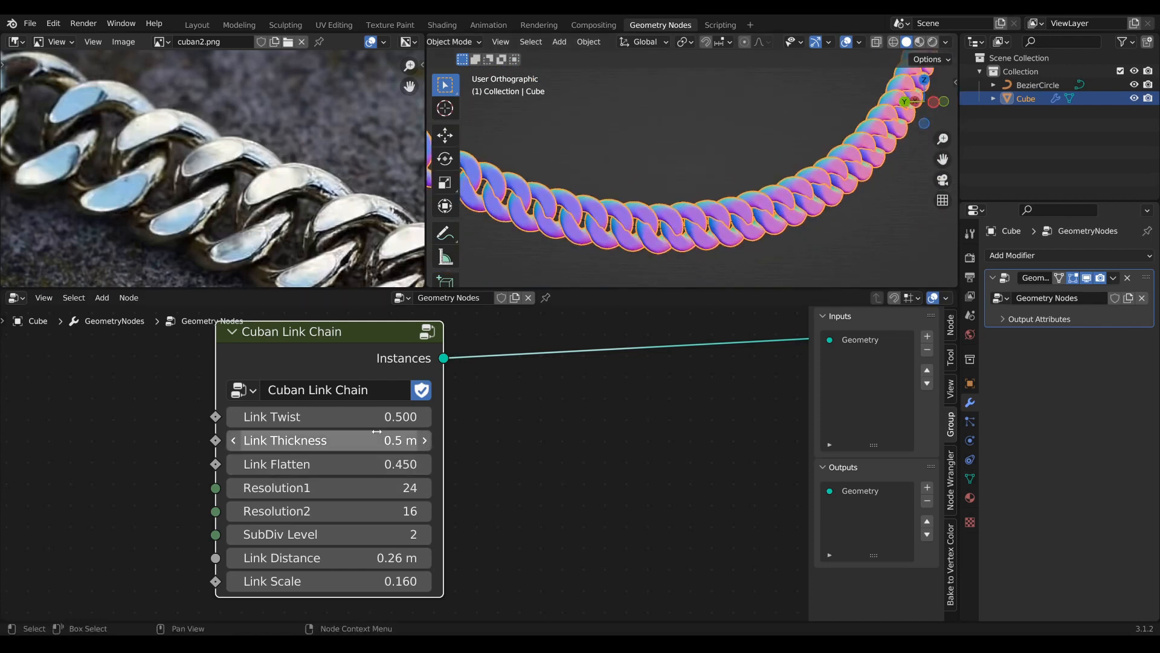
Widen the node further and tune the chain with Link Thickness 0.47 m, Link Twist 0.640 and Link Distance 0.22 m
{"action": "left_click_drag", "start_coordinate": [441, 416], "coordinate": [504, 417]}
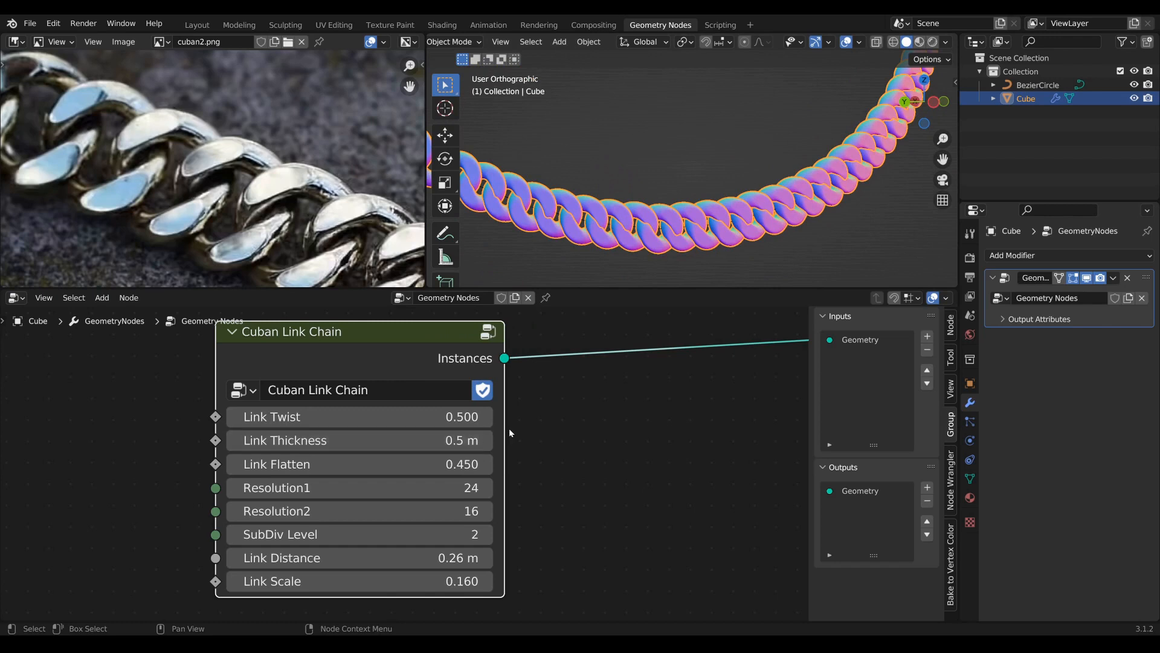
{"action": "left_click_drag", "start_coordinate": [452, 446], "coordinate": [448, 416]}
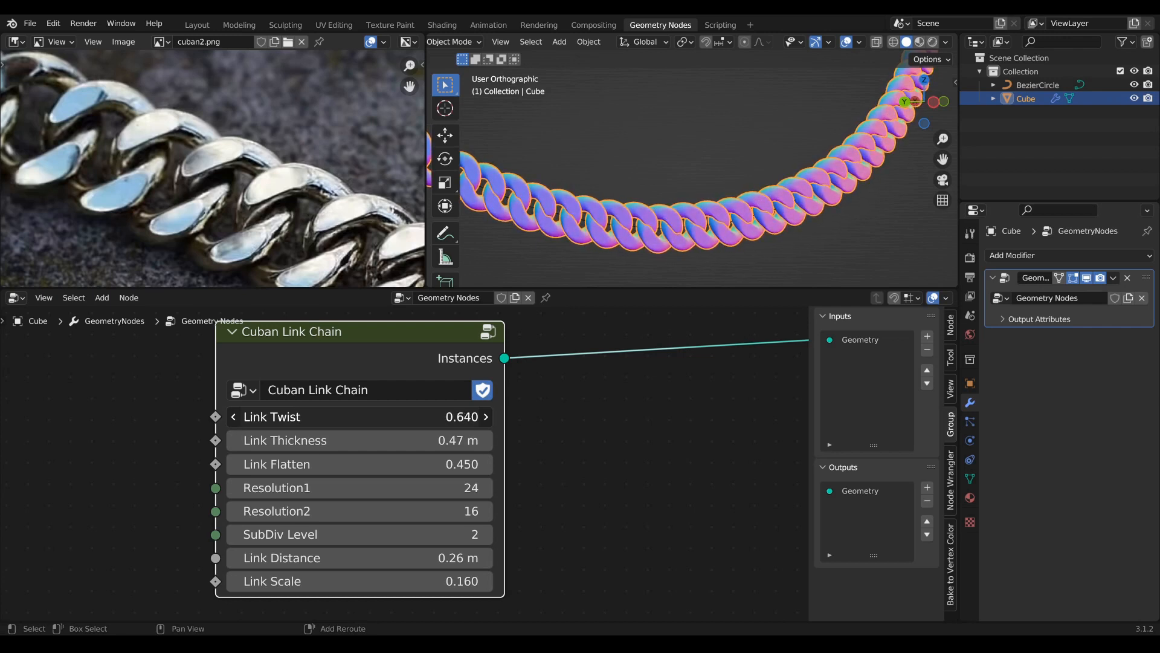
{"action": "mouse_move", "coordinate": [846, 193]}
{"action": "middle_mouse_down"}
{"action": "mouse_move", "coordinate": [713, 201]}
{"action": "mouse_move", "coordinate": [821, 229]}
{"action": "mouse_move", "coordinate": [854, 178]}
{"action": "middle_mouse_up"}
{"action": "scroll", "coordinate": [821, 229], "scroll_direction": "up", "scroll_amount": 2}
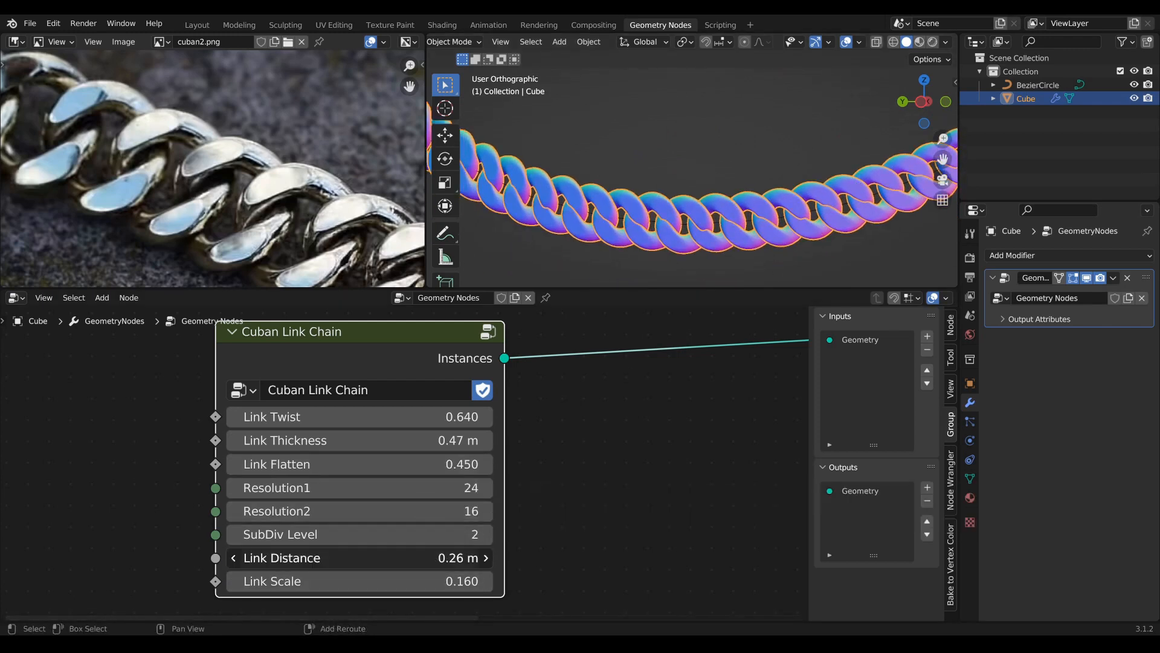
{"action": "left_click_drag", "start_coordinate": [432, 558], "coordinate": [408, 557]}
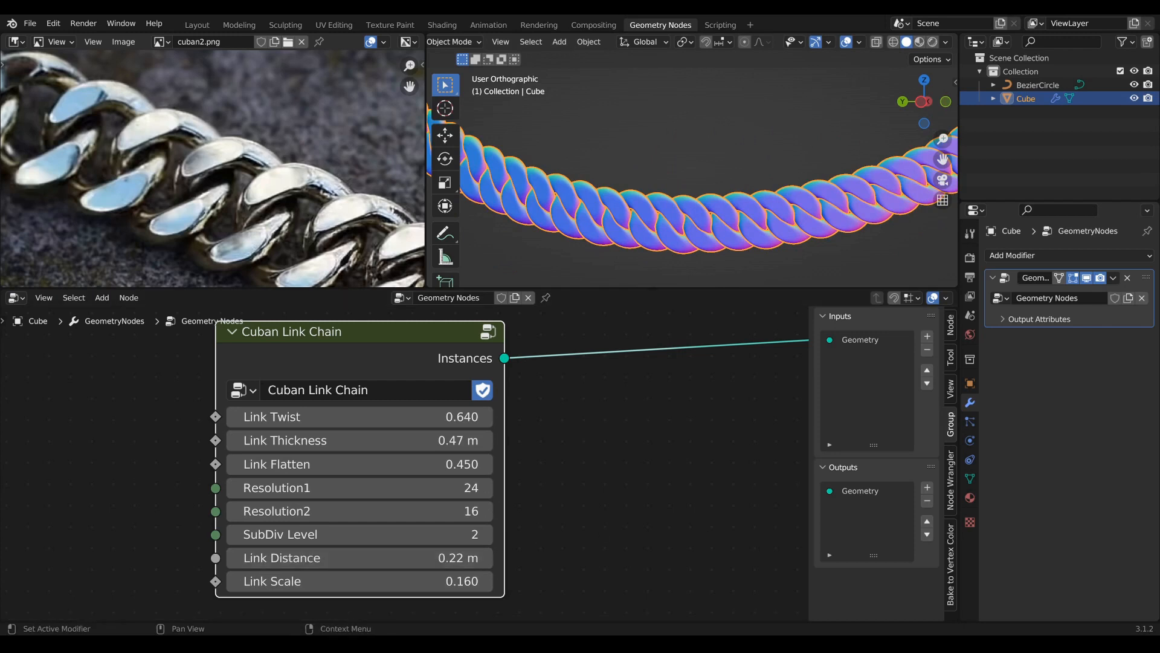
Enable a custom color for the Cuban Link Chain node, make it orange, and deselect the node
{"action": "scroll", "coordinate": [637, 459], "scroll_direction": "down", "scroll_amount": 1}
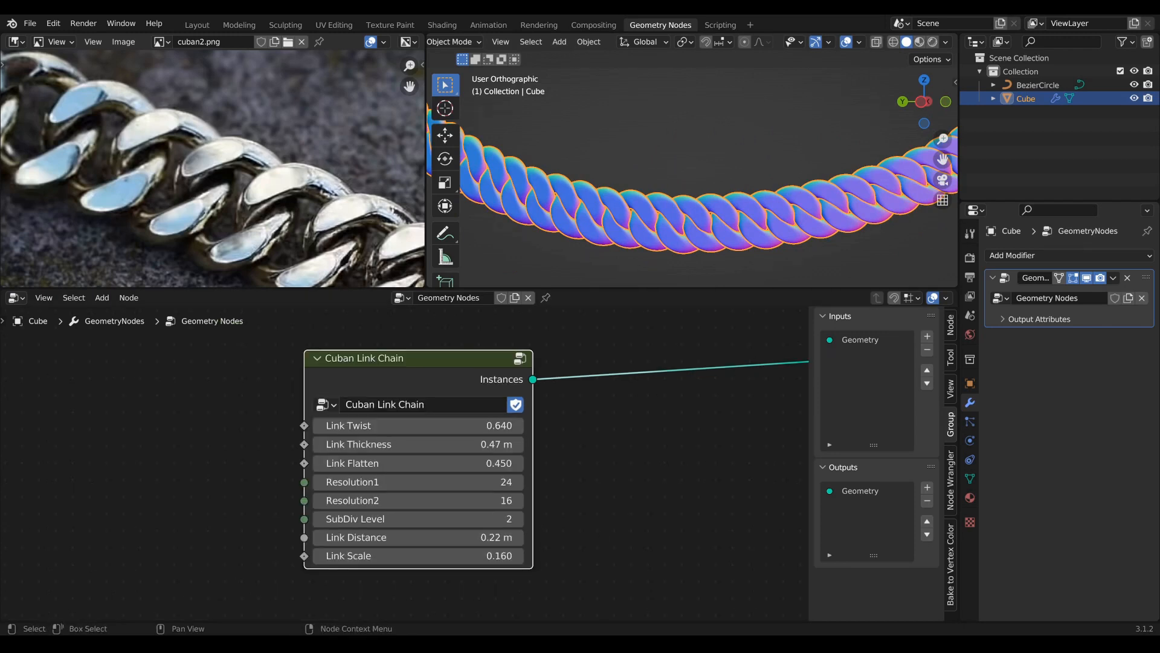
{"action": "middle_click_drag", "start_coordinate": [738, 385], "coordinate": [749, 383]}
{"action": "left_click", "coordinate": [951, 336]}
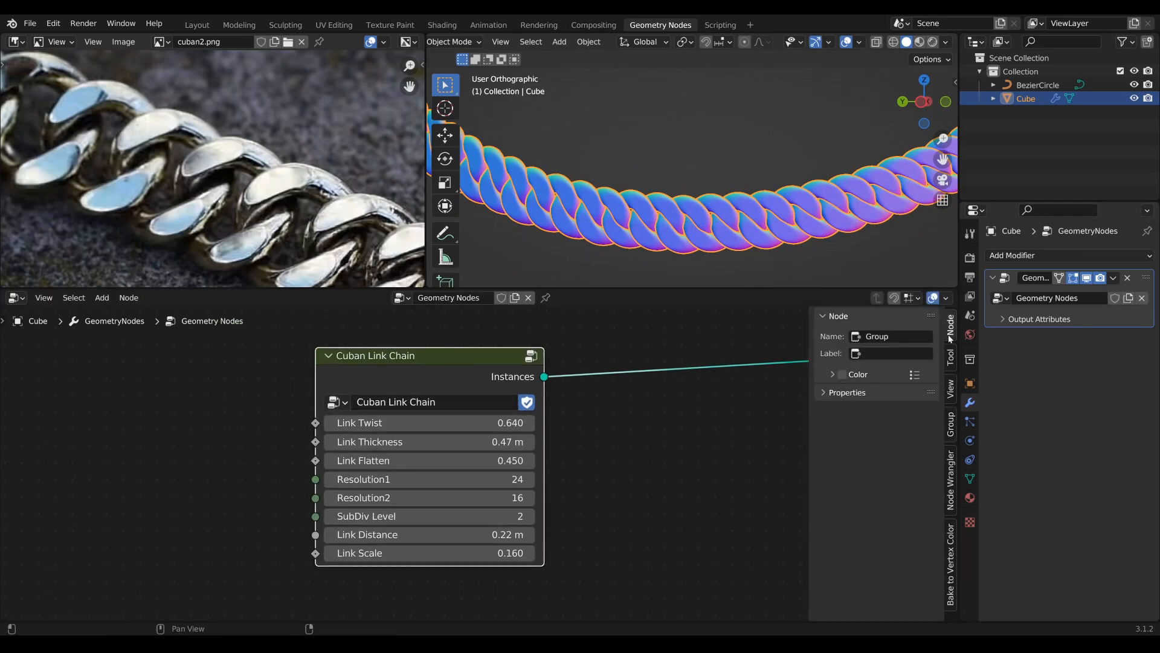
{"action": "left_click", "coordinate": [842, 374]}
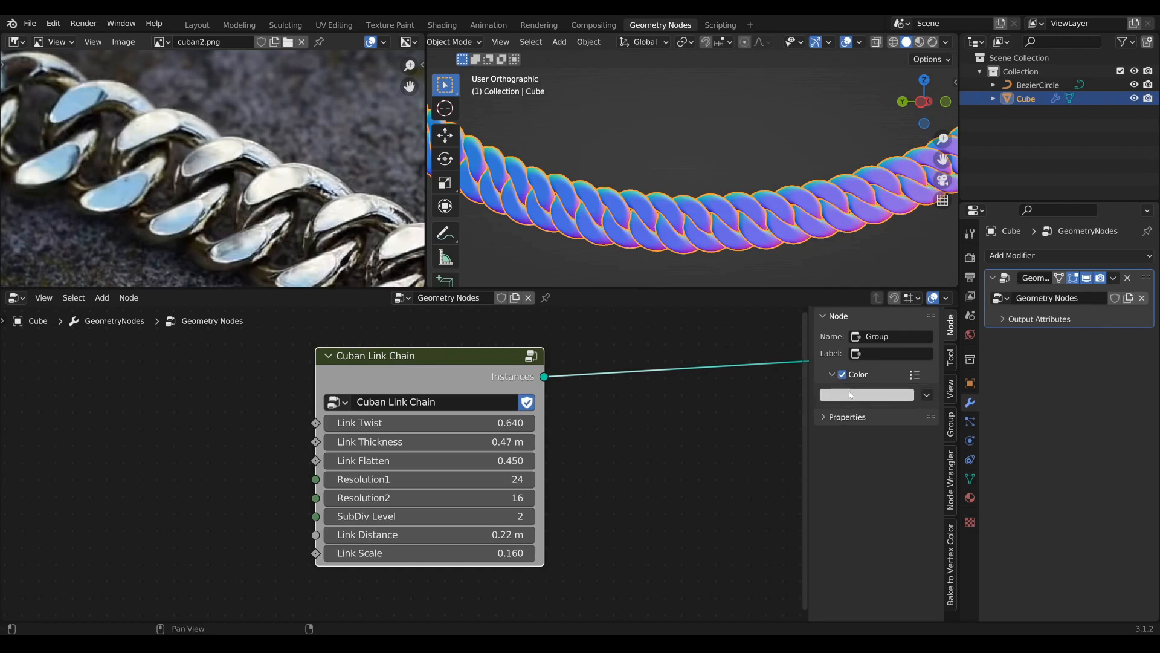
{"action": "left_click", "coordinate": [849, 395]}
{"action": "left_click_drag", "start_coordinate": [851, 292], "coordinate": [843, 299]}
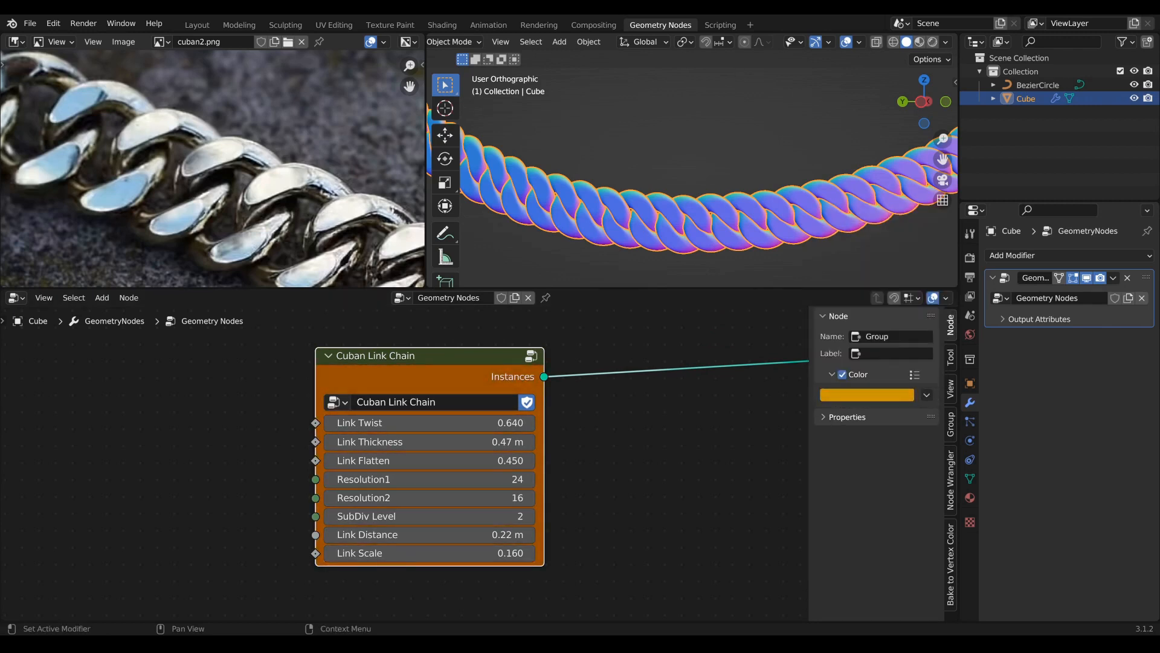
{"action": "left_click", "coordinate": [654, 424]}
Make the 3D viewport and reference image areas taller by shrinking the node editor slightly
{"action": "scroll", "coordinate": [669, 414], "scroll_direction": "down", "scroll_amount": 4}
{"action": "scroll", "coordinate": [667, 411], "scroll_direction": "up", "scroll_amount": 1}
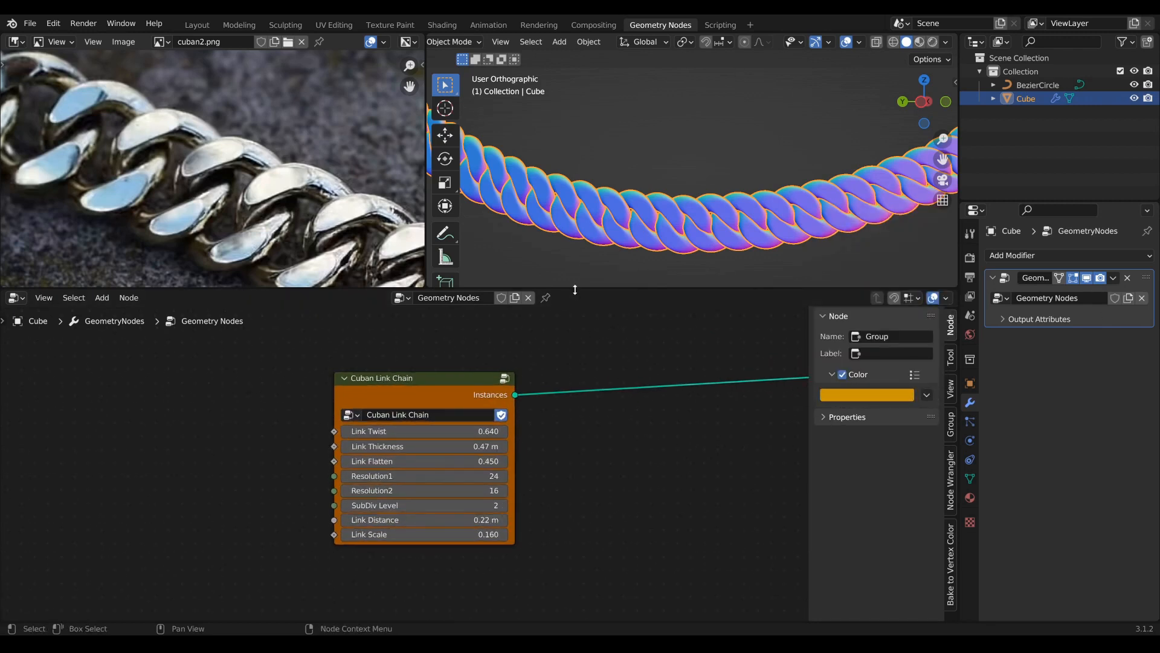
{"action": "left_click_drag", "start_coordinate": [575, 289], "coordinate": [574, 317]}
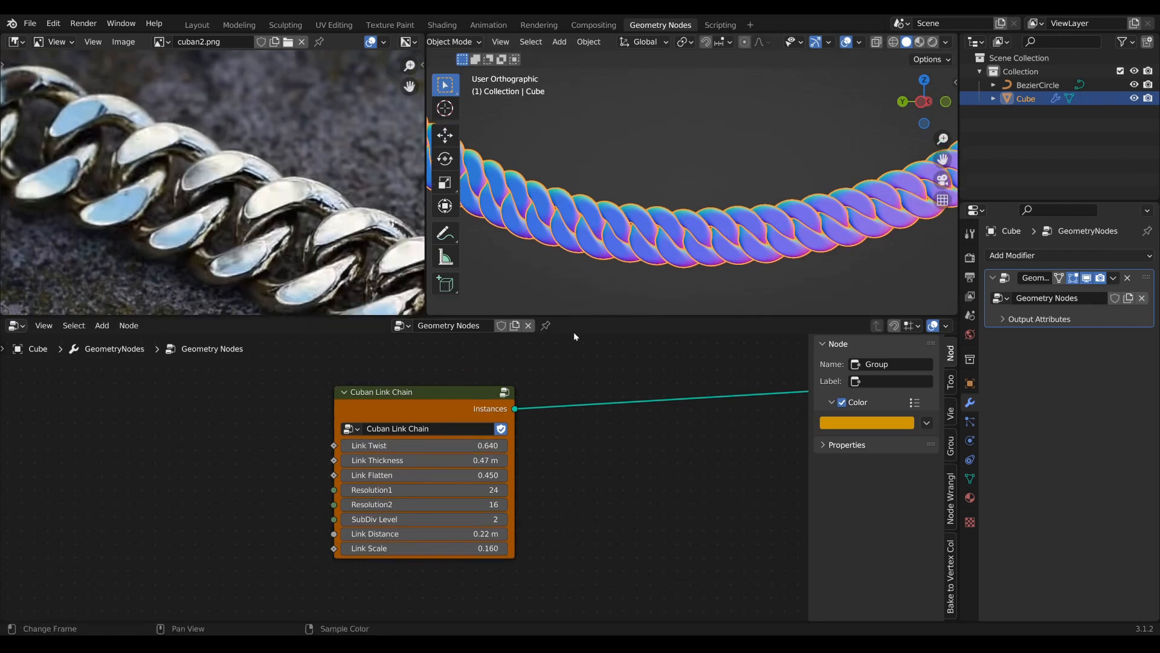
Split the geometry node editor vertically and turn the new wide area into a Shader Editor
{"action": "left_click_drag", "start_coordinate": [23, 324], "coordinate": [859, 343]}
{"action": "left_click", "coordinate": [16, 326]}
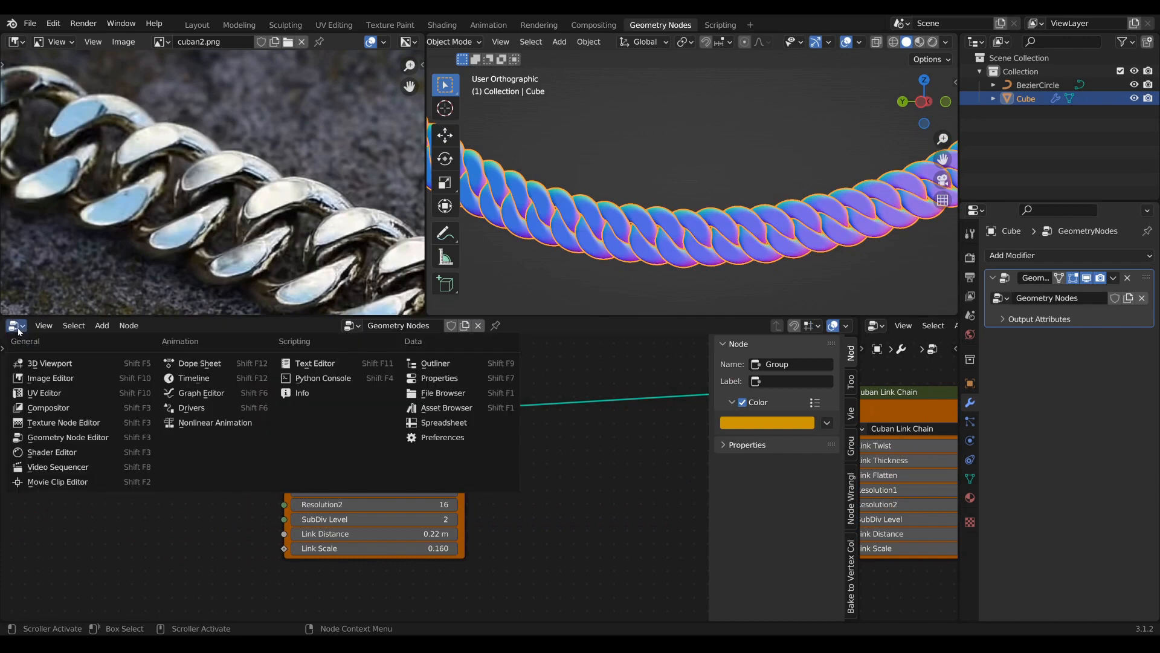
{"action": "left_click", "coordinate": [51, 452]}
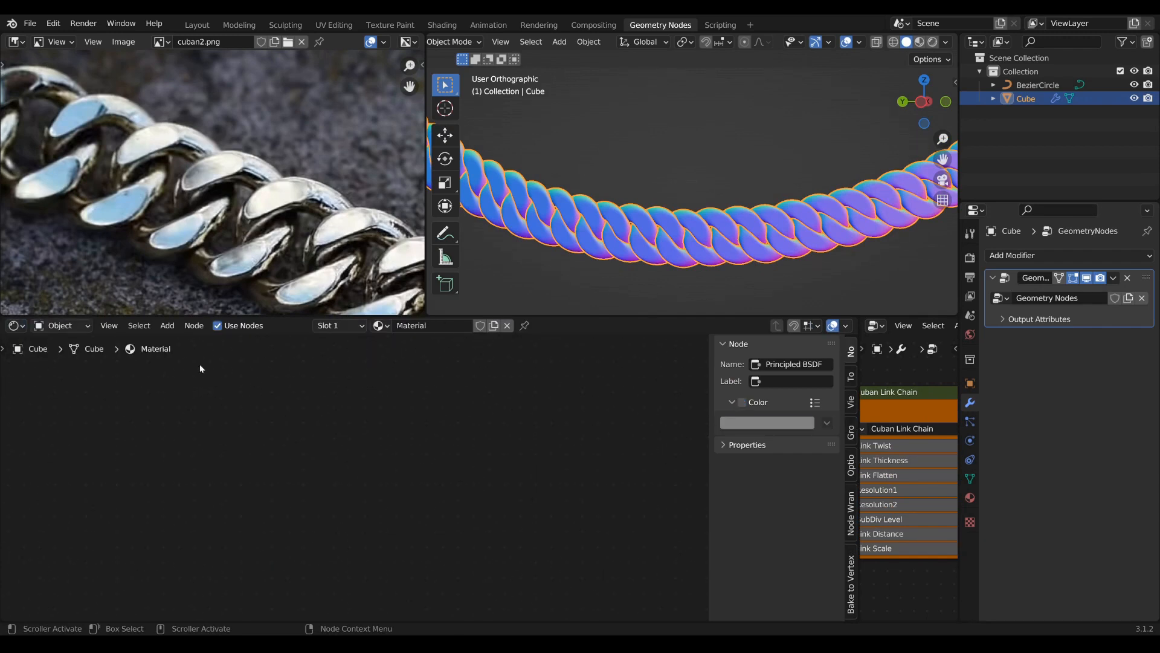
Rename the Cube's material to gold in its material properties
{"action": "scroll", "coordinate": [491, 267], "scroll_direction": "down", "scroll_amount": 2}
{"action": "scroll", "coordinate": [668, 231], "scroll_direction": "down", "scroll_amount": 3}
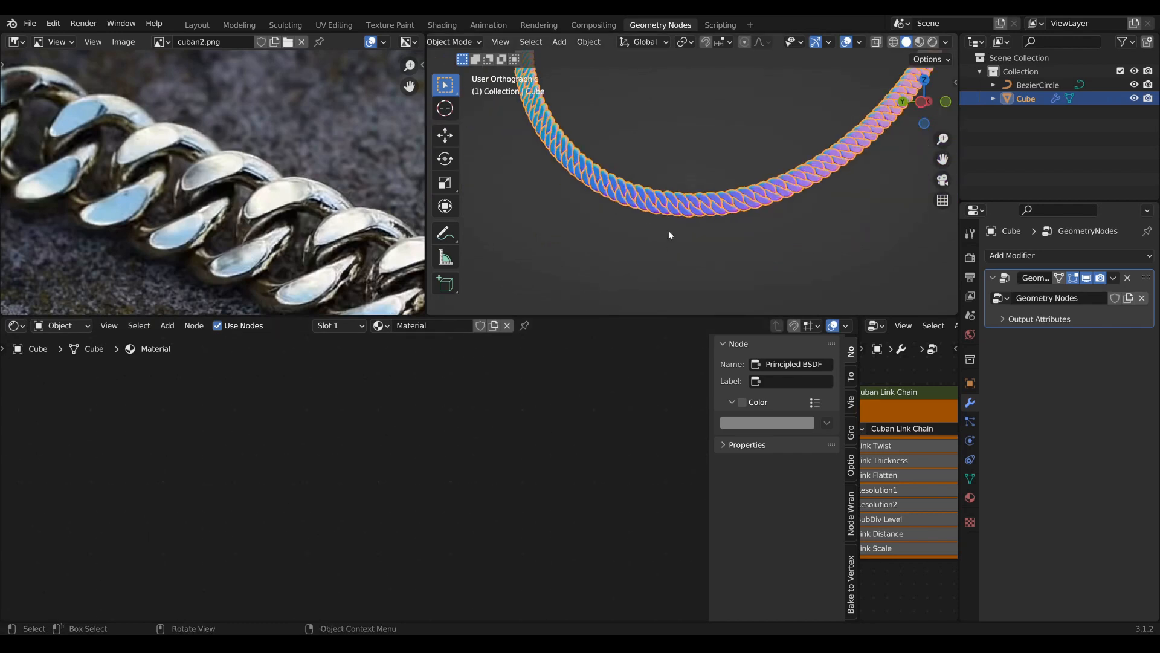
{"action": "left_click", "coordinate": [969, 497]}
{"action": "double_click", "coordinate": [1026, 313]}
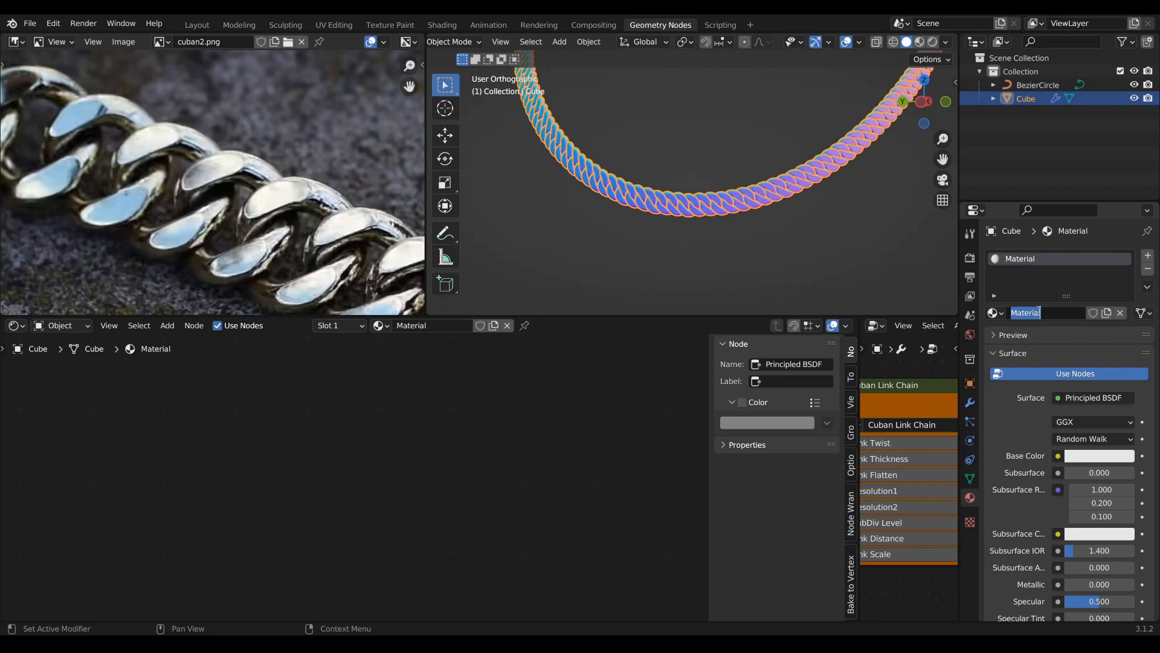
{"action": "type", "text": "gold"}
{"action": "key", "text": "Return"}
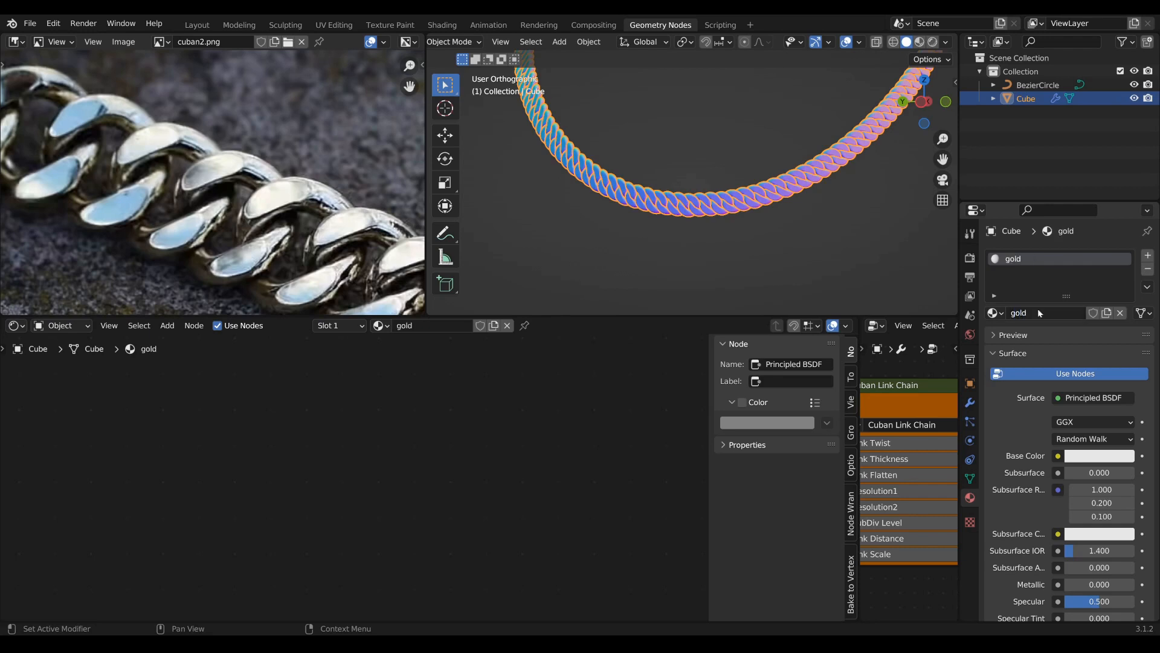
Bring the gold material's nodes into view and set the Principled BSDF Base Color to a saturated orange
{"action": "key", "text": "Home"}
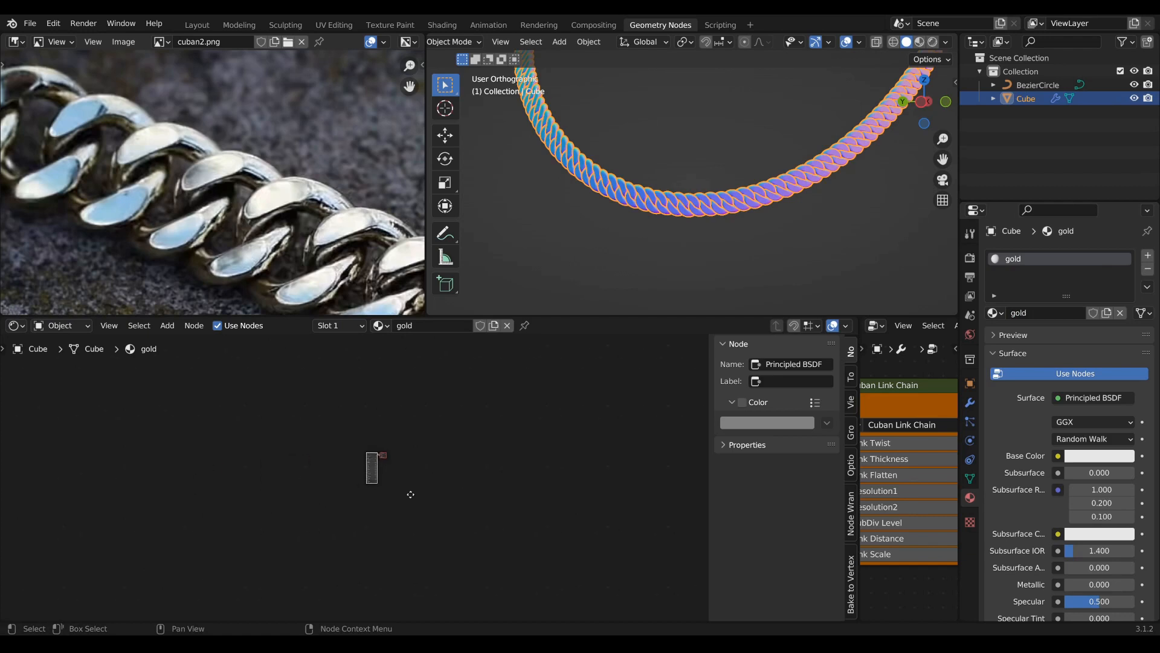
{"action": "scroll", "coordinate": [413, 493], "scroll_direction": "up", "scroll_amount": 8}
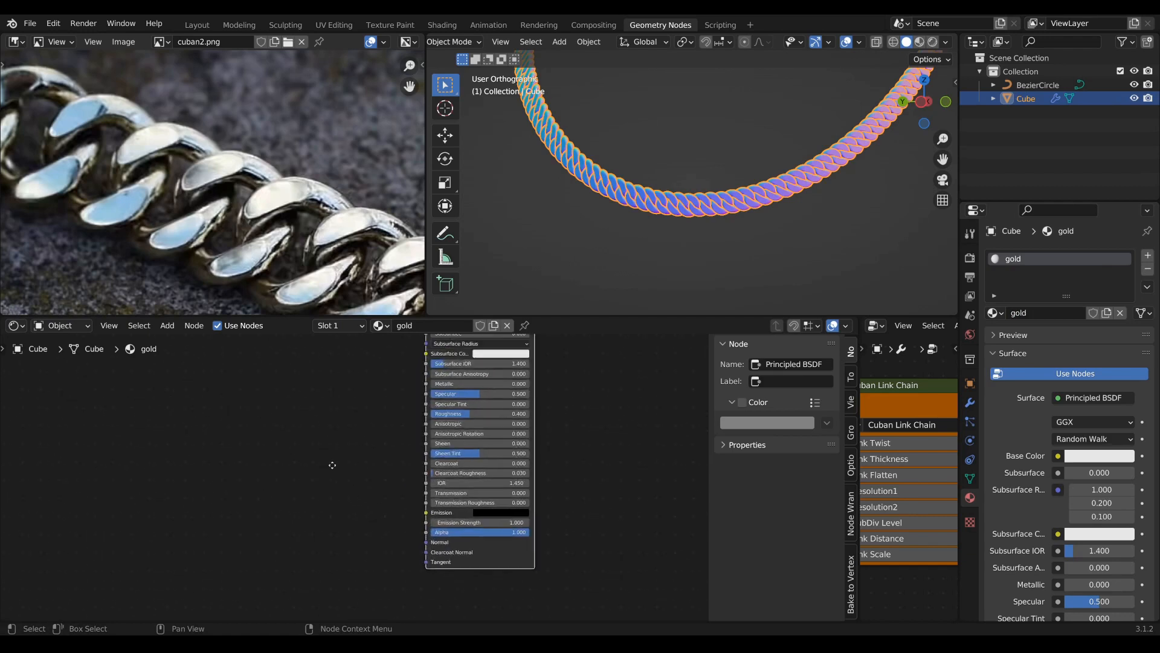
{"action": "left_click", "coordinate": [445, 369]}
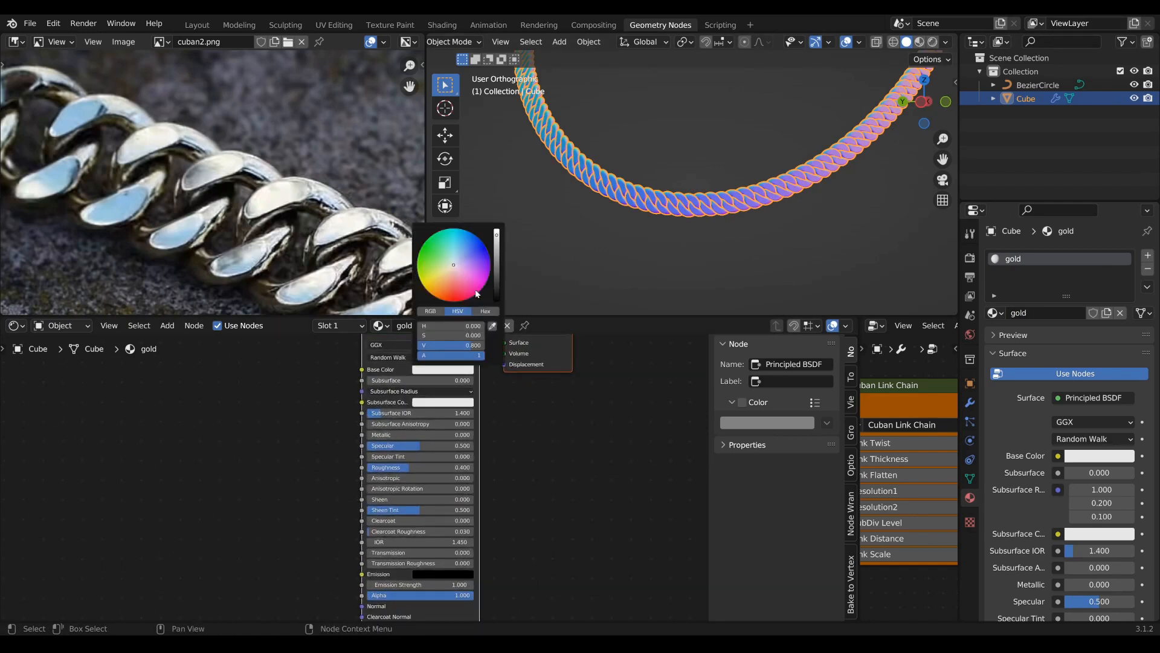
{"action": "left_click", "coordinate": [432, 286]}
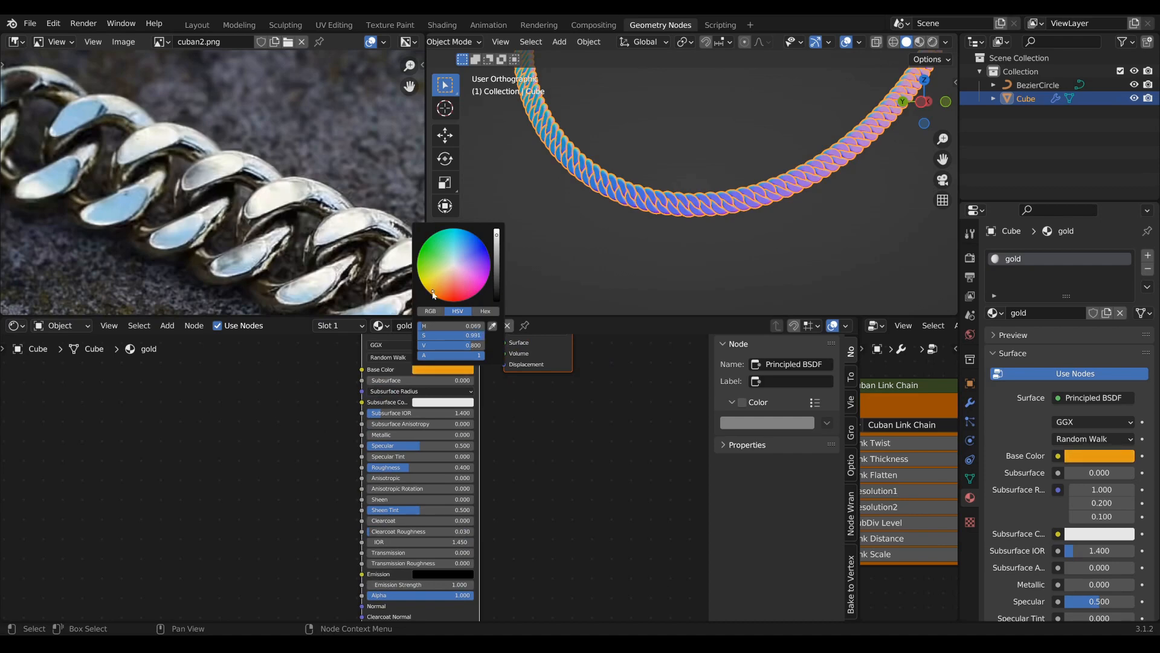
Switch the 3D viewport to Rendered shading and deselect the chain
{"action": "left_click", "coordinate": [934, 43]}
{"action": "left_click", "coordinate": [775, 262]}
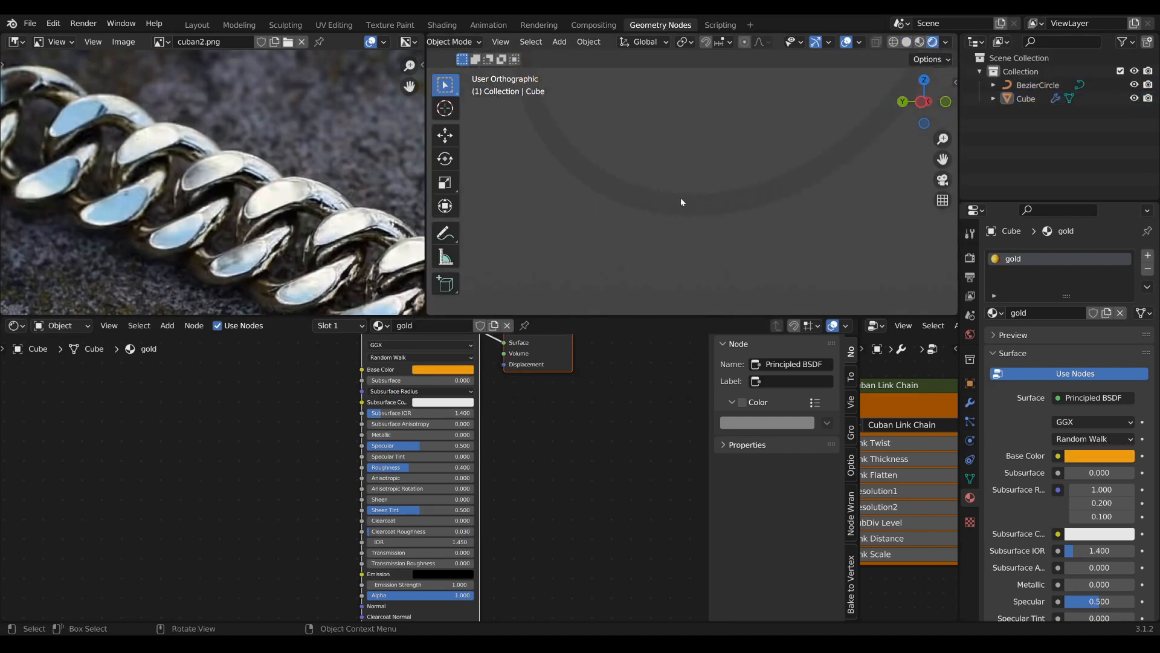
{"action": "scroll", "coordinate": [621, 362], "scroll_direction": "down", "scroll_amount": 1}
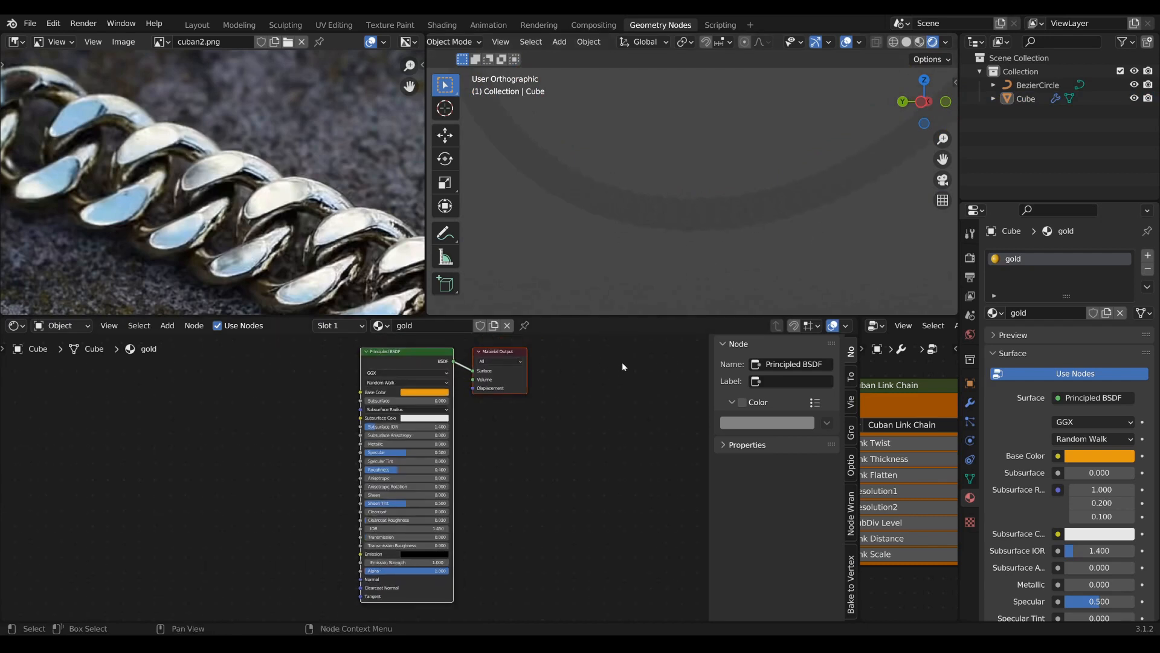
Widen the geometry node editor at the Shader Editor's expense and reposition the Cuban Link Chain node
{"action": "left_click_drag", "start_coordinate": [863, 376], "coordinate": [264, 375]}
{"action": "left_click_drag", "start_coordinate": [571, 388], "coordinate": [540, 383]}
{"action": "scroll", "coordinate": [532, 381], "scroll_direction": "down", "scroll_amount": 1}
{"action": "middle_click_drag", "start_coordinate": [640, 422], "coordinate": [459, 410]}
{"action": "left_click_drag", "start_coordinate": [372, 417], "coordinate": [487, 404]}
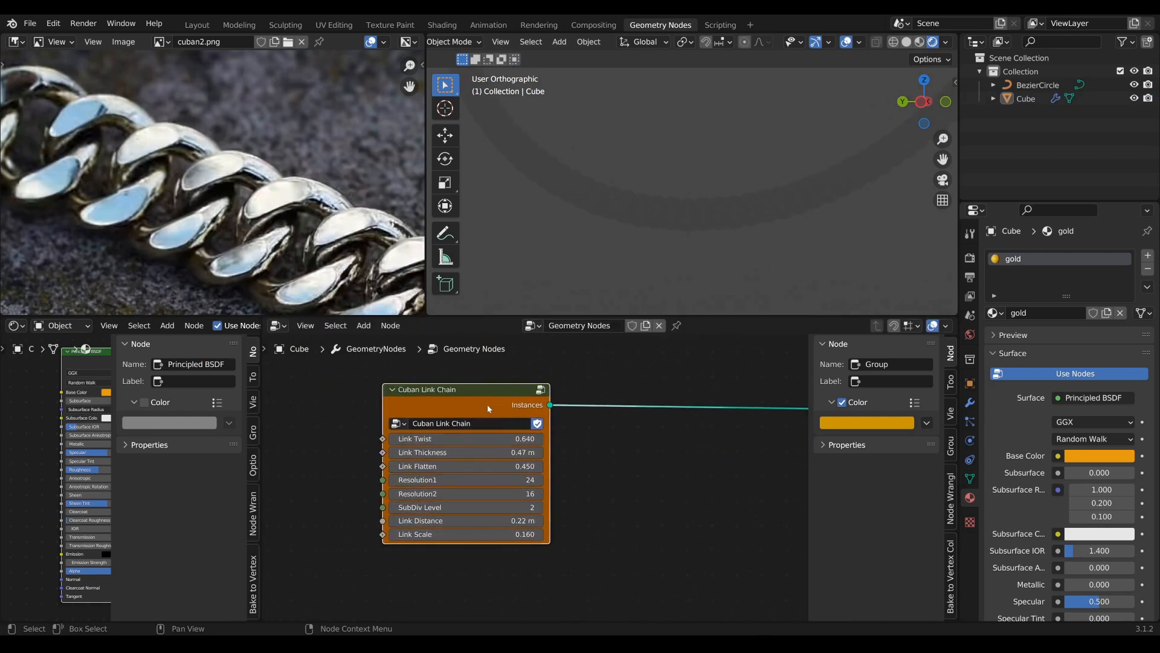
Open the Cuban Link Chain group and move its Group Output node farther from Instance on Points
{"action": "key", "text": "Tab"}
{"action": "scroll", "coordinate": [538, 478], "scroll_direction": "down", "scroll_amount": 4}
{"action": "middle_click_drag", "start_coordinate": [737, 465], "coordinate": [496, 453]}
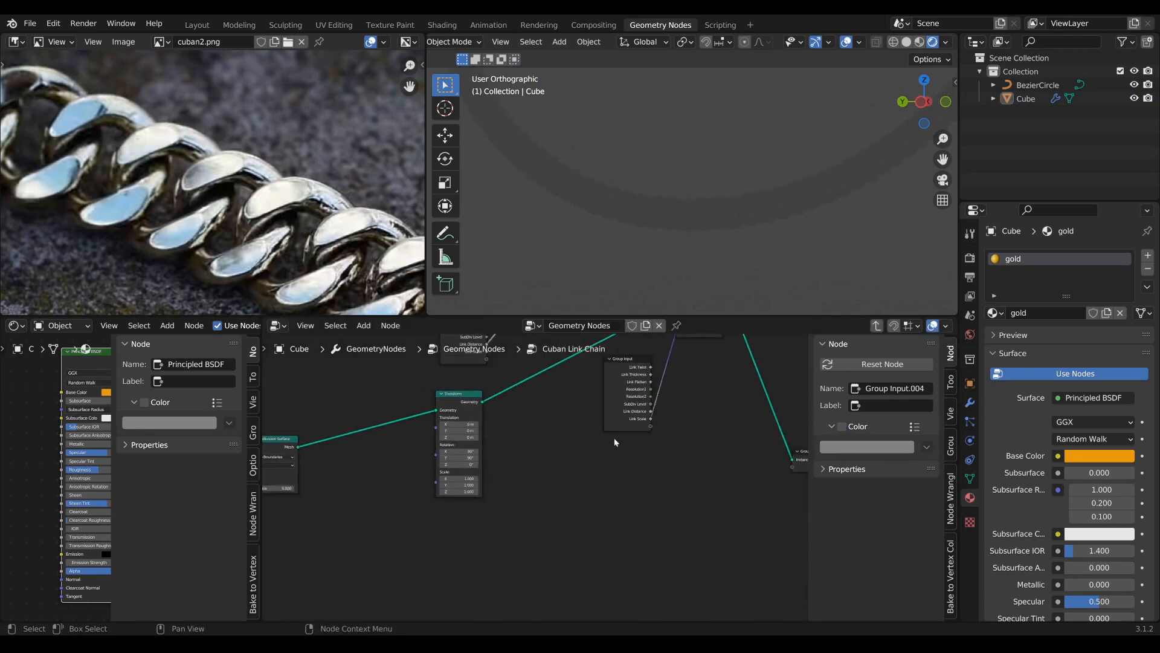
{"action": "scroll", "coordinate": [614, 438], "scroll_direction": "down", "scroll_amount": 8}
{"action": "middle_click_drag", "start_coordinate": [695, 432], "coordinate": [485, 444]}
{"action": "left_click_drag", "start_coordinate": [443, 476], "coordinate": [580, 433]}
{"action": "scroll", "coordinate": [546, 447], "scroll_direction": "up", "scroll_amount": 7}
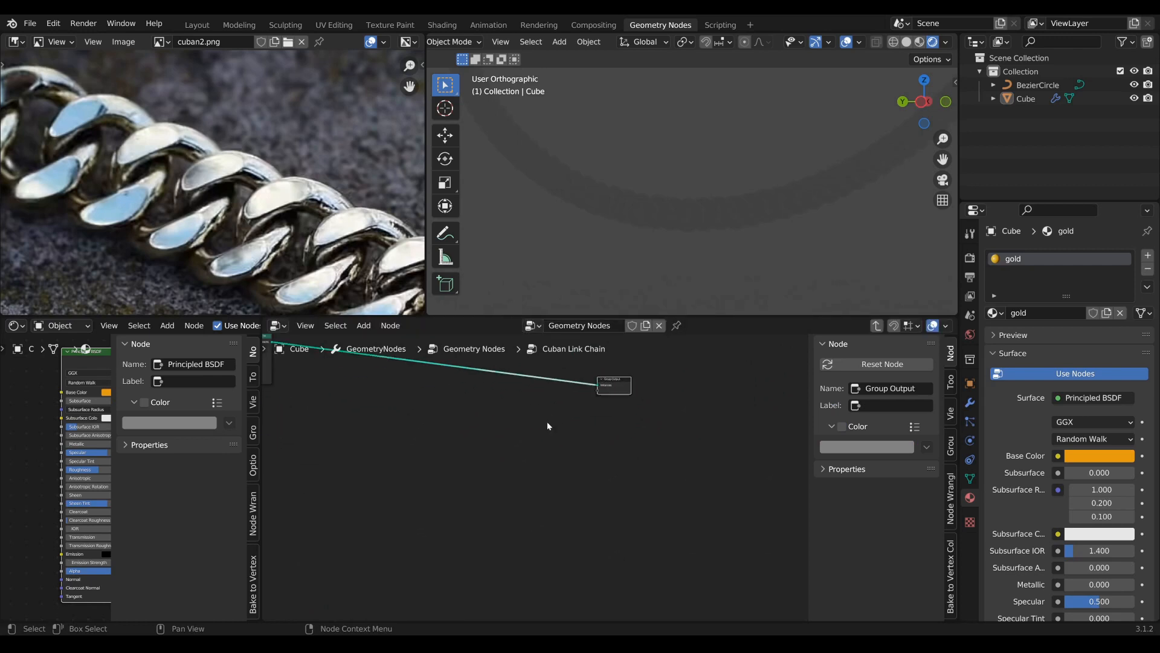
{"action": "middle_click_drag", "start_coordinate": [447, 407], "coordinate": [621, 504]}
{"action": "scroll", "coordinate": [621, 500], "scroll_direction": "up", "scroll_amount": 4}
Add a Set Material node on the link between Instance on Points and Group Output
{"action": "key", "text": "Tab"}
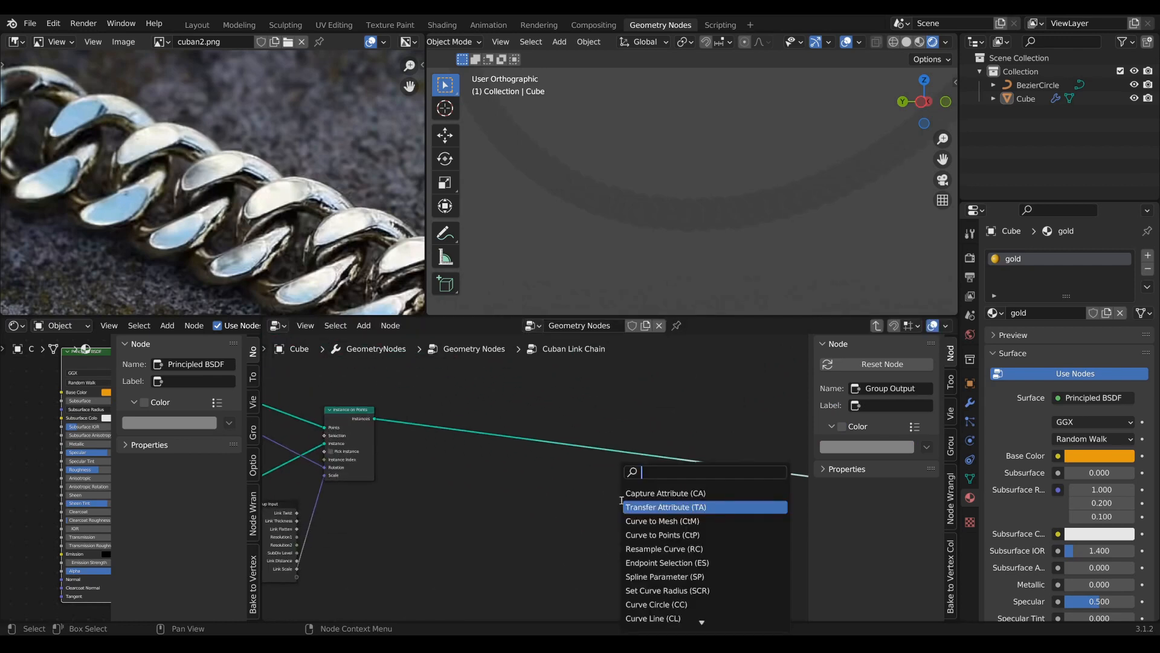
{"action": "type", "text": "app"}
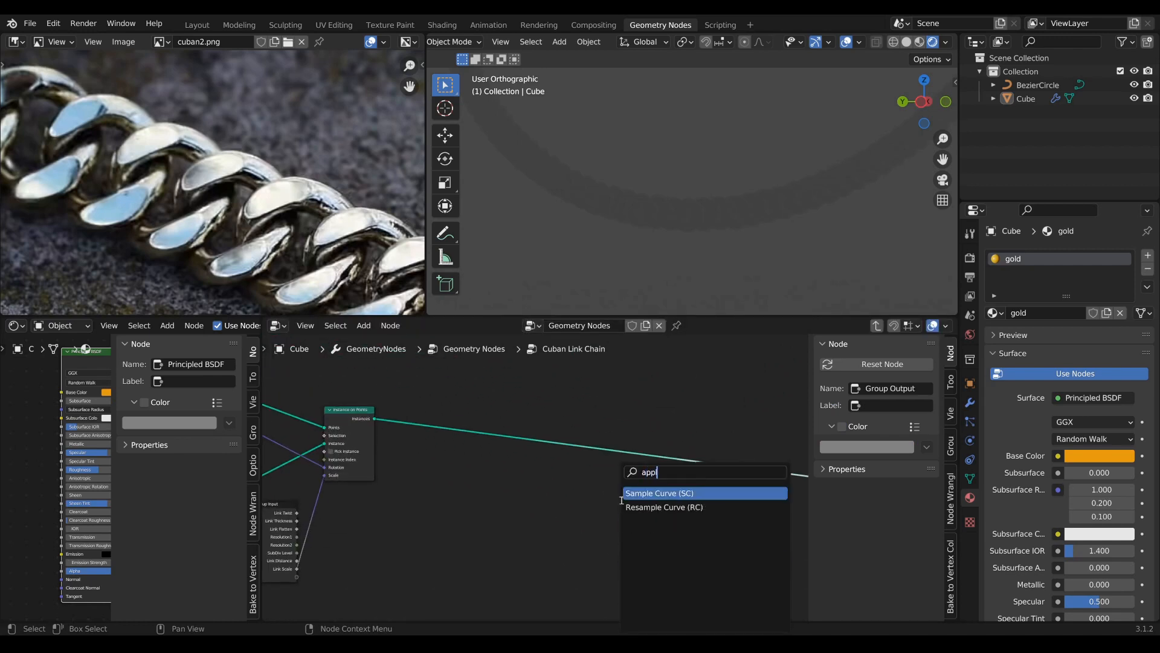
{"action": "type", "text": "l"}
{"action": "key", "text": "BackSpace"}
{"action": "key", "text": "BackSpace"}
{"action": "key", "text": "BackSpace"}
{"action": "key", "text": "BackSpace"}
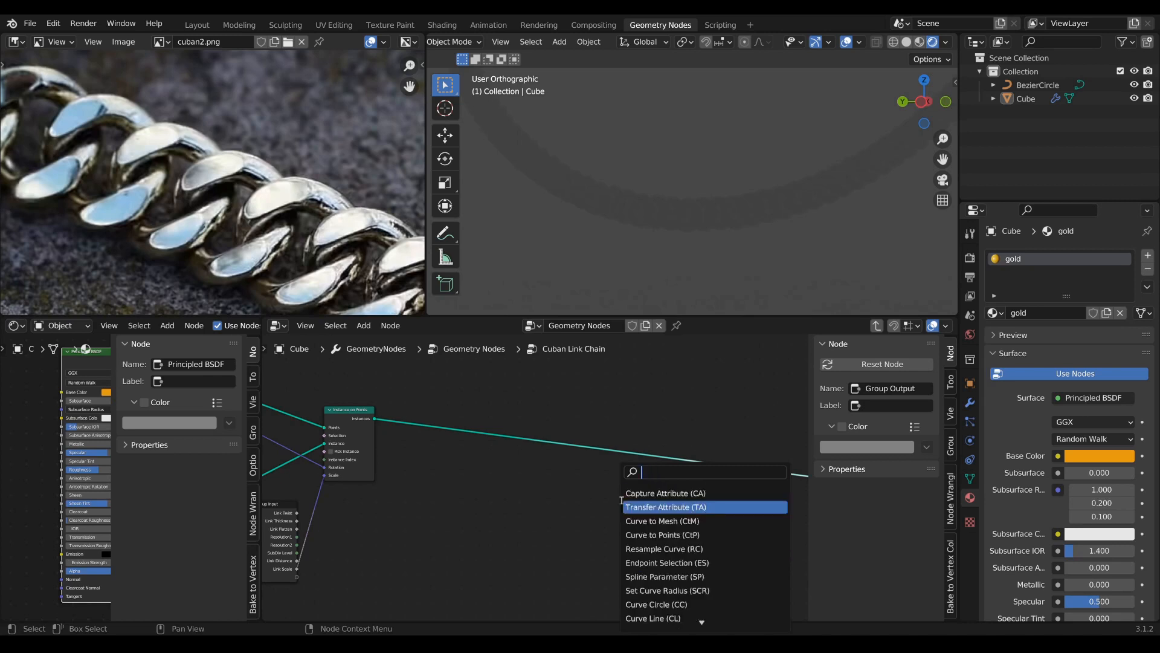
{"action": "type", "text": "mat"}
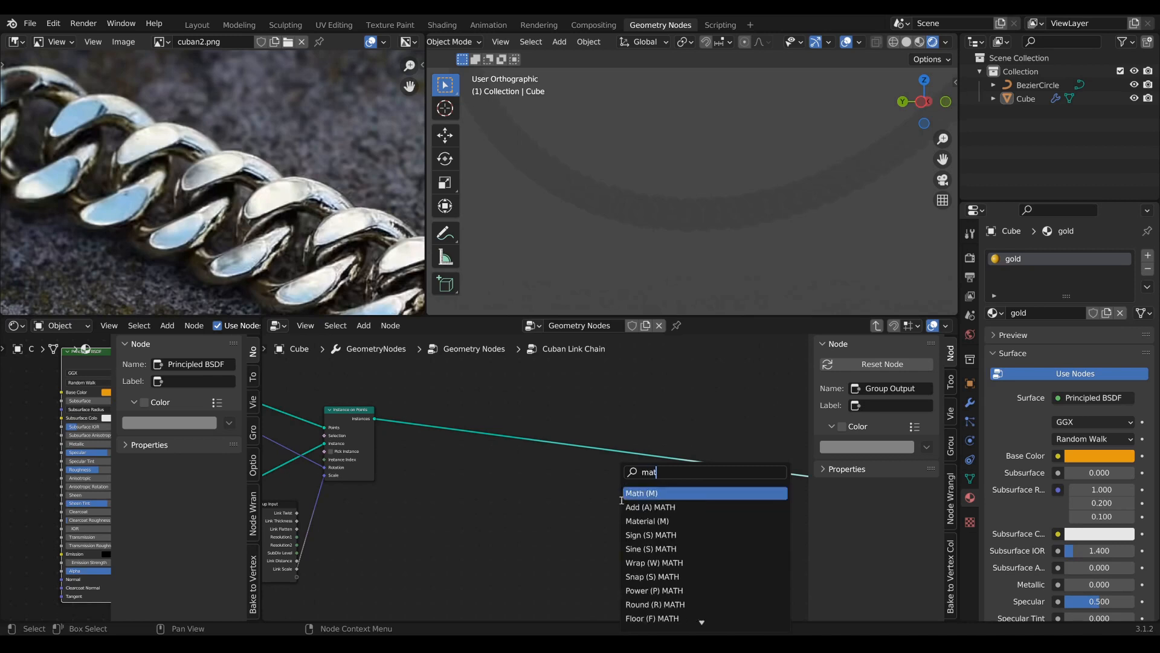
{"action": "type", "text": "er"}
{"action": "left_click", "coordinate": [656, 508]}
{"action": "left_click", "coordinate": [661, 471]}
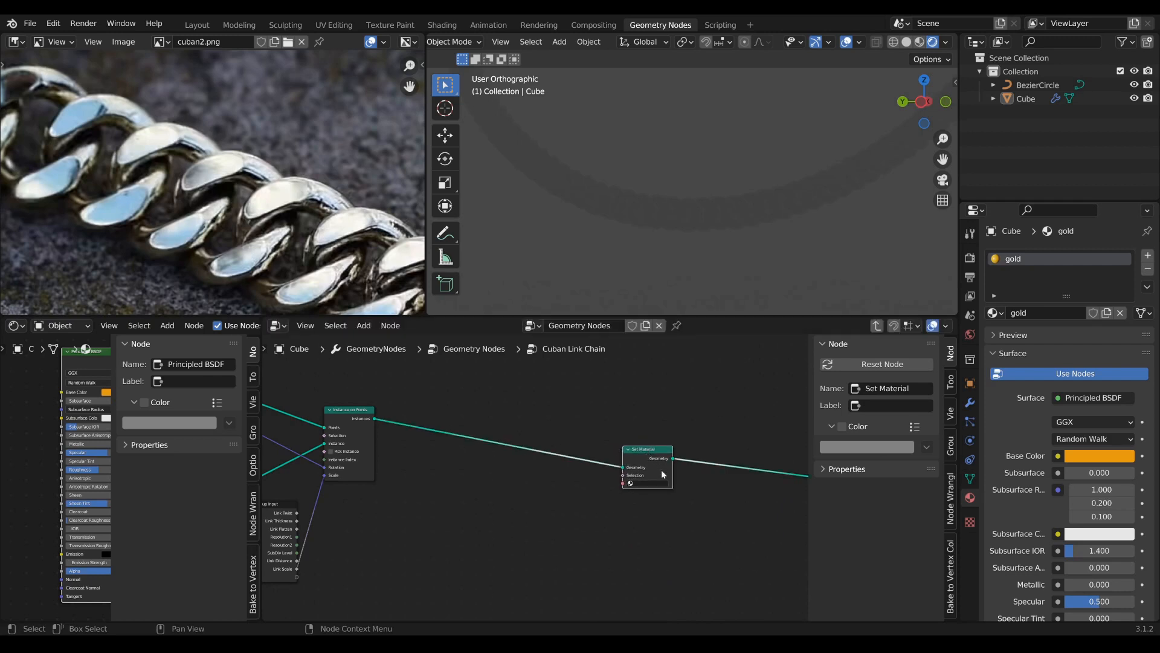
Assign the gold material in the Set Material node
{"action": "scroll", "coordinate": [661, 470], "scroll_direction": "up", "scroll_amount": 7}
{"action": "middle_click_drag", "start_coordinate": [592, 483], "coordinate": [620, 489]}
{"action": "left_click", "coordinate": [540, 472]}
{"action": "left_click", "coordinate": [546, 491]}
{"action": "scroll", "coordinate": [546, 490], "scroll_direction": "down", "scroll_amount": 3}
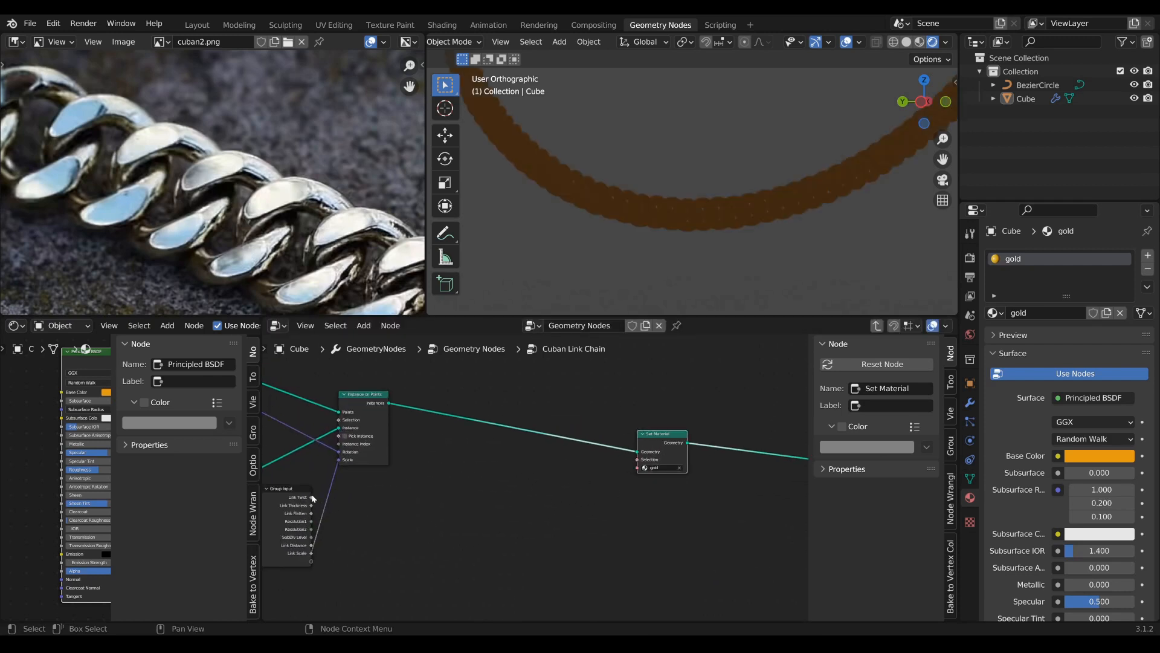
Duplicate a Group Input beside Set Material, expose the Material socket through its empty output, and leave the group
{"action": "left_click_drag", "start_coordinate": [294, 490], "coordinate": [298, 491]}
{"action": "key", "text": "shift+d"}
{"action": "left_click", "coordinate": [574, 476]}
{"action": "scroll", "coordinate": [614, 488], "scroll_direction": "up", "scroll_amount": 4}
{"action": "middle_click_drag", "start_coordinate": [581, 494], "coordinate": [529, 448]}
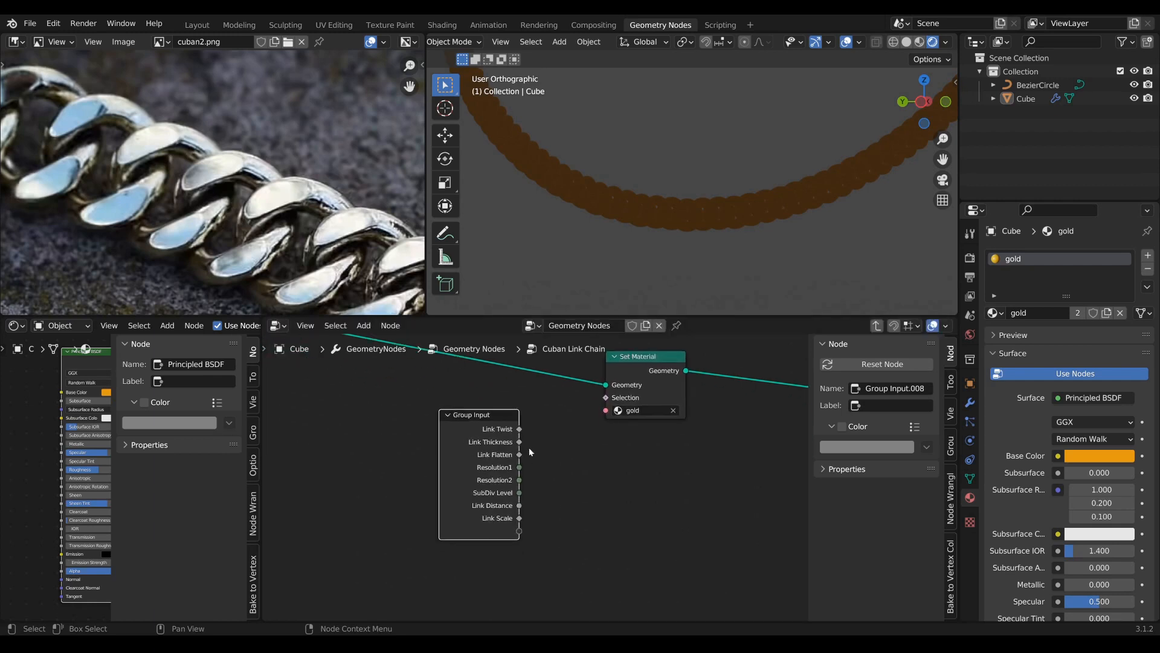
{"action": "left_click_drag", "start_coordinate": [519, 530], "coordinate": [605, 410]}
{"action": "left_click_drag", "start_coordinate": [461, 426], "coordinate": [489, 411]}
{"action": "key", "text": "Tab"}
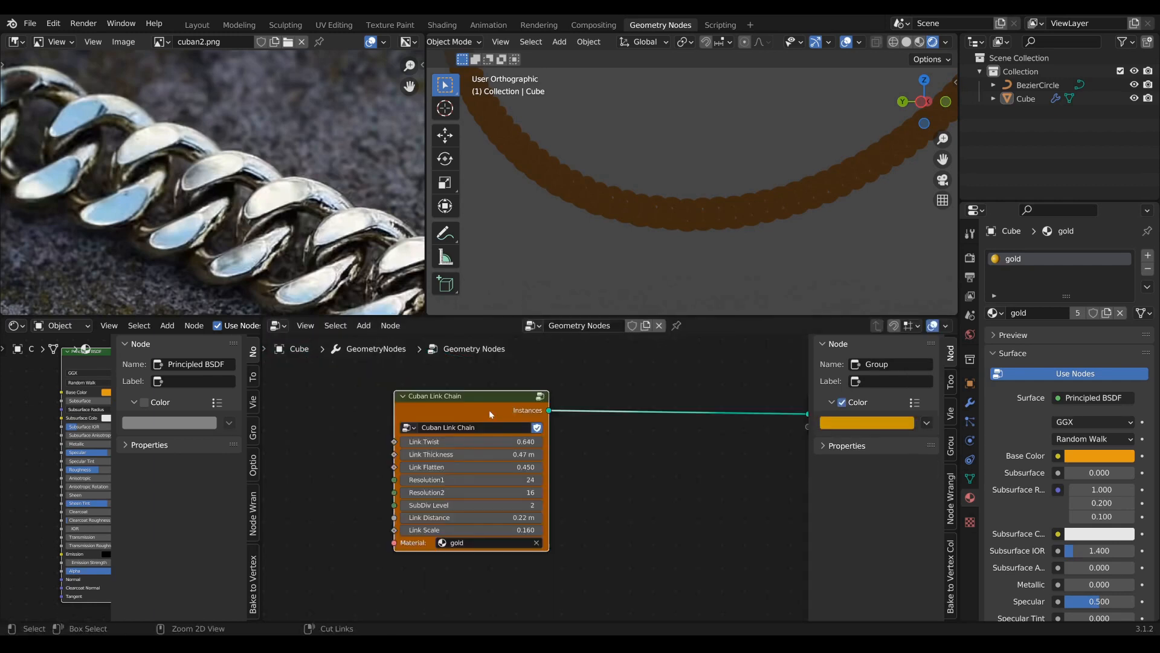
Move the Cuban Link Chain node closer to the Group Output node
{"action": "scroll", "coordinate": [591, 440], "scroll_direction": "down", "scroll_amount": 8}
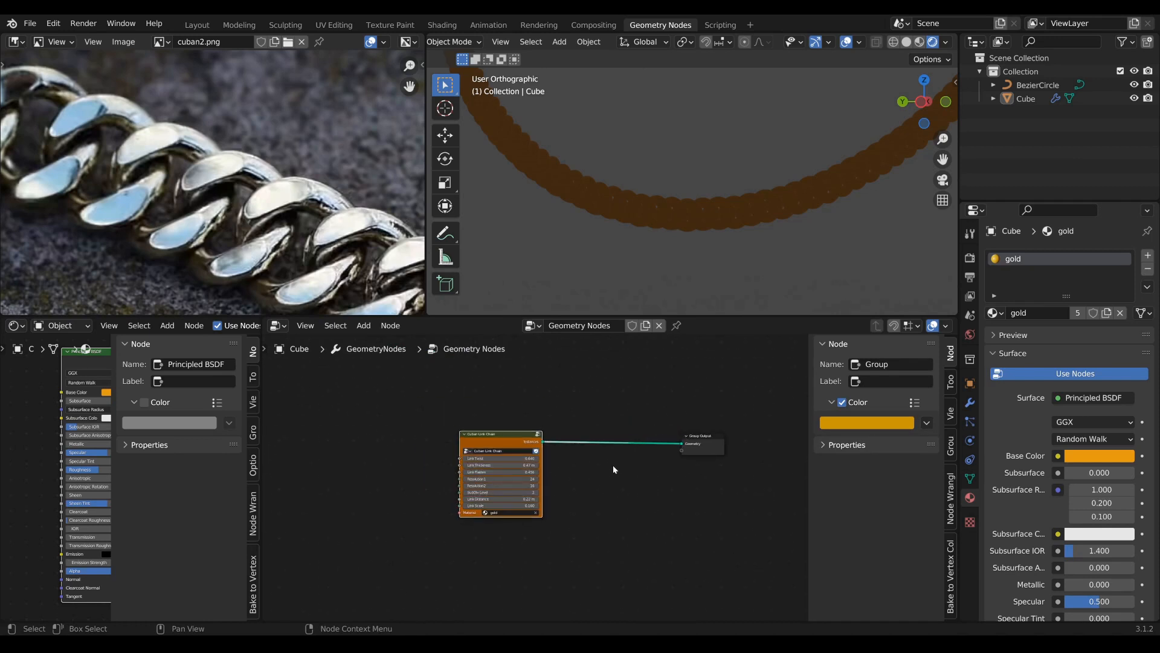
{"action": "scroll", "coordinate": [612, 466], "scroll_direction": "up", "scroll_amount": 3}
{"action": "left_click_drag", "start_coordinate": [507, 424], "coordinate": [628, 420]}
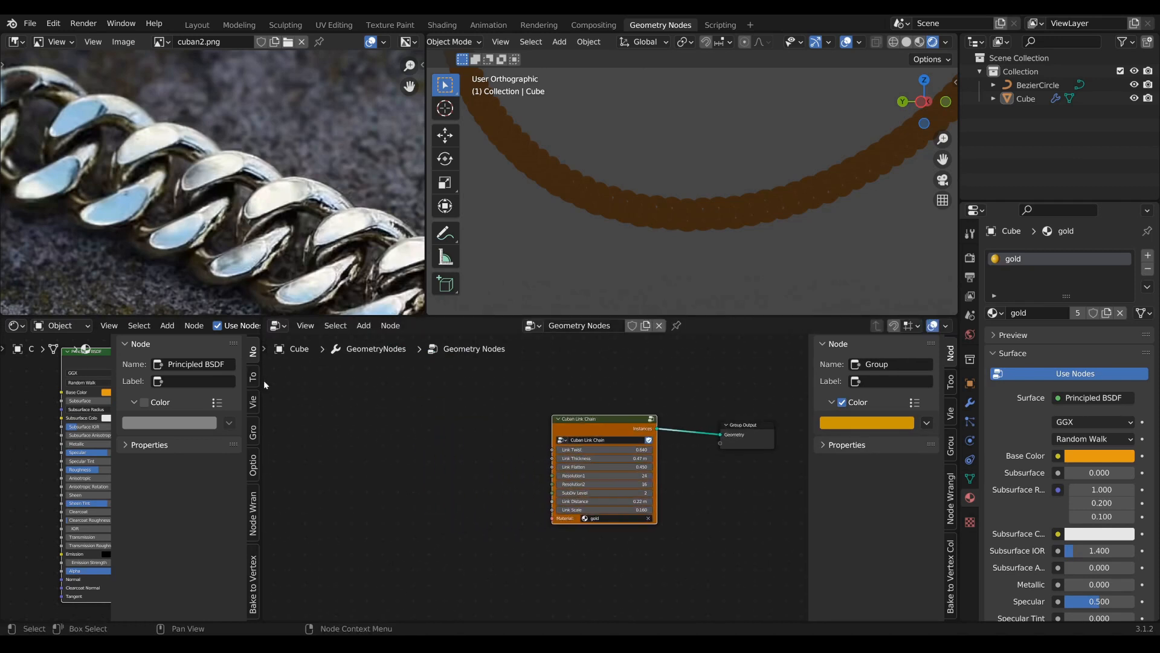
Widen the Shader Editor and set the gold Principled BSDF to Metallic 1.000 and Roughness 0.101
{"action": "left_click_drag", "start_coordinate": [263, 380], "coordinate": [887, 390]}
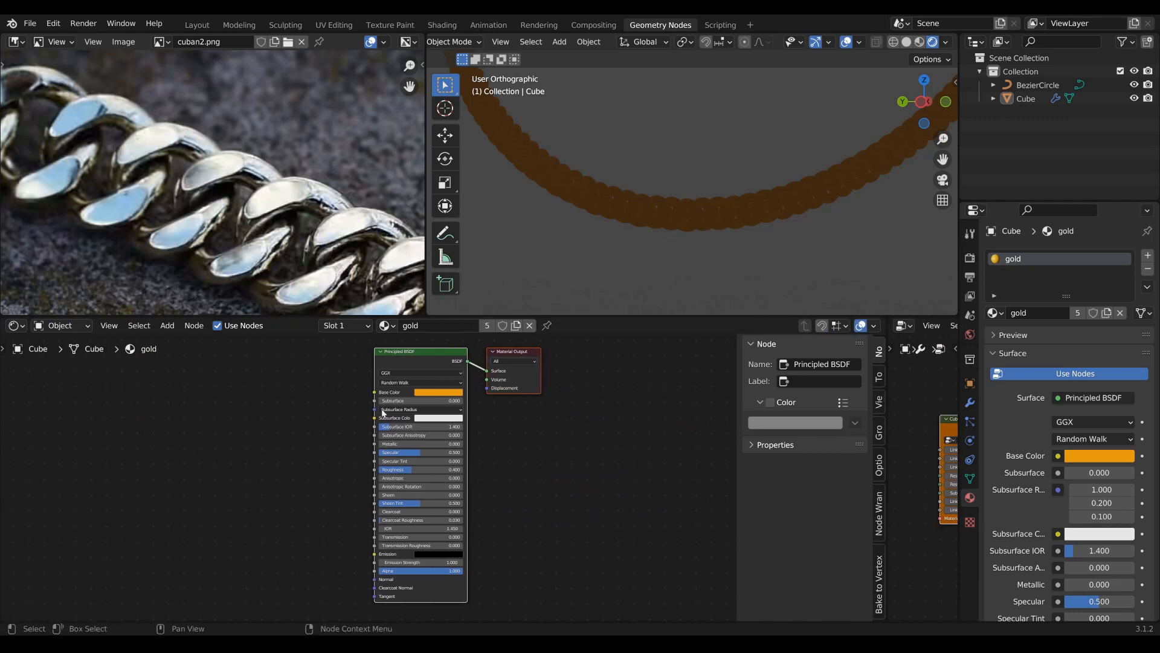
{"action": "scroll", "coordinate": [513, 416], "scroll_direction": "up", "scroll_amount": 2}
{"action": "scroll", "coordinate": [550, 444], "scroll_direction": "up", "scroll_amount": 3}
{"action": "scroll", "coordinate": [549, 446], "scroll_direction": "down", "scroll_amount": 6}
{"action": "middle_click_drag", "start_coordinate": [535, 461], "coordinate": [533, 500]}
{"action": "scroll", "coordinate": [526, 500], "scroll_direction": "up", "scroll_amount": 6}
{"action": "left_click_drag", "start_coordinate": [438, 481], "coordinate": [556, 482]}
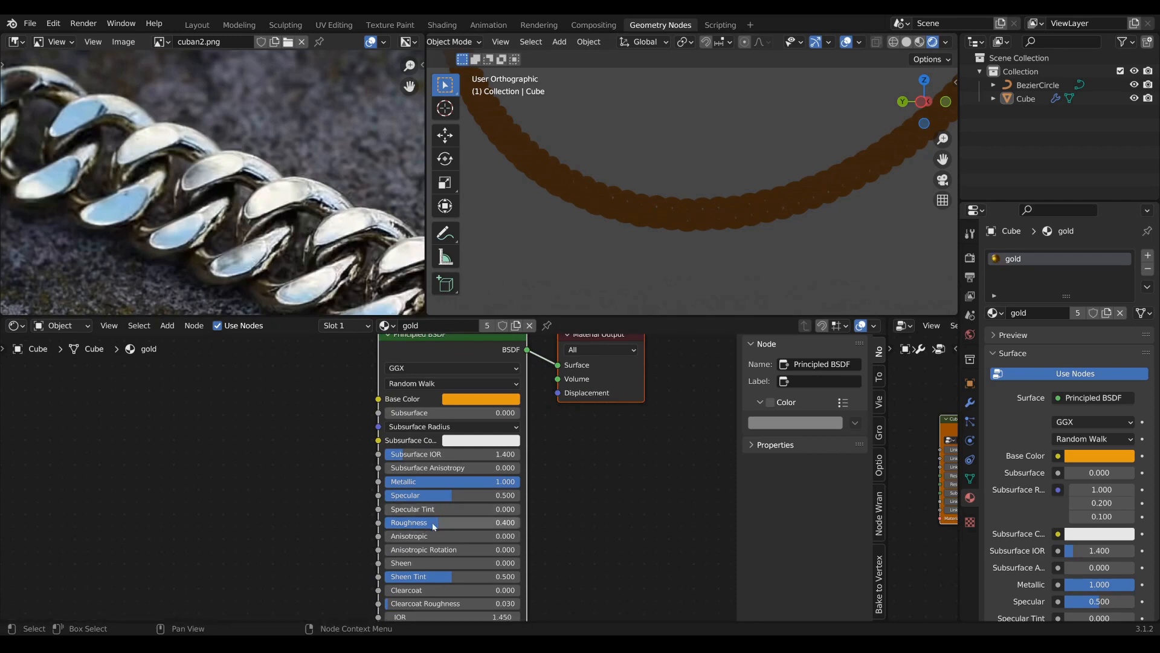
{"action": "left_click_drag", "start_coordinate": [434, 522], "coordinate": [420, 522]}
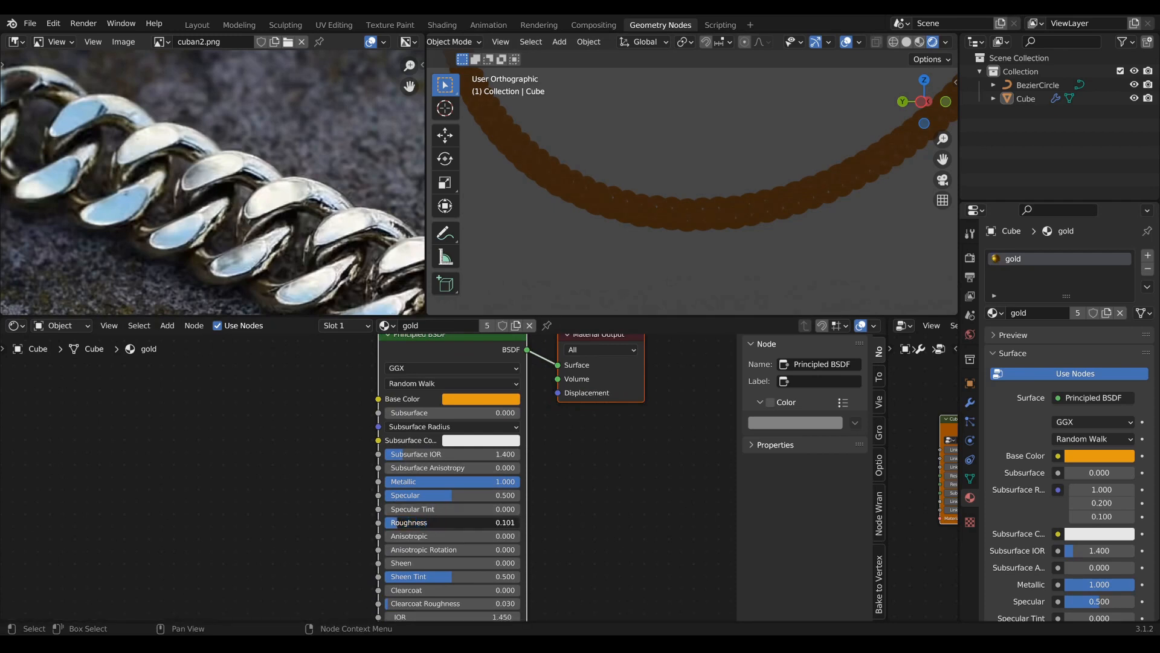
Make the node editor areas slightly taller and frame the whole chain from an angled view
{"action": "middle_click_drag", "start_coordinate": [754, 173], "coordinate": [652, 245]}
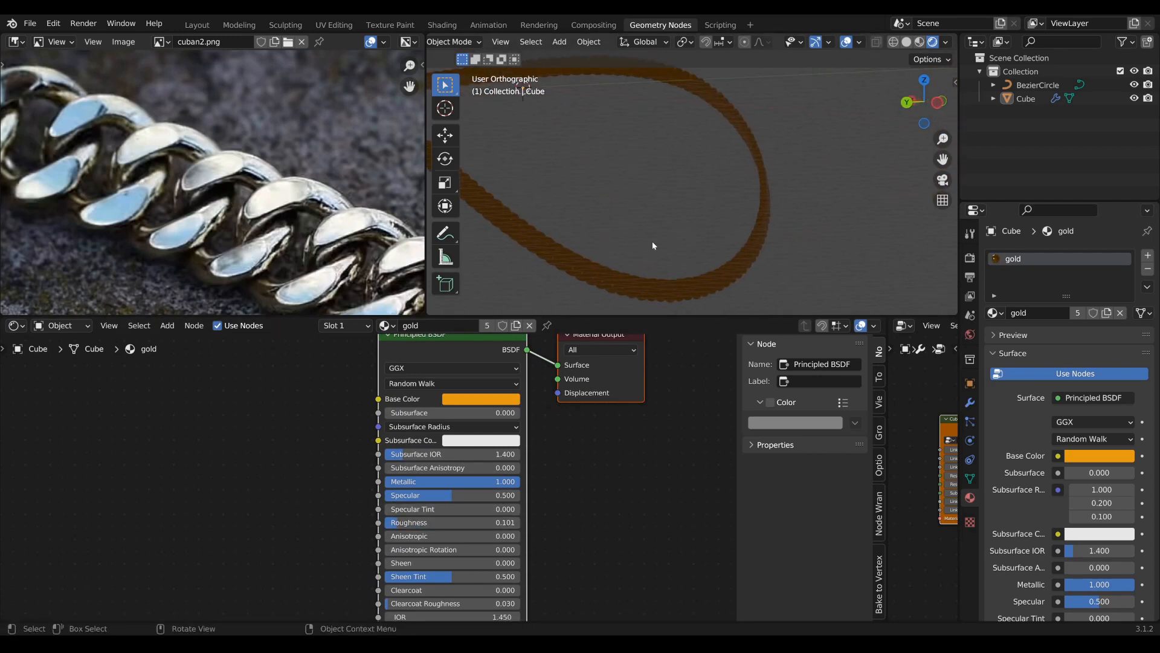
{"action": "scroll", "coordinate": [653, 246], "scroll_direction": "up", "scroll_amount": 4}
{"action": "left_click_drag", "start_coordinate": [689, 316], "coordinate": [759, 305]}
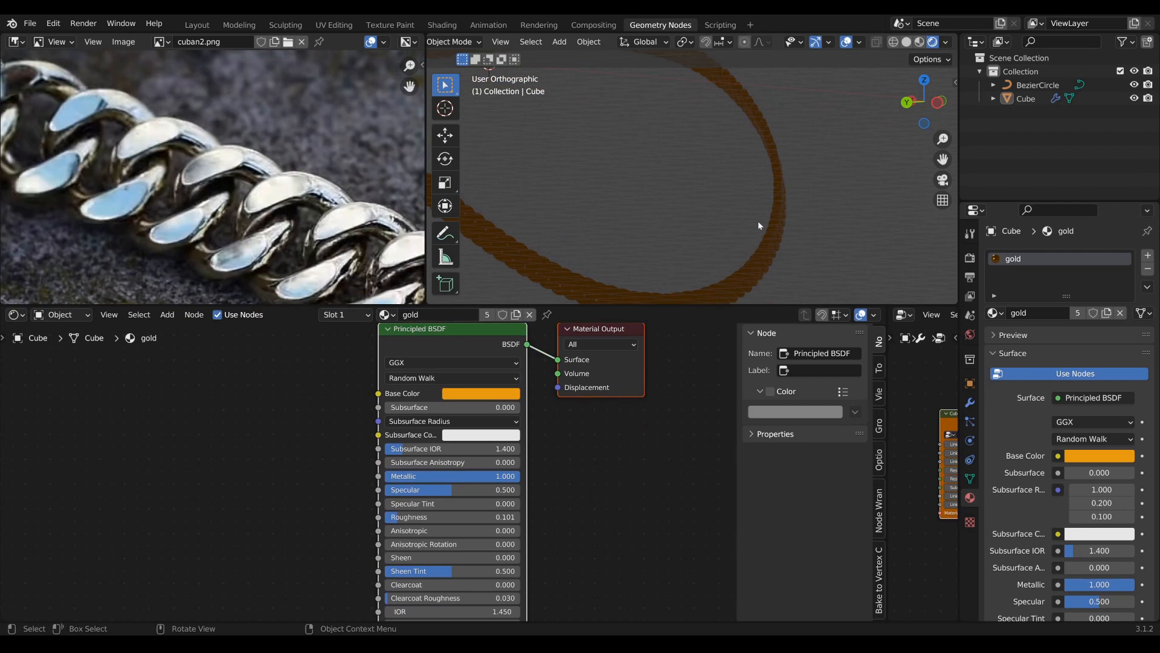
{"action": "scroll", "coordinate": [758, 220], "scroll_direction": "down", "scroll_amount": 4}
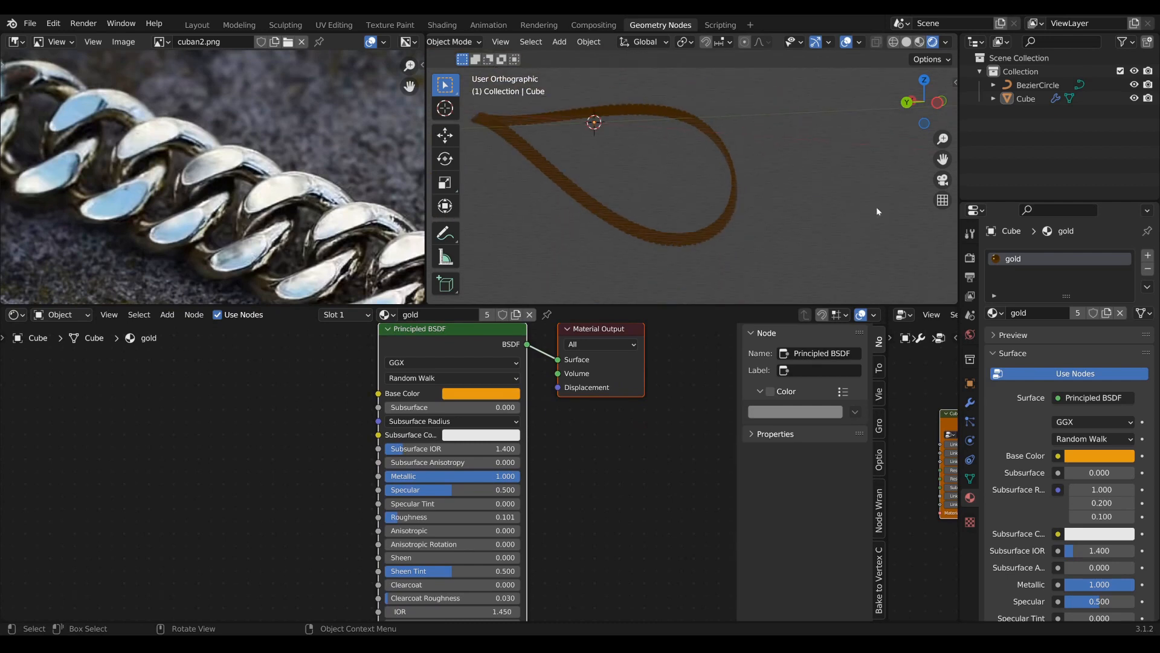
{"action": "middle_click_drag", "start_coordinate": [849, 247], "coordinate": [849, 224], "text": "shift"}
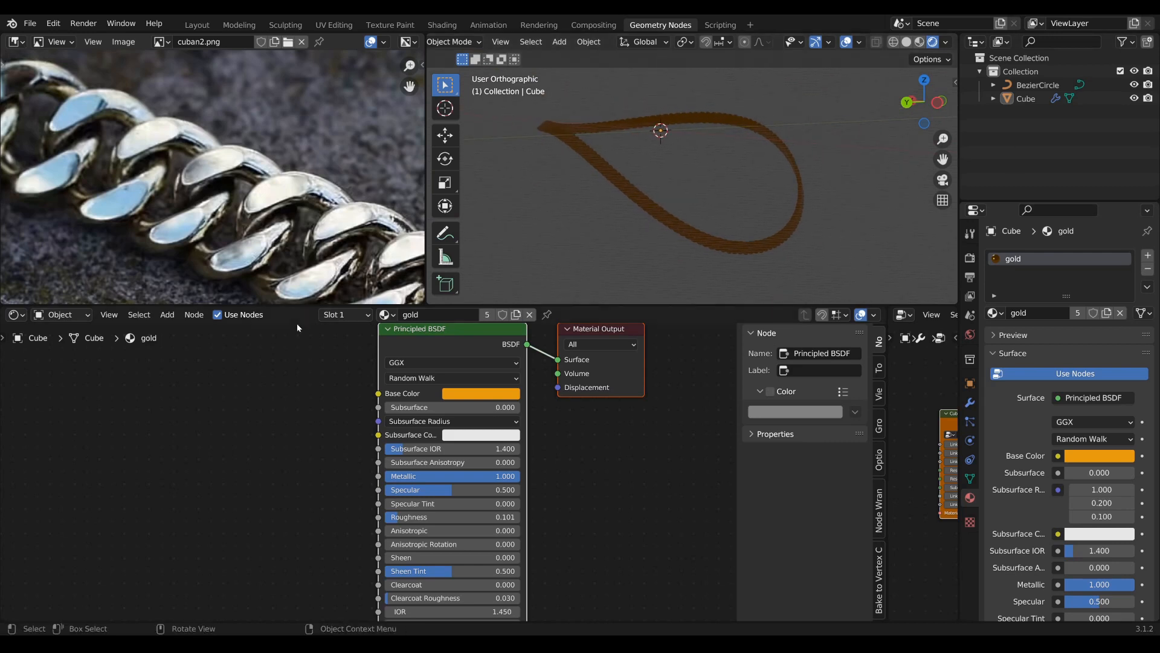
Switch the Shader Editor to the World shader, select the Background node and hide the editor's sidebar
{"action": "left_click", "coordinate": [67, 315]}
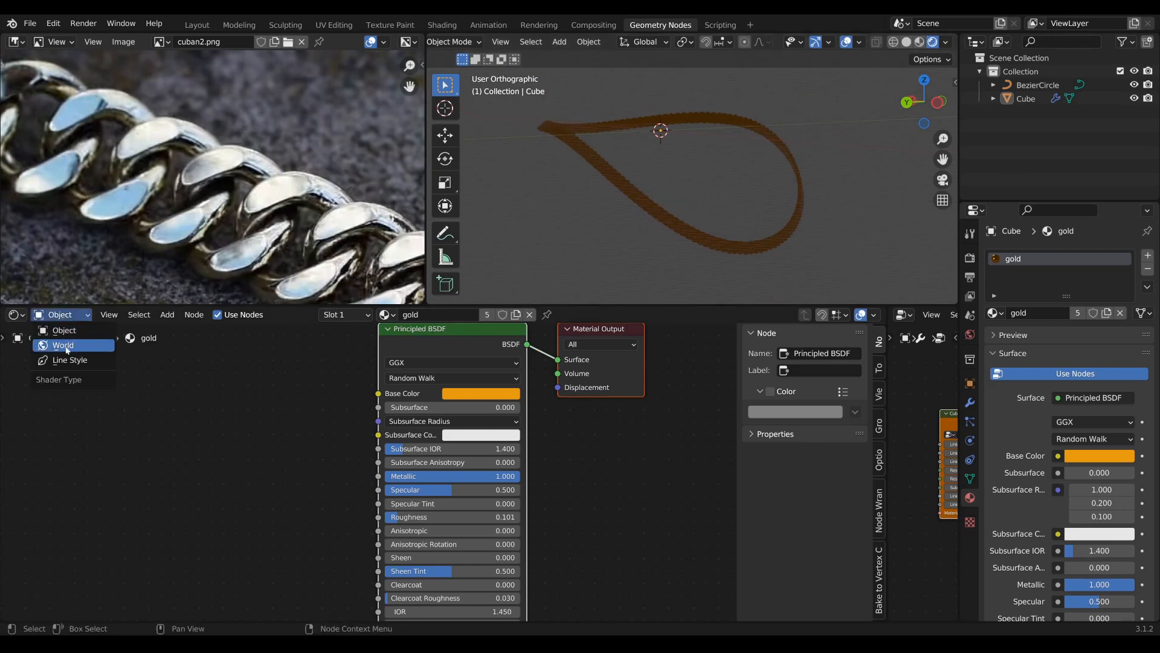
{"action": "left_click", "coordinate": [64, 345]}
{"action": "scroll", "coordinate": [444, 440], "scroll_direction": "up", "scroll_amount": 2}
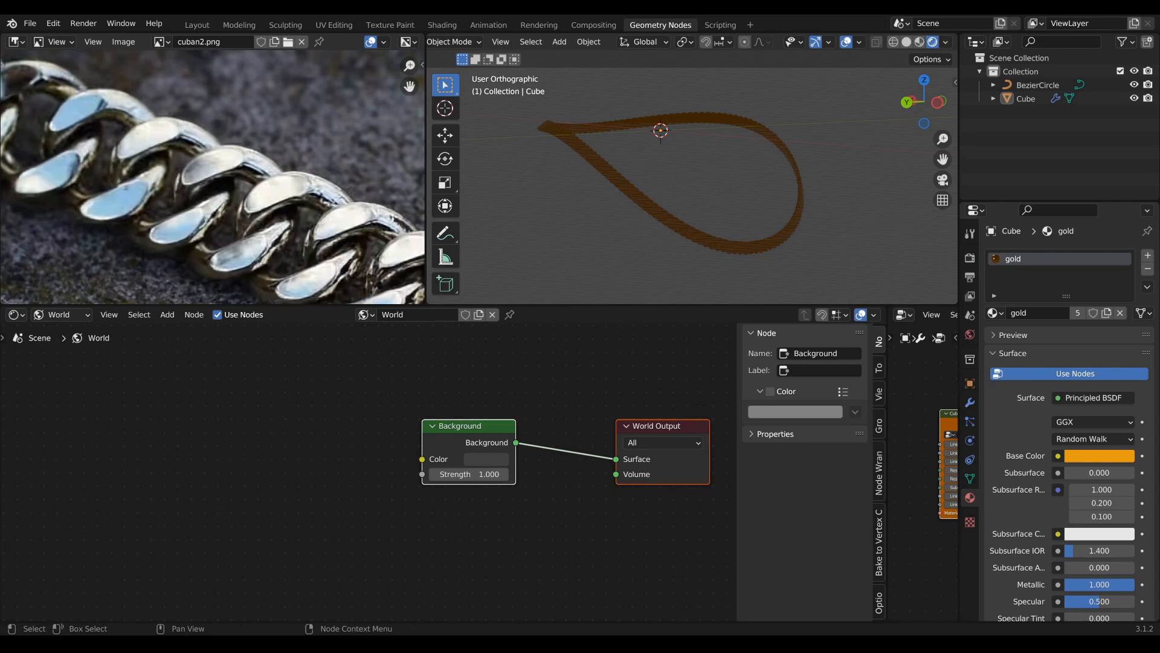
{"action": "middle_click_drag", "start_coordinate": [474, 397], "coordinate": [500, 397]}
{"action": "left_click", "coordinate": [501, 398]}
{"action": "left_click", "coordinate": [509, 430]}
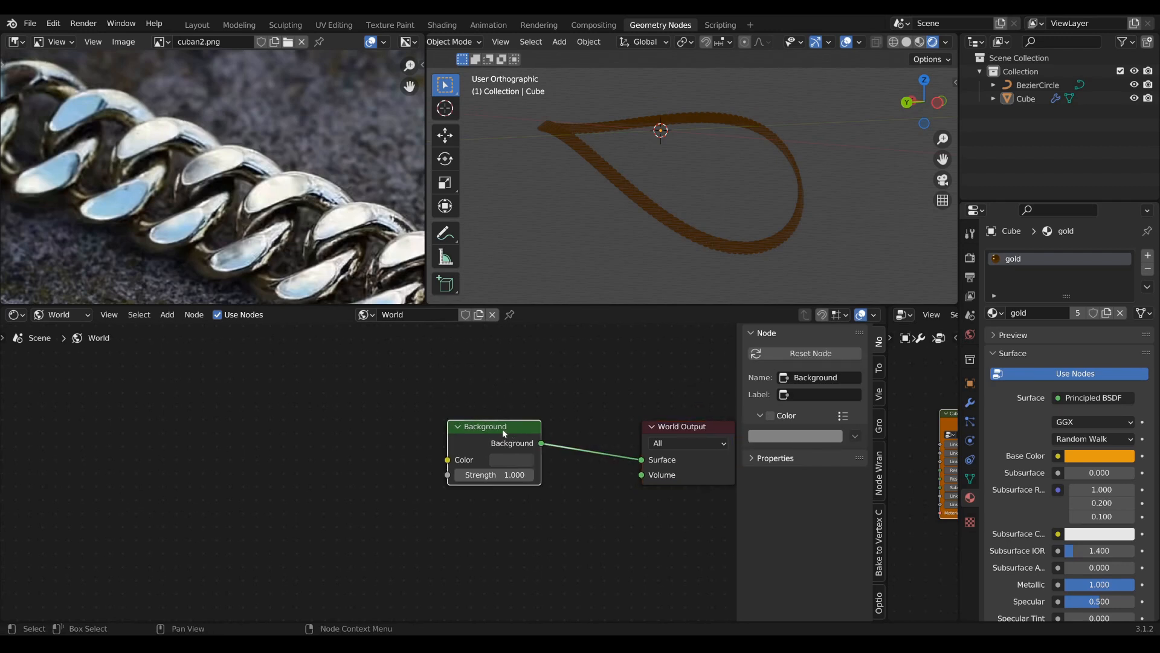
{"action": "key", "text": "n"}
{"action": "key", "text": "s"}
{"action": "key", "text": "Escape"}
{"action": "middle_click_drag", "start_coordinate": [503, 433], "coordinate": [421, 438]}
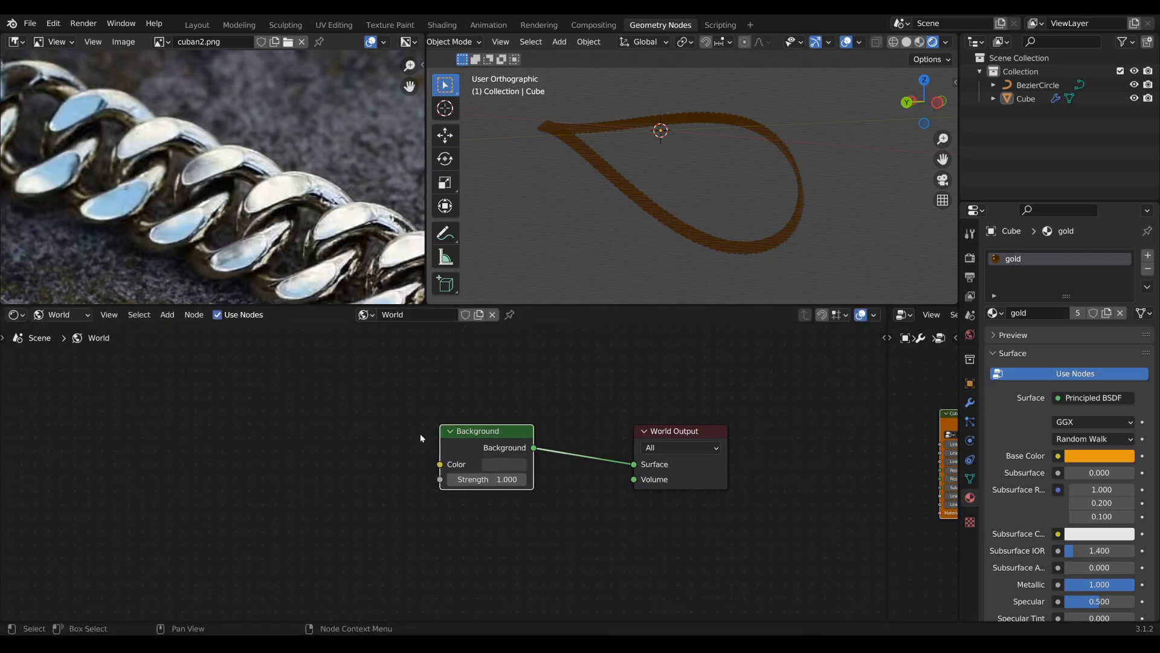
Add a Noise Texture node to the world shader and connect its Fac output to the Background node's Color
{"action": "key", "text": "shift+a"}
{"action": "type", "text": "nois"}
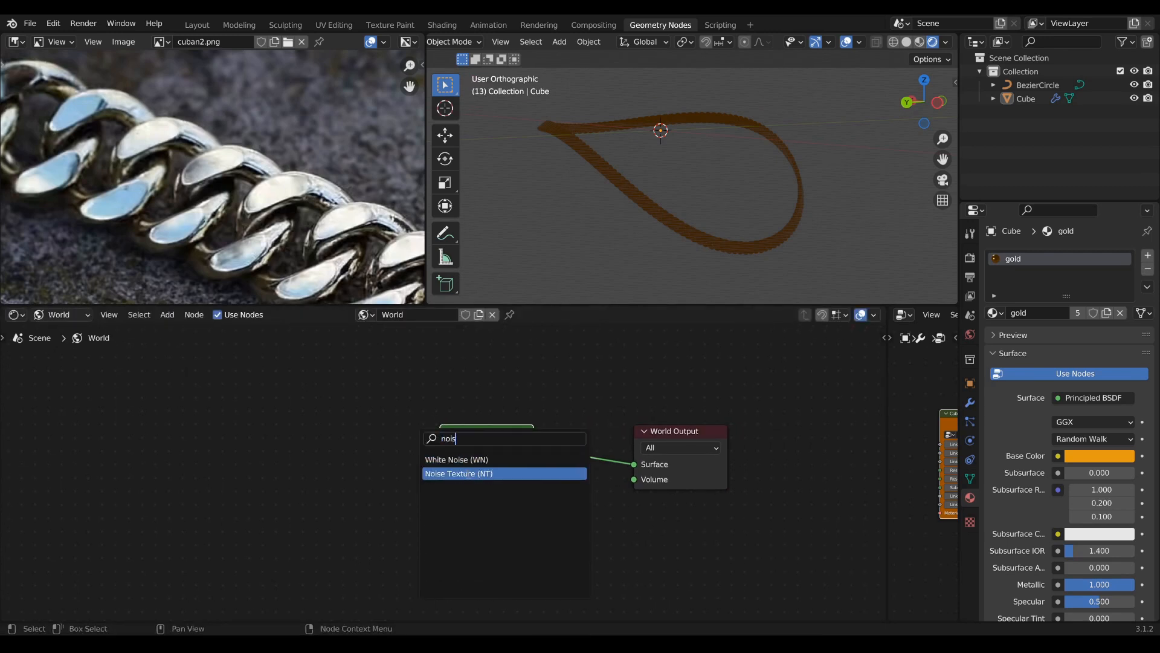
{"action": "left_click", "coordinate": [459, 474]}
{"action": "left_click", "coordinate": [290, 430]}
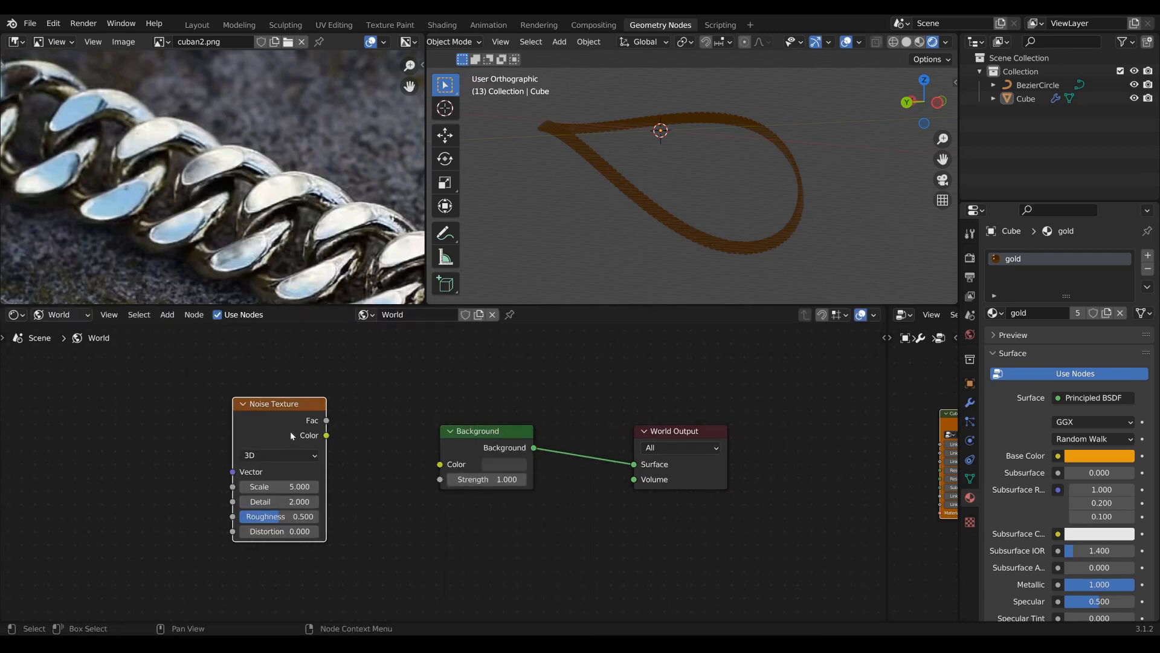
{"action": "left_click_drag", "start_coordinate": [440, 470], "coordinate": [440, 464]}
{"action": "scroll", "coordinate": [665, 127], "scroll_direction": "down", "scroll_amount": 5}
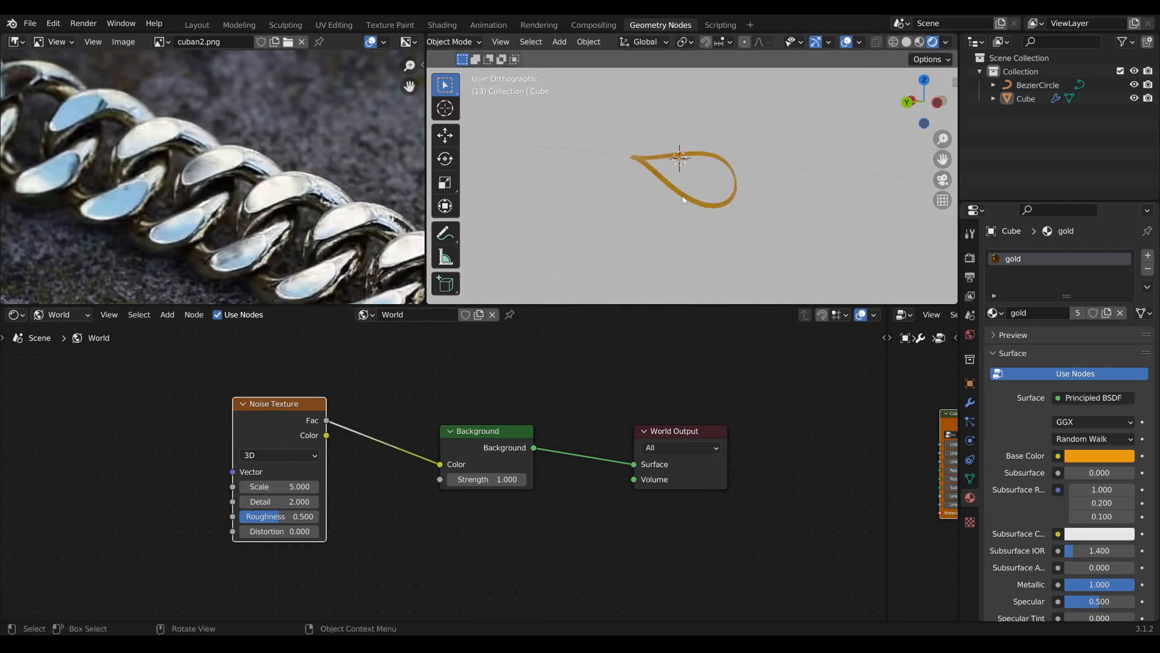
{"action": "middle_click_drag", "start_coordinate": [695, 151], "coordinate": [659, 266]}
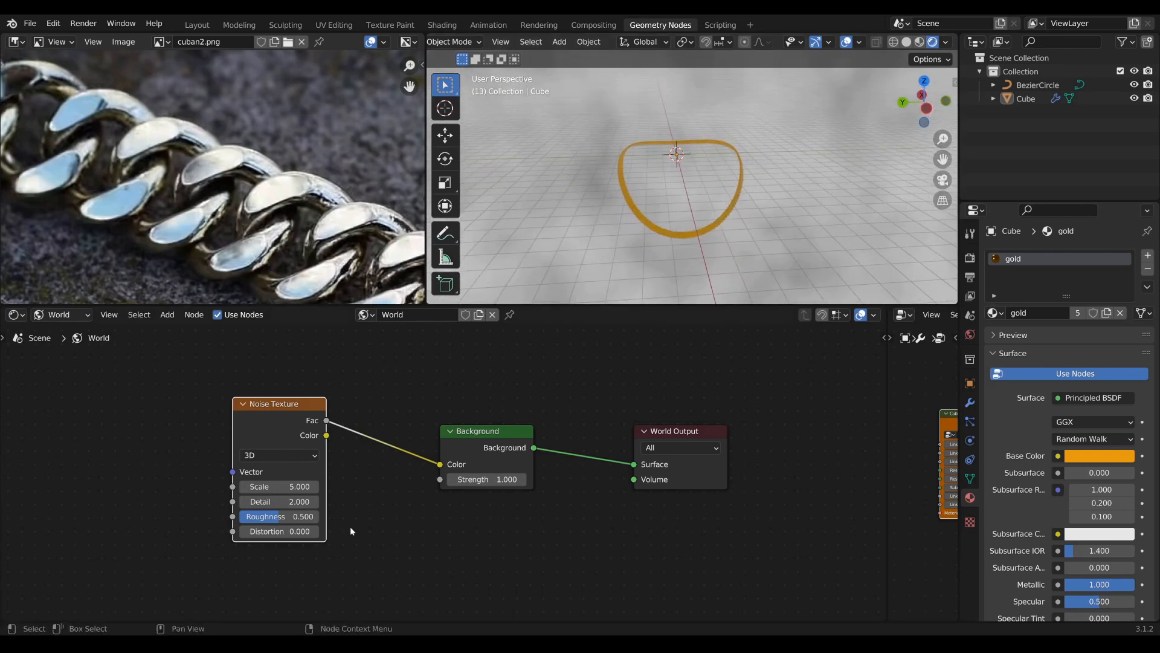
Set the Noise Texture's Scale to 1.000
{"action": "scroll", "coordinate": [350, 527], "scroll_direction": "up", "scroll_amount": 2}
{"action": "middle_click_drag", "start_coordinate": [358, 444], "coordinate": [315, 468]}
{"action": "left_click_drag", "start_coordinate": [157, 495], "coordinate": [184, 518]}
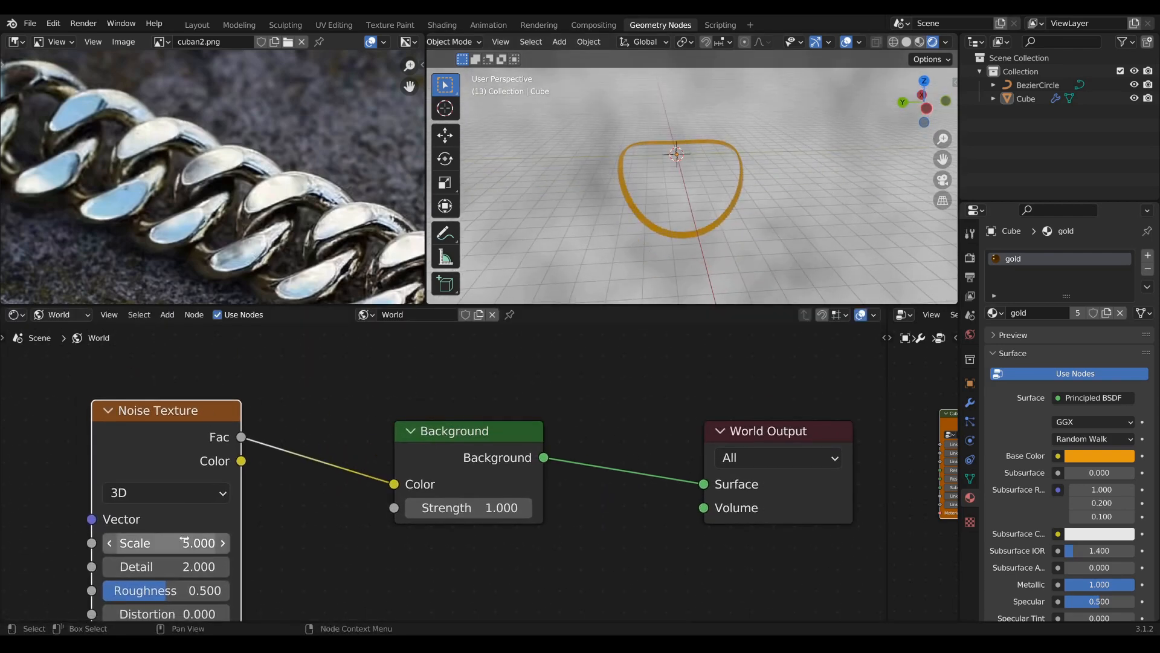
{"action": "type", "text": "1"}
{"action": "key", "text": "Return"}
{"action": "scroll", "coordinate": [623, 253], "scroll_direction": "down", "scroll_amount": 5}
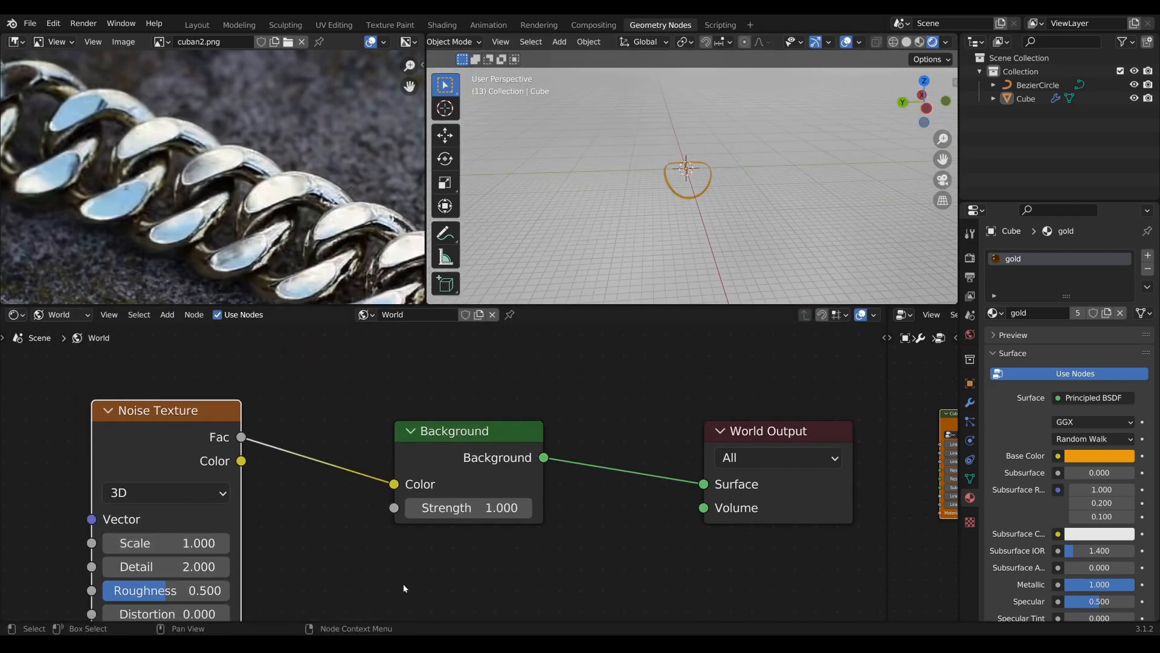
Move the Background and World Output nodes away from the Noise Texture and insert a ColorRamp on the link between Noise Texture and Background
{"action": "scroll", "coordinate": [405, 588], "scroll_direction": "down", "scroll_amount": 4}
{"action": "left_click_drag", "start_coordinate": [473, 454], "coordinate": [522, 455]}
{"action": "left_click_drag", "start_coordinate": [709, 527], "coordinate": [520, 447]}
{"action": "left_click_drag", "start_coordinate": [530, 449], "coordinate": [730, 423]}
{"action": "scroll", "coordinate": [574, 487], "scroll_direction": "up", "scroll_amount": 3}
{"action": "scroll", "coordinate": [574, 492], "scroll_direction": "up", "scroll_amount": 1}
{"action": "key", "text": "Tab"}
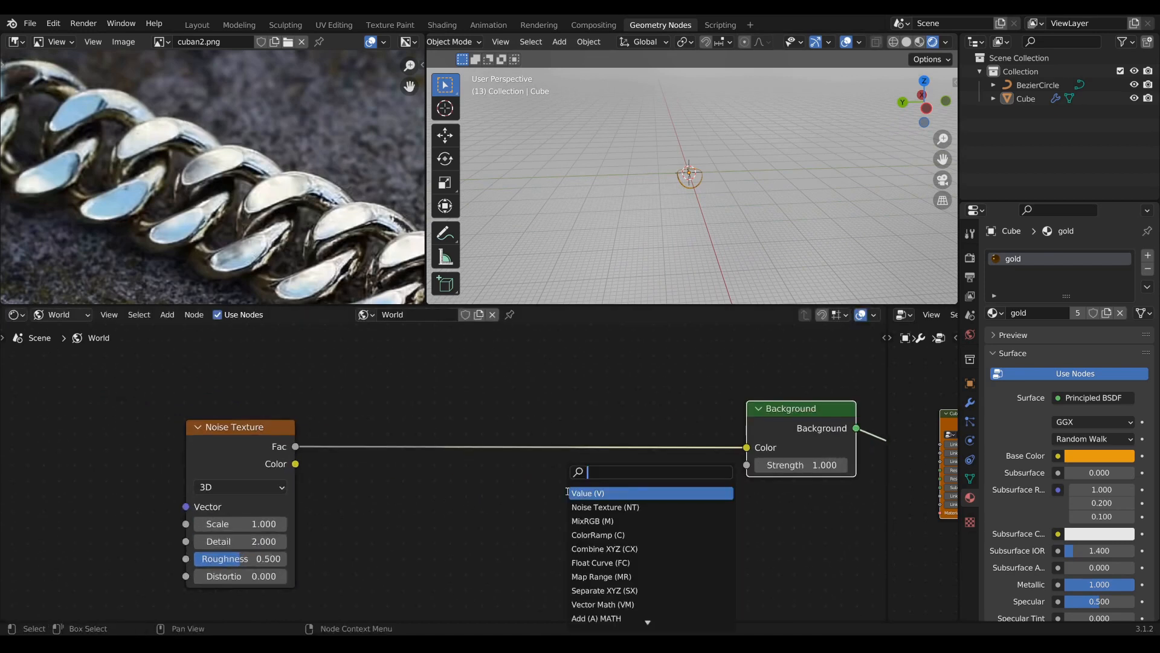
{"action": "type", "text": "co"}
{"action": "key", "text": "Return"}
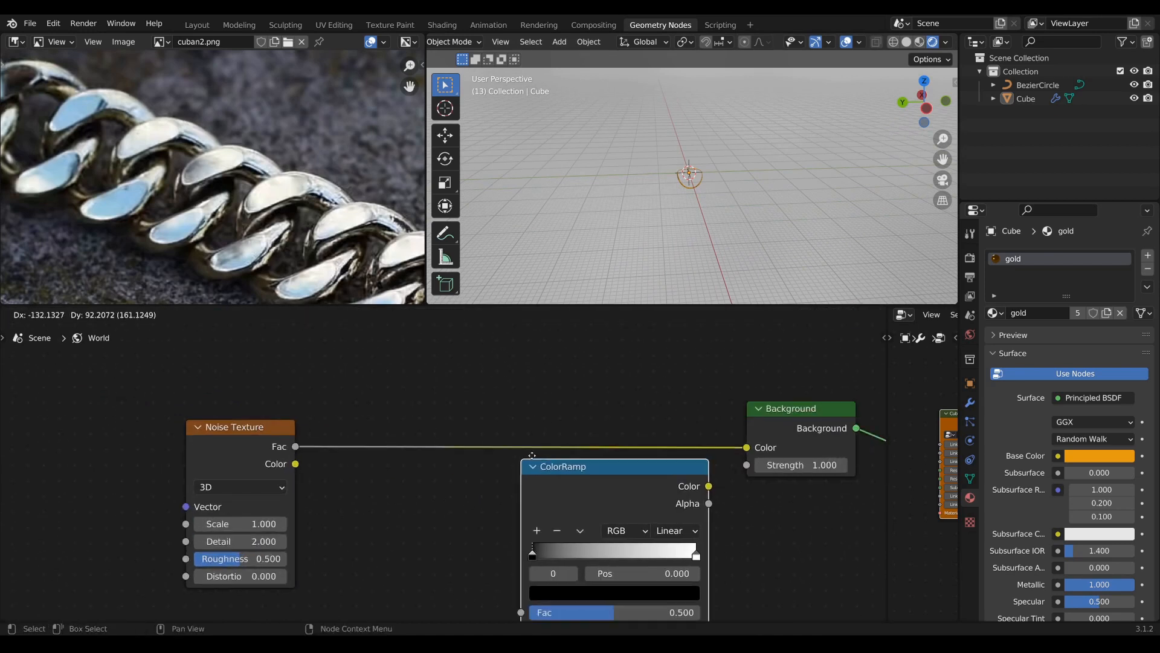
{"action": "left_click", "coordinate": [526, 429]}
Set the ColorRamp's black stop to position 0.467 and its white stop to 0.477 for a hard black-and-white edge
{"action": "middle_click_drag", "start_coordinate": [721, 154], "coordinate": [721, 129]}
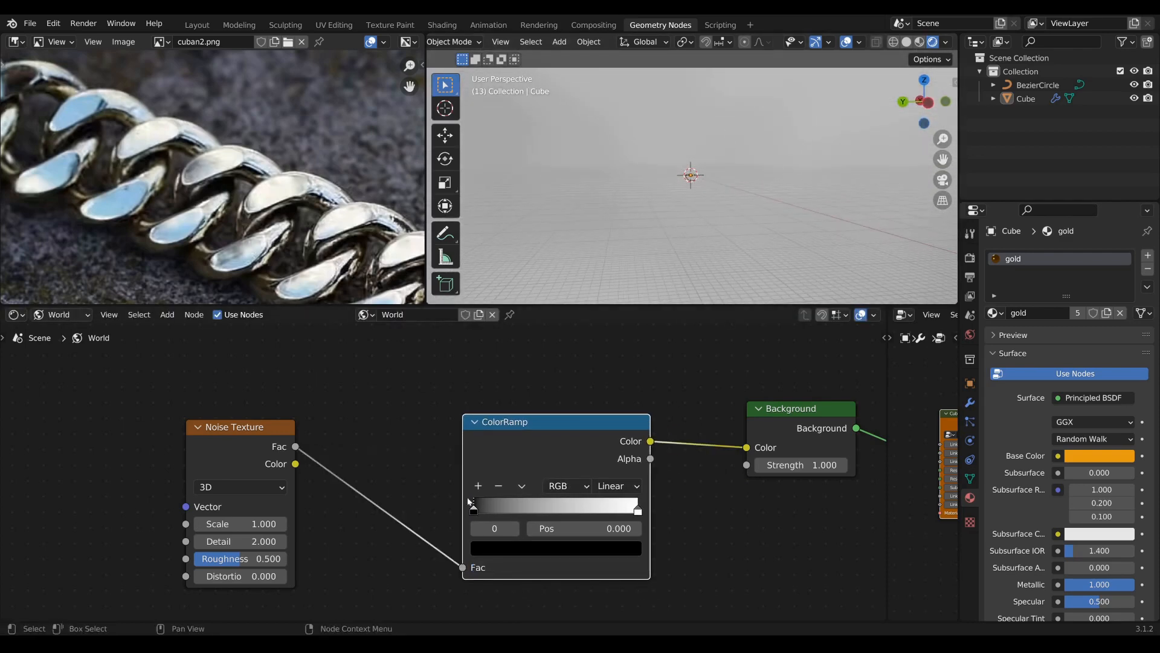
{"action": "left_click_drag", "start_coordinate": [469, 501], "coordinate": [557, 515]}
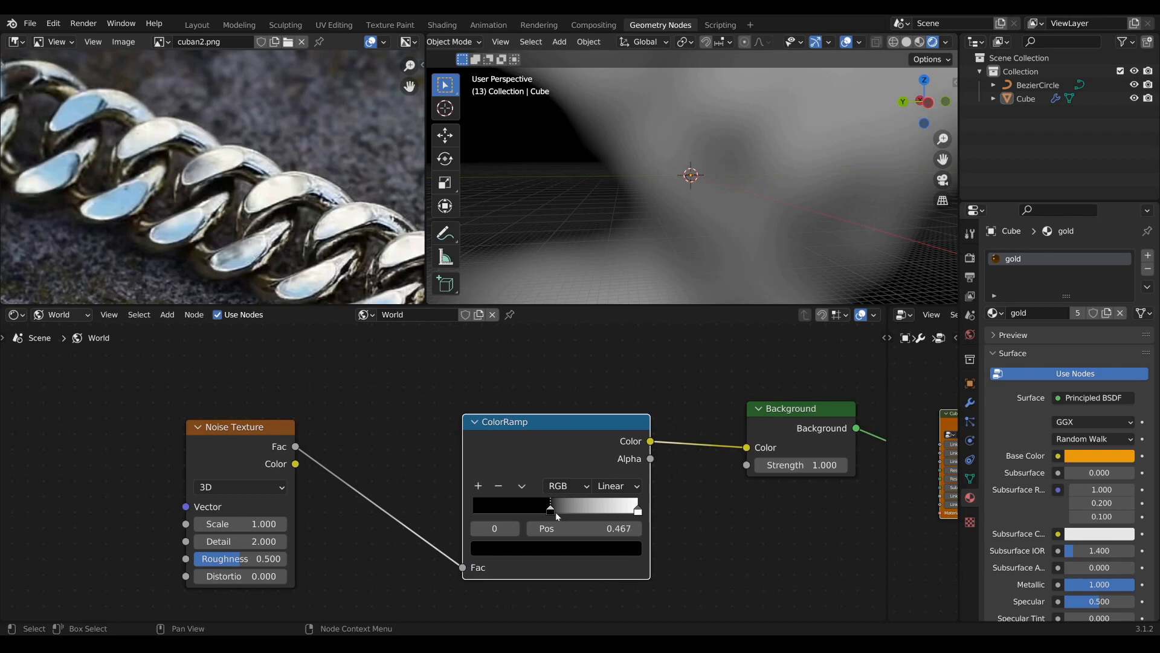
{"action": "left_click_drag", "start_coordinate": [643, 509], "coordinate": [550, 526]}
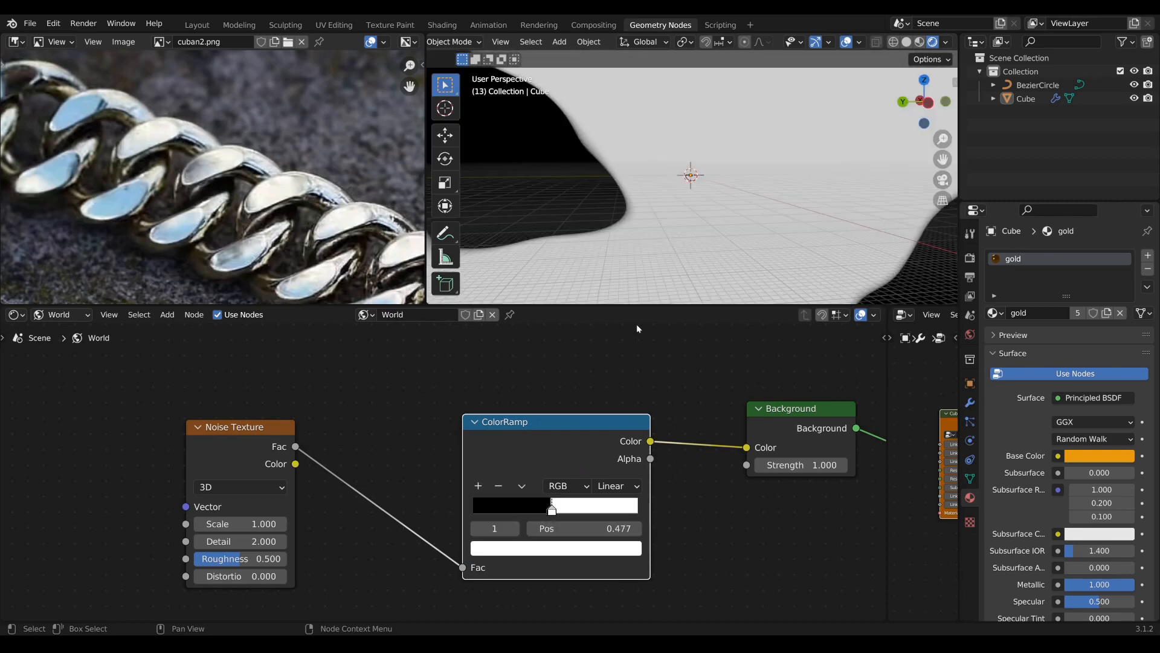
Set the Noise Texture's Detail to 0.000
{"action": "scroll", "coordinate": [319, 483], "scroll_direction": "up", "scroll_amount": 3}
{"action": "middle_click_drag", "start_coordinate": [343, 489], "coordinate": [452, 441]}
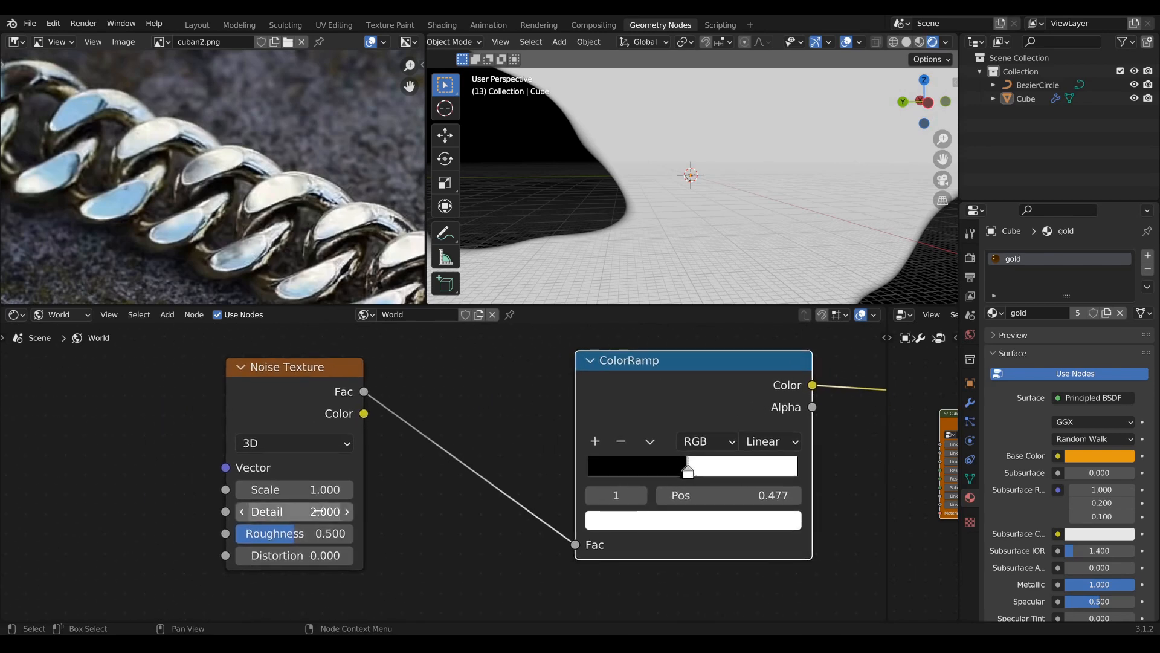
{"action": "left_click_drag", "start_coordinate": [318, 511], "coordinate": [272, 511]}
{"action": "middle_click_drag", "start_coordinate": [725, 199], "coordinate": [778, 218]}
Move the Background and World Output nodes closer to the ColorRamp
{"action": "left_click_drag", "start_coordinate": [671, 380], "coordinate": [619, 382]}
{"action": "middle_click_drag", "start_coordinate": [630, 384], "coordinate": [326, 406]}
{"action": "scroll", "coordinate": [326, 406], "scroll_direction": "down", "scroll_amount": 2}
{"action": "scroll", "coordinate": [601, 394], "scroll_direction": "down", "scroll_amount": 2}
{"action": "left_click_drag", "start_coordinate": [578, 404], "coordinate": [528, 411]}
{"action": "left_click_drag", "start_coordinate": [681, 398], "coordinate": [629, 405]}
Examine the gold chain's reflections up close under the black-and-white world lighting
{"action": "scroll", "coordinate": [765, 204], "scroll_direction": "up", "scroll_amount": 20}
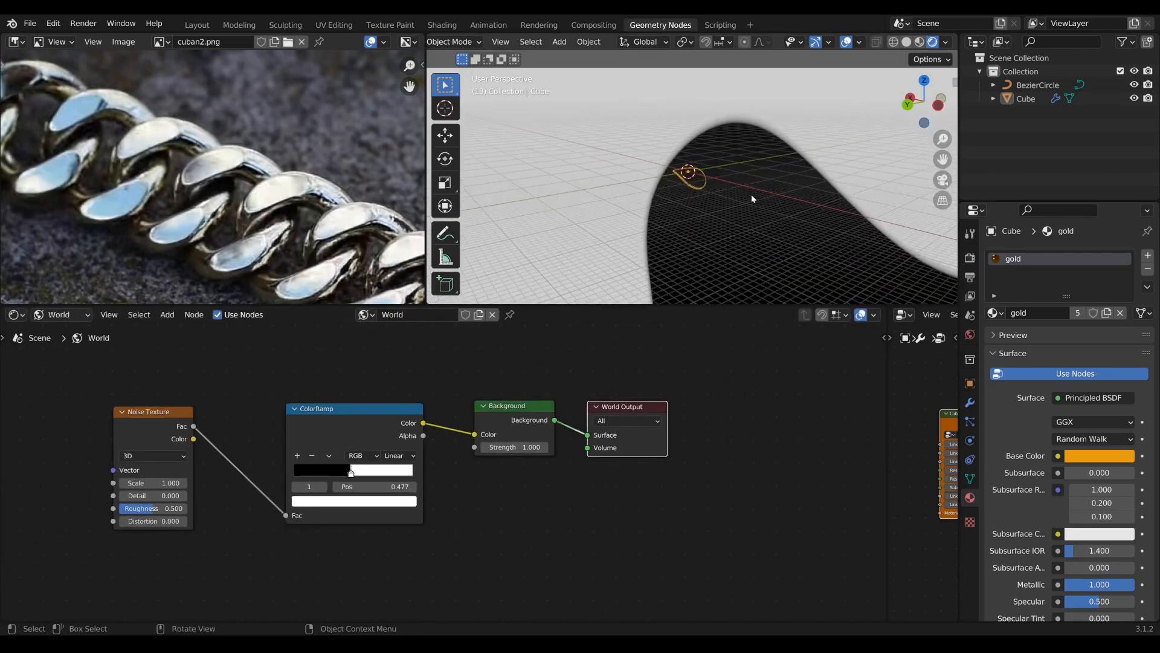
{"action": "middle_click_drag", "start_coordinate": [752, 194], "coordinate": [646, 266], "text": "shift"}
{"action": "scroll", "coordinate": [608, 194], "scroll_direction": "up", "scroll_amount": 6}
{"action": "scroll", "coordinate": [579, 216], "scroll_direction": "down", "scroll_amount": 2}
{"action": "scroll", "coordinate": [580, 217], "scroll_direction": "up", "scroll_amount": 1}
{"action": "scroll", "coordinate": [581, 216], "scroll_direction": "down", "scroll_amount": 1}
{"action": "scroll", "coordinate": [582, 221], "scroll_direction": "down", "scroll_amount": 7}
Move the Noise Texture closer to the ColorRamp and shift Background and World Output together farther away from the ColorRamp
{"action": "left_click_drag", "start_coordinate": [160, 436], "coordinate": [227, 431]}
{"action": "mouse_move", "coordinate": [528, 419]}
{"action": "left_mouse_down"}
{"action": "mouse_move", "coordinate": [513, 419]}
{"action": "mouse_move", "coordinate": [542, 419]}
{"action": "left_mouse_up"}
{"action": "left_click_drag", "start_coordinate": [683, 482], "coordinate": [537, 398]}
{"action": "left_click_drag", "start_coordinate": [537, 411], "coordinate": [733, 411]}
Add a Light Path node and place it above the ColorRamp
{"action": "middle_click_drag", "start_coordinate": [368, 337], "coordinate": [459, 483]}
{"action": "scroll", "coordinate": [459, 480], "scroll_direction": "down", "scroll_amount": 2}
{"action": "key", "text": "Tab"}
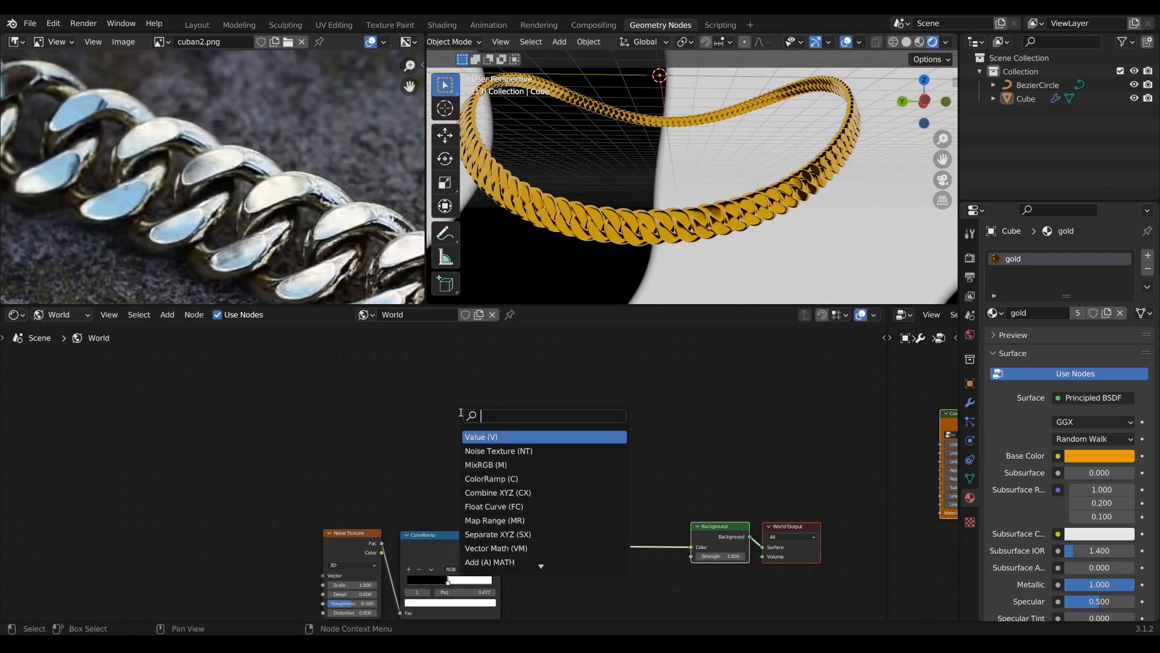
{"action": "type", "text": "lig"}
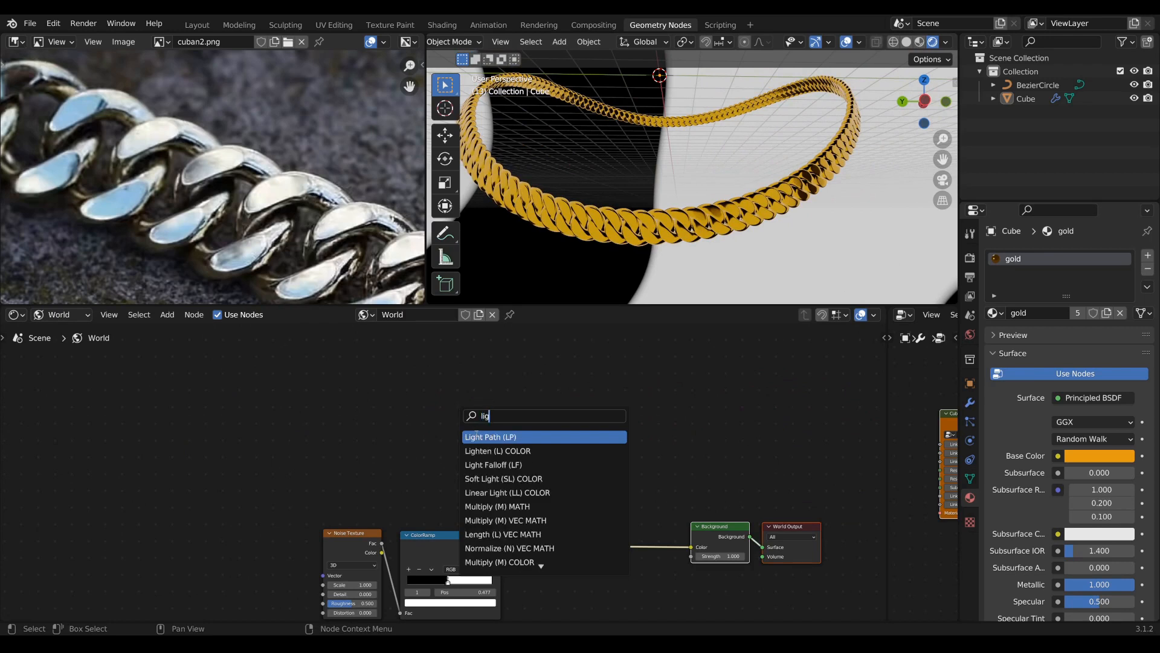
{"action": "key", "text": "Return"}
{"action": "left_click", "coordinate": [464, 372]}
Move the Background node next to the ColorRamp and lower the Noise Texture, ColorRamp and Background nodes together
{"action": "middle_click_drag", "start_coordinate": [613, 478], "coordinate": [533, 422]}
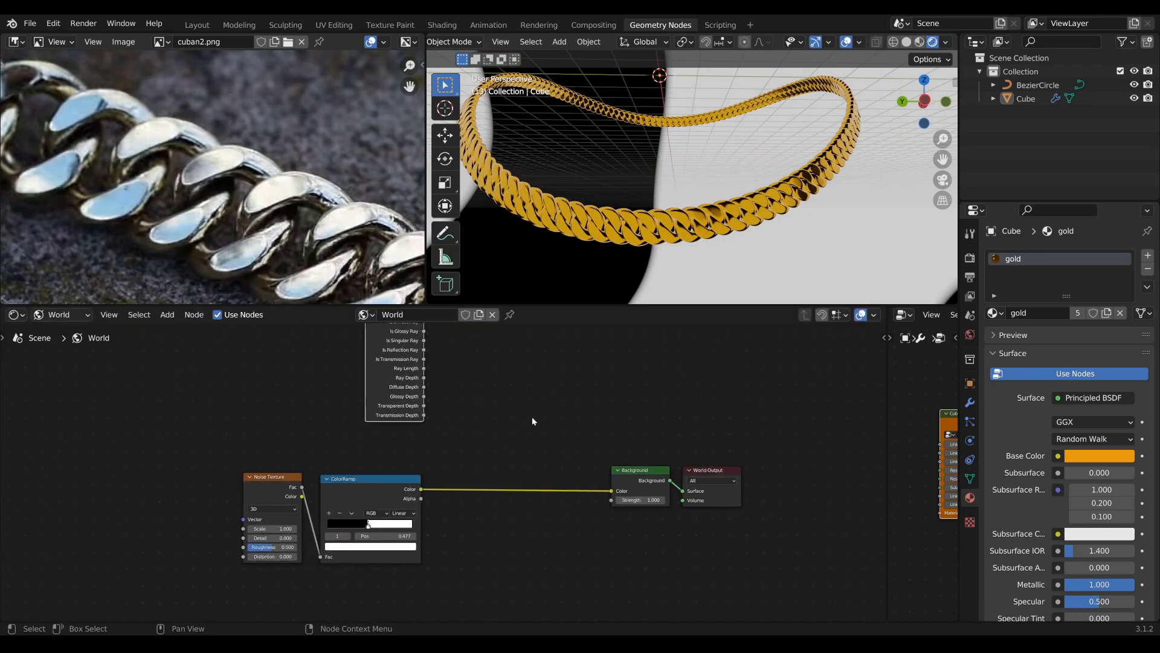
{"action": "left_click_drag", "start_coordinate": [634, 493], "coordinate": [490, 505]}
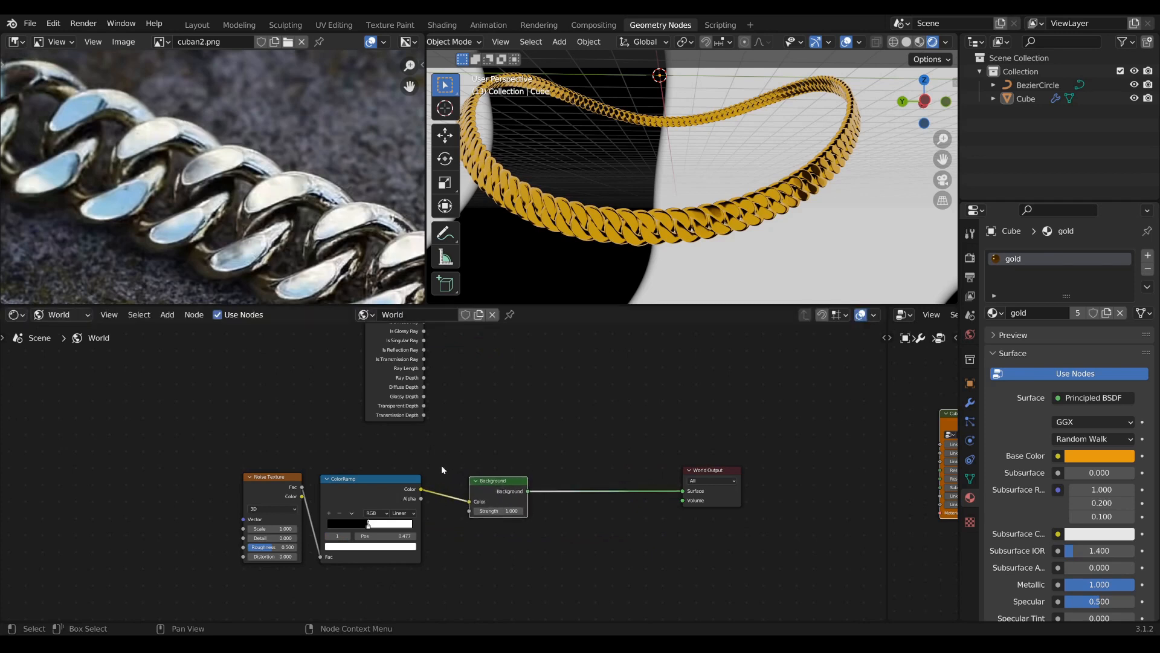
{"action": "middle_click_drag", "start_coordinate": [518, 585], "coordinate": [595, 588]}
{"action": "left_click_drag", "start_coordinate": [594, 585], "coordinate": [293, 476]}
{"action": "left_click_drag", "start_coordinate": [340, 478], "coordinate": [365, 513]}
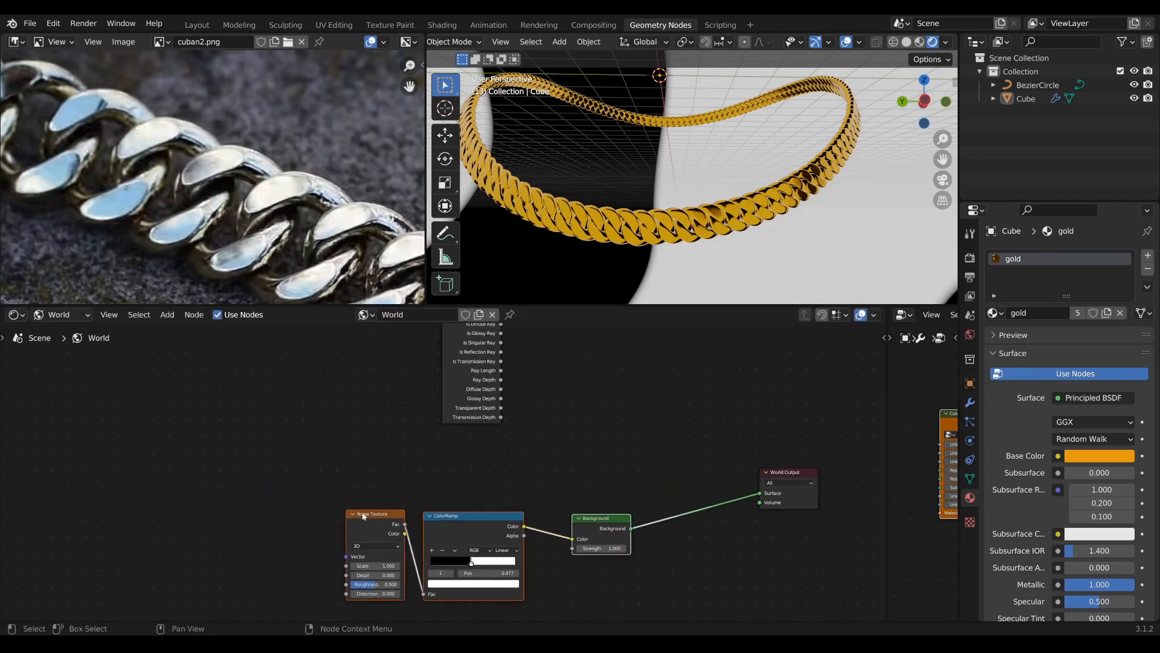
{"action": "middle_click_drag", "start_coordinate": [484, 521], "coordinate": [418, 467]}
{"action": "left_click", "coordinate": [532, 473]}
{"action": "left_click_drag", "start_coordinate": [532, 473], "coordinate": [512, 471]}
Duplicate the Background node and place the copy just above the original
{"action": "middle_click_drag", "start_coordinate": [542, 426], "coordinate": [527, 468]}
{"action": "middle_click_drag", "start_coordinate": [586, 414], "coordinate": [634, 434]}
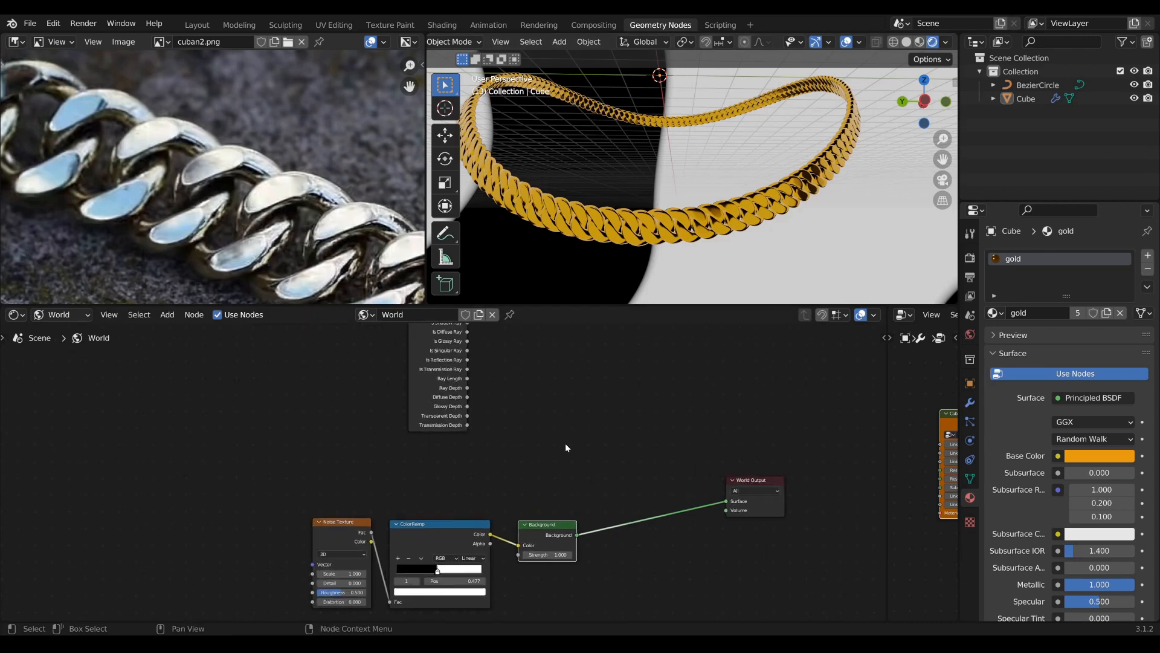
{"action": "middle_click_drag", "start_coordinate": [567, 446], "coordinate": [515, 436]}
{"action": "key", "text": "shift+d"}
{"action": "left_click", "coordinate": [510, 469]}
Insert a Mix Shader between Background and World Output, with the duplicate Background in its first Shader input and the original in the second
{"action": "key", "text": "Tab"}
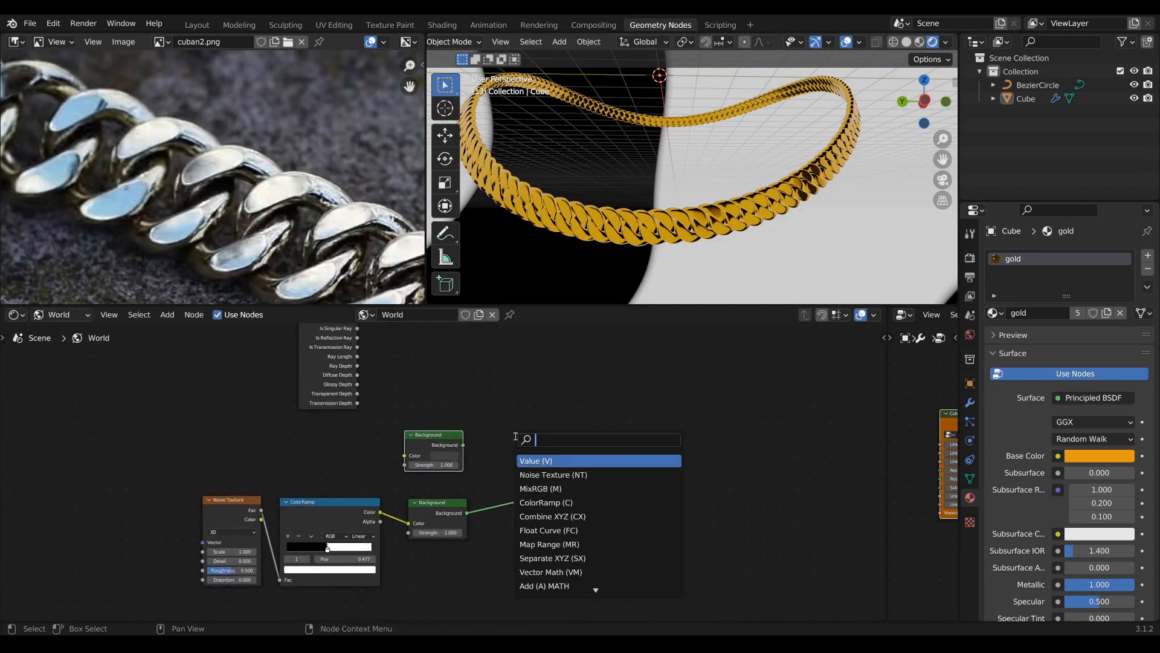
{"action": "type", "text": "mi"}
{"action": "key", "text": "Down"}
{"action": "key", "text": "Down"}
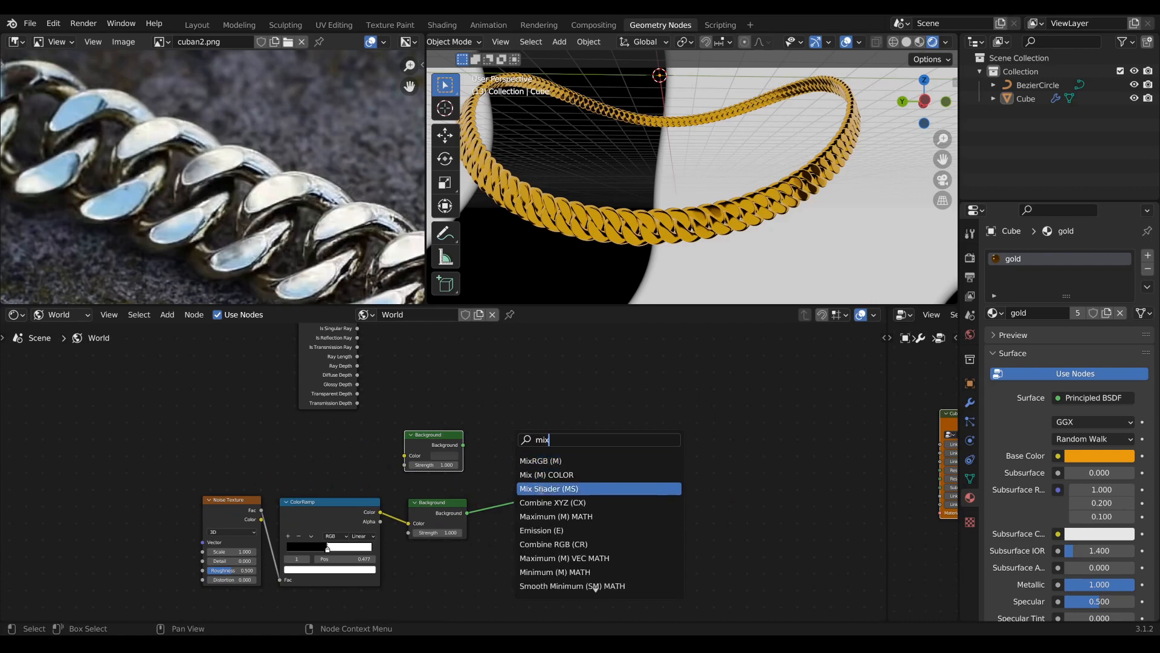
{"action": "key", "text": "Return"}
{"action": "left_click", "coordinate": [546, 480]}
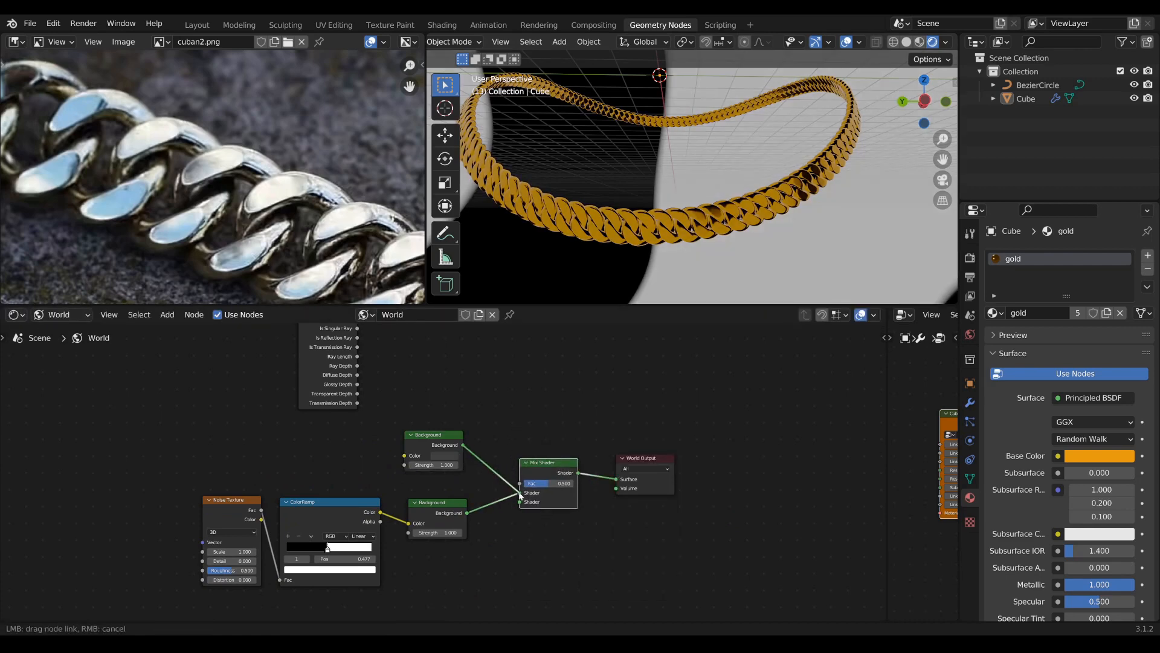
Move the Light Path node above the Background nodes and connect its Is Camera Ray output to the Mix Shader's Fac
{"action": "scroll", "coordinate": [487, 512], "scroll_direction": "down", "scroll_amount": 3}
{"action": "middle_click_drag", "start_coordinate": [525, 406], "coordinate": [493, 473]}
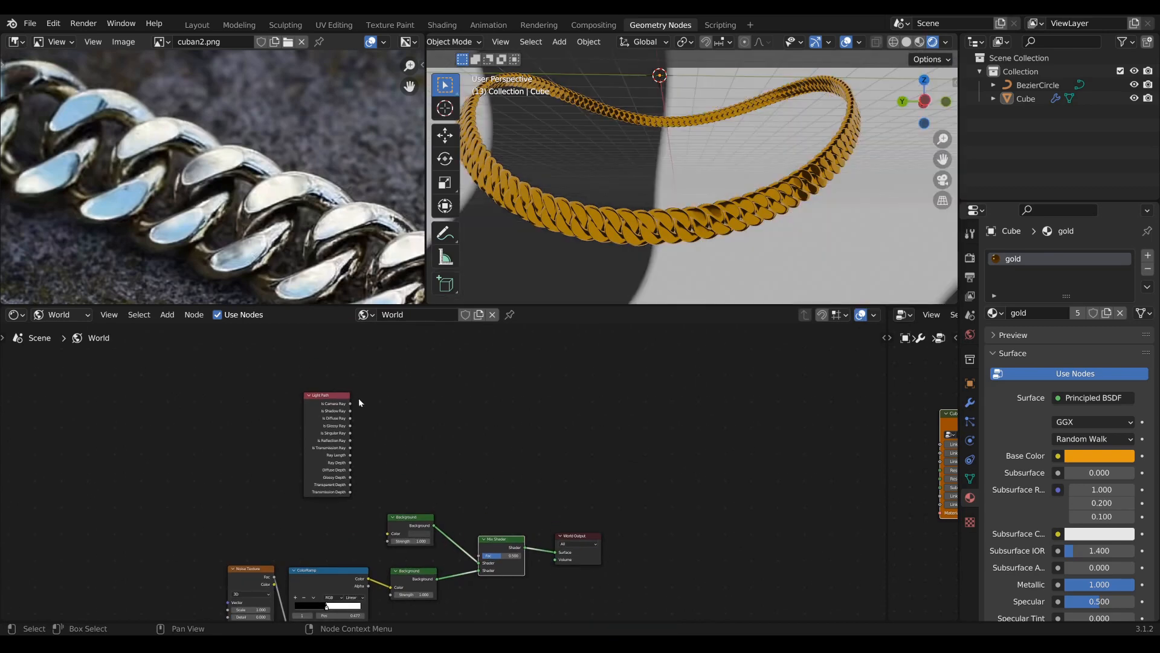
{"action": "left_click_drag", "start_coordinate": [336, 396], "coordinate": [425, 389]}
{"action": "scroll", "coordinate": [465, 444], "scroll_direction": "up", "scroll_amount": 1}
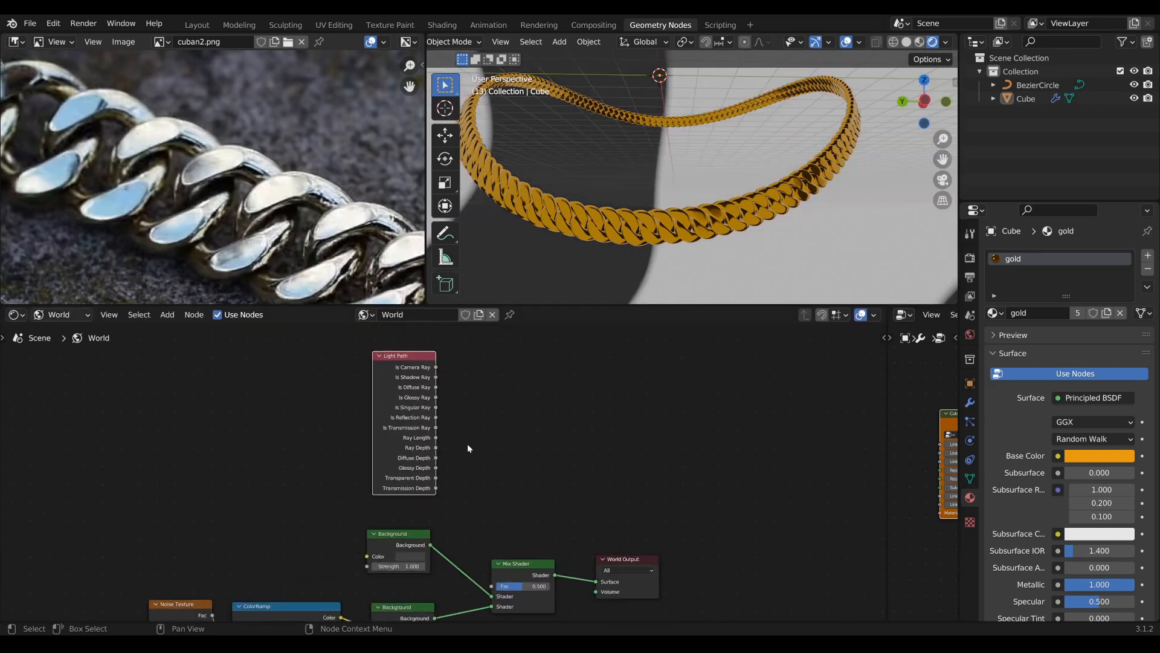
{"action": "middle_click_drag", "start_coordinate": [468, 447], "coordinate": [439, 423]}
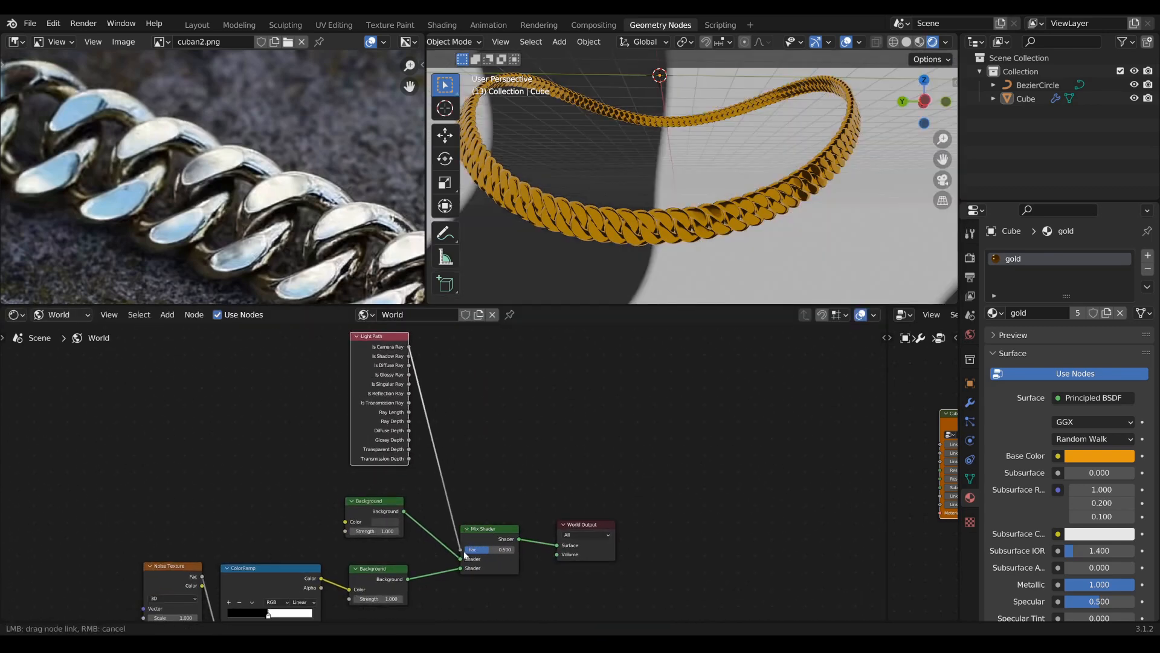
{"action": "left_click_drag", "start_coordinate": [464, 553], "coordinate": [464, 552]}
Swap the Mix Shader's inputs so the noise-driven Background comes first, and arrange its node chain above the plain Background
{"action": "scroll", "coordinate": [509, 498], "scroll_direction": "up", "scroll_amount": 1}
{"action": "middle_click_drag", "start_coordinate": [515, 492], "coordinate": [569, 422]}
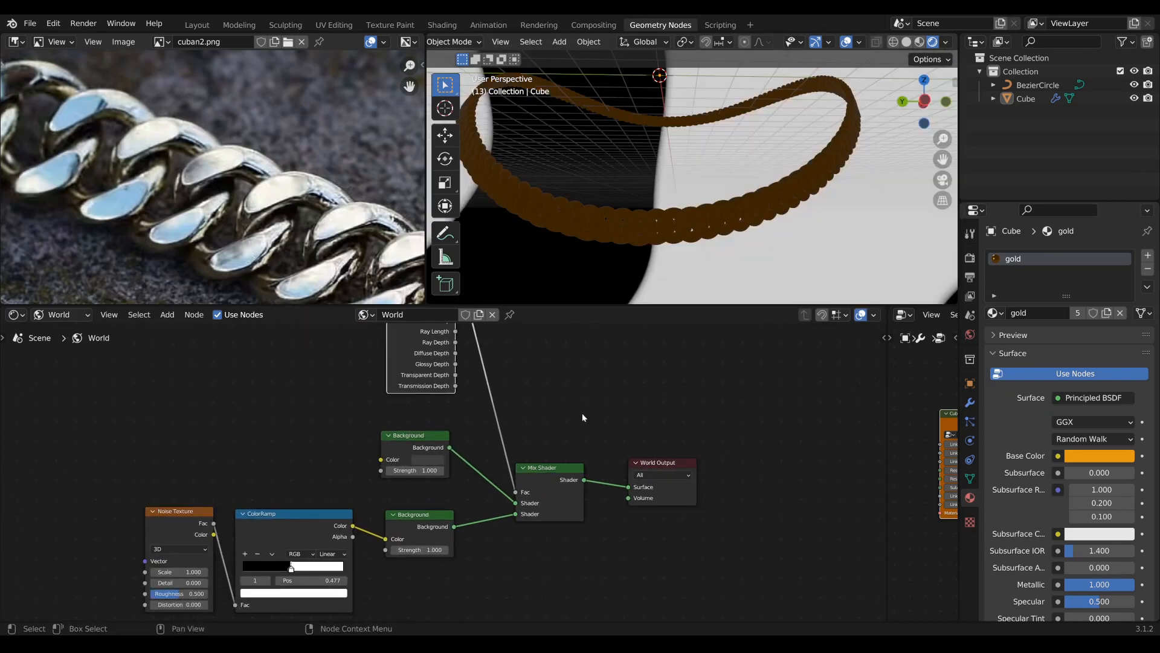
{"action": "scroll", "coordinate": [477, 471], "scroll_direction": "down", "scroll_amount": 1}
{"action": "scroll", "coordinate": [466, 470], "scroll_direction": "down", "scroll_amount": 1}
{"action": "left_click_drag", "start_coordinate": [436, 447], "coordinate": [438, 521]}
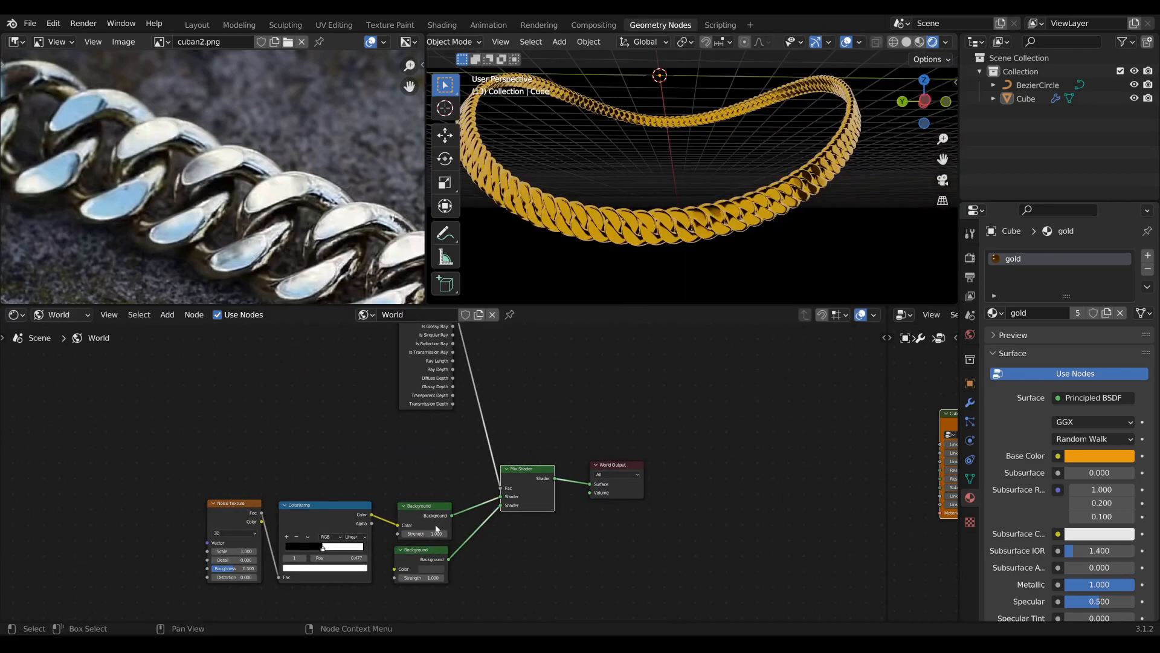
{"action": "left_click_drag", "start_coordinate": [421, 475], "coordinate": [223, 496]}
{"action": "scroll", "coordinate": [568, 179], "scroll_direction": "down", "scroll_amount": 5}
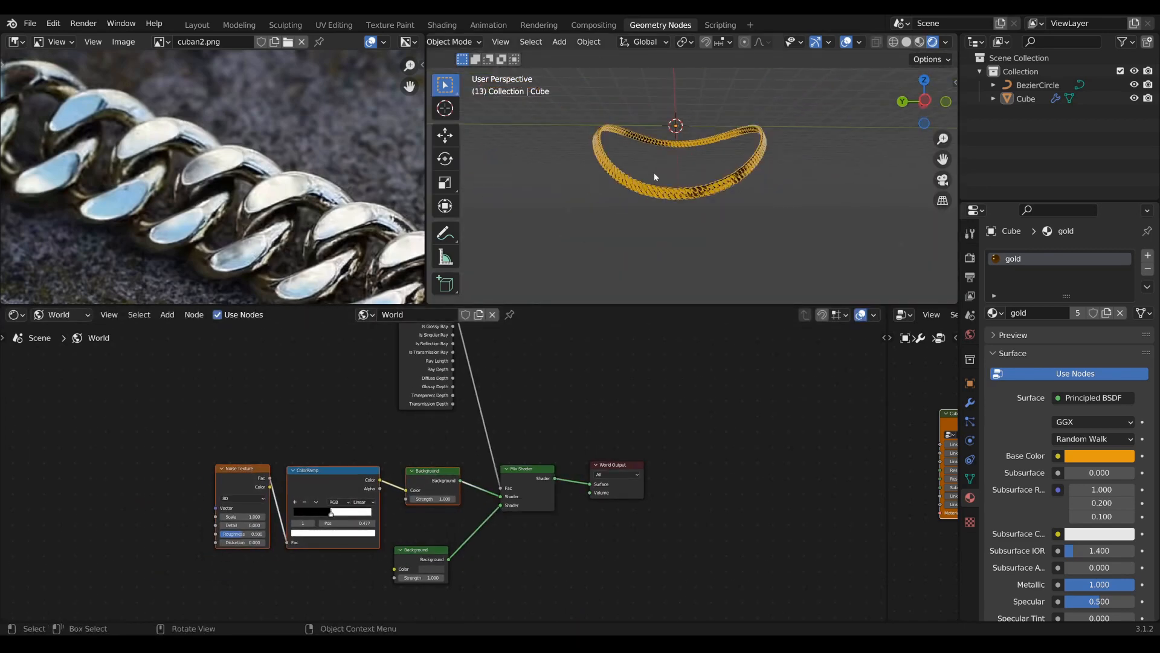
Align the plain Background node under the noise-driven one and darken its color to near black
{"action": "scroll", "coordinate": [454, 493], "scroll_direction": "up", "scroll_amount": 1}
{"action": "middle_click_drag", "start_coordinate": [454, 493], "coordinate": [451, 532]}
{"action": "middle_click_drag", "start_coordinate": [440, 589], "coordinate": [475, 448]}
{"action": "scroll", "coordinate": [466, 502], "scroll_direction": "up", "scroll_amount": 2}
{"action": "scroll", "coordinate": [465, 503], "scroll_direction": "up", "scroll_amount": 2}
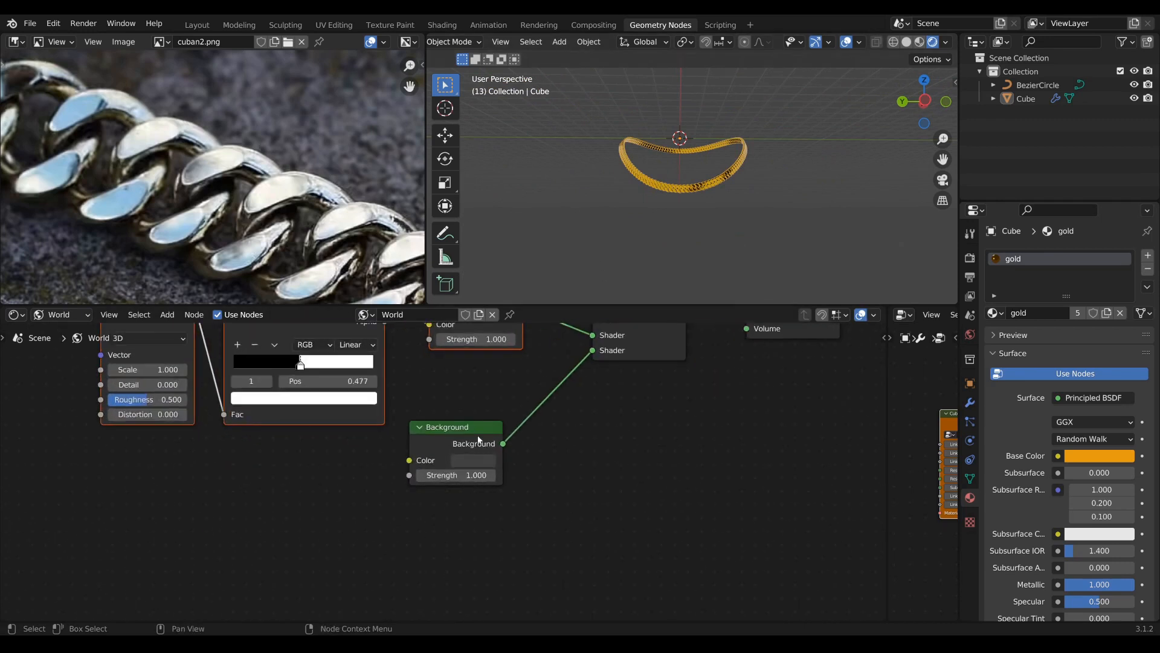
{"action": "left_click_drag", "start_coordinate": [459, 450], "coordinate": [481, 405]}
{"action": "left_click", "coordinate": [497, 414]}
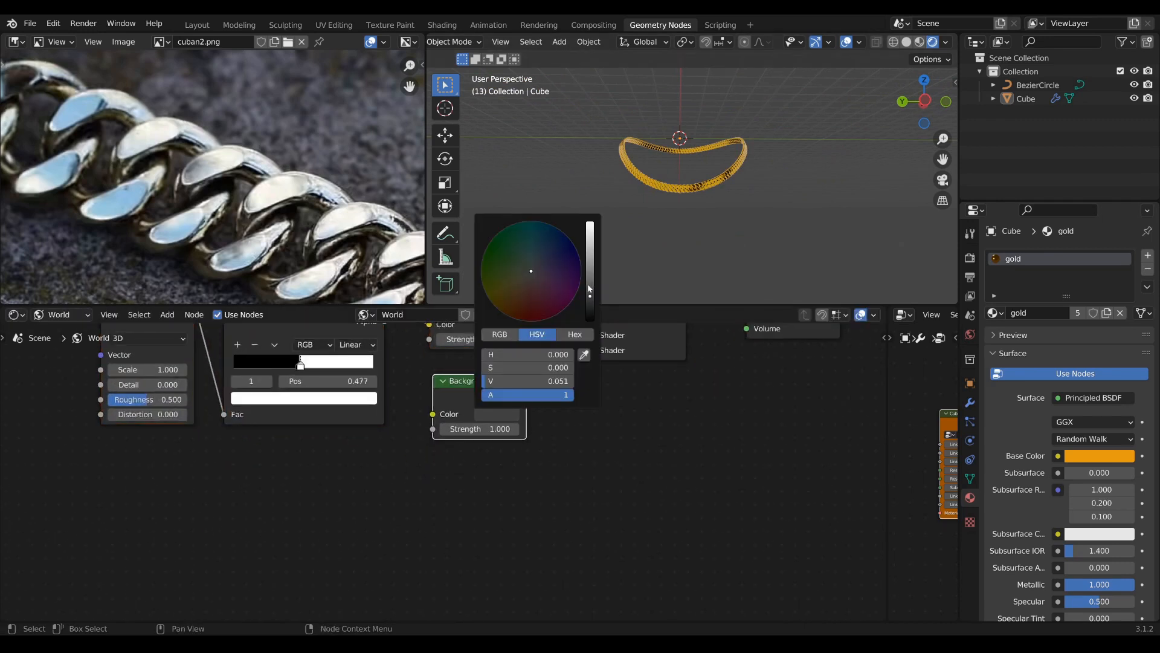
{"action": "left_click_drag", "start_coordinate": [590, 294], "coordinate": [590, 309]}
Examine the gold chain against the dark background from several angles and distances
{"action": "middle_click_drag", "start_coordinate": [788, 163], "coordinate": [770, 185]}
{"action": "scroll", "coordinate": [770, 185], "scroll_direction": "up", "scroll_amount": 2}
{"action": "scroll", "coordinate": [618, 383], "scroll_direction": "up", "scroll_amount": 1}
{"action": "middle_click_drag", "start_coordinate": [619, 383], "coordinate": [621, 446]}
{"action": "scroll", "coordinate": [672, 175], "scroll_direction": "up", "scroll_amount": 2}
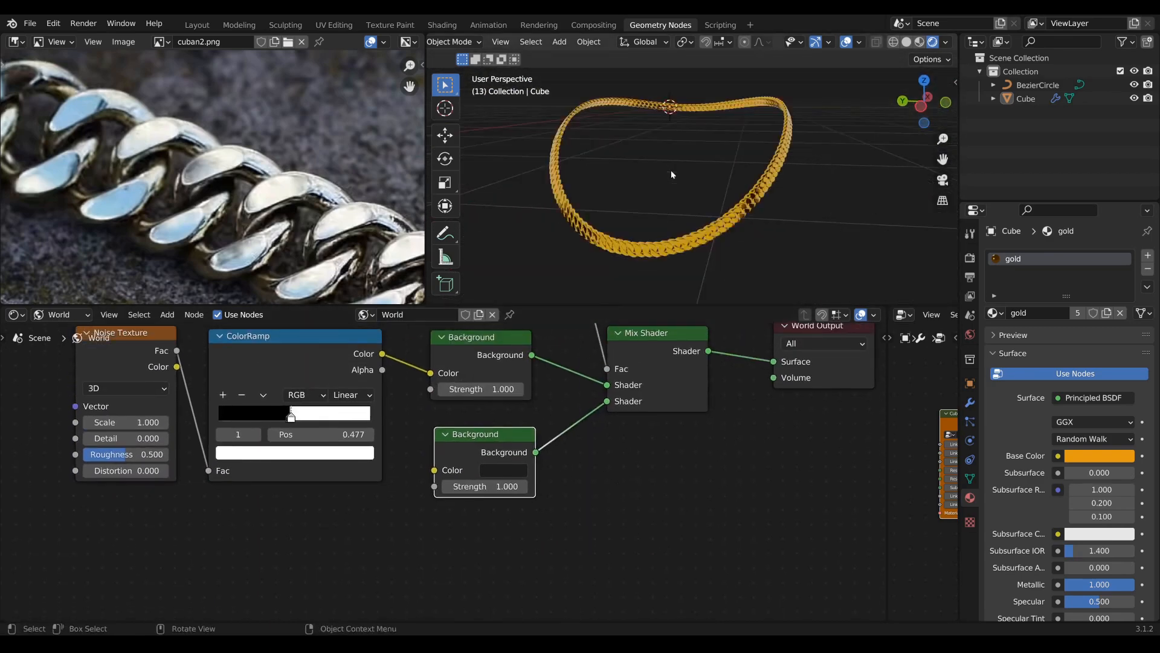
{"action": "scroll", "coordinate": [669, 200], "scroll_direction": "up", "scroll_amount": 4}
{"action": "scroll", "coordinate": [677, 234], "scroll_direction": "down", "scroll_amount": 4}
{"action": "scroll", "coordinate": [714, 227], "scroll_direction": "up", "scroll_amount": 2}
{"action": "scroll", "coordinate": [802, 198], "scroll_direction": "down", "scroll_amount": 2}
{"action": "scroll", "coordinate": [802, 198], "scroll_direction": "up", "scroll_amount": 2}
{"action": "mouse_move", "coordinate": [788, 202]}
{"action": "middle_mouse_down"}
{"action": "mouse_move", "coordinate": [810, 189]}
{"action": "mouse_move", "coordinate": [837, 214]}
{"action": "mouse_move", "coordinate": [784, 220]}
{"action": "middle_mouse_up"}
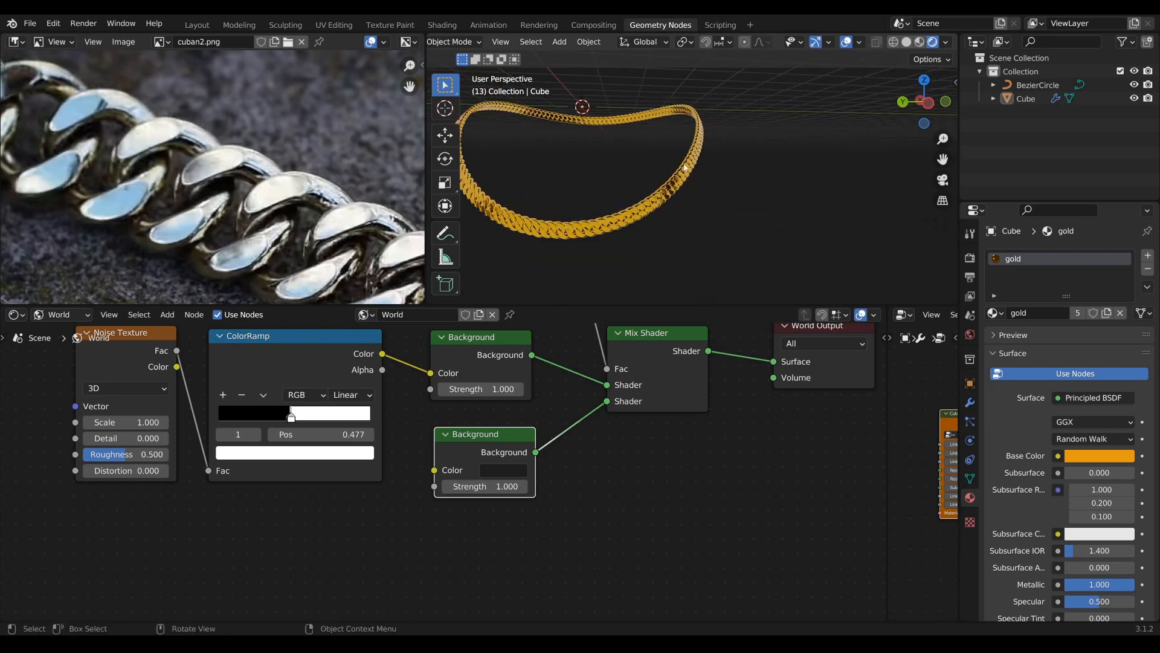
{"action": "middle_click_drag", "start_coordinate": [684, 167], "coordinate": [607, 306]}
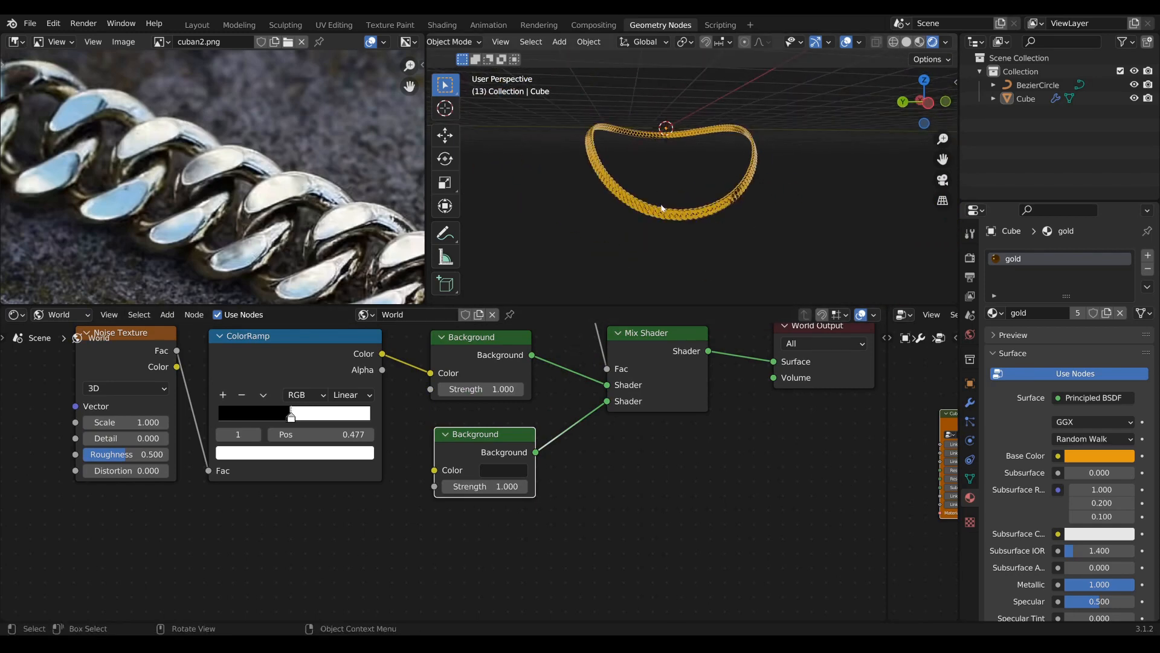
{"action": "scroll", "coordinate": [661, 208], "scroll_direction": "up", "scroll_amount": 4}
{"action": "key", "text": "Home"}
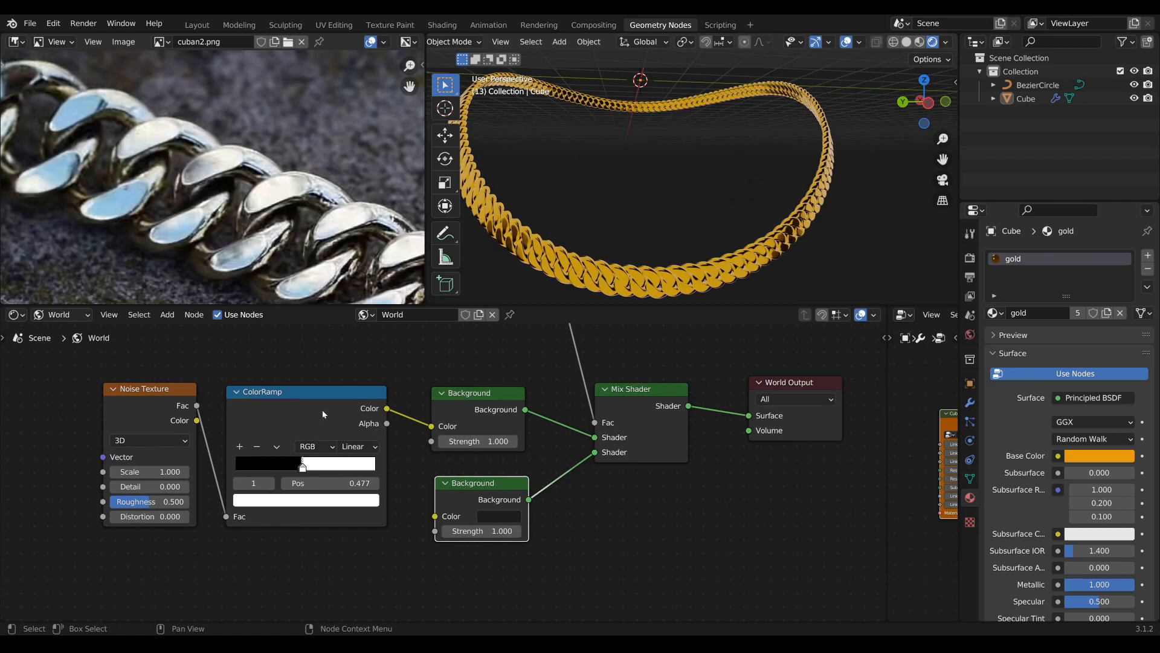
Raise the ColorRamp and Noise Texture nodes slightly to tidy the world node layout
{"action": "left_click_drag", "start_coordinate": [323, 415], "coordinate": [324, 403]}
{"action": "left_click_drag", "start_coordinate": [150, 397], "coordinate": [161, 390]}
{"action": "scroll", "coordinate": [779, 180], "scroll_direction": "down", "scroll_amount": 4}
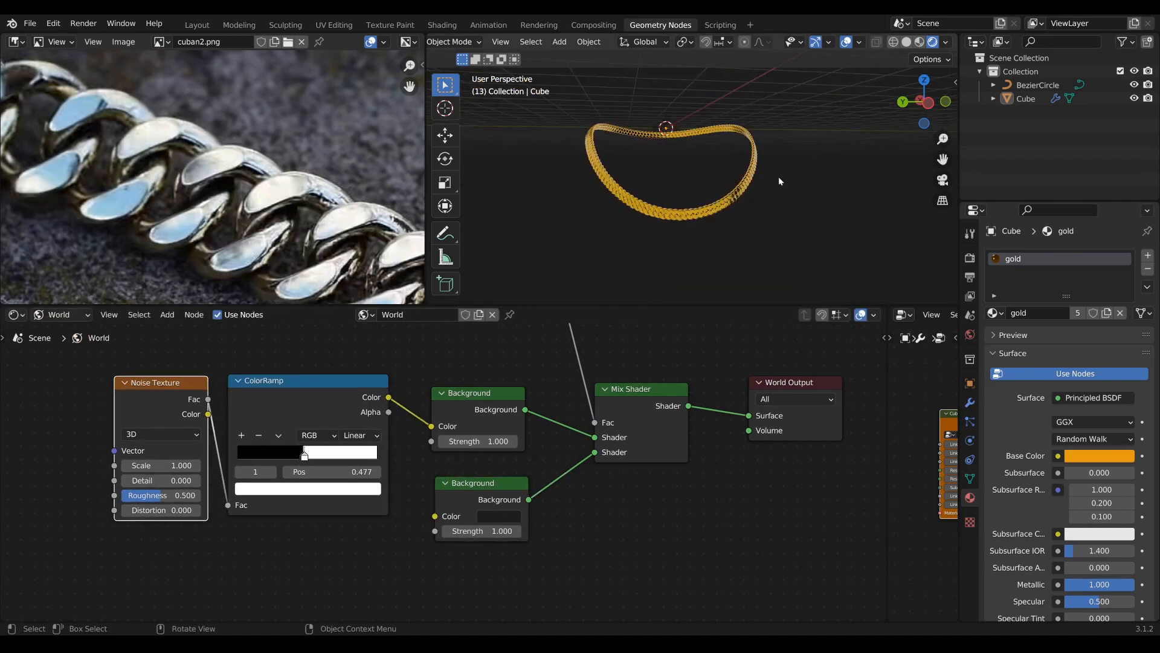
Add a camera to the scene with the gold chain
{"action": "middle_click_drag", "start_coordinate": [778, 180], "coordinate": [767, 239]}
{"action": "scroll", "coordinate": [734, 212], "scroll_direction": "up", "scroll_amount": 4}
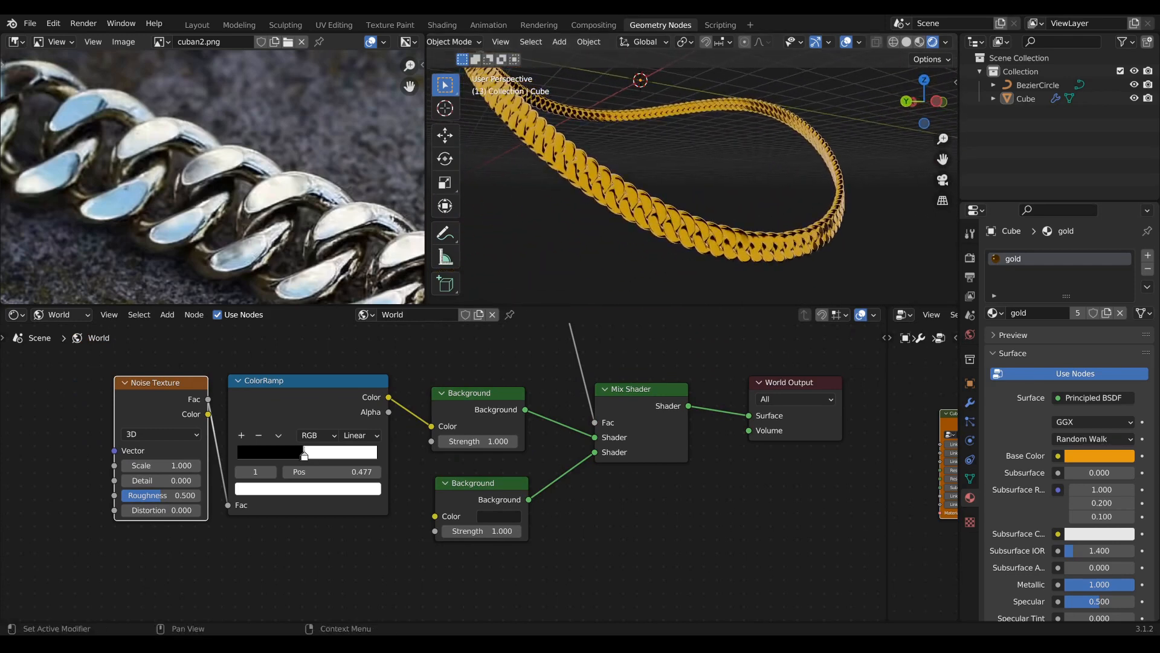
{"action": "scroll", "coordinate": [651, 220], "scroll_direction": "down", "scroll_amount": 5}
{"action": "middle_click_drag", "start_coordinate": [651, 220], "coordinate": [746, 209]}
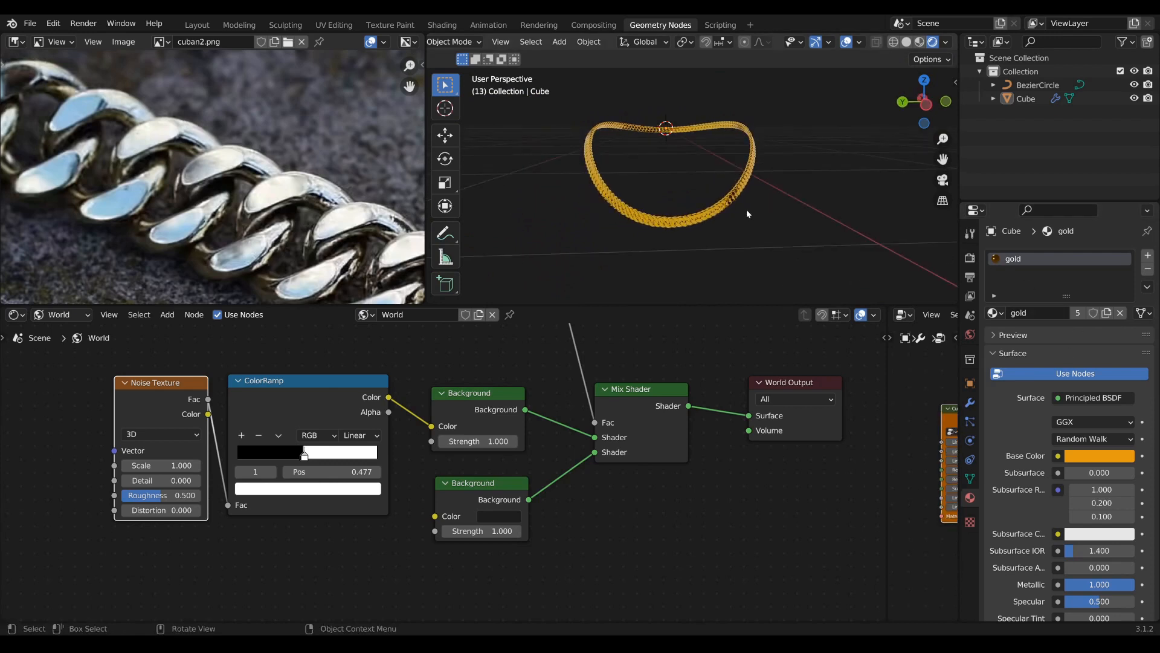
{"action": "scroll", "coordinate": [779, 224], "scroll_direction": "up", "scroll_amount": 6}
{"action": "scroll", "coordinate": [732, 226], "scroll_direction": "down", "scroll_amount": 6}
{"action": "key", "text": "shift+a"}
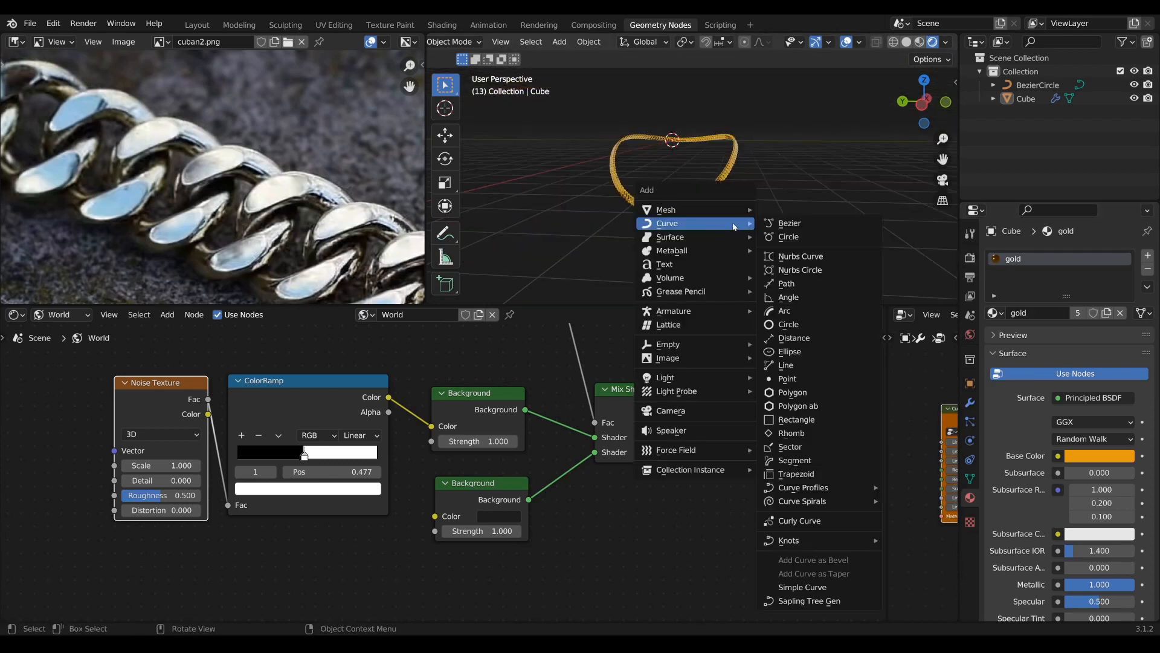
{"action": "left_click", "coordinate": [672, 410]}
{"action": "scroll", "coordinate": [698, 160], "scroll_direction": "down", "scroll_amount": 2}
{"action": "middle_click_drag", "start_coordinate": [698, 160], "coordinate": [760, 174]}
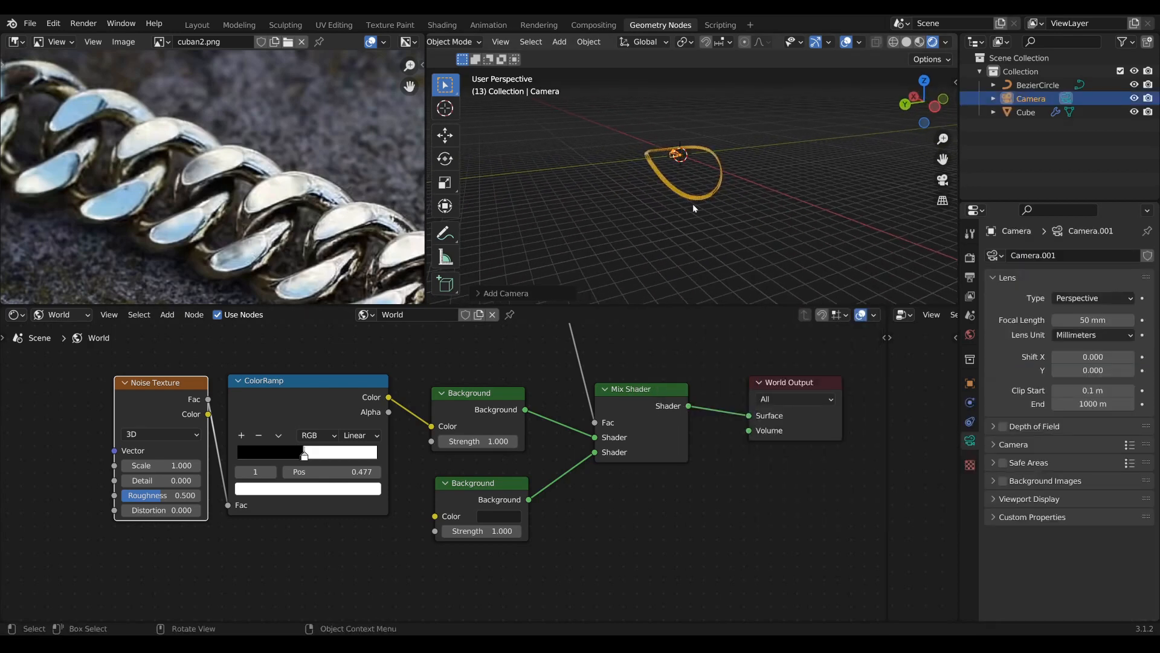
Move the camera away from the chain along the X axis, look through it, and reposition it sideways
{"action": "key", "text": "g"}
{"action": "key", "text": "x"}
{"action": "left_click", "coordinate": [776, 245]}
{"action": "key", "text": "KP_0"}
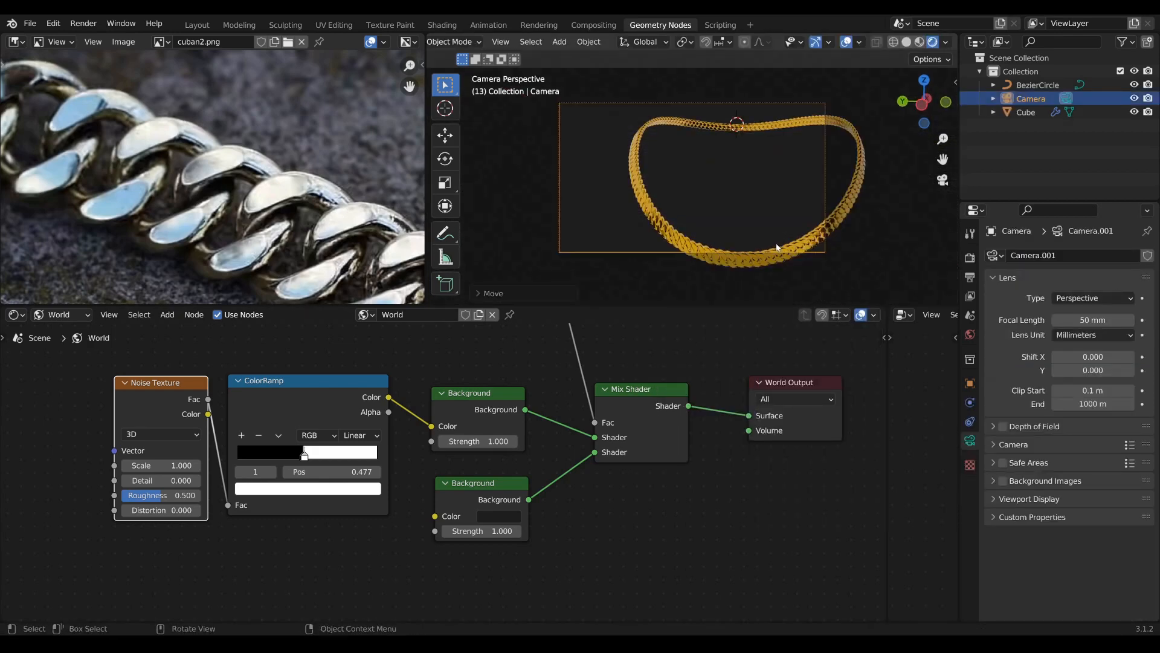
{"action": "key", "text": "g"}
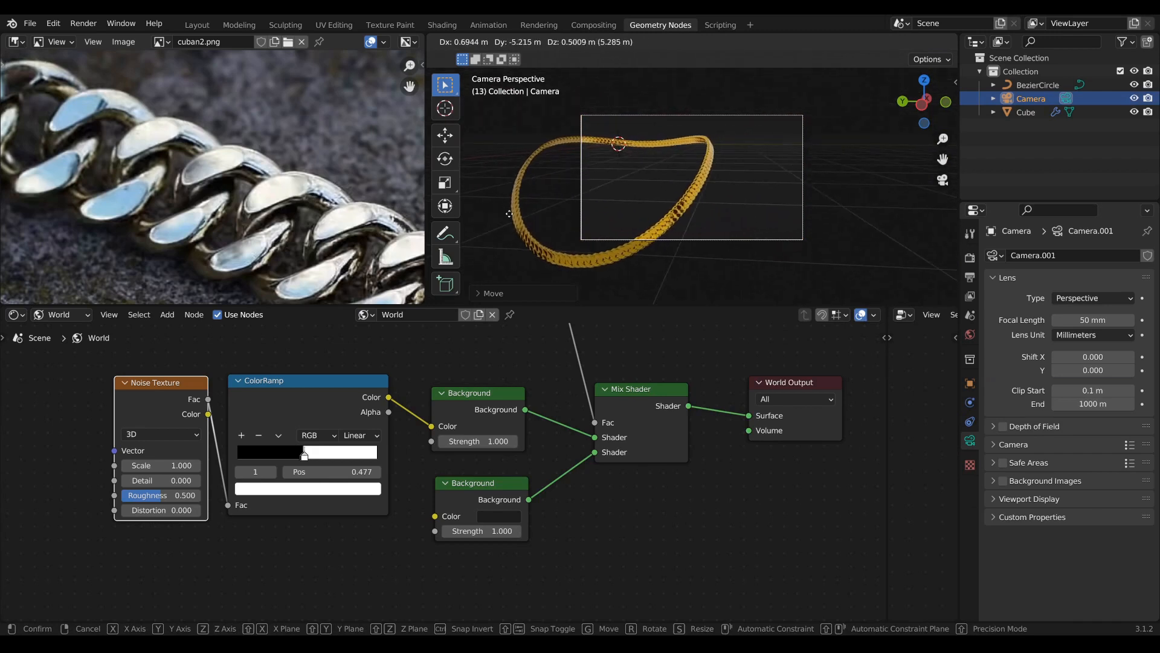
{"action": "left_click", "coordinate": [536, 193]}
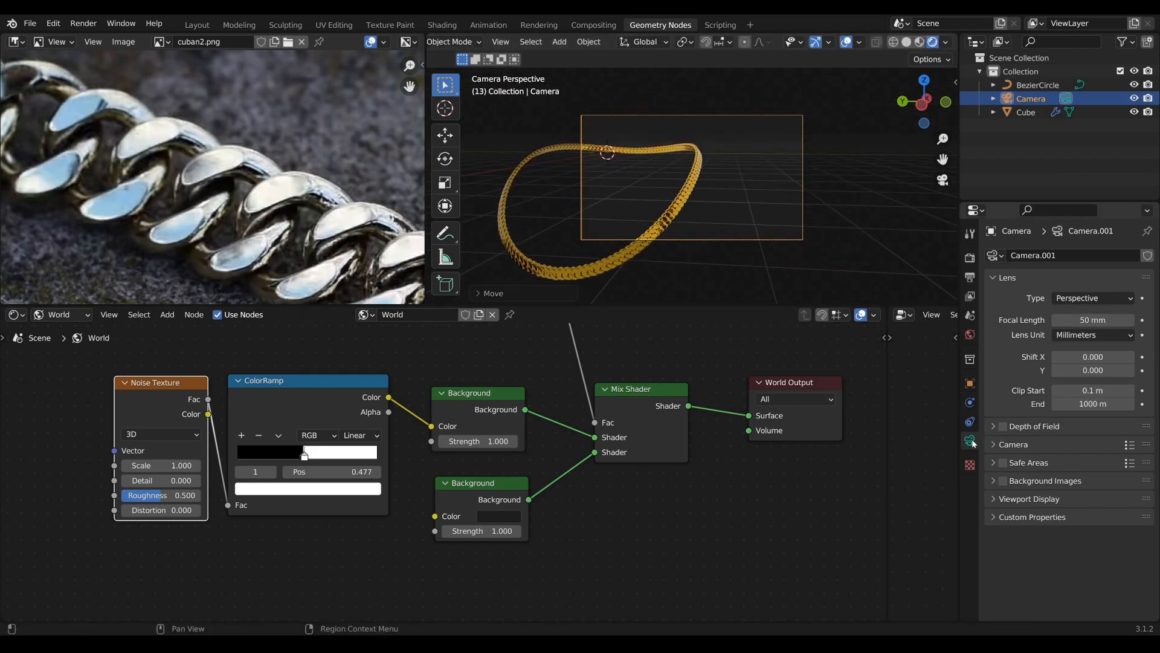
Set the camera's focal length to 110 mm and reframe the camera view on the bend of the chain
{"action": "left_click_drag", "start_coordinate": [1092, 320], "coordinate": [1125, 320]}
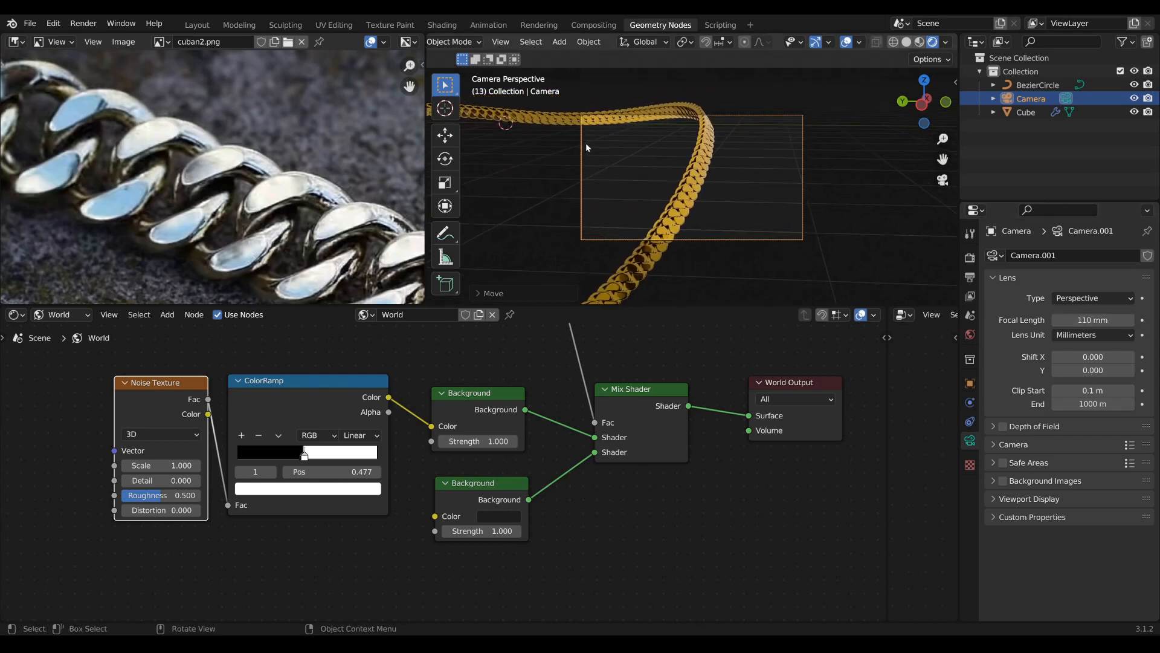
{"action": "key", "text": "g"}
{"action": "left_click", "coordinate": [680, 257]}
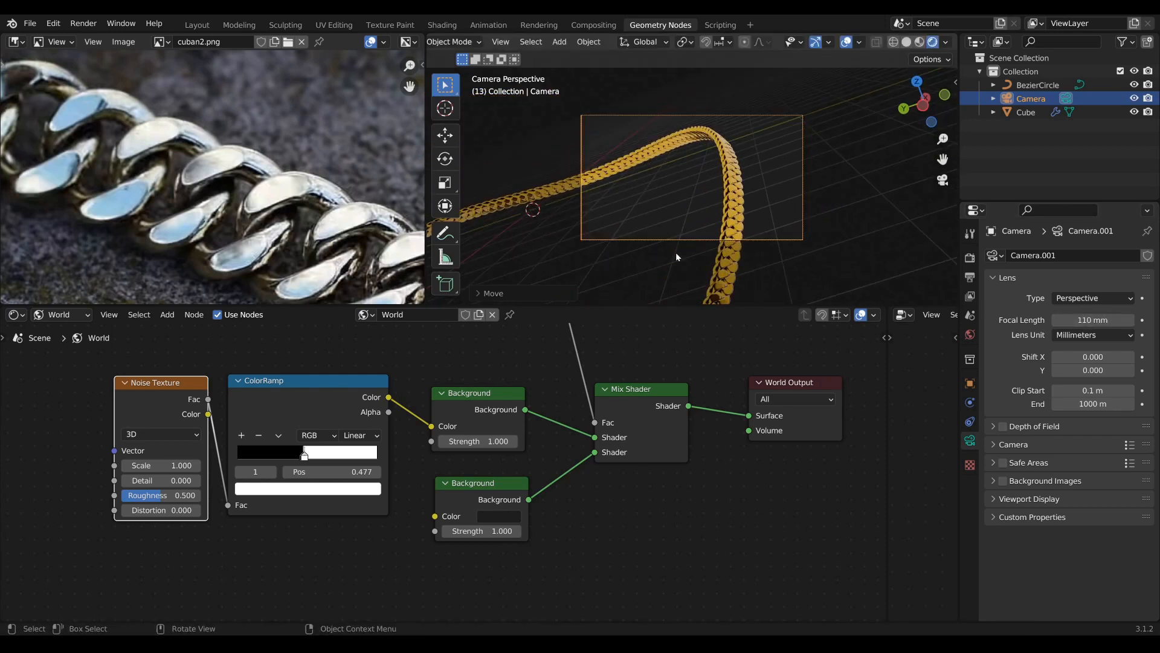
{"action": "key", "text": "g"}
{"action": "left_click", "coordinate": [768, 265]}
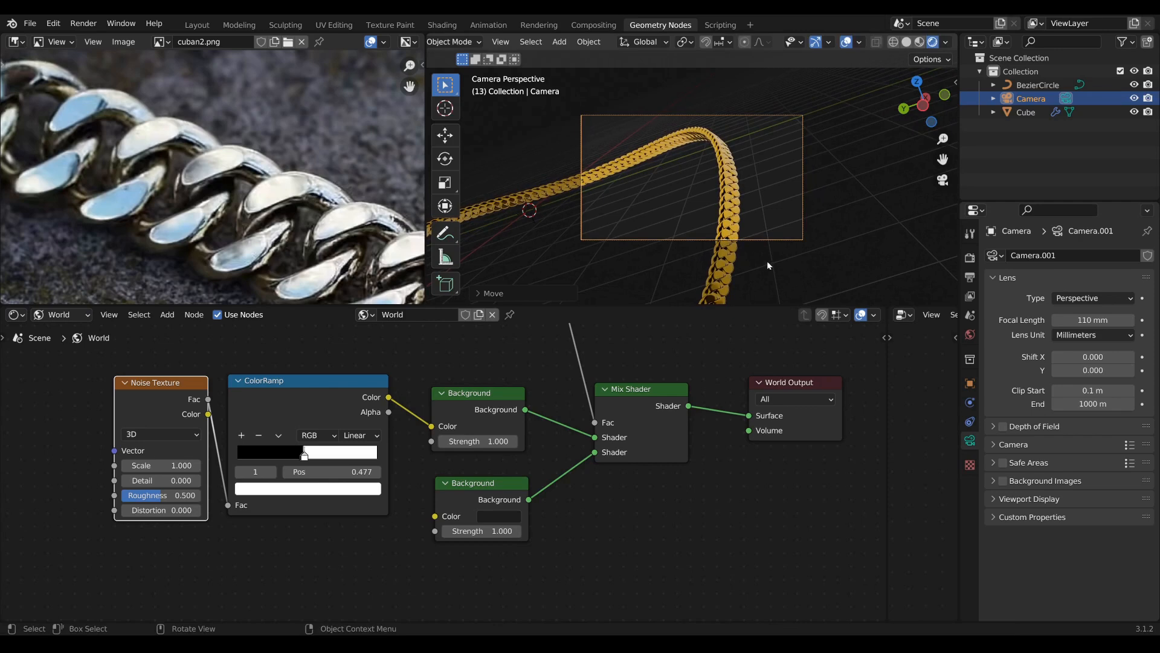
{"action": "middle_click_drag", "start_coordinate": [767, 260], "coordinate": [701, 212]}
{"action": "key", "text": "KP_0"}
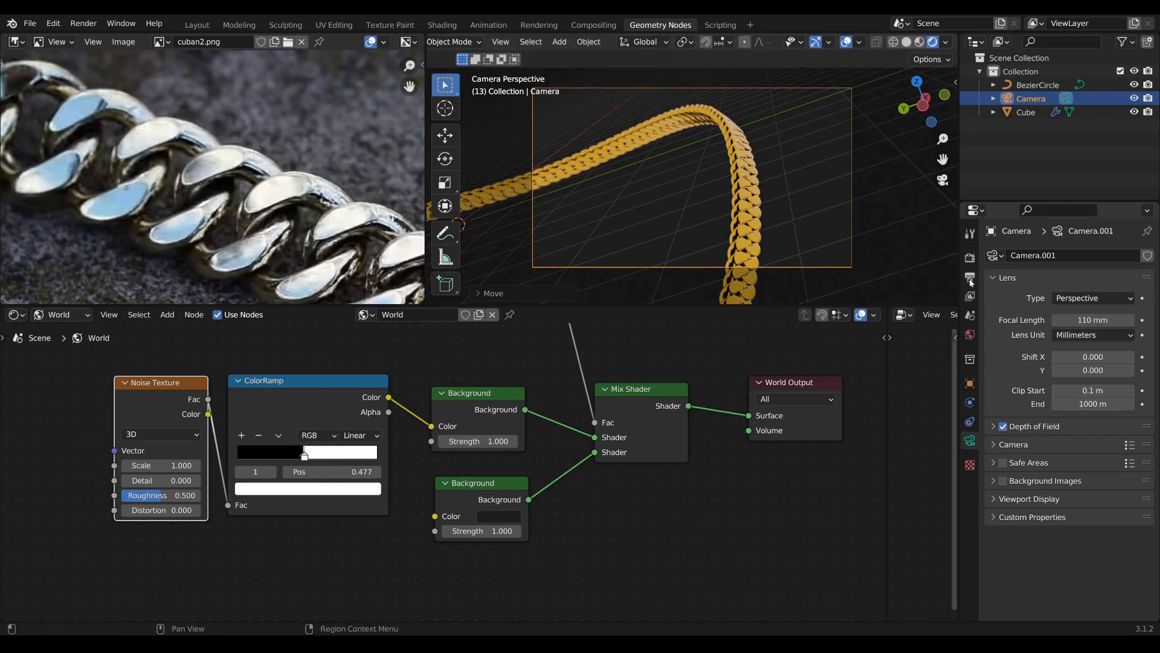
Adjust the camera's depth of field, setting the aperture F-Stop to 2.8
{"action": "left_click", "coordinate": [970, 258]}
{"action": "left_click", "coordinate": [970, 441]}
{"action": "left_click", "coordinate": [993, 426]}
{"action": "left_click", "coordinate": [993, 426]}
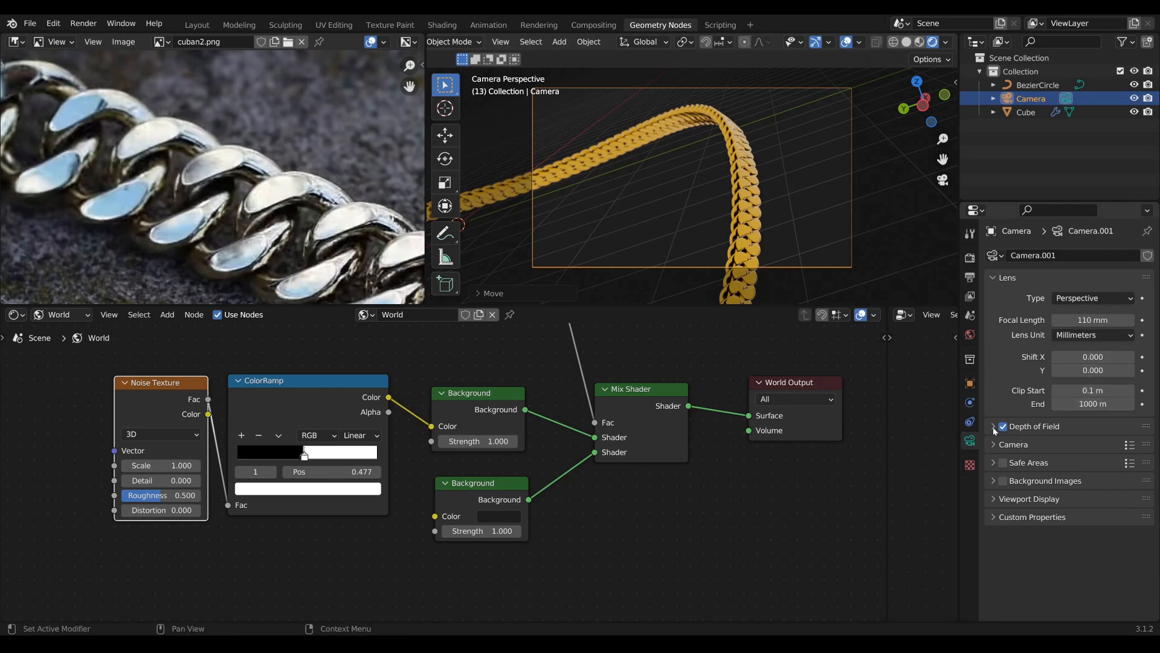
{"action": "left_click", "coordinate": [994, 427]}
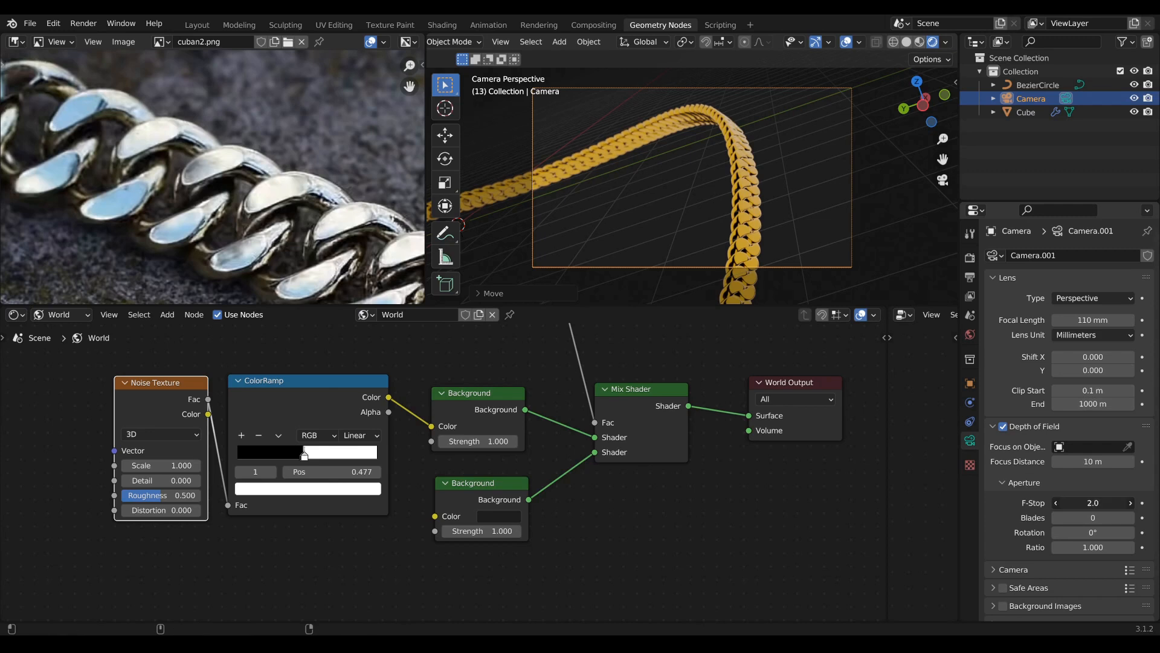
{"action": "left_click_drag", "start_coordinate": [1093, 503], "coordinate": [1075, 503]}
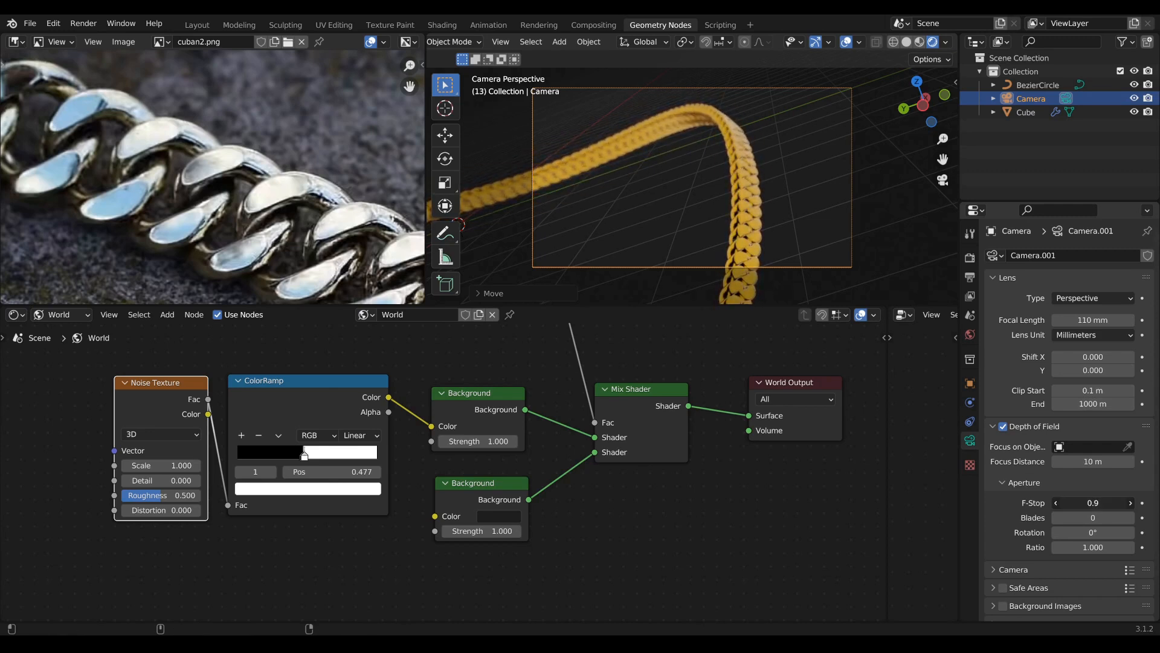
{"action": "left_click_drag", "start_coordinate": [1081, 503], "coordinate": [1089, 503]}
{"action": "mouse_move", "coordinate": [1093, 503]}
{"action": "left_mouse_down"}
{"action": "mouse_move", "coordinate": [1082, 502]}
{"action": "mouse_move", "coordinate": [1095, 505]}
{"action": "left_mouse_up"}
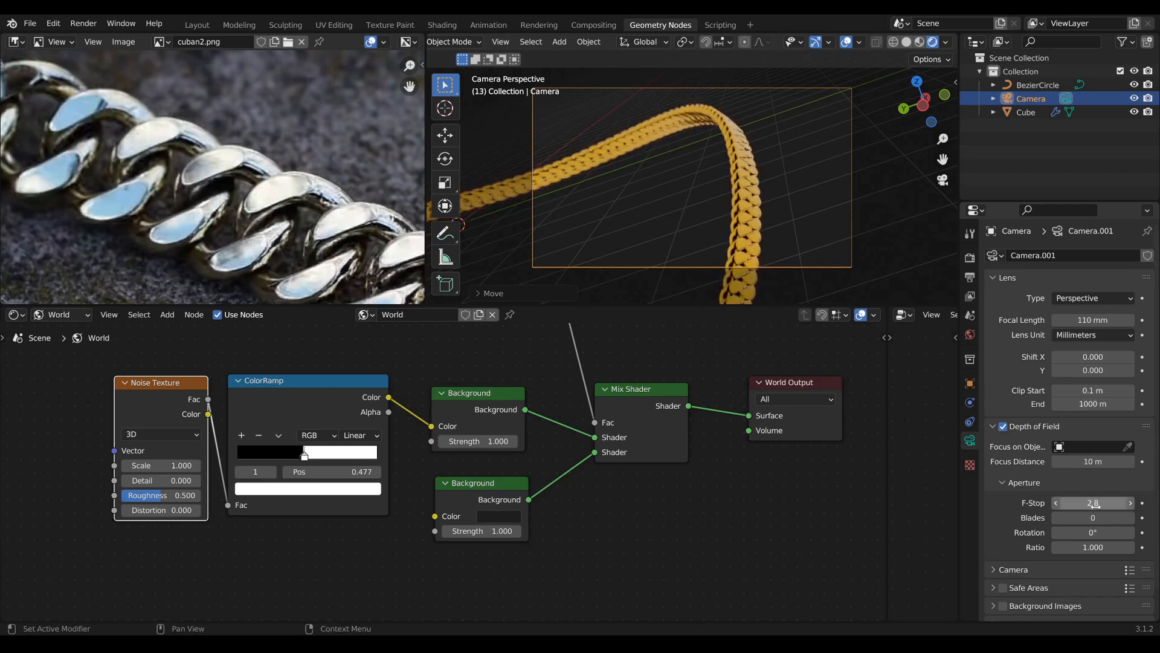
Leave the camera view and check the real-world dimensions of the chain object and its BezierCircle curve
{"action": "scroll", "coordinate": [847, 160], "scroll_direction": "down", "scroll_amount": 3}
{"action": "scroll", "coordinate": [742, 156], "scroll_direction": "up", "scroll_amount": 2}
{"action": "scroll", "coordinate": [739, 170], "scroll_direction": "down", "scroll_amount": 3}
{"action": "middle_click_drag", "start_coordinate": [741, 156], "coordinate": [787, 226]}
{"action": "scroll", "coordinate": [696, 188], "scroll_direction": "down", "scroll_amount": 4}
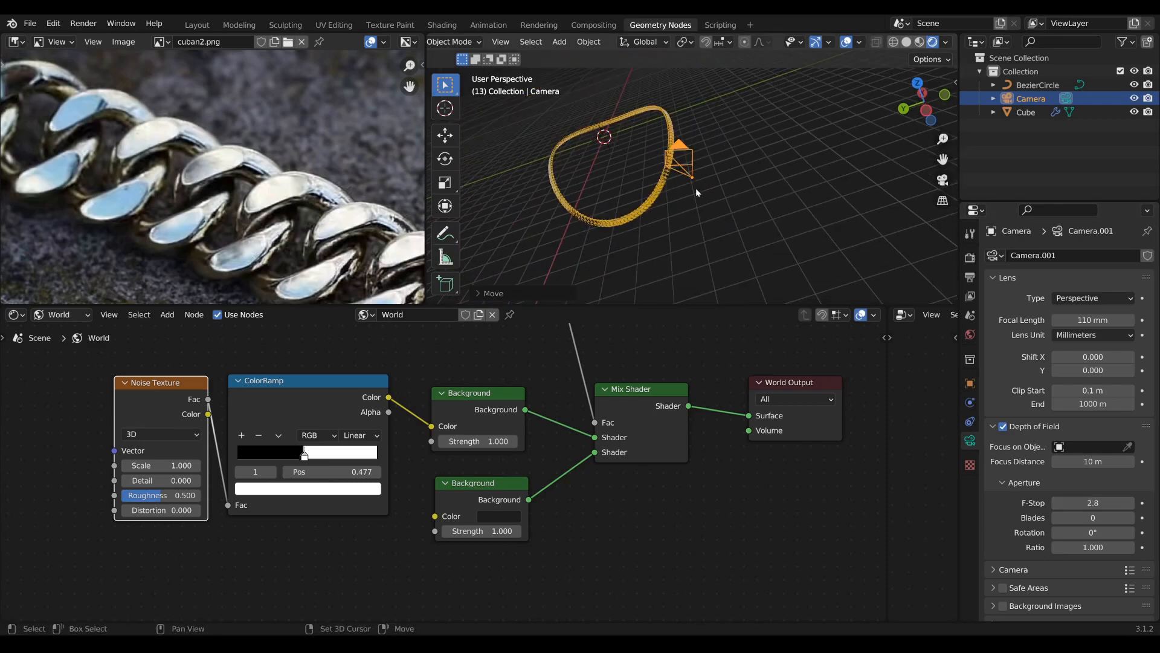
{"action": "scroll", "coordinate": [815, 192], "scroll_direction": "up", "scroll_amount": 1}
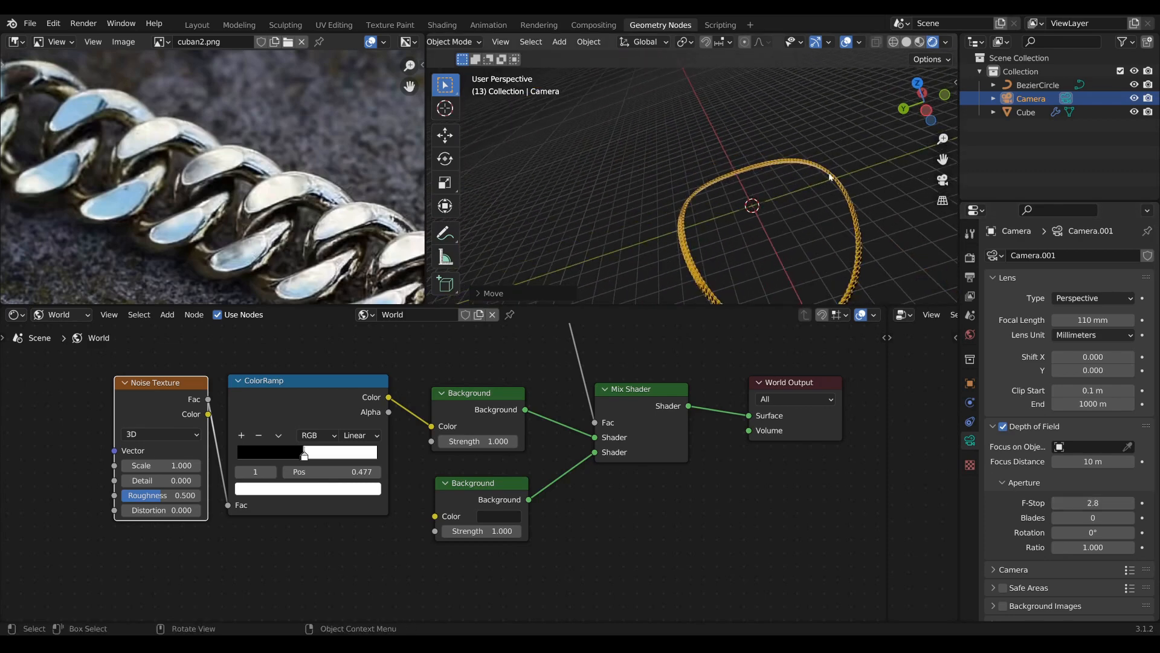
{"action": "left_click", "coordinate": [831, 177]}
{"action": "scroll", "coordinate": [825, 197], "scroll_direction": "up", "scroll_amount": 6}
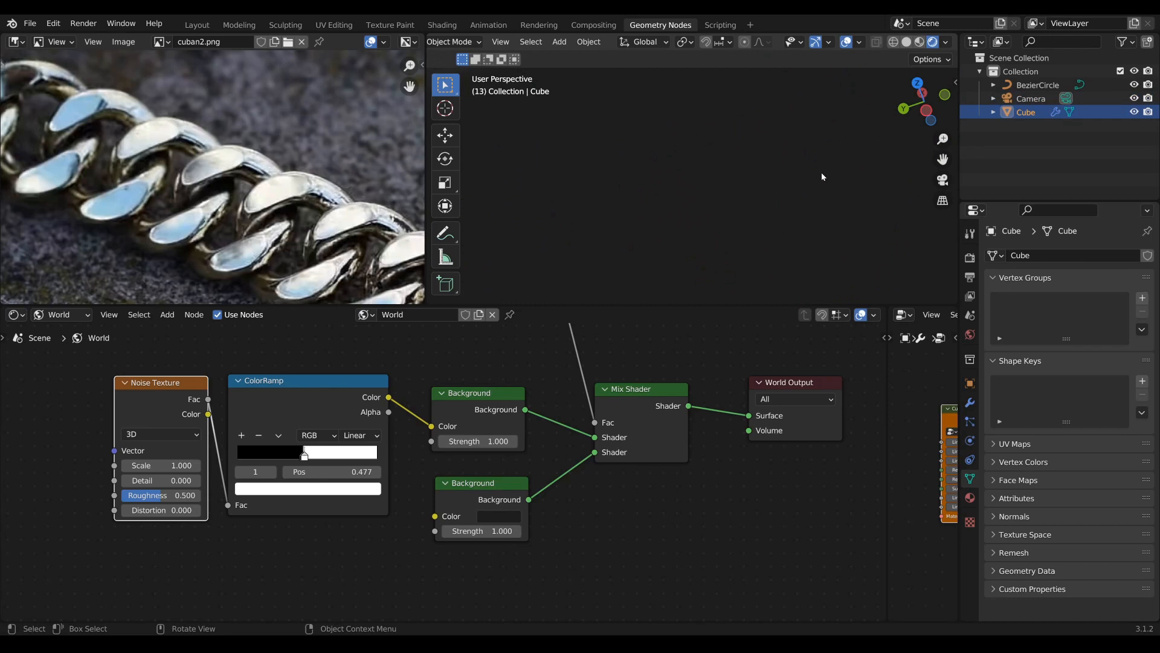
{"action": "key", "text": "KP_Decimal"}
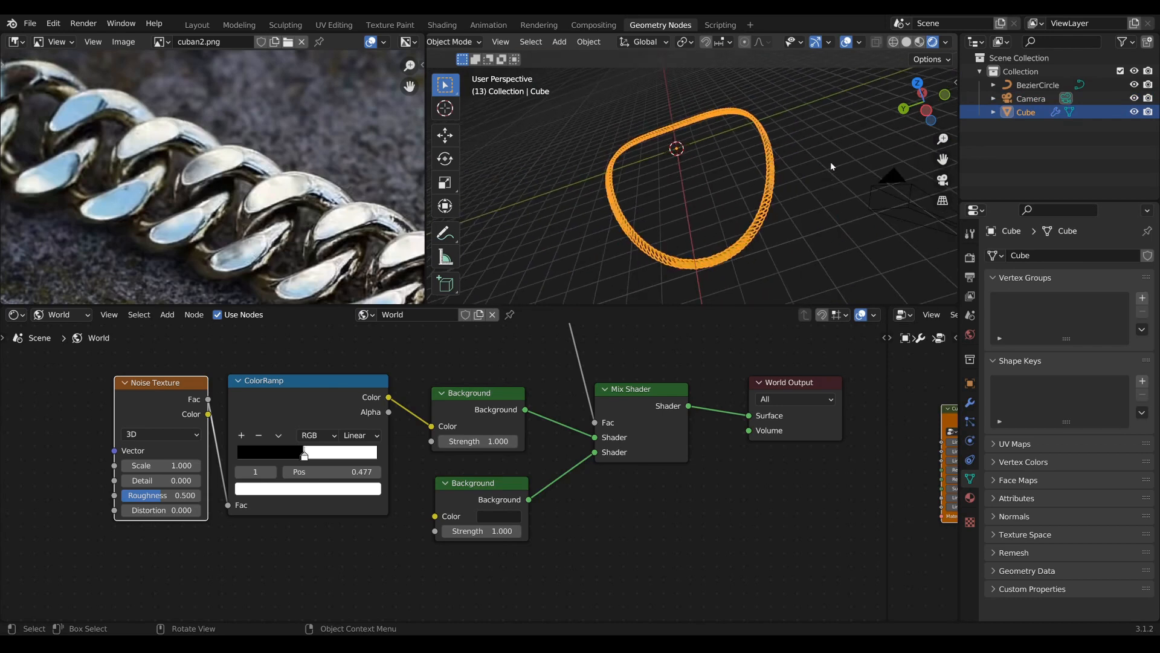
{"action": "key", "text": "n"}
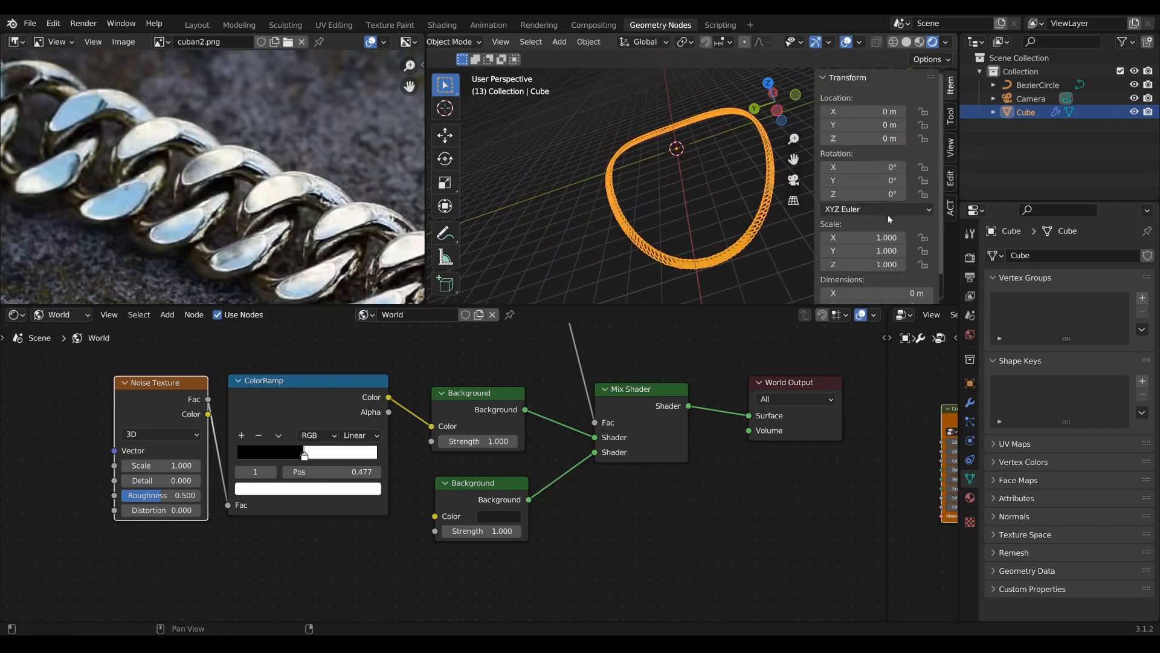
{"action": "scroll", "coordinate": [886, 239], "scroll_direction": "down", "scroll_amount": 1}
{"action": "left_click", "coordinate": [1044, 85]}
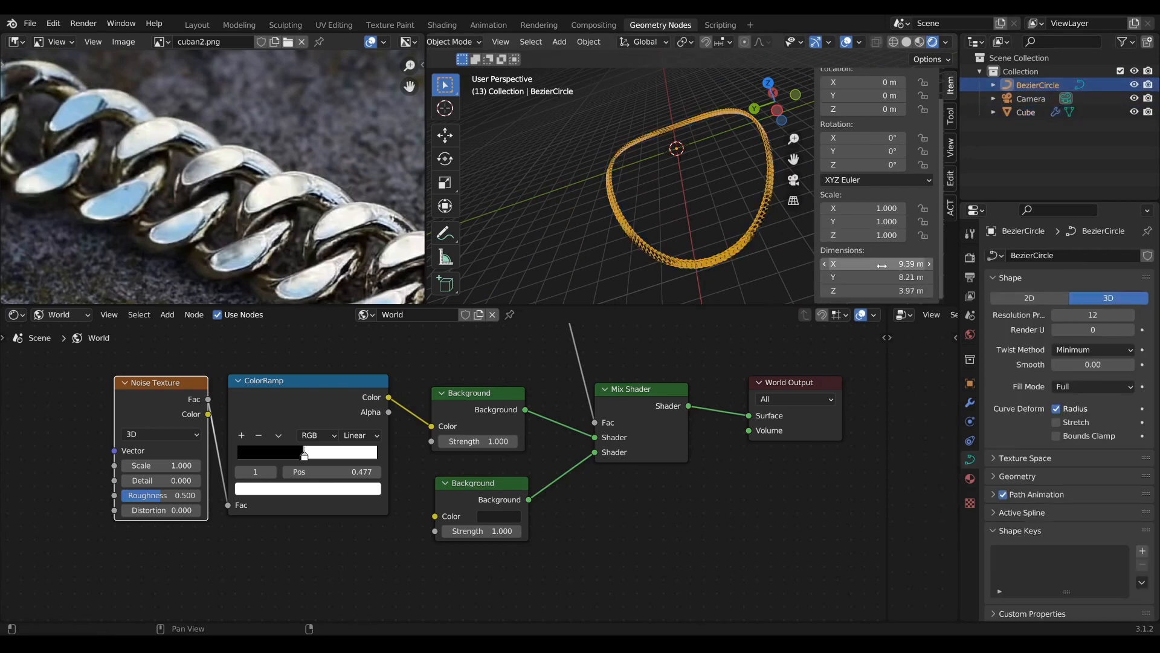
Scale all control points of the BezierCircle curve down in Edit Mode until it is about 0.74 m wide
{"action": "middle_click_drag", "start_coordinate": [660, 198], "coordinate": [636, 207]}
{"action": "key", "text": "Tab"}
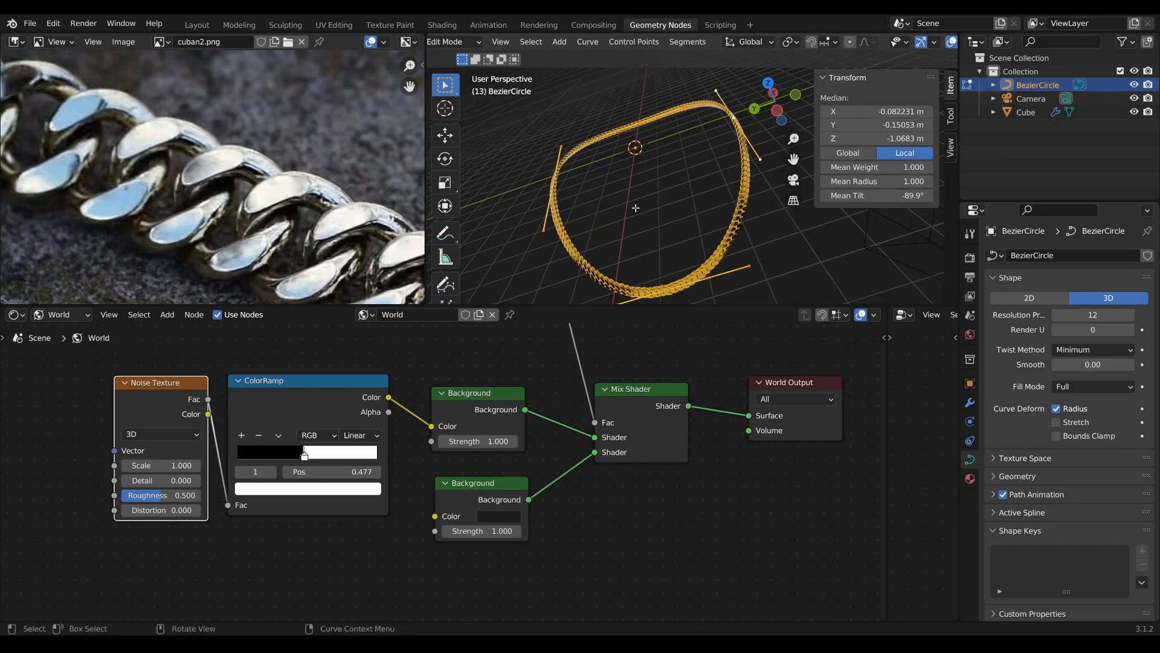
{"action": "middle_click_drag", "start_coordinate": [777, 250], "coordinate": [827, 274], "text": "shift"}
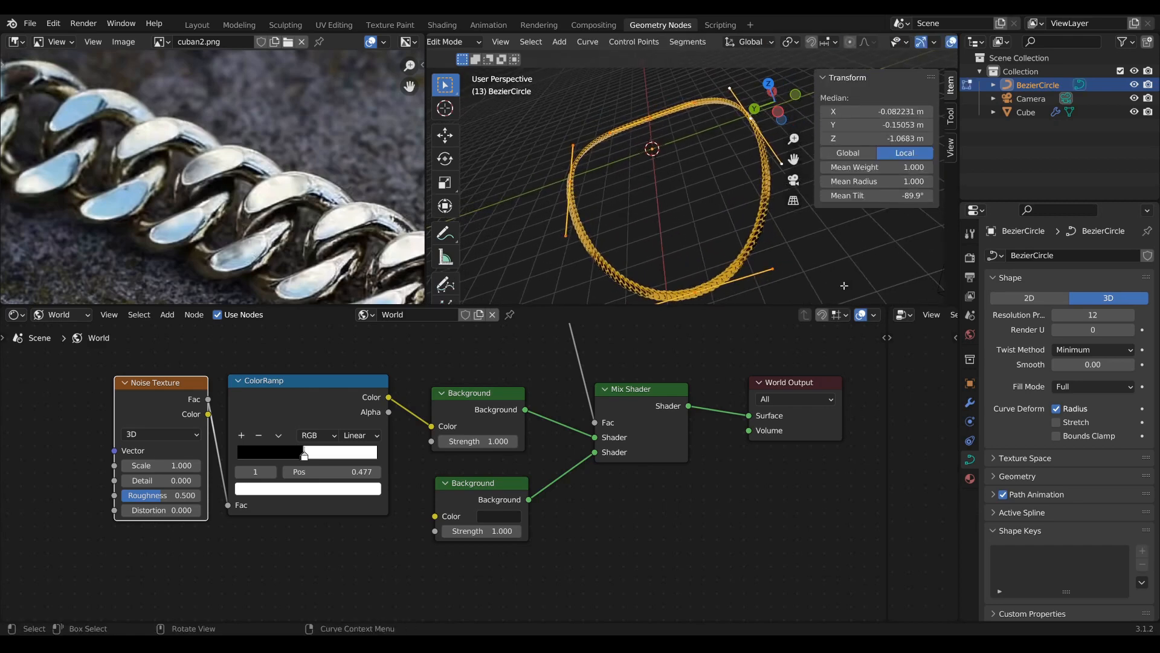
{"action": "key", "text": "s"}
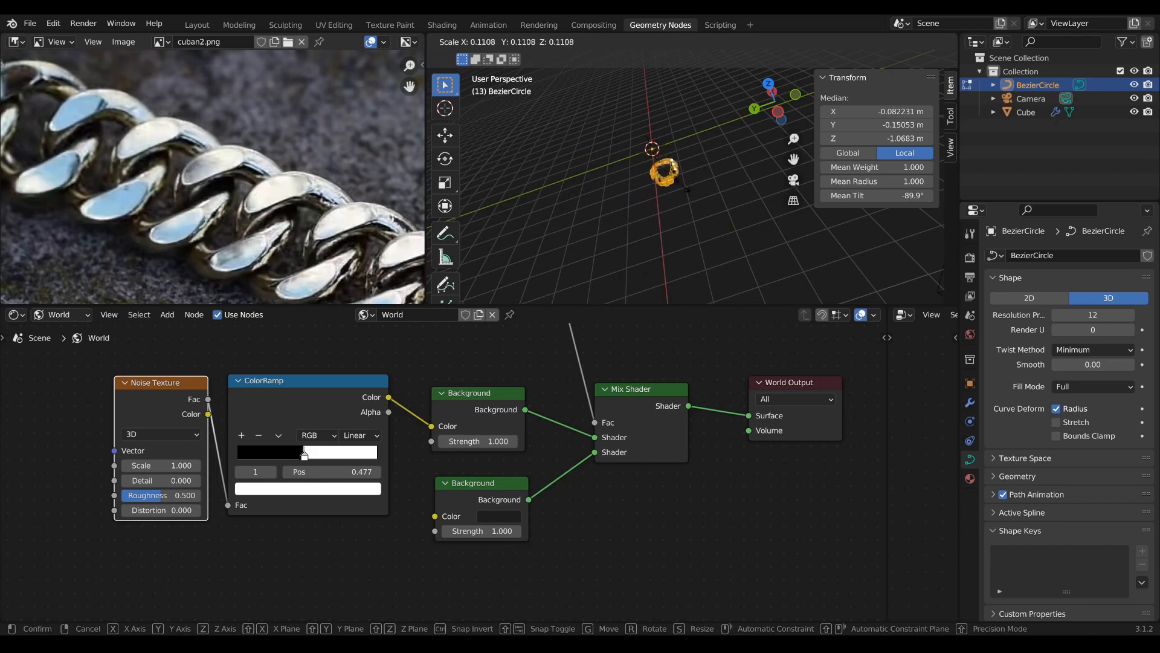
{"action": "left_click", "coordinate": [685, 186]}
Raise the shrunken curve along the Z axis to the grid origin, return to Object Mode and check its dimensions
{"action": "middle_click_drag", "start_coordinate": [684, 186], "coordinate": [773, 150]}
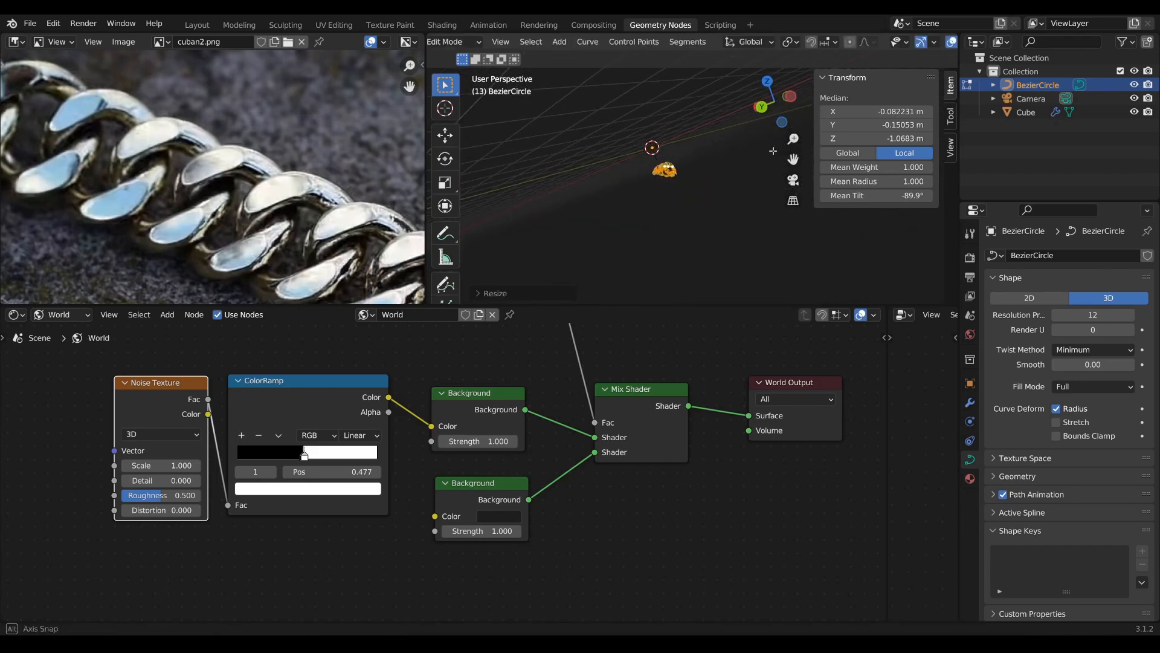
{"action": "key", "text": "g"}
{"action": "key", "text": "z"}
{"action": "left_click", "coordinate": [717, 177]}
{"action": "middle_click_drag", "start_coordinate": [718, 176], "coordinate": [683, 203]}
{"action": "key", "text": "Tab"}
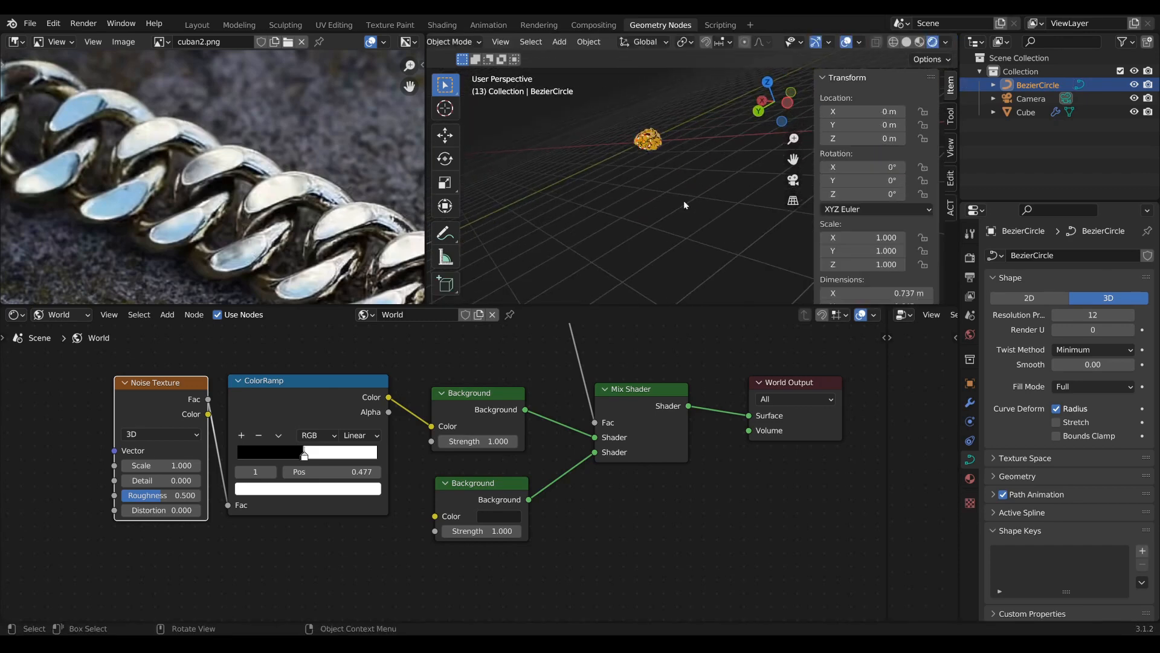
{"action": "scroll", "coordinate": [845, 278], "scroll_direction": "down", "scroll_amount": 3}
{"action": "middle_click_drag", "start_coordinate": [728, 235], "coordinate": [669, 257]}
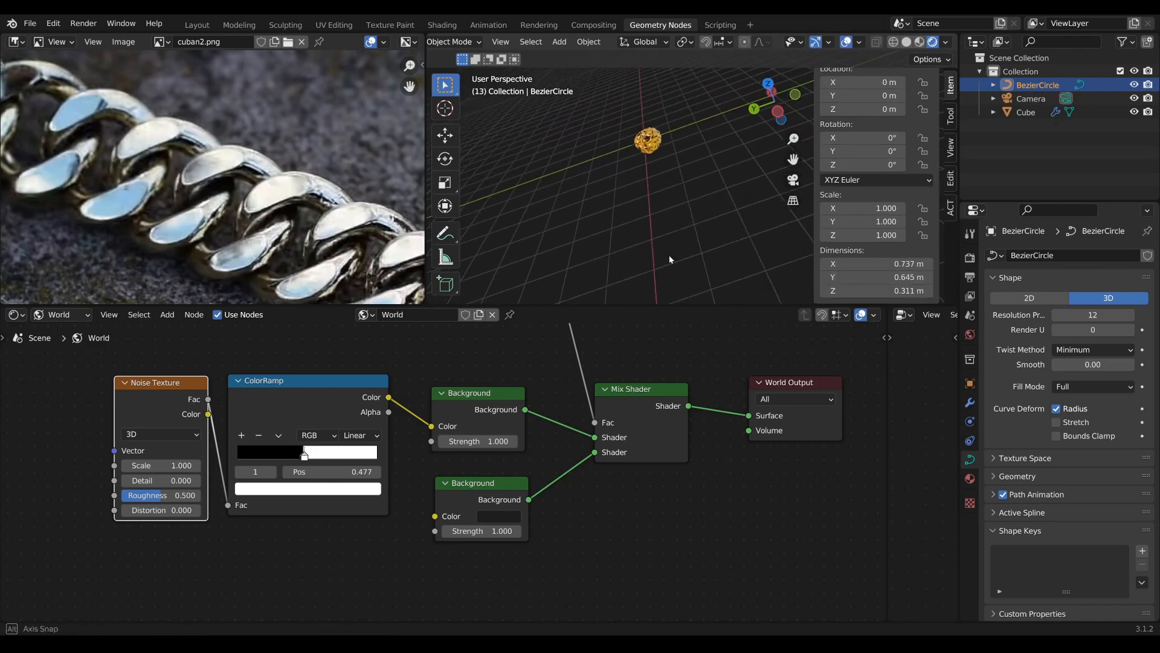
Scale the curve's control points down further to about 0.32 m wide and recheck the dimensions
{"action": "scroll", "coordinate": [646, 217], "scroll_direction": "up", "scroll_amount": 6}
{"action": "middle_click_drag", "start_coordinate": [647, 219], "coordinate": [705, 219]}
{"action": "key", "text": "ctrl+alt+p"}
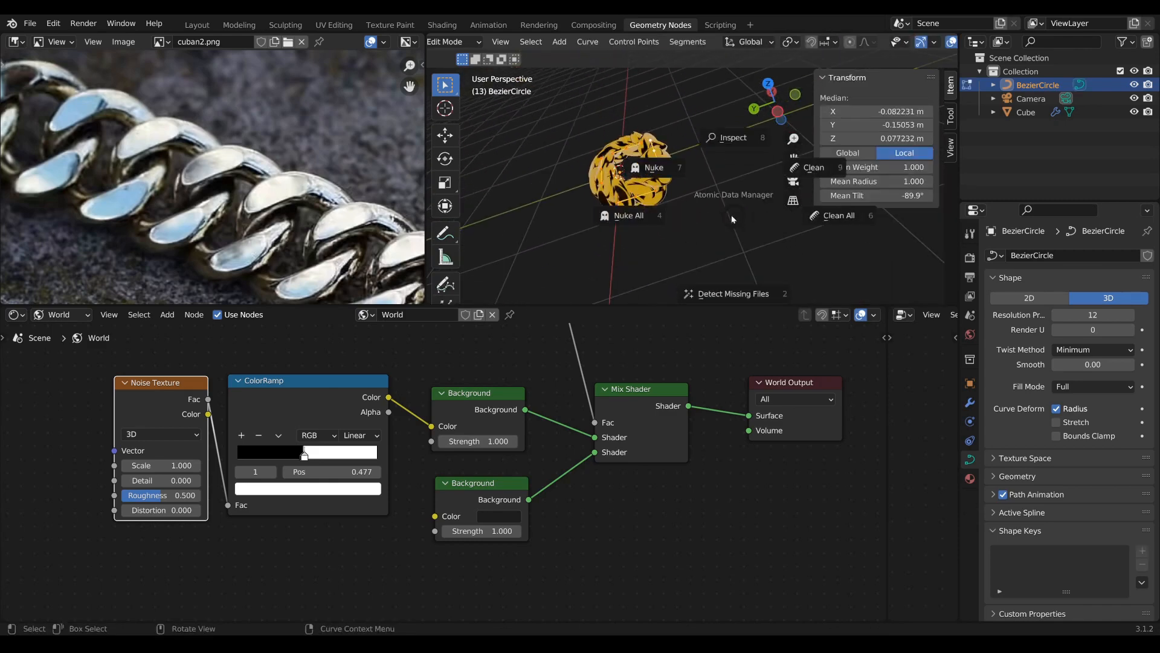
{"action": "key", "text": "Escape"}
{"action": "key", "text": "s"}
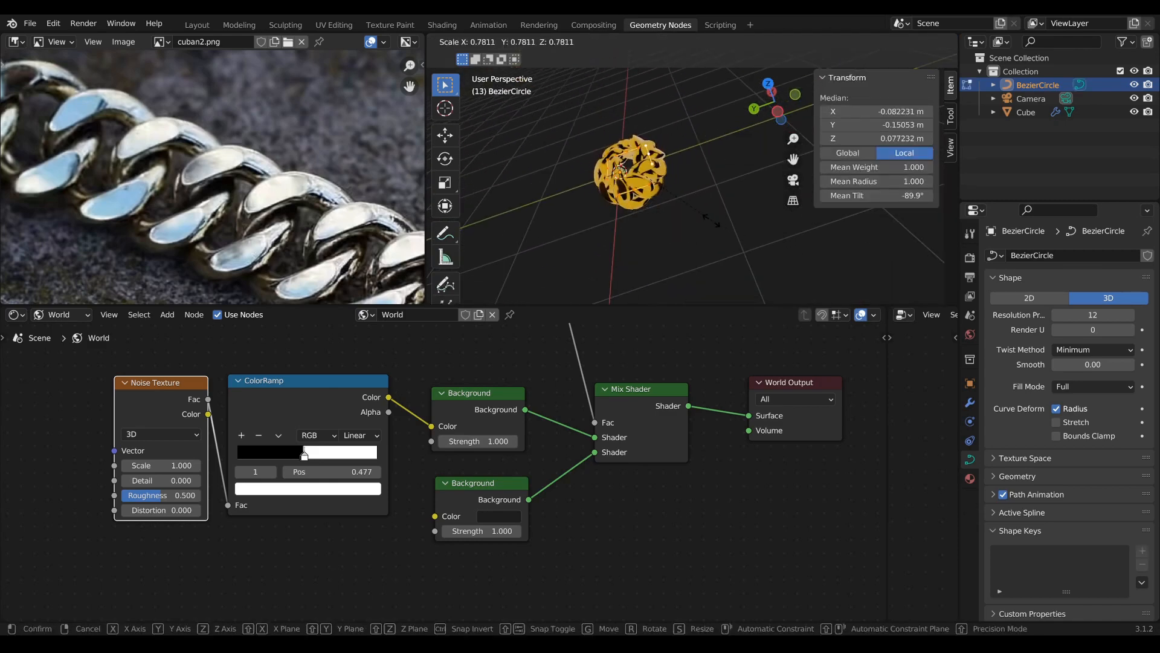
{"action": "left_click", "coordinate": [674, 198]}
{"action": "key", "text": "Tab"}
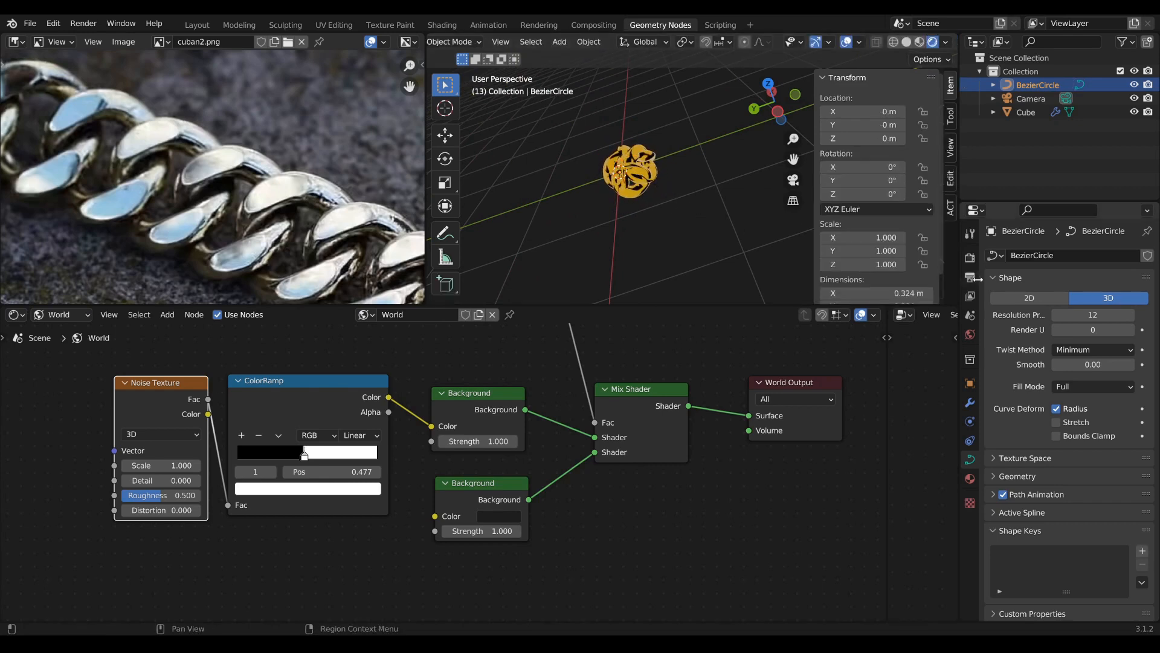
{"action": "scroll", "coordinate": [903, 278], "scroll_direction": "down", "scroll_amount": 2}
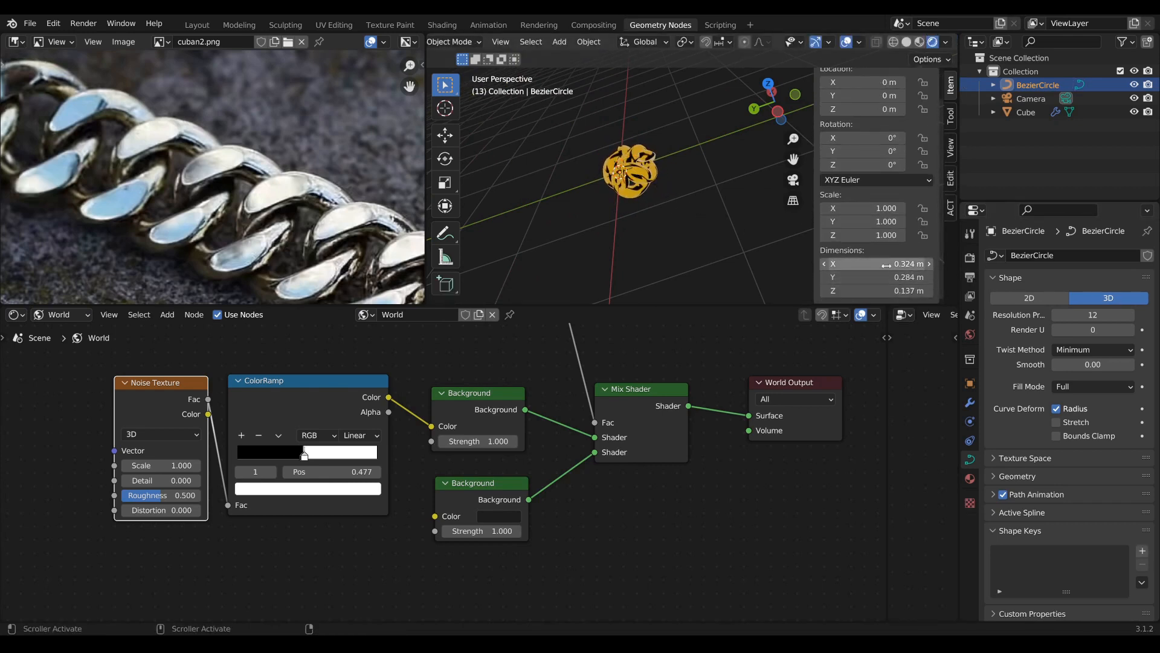
Select the chain object and widen the Geometry Nodes editor to show its Cuban Link Chain node
{"action": "middle_click_drag", "start_coordinate": [634, 200], "coordinate": [605, 212]}
{"action": "key", "text": "Tab"}
{"action": "scroll", "coordinate": [659, 210], "scroll_direction": "up", "scroll_amount": 3}
{"action": "key", "text": "Tab"}
{"action": "left_click", "coordinate": [610, 205]}
{"action": "scroll", "coordinate": [837, 523], "scroll_direction": "down", "scroll_amount": 2}
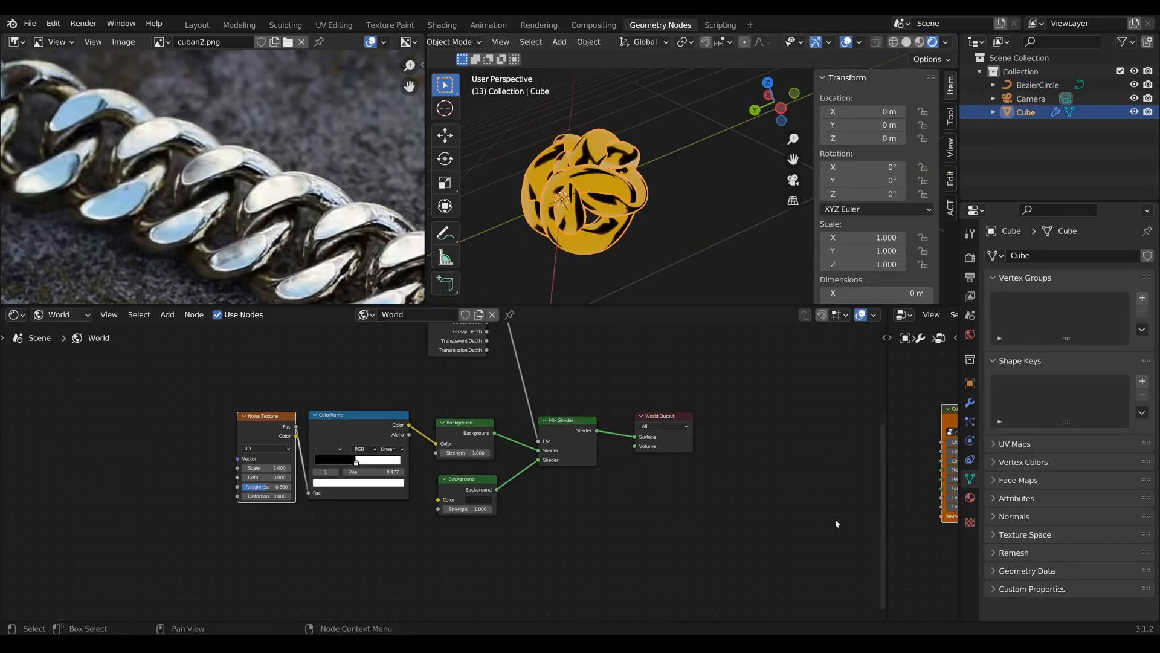
{"action": "left_click_drag", "start_coordinate": [889, 497], "coordinate": [320, 496]}
{"action": "scroll", "coordinate": [613, 567], "scroll_direction": "up", "scroll_amount": 3}
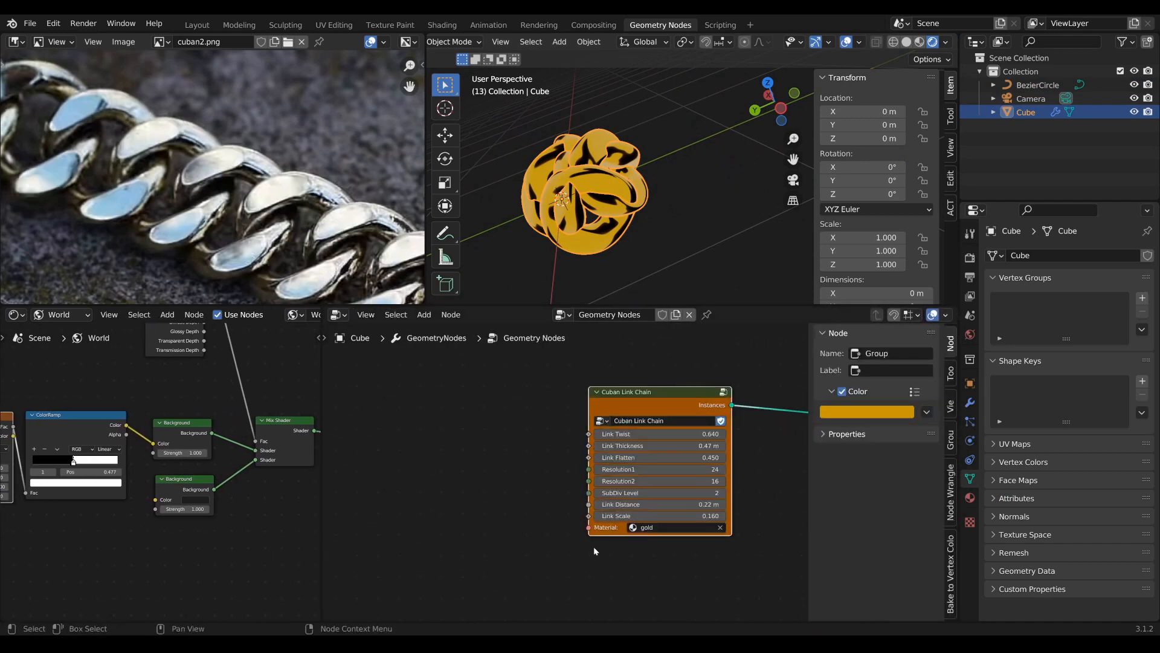
Reduce the Cuban Link Chain node's Link Scale to 0.030 and its Link Distance to 0.07 m
{"action": "middle_click_drag", "start_coordinate": [613, 567], "coordinate": [416, 505]}
{"action": "scroll", "coordinate": [491, 493], "scroll_direction": "up", "scroll_amount": 2}
{"action": "left_click", "coordinate": [501, 483]}
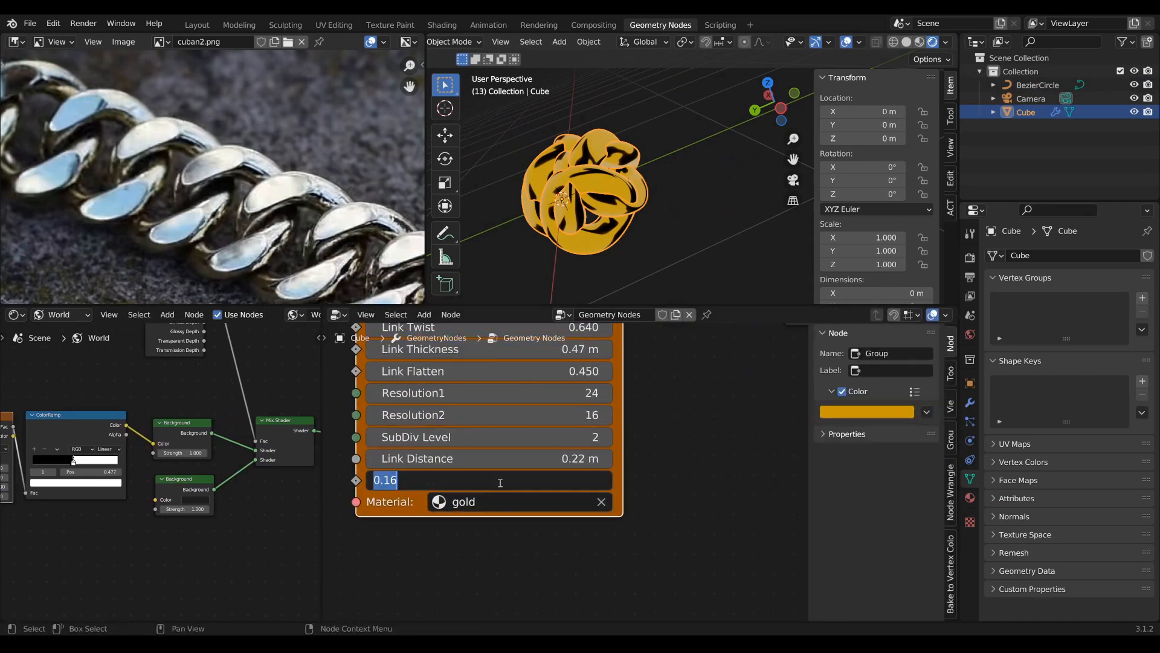
{"action": "type", "text": "0.1"}
{"action": "key", "text": "Return"}
{"action": "left_click", "coordinate": [523, 476]}
{"action": "type", "text": "0.01"}
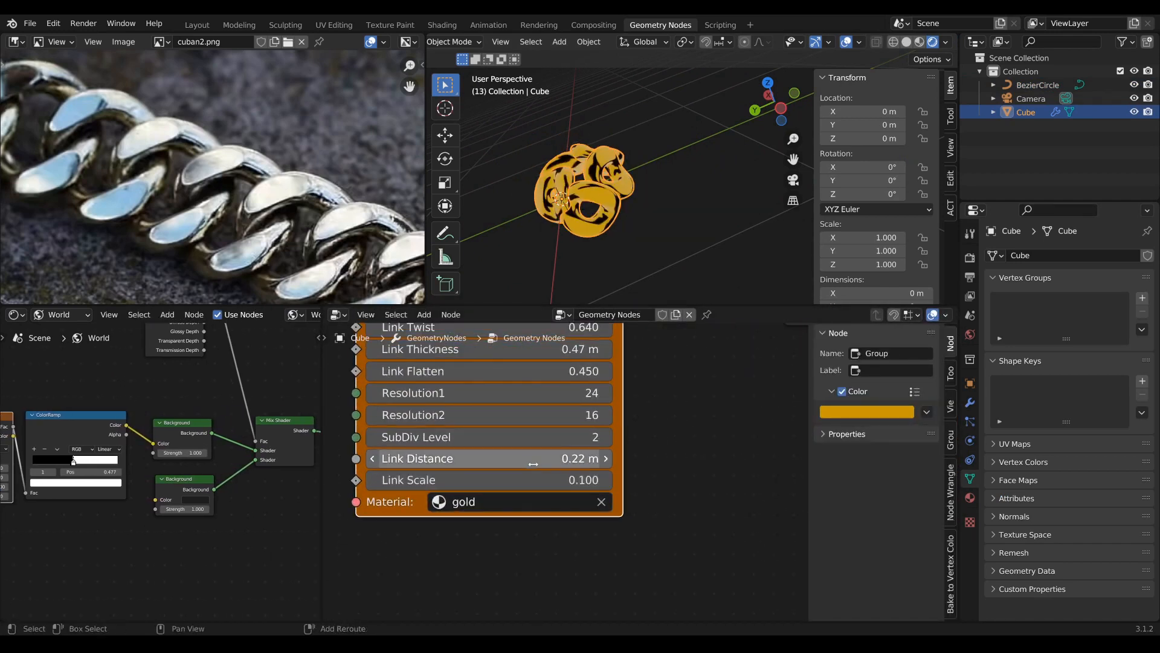
{"action": "key", "text": "Return"}
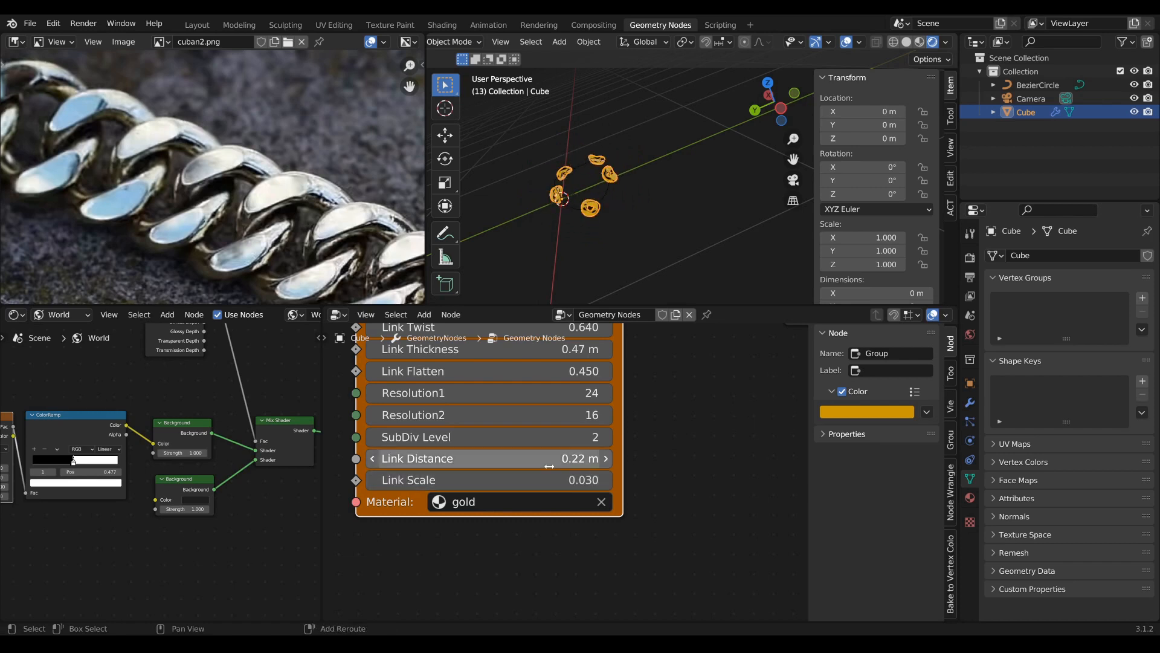
{"action": "left_click_drag", "start_coordinate": [550, 462], "coordinate": [568, 463]}
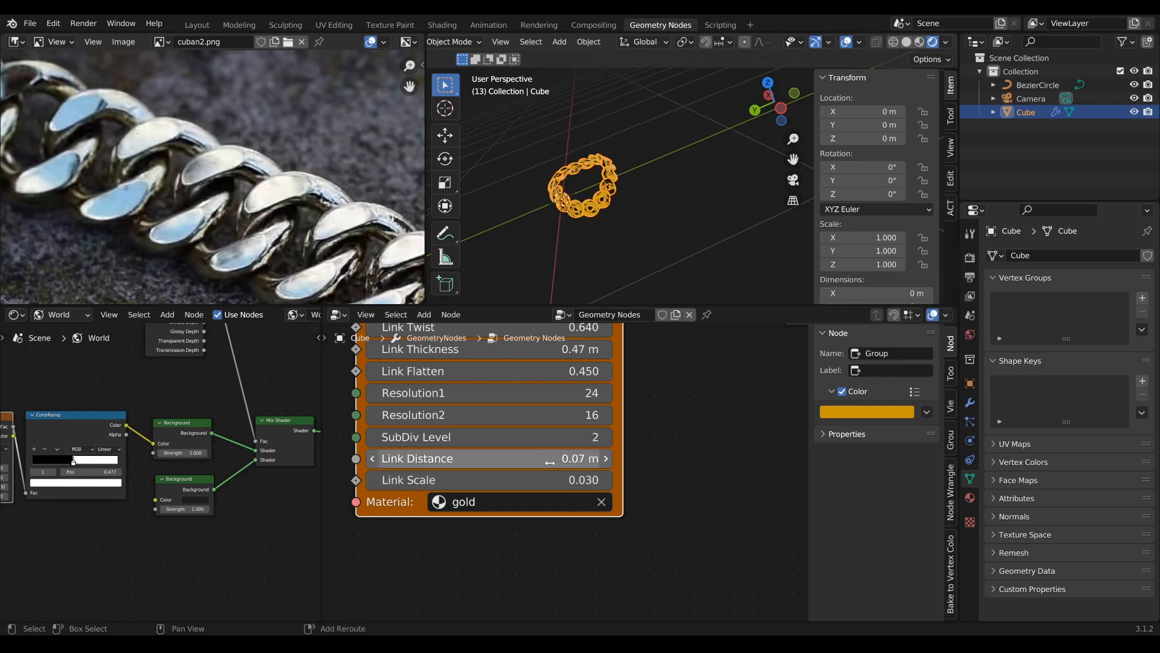
Set the Cuban Link Chain node's Link Scale to 0.010 and Link Distance to 0.015 m so the links interlock
{"action": "left_click", "coordinate": [577, 478]}
{"action": "type", "text": ".01"}
{"action": "key", "text": "Return"}
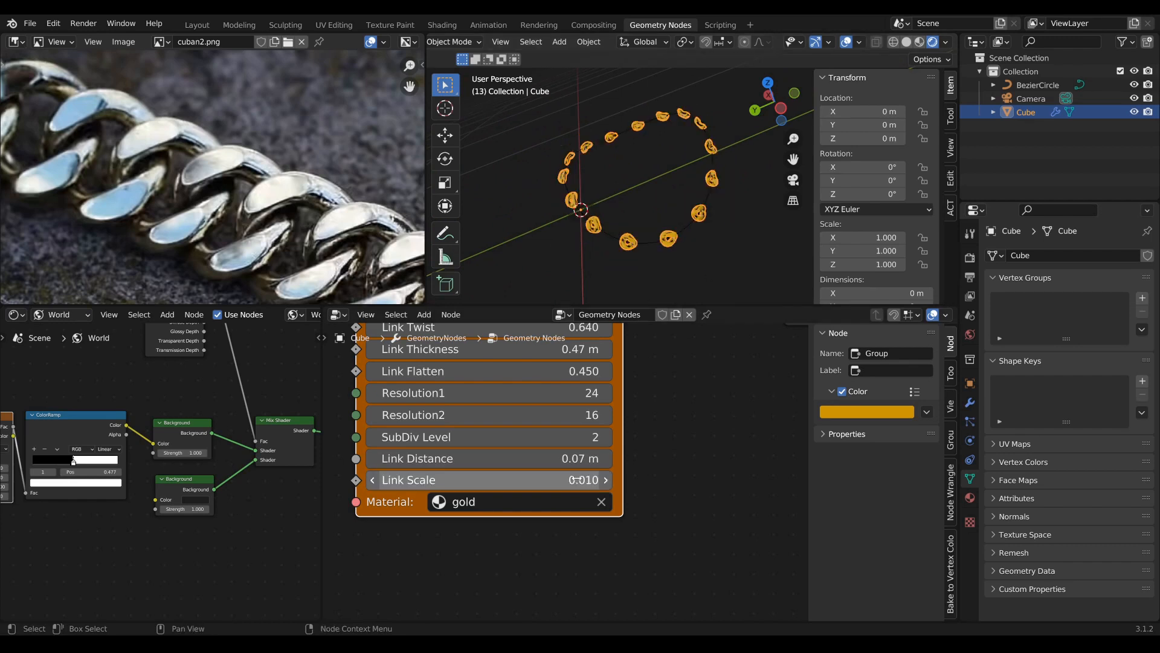
{"action": "left_click_drag", "start_coordinate": [577, 458], "coordinate": [577, 459]}
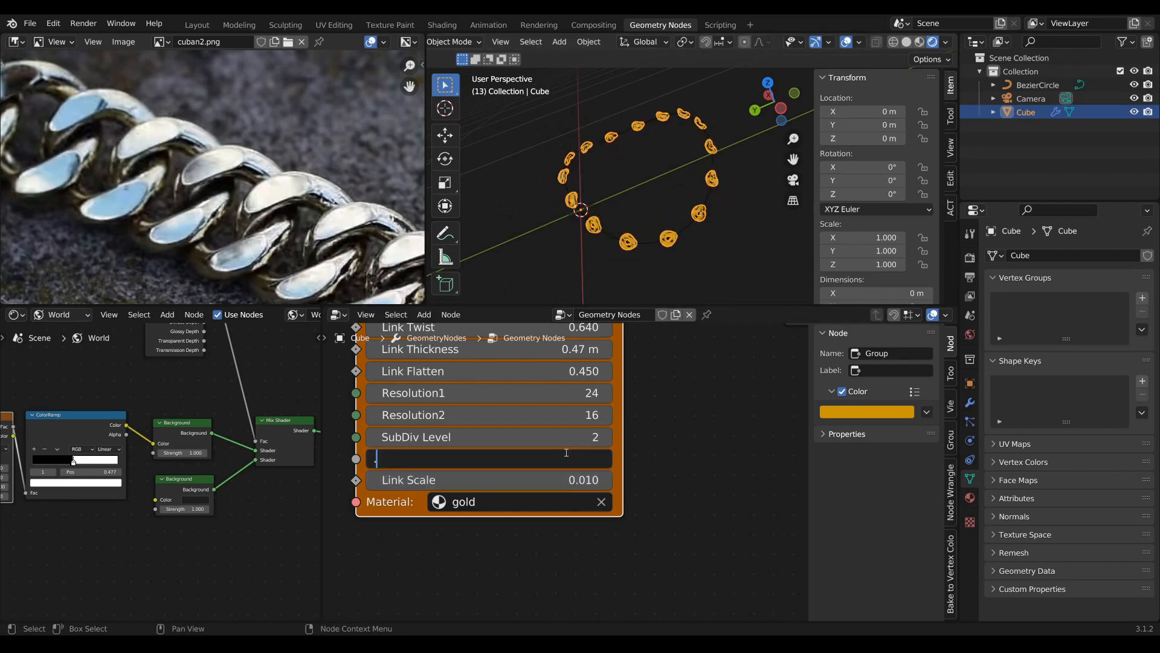
{"action": "key", "text": "Return"}
{"action": "scroll", "coordinate": [730, 209], "scroll_direction": "up", "scroll_amount": 6}
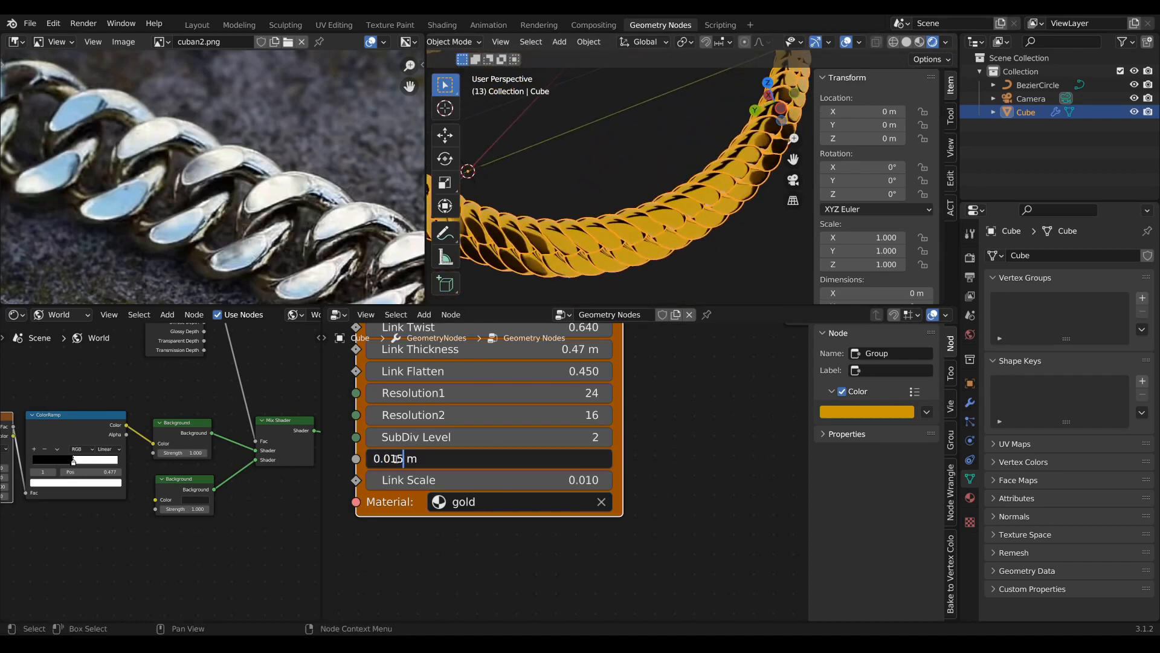
{"action": "key", "text": "Return"}
{"action": "scroll", "coordinate": [600, 161], "scroll_direction": "down", "scroll_amount": 5}
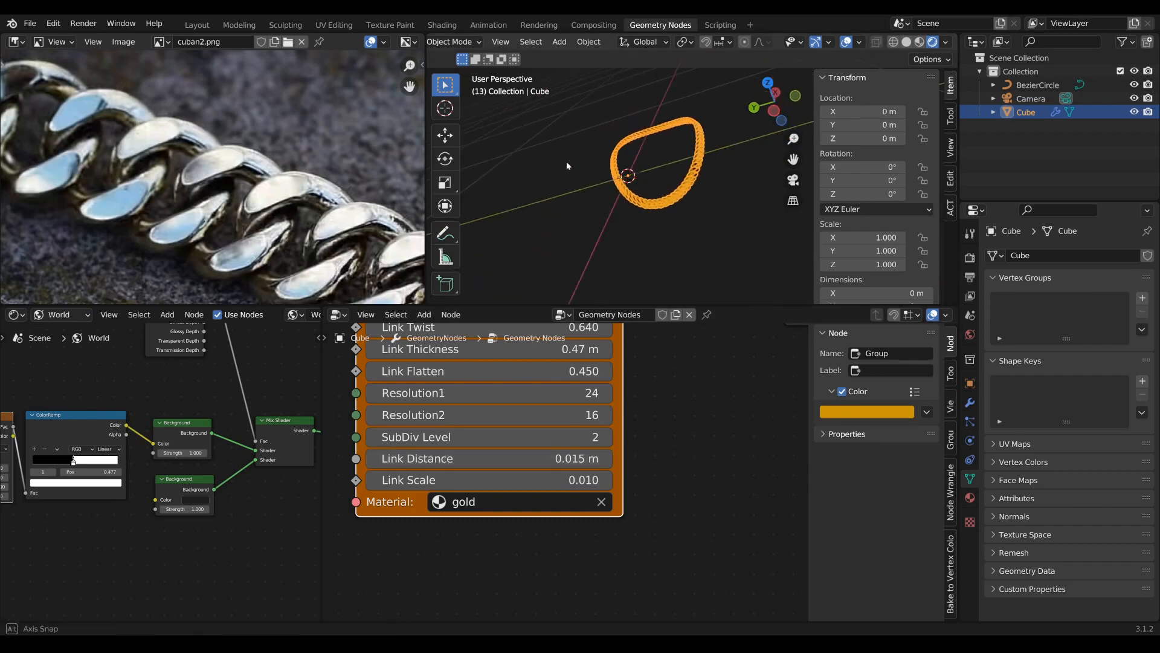
{"action": "middle_click_drag", "start_coordinate": [567, 163], "coordinate": [639, 169]}
{"action": "scroll", "coordinate": [615, 150], "scroll_direction": "up", "scroll_amount": 3}
{"action": "key", "text": "Tab"}
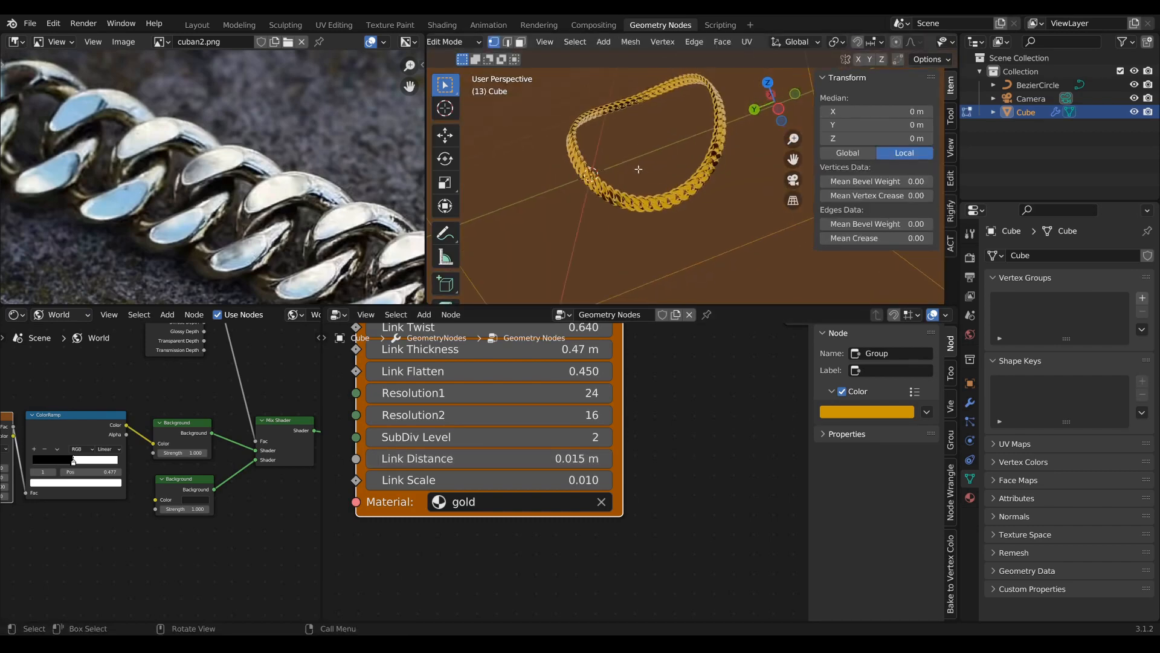
{"action": "scroll", "coordinate": [638, 170], "scroll_direction": "up", "scroll_amount": 2}
{"action": "key", "text": "Tab"}
Move the BezierCircle's control points along the Y axis to centre the chain on the world origin, then return to Object Mode
{"action": "left_click", "coordinate": [1027, 98]}
{"action": "left_click", "coordinate": [1031, 85]}
{"action": "key", "text": "Tab"}
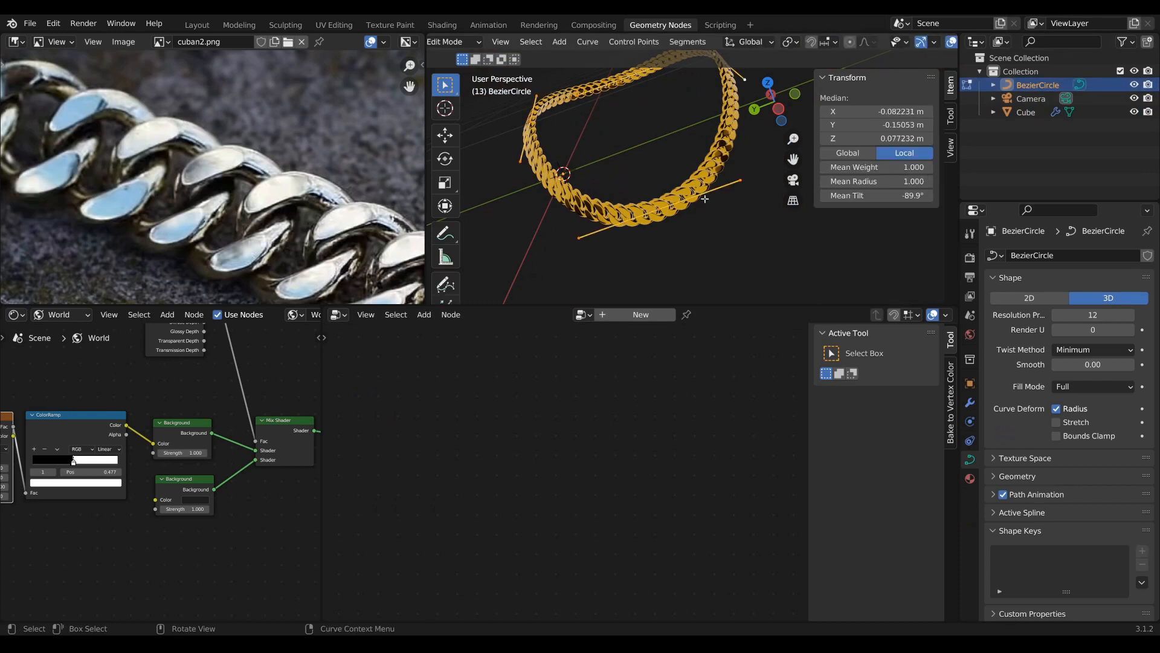
{"action": "key", "text": "g"}
{"action": "key", "text": "y"}
{"action": "left_click", "coordinate": [585, 211]}
{"action": "middle_click_drag", "start_coordinate": [585, 211], "coordinate": [580, 268], "text": "shift"}
{"action": "key", "text": "Tab"}
{"action": "scroll", "coordinate": [704, 215], "scroll_direction": "down", "scroll_amount": 2}
Look through the camera and move it toward the shrunken chain, to about X -1.36 m, Y -0.24 m, Z 0.28 m
{"action": "left_click_drag", "start_coordinate": [324, 385], "coordinate": [466, 386]}
{"action": "left_click", "coordinate": [1031, 98]}
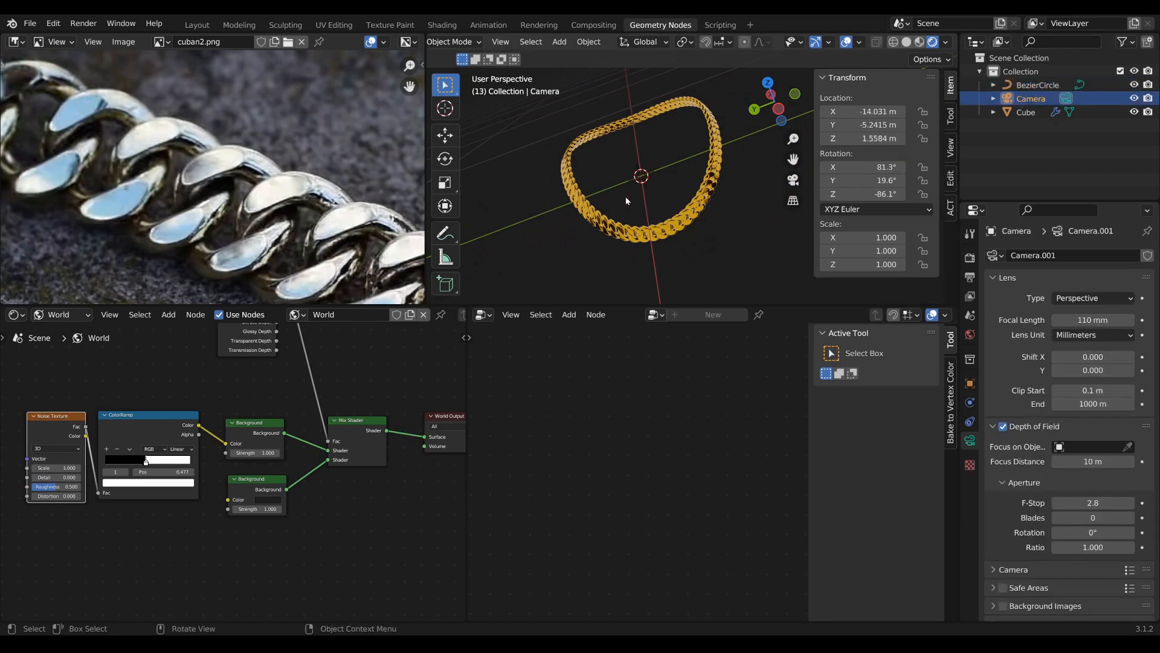
{"action": "key", "text": "KP_0"}
{"action": "key", "text": "g"}
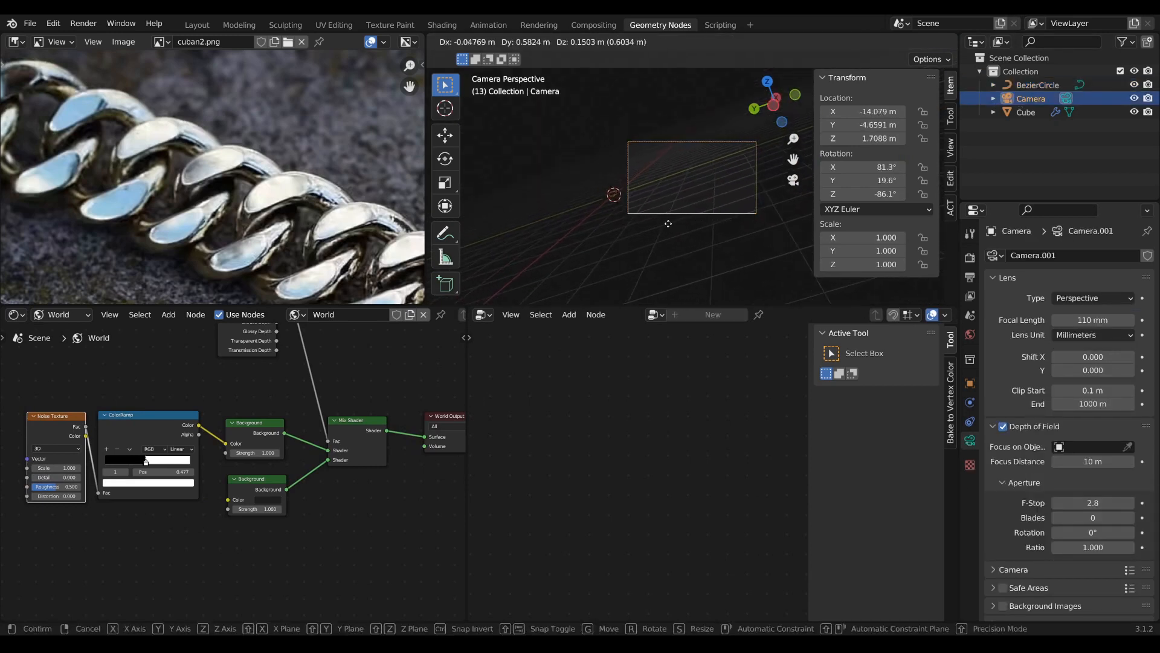
{"action": "left_click", "coordinate": [574, 243]}
{"action": "scroll", "coordinate": [725, 201], "scroll_direction": "up", "scroll_amount": 1}
{"action": "key", "text": "g"}
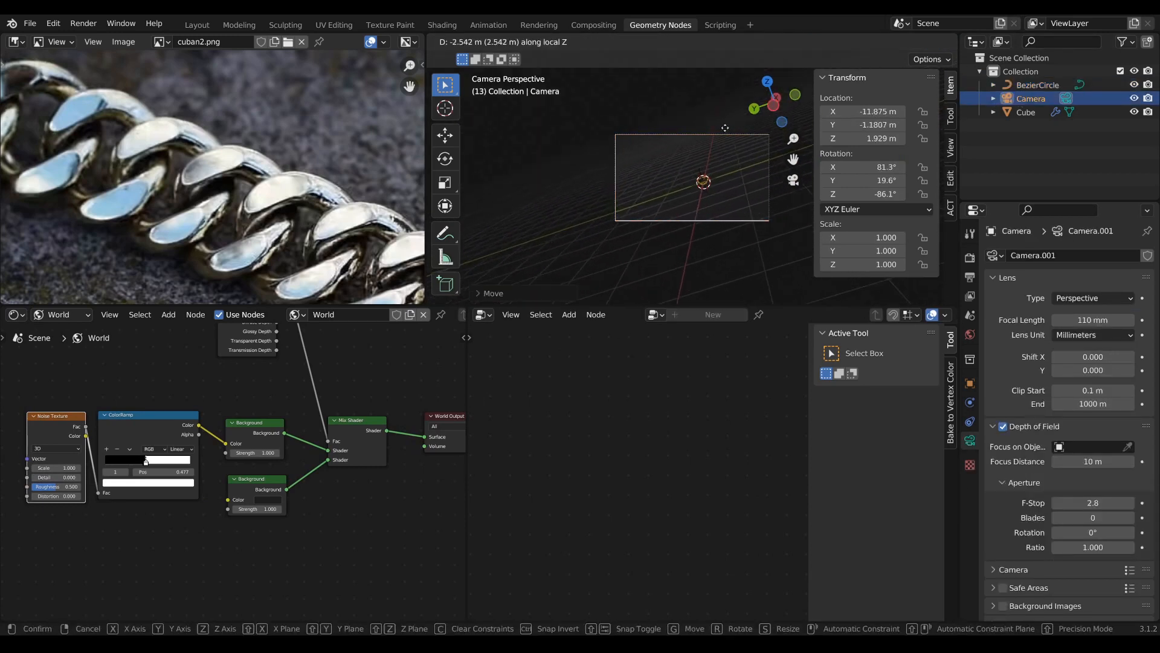
{"action": "left_click", "coordinate": [607, 162]}
{"action": "middle_click_drag", "start_coordinate": [606, 163], "coordinate": [714, 143], "text": "shift"}
{"action": "key", "text": "g"}
{"action": "left_click", "coordinate": [514, 155]}
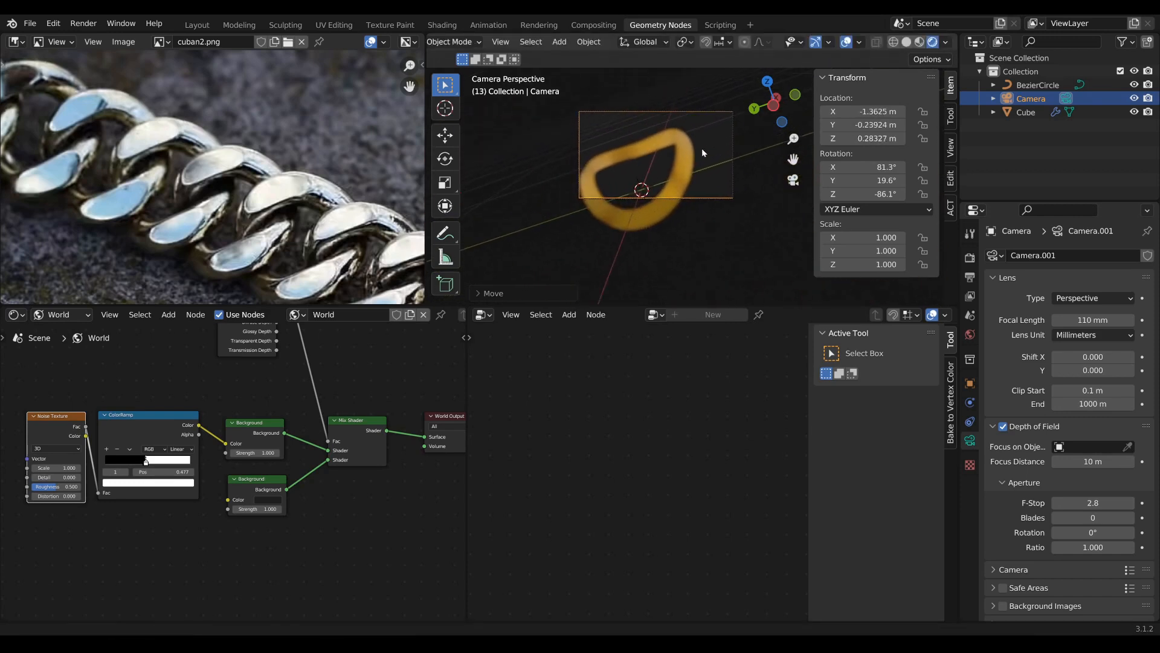
Move the camera closer to frame the chain's upper bend, at about X -1.04 m, Y -0.26 m, Z 0.21 m
{"action": "scroll", "coordinate": [715, 143], "scroll_direction": "up", "scroll_amount": 1}
{"action": "key", "text": "g"}
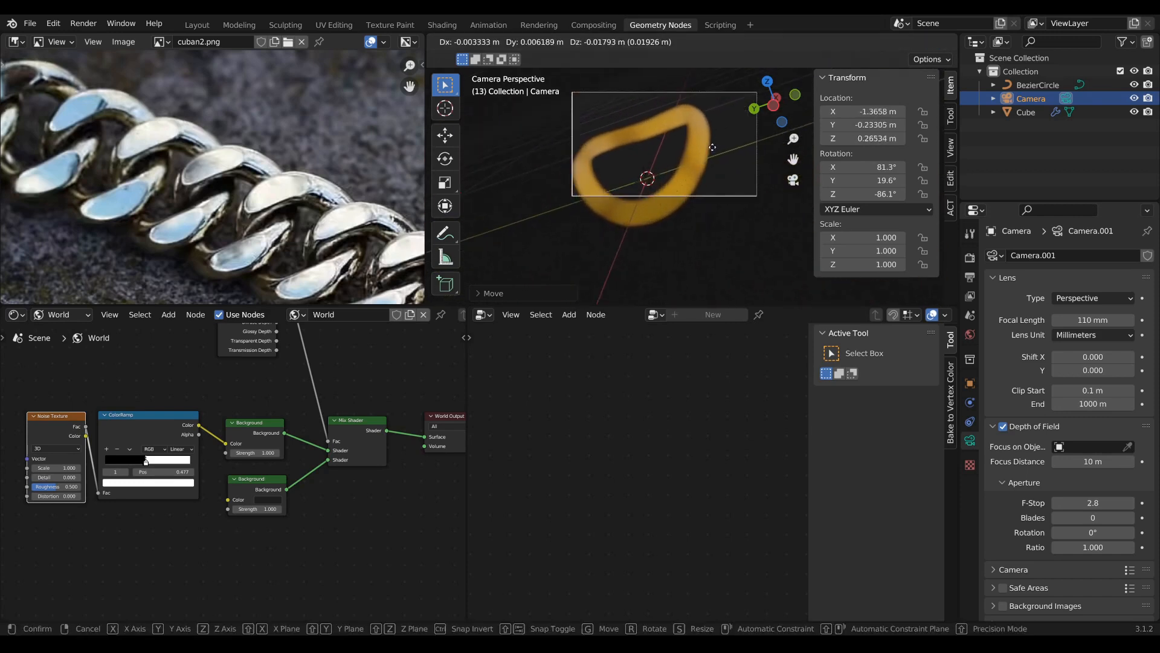
{"action": "left_click", "coordinate": [713, 147]}
{"action": "scroll", "coordinate": [713, 166], "scroll_direction": "up", "scroll_amount": 3}
{"action": "key", "text": "g"}
{"action": "key", "text": "z"}
{"action": "key", "text": "z"}
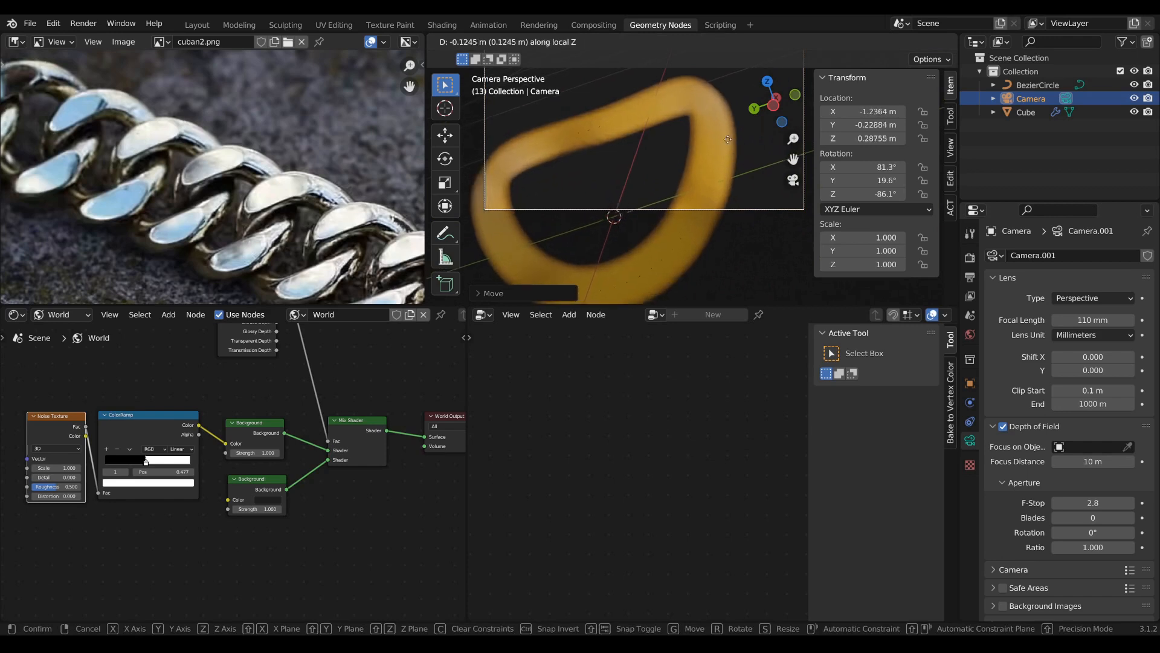
{"action": "left_click", "coordinate": [725, 125]}
{"action": "key", "text": "g"}
{"action": "middle_click_drag", "start_coordinate": [725, 125], "coordinate": [743, 187], "text": "shift"}
{"action": "left_click", "coordinate": [650, 151]}
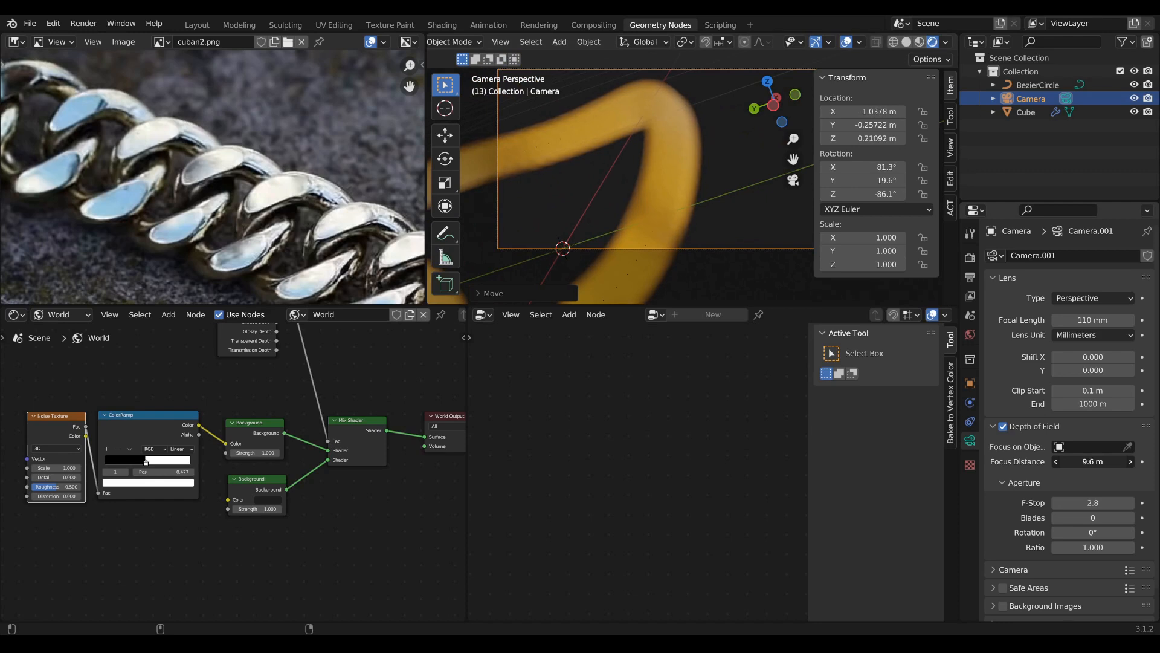
Set the camera's depth of field to a focus distance of 0.91 m and an F-Stop of 3.0
{"action": "mouse_move", "coordinate": [1093, 462]}
{"action": "left_mouse_down"}
{"action": "mouse_move", "coordinate": [1060, 462]}
{"action": "mouse_move", "coordinate": [1071, 462]}
{"action": "left_mouse_up"}
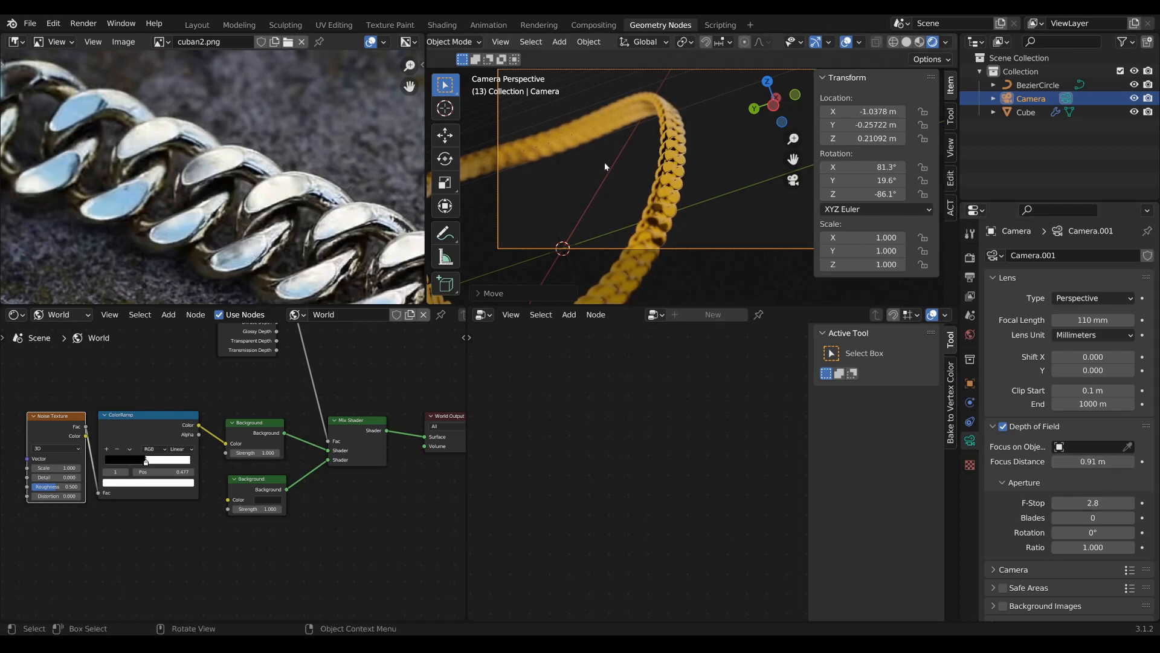
{"action": "middle_click_drag", "start_coordinate": [686, 206], "coordinate": [702, 186], "text": "shift"}
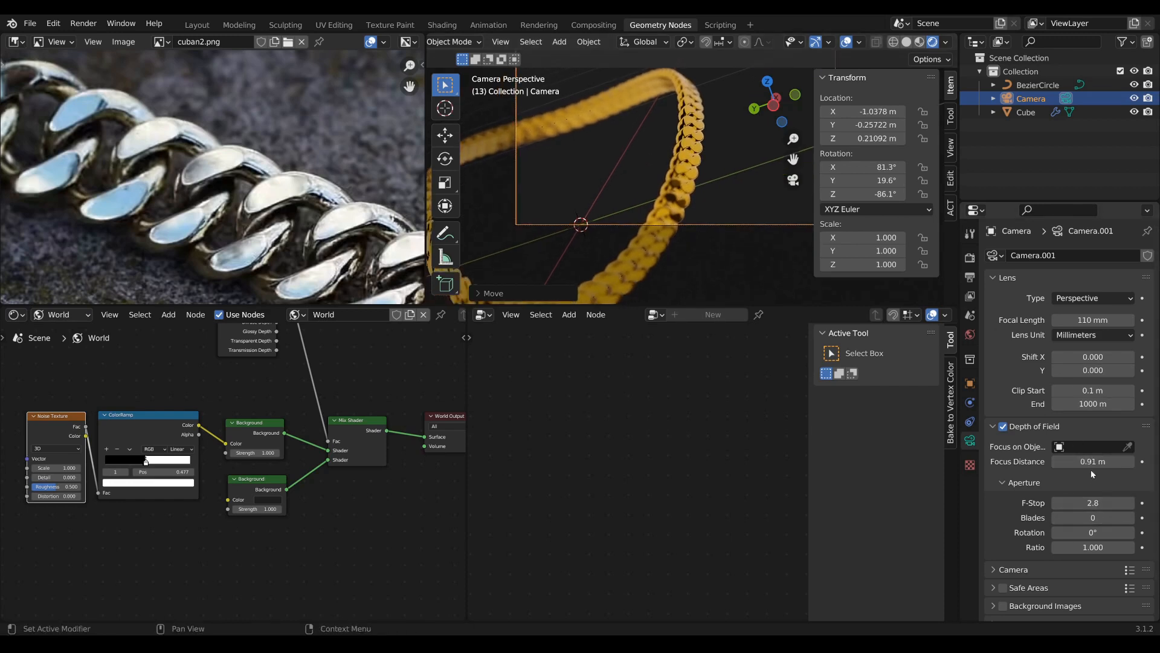
{"action": "left_click_drag", "start_coordinate": [1092, 503], "coordinate": [1078, 502]}
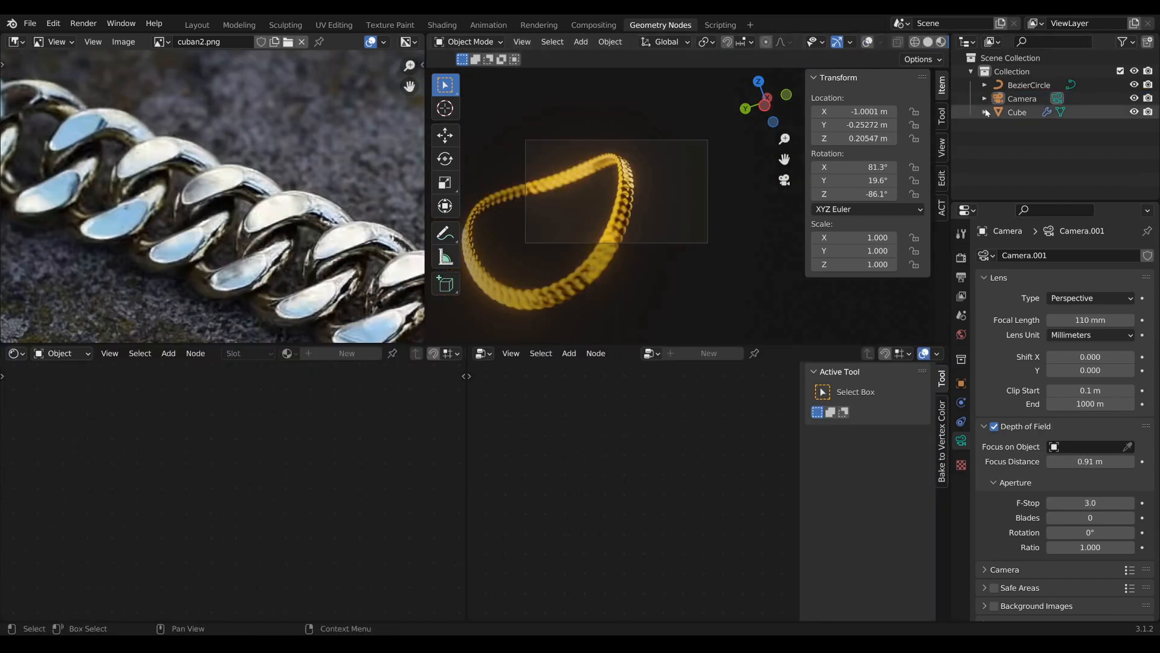
Hide the camera and maximize the 3D viewport to inspect the whole glowing chain from several angles
{"action": "left_click", "coordinate": [1022, 99]}
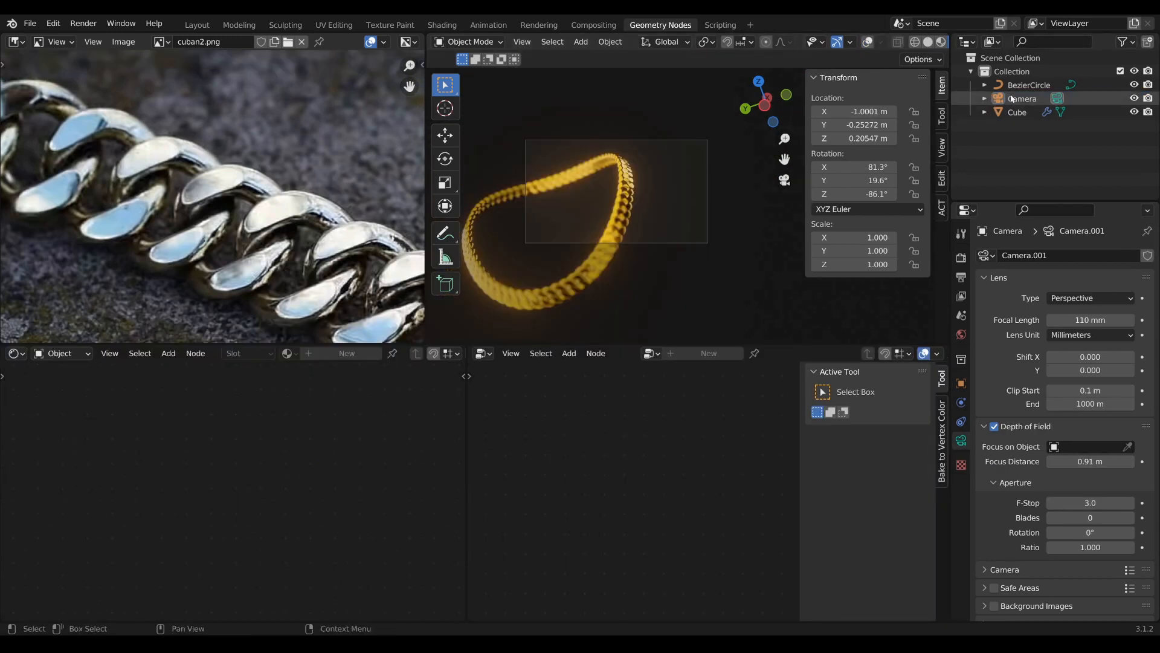
{"action": "scroll", "coordinate": [601, 216], "scroll_direction": "up", "scroll_amount": 2}
{"action": "scroll", "coordinate": [661, 228], "scroll_direction": "down", "scroll_amount": 1}
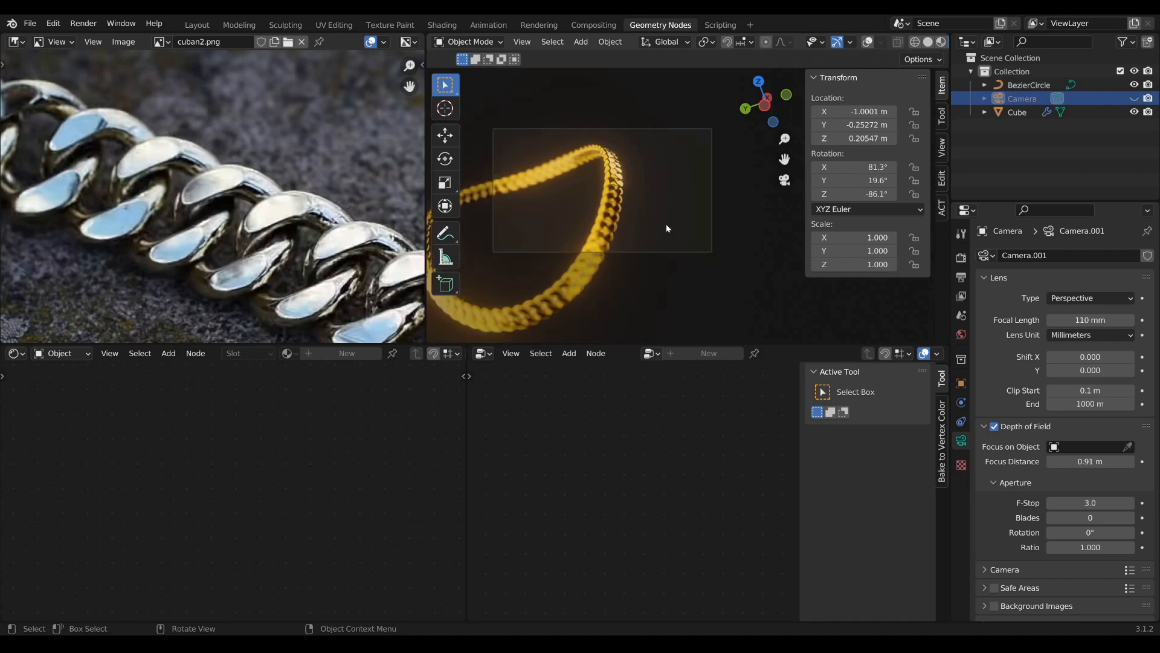
{"action": "mouse_move", "coordinate": [664, 238]}
{"action": "middle_mouse_down"}
{"action": "mouse_move", "coordinate": [662, 269]}
{"action": "mouse_move", "coordinate": [674, 257]}
{"action": "middle_mouse_up"}
{"action": "scroll", "coordinate": [675, 258], "scroll_direction": "up", "scroll_amount": 6}
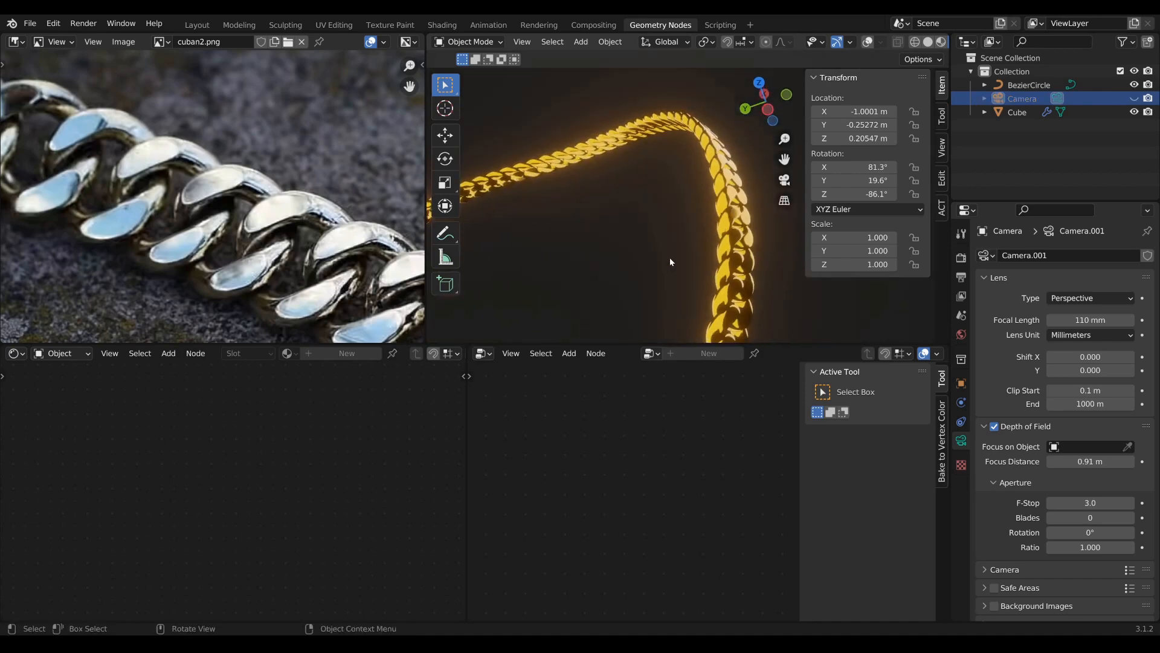
{"action": "key", "text": "ctrl+space"}
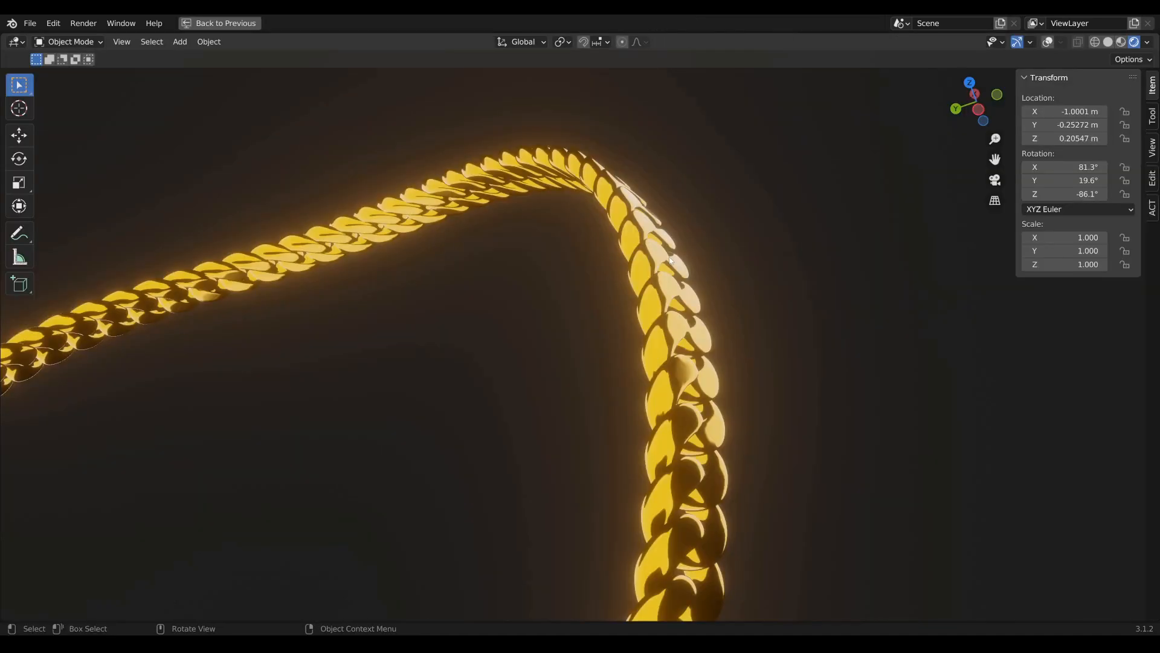
{"action": "scroll", "coordinate": [635, 322], "scroll_direction": "down", "scroll_amount": 5}
{"action": "middle_click_drag", "start_coordinate": [635, 322], "coordinate": [52, 255]}
{"action": "middle_click_drag", "start_coordinate": [774, 315], "coordinate": [741, 321]}
{"action": "middle_click_drag", "start_coordinate": [575, 316], "coordinate": [594, 320]}
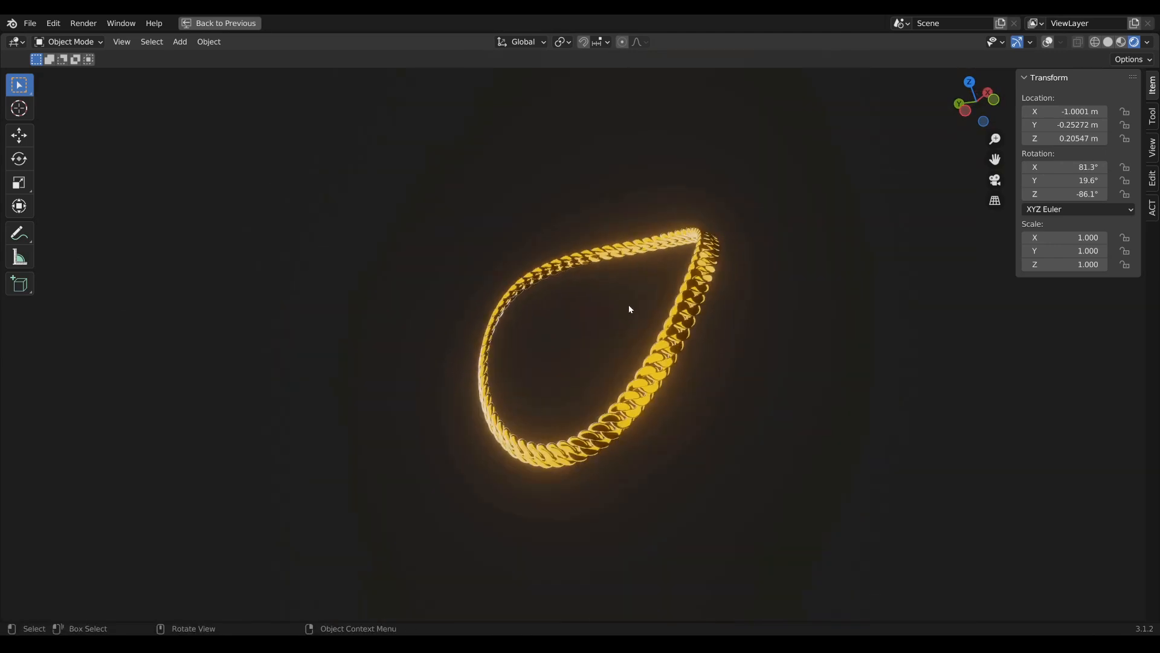
{"action": "middle_click_drag", "start_coordinate": [619, 329], "coordinate": [652, 312]}
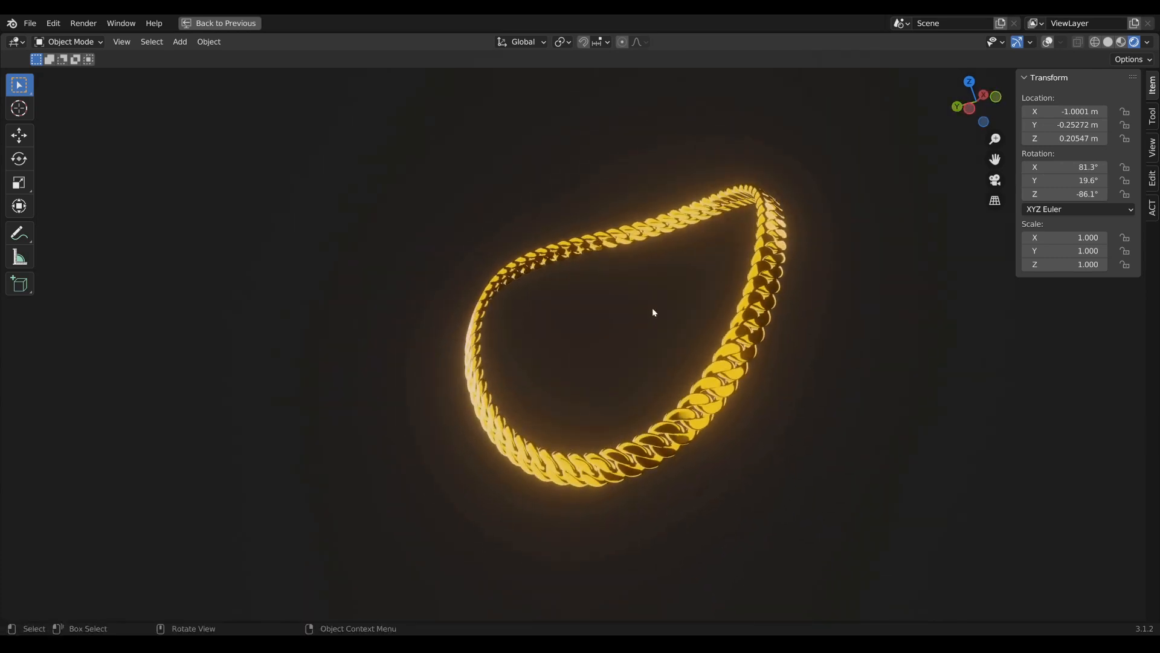